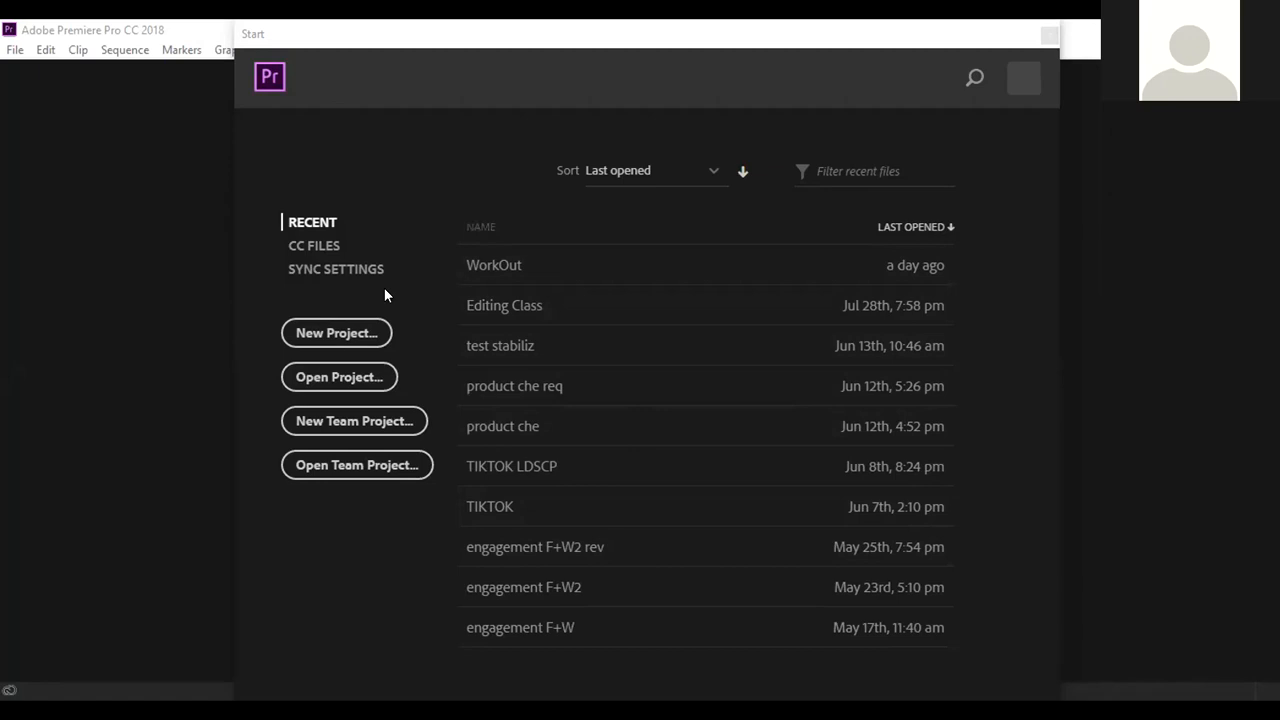
Create a new project named Kelas Editing in E:\BIGSAVEPREMIEREPRO, keeping the Mercury Playback Engine Software Only renderer.
click(358, 333)
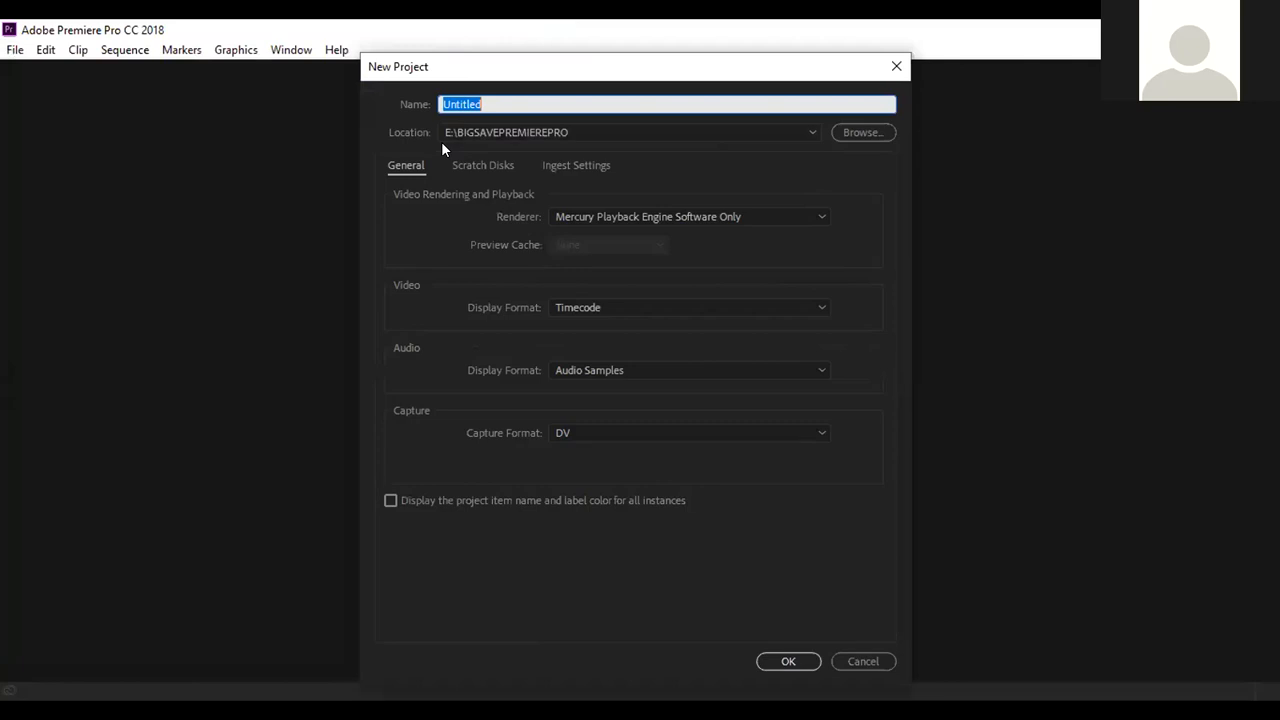
text(Kelas Editing)
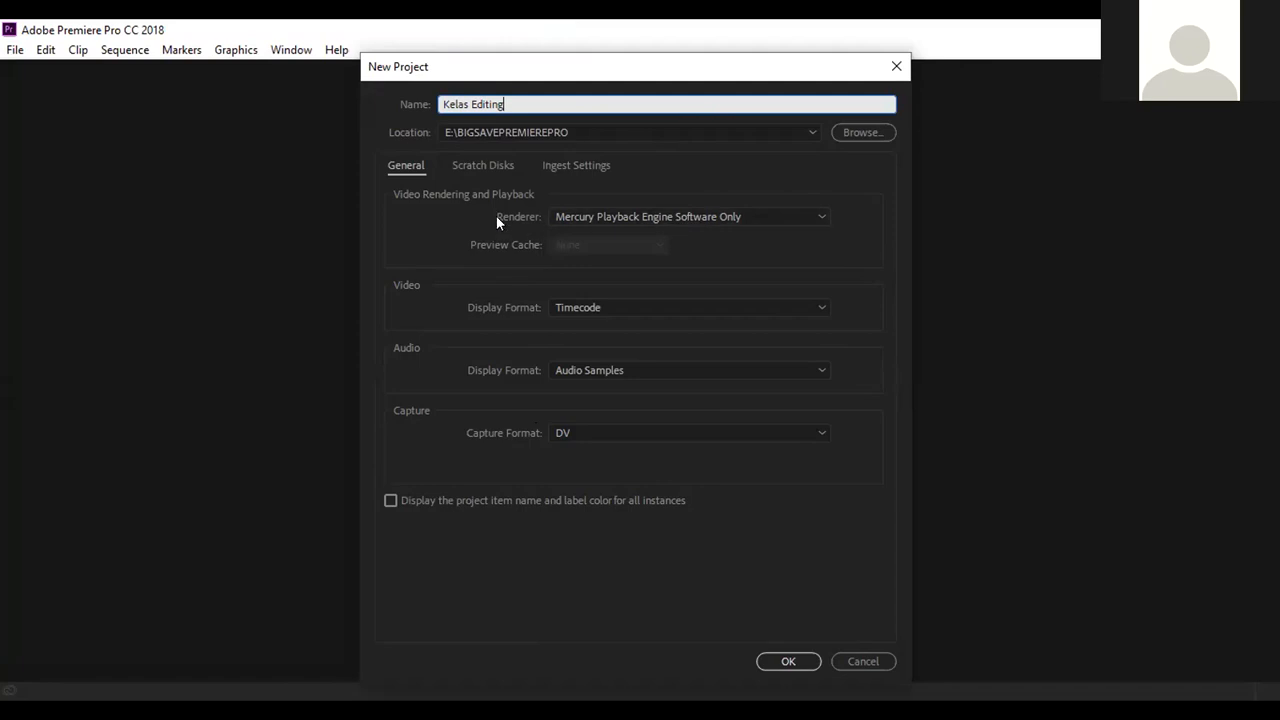
click(816, 211)
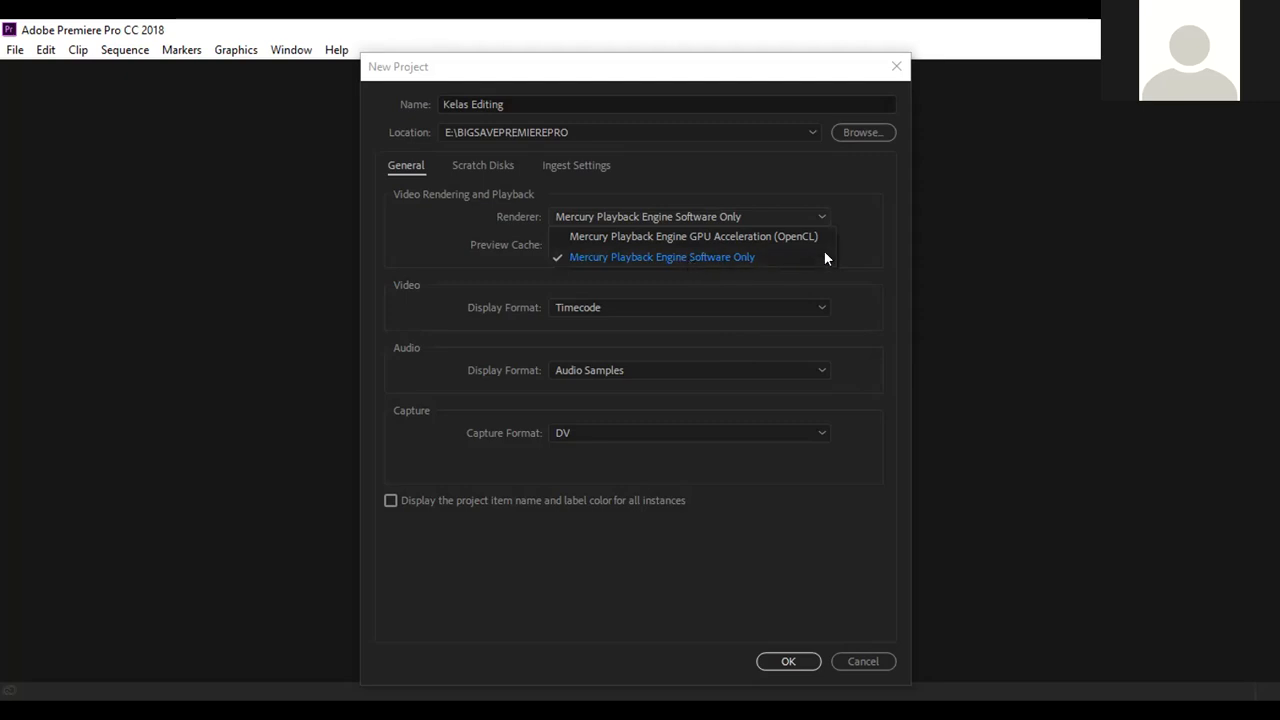
click(857, 213)
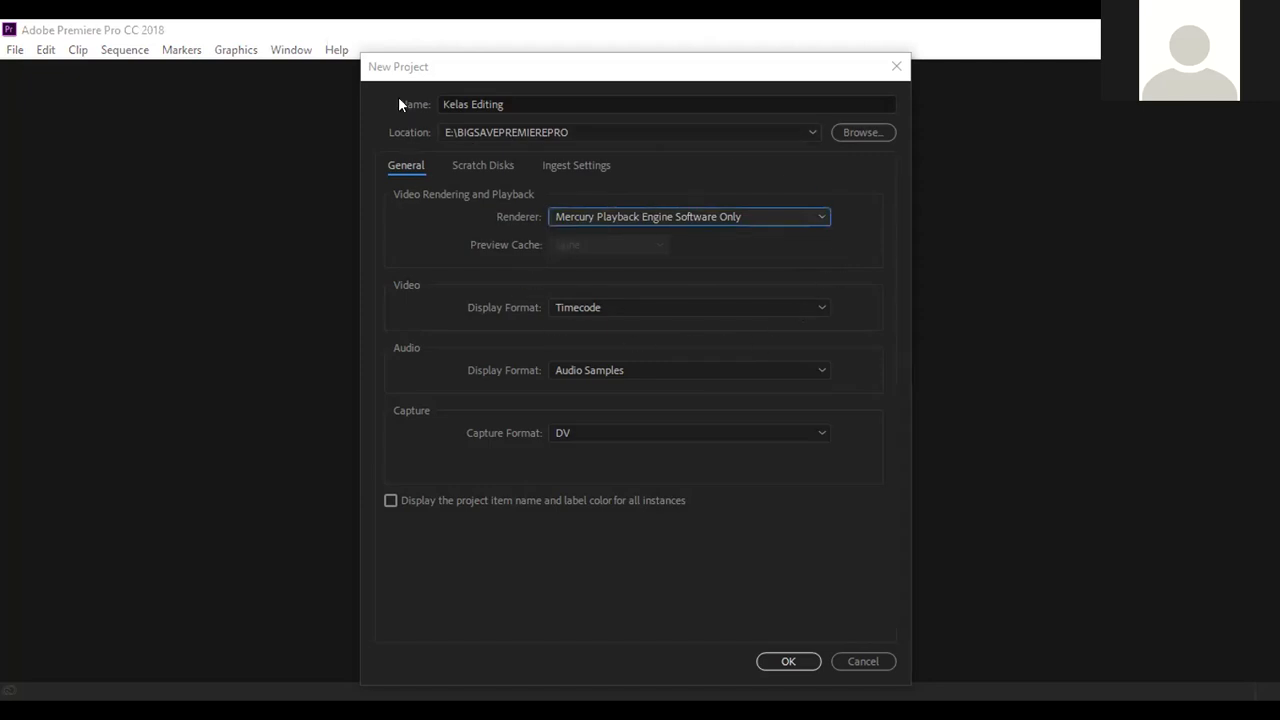
click(599, 244)
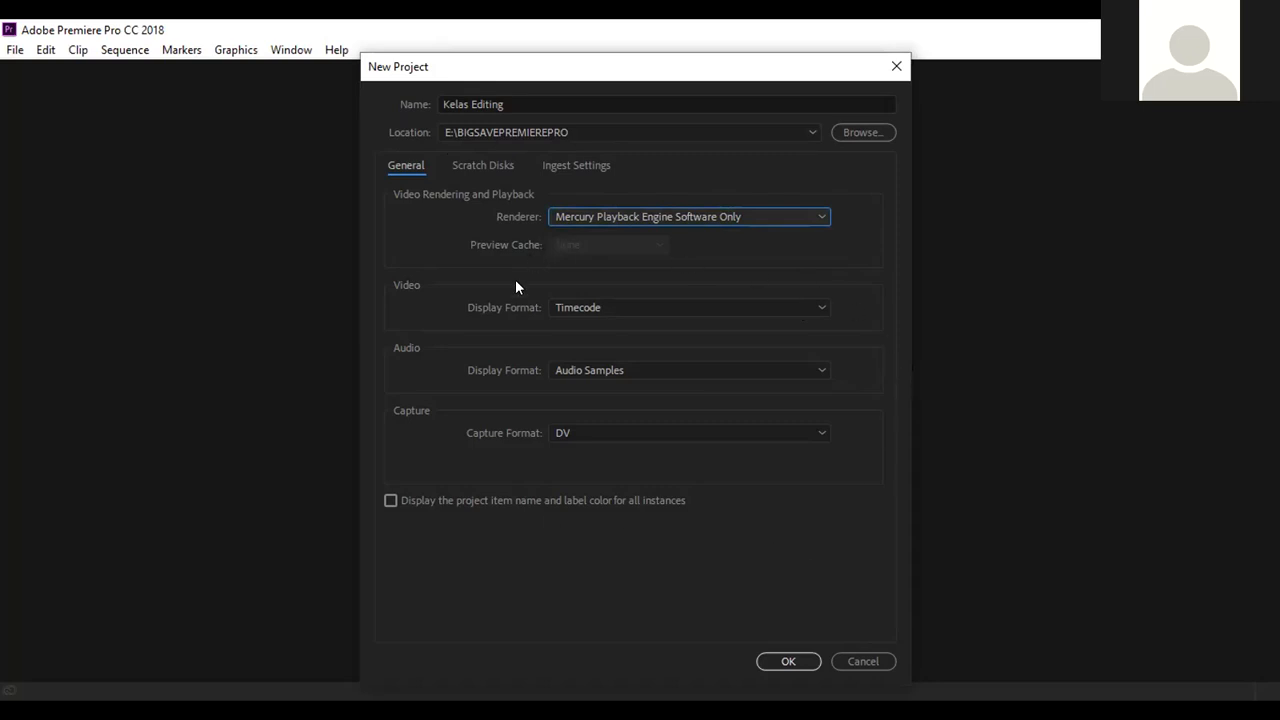
click(789, 661)
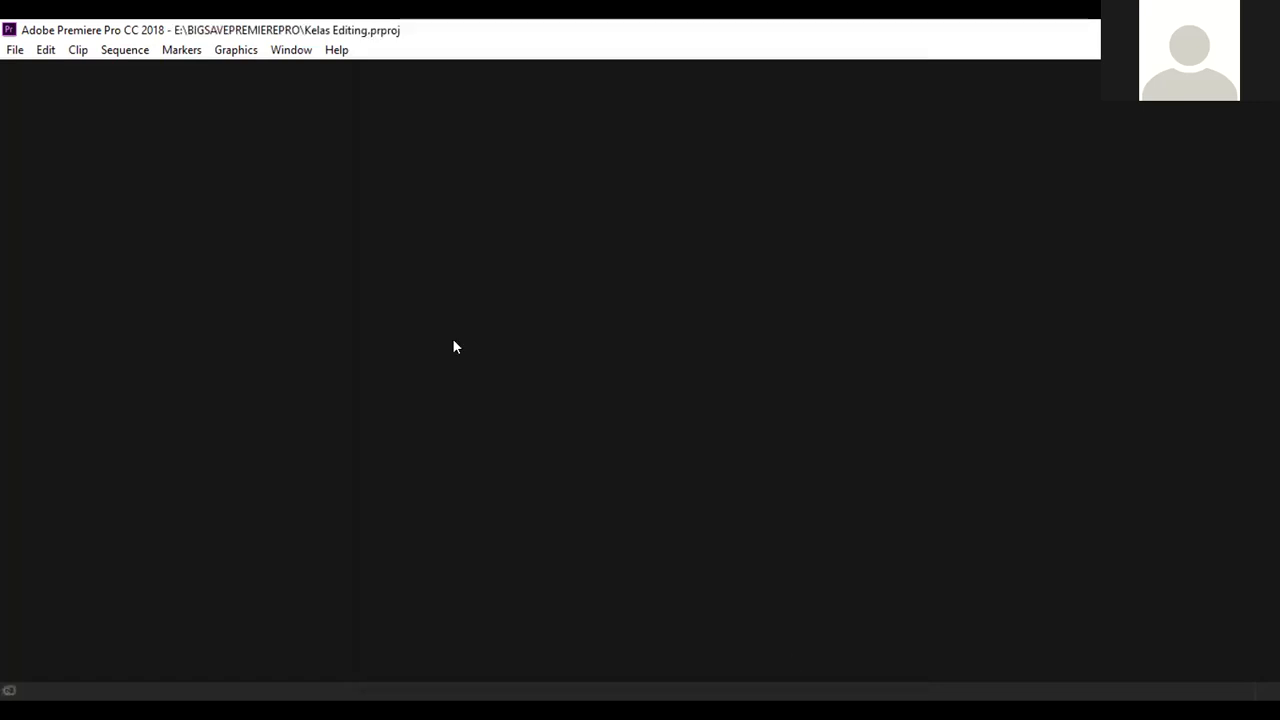
click(798, 399)
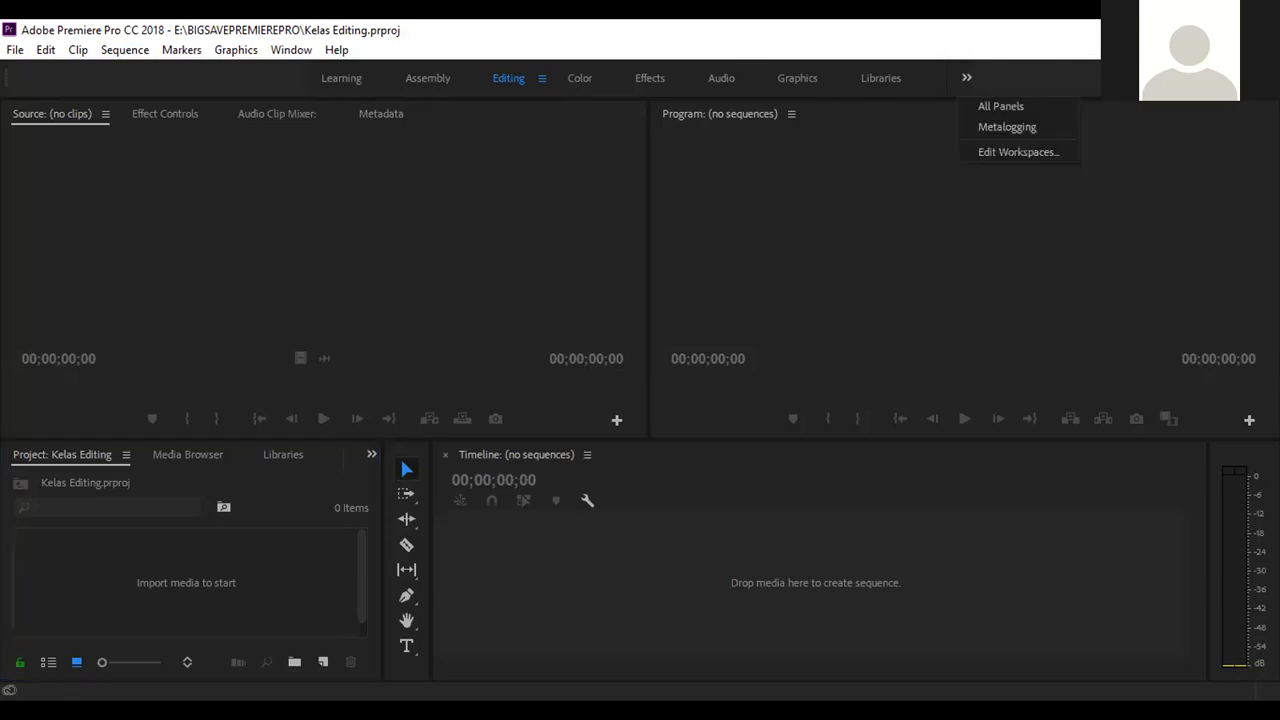
click(426, 266)
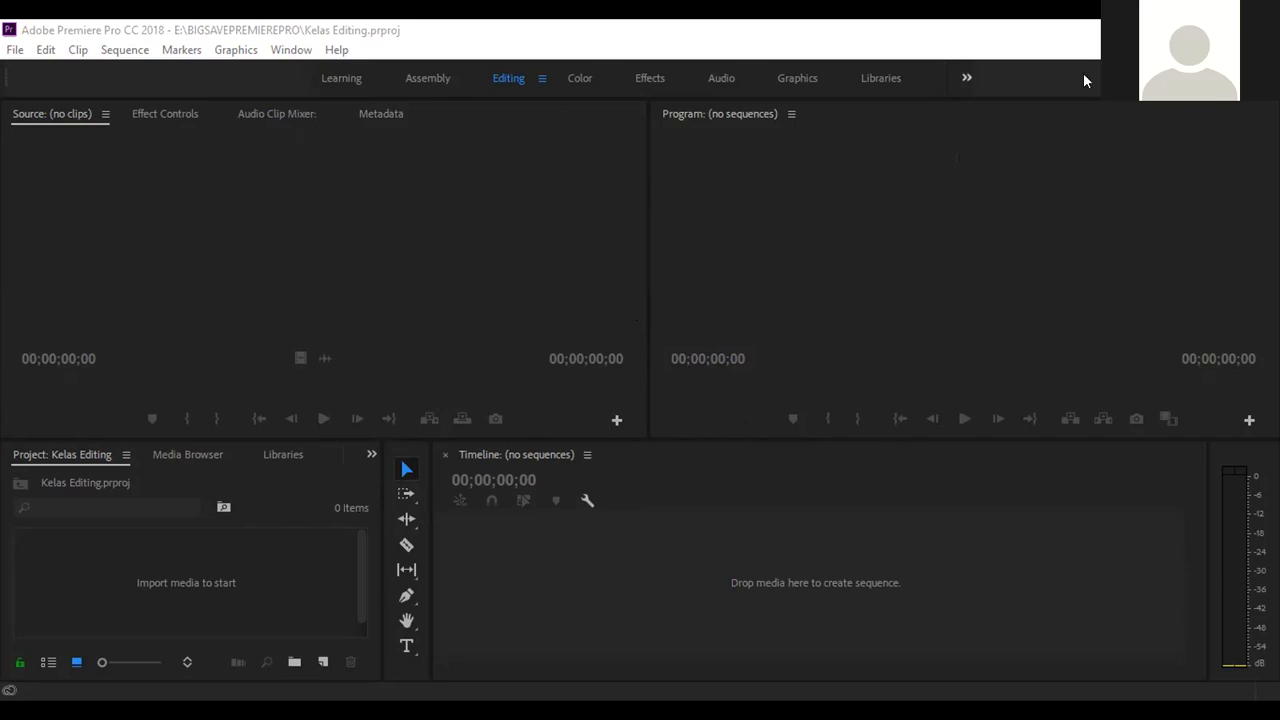
click(966, 77)
click(817, 192)
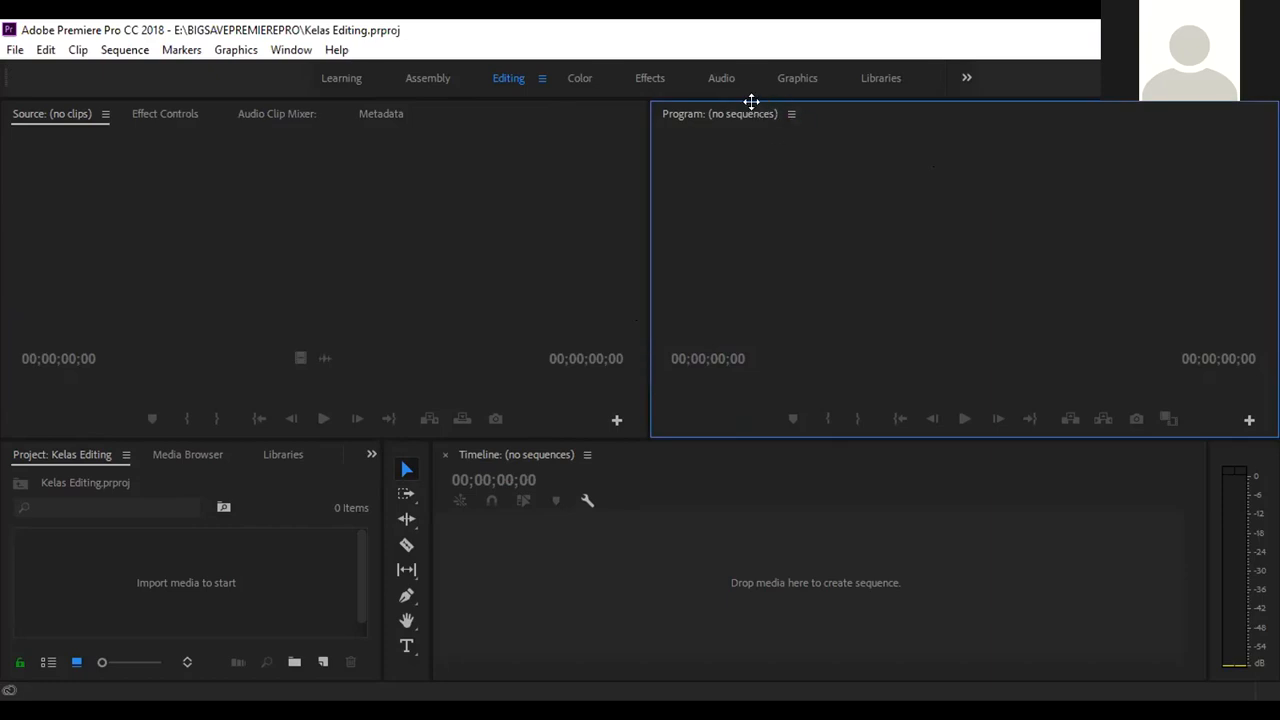
Set the workspace layout to Editing.
click(289, 49)
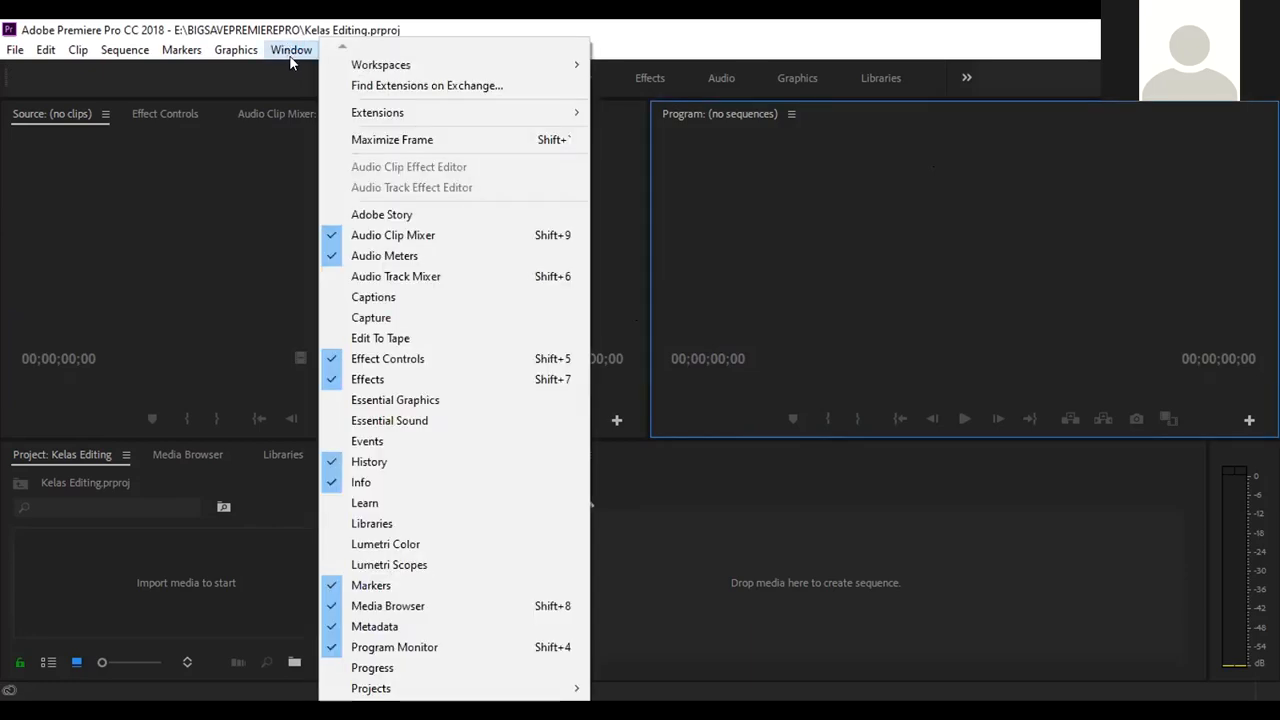
mouse_move(578, 72)
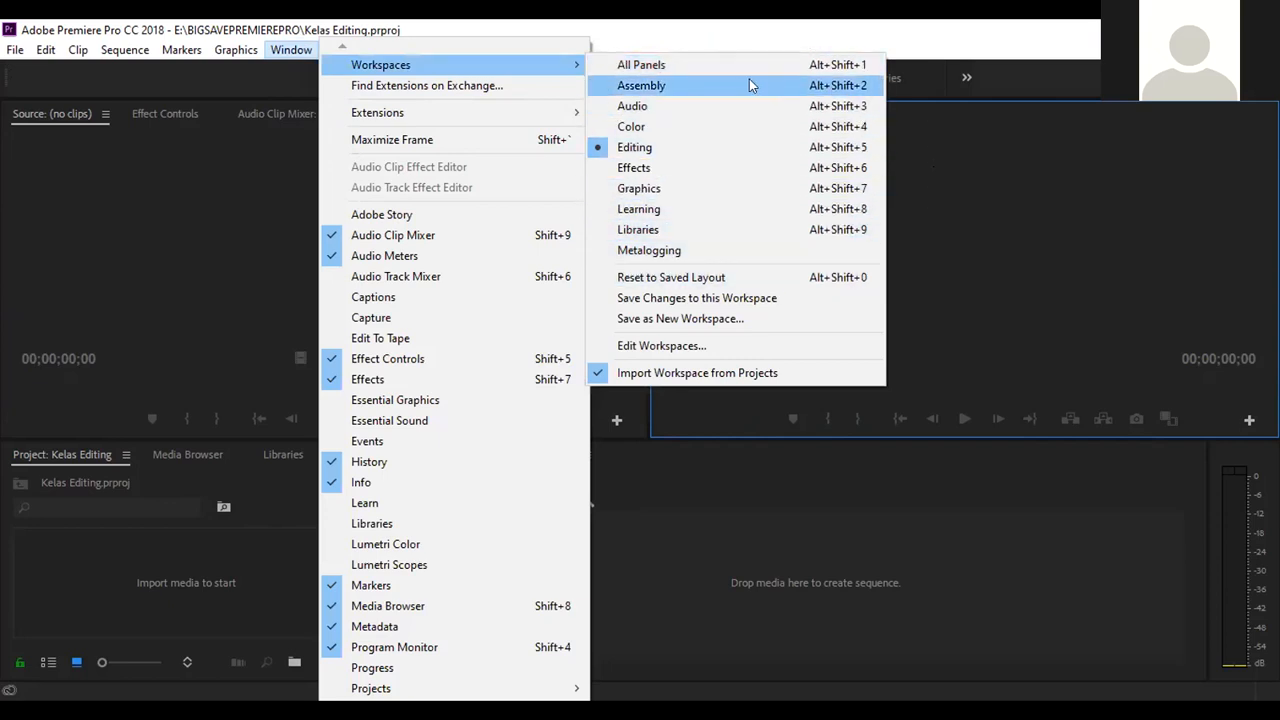
click(725, 128)
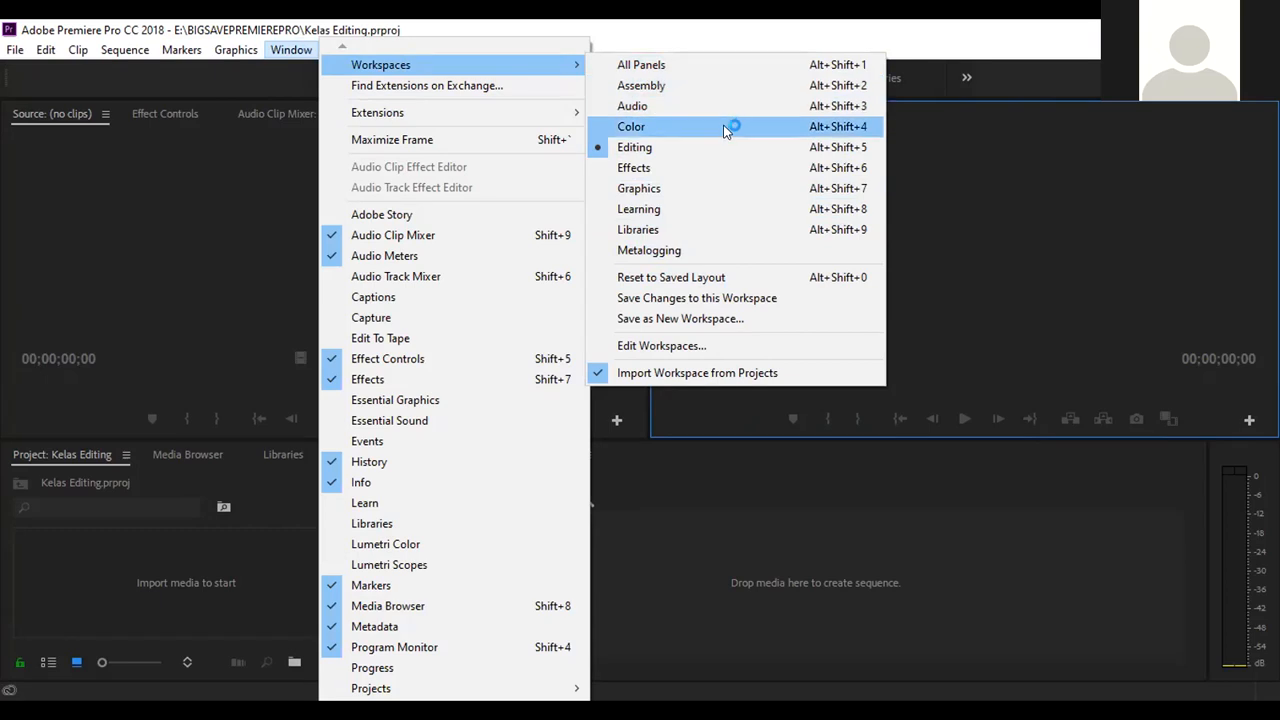
click(667, 147)
click(184, 566)
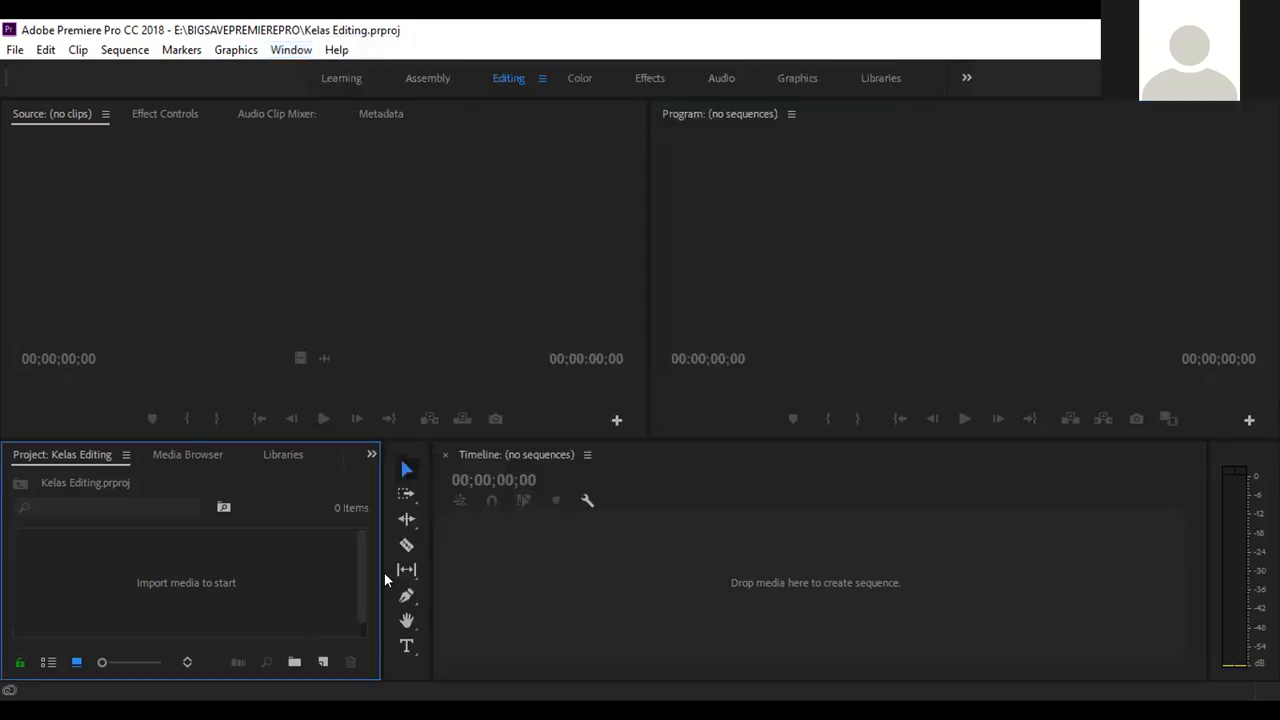
click(565, 578)
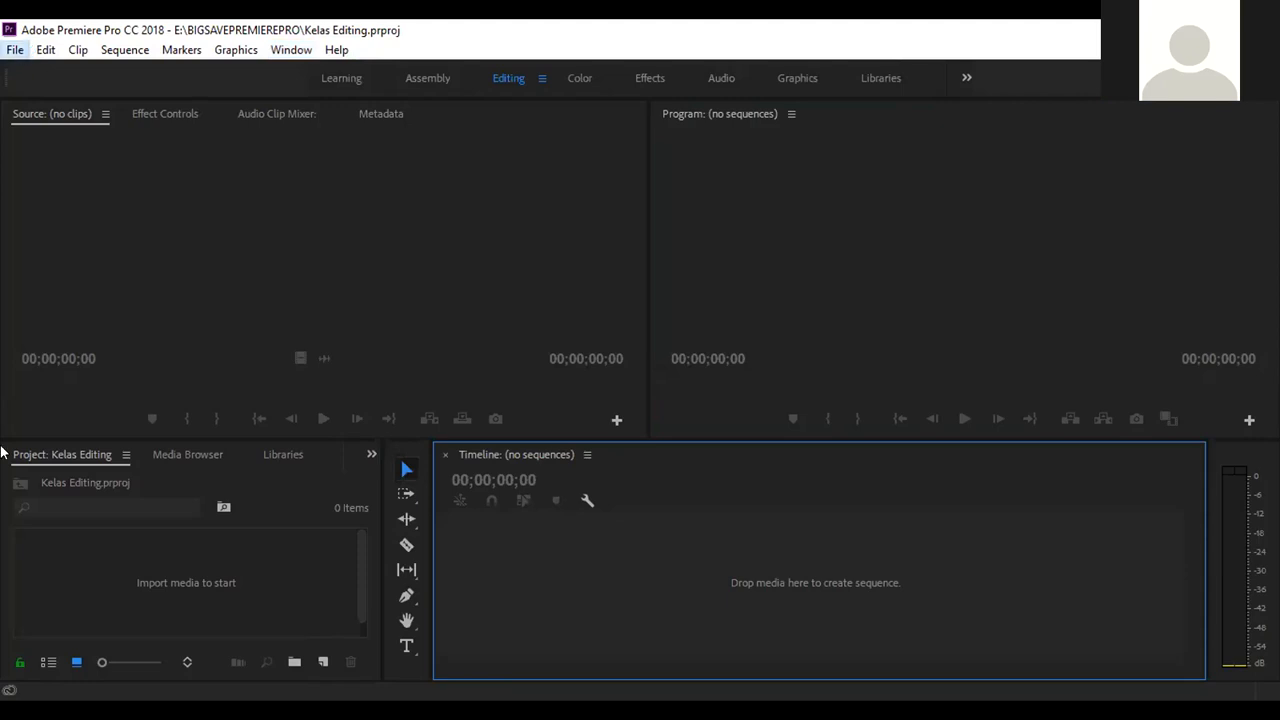
Start a media import and open the FOOTAGE folder inside the VIDEO EDITING folder.
click(16, 50)
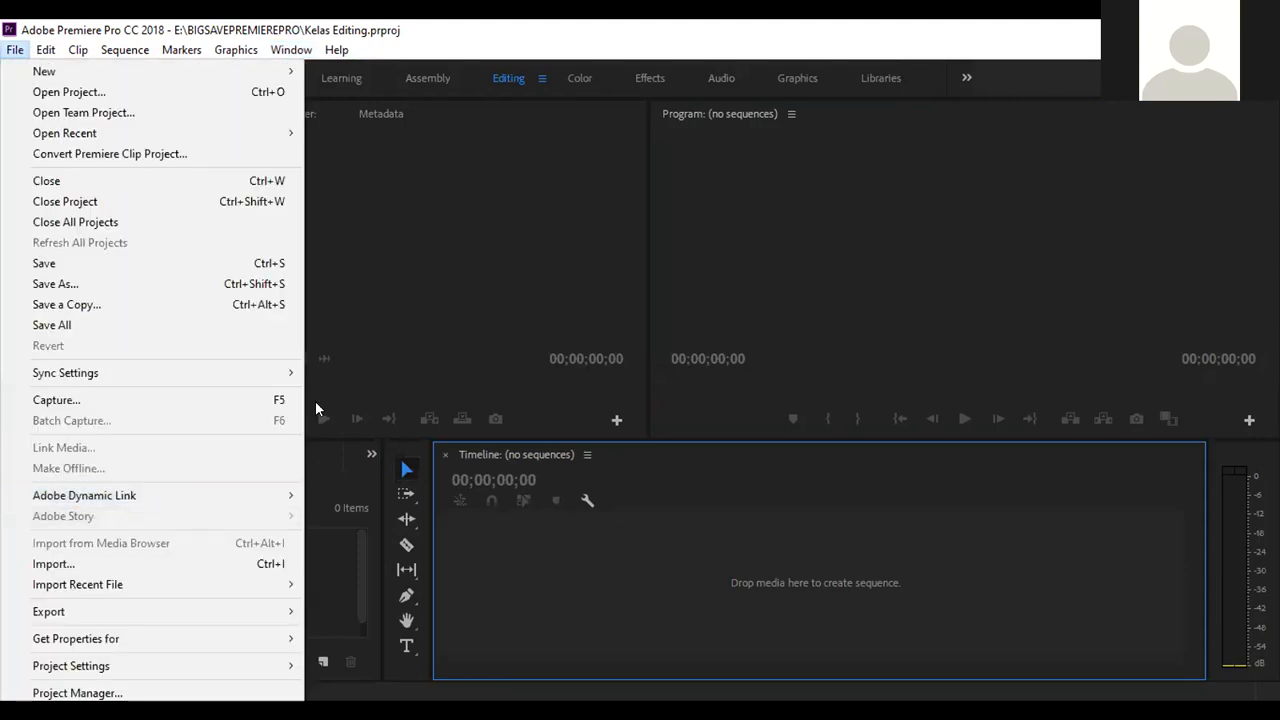
click(220, 565)
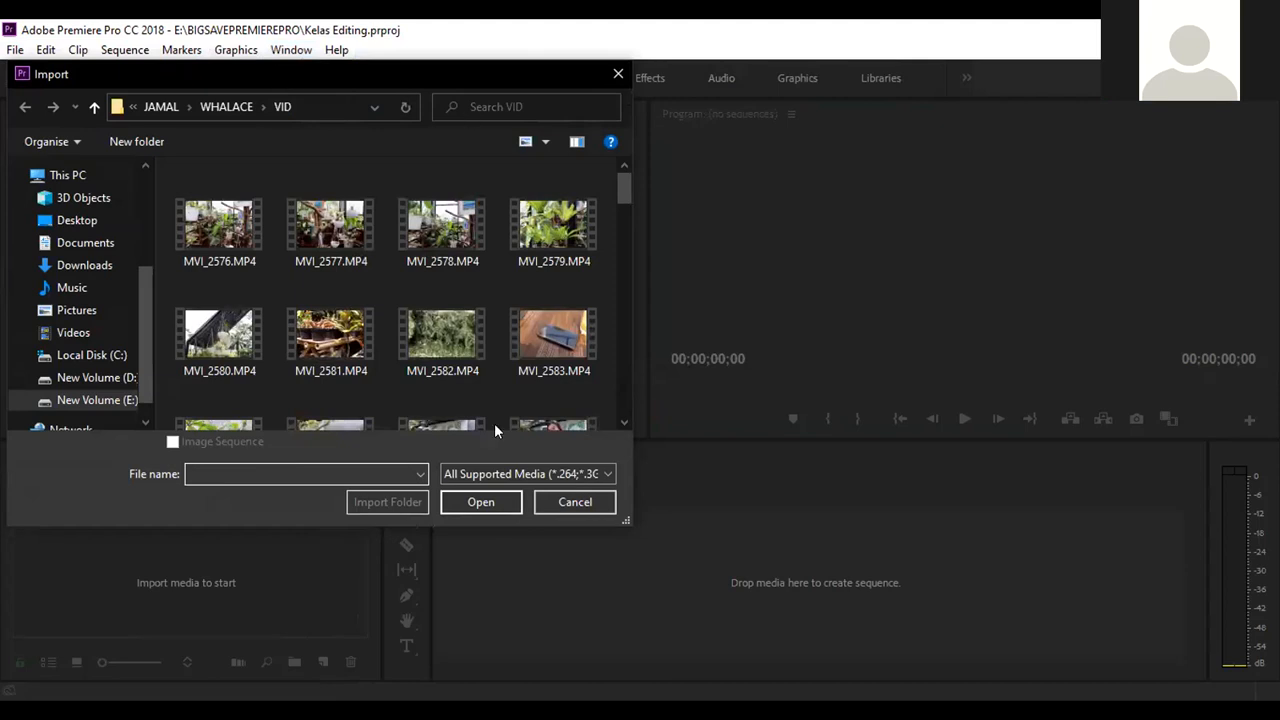
click(297, 437)
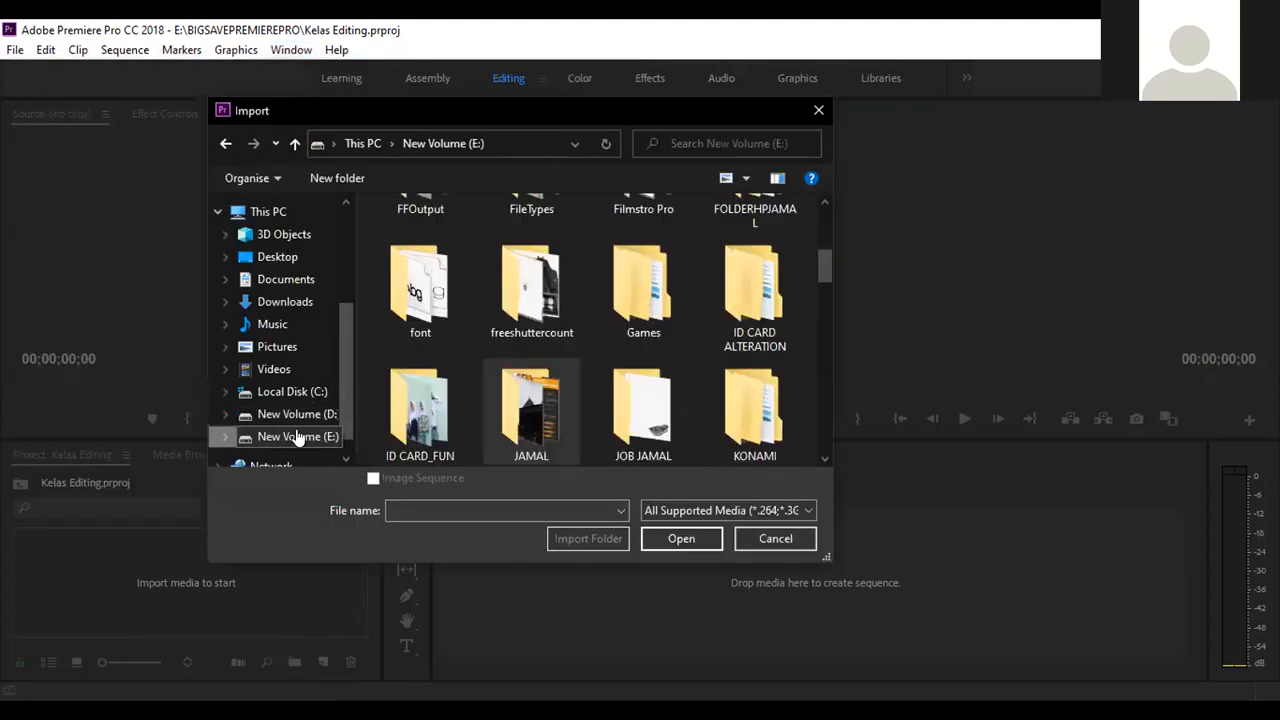
scroll(309, 400, up, 3)
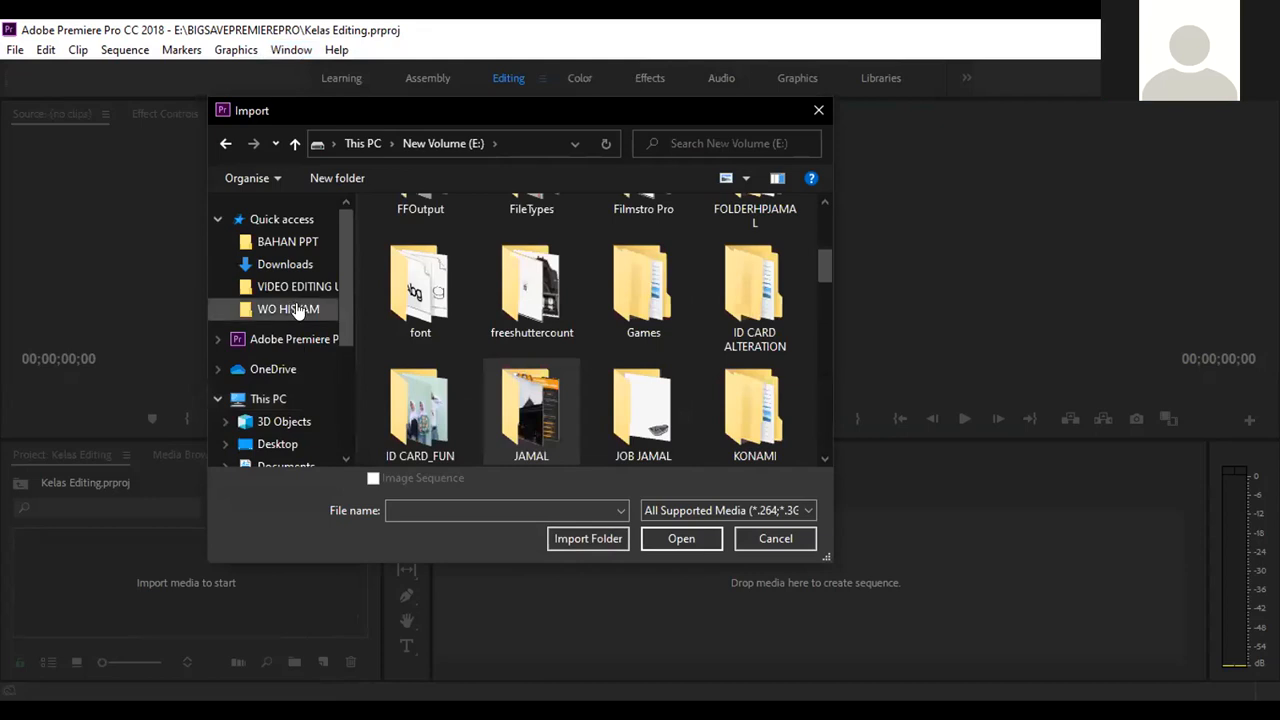
click(300, 290)
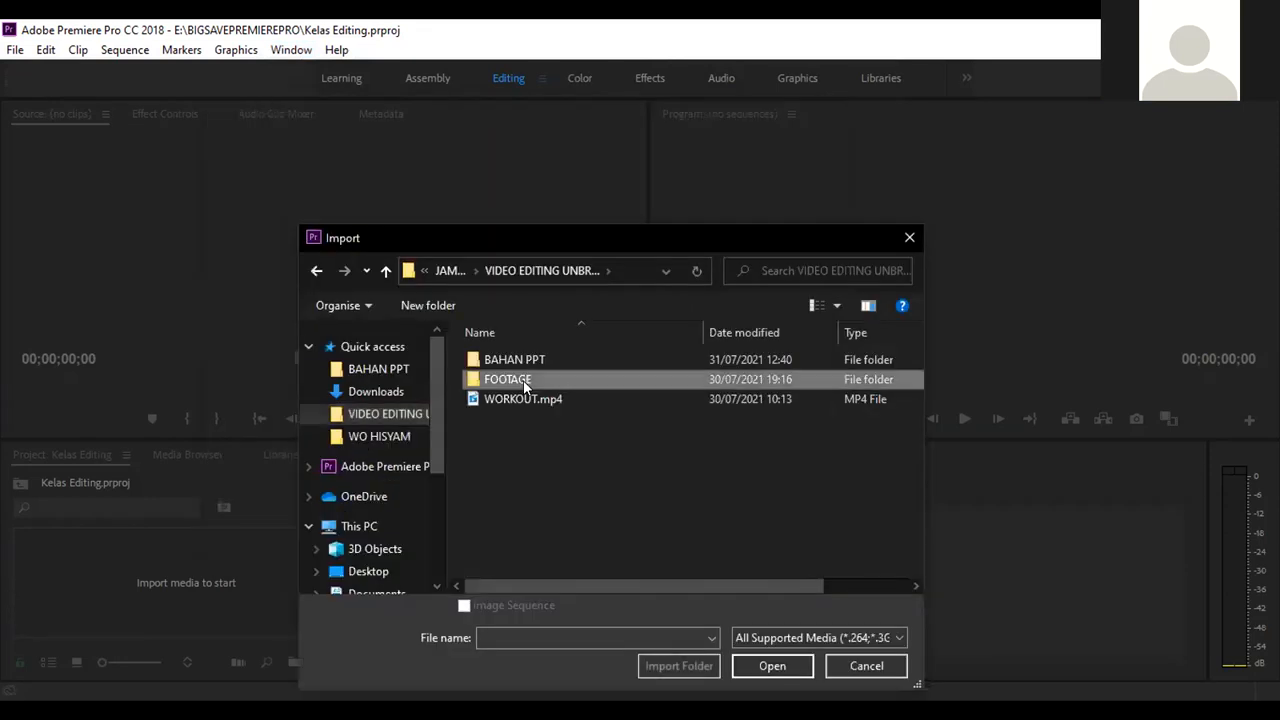
double_click(523, 379)
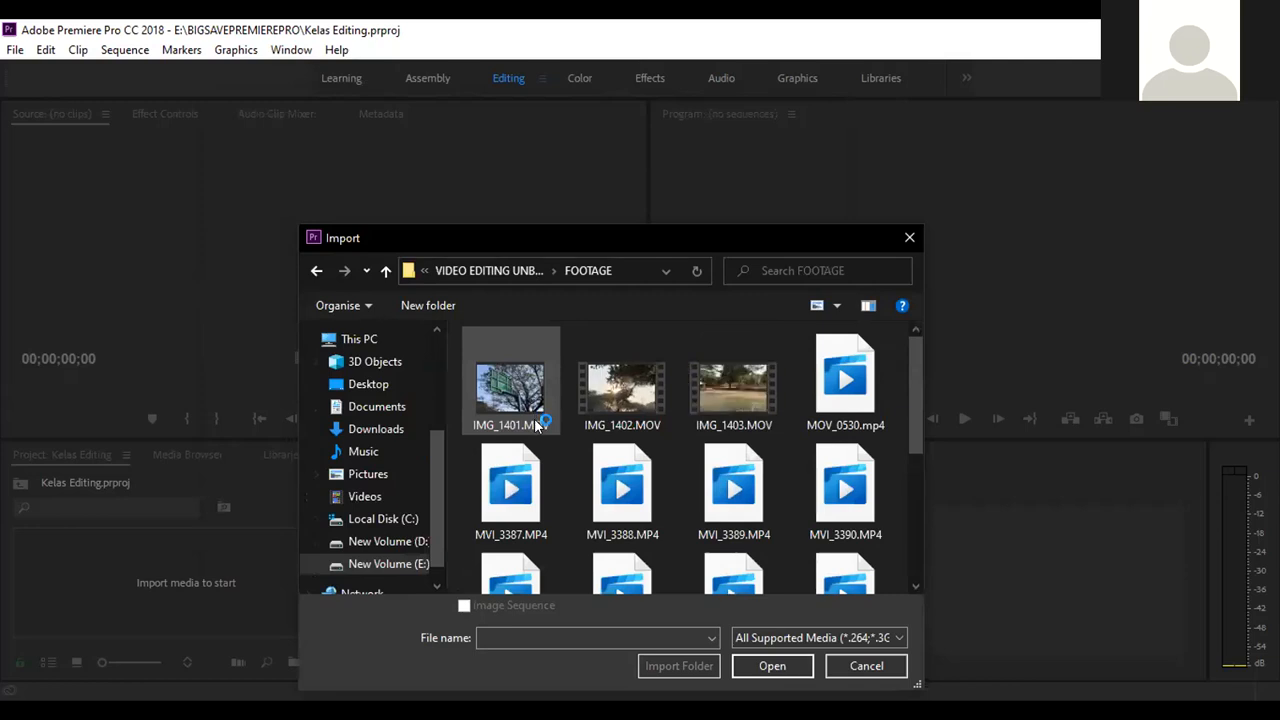
click(618, 383)
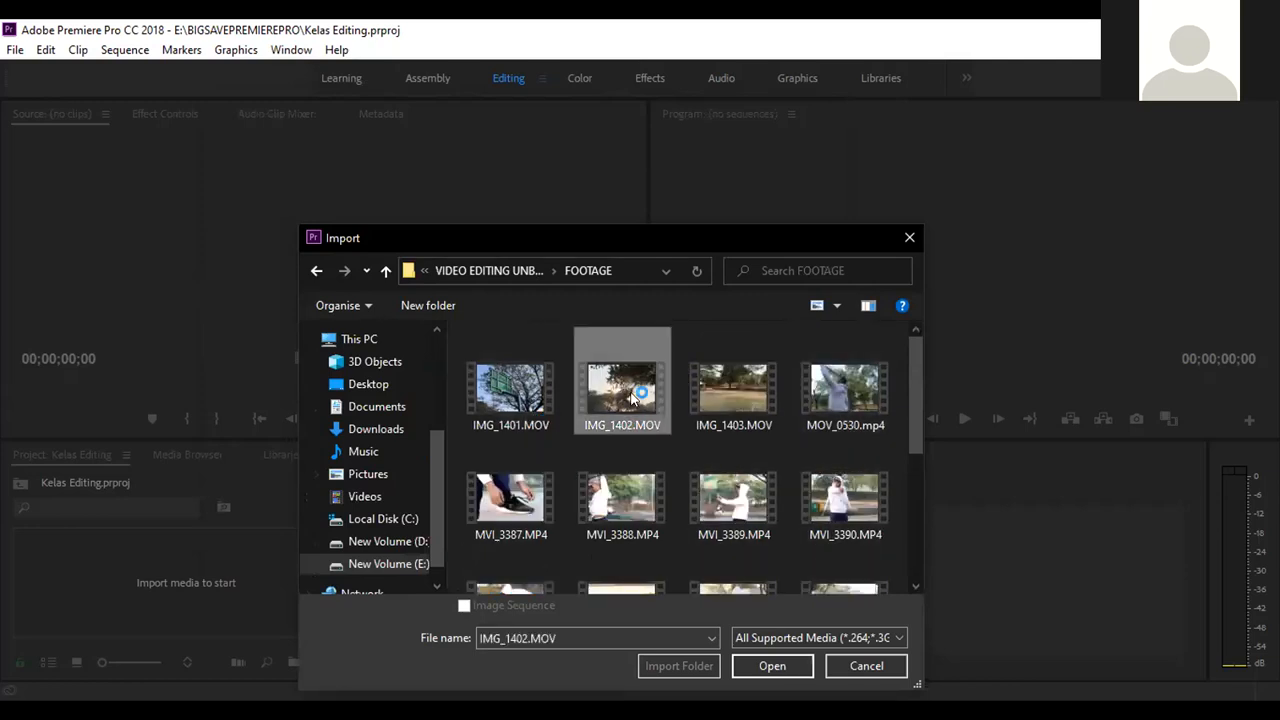
ctrl+click(490, 408)
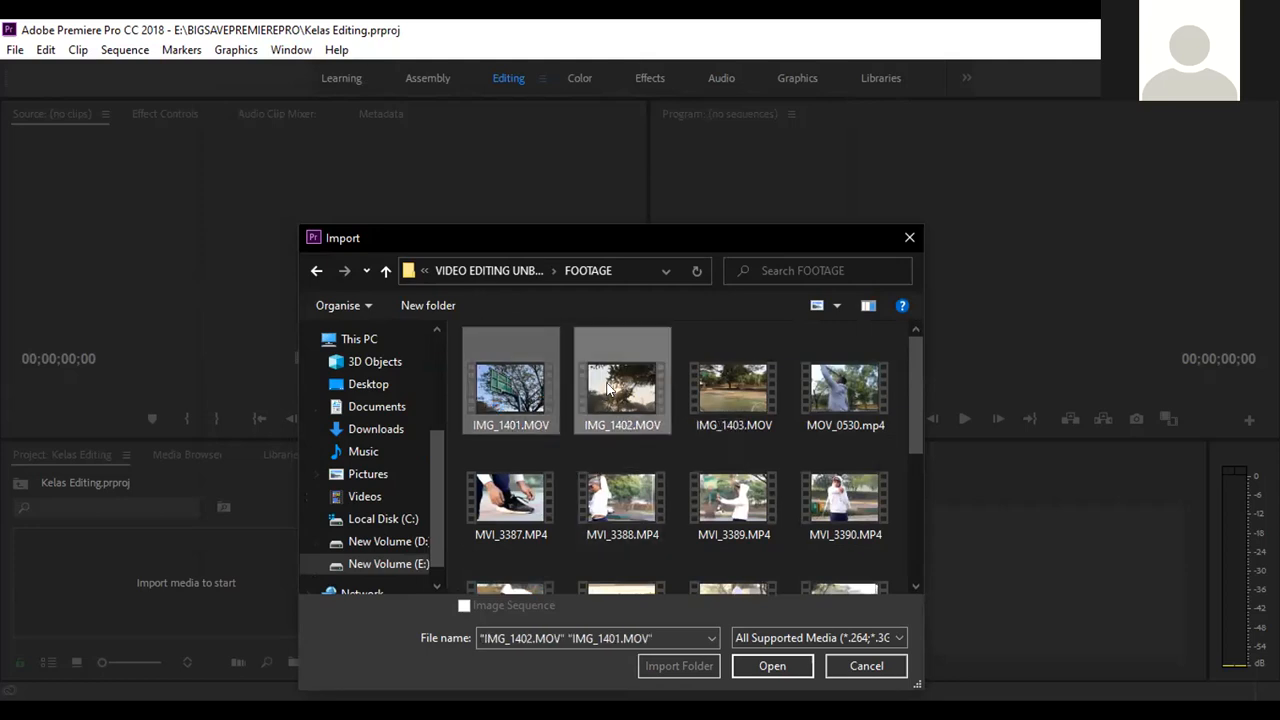
ctrl+click(757, 397)
ctrl+click(858, 395)
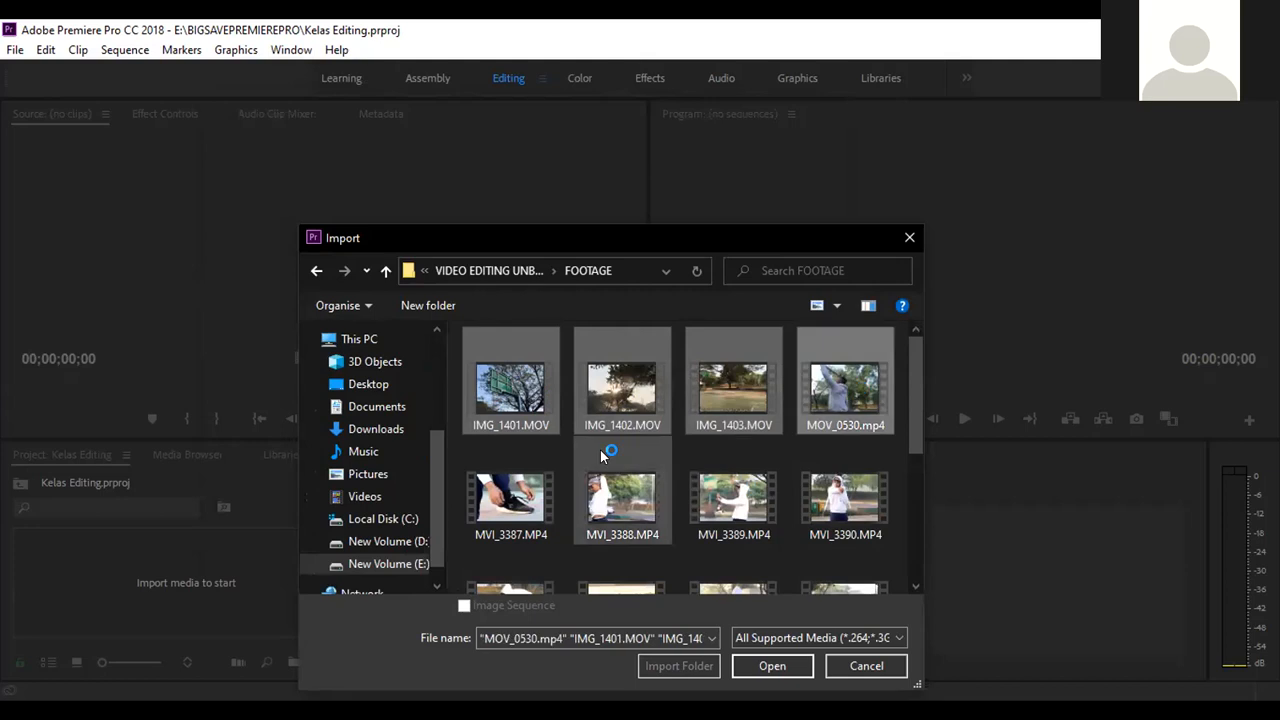
ctrl+click(543, 498)
ctrl+click(640, 512)
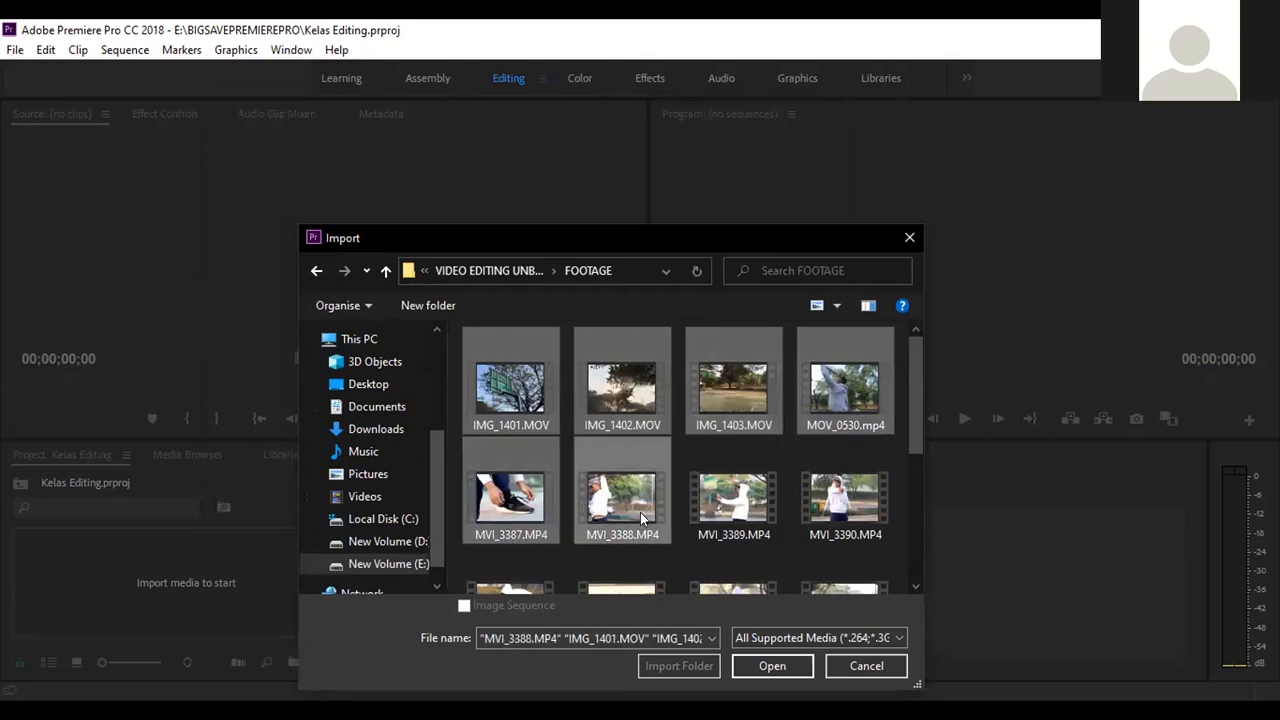
ctrl+click(712, 507)
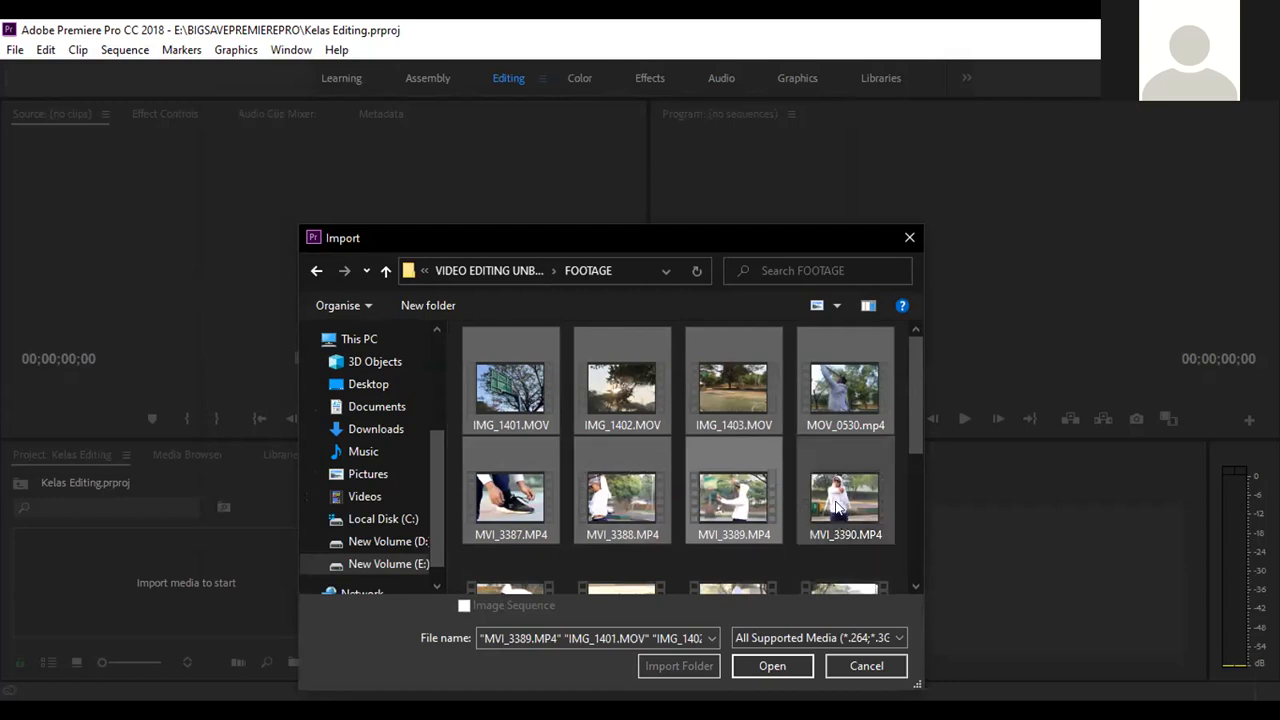
drag(915, 407, 918, 449)
ctrl+click(850, 422)
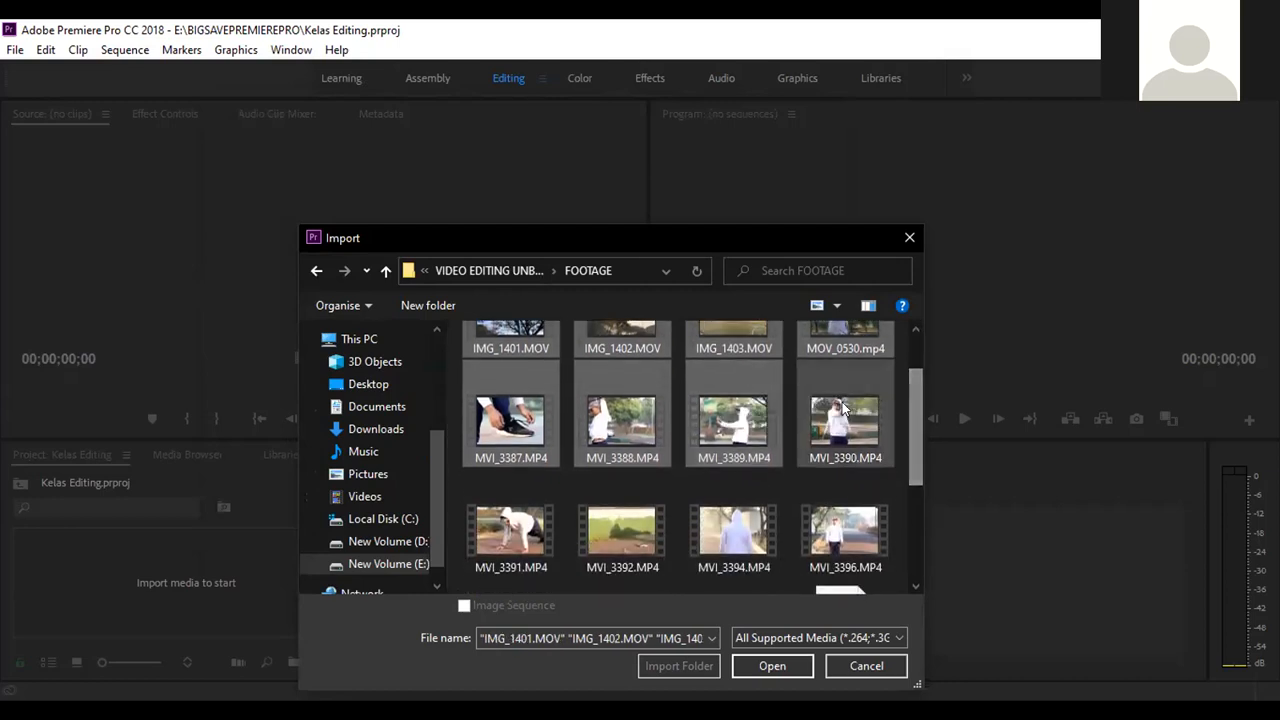
ctrl+click(528, 541)
ctrl+click(622, 530)
ctrl+click(734, 530)
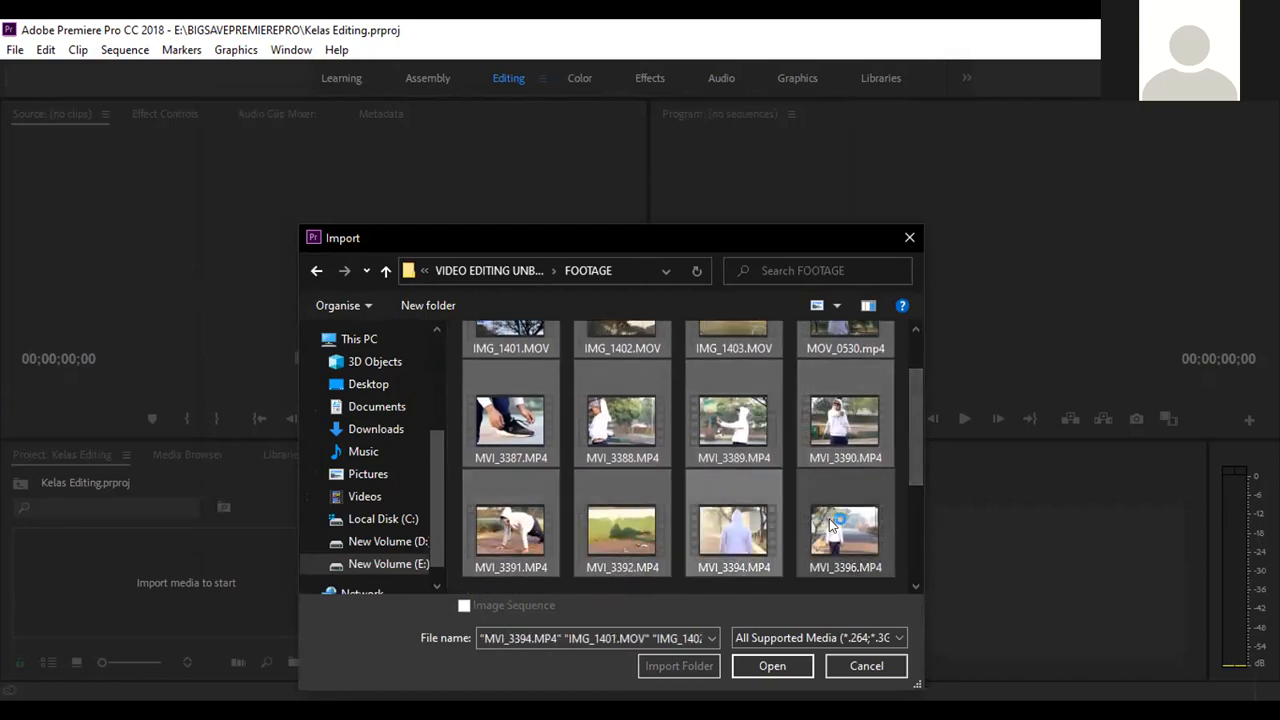
ctrl+click(845, 530)
scroll(668, 443, down, 3)
scroll(670, 450, up, 1)
ctrl+click(510, 490)
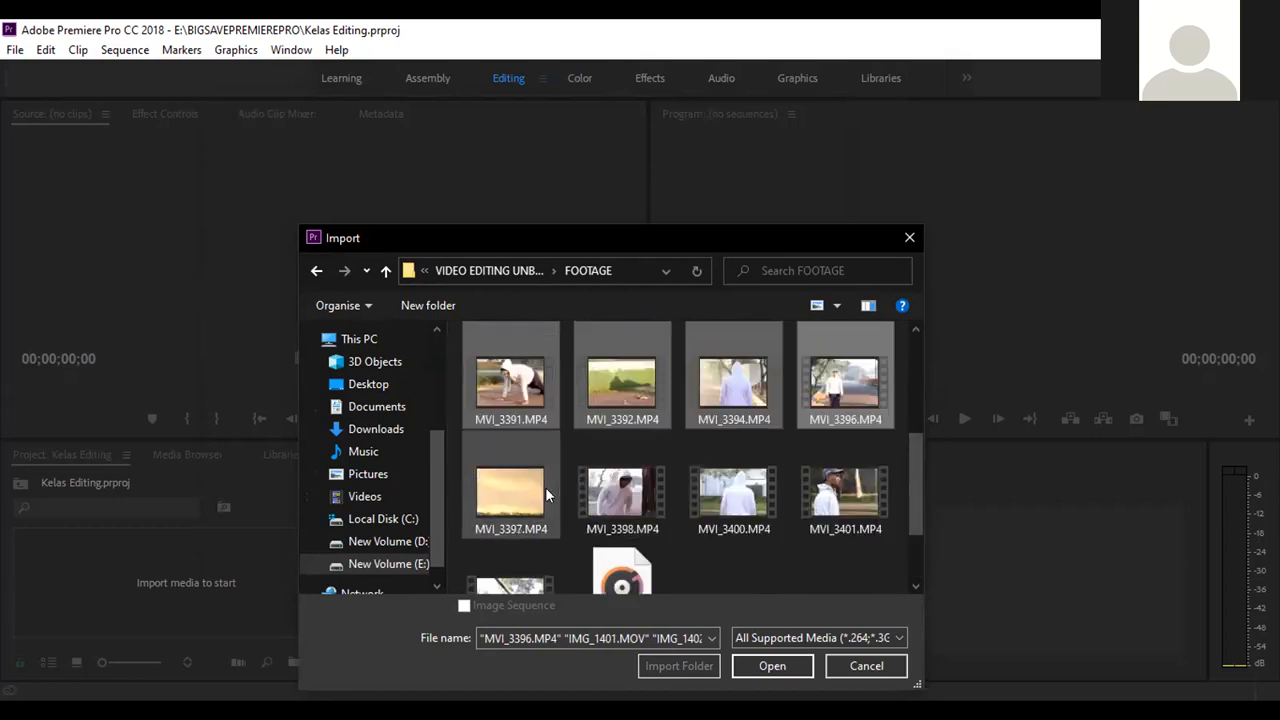
ctrl+click(622, 490)
ctrl+click(745, 490)
ctrl+click(830, 485)
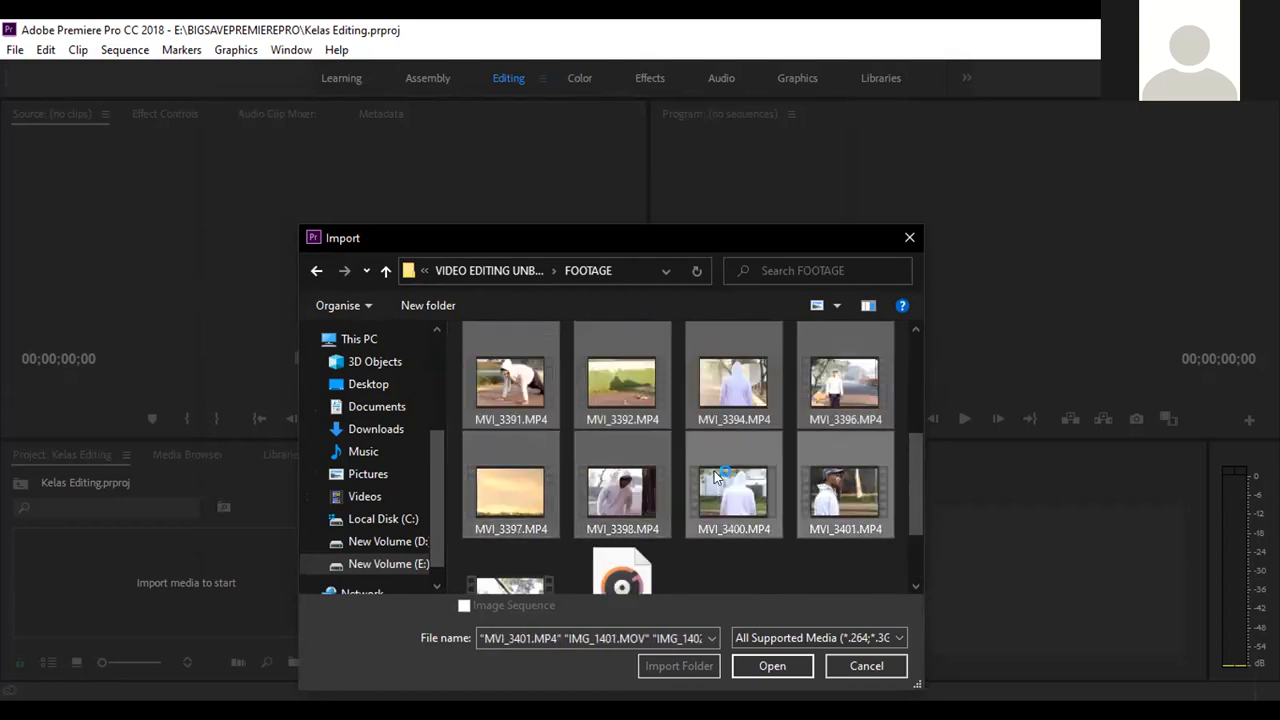
scroll(720, 474, down, 1)
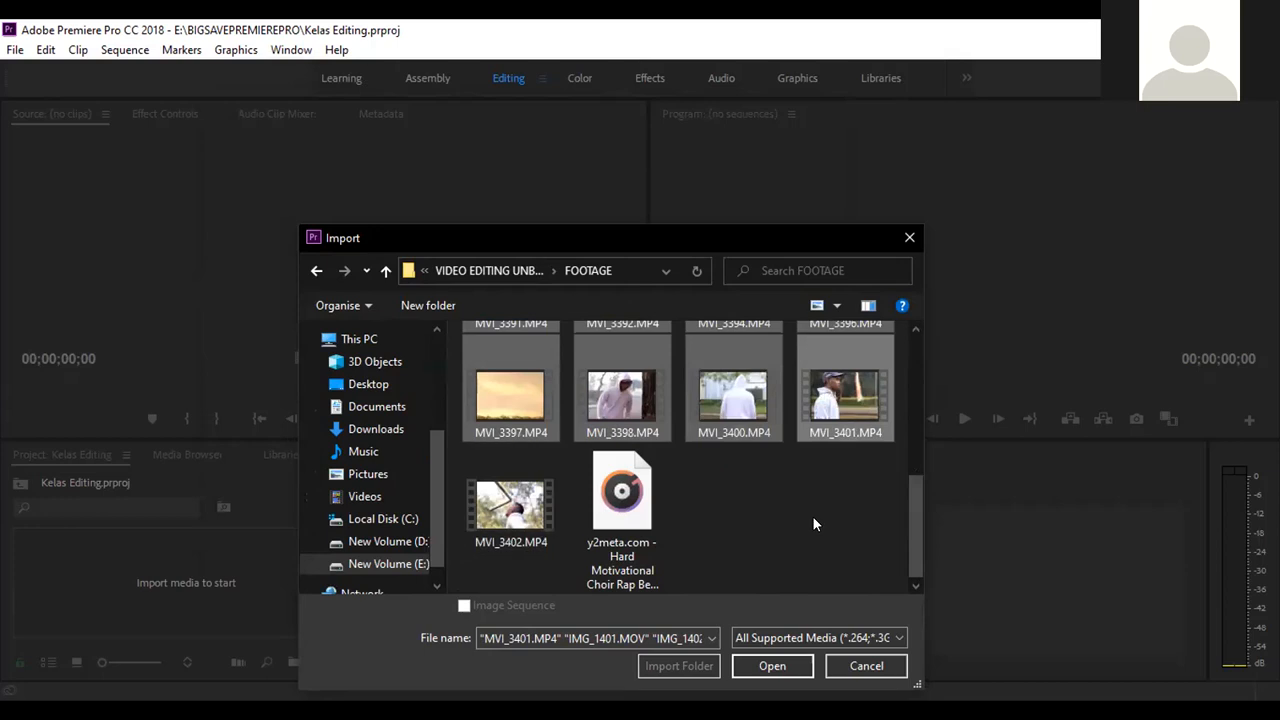
scroll(813, 524, up, 3)
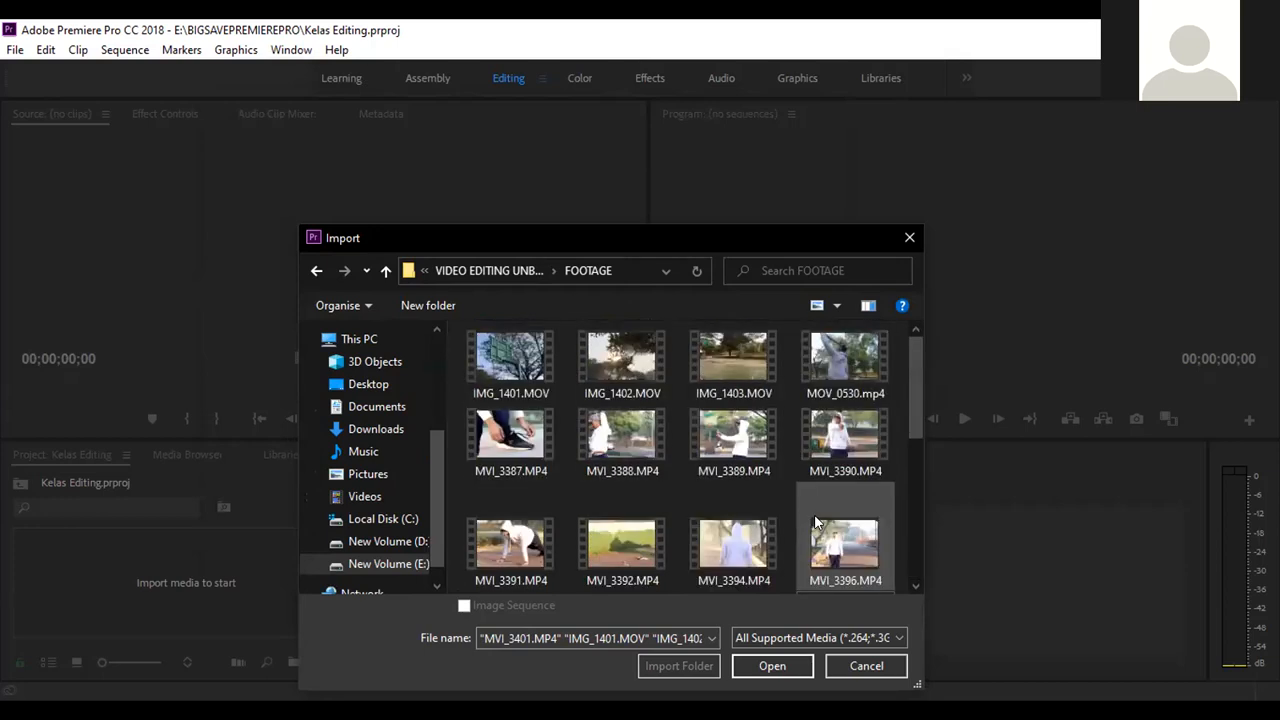
Import IMG_1401.MOV, IMG_1402.MOV, IMG_1403.MOV, MOV_0530.mp4, MVI_3387.MP4, MVI_3394.MP4 and MVI_3396.MP4 from the FOOTAGE folder.
click(629, 365)
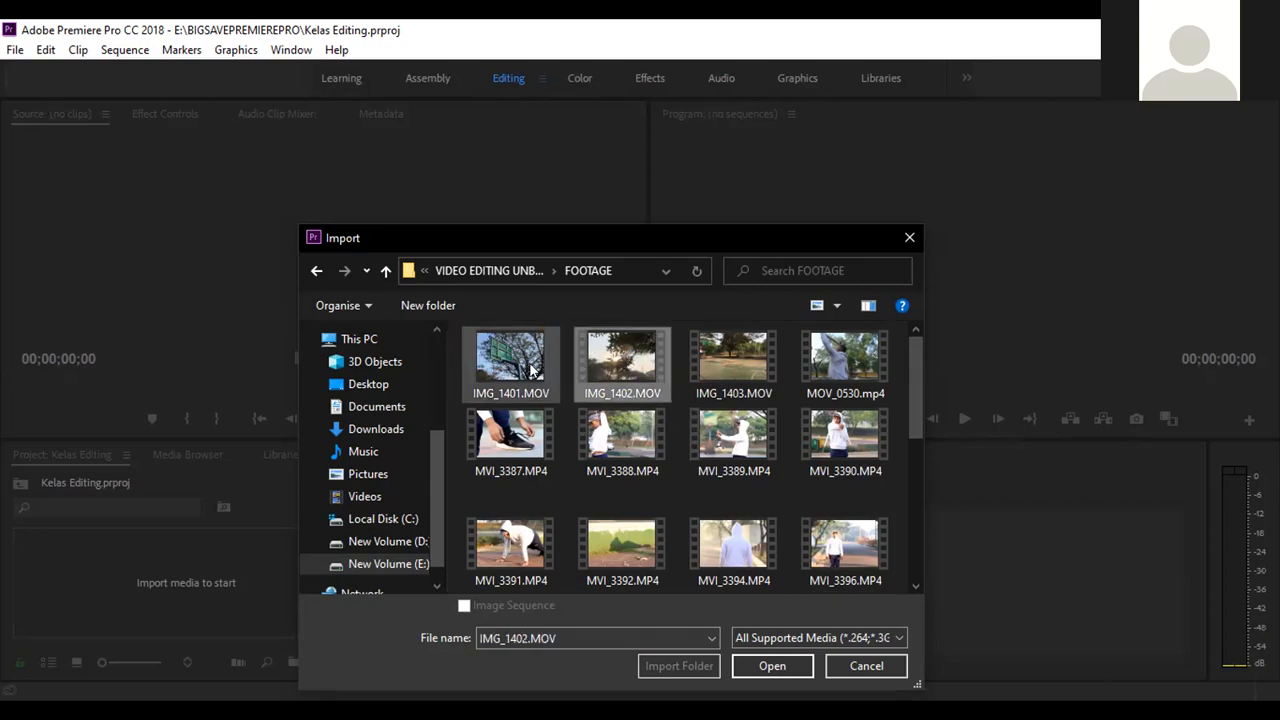
ctrl+click(512, 360)
ctrl+click(715, 360)
ctrl+click(837, 364)
ctrl+click(555, 450)
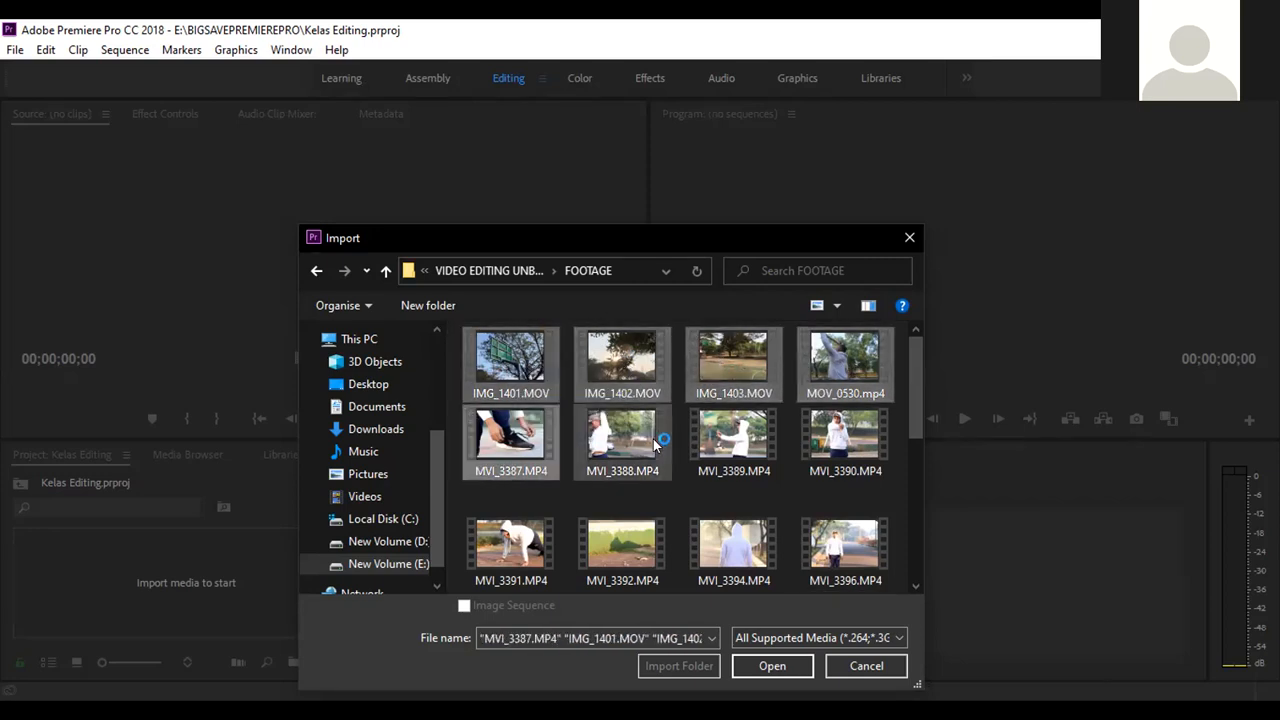
scroll(760, 440, down, 3)
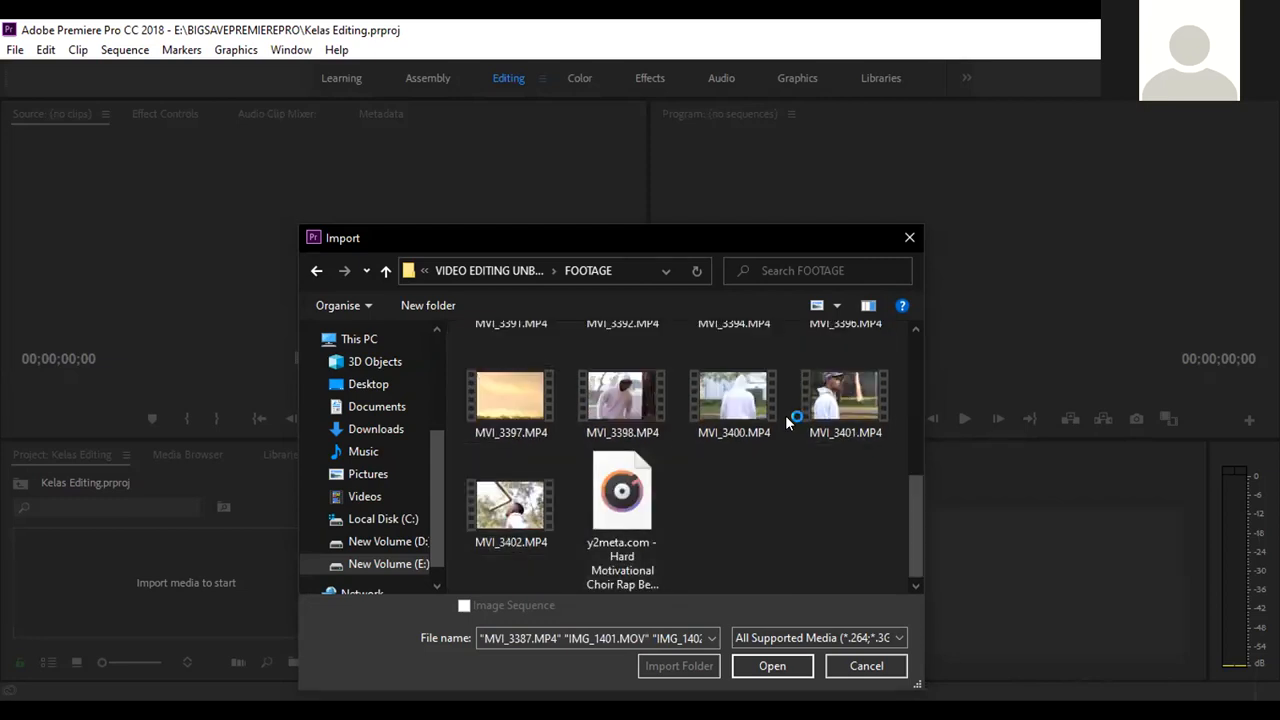
scroll(794, 414, up, 1)
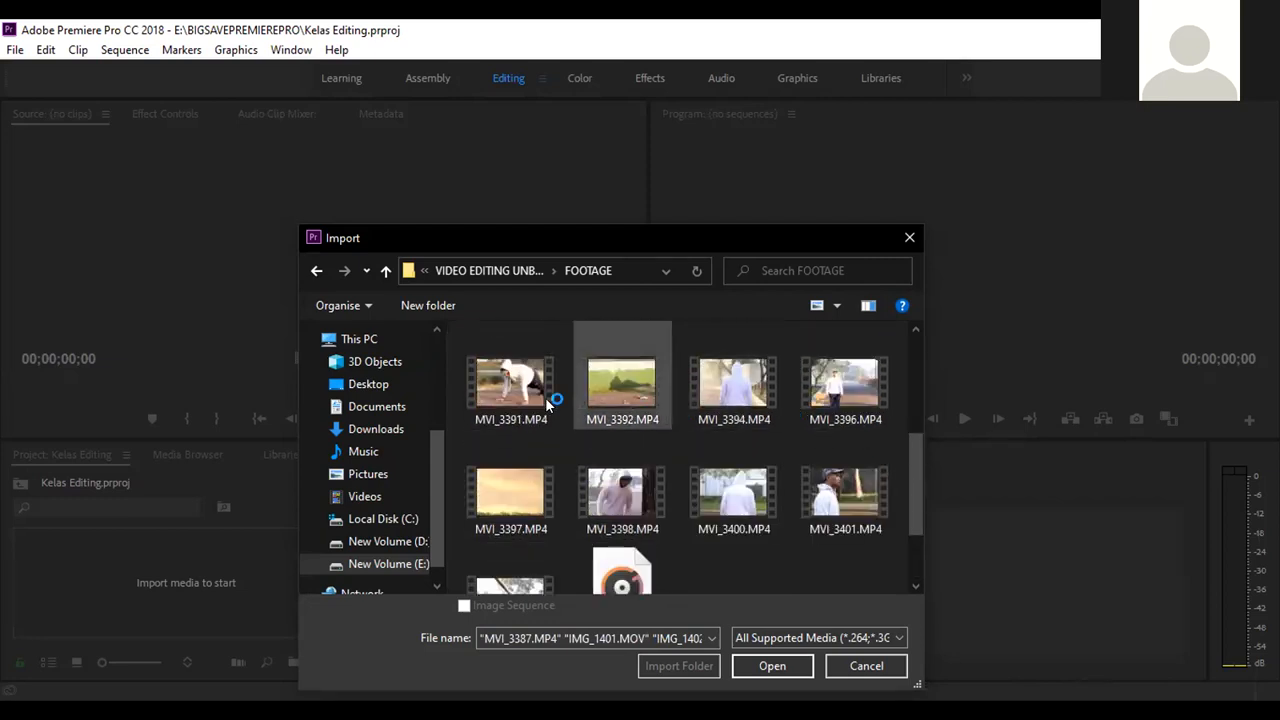
ctrl+click(858, 388)
ctrl+click(755, 390)
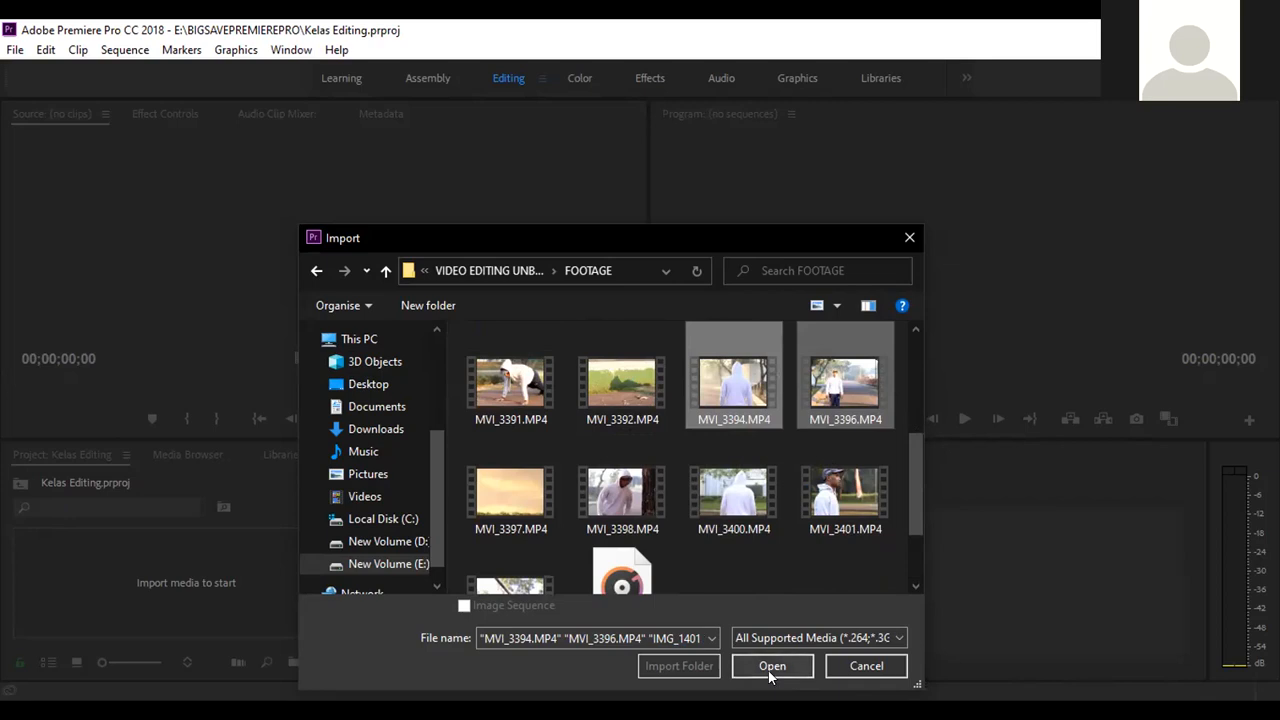
click(806, 666)
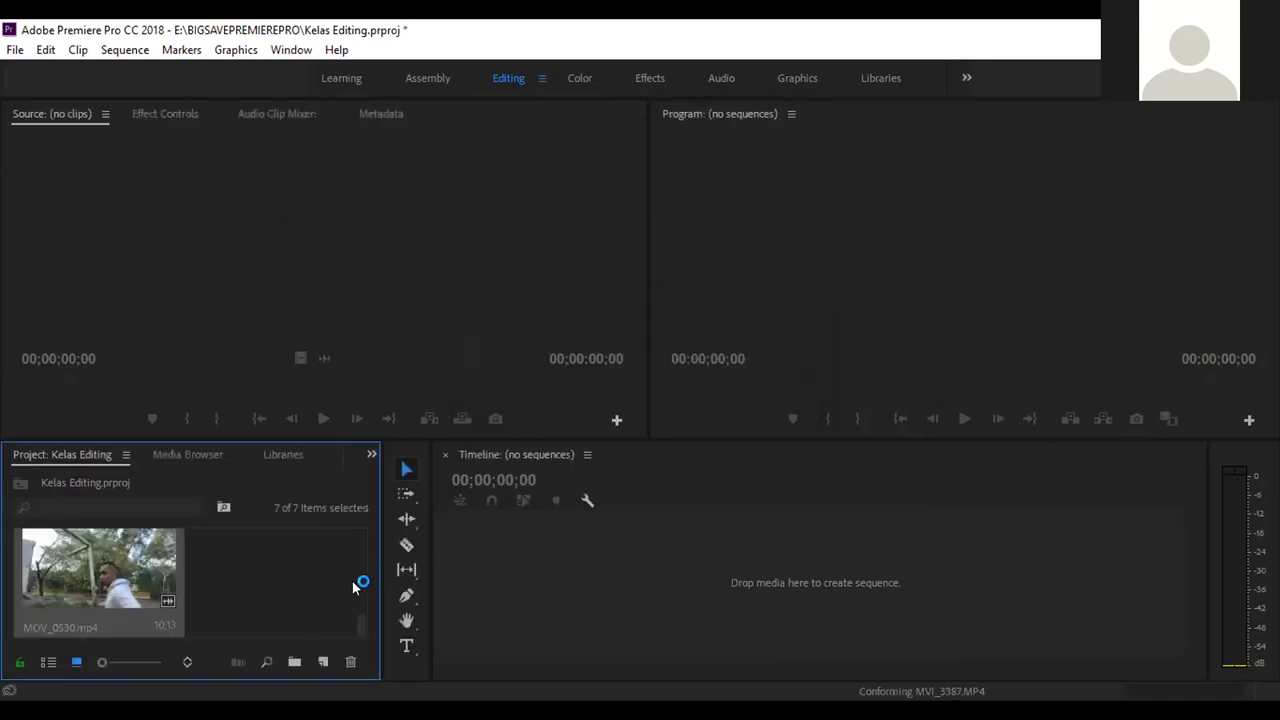
Create a sequence from the IMG_1402.MOV clip by placing it in the empty timeline, and select the placed clip.
click(264, 574)
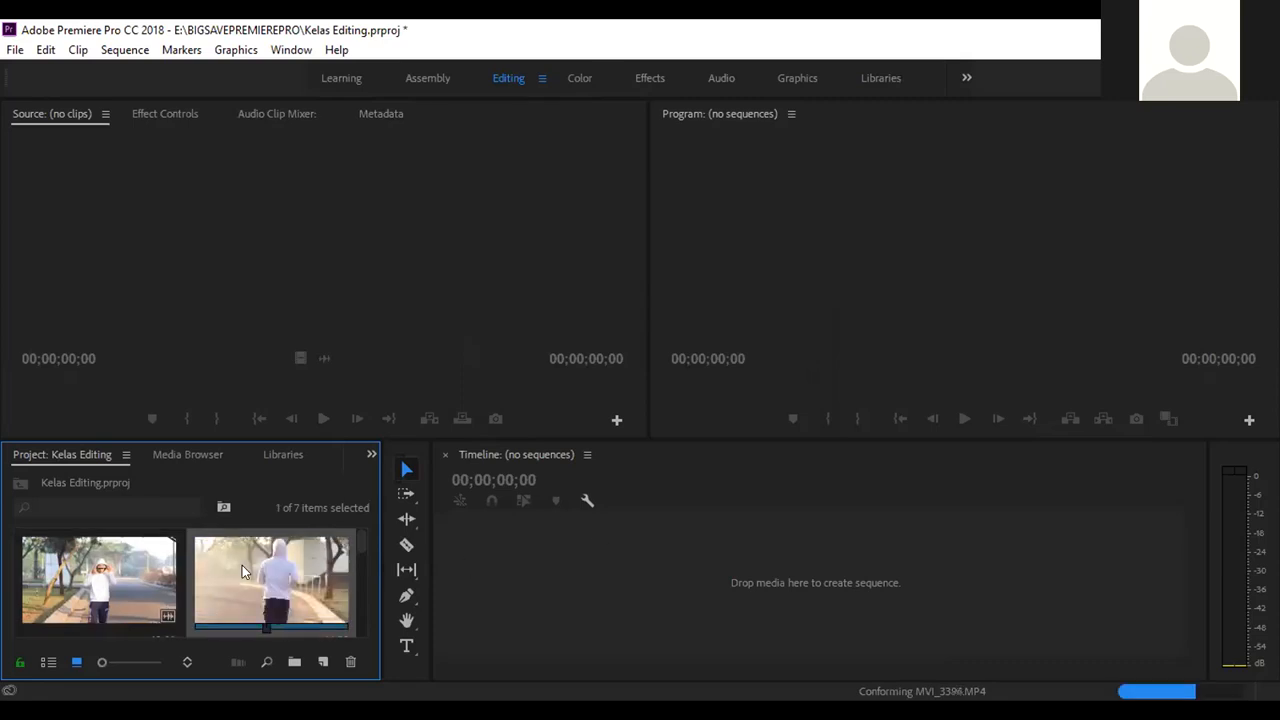
scroll(242, 565, down, 1)
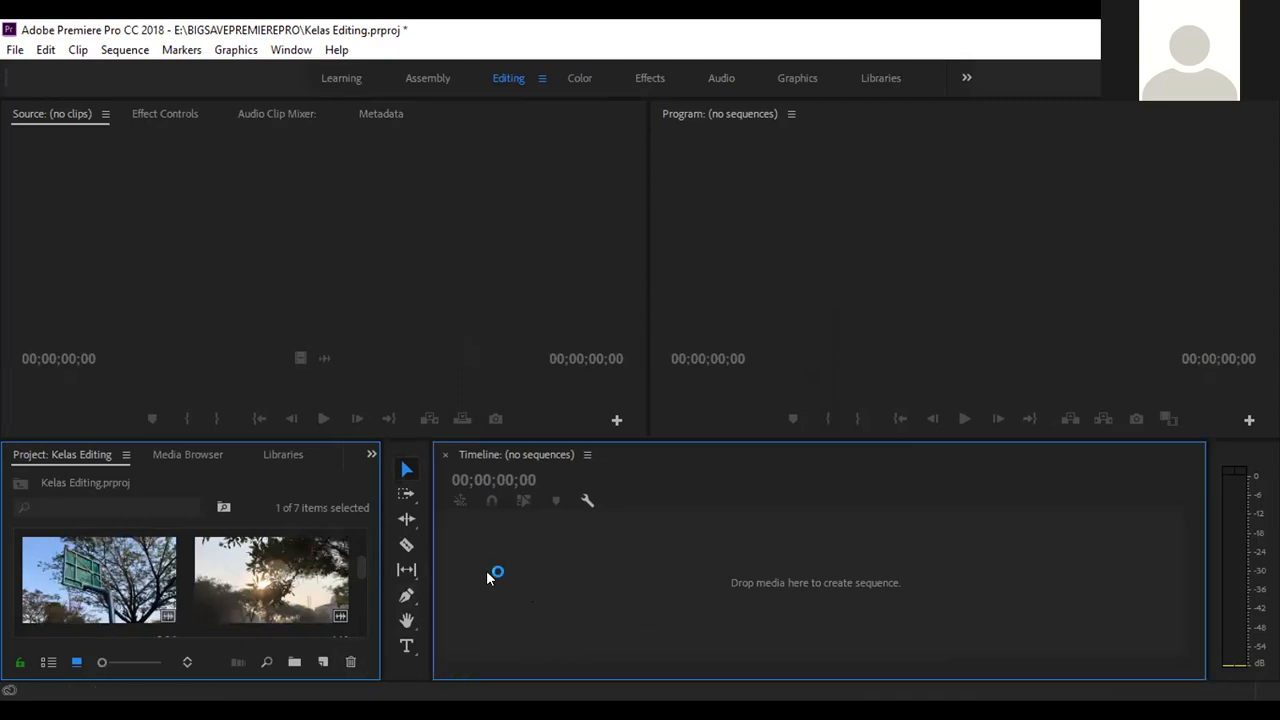
click(304, 586)
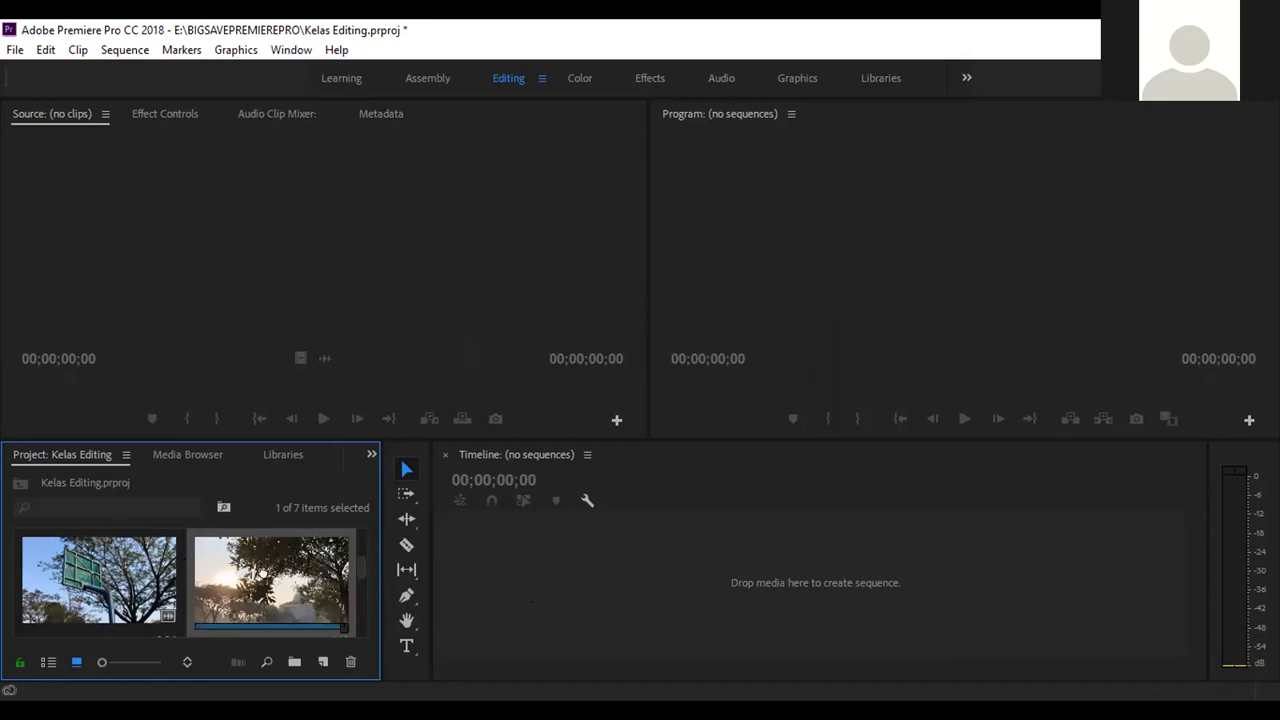
drag(287, 572, 515, 580)
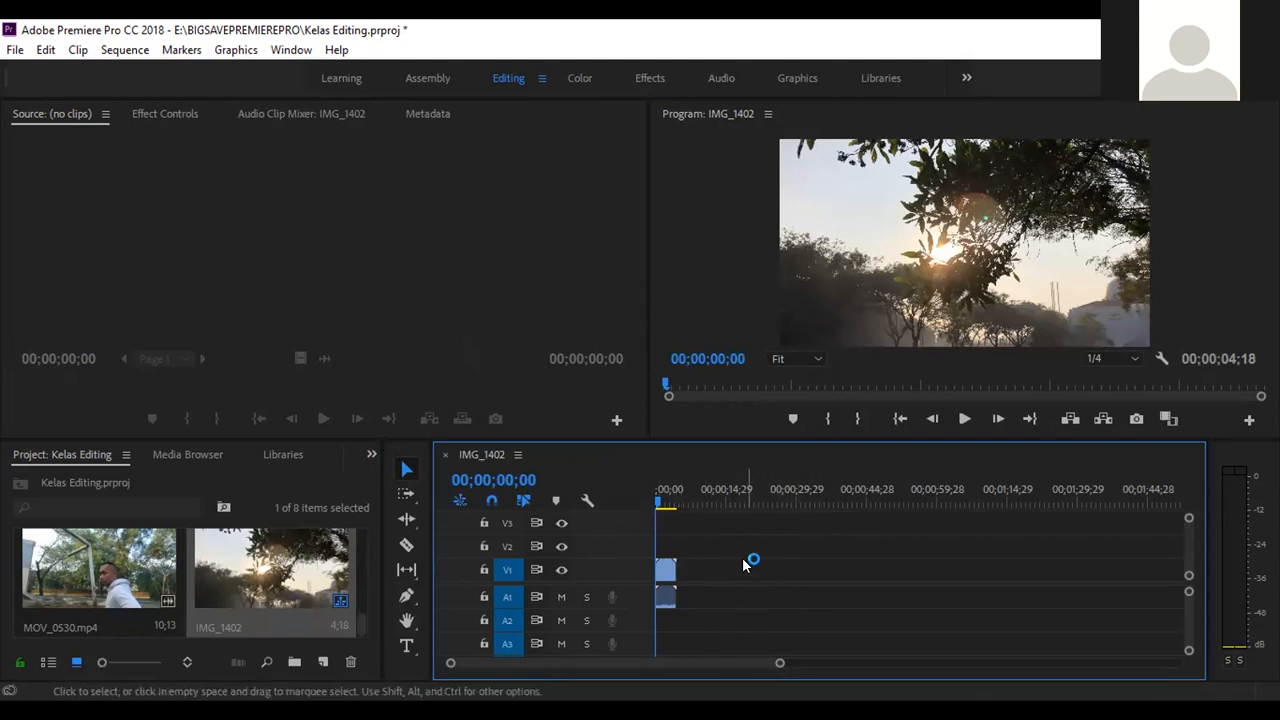
click(665, 572)
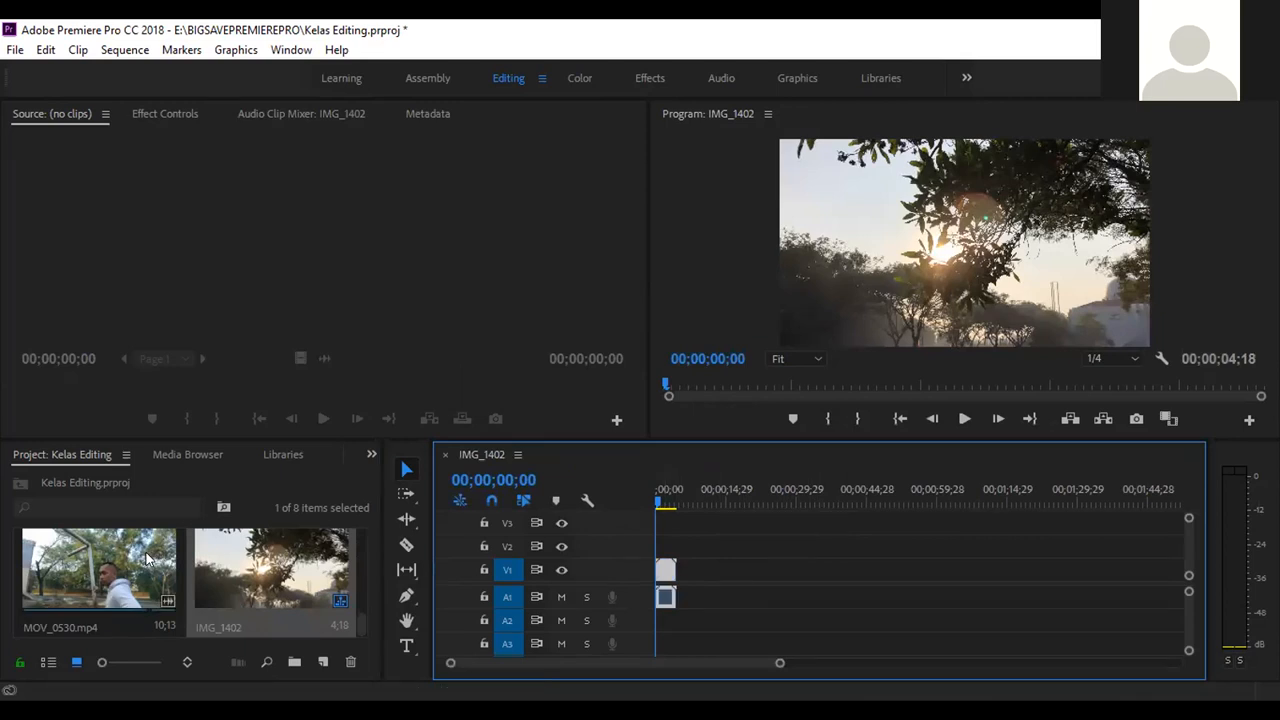
Create a new sequence named Sequence 01 with the DSLR 720p60 preset.
click(324, 662)
click(367, 441)
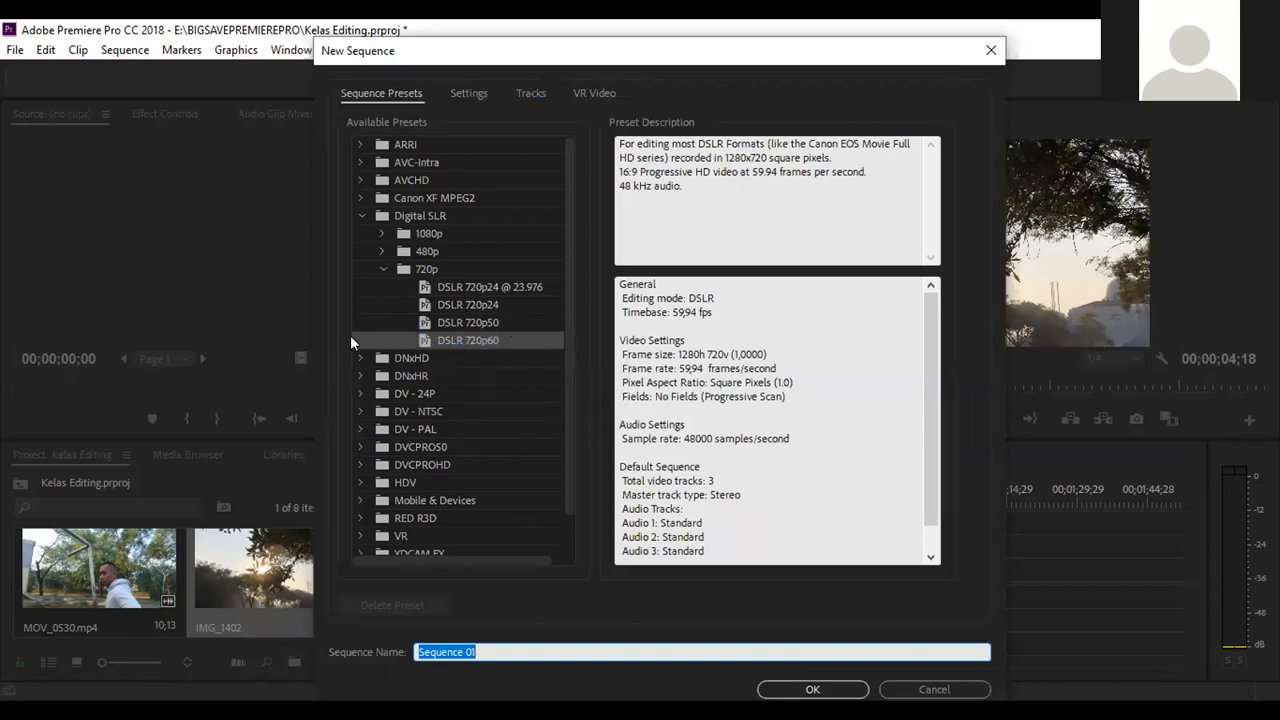
click(458, 339)
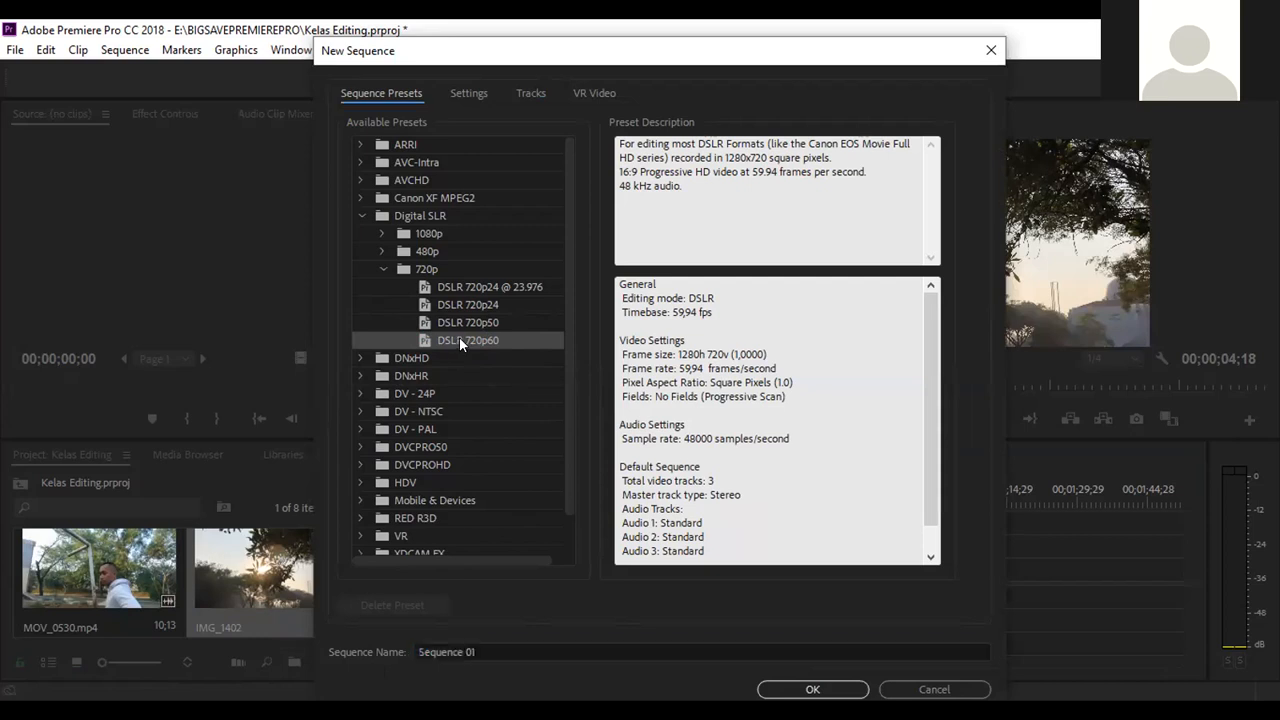
click(808, 690)
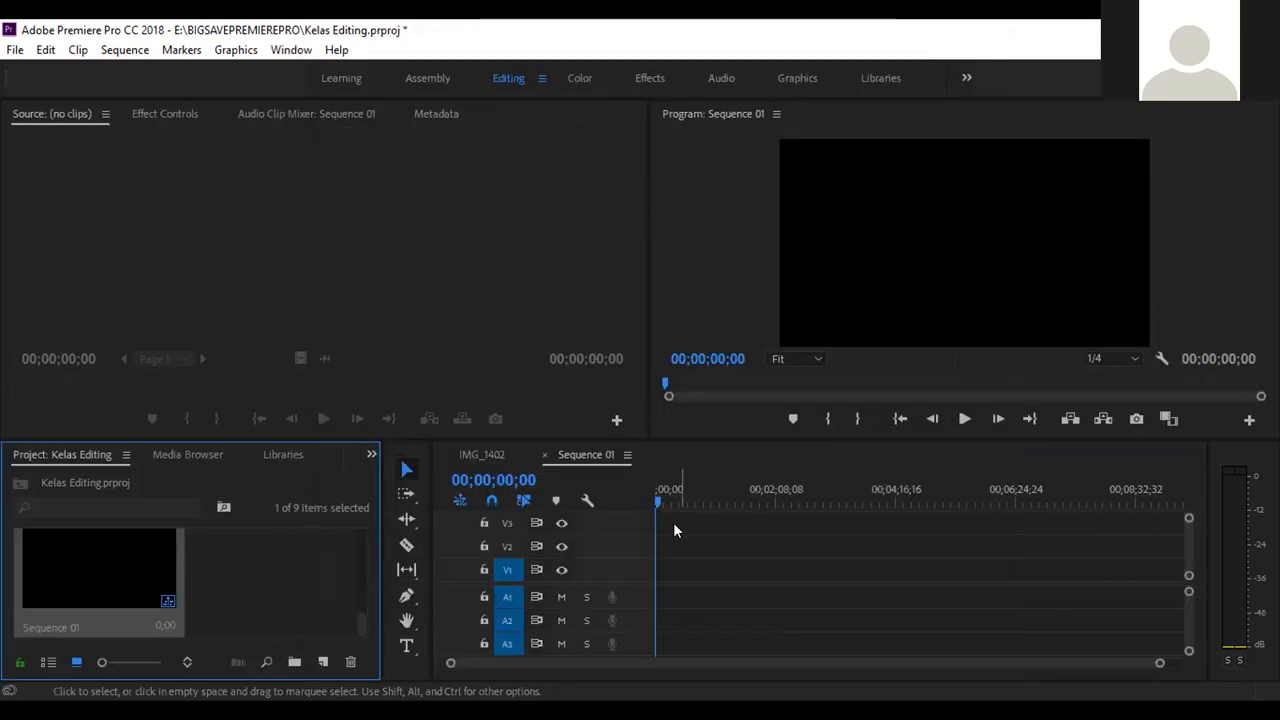
Place the IMG_1402 sequence at the start of tracks V1 and A1 in Sequence 01, keeping the existing sequence settings.
click(308, 576)
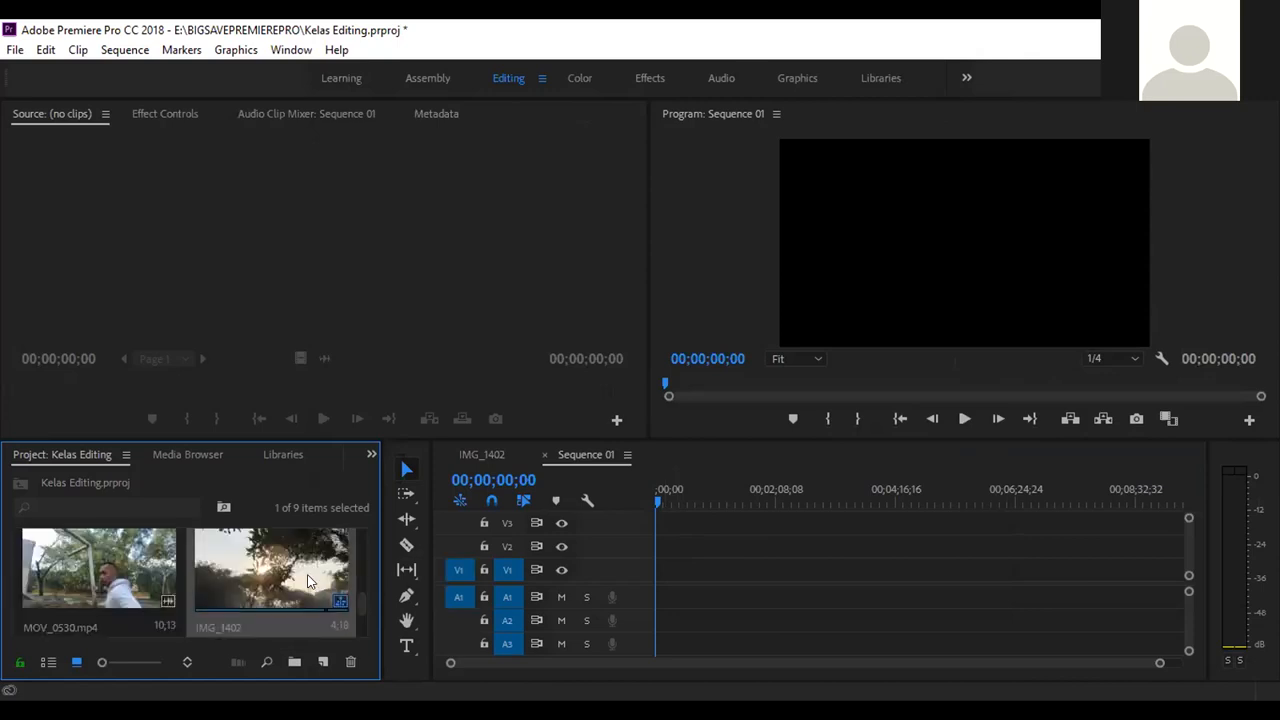
drag(270, 578, 659, 580)
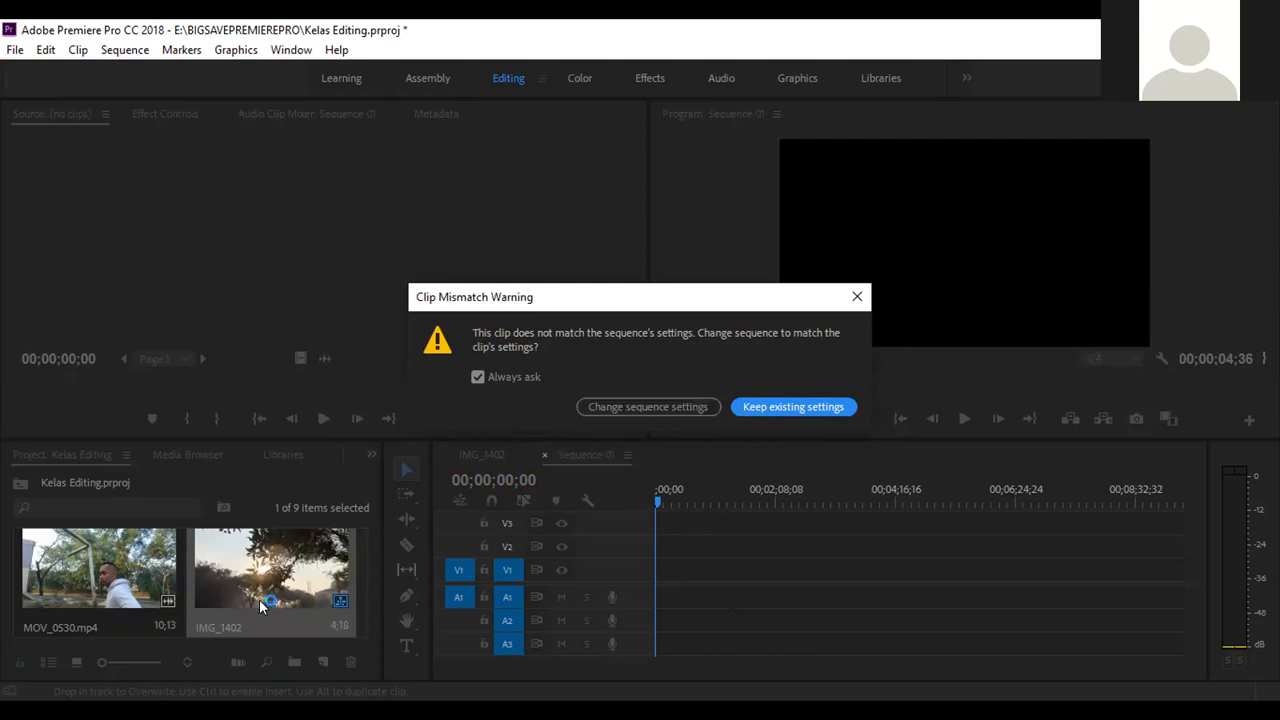
click(771, 408)
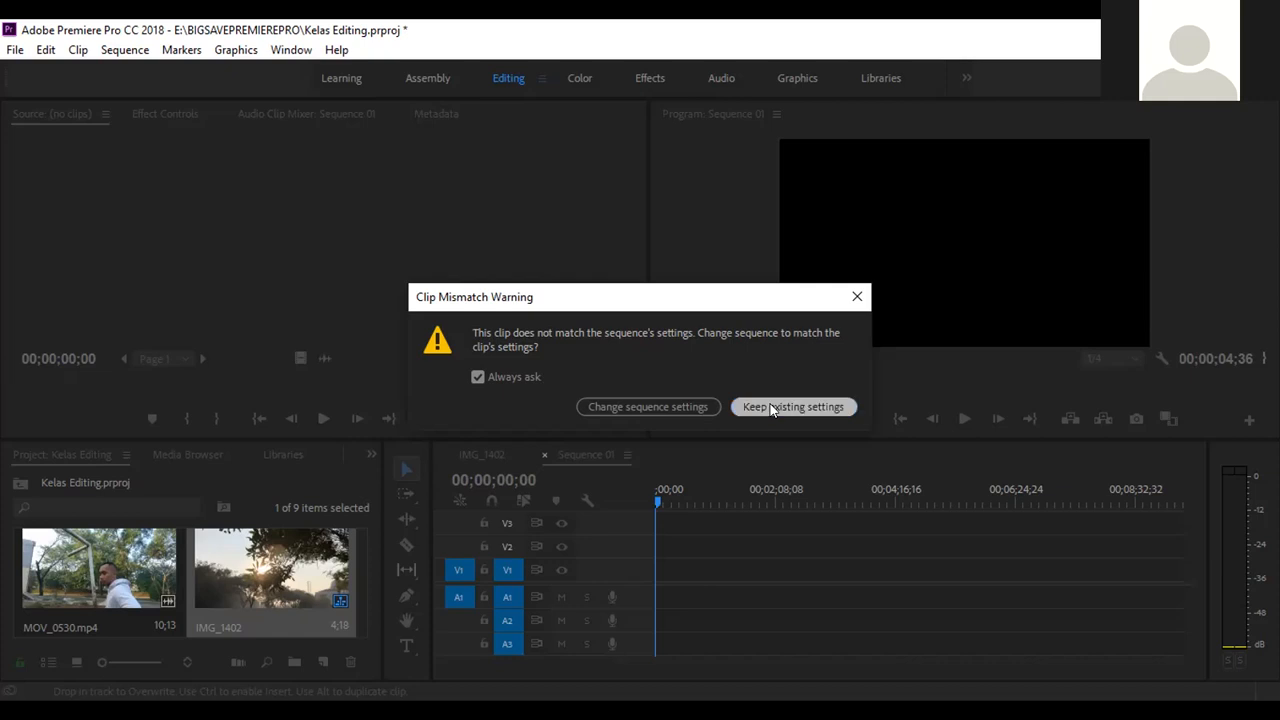
Apply Set to Frame Size to the IMG_1402 clip on track V1 of Sequence 01.
drag(610, 662, 1116, 663)
drag(920, 662, 831, 662)
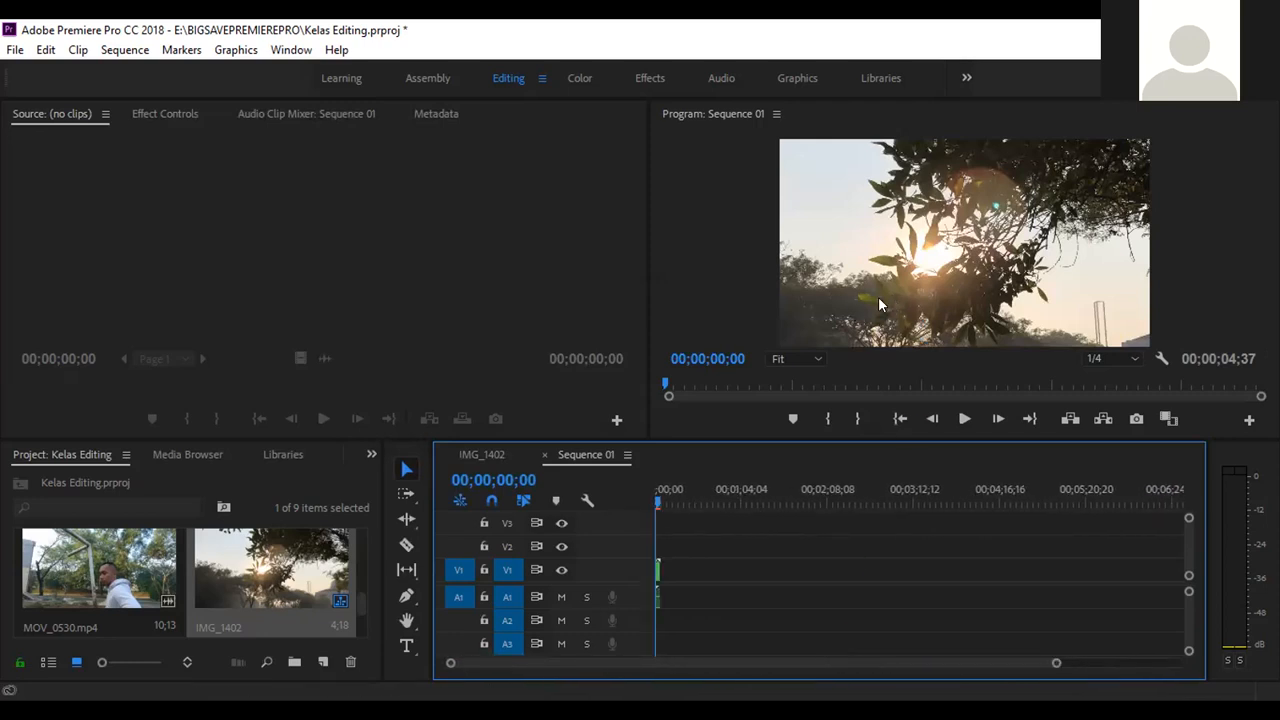
drag(1059, 661, 940, 670)
click(665, 575)
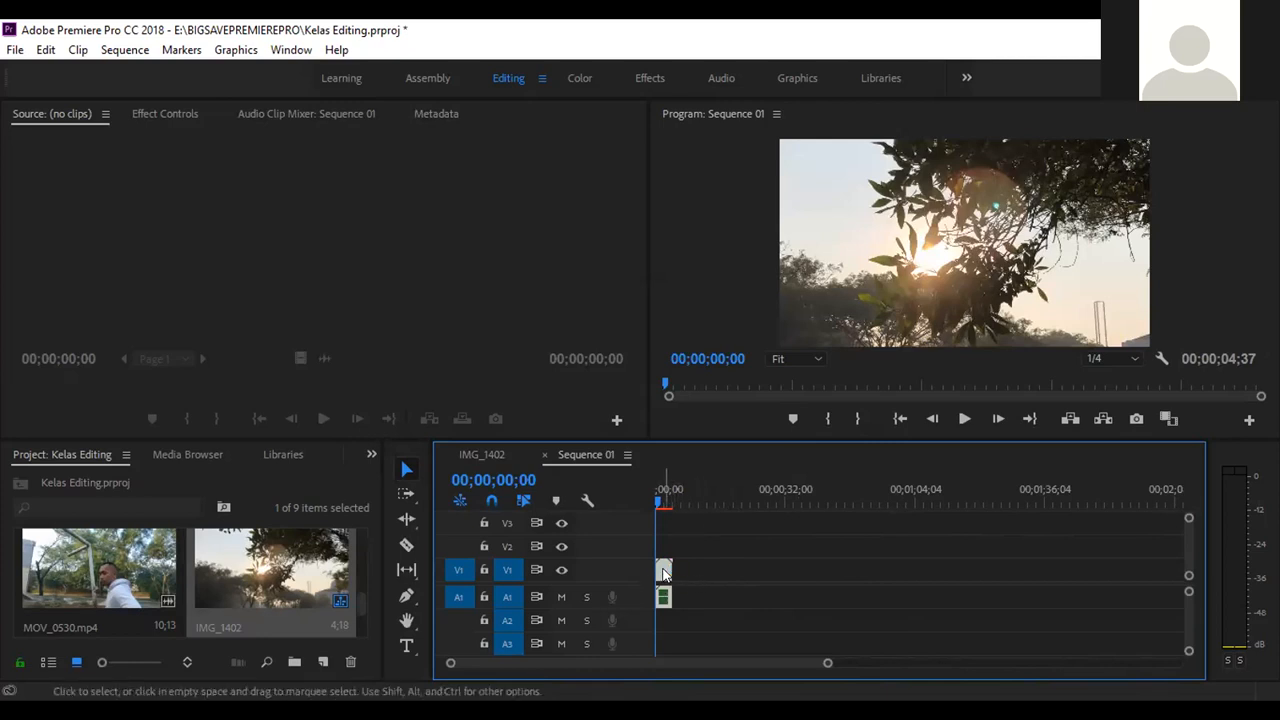
right_click(663, 572)
scroll(665, 575, down, 3)
scroll(729, 680, down, 2)
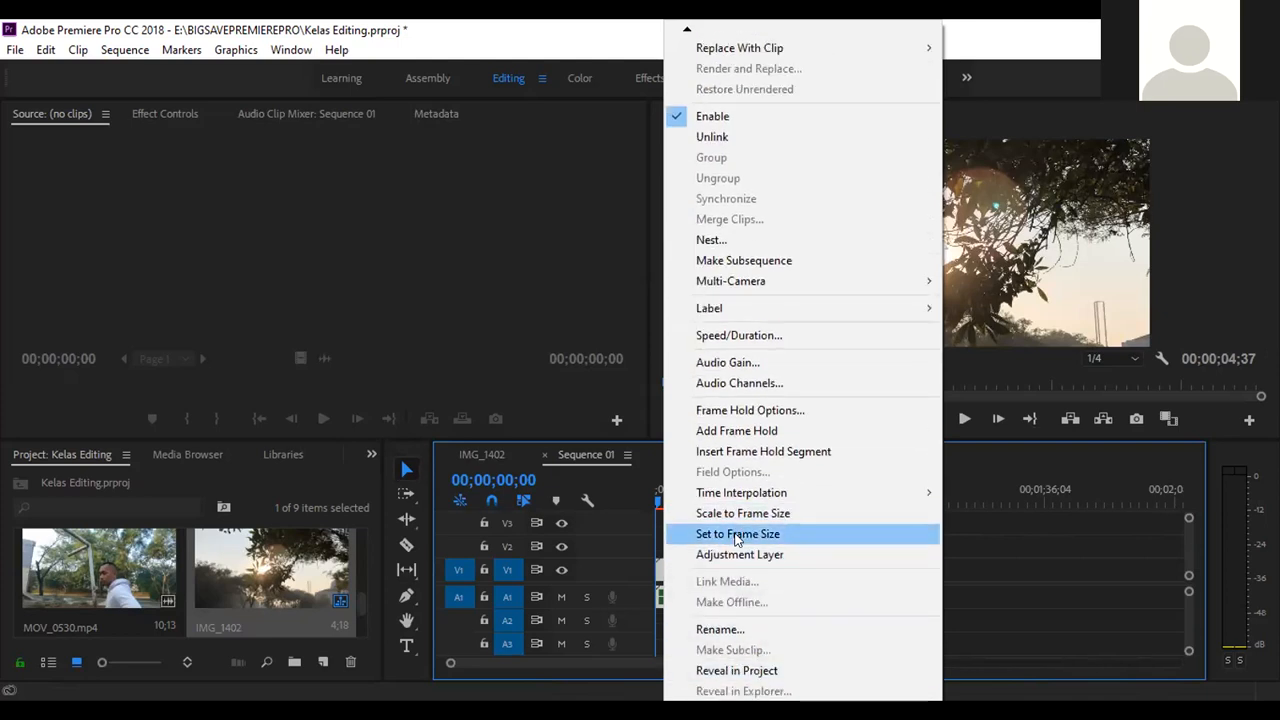
click(737, 538)
click(737, 535)
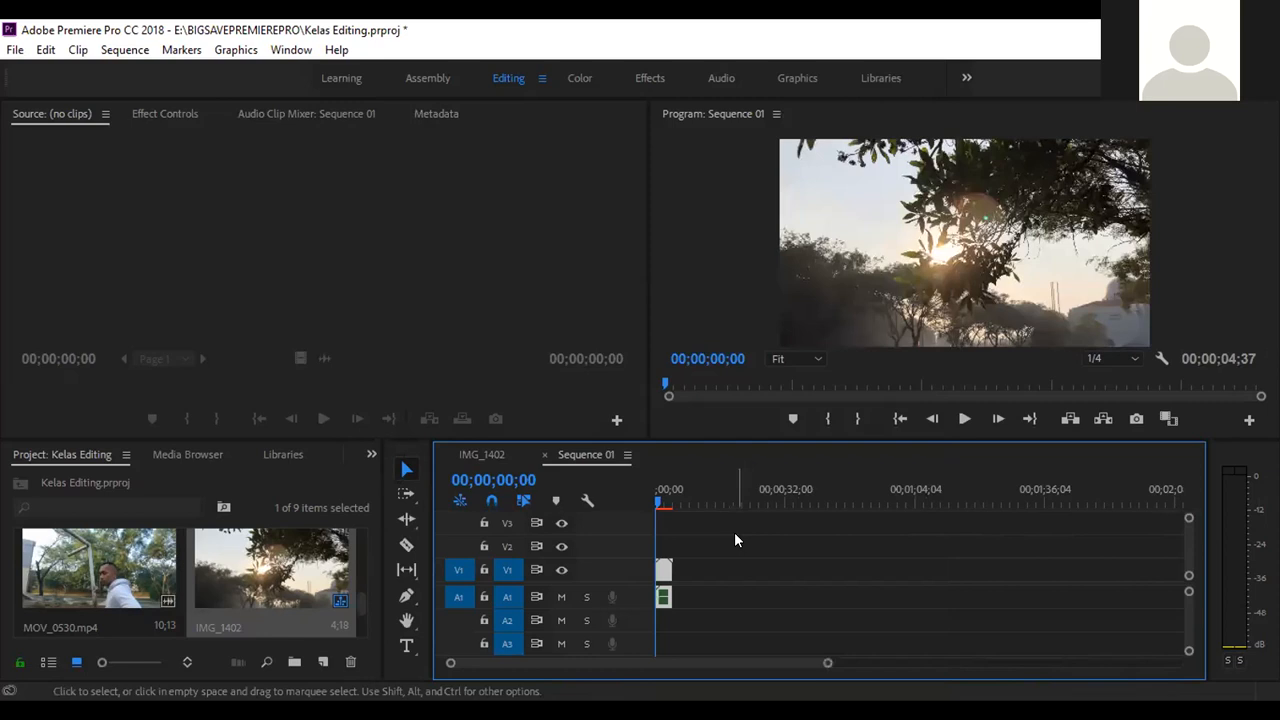
click(799, 566)
Compare the IMG_1402 sequence with Sequence 01, play back the start of Sequence 01, and return the playhead to 00;00;00;00.
click(486, 453)
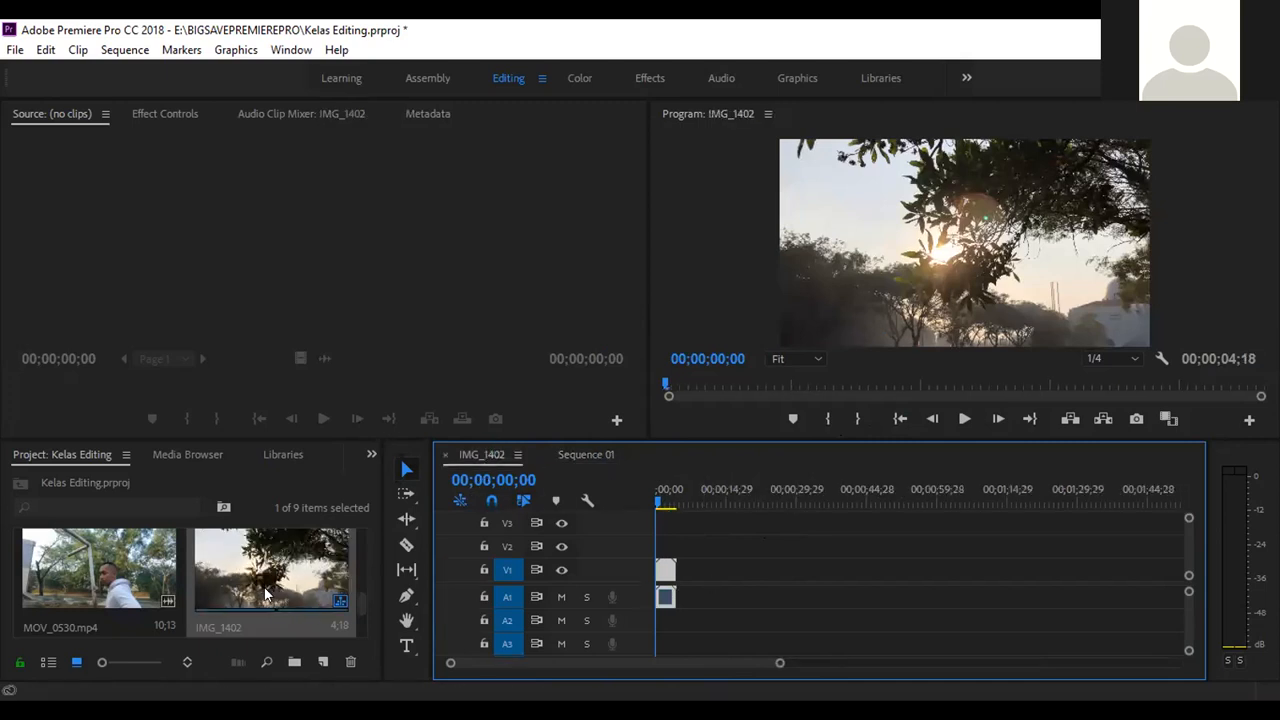
click(587, 455)
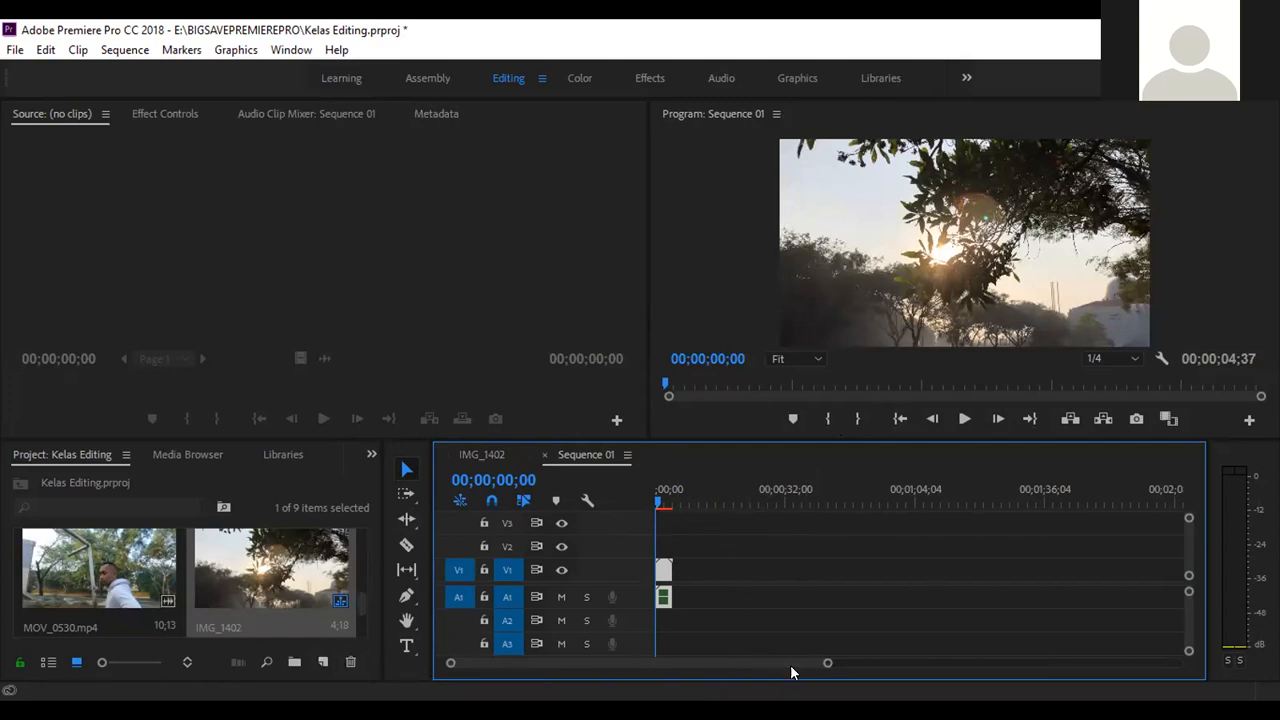
mouse_move(789, 659)
mouse_down()
mouse_move(761, 659)
mouse_move(795, 660)
mouse_up()
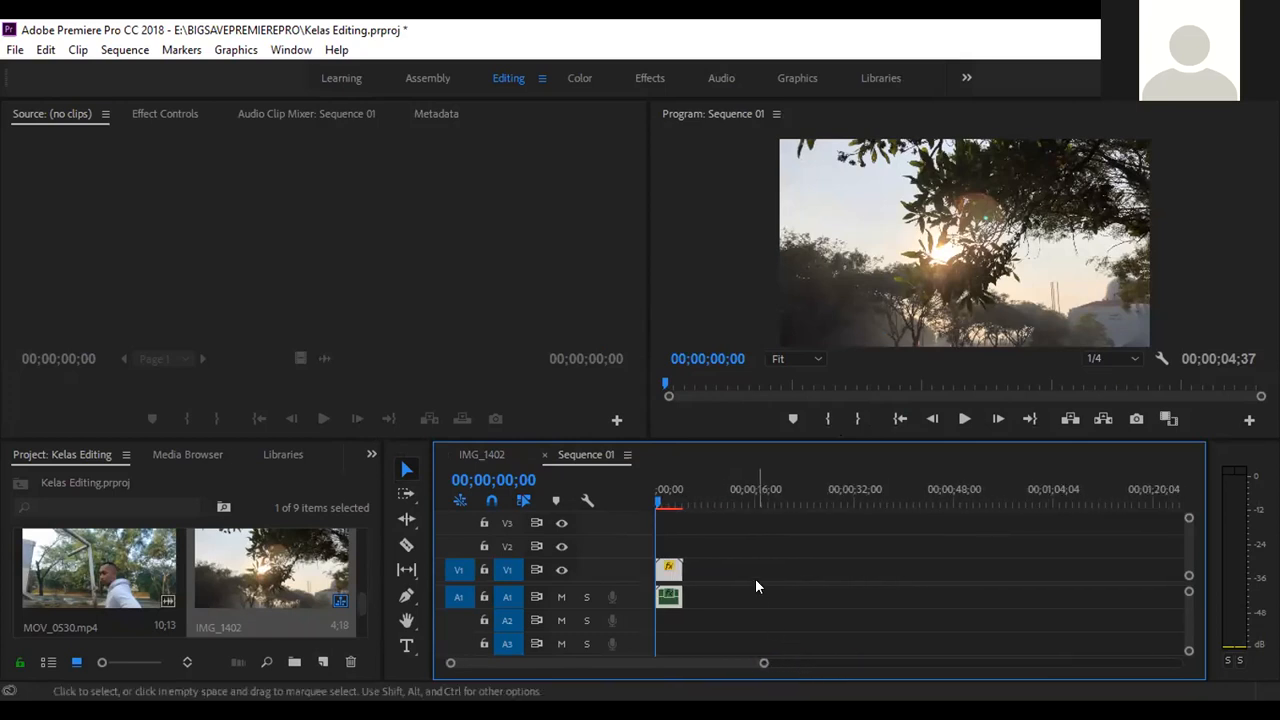
click(670, 570)
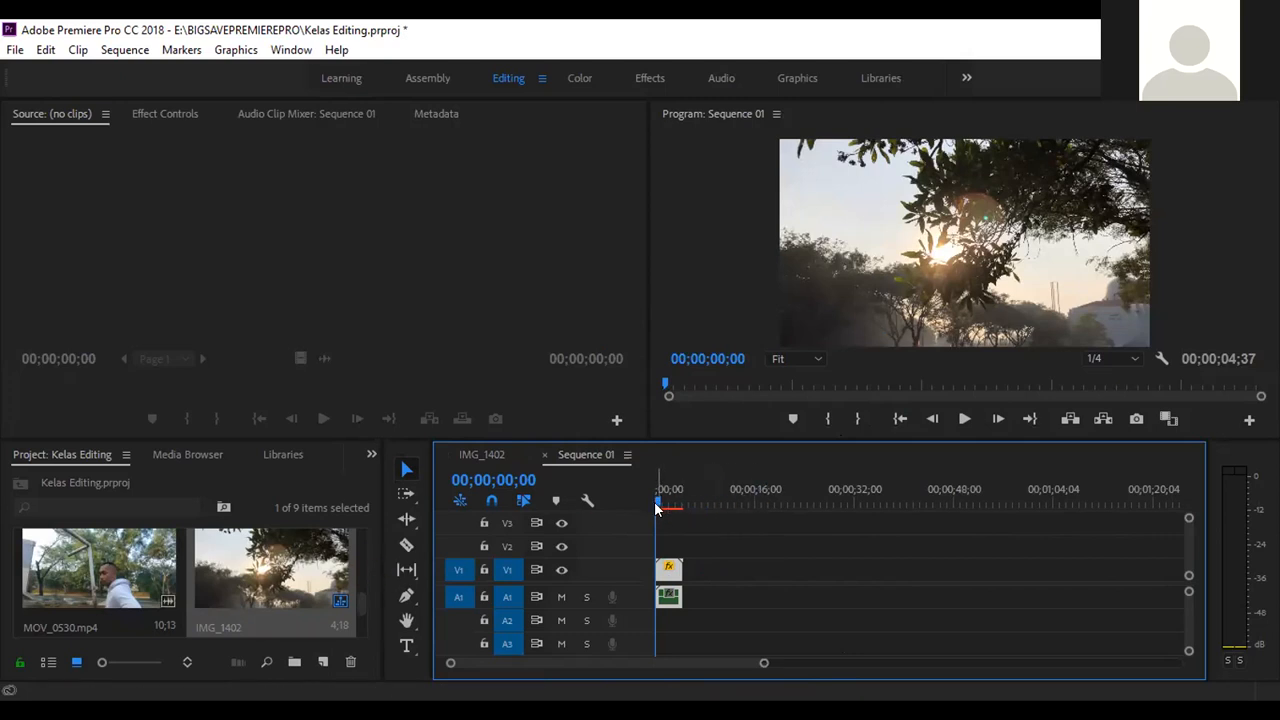
key(space)
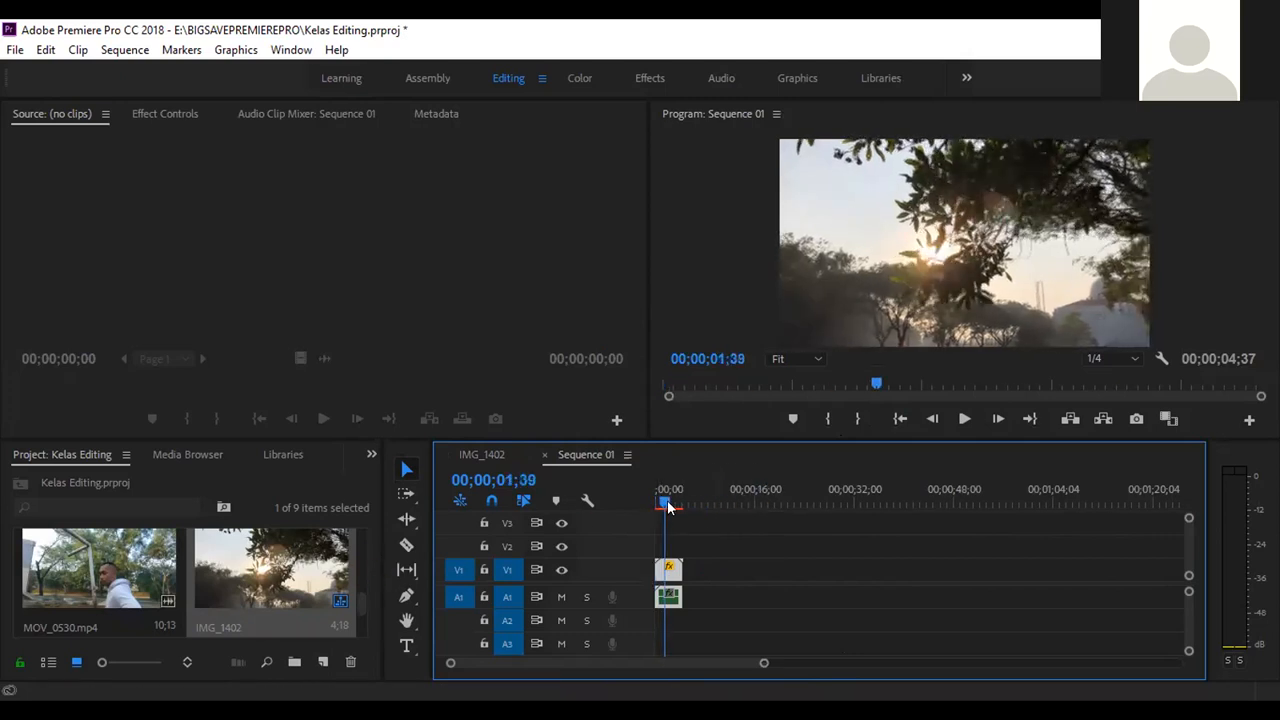
click(652, 505)
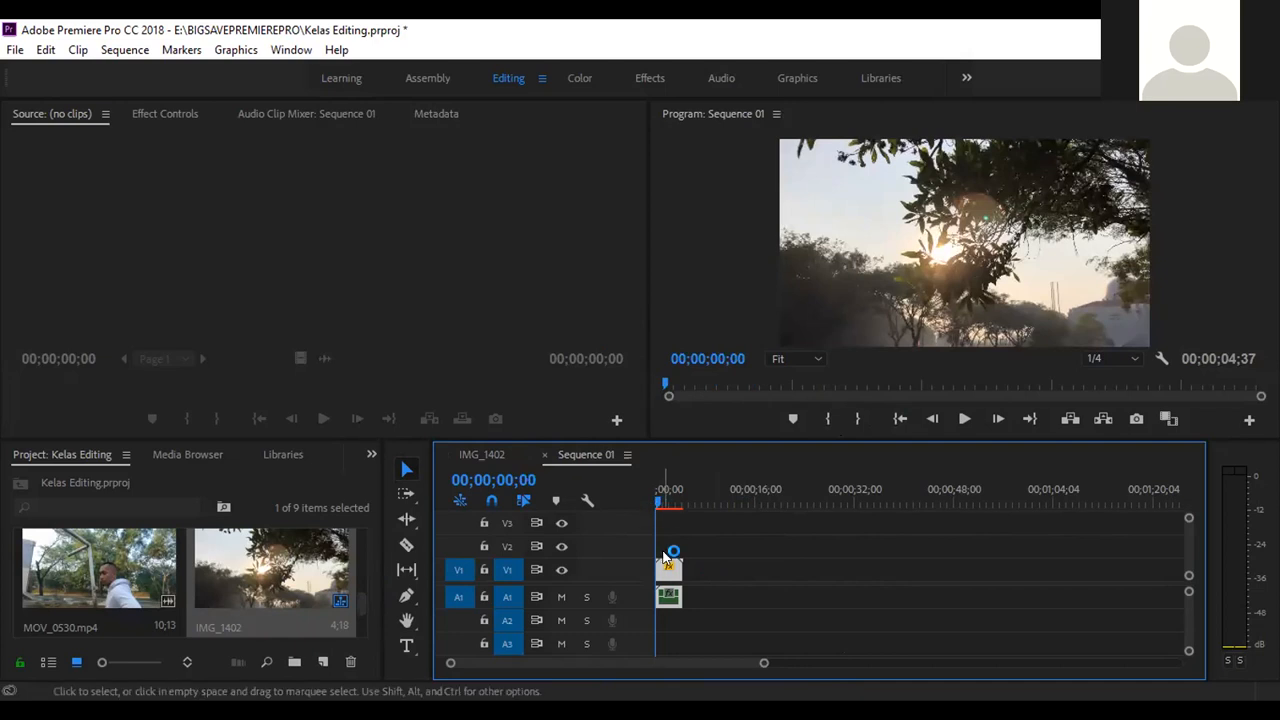
key(space)
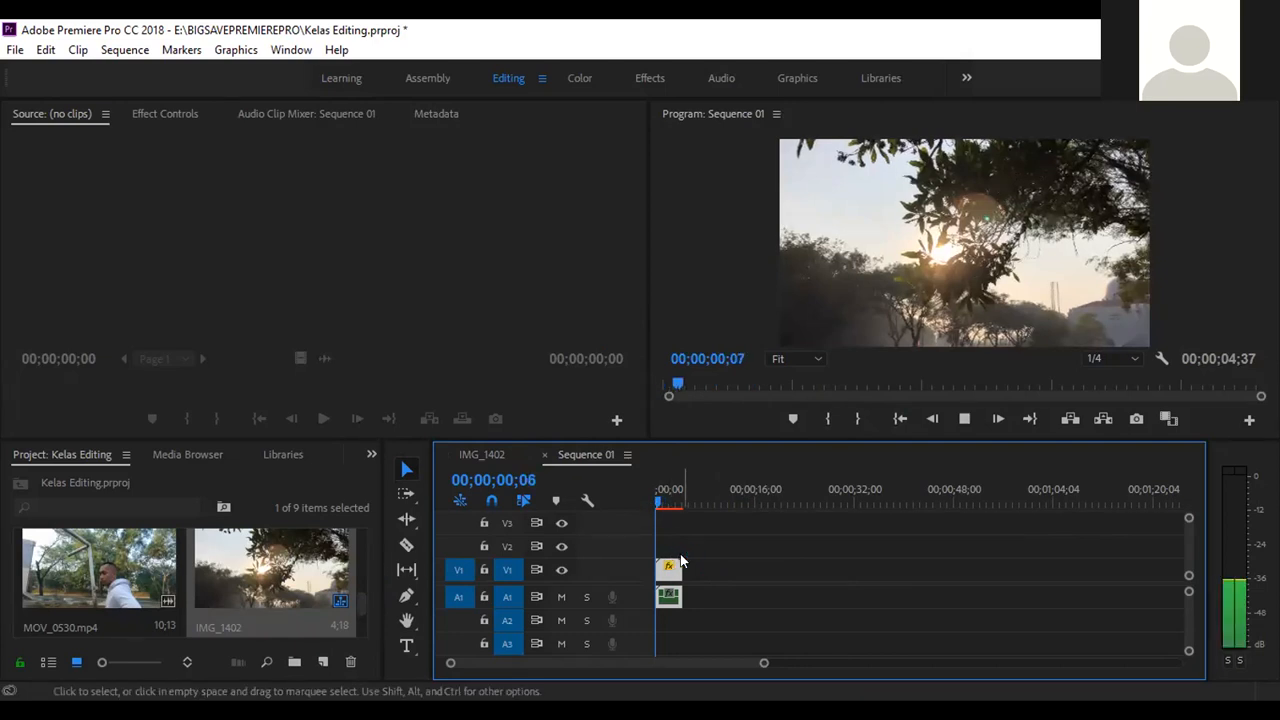
click(651, 505)
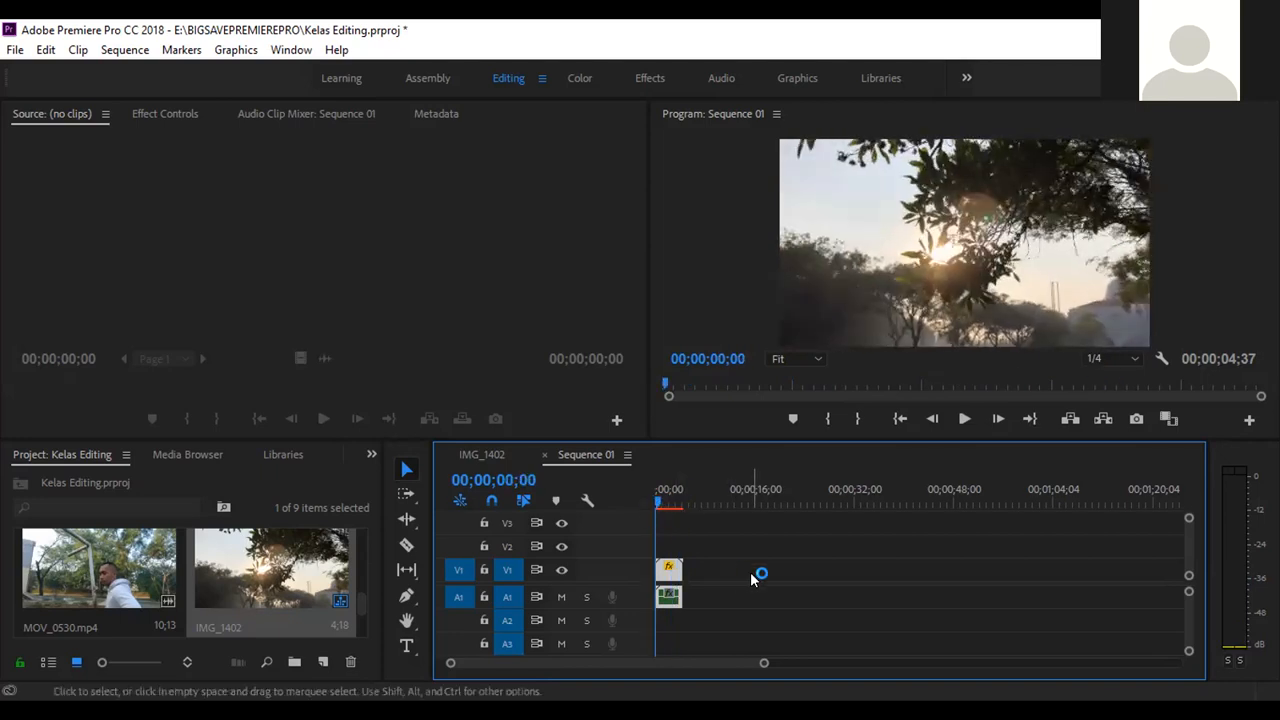
Switch between the IMG_1402 sequence and Sequence 01 to compare them, ending with the IMG_1402 sequence open.
double_click(287, 572)
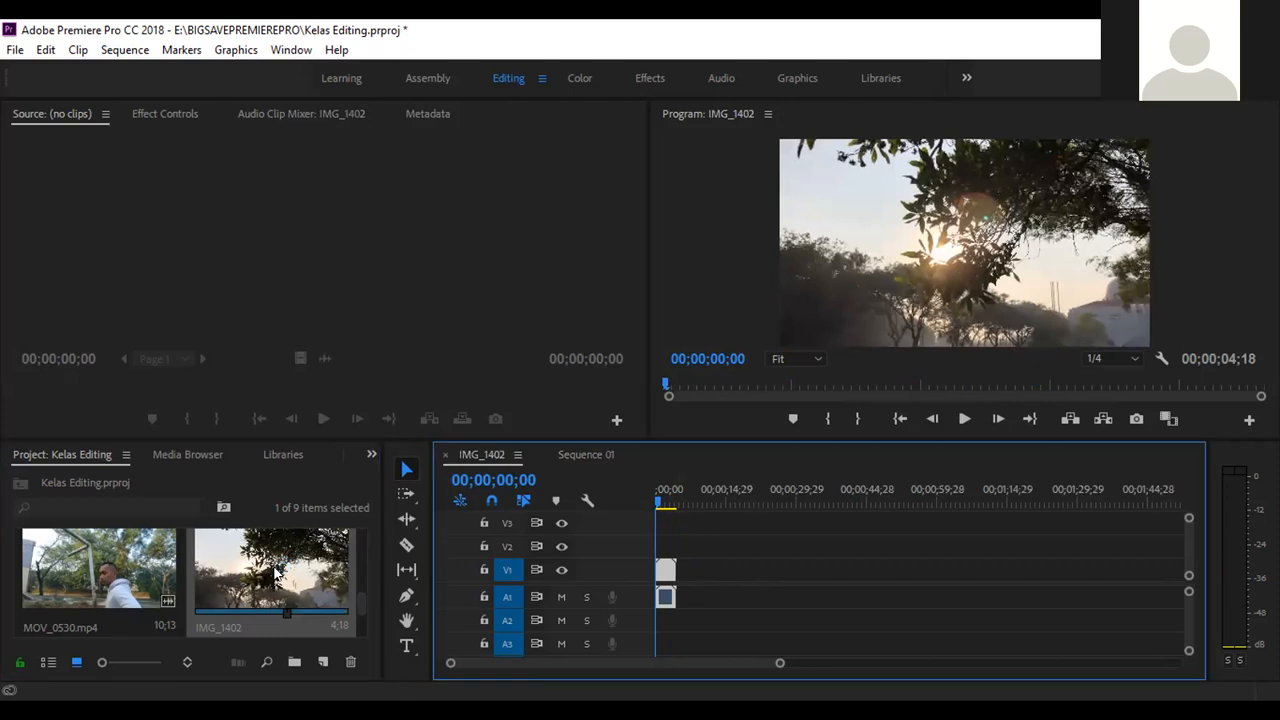
scroll(249, 577, down, 5)
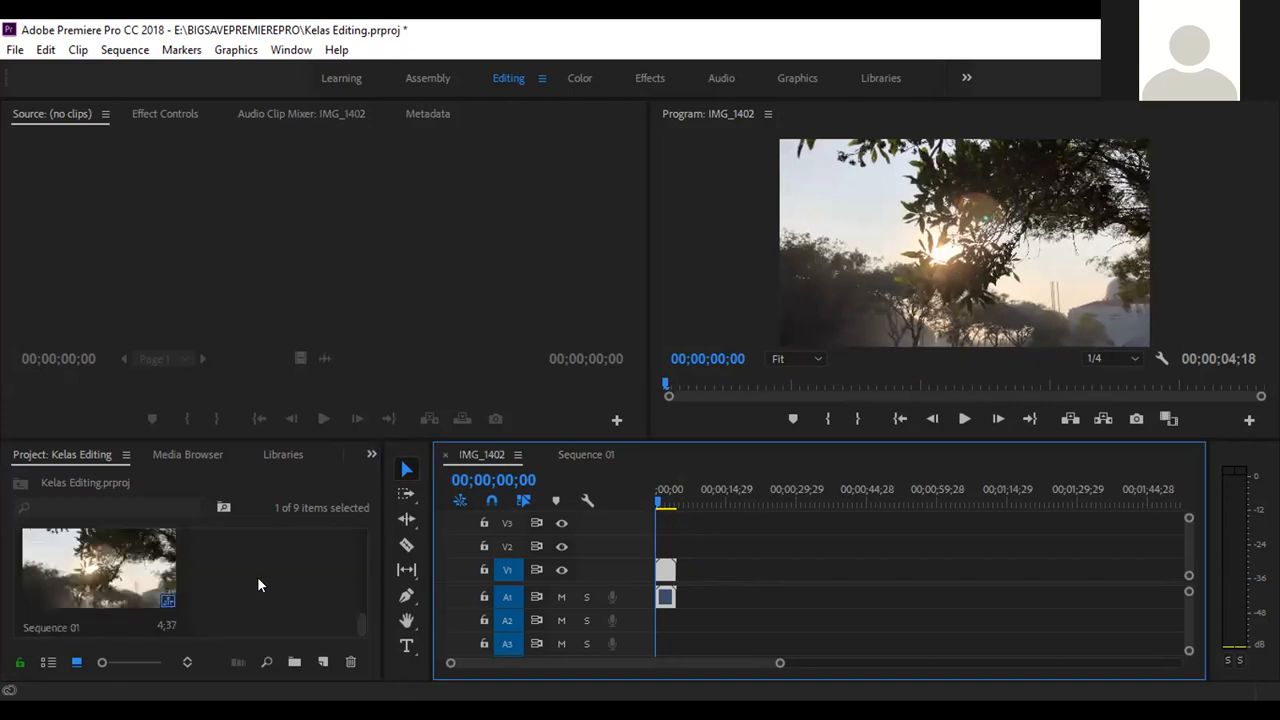
click(587, 454)
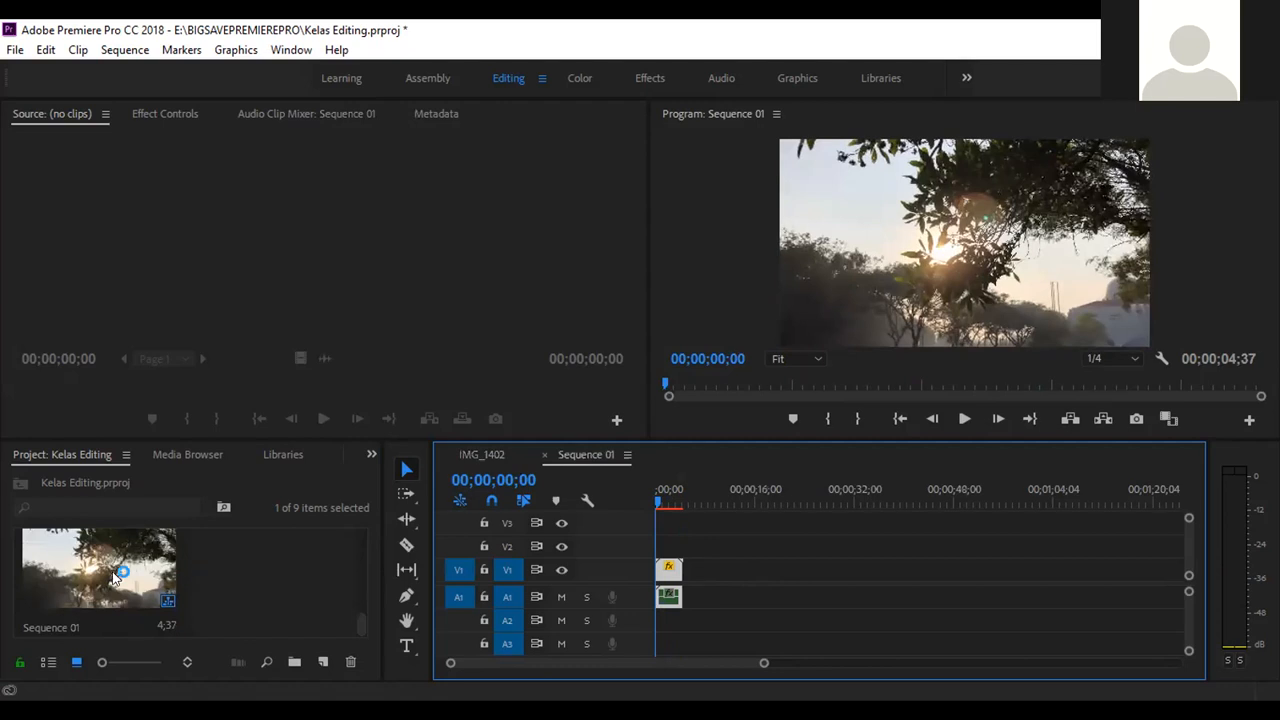
scroll(250, 598, up, 5)
double_click(264, 585)
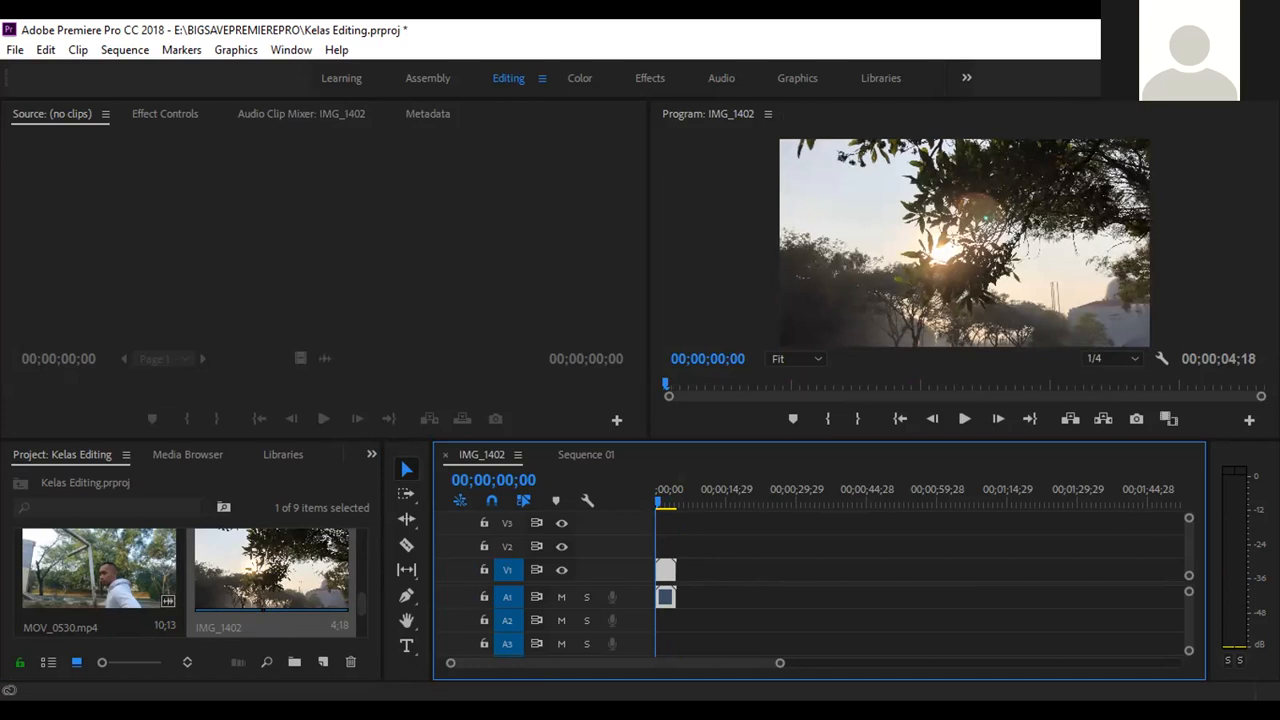
Open the imported IMG_1402.MOV clip in the Source monitor.
click(267, 580)
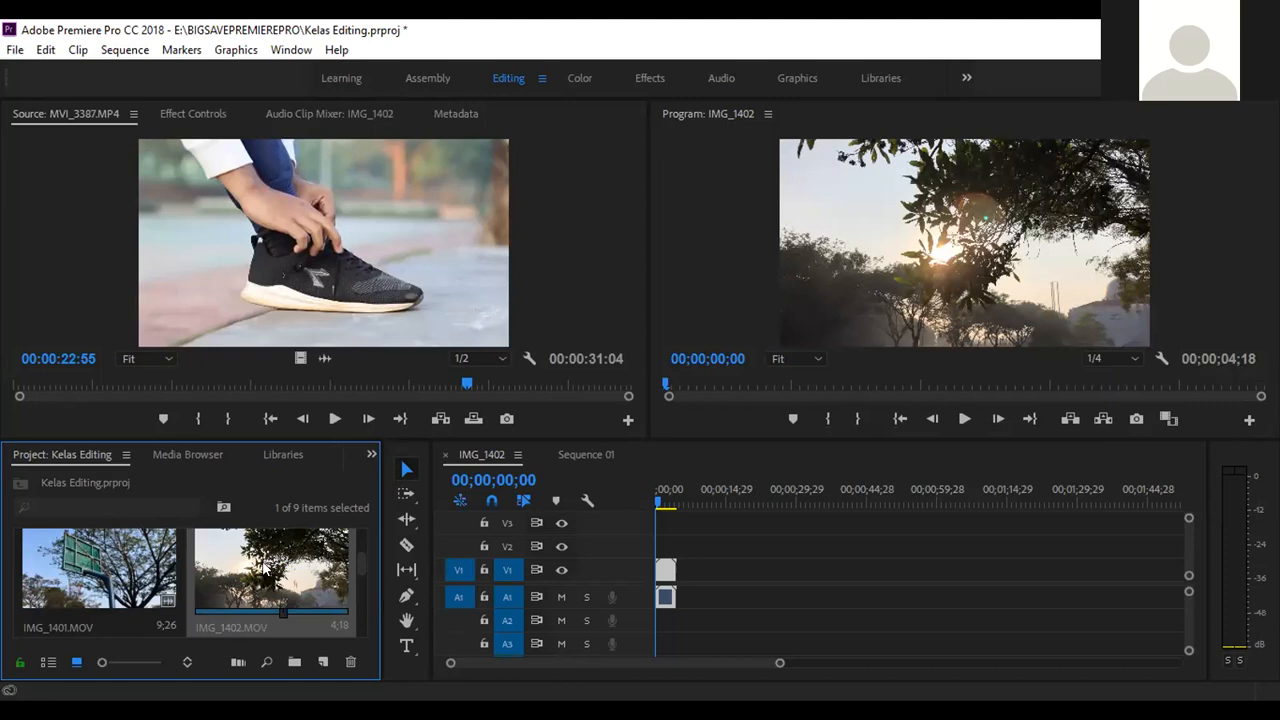
double_click(283, 575)
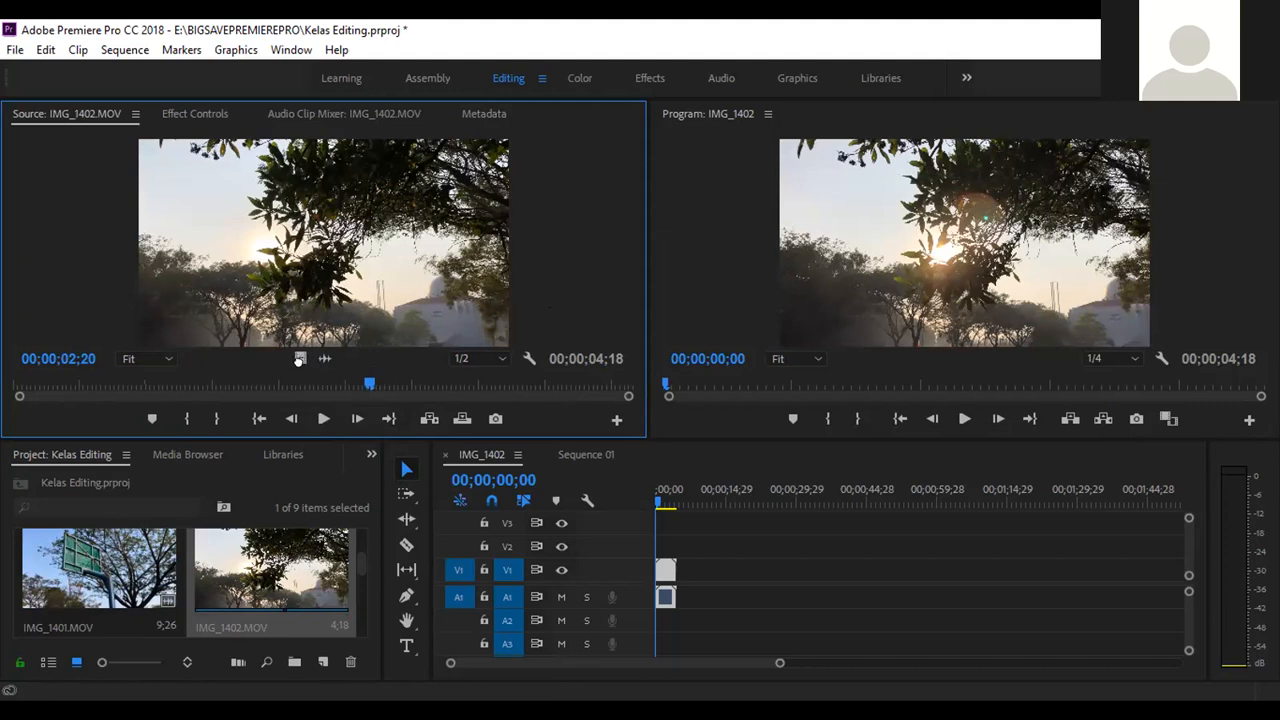
Place only the video of IMG_1402.MOV after the clip on V1 and only its audio further along track A1.
drag(686, 555, 688, 566)
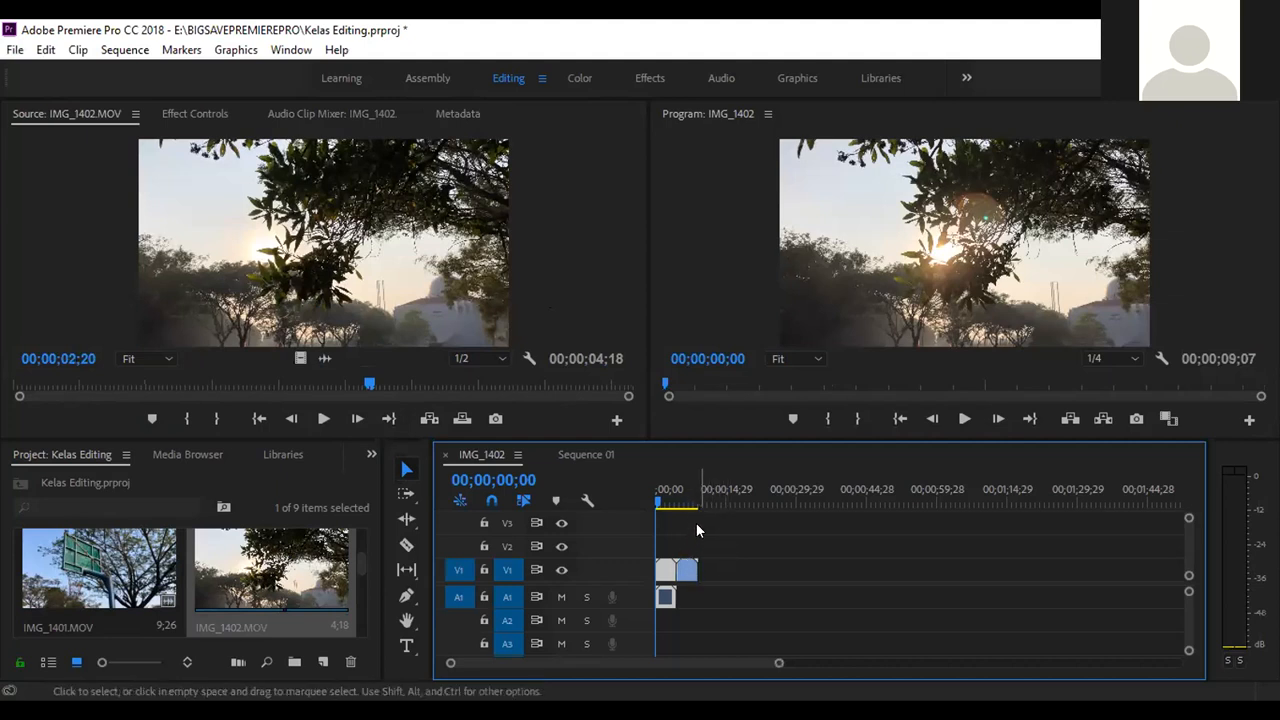
click(671, 495)
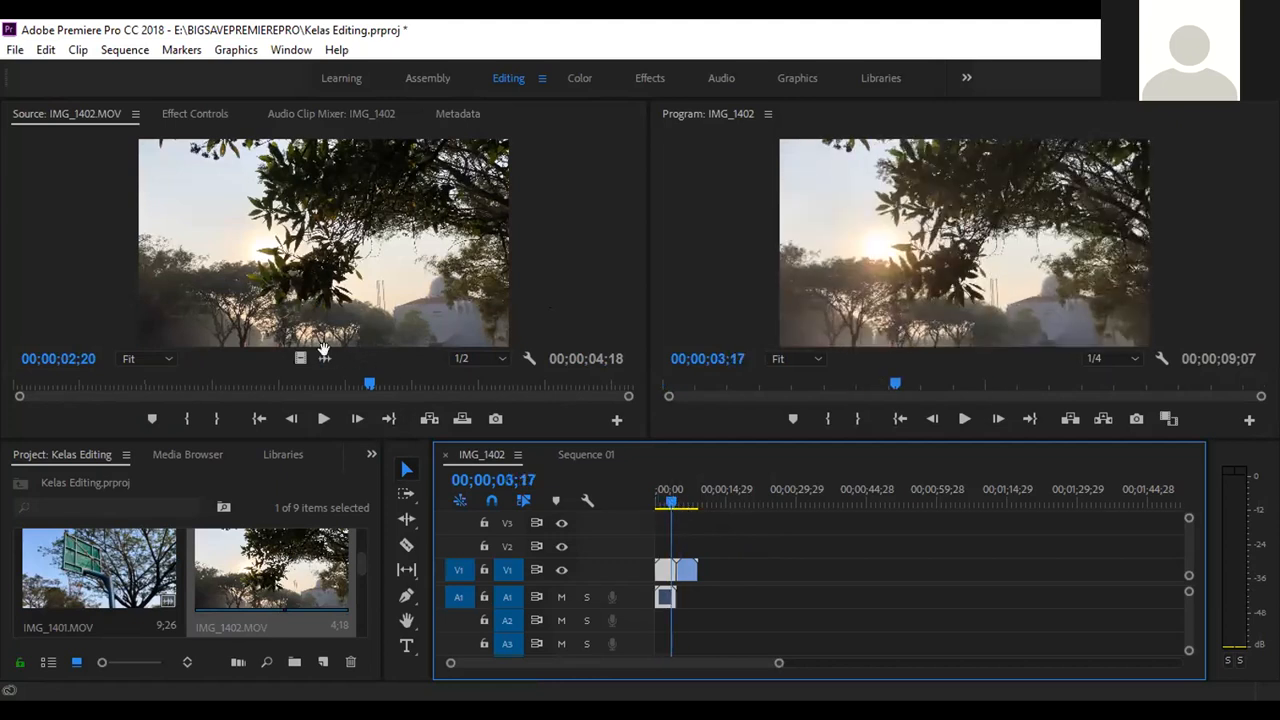
drag(323, 358, 726, 597)
click(738, 500)
drag(737, 490, 729, 492)
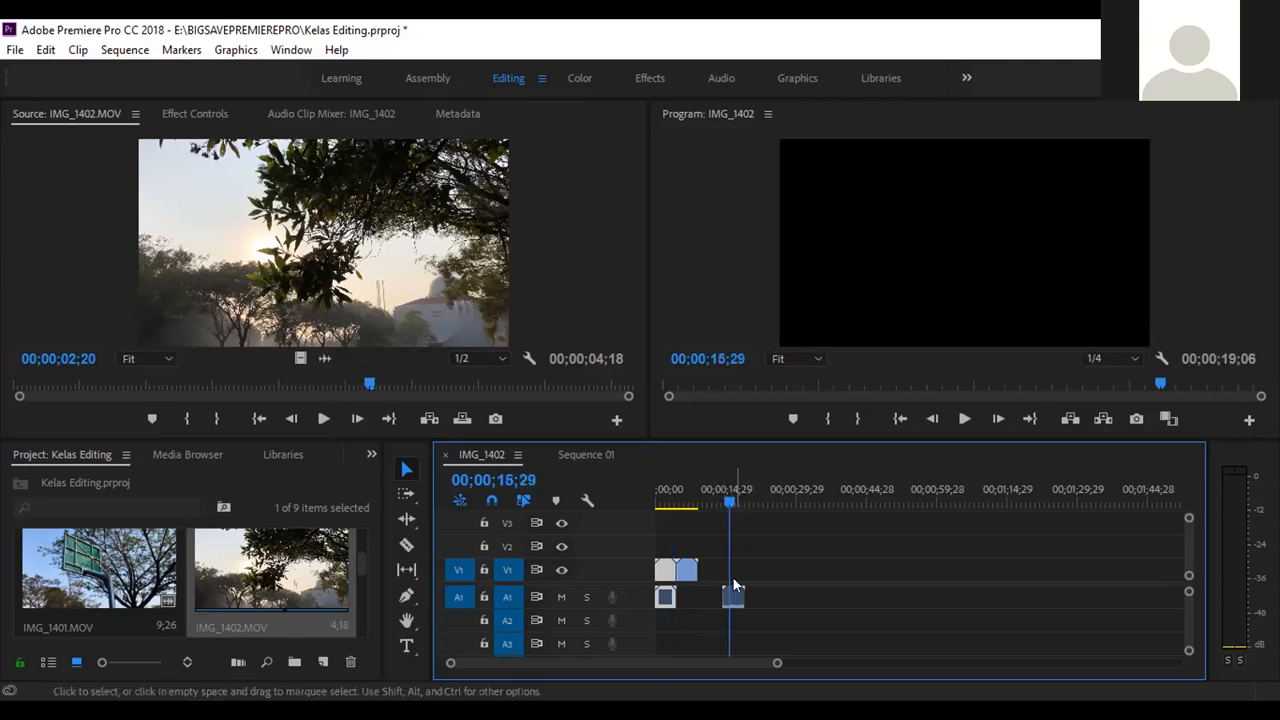
Delete the separate audio-only clip on A1 and the video-only clip following the first clip on V1.
click(732, 596)
key(Delete)
click(687, 570)
key(Delete)
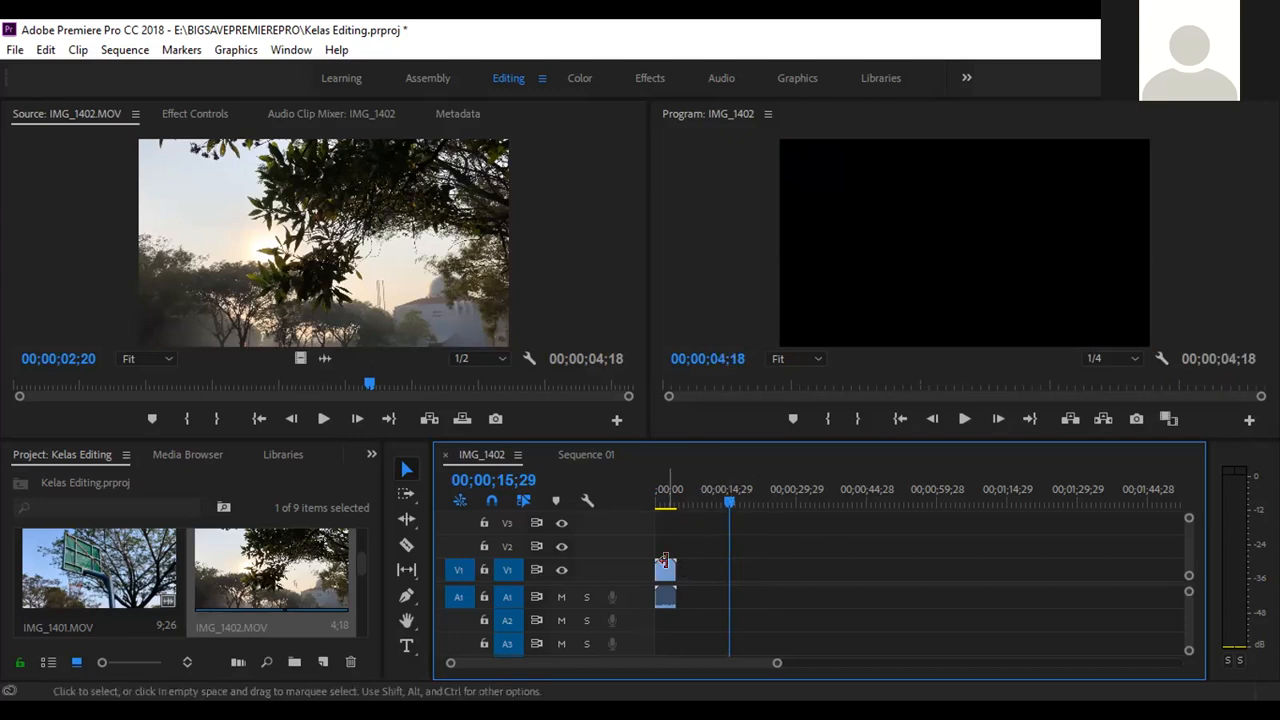
Unlink the remaining IMG_1402 clip's video and audio, delete its audio from A1, and move the playhead to 00;00;01;17.
click(666, 592)
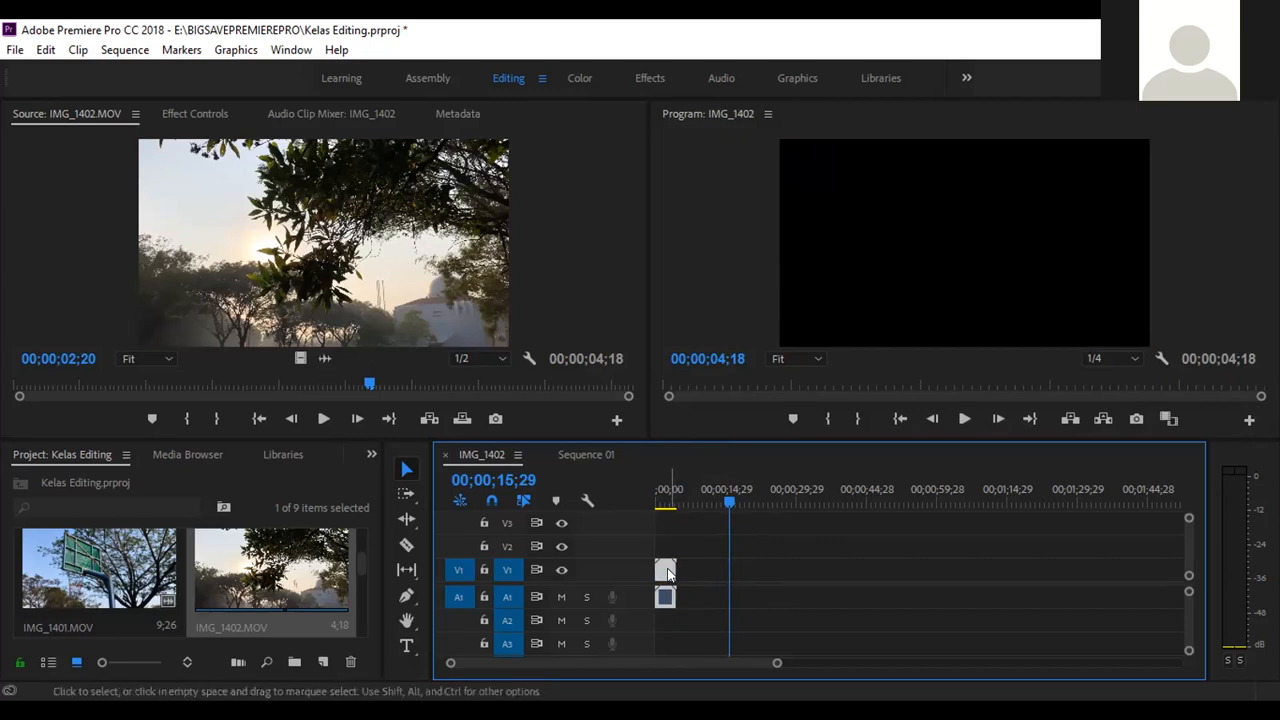
right_click(668, 572)
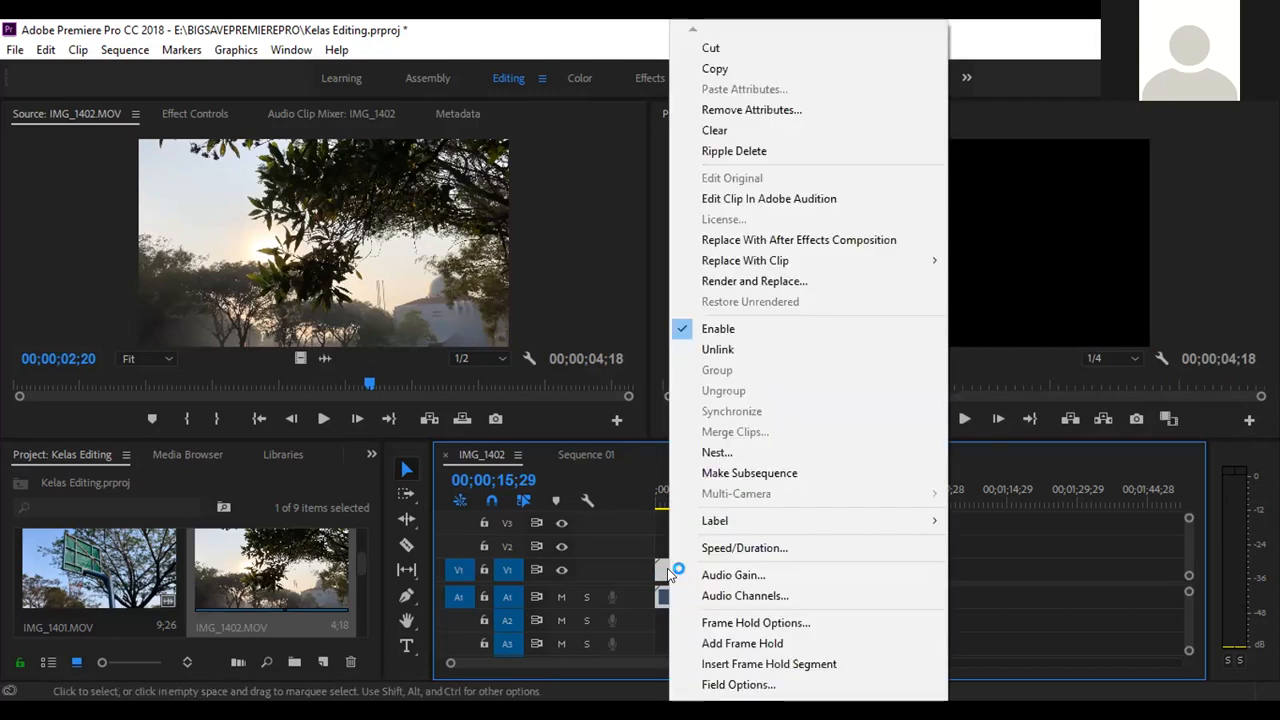
click(717, 349)
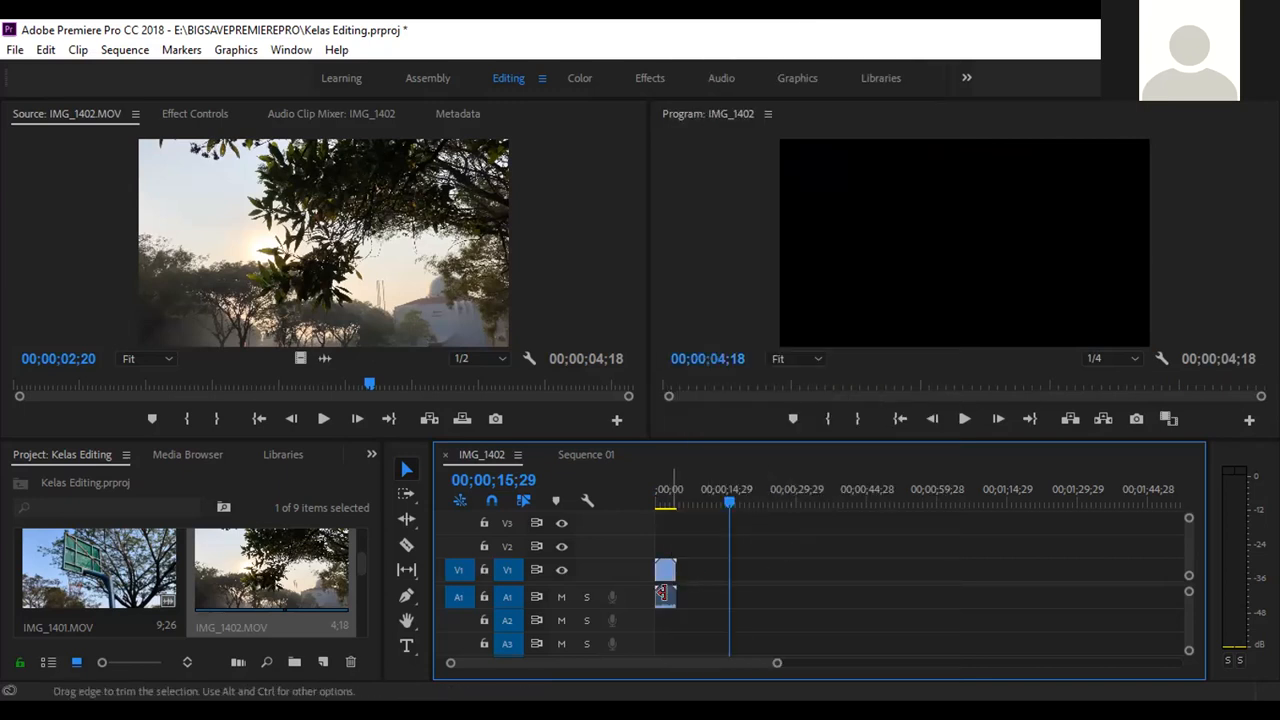
mouse_move(669, 599)
mouse_down()
mouse_move(703, 602)
mouse_move(667, 600)
mouse_up()
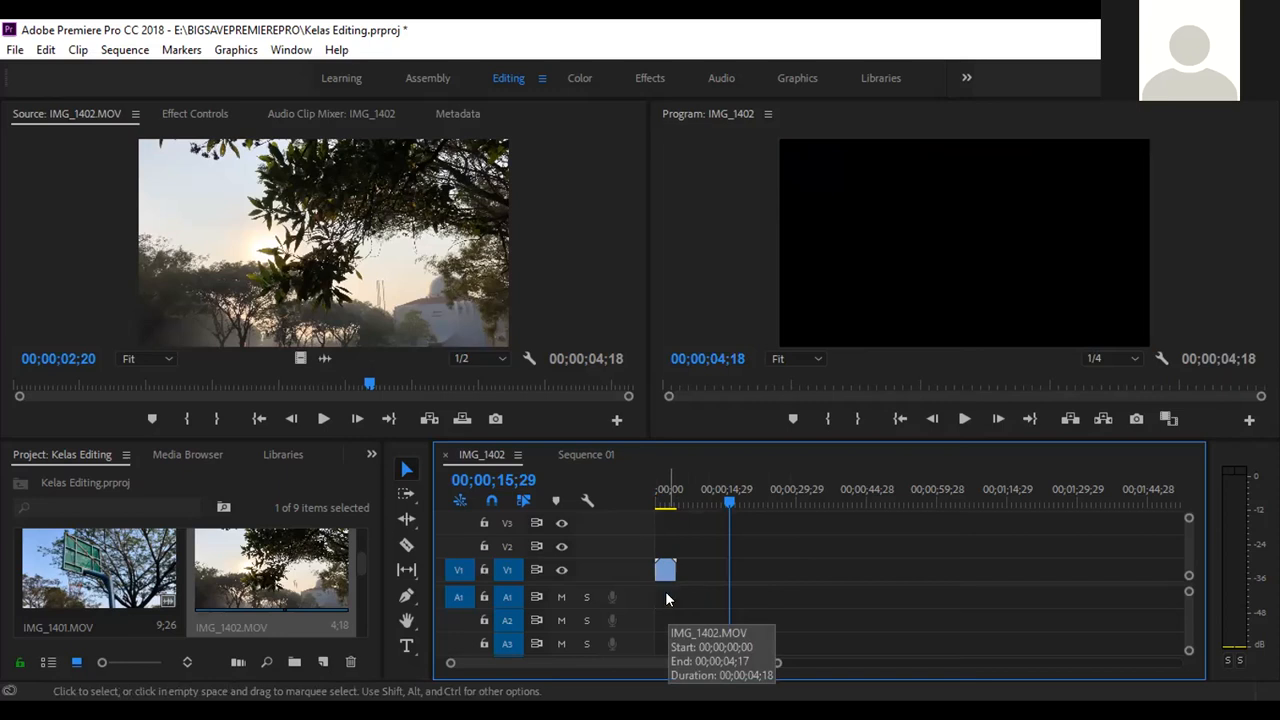
drag(672, 490, 662, 568)
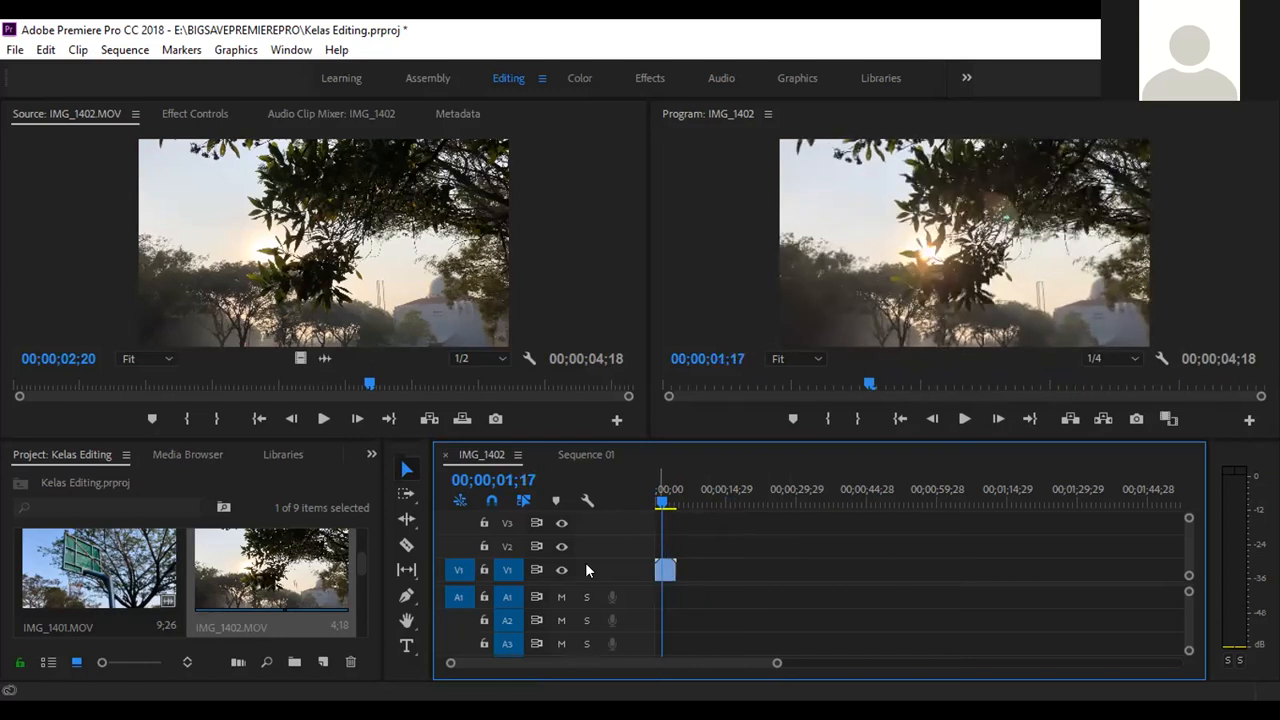
Open IMG_1401.MOV in the Source monitor and mark In at 00;00;01;16 and Out at 00;00;03;01.
double_click(110, 570)
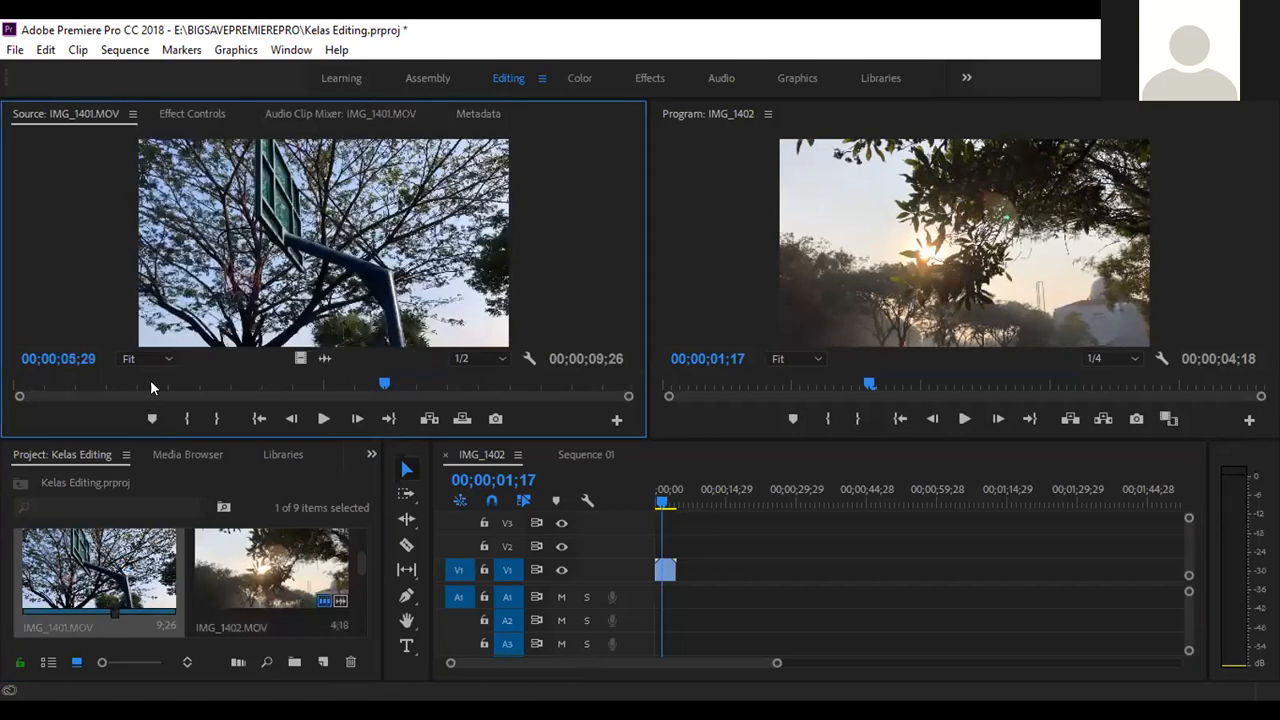
click(147, 384)
key(space)
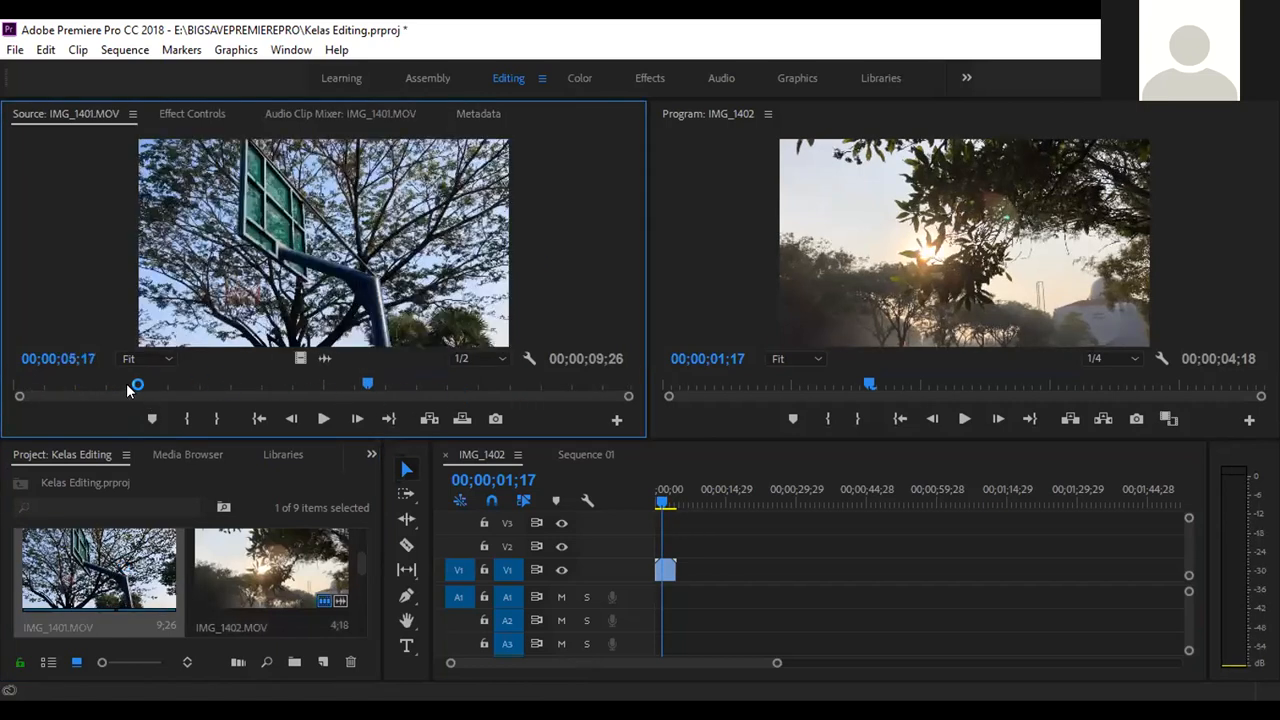
drag(108, 383, 149, 377)
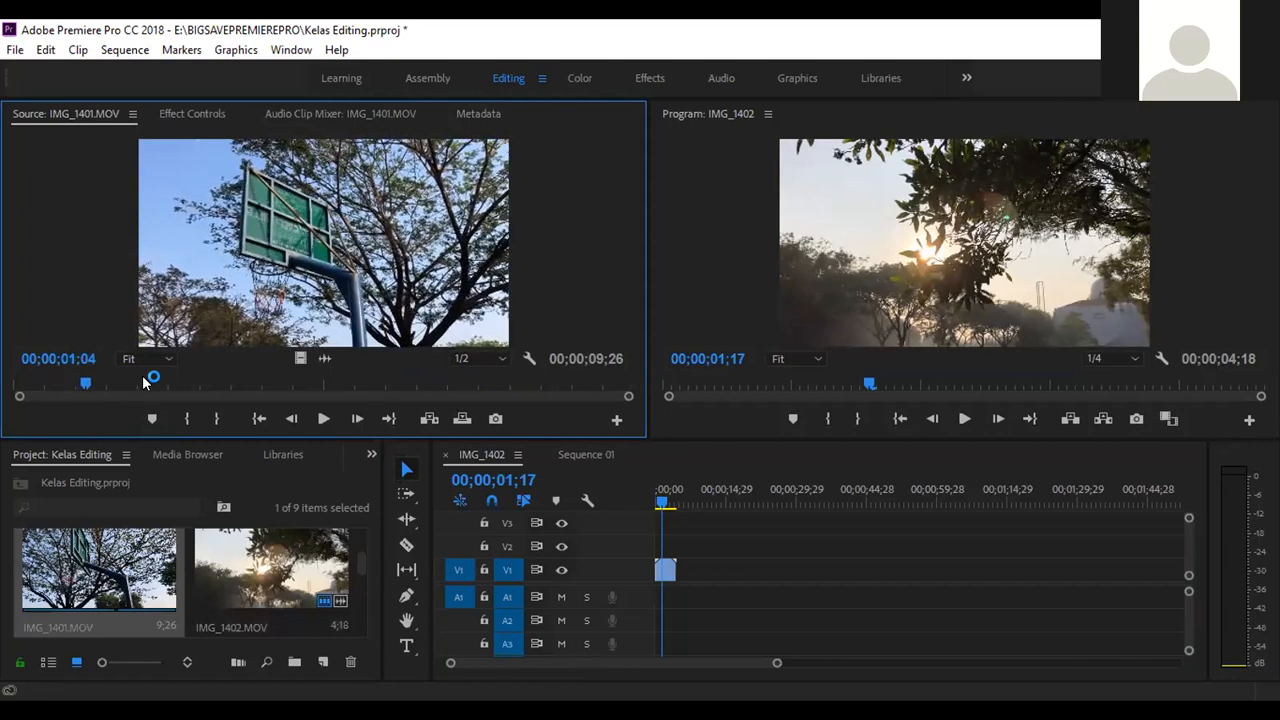
click(84, 376)
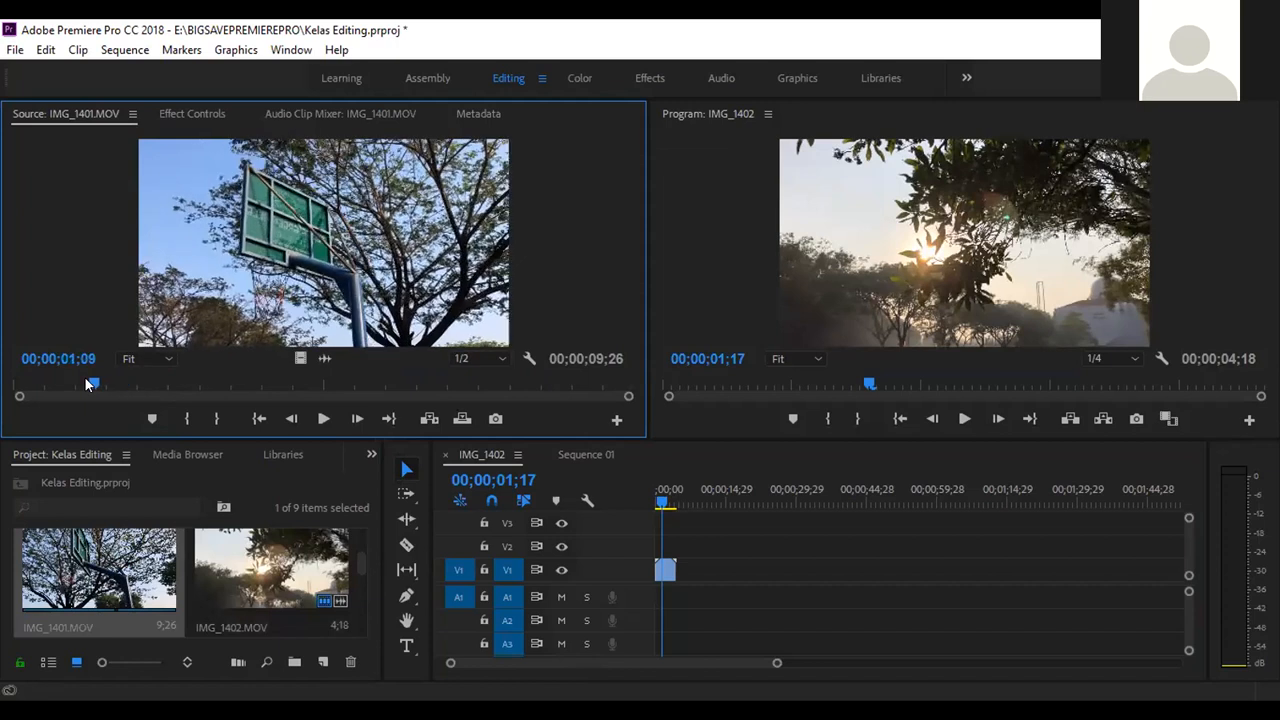
drag(107, 376, 111, 402)
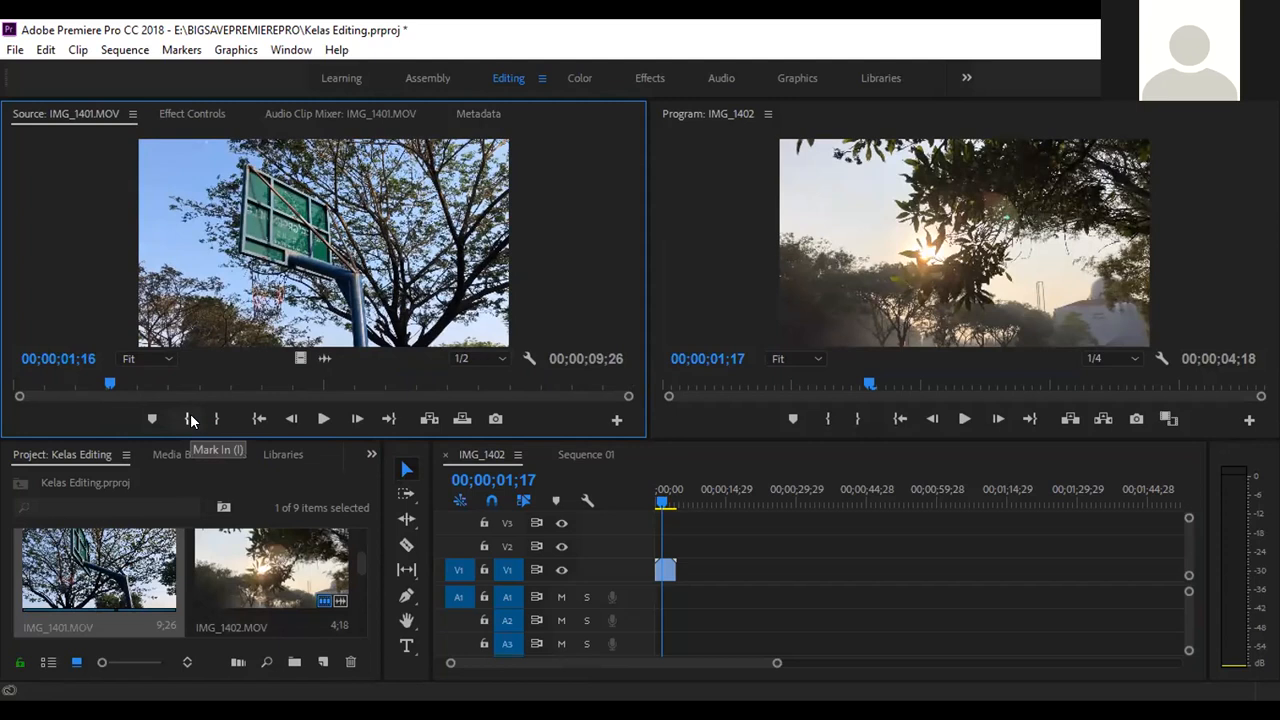
click(191, 420)
mouse_move(124, 388)
mouse_down()
mouse_move(248, 384)
mouse_move(205, 388)
mouse_up()
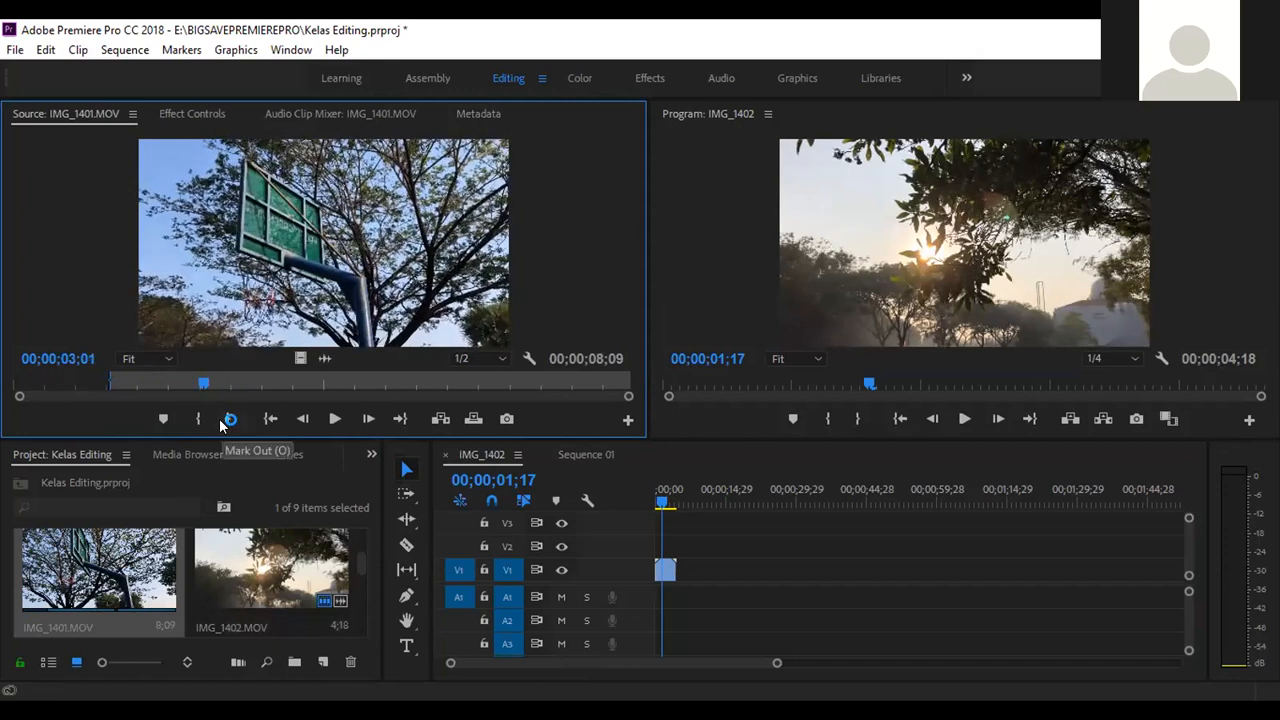
click(226, 419)
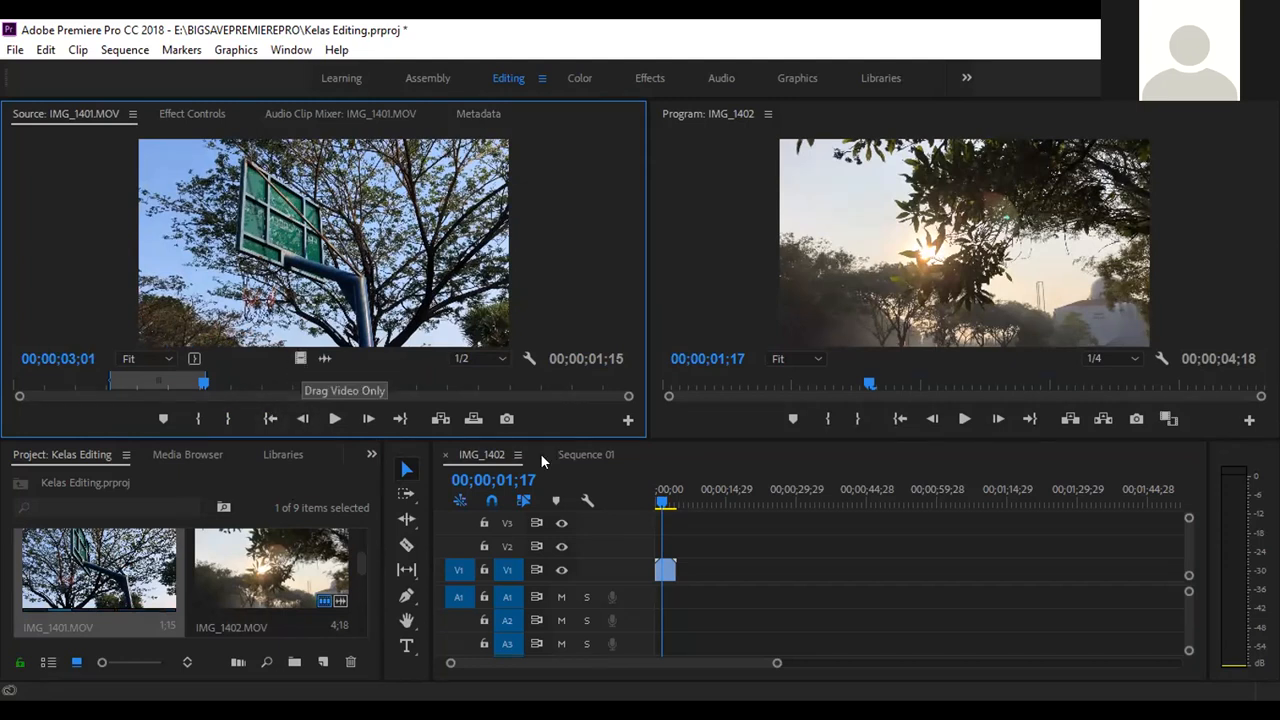
Place only the video of the marked IMG_1401.MOV range directly after the IMG_1402 clip on V1 and scrub back to 00;00;00;17.
drag(680, 569, 678, 569)
mouse_move(664, 504)
mouse_down()
mouse_move(681, 508)
mouse_move(666, 508)
mouse_up()
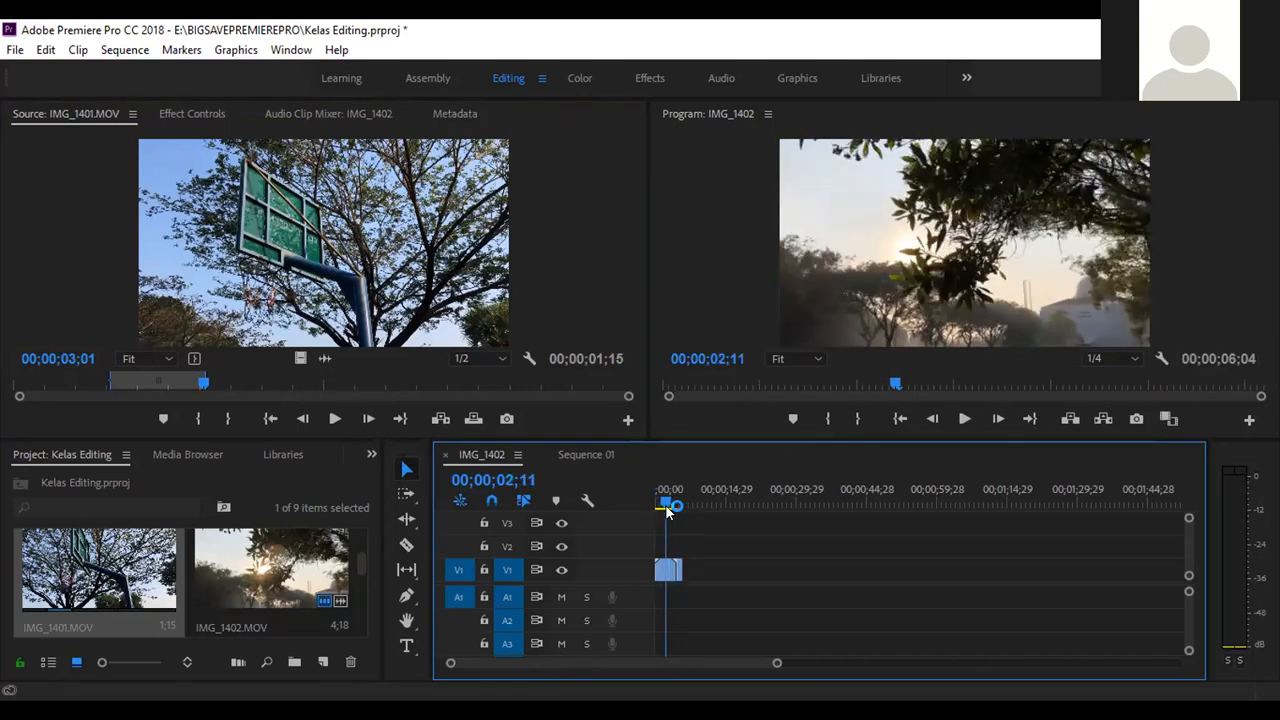
click(666, 572)
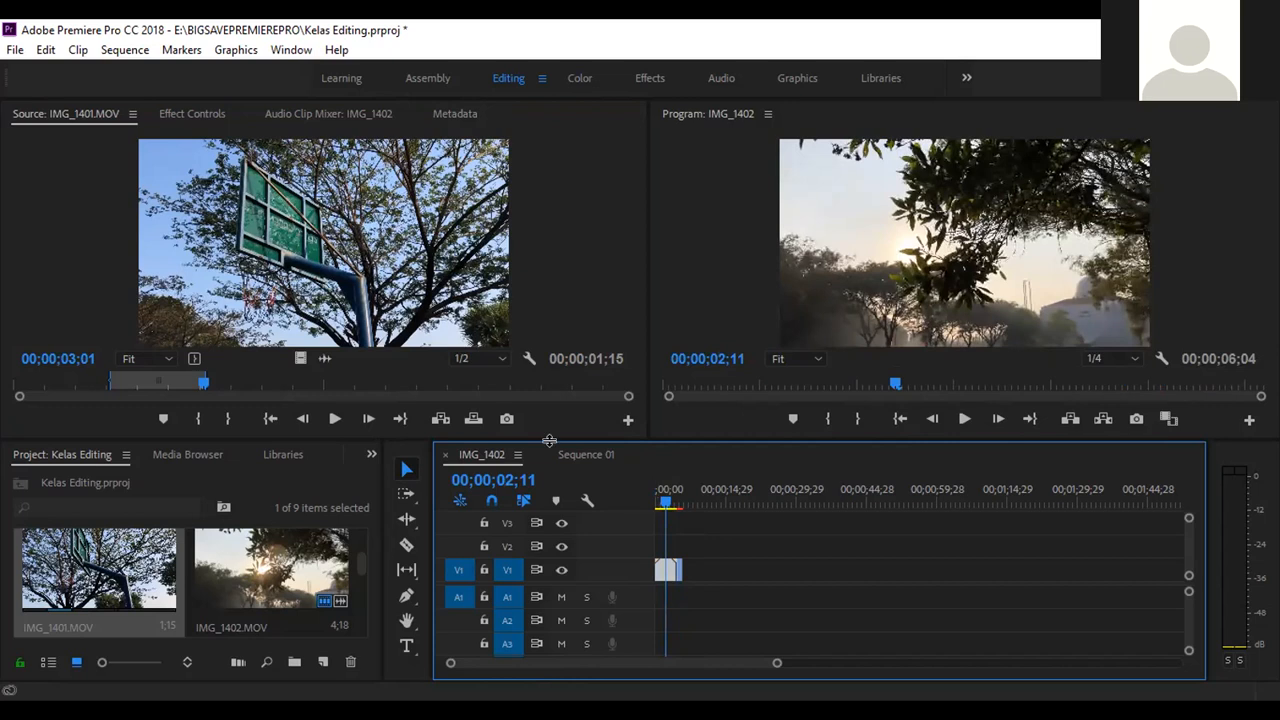
mouse_move(663, 497)
mouse_down()
mouse_move(681, 500)
mouse_move(664, 500)
mouse_up()
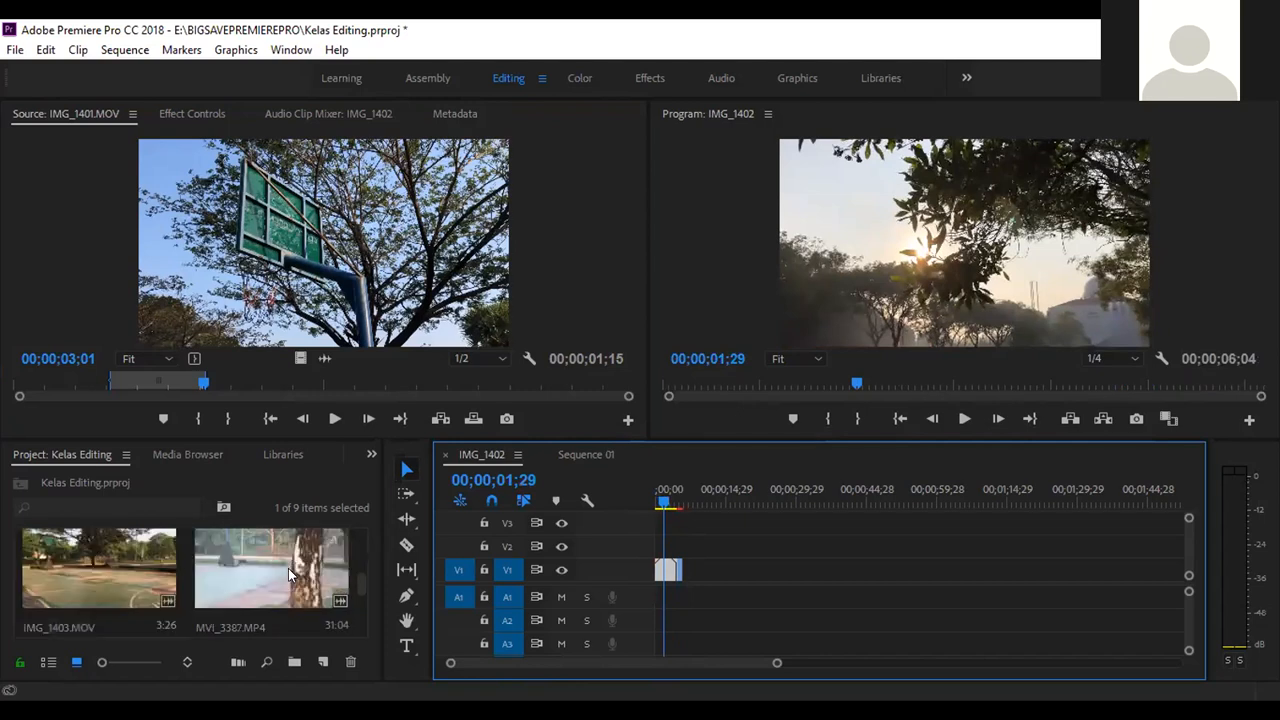
drag(665, 502, 659, 501)
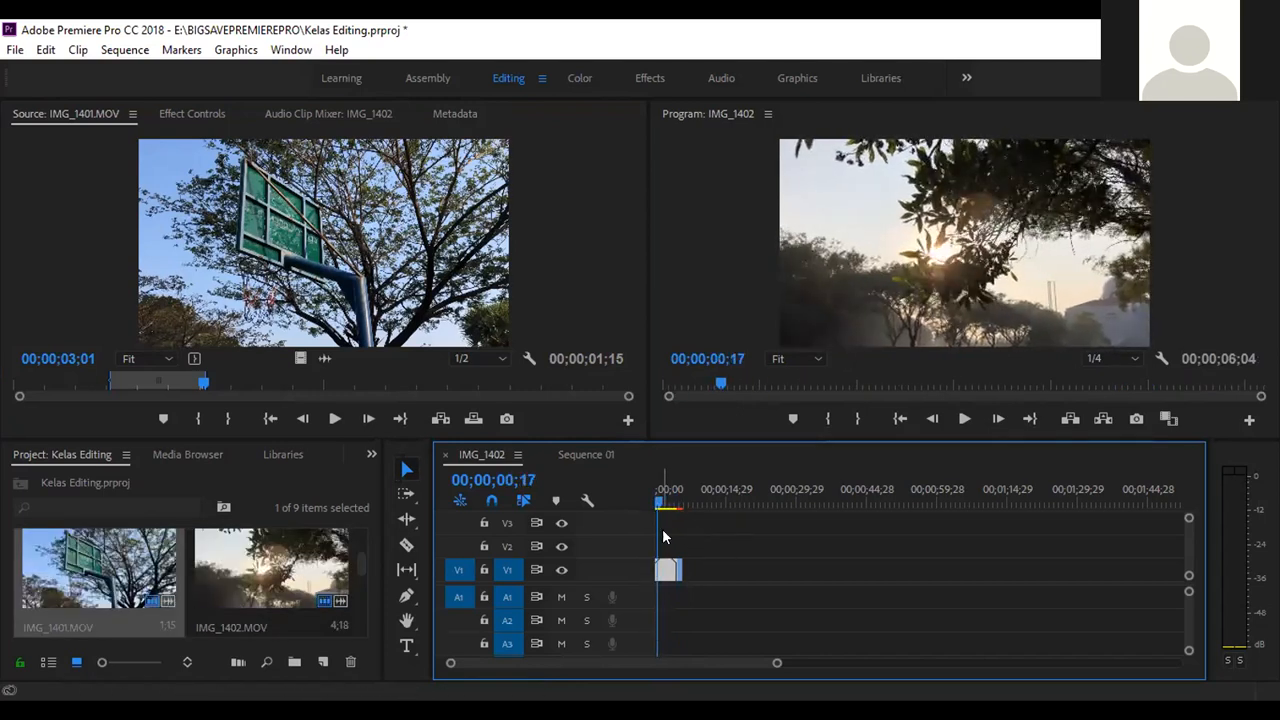
Open MVI_3387.MP4 in the Source monitor and mark a 00:00:02:15 range with its Out point at 00:00:10:36.
scroll(293, 556, down, 1)
scroll(293, 556, up, 1)
scroll(290, 560, down, 1)
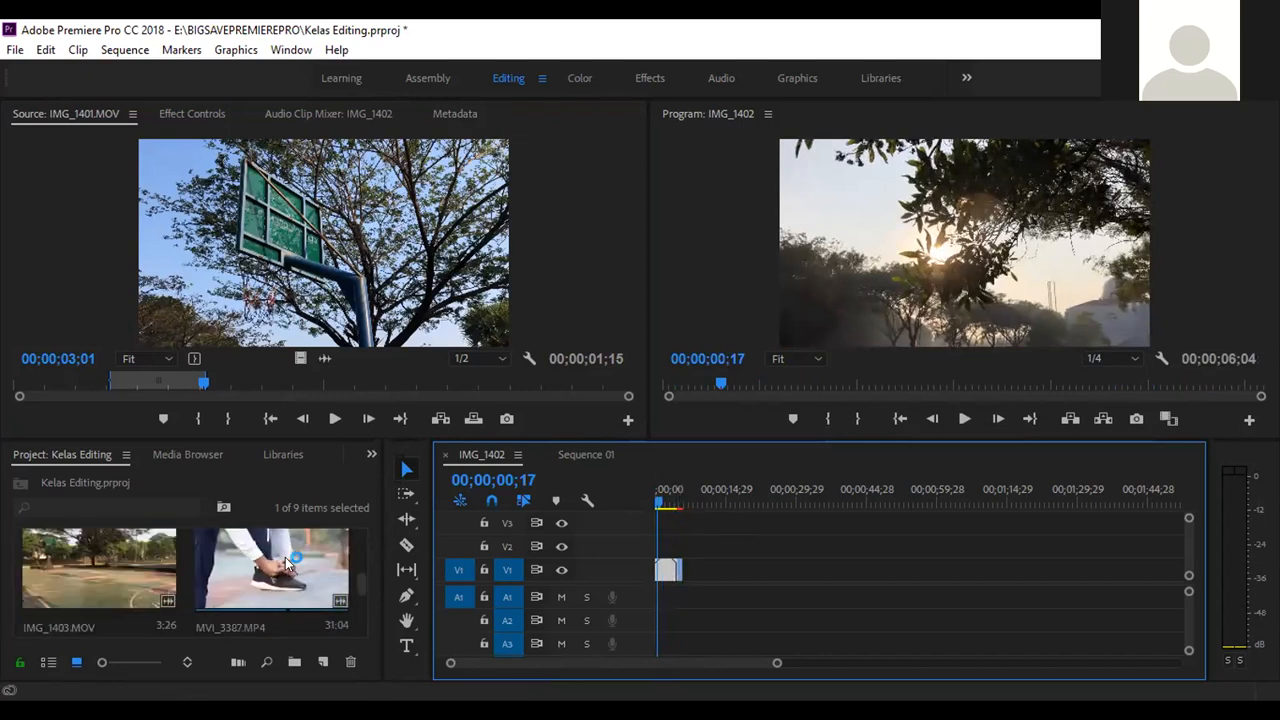
double_click(288, 565)
mouse_move(234, 380)
mouse_down()
mouse_move(163, 382)
mouse_move(172, 398)
mouse_move(383, 396)
mouse_move(171, 394)
mouse_move(224, 382)
mouse_up()
click(187, 420)
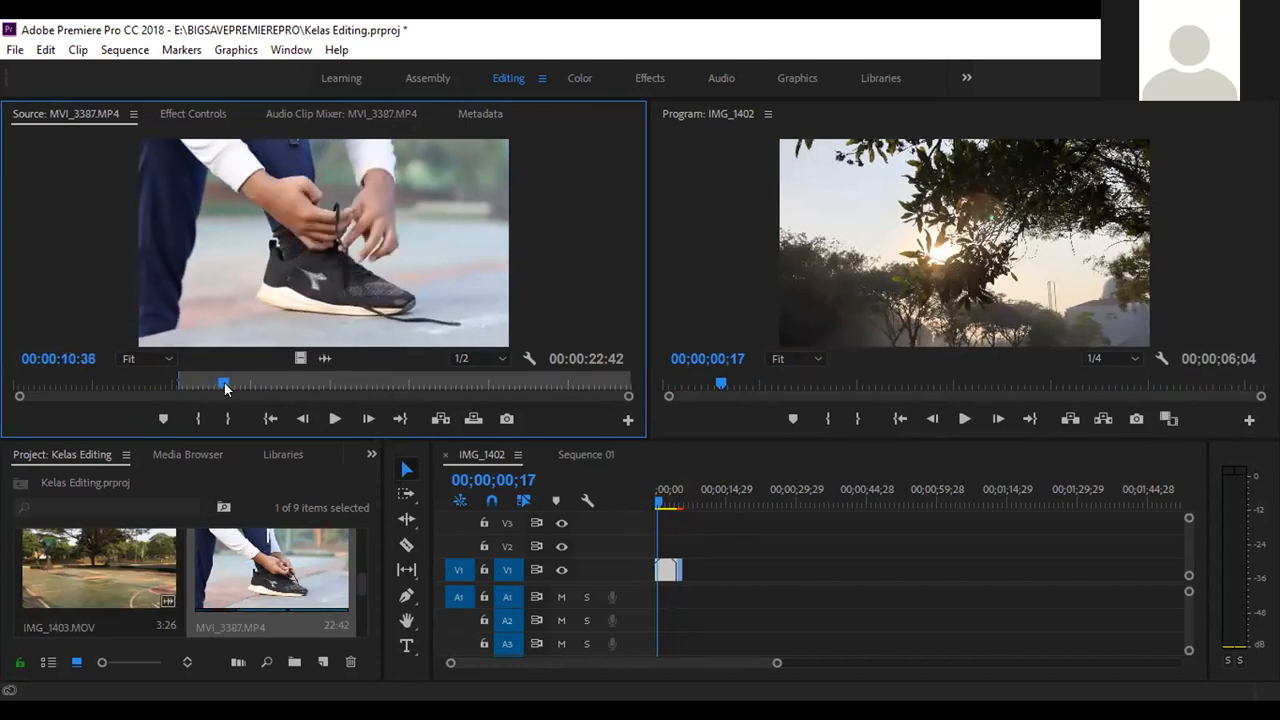
click(228, 420)
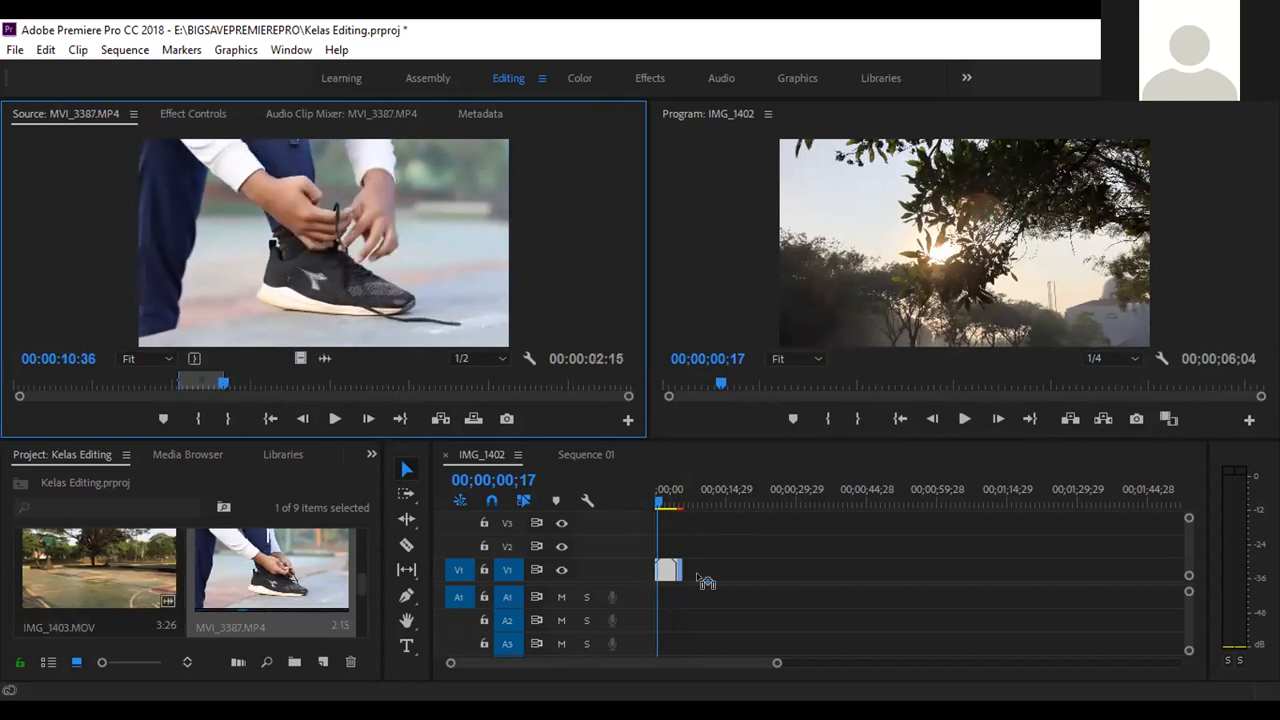
Place only the video of the marked MVI_3387.MP4 range at the end of the clips on track V1.
drag(697, 583, 697, 578)
drag(675, 501, 659, 507)
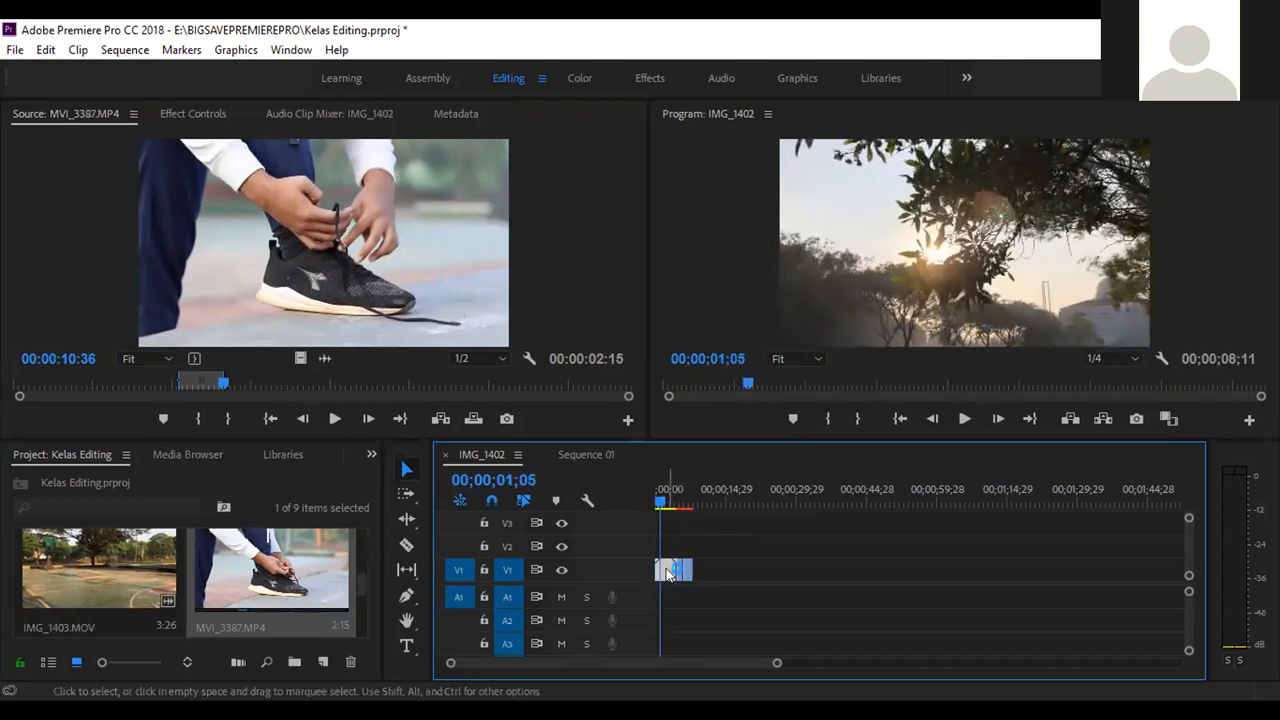
right_click(929, 610)
click(965, 570)
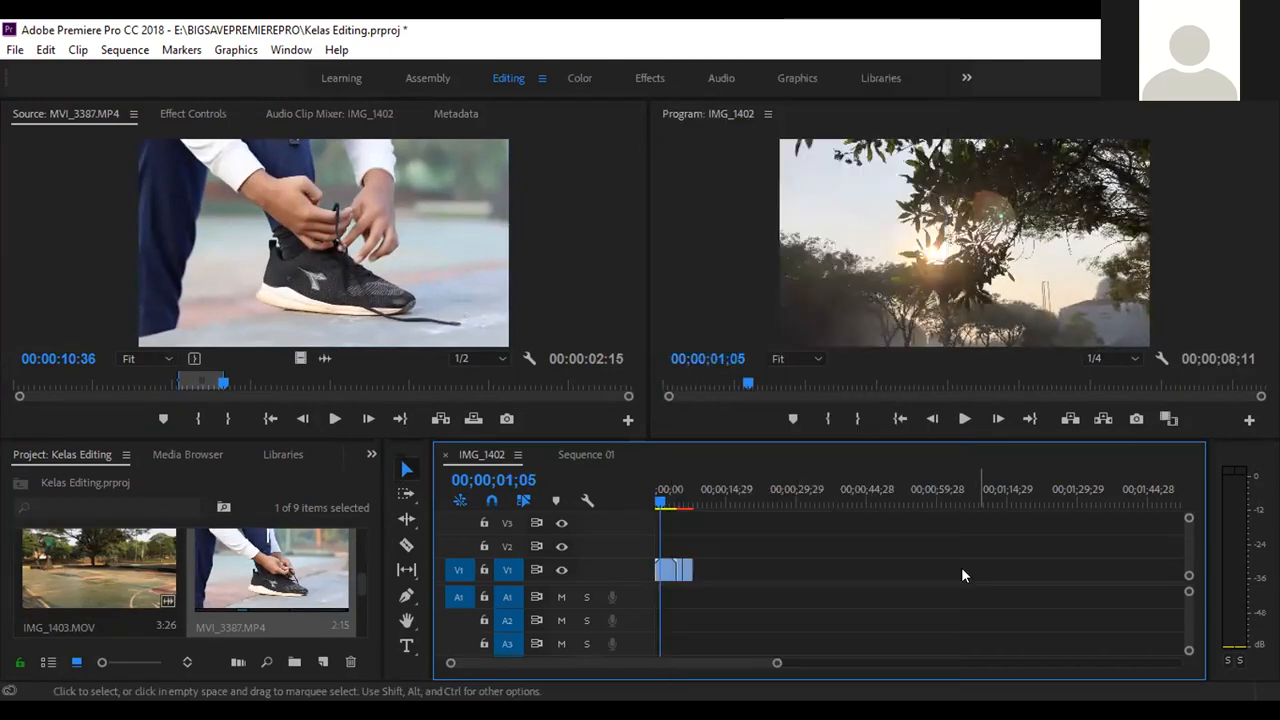
Move the playhead to 00;00;06;17 and apply Set to Frame Size to the MVI_3387 clip on V1.
click(667, 504)
mouse_move(667, 505)
mouse_down()
mouse_move(688, 510)
mouse_move(669, 514)
mouse_move(685, 522)
mouse_up()
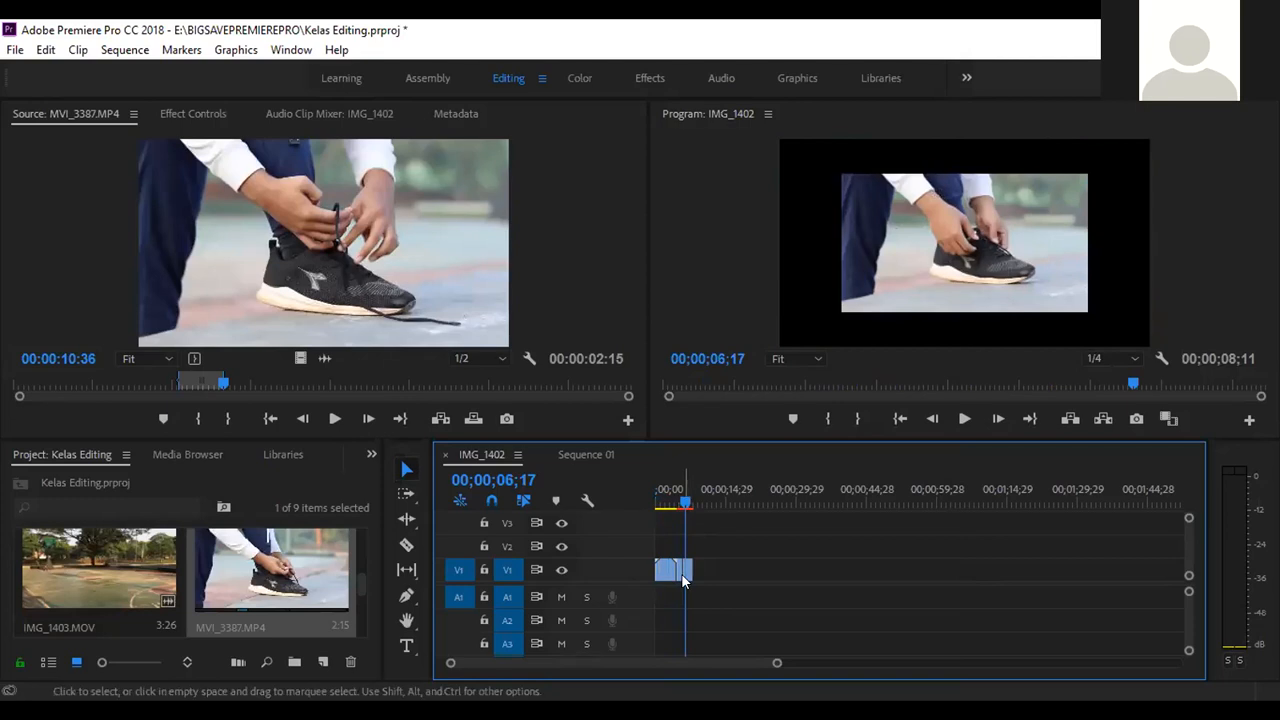
right_click(686, 571)
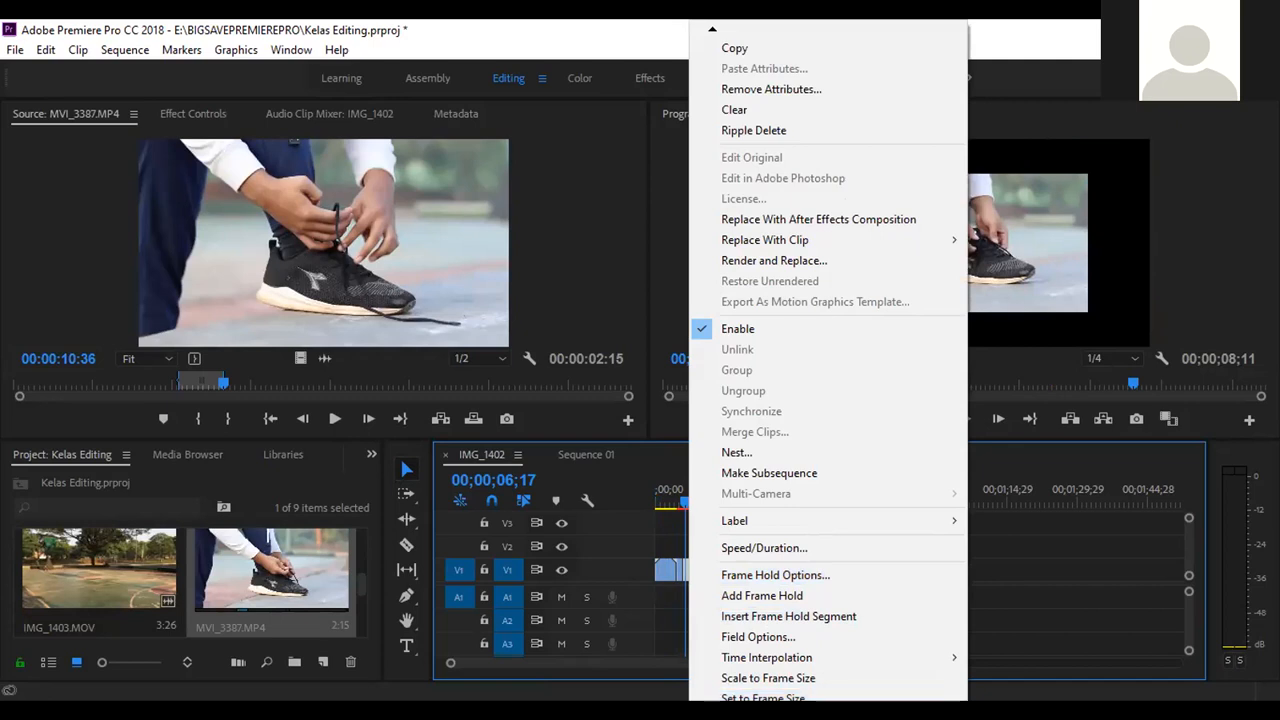
click(763, 697)
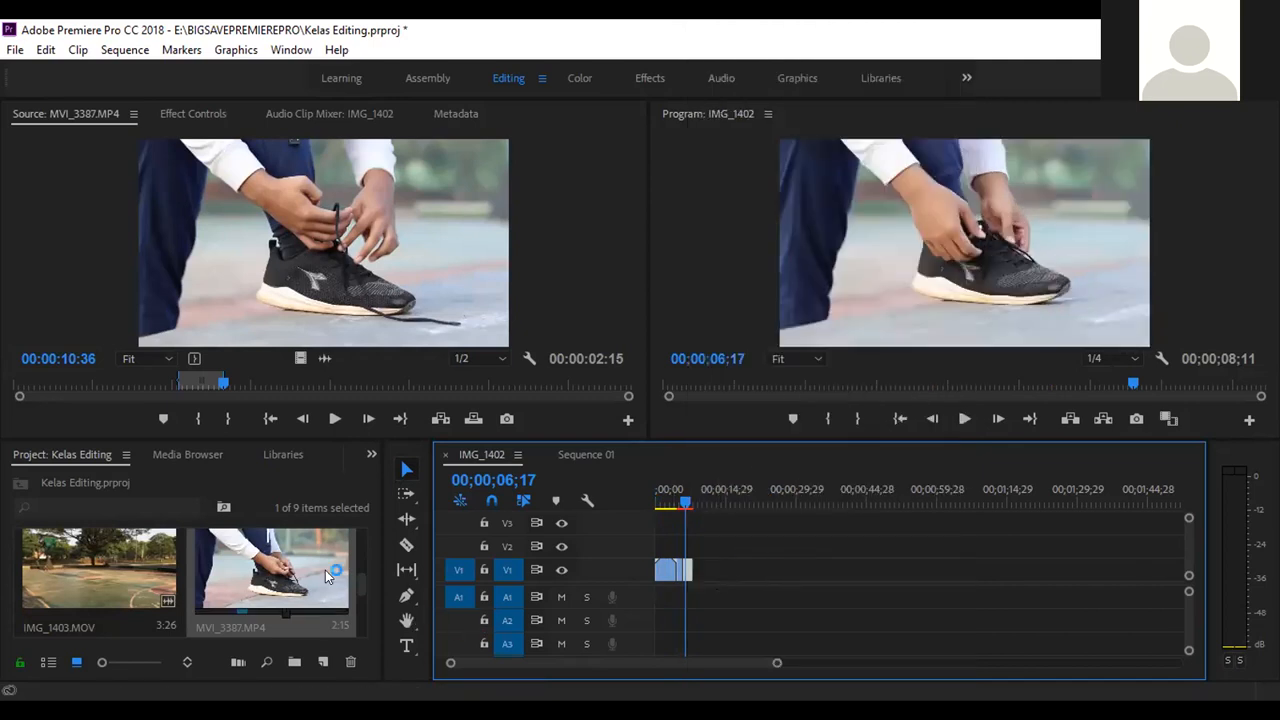
Import the Hard Motivational Choir Rap Beat Instrumental 2016 MP3 file into the project.
scroll(330, 573, down, 2)
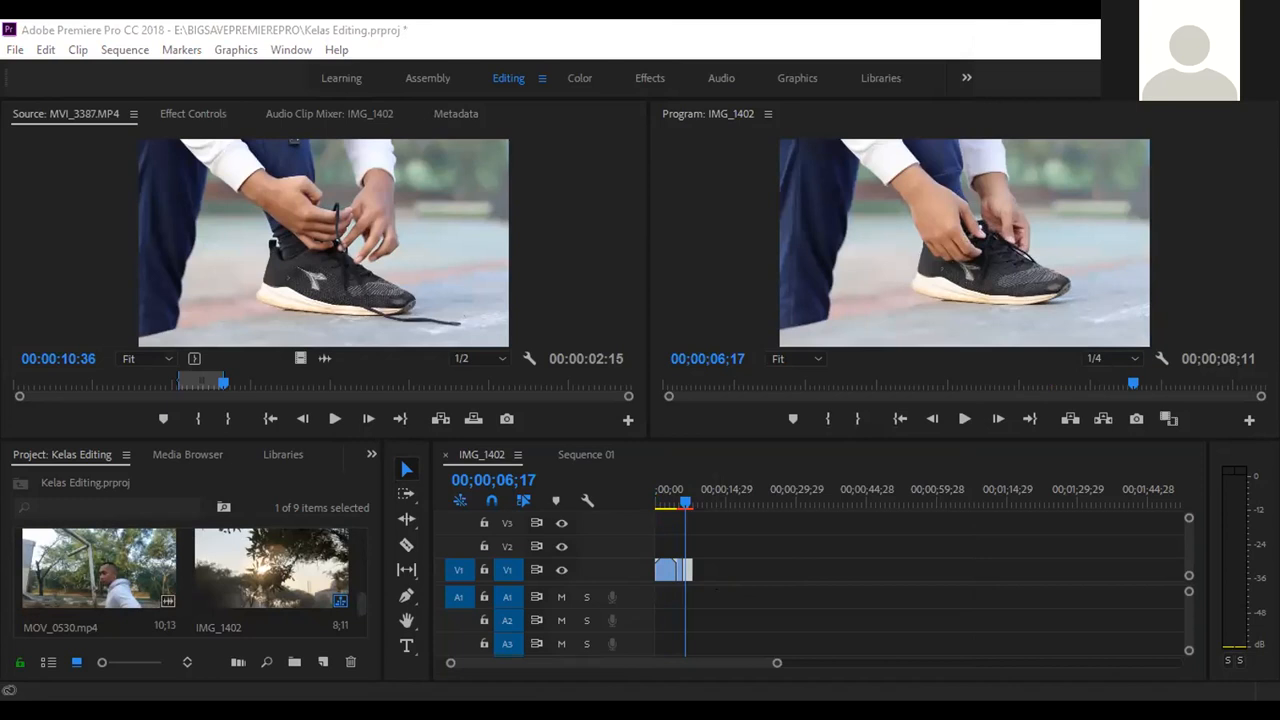
key(alt+Tab)
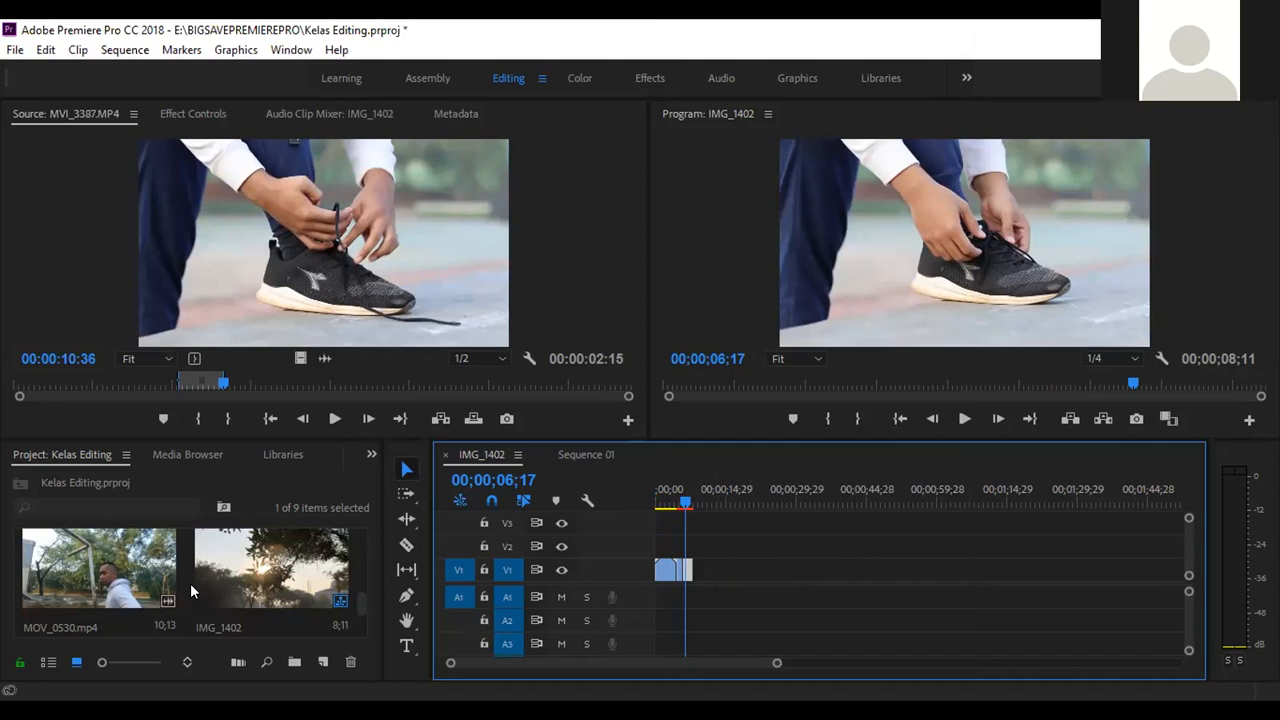
drag(190, 583, 192, 588)
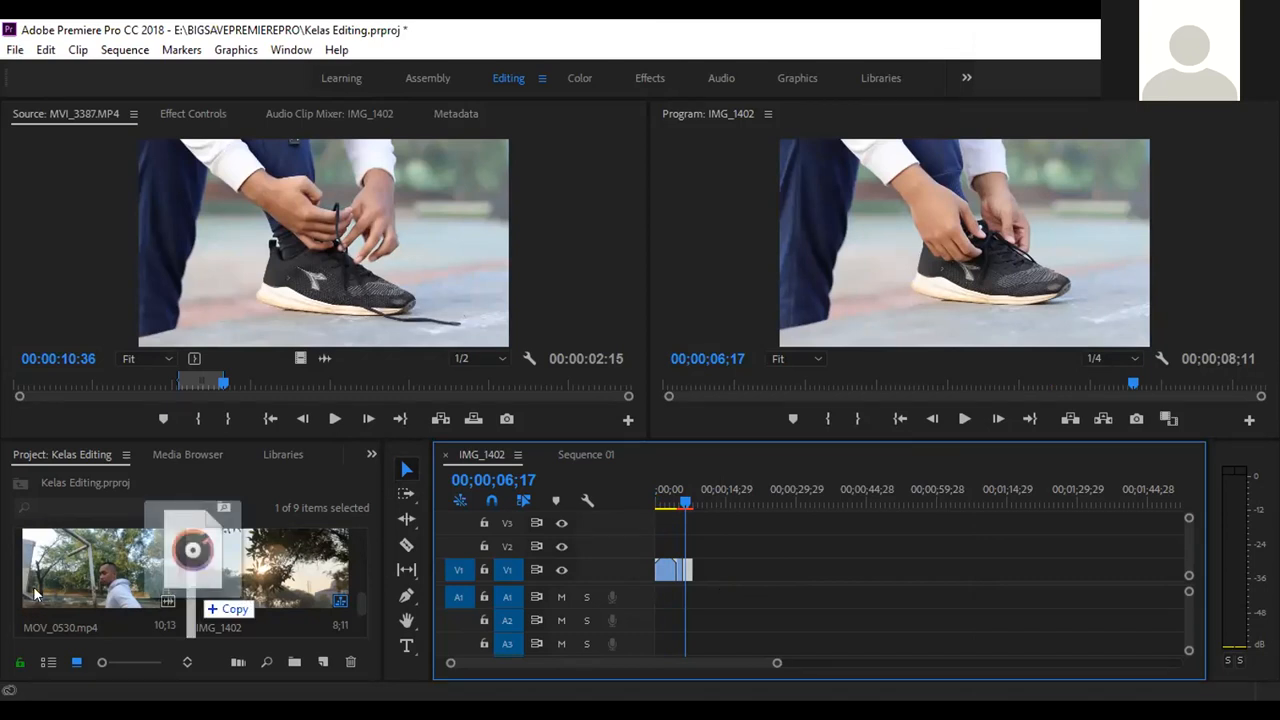
drag(35, 594, 51, 602)
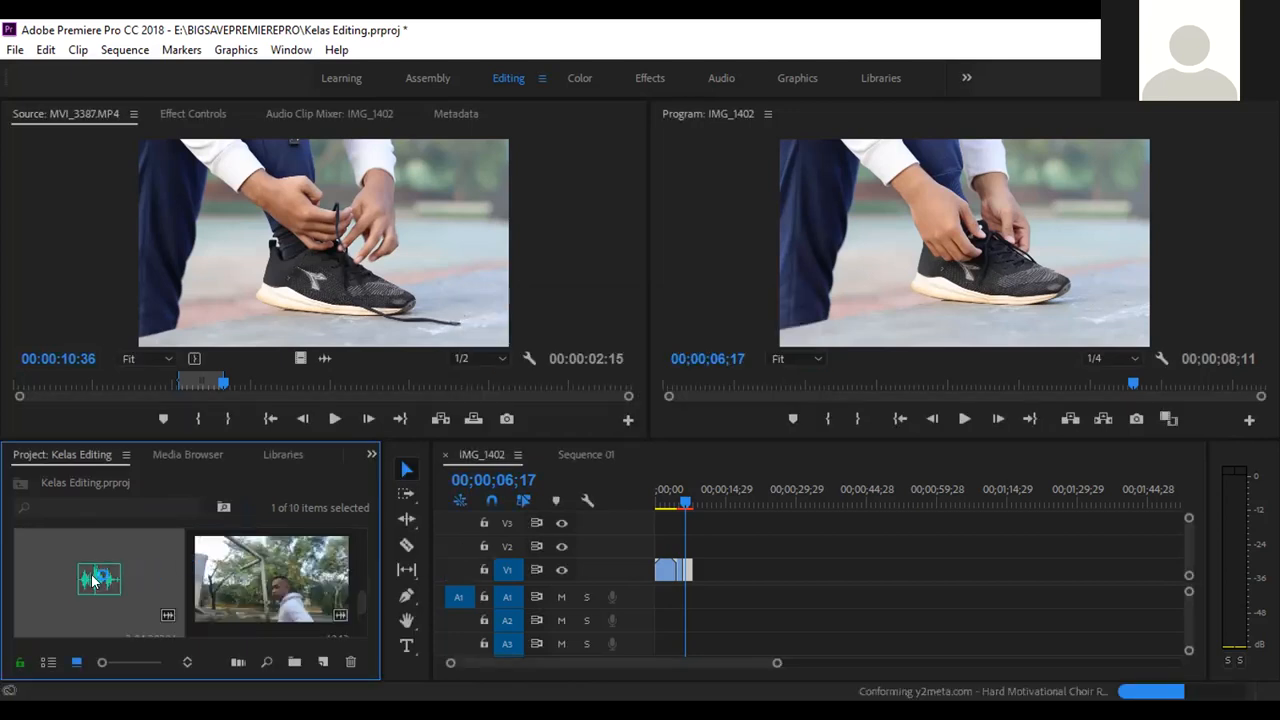
Open the imported music in the Source monitor, preview it, and mark In at 00:00:00:00 and Out at 00:00:19:19.
double_click(93, 580)
mouse_move(48, 380)
mouse_down()
mouse_move(117, 383)
mouse_move(12, 396)
mouse_up()
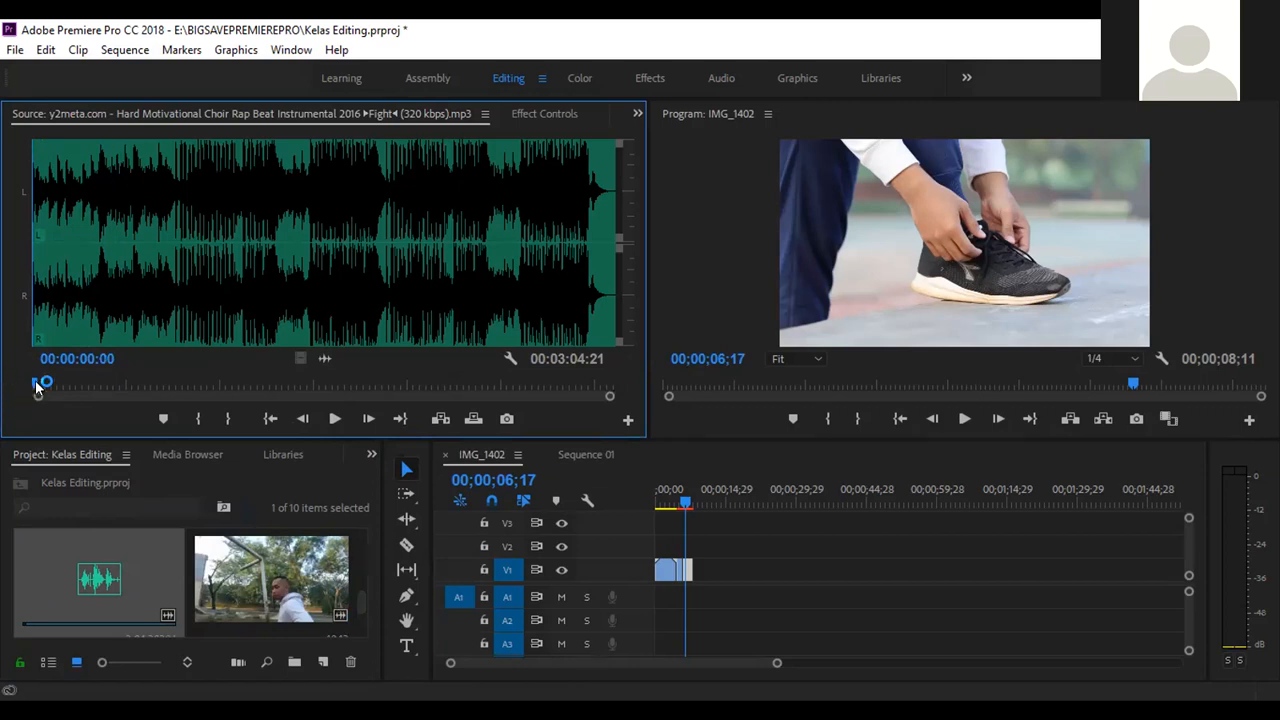
drag(33, 385, 44, 384)
click(335, 420)
click(335, 420)
drag(47, 383, 4, 388)
drag(36, 385, 95, 383)
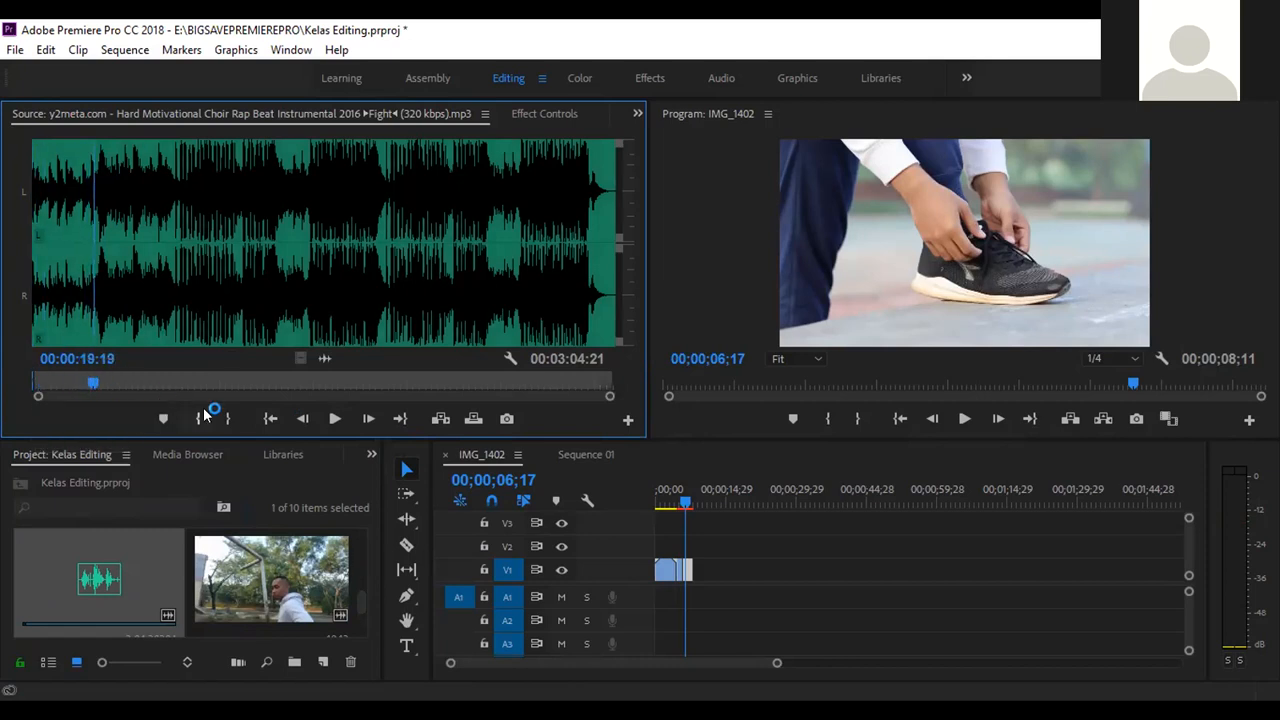
click(223, 419)
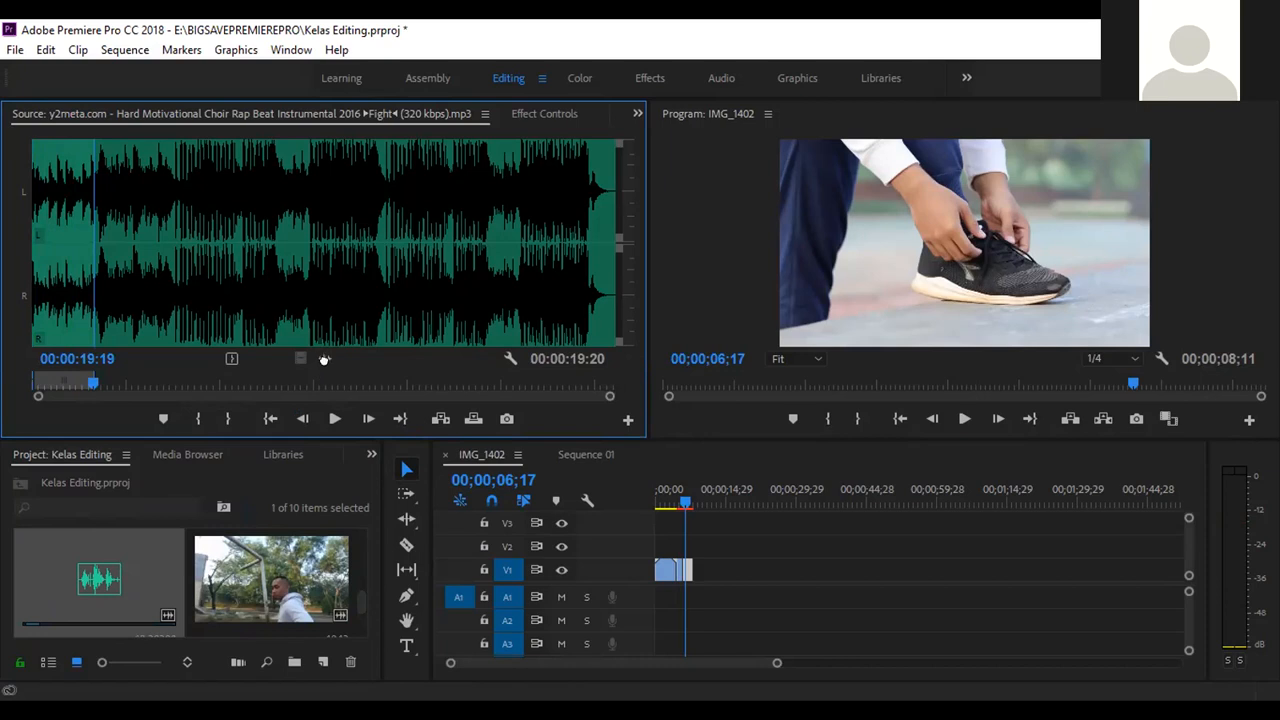
Place the marked music section at the start of track A1 and play the sequence from 00;00;00;00.
drag(674, 552, 665, 603)
drag(665, 502, 647, 505)
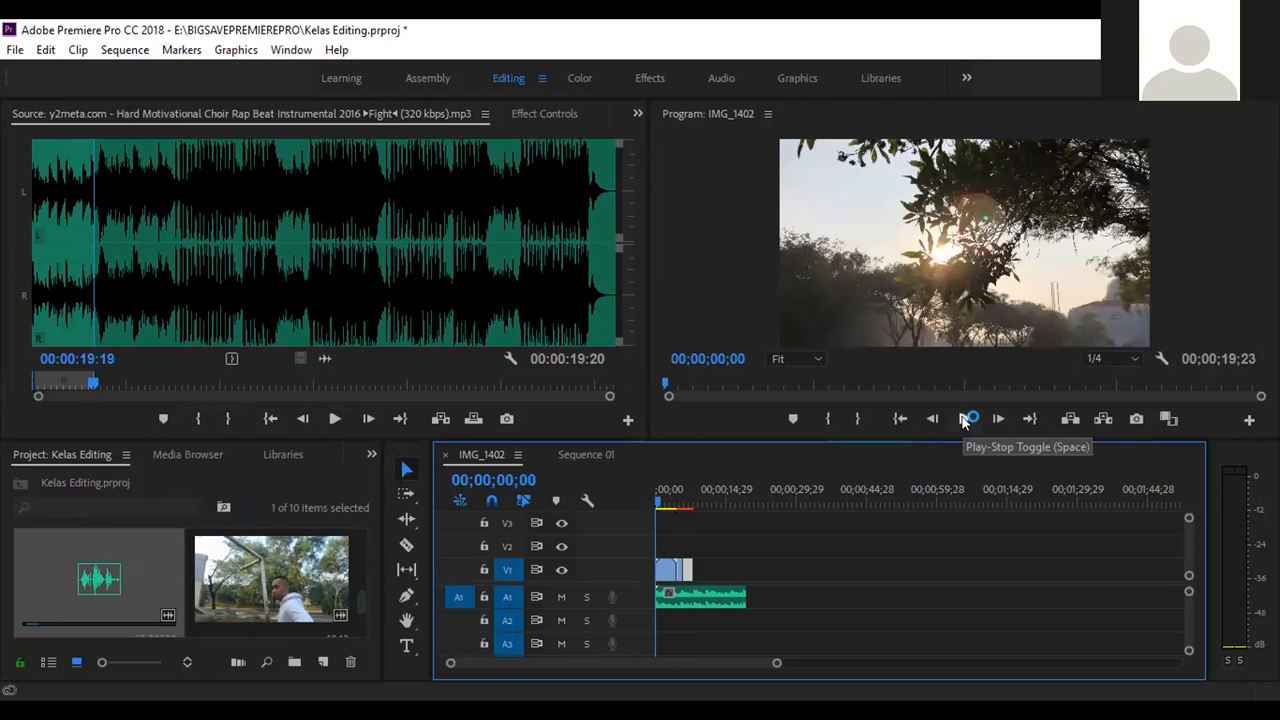
click(964, 419)
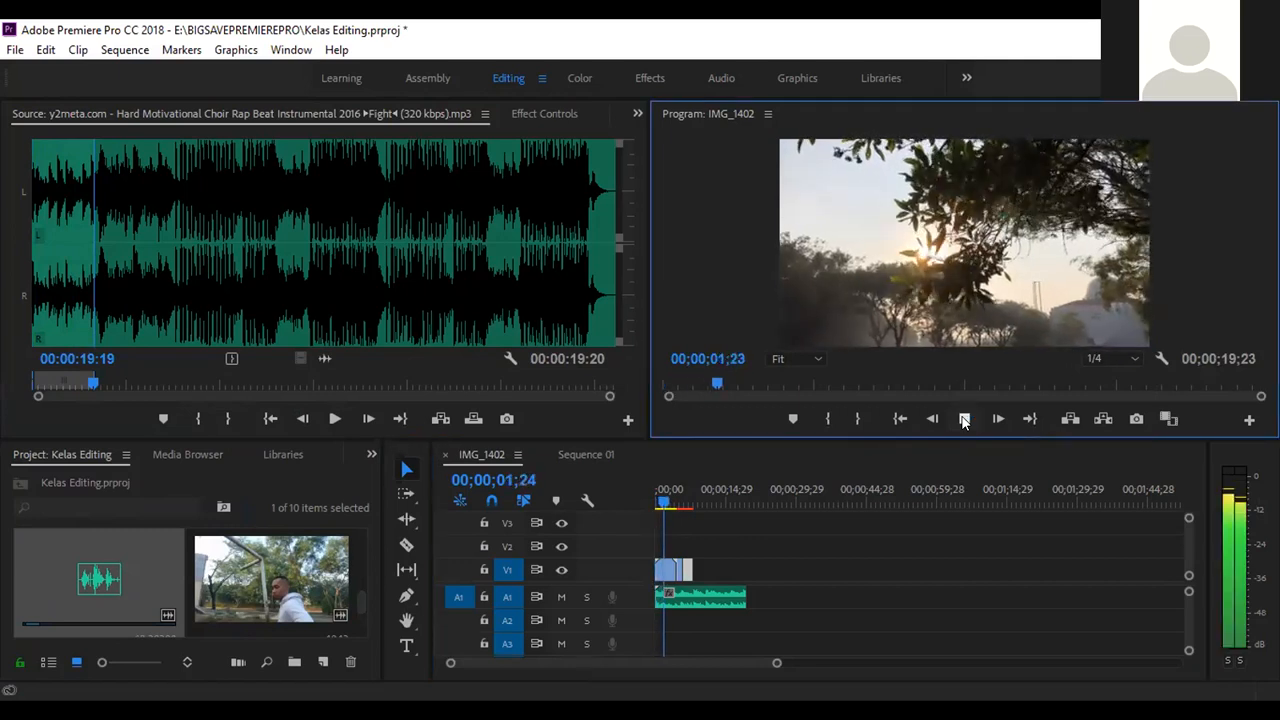
click(686, 499)
mouse_move(686, 499)
mouse_down()
mouse_move(655, 500)
mouse_move(667, 505)
mouse_up()
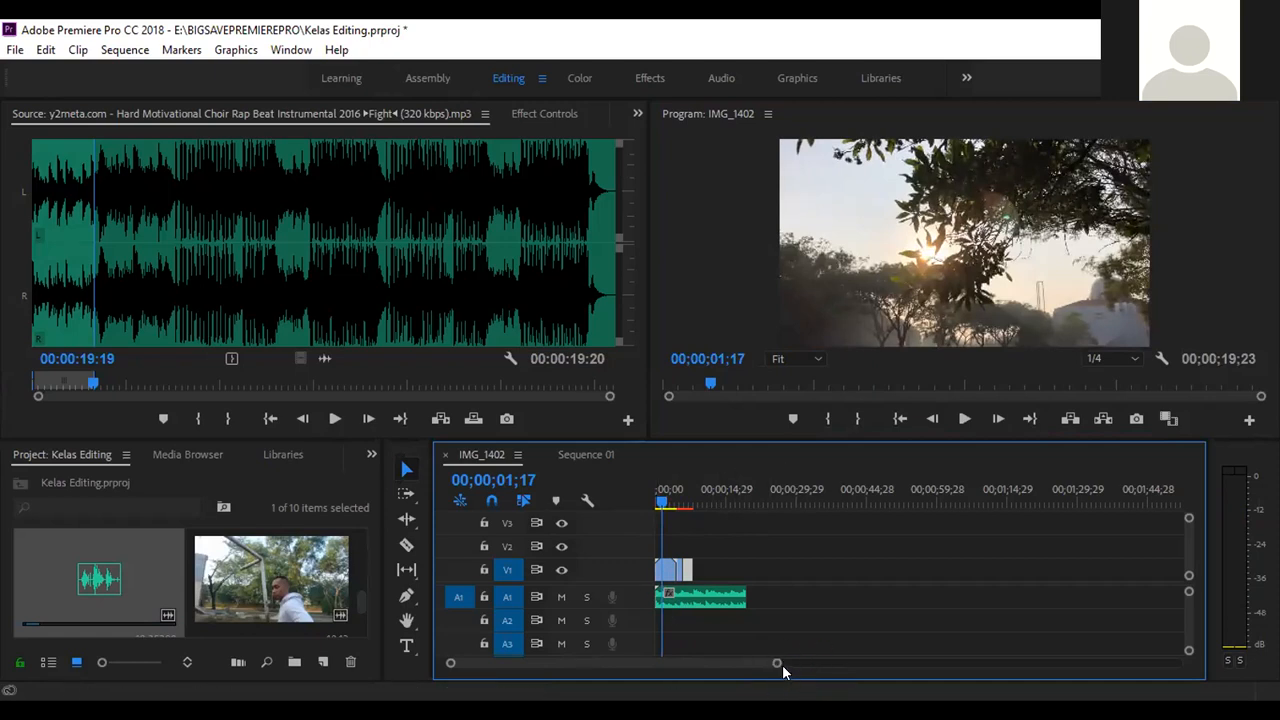
Play the opening of the sequence with the music and stop the playhead at 00;00;01;16.
drag(777, 667, 920, 660)
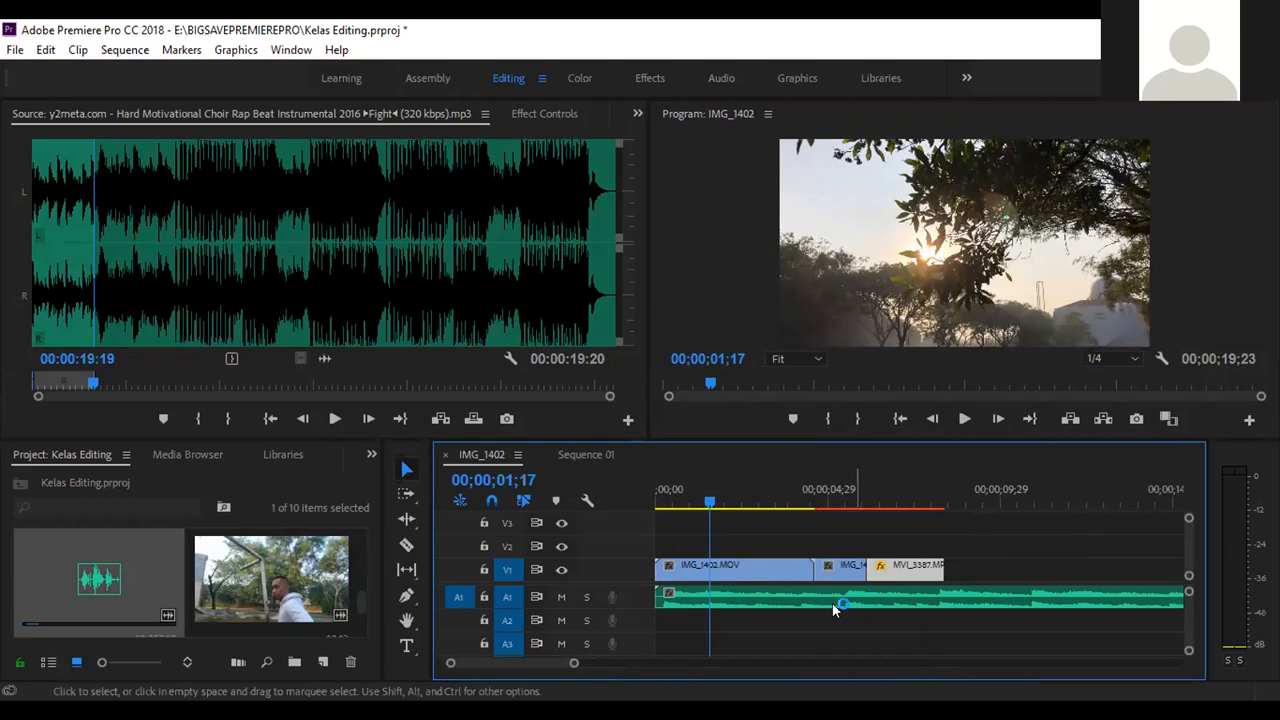
click(802, 604)
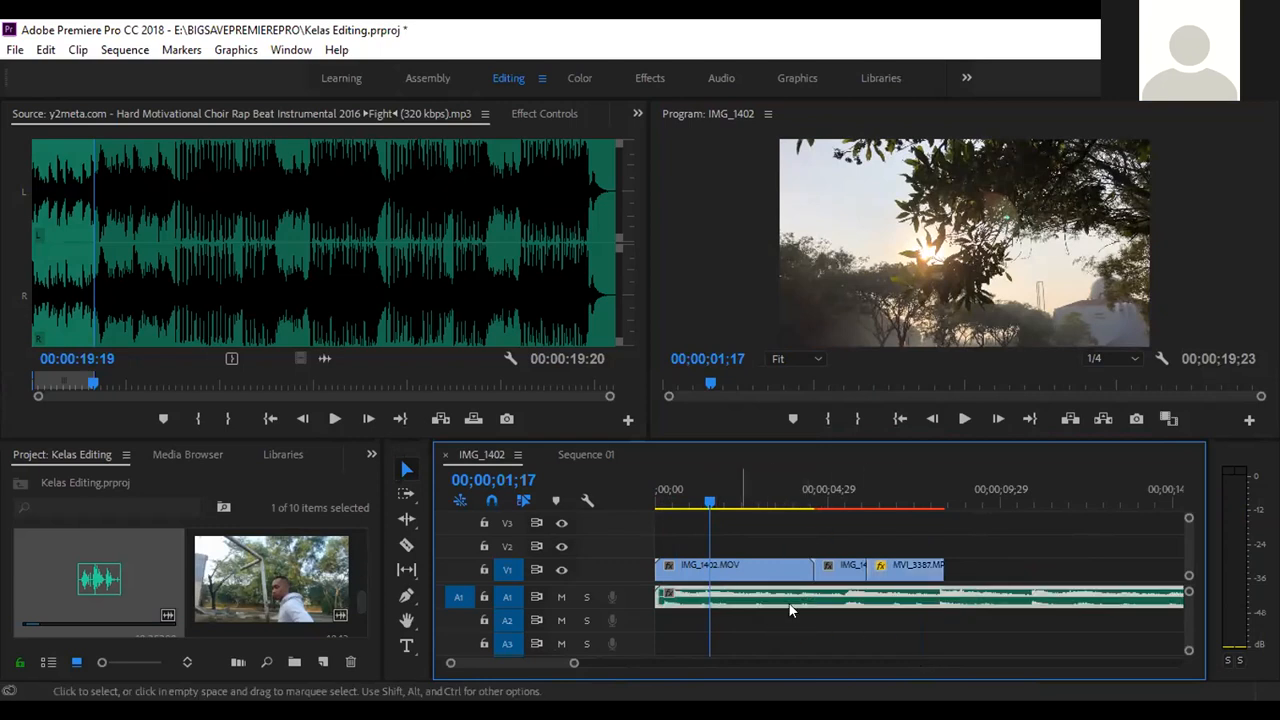
drag(700, 498, 631, 512)
key(space)
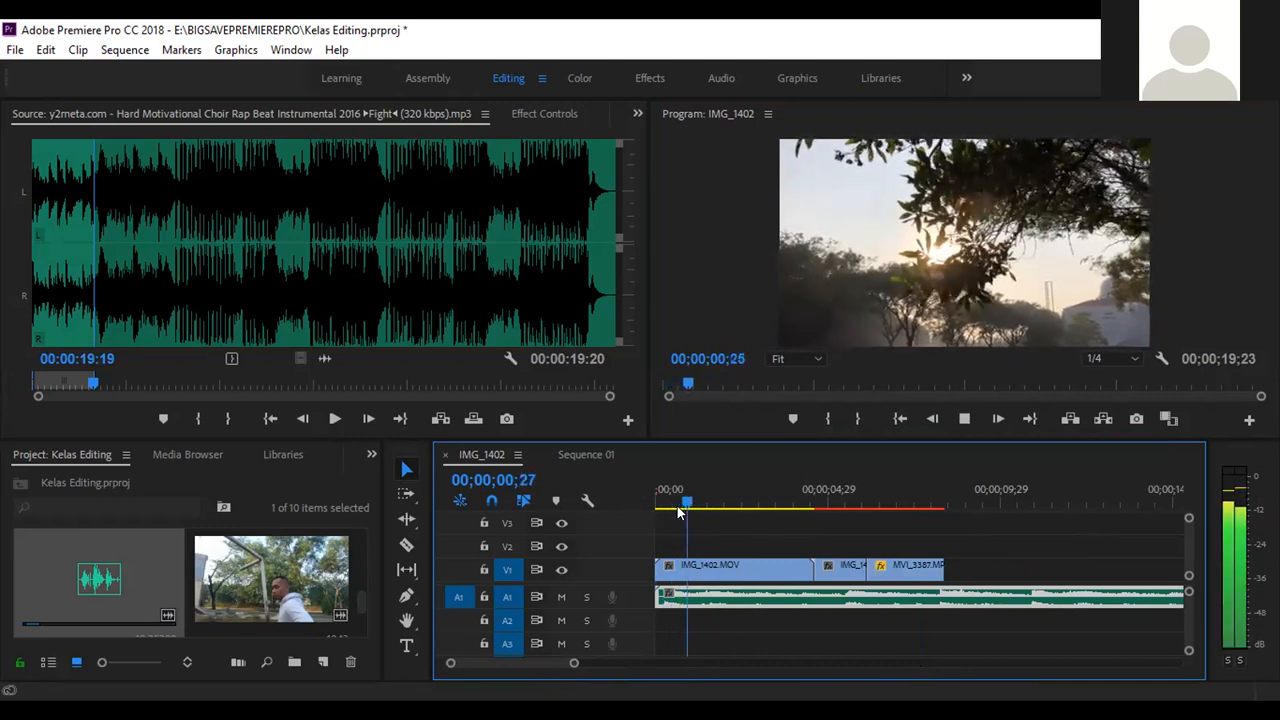
click(678, 490)
click(678, 490)
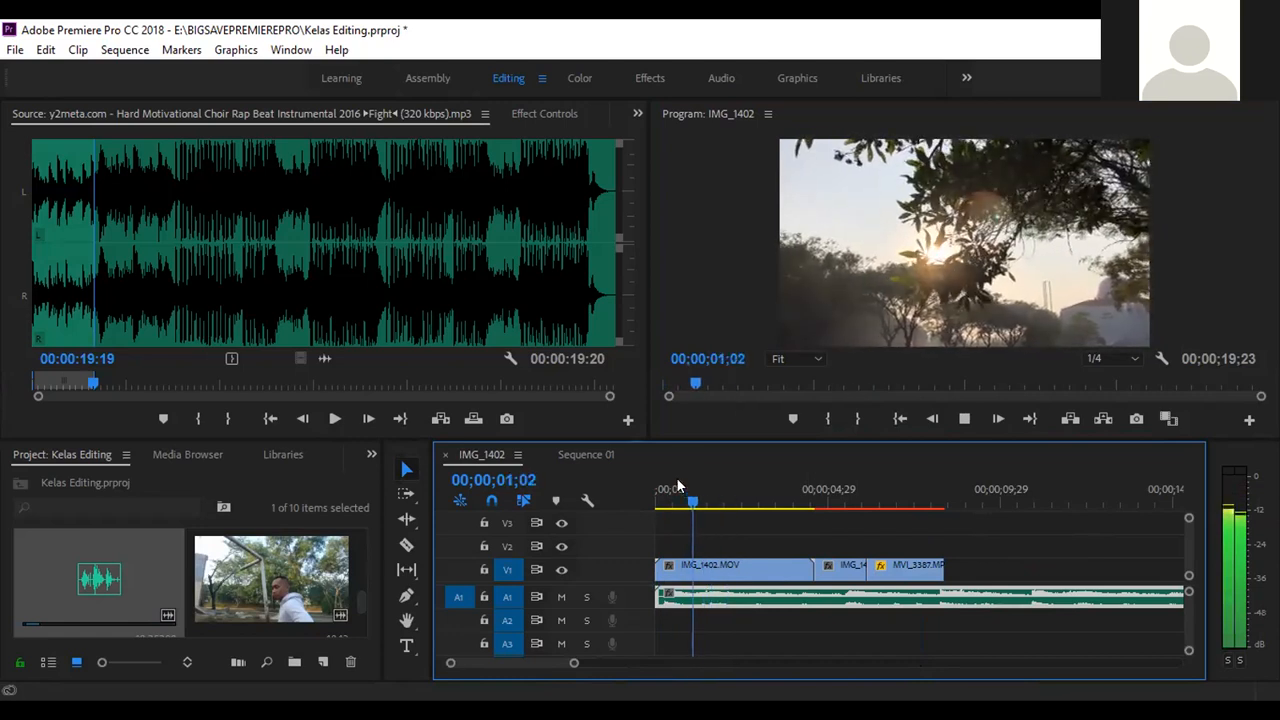
key(space)
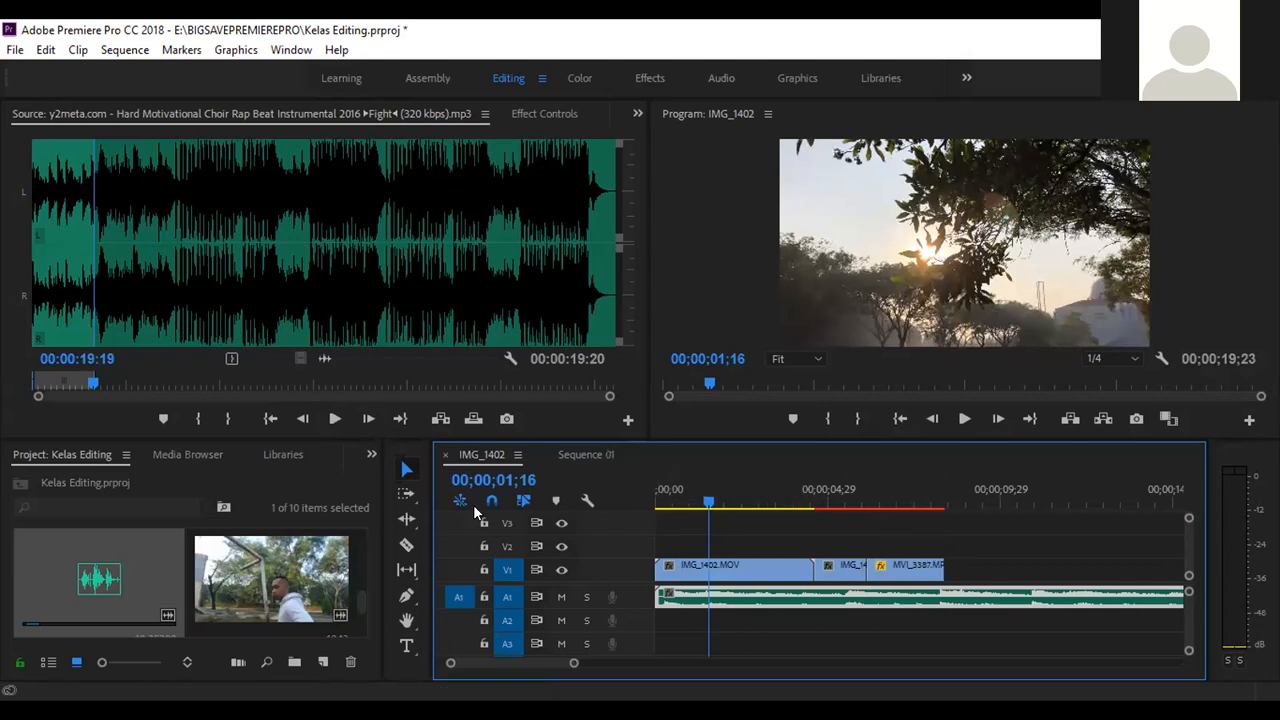
Cut the first IMG_1402.MOV clip on V1 at 00;00;01;15 with the Razor tool and delete the part after the cut.
click(407, 547)
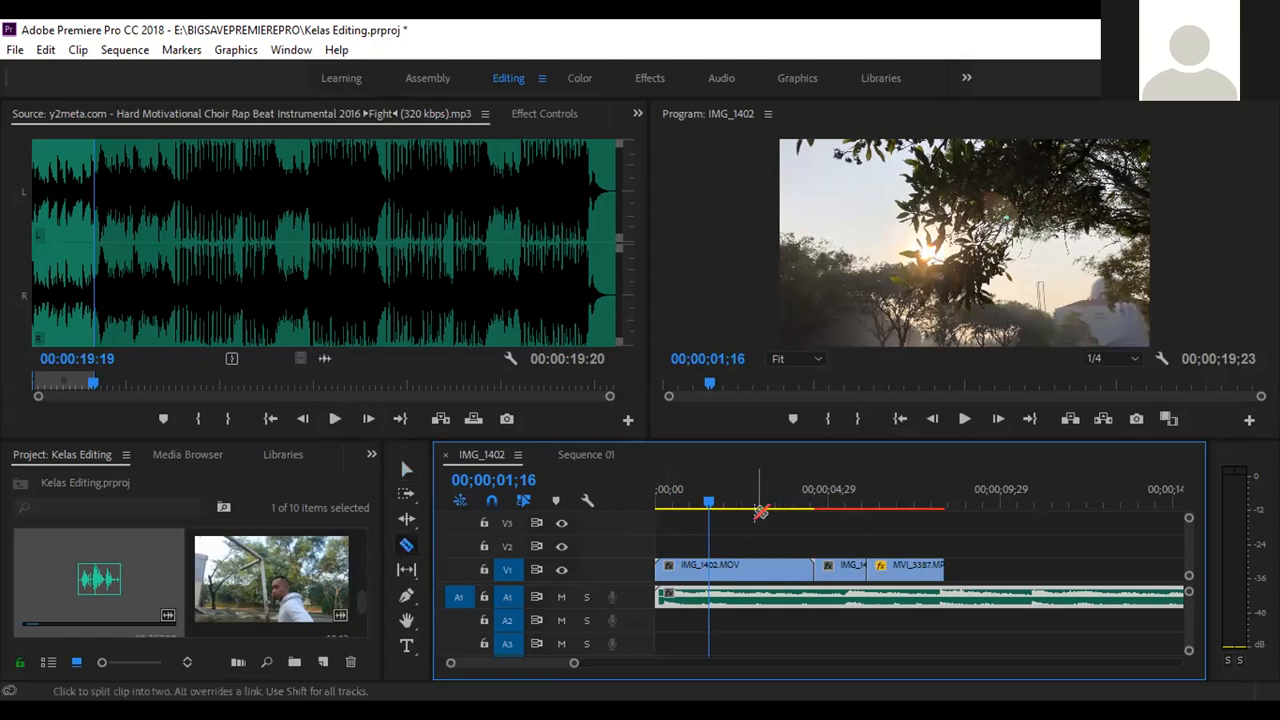
click(698, 502)
drag(698, 507, 710, 509)
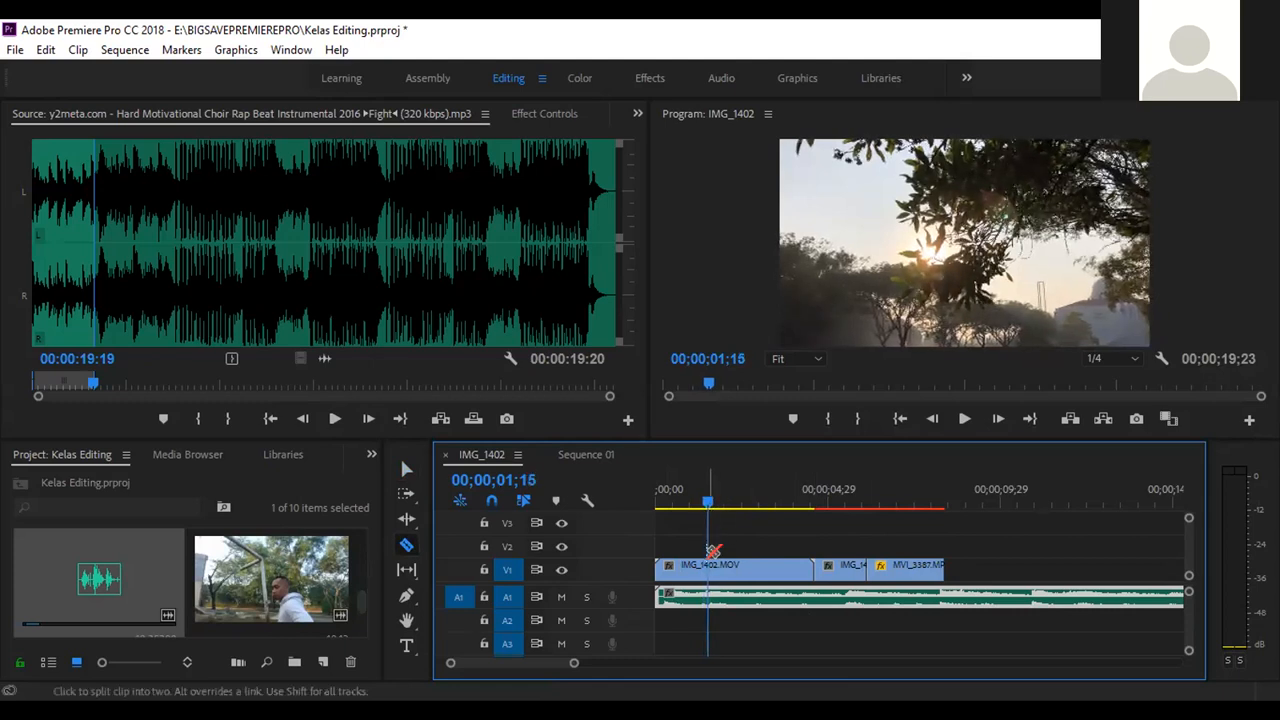
click(708, 566)
key(v)
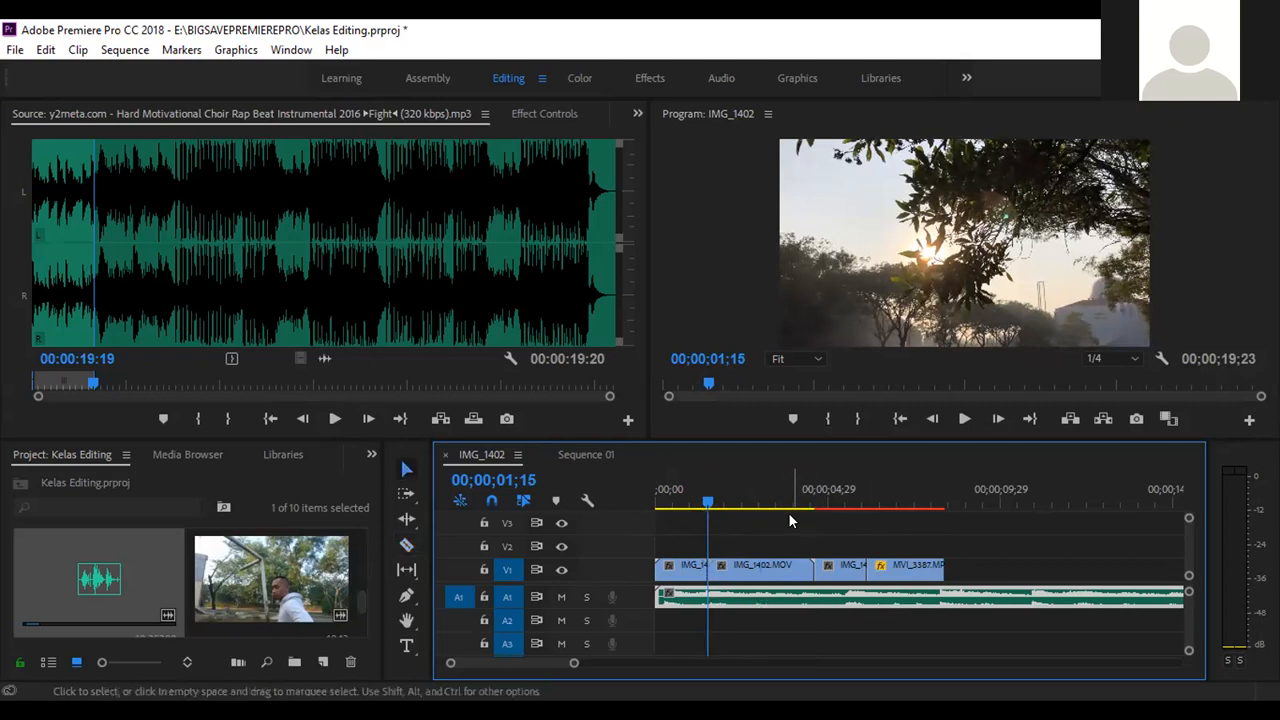
click(776, 568)
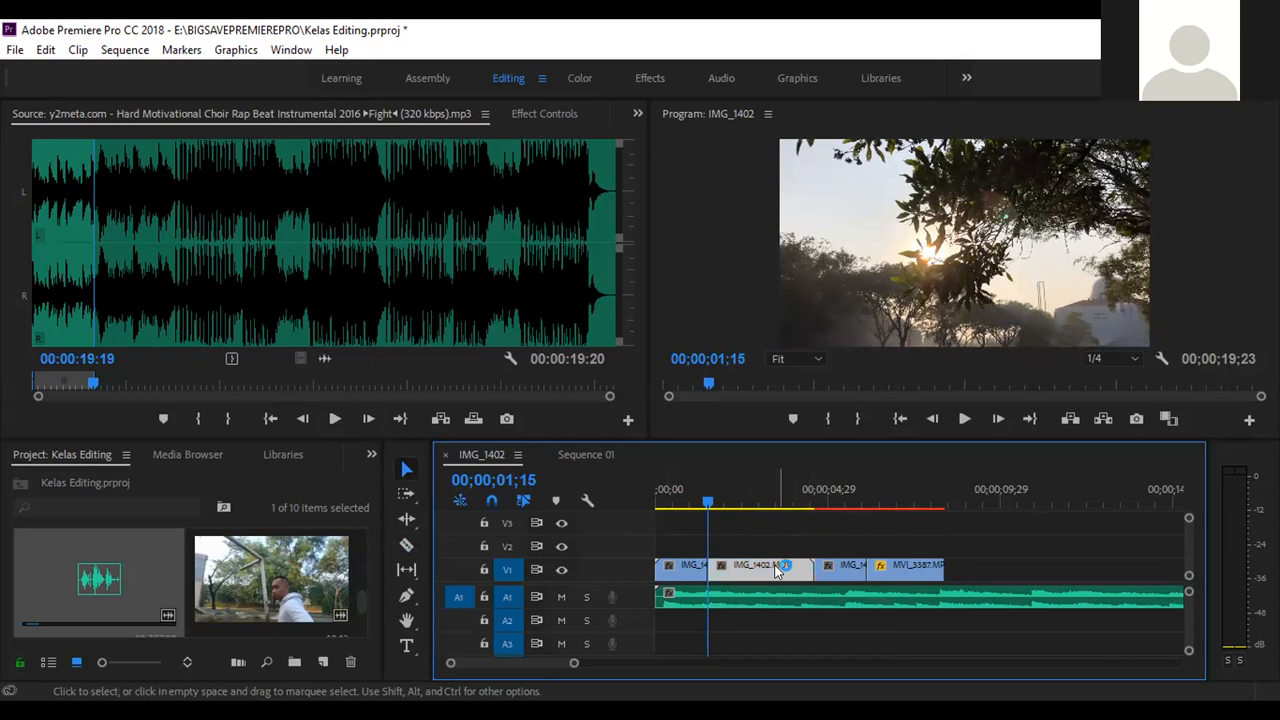
key(Delete)
Close the gaps on V1 by moving the second clip and the MVI_3387 clip directly behind the shortened first clip.
drag(709, 503, 687, 507)
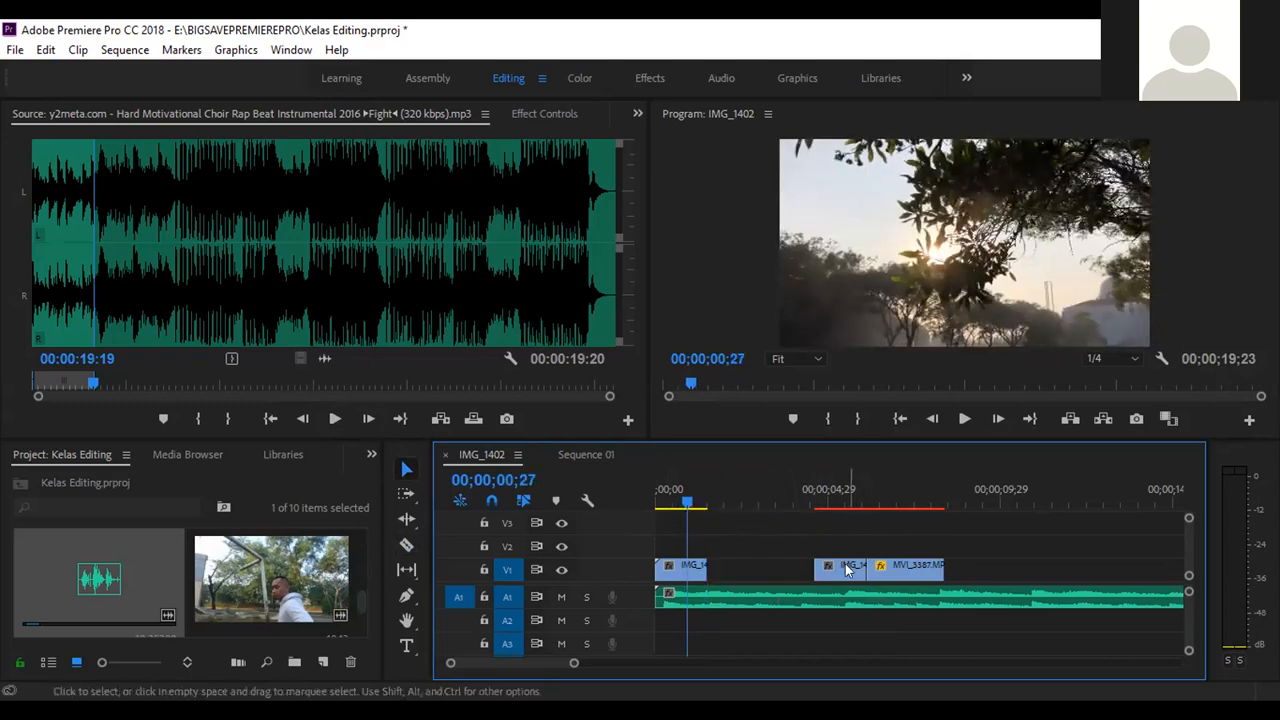
click(847, 568)
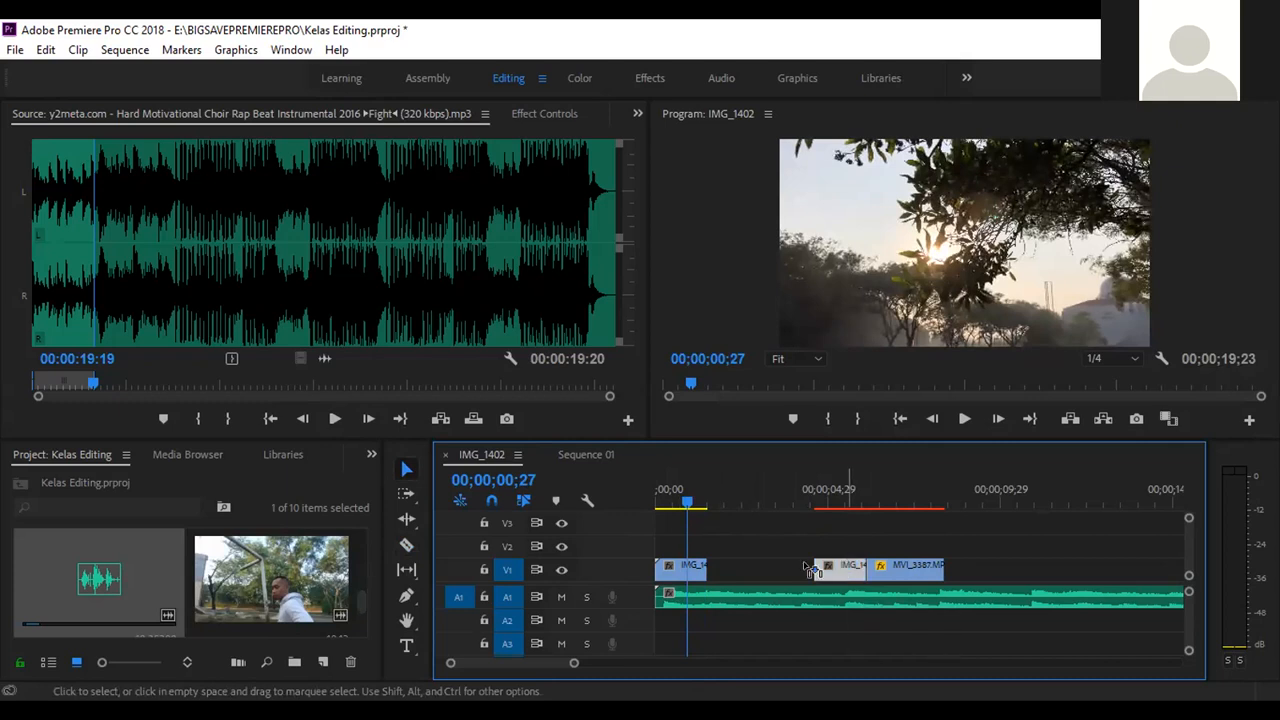
drag(752, 570, 740, 570)
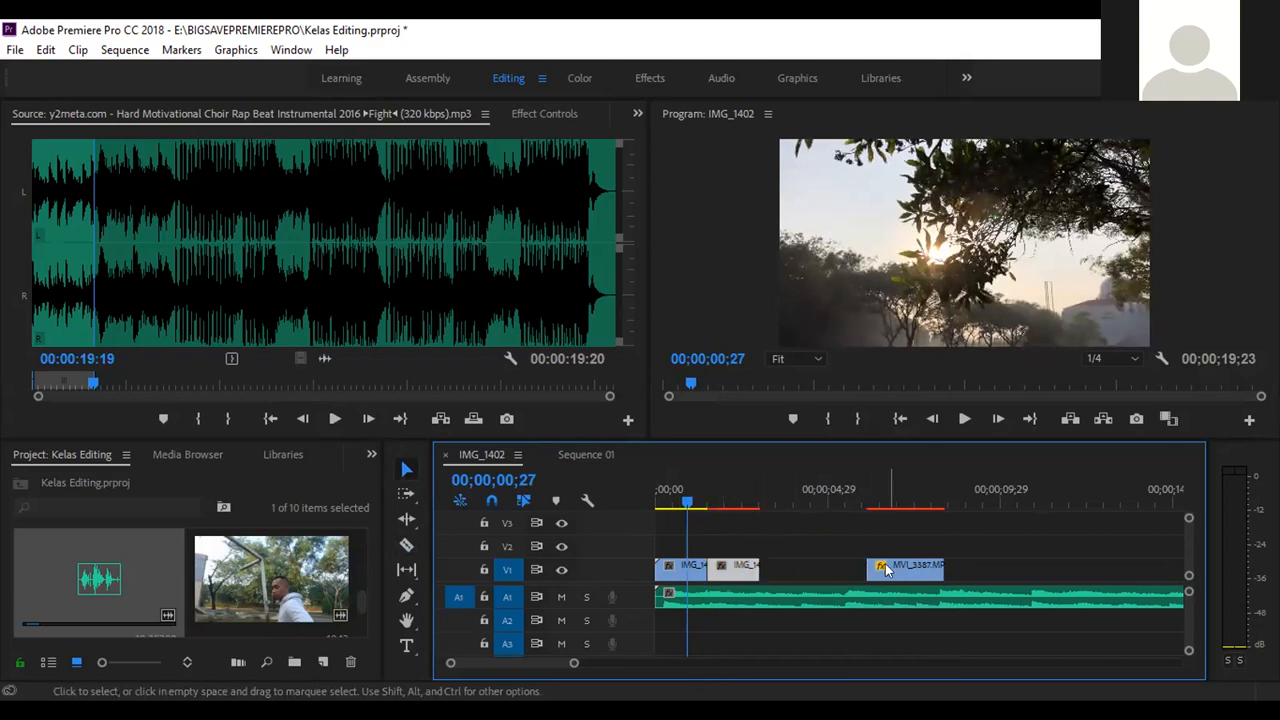
click(866, 570)
drag(890, 571, 785, 573)
Trim the second V1 clip at 00;00;02;25, delete the remainder, and move the MVI_3387 clip up against it.
key(space)
drag(730, 497, 755, 507)
key(space)
click(743, 502)
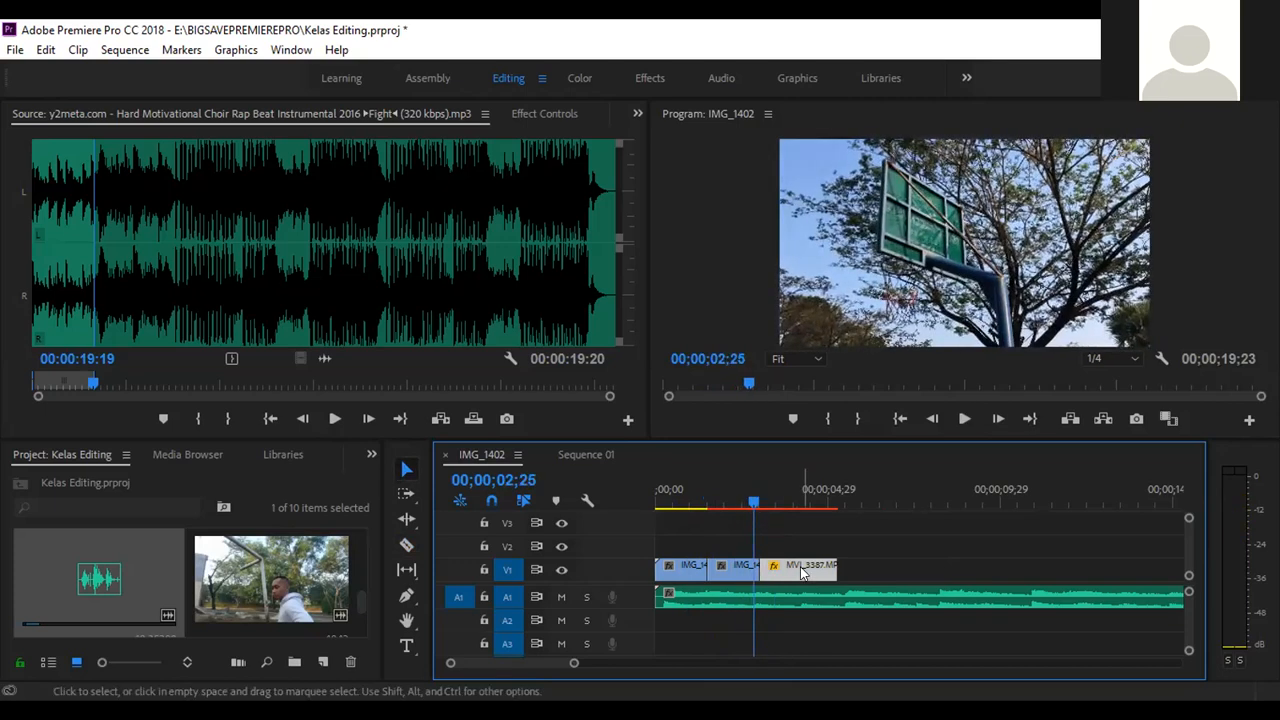
key(c)
click(755, 570)
key(v)
click(758, 571)
drag(811, 570, 804, 571)
Play the tightened clips from the sequence start, return the playhead to 00;00;00;01, and clear the clip selection.
drag(758, 503, 616, 502)
key(space)
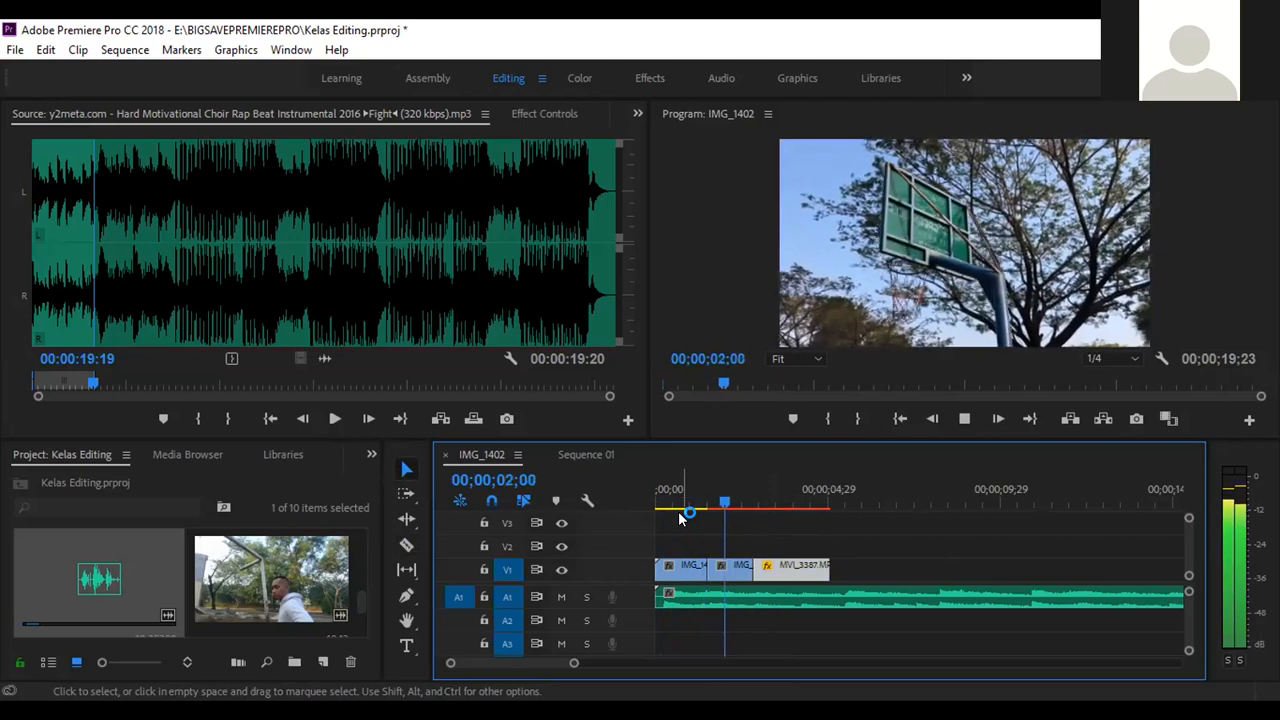
click(739, 482)
mouse_move(670, 487)
mouse_down()
mouse_move(693, 503)
mouse_move(658, 500)
mouse_up()
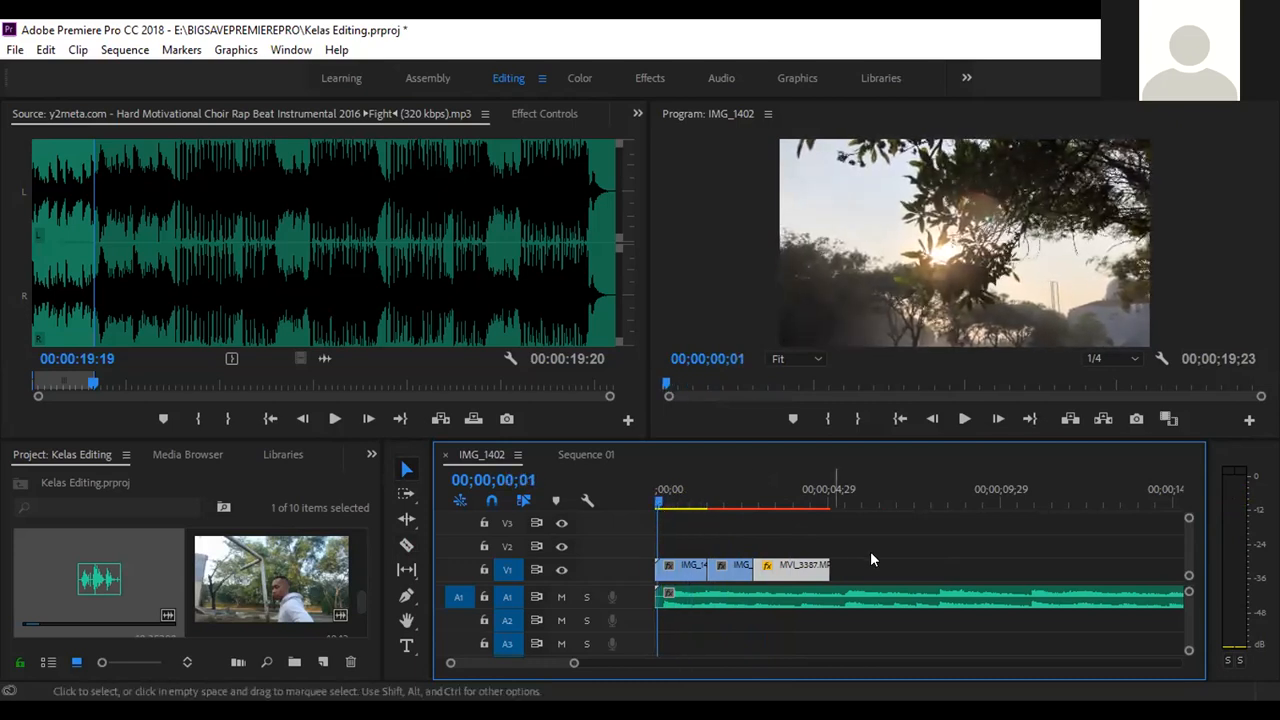
click(870, 551)
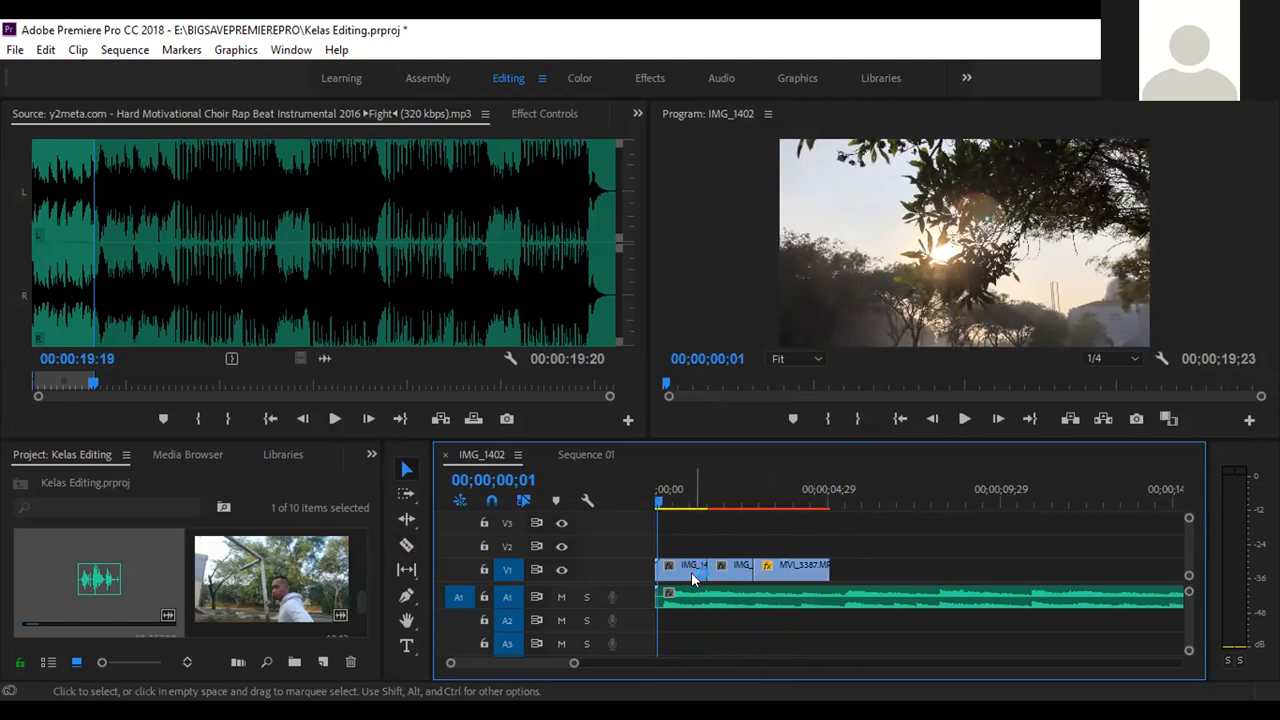
Move the first IMG_1402.MOV clip straight up to track V2 and undo a trial extension of its end.
click(666, 502)
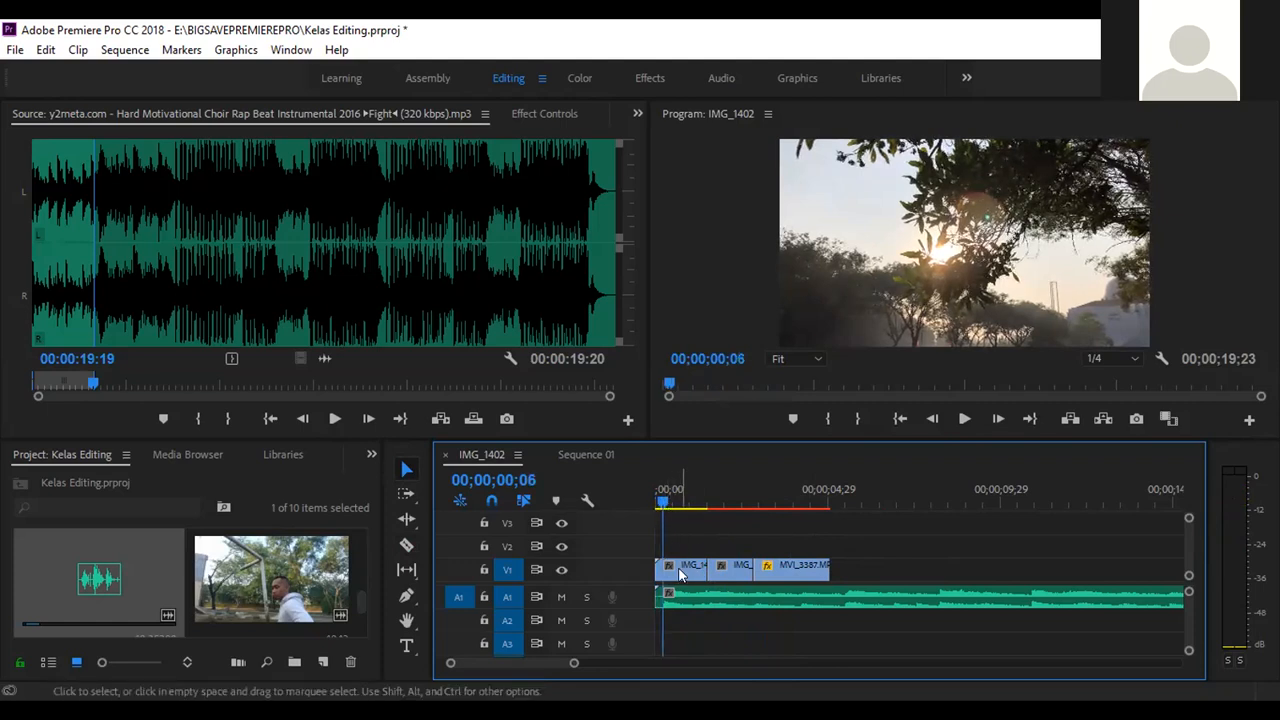
drag(665, 502, 664, 502)
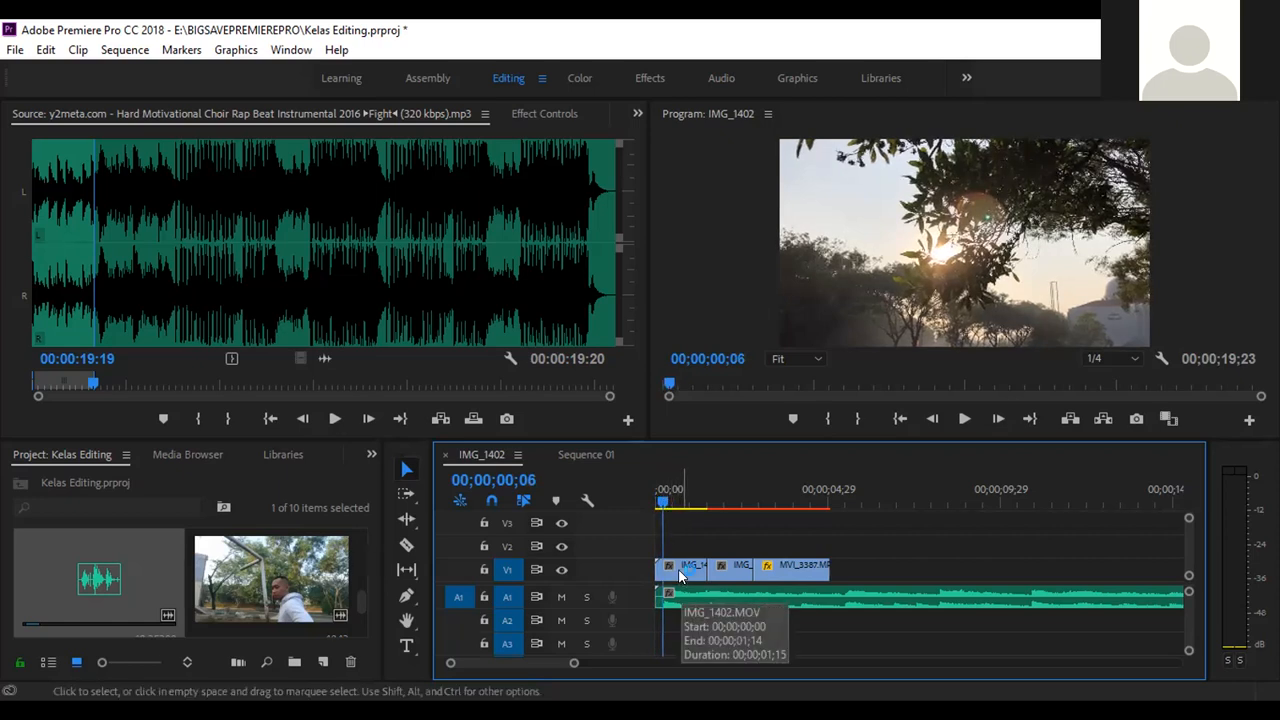
click(680, 572)
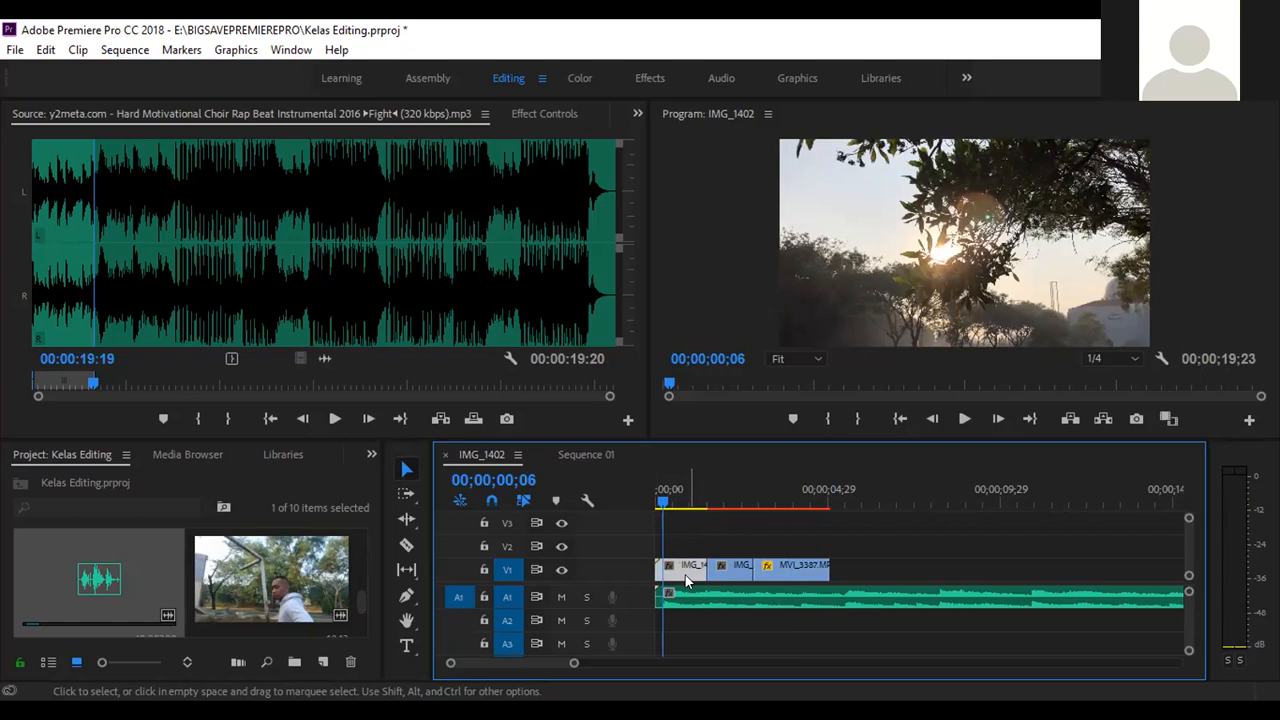
drag(686, 580, 689, 557)
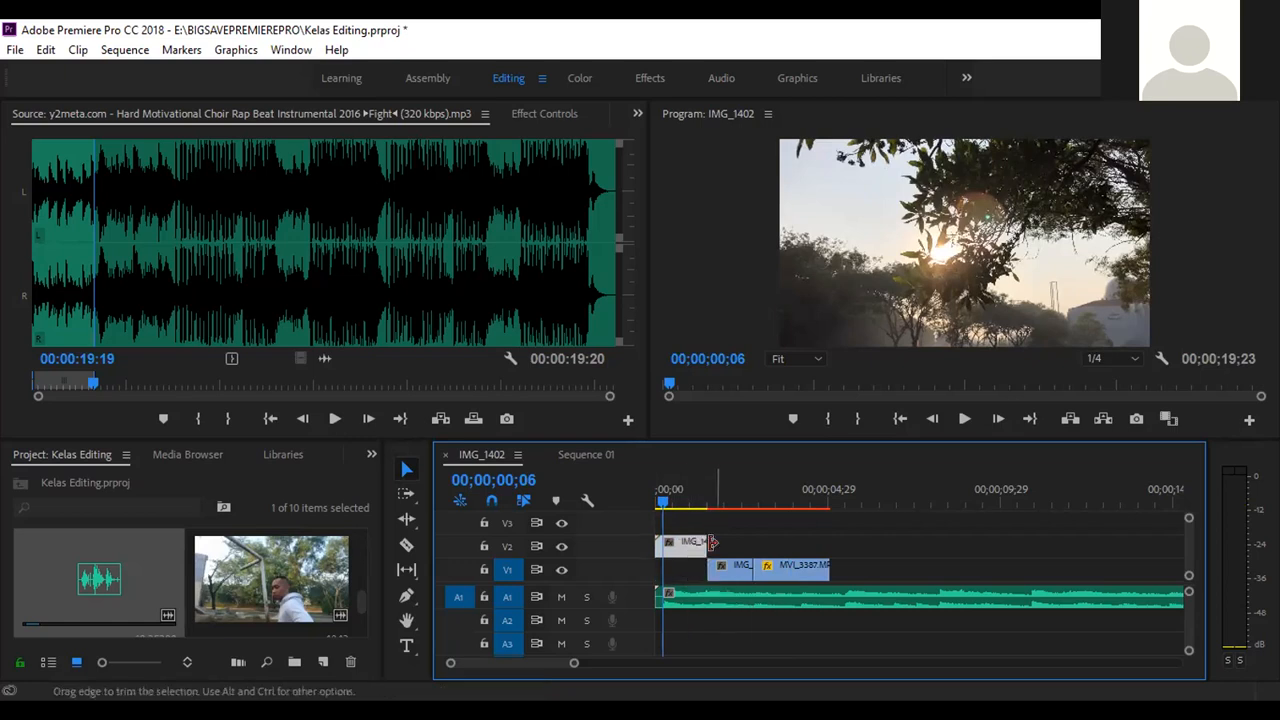
drag(706, 546, 803, 543)
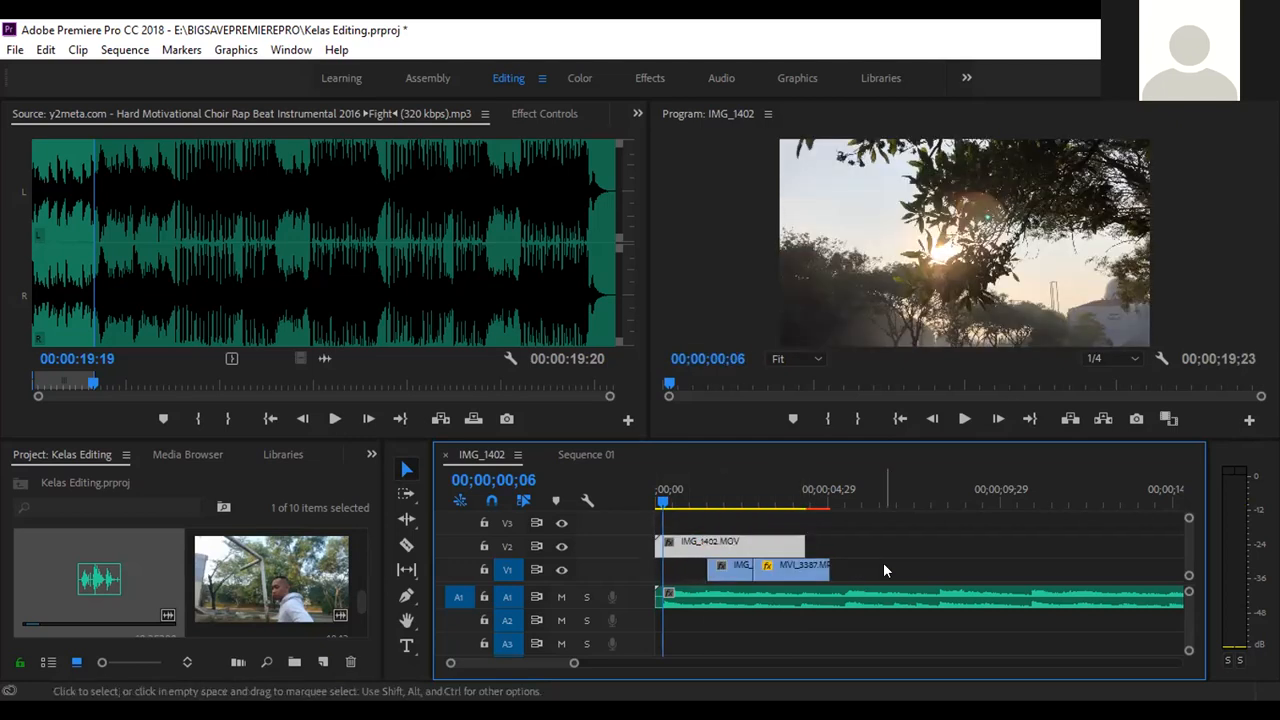
key(ctrl+z)
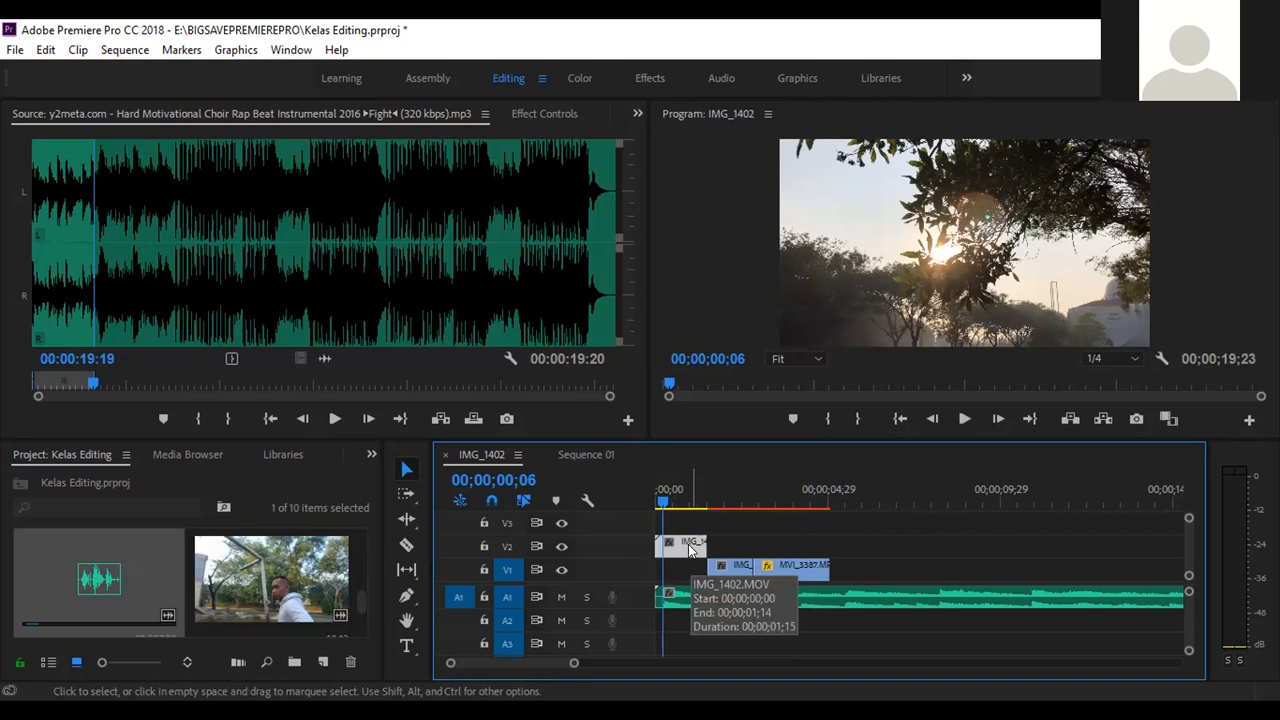
Set the IMG_1402.MOV clip on V2 to 50% speed with Optical Flow time interpolation.
right_click(689, 549)
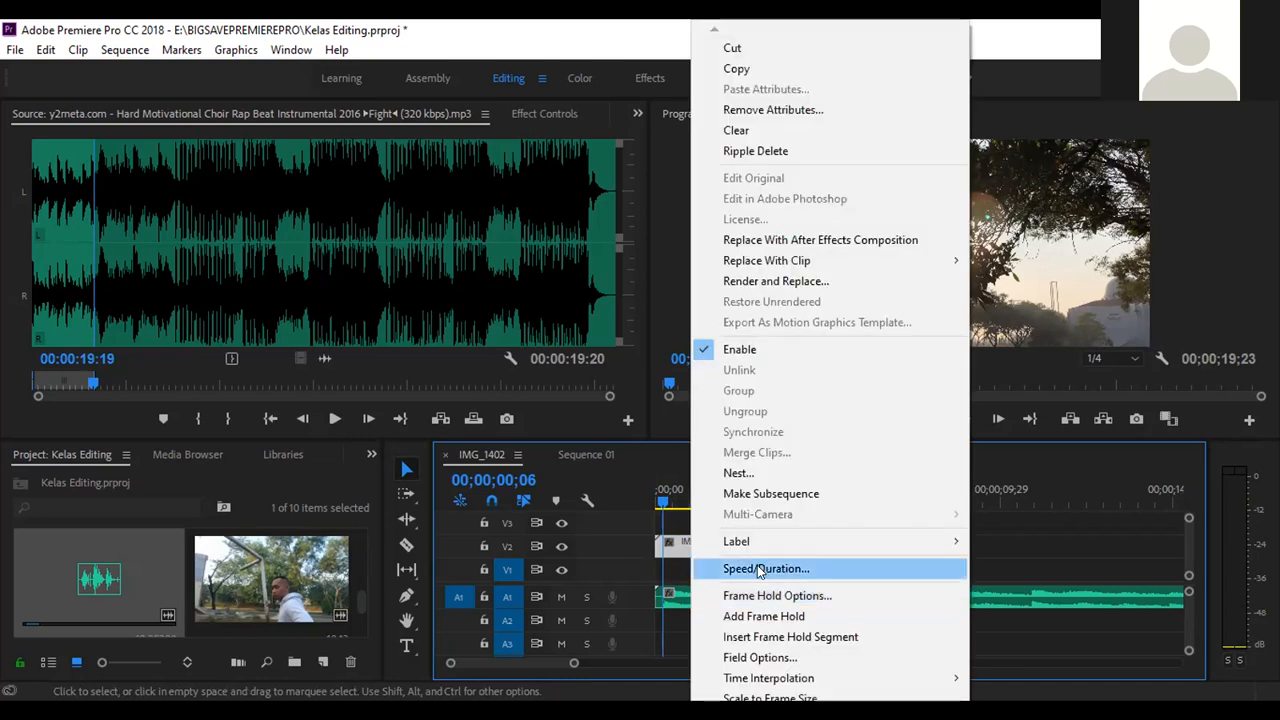
click(766, 568)
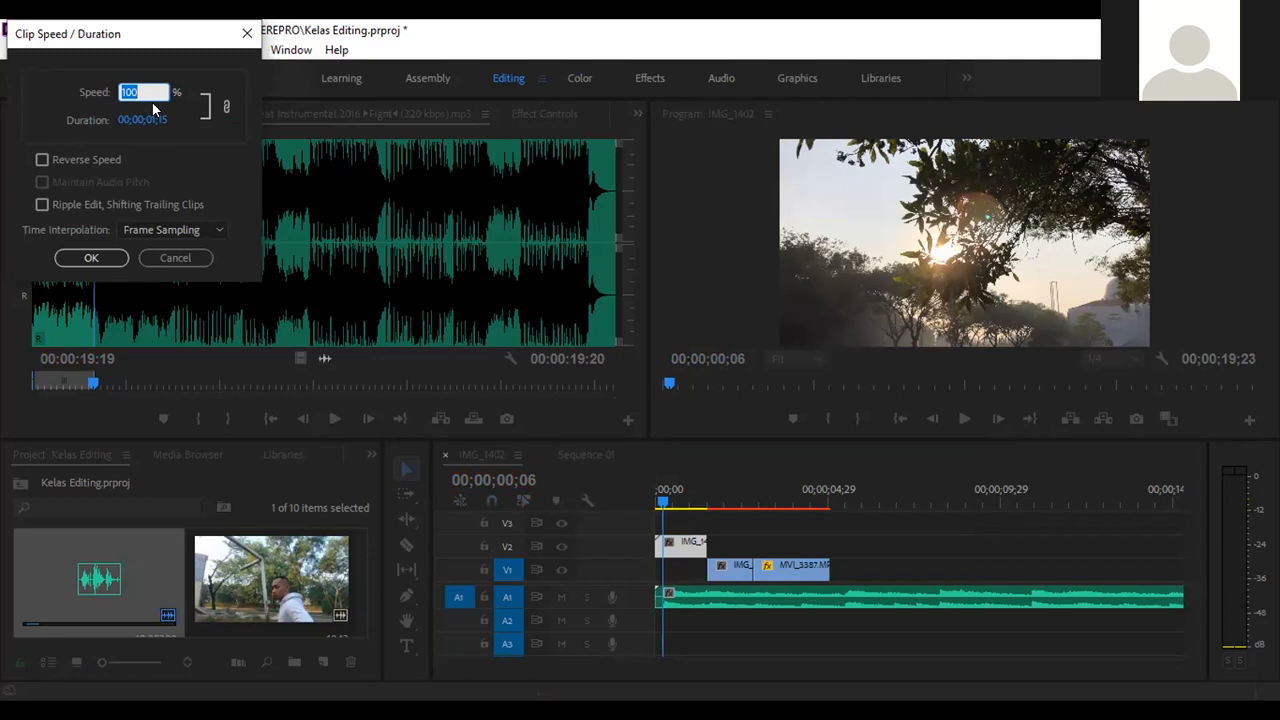
text(0)
drag(176, 37, 708, 338)
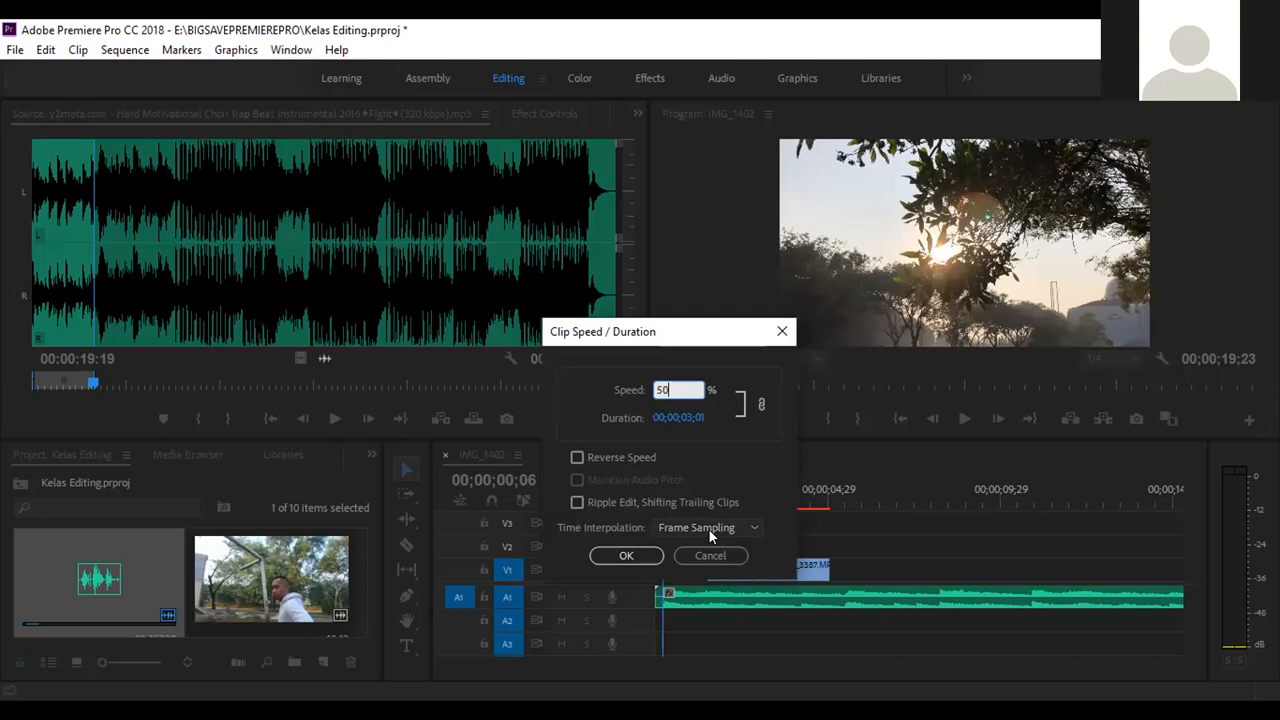
click(708, 528)
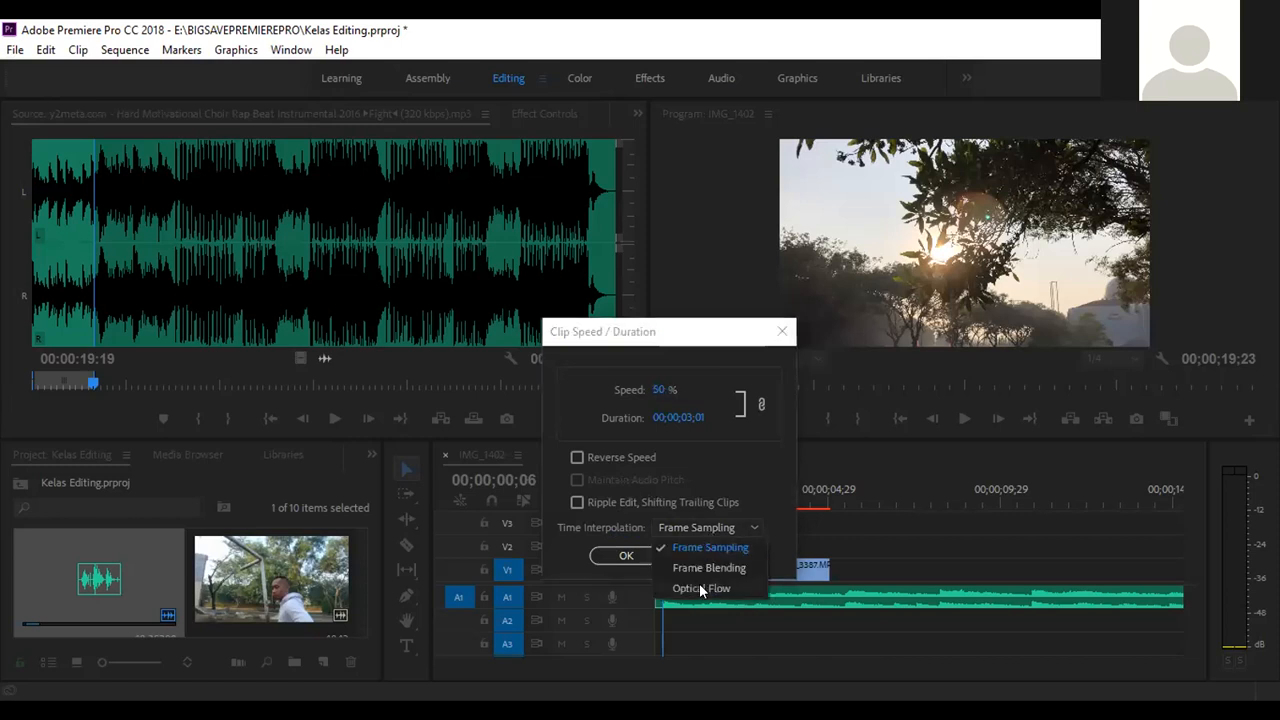
click(701, 589)
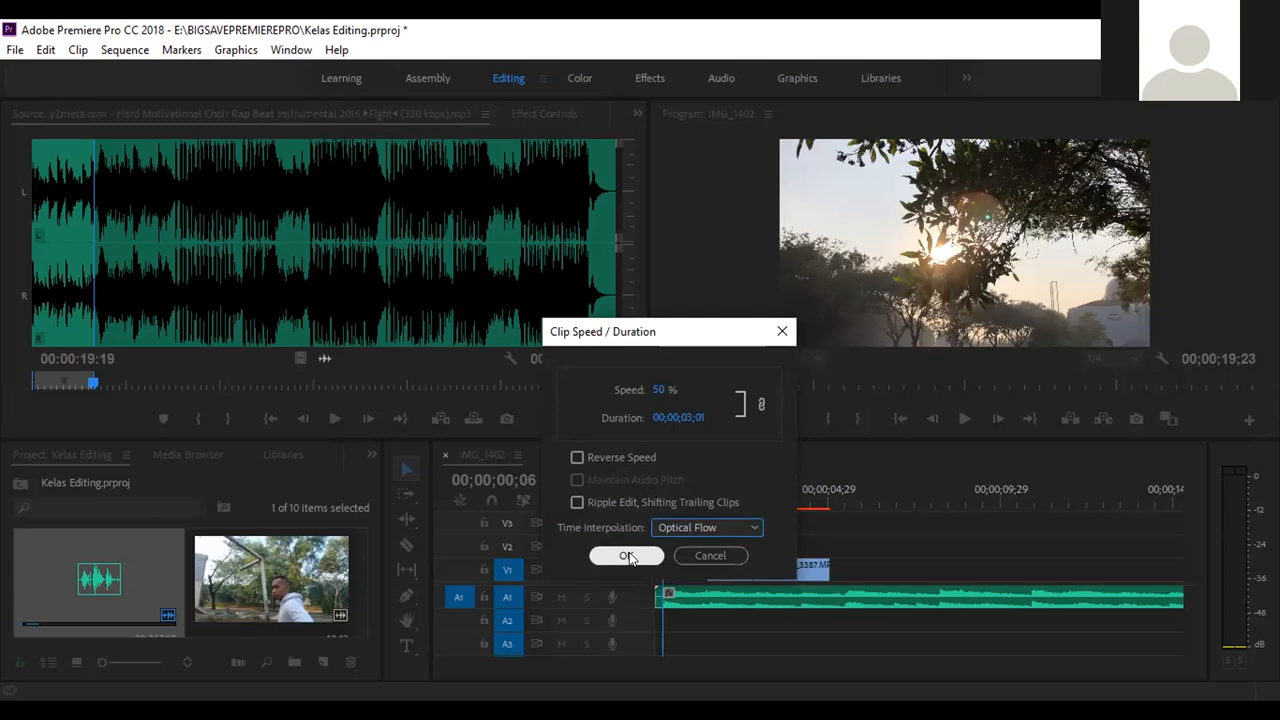
click(627, 556)
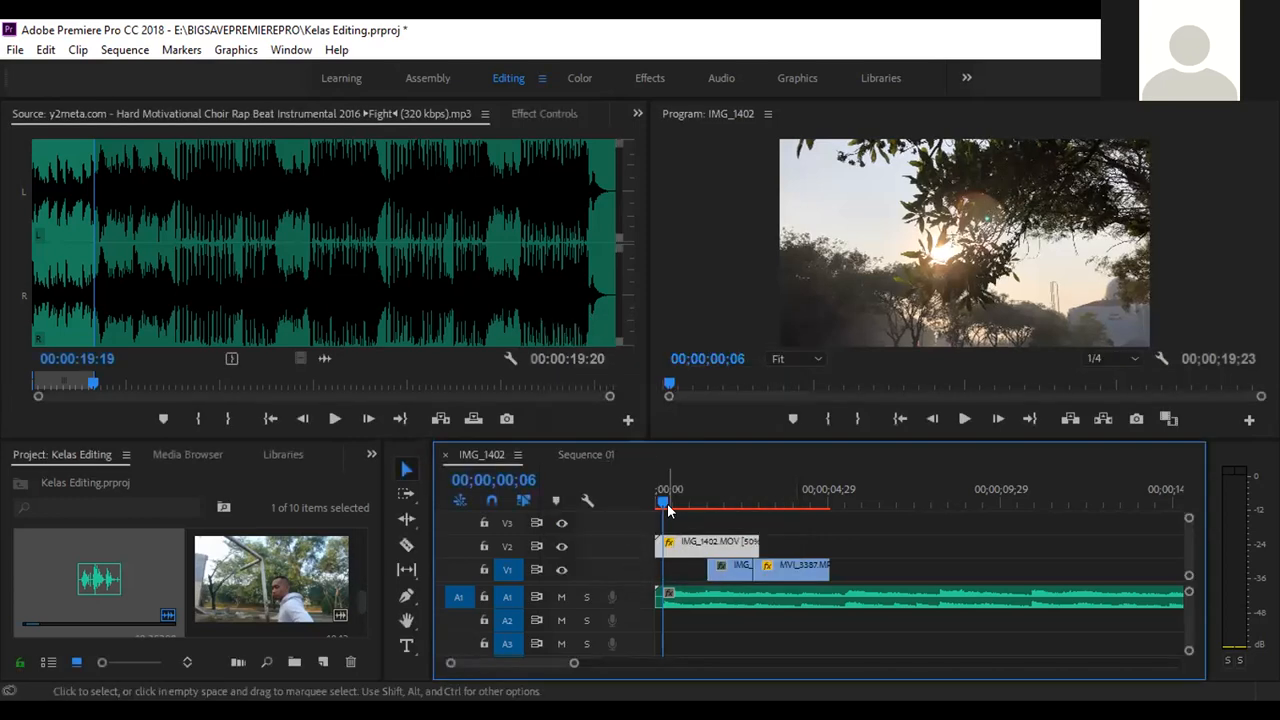
Cut the slowed IMG_1402.MOV clip on V2 where the second clip begins on V1 and delete the excess.
mouse_move(669, 504)
mouse_down()
mouse_move(714, 500)
mouse_move(640, 500)
mouse_move(714, 505)
mouse_move(683, 505)
mouse_up()
key(c)
click(706, 546)
key(v)
click(737, 548)
key(Delete)
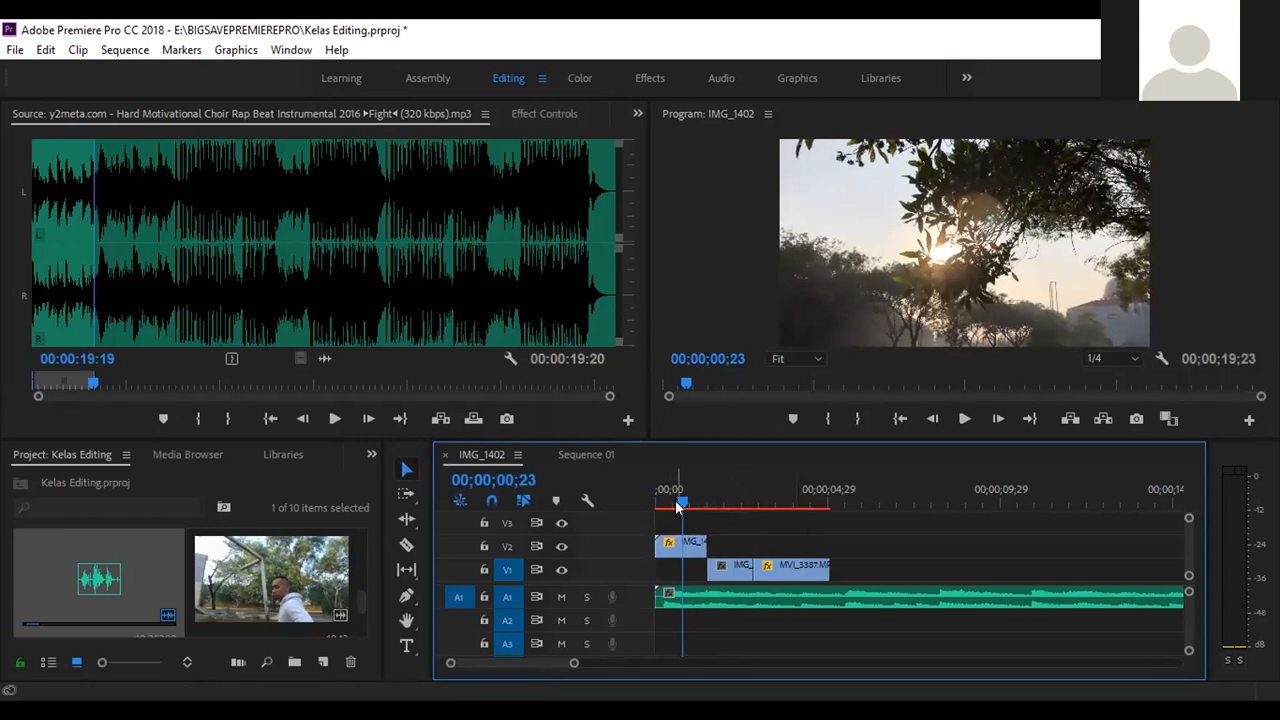
Play the sequence from the start to check the slow-motion clip against the music, stopping at 00;00;00;27.
drag(683, 505, 646, 505)
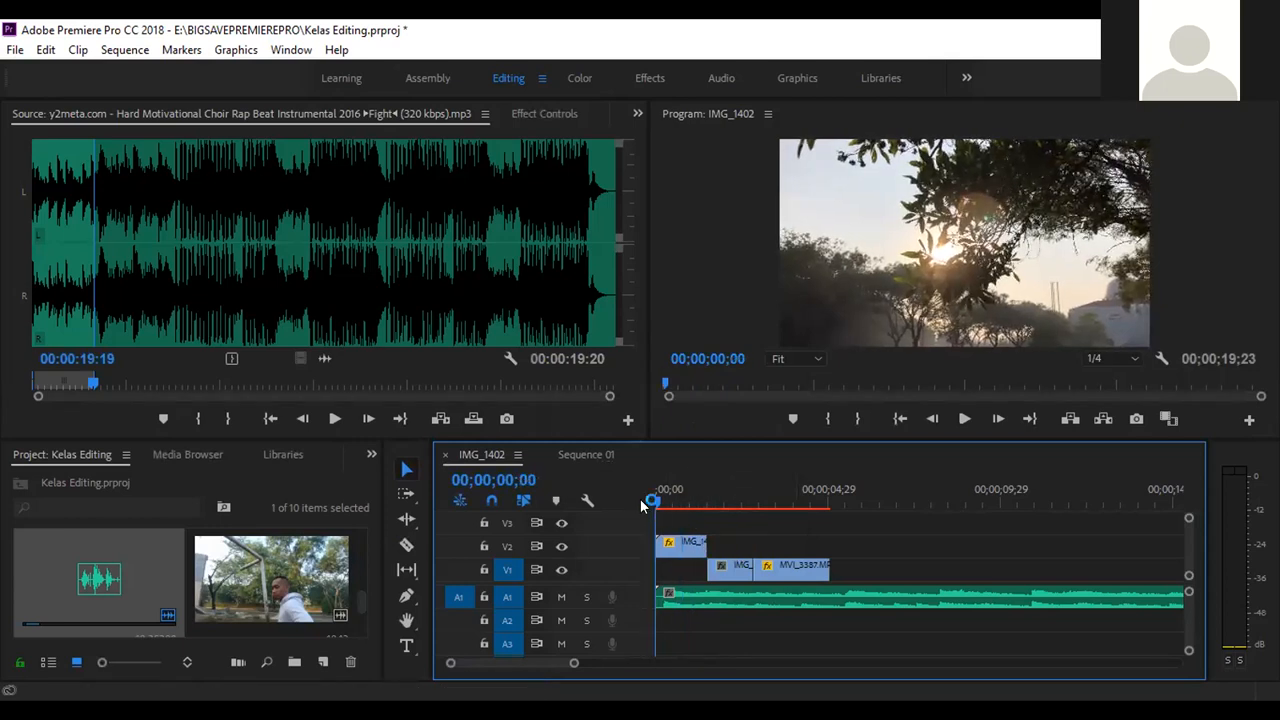
key(space)
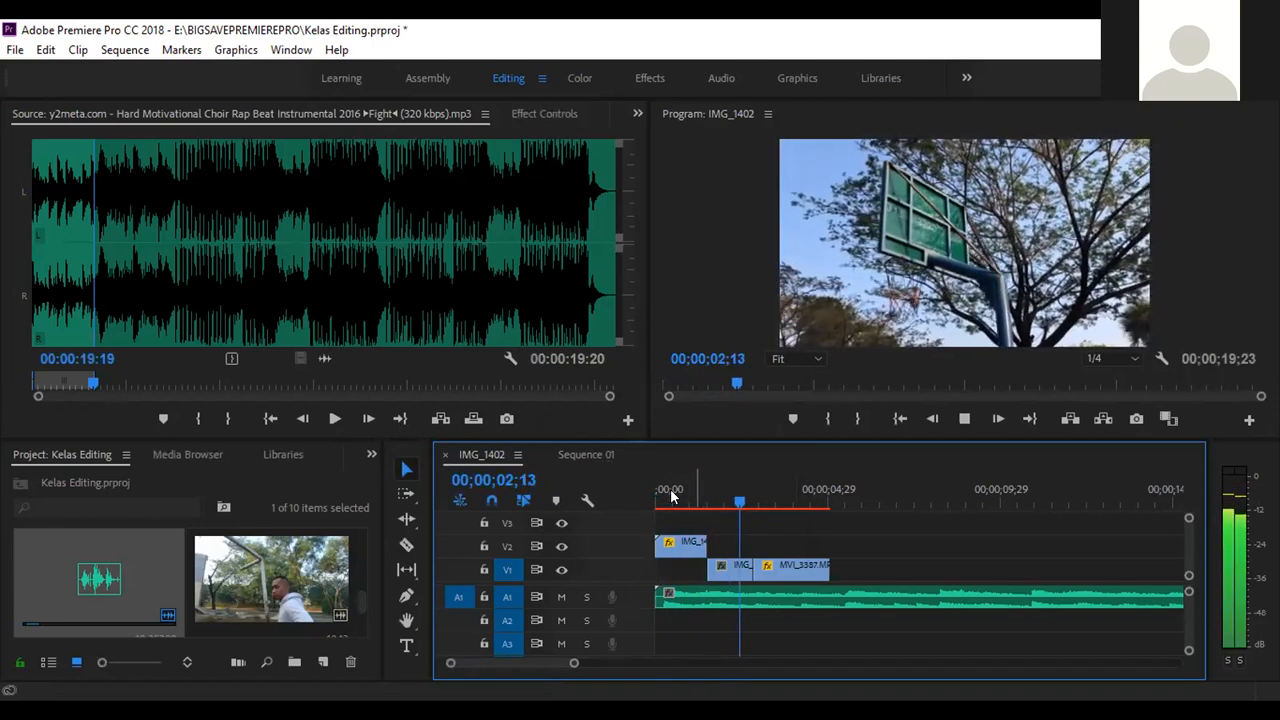
click(670, 490)
click(670, 490)
key(space)
Move the second clip from V1 up to V2, directly behind the slowed clip.
drag(733, 568, 738, 553)
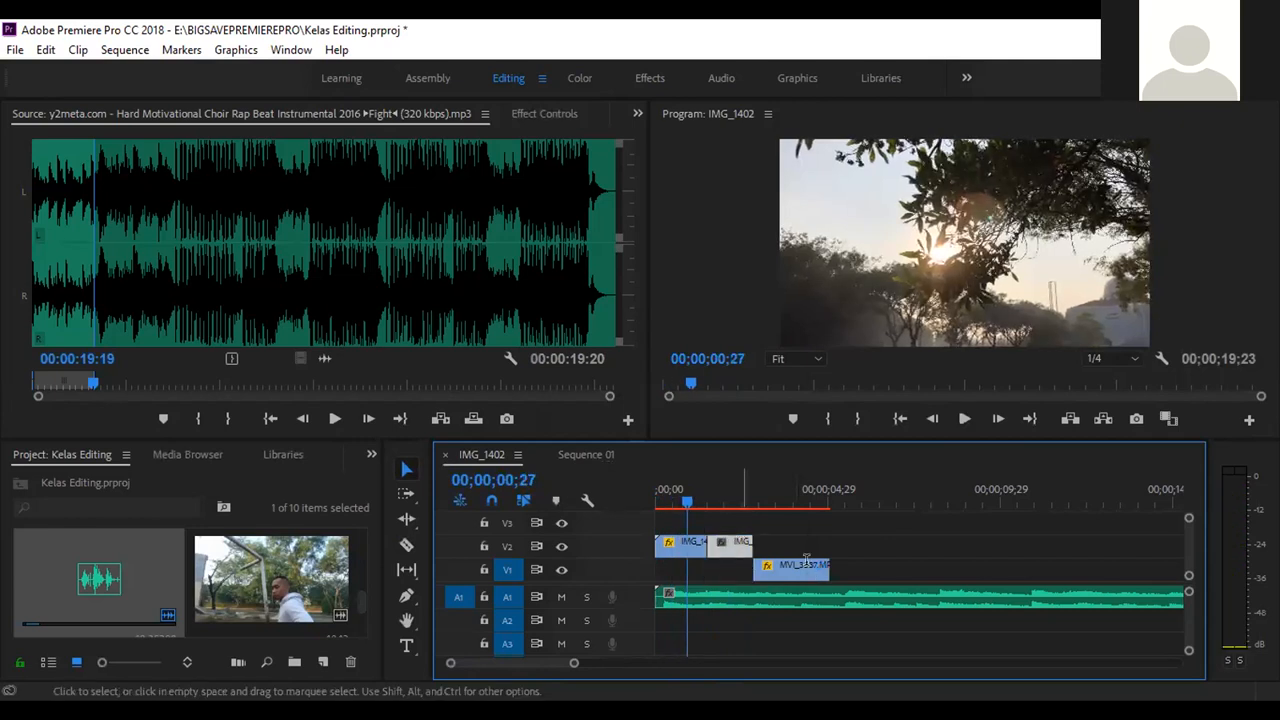
Set the second clip on V2 to 50% speed with Optical Flow time interpolation.
key(ctrl+r)
text(50)
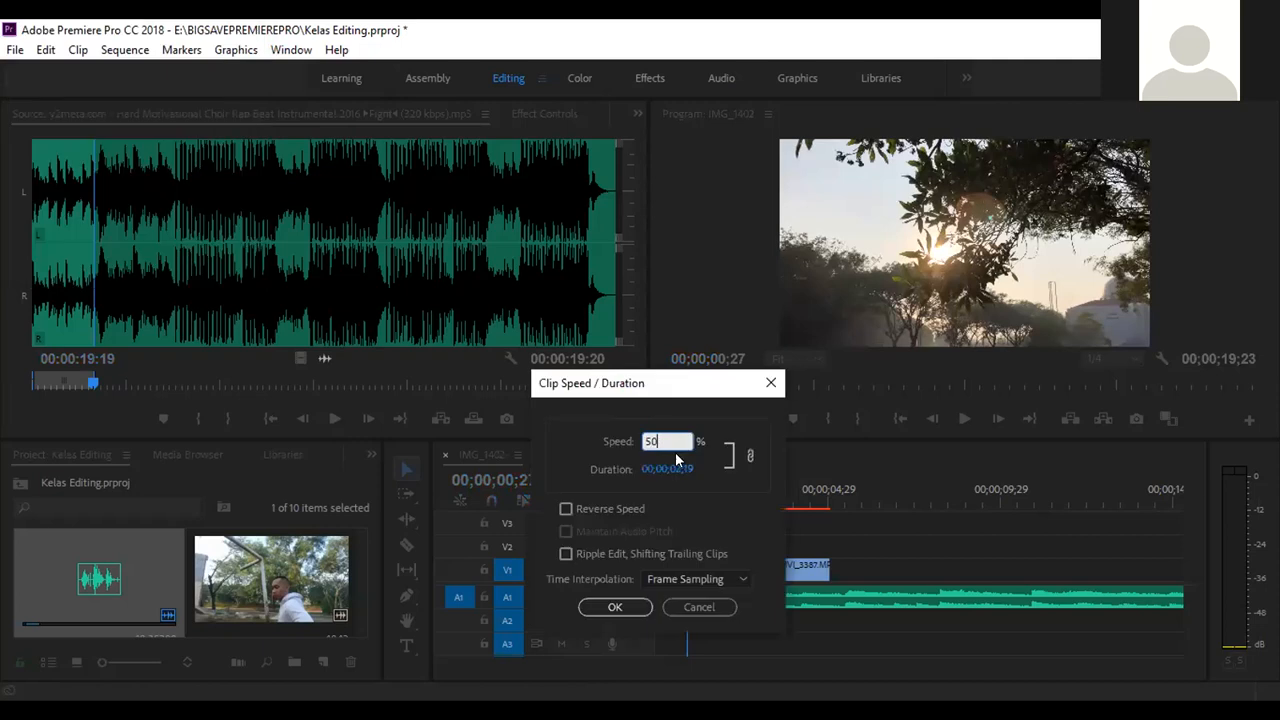
click(728, 578)
click(696, 633)
click(616, 607)
Cut the slowed second clip on V2 where MVI_3387.MP4 begins on V1, delete the excess and play the shortened clip.
key(c)
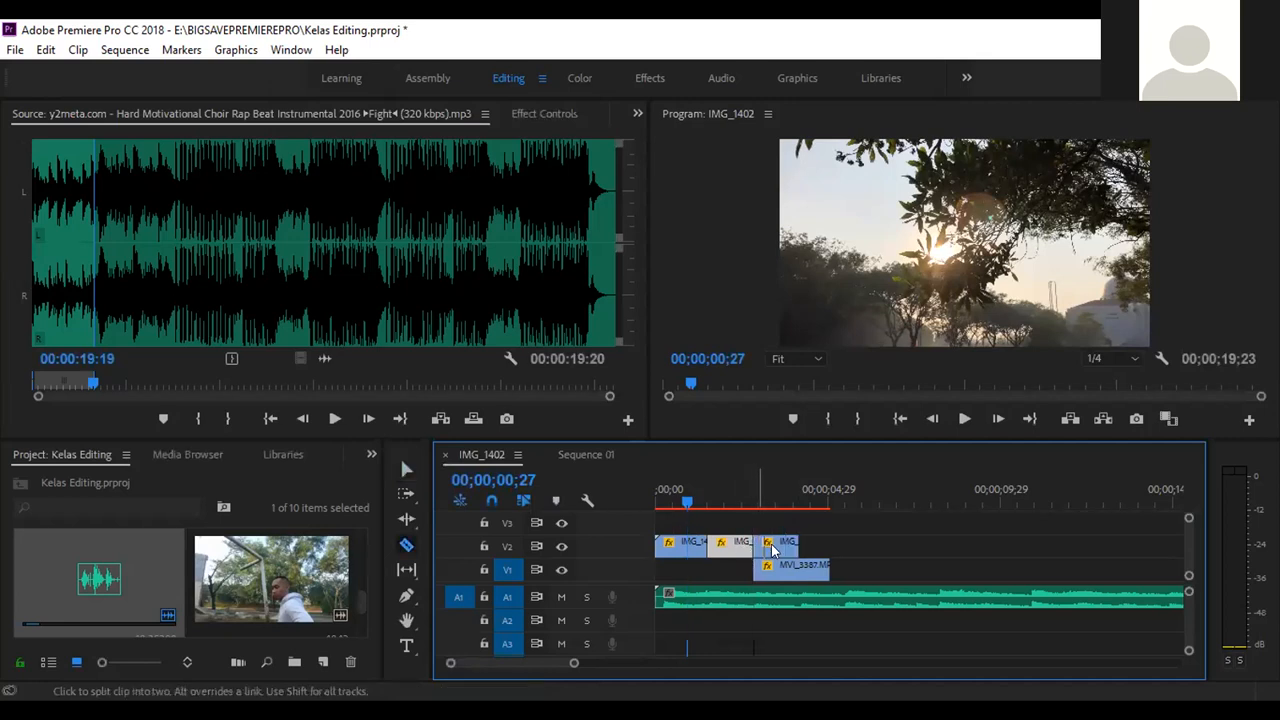
key(v)
click(772, 549)
key(Delete)
click(711, 500)
key(space)
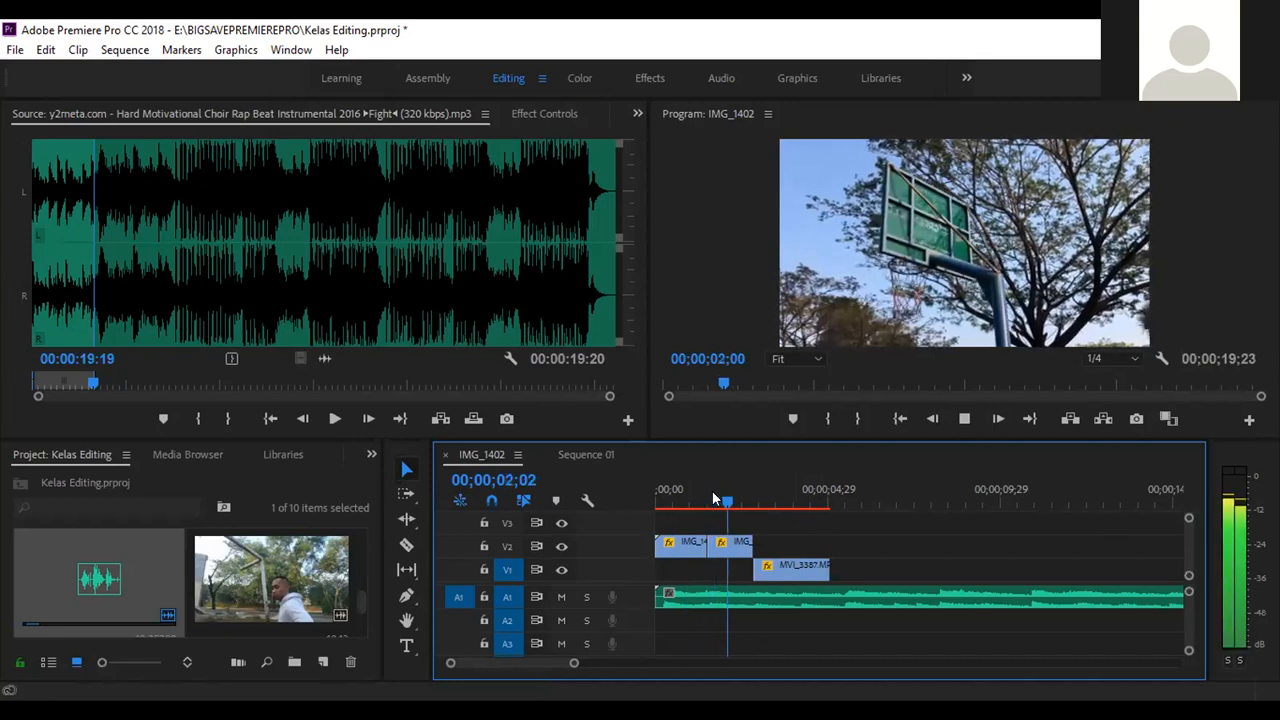
Set the MVI_3387.MP4 clip on V1 to 50% speed with Optical Flow time interpolation.
click(785, 568)
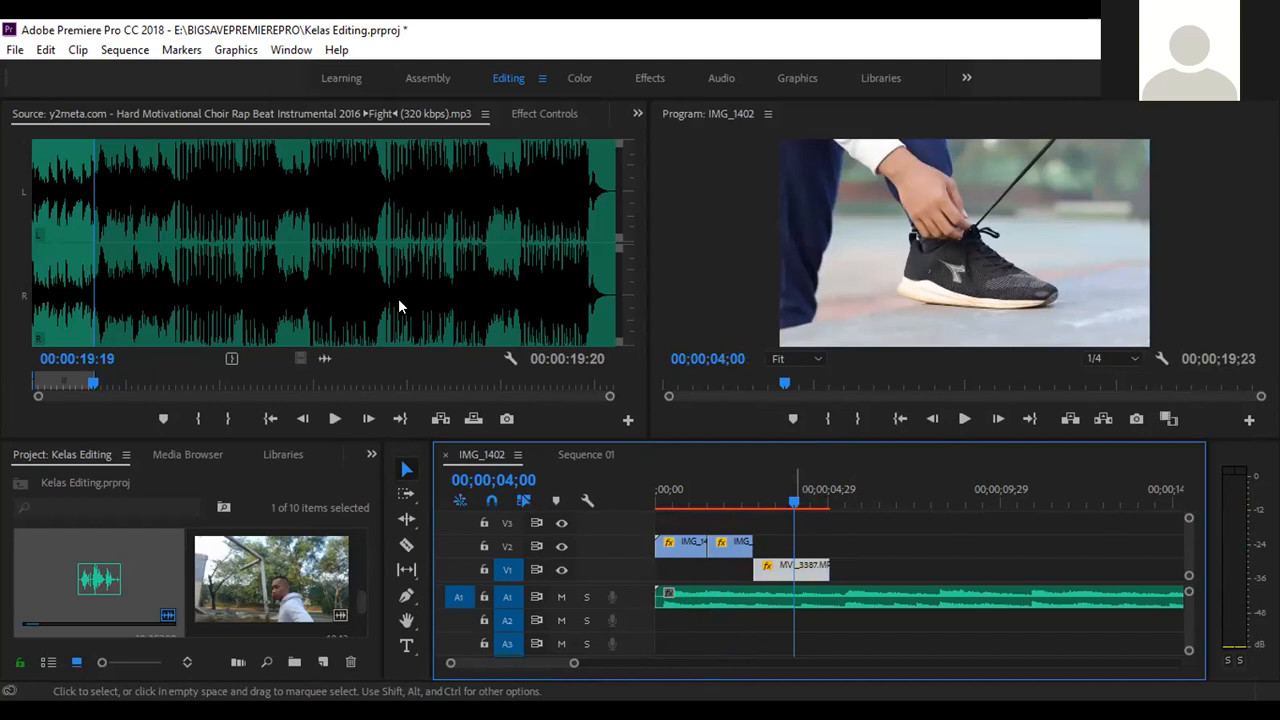
key(ctrl+r)
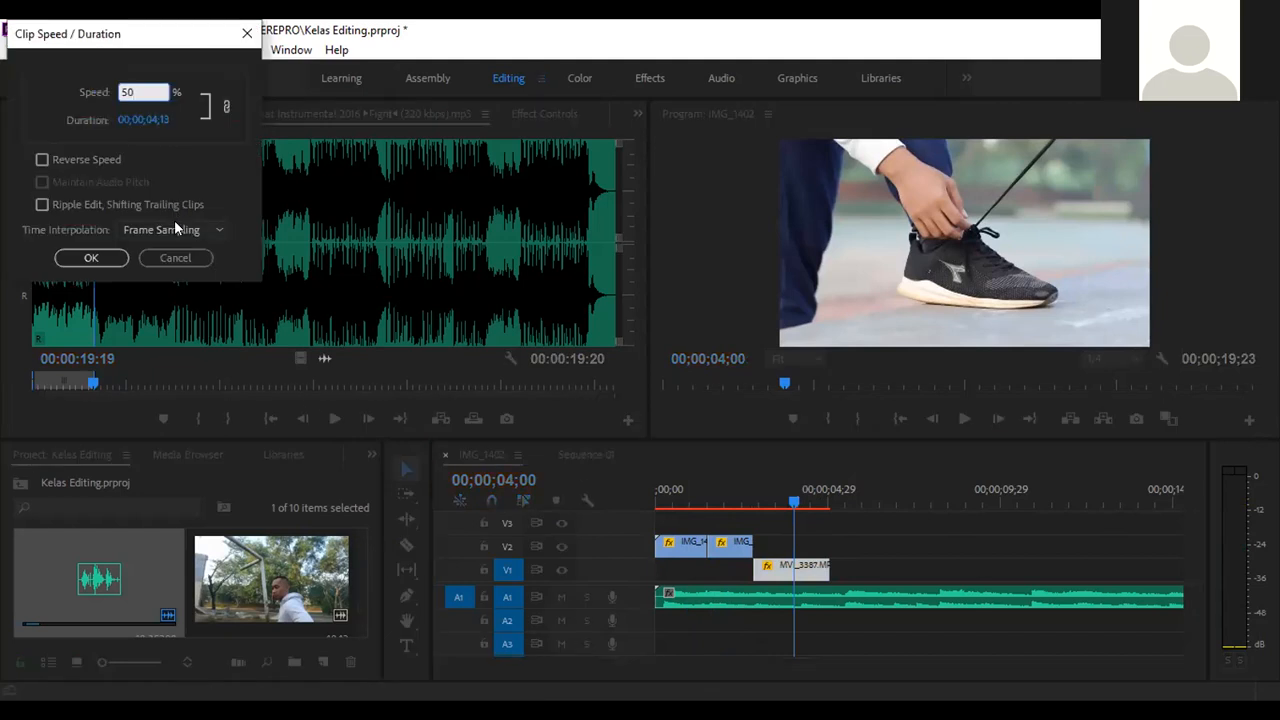
click(159, 294)
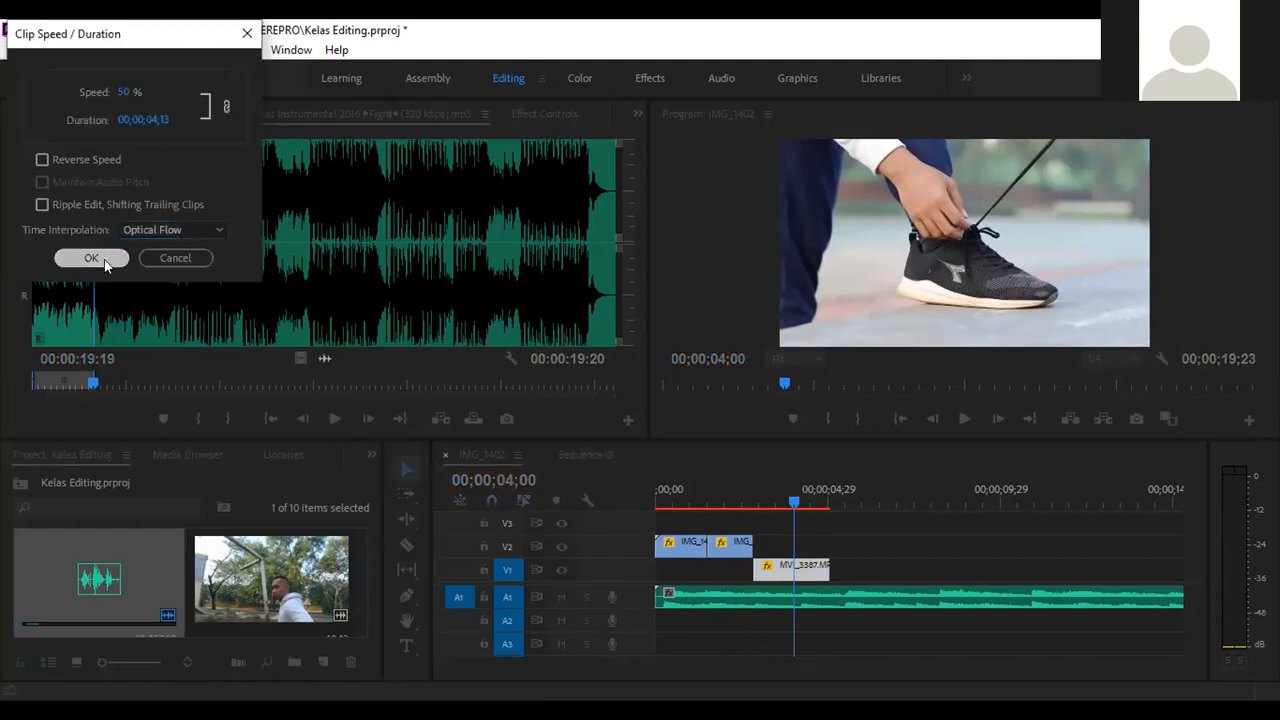
click(92, 258)
Play the slowed MVI_3387.MP4 clip, cut it at the music beat just past the five-second mark and delete the remainder.
click(757, 478)
key(space)
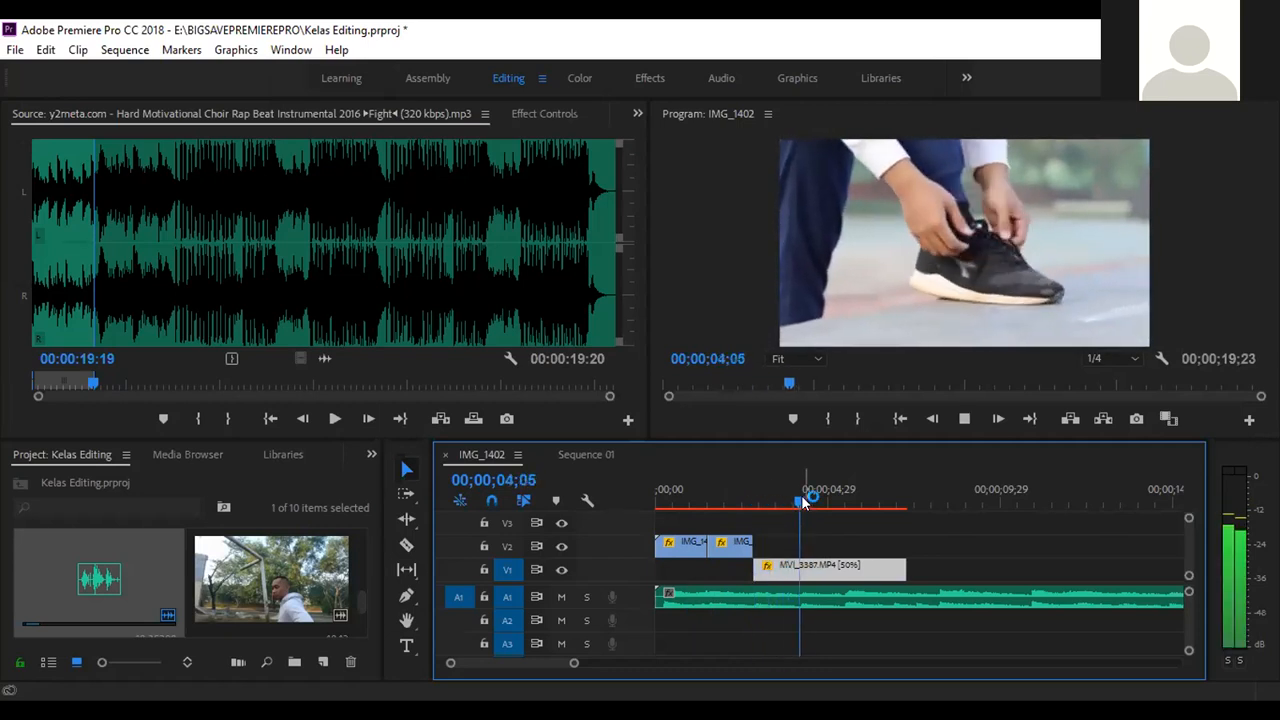
key(space)
key(c)
click(846, 567)
key(v)
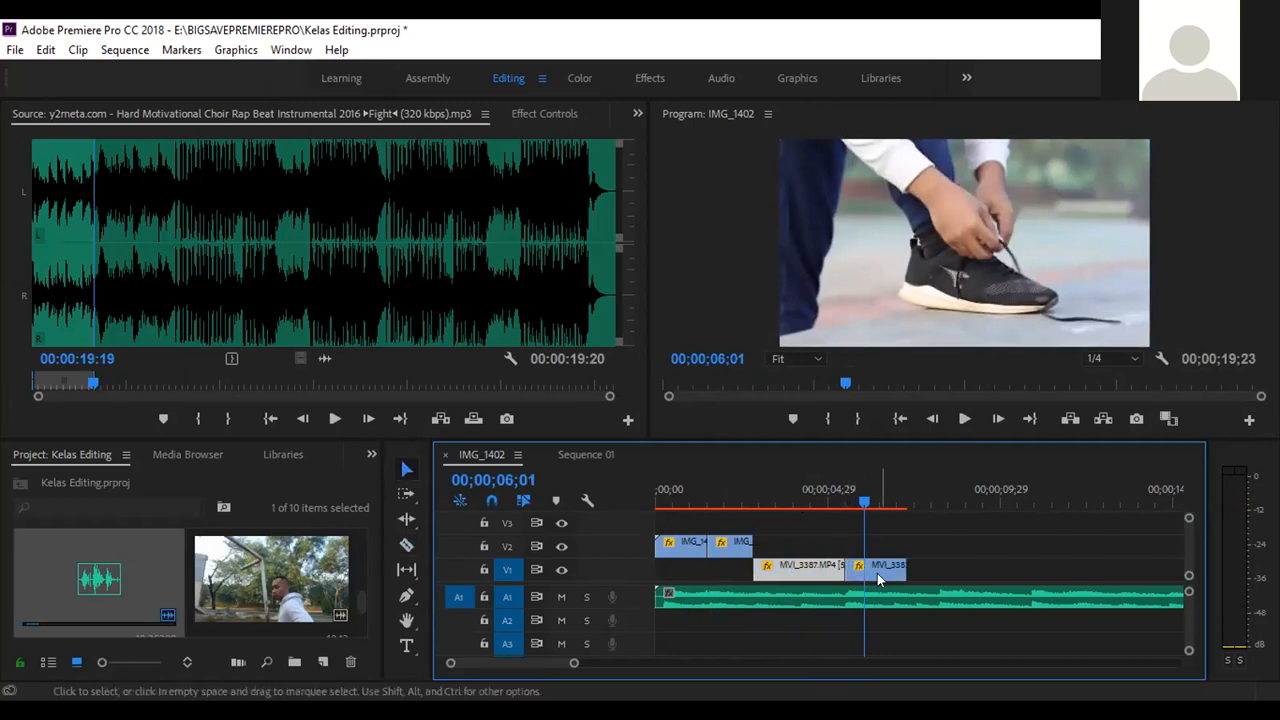
click(877, 573)
key(Delete)
Replay the second clip on V2 repeatedly from 00;00;01;15 to check its camera shake, ending at 00;00;02;07.
click(708, 488)
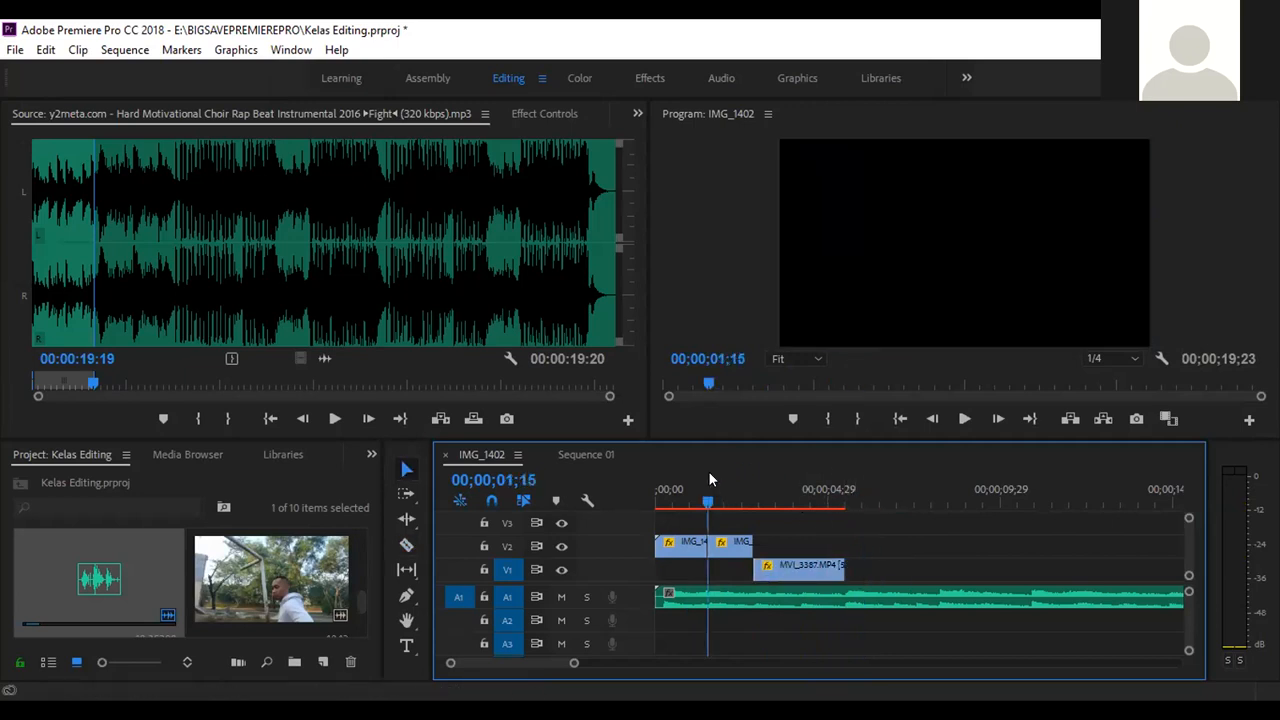
key(space)
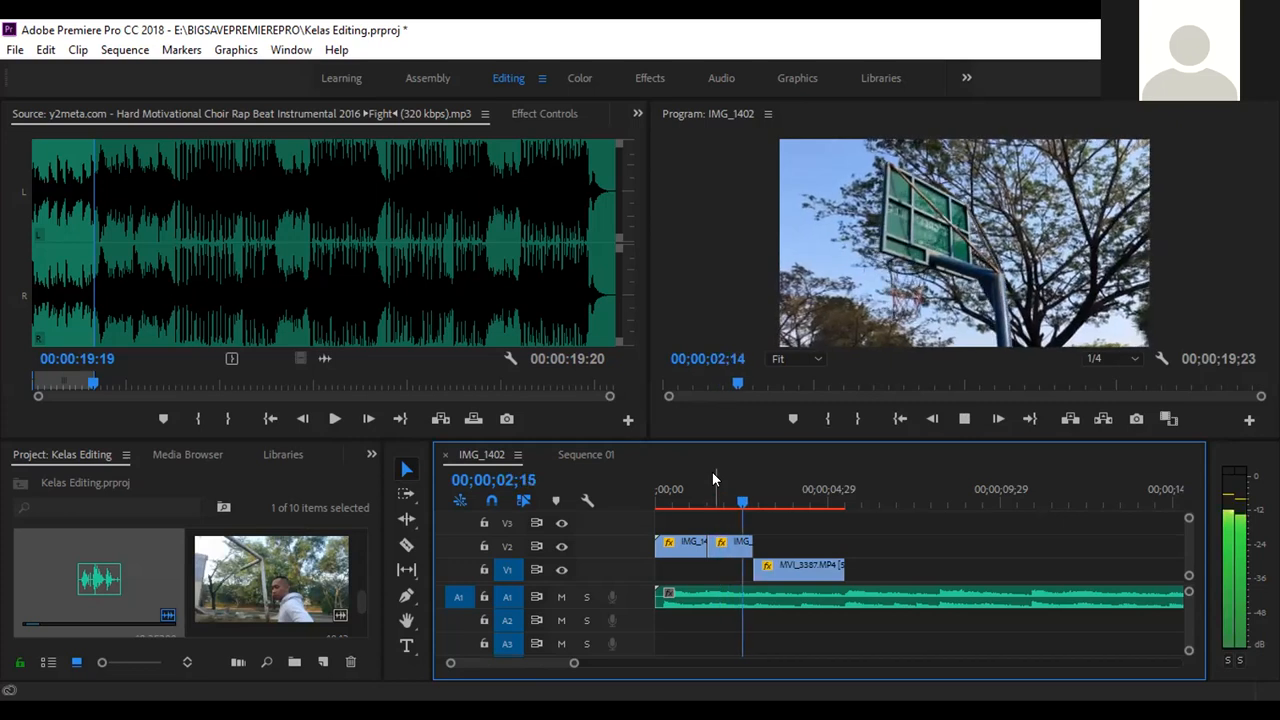
click(713, 475)
key(space)
click(709, 489)
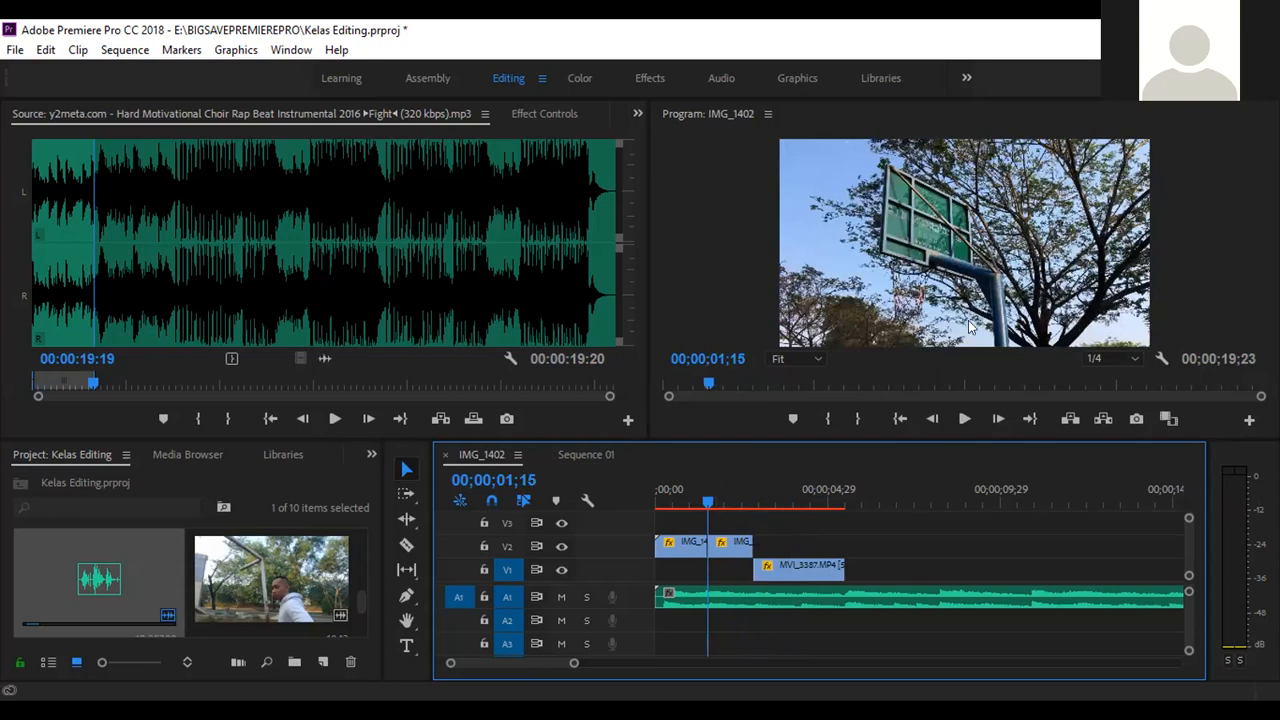
click(709, 501)
key(space)
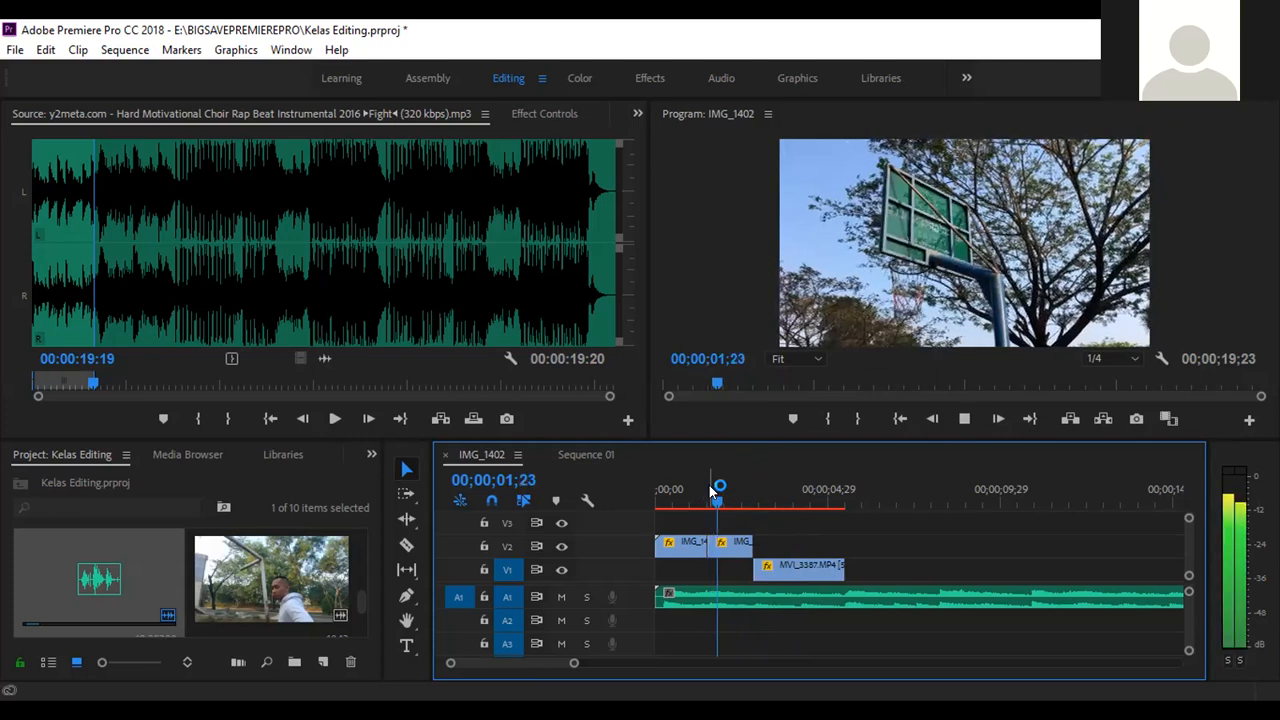
click(709, 488)
key(space)
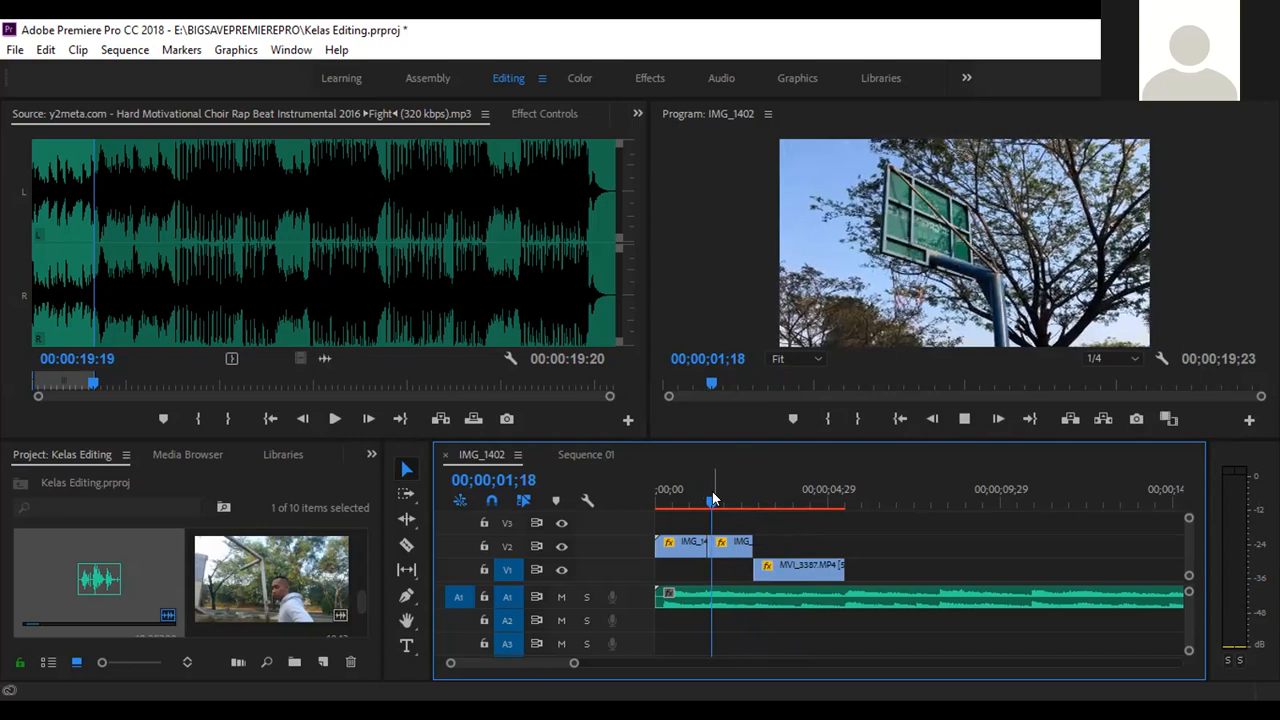
key(space)
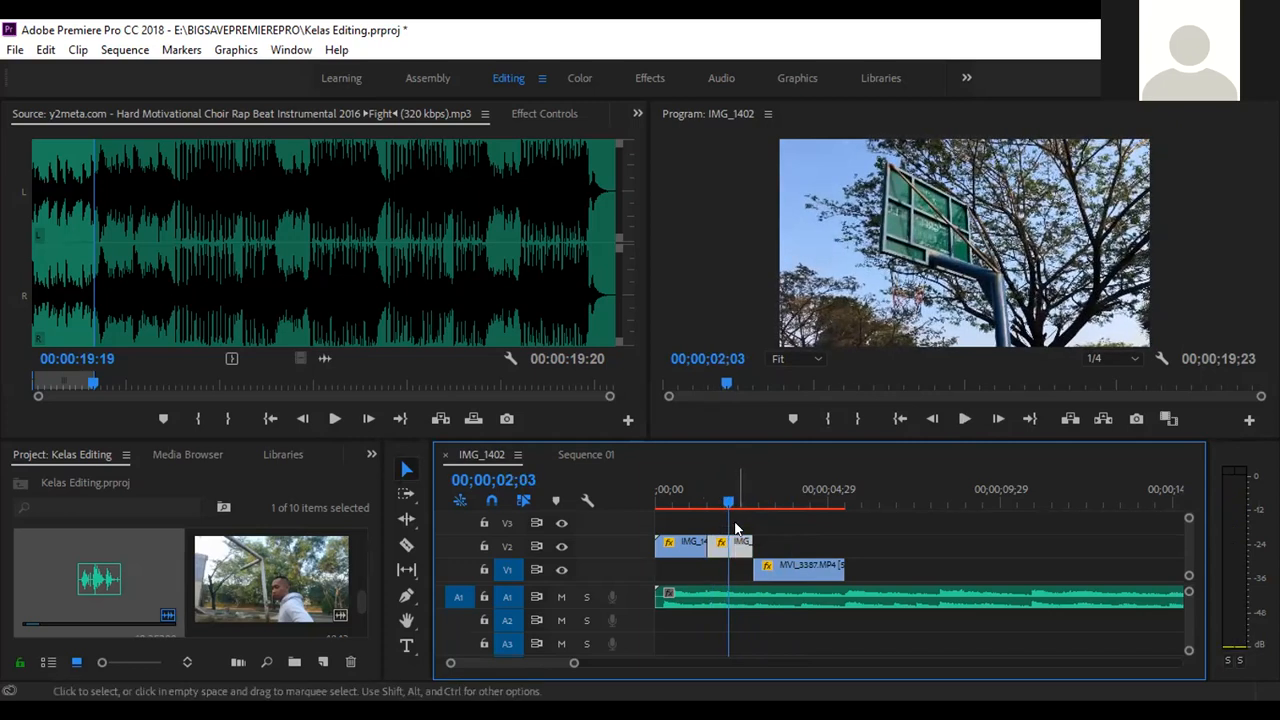
drag(729, 505, 733, 505)
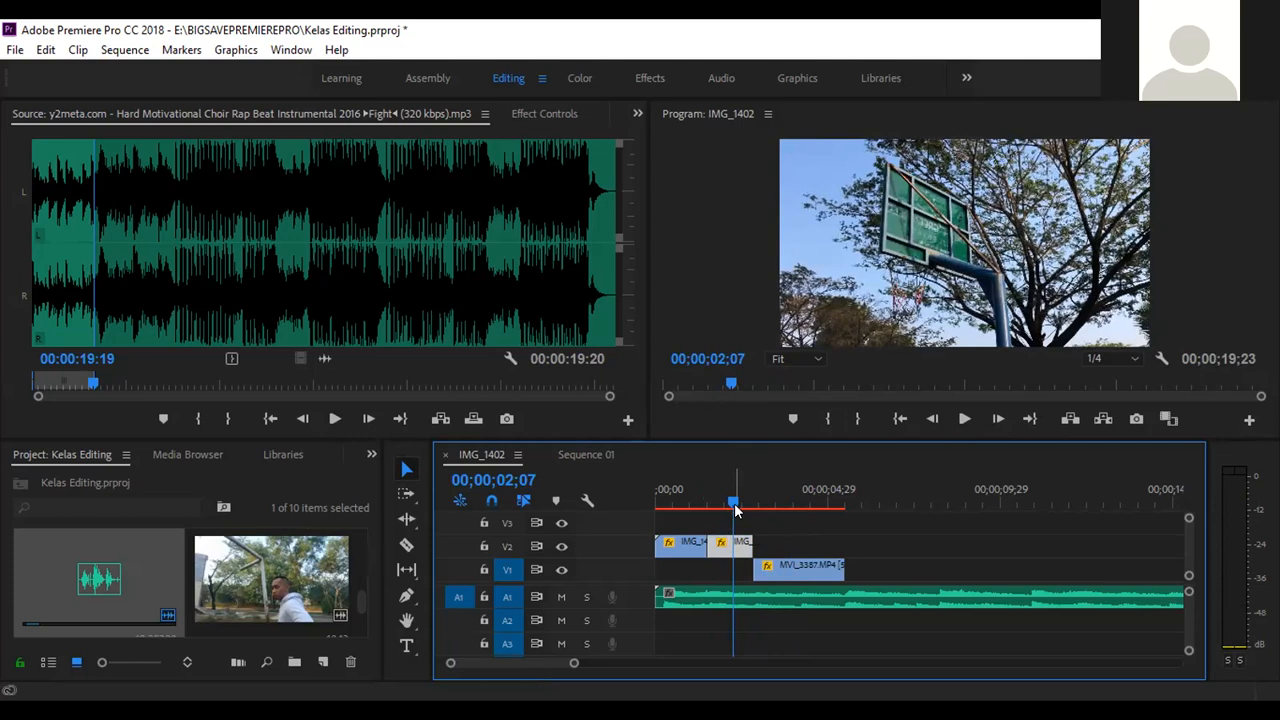
Search the effects for "warp stabi" and try to apply Warp Stabilizer to the second clip on V2.
click(370, 456)
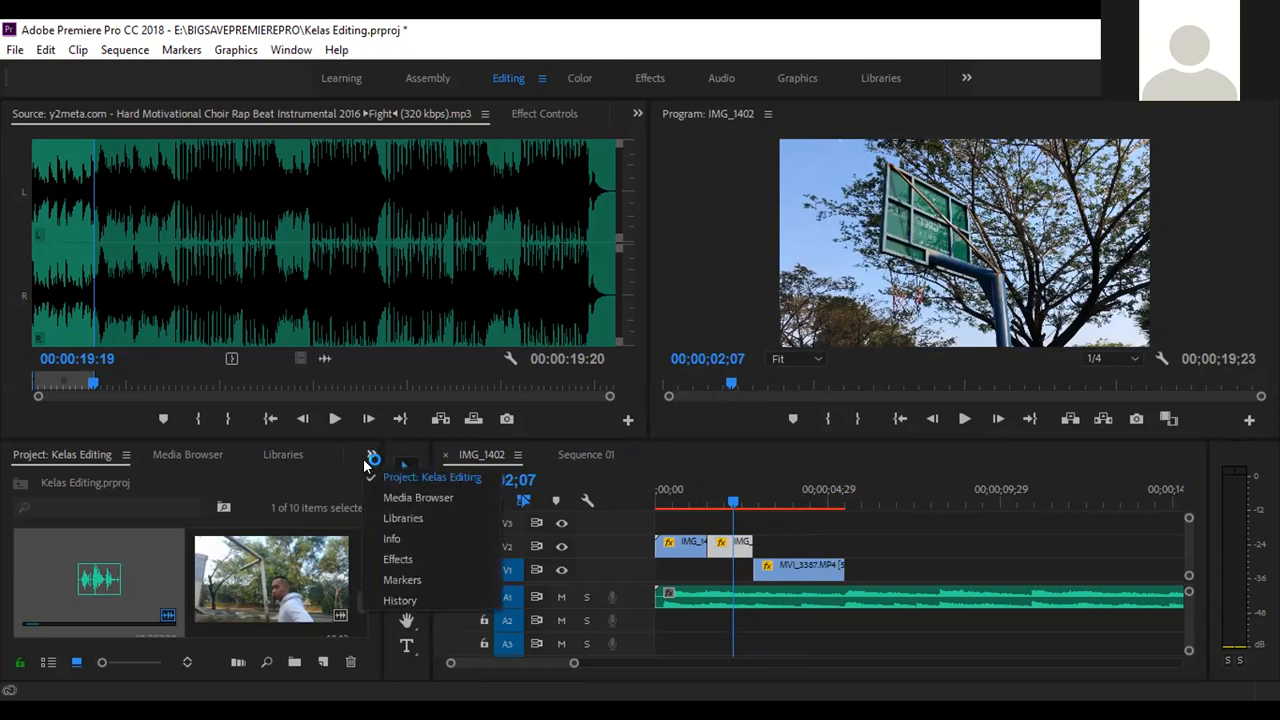
click(423, 561)
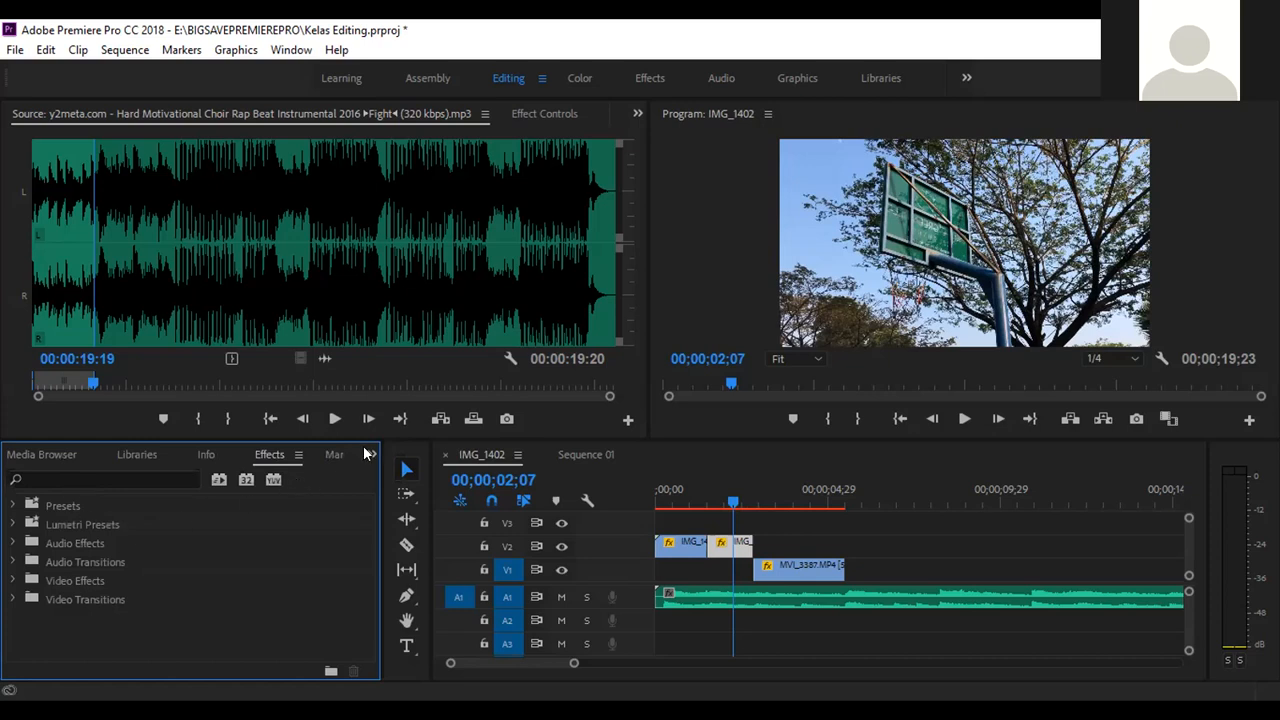
click(72, 477)
text(warp)
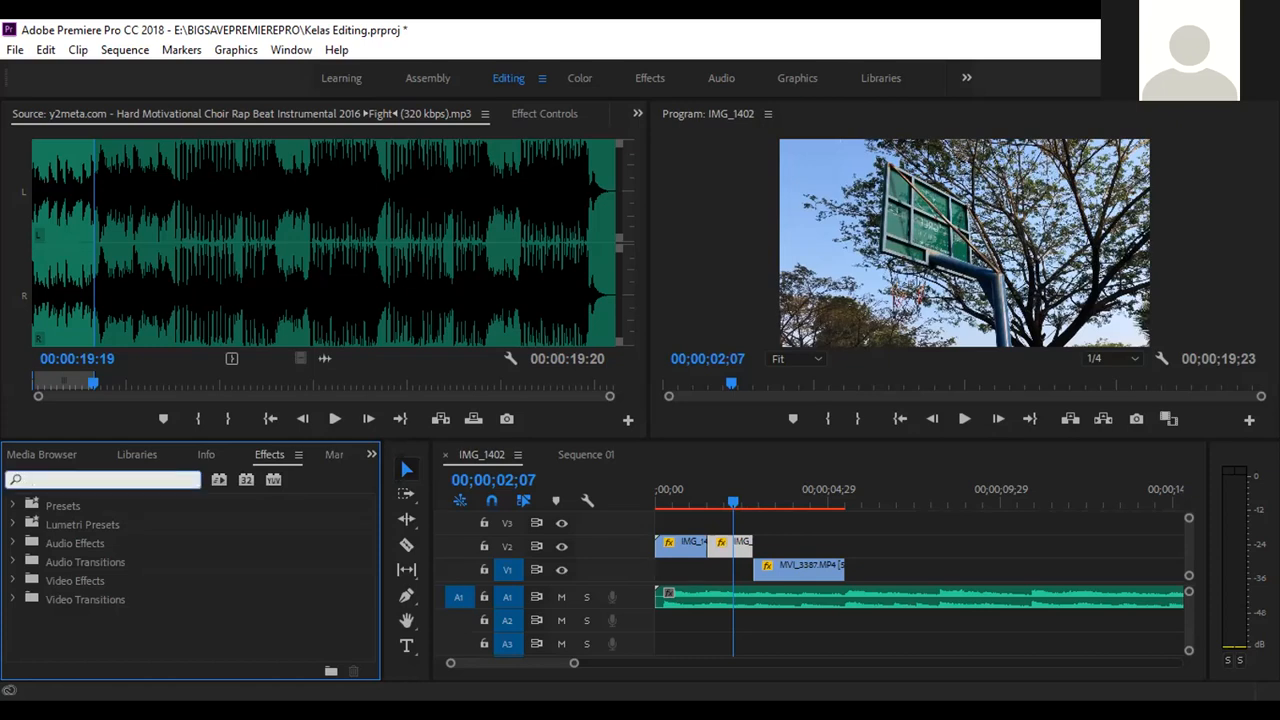
text( stabi)
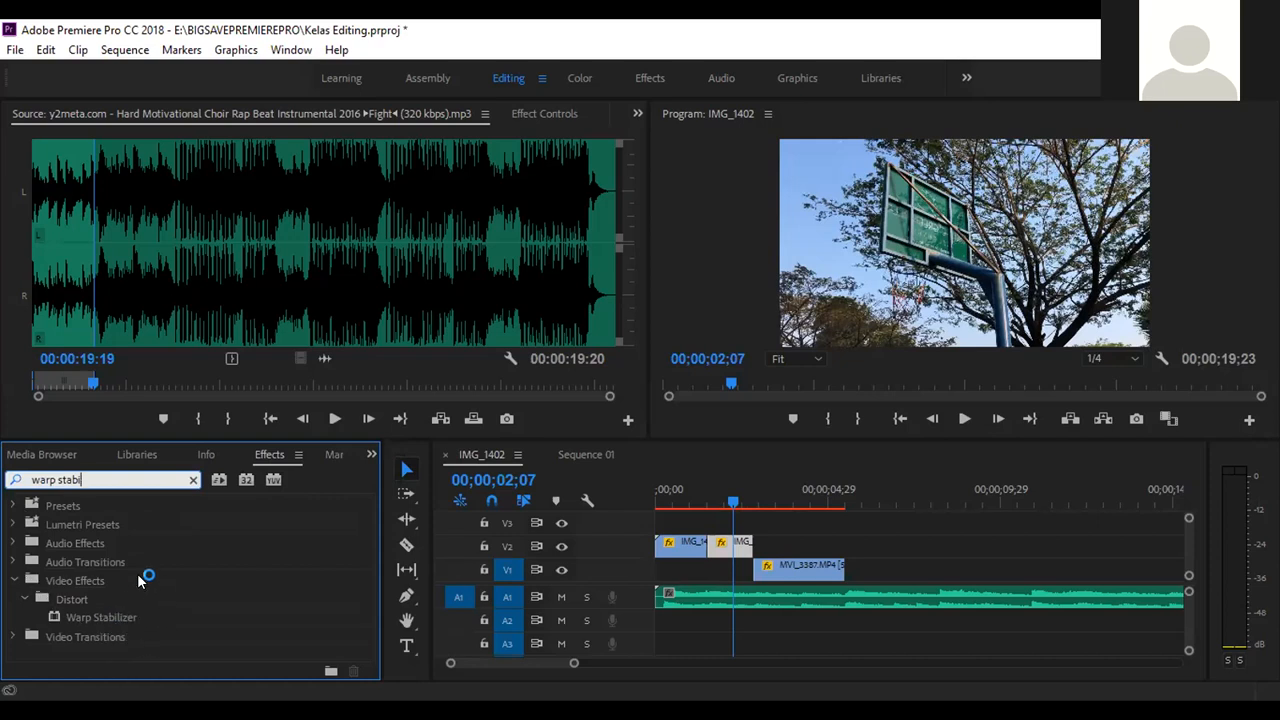
click(98, 617)
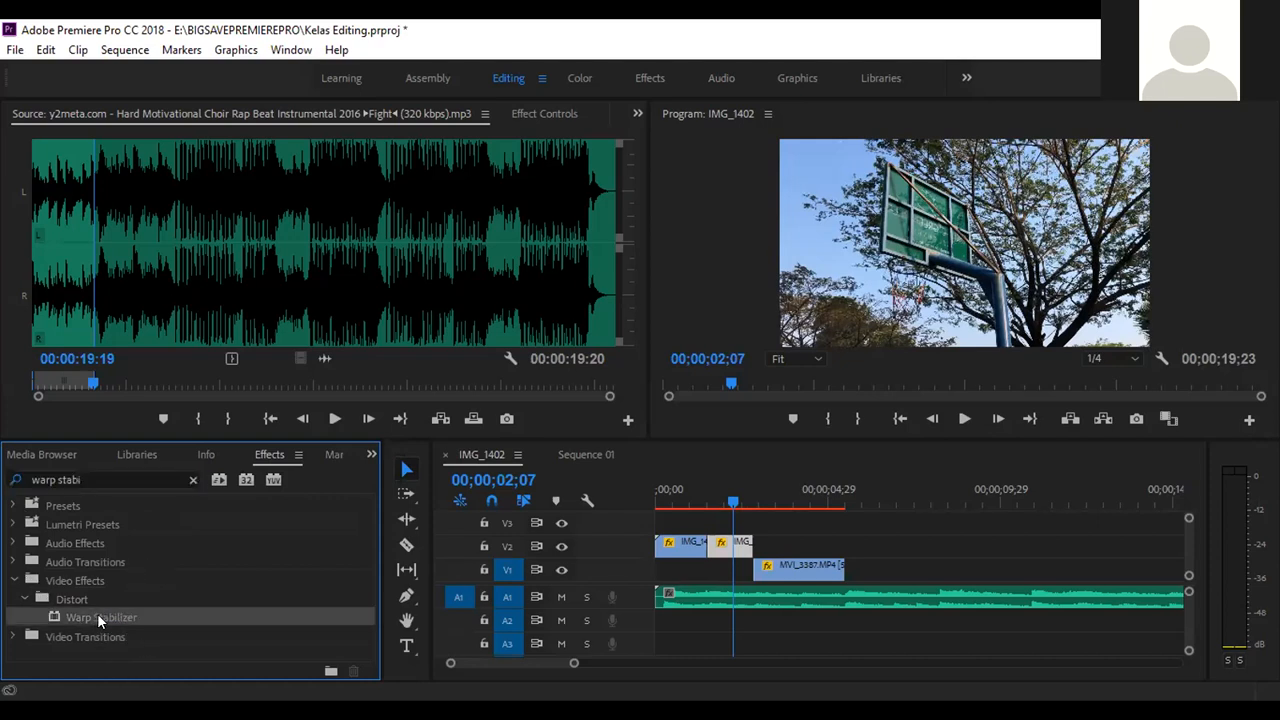
drag(98, 617, 734, 545)
Nest the second clip on V2 as a sequence named footage2.
click(737, 556)
right_click(737, 556)
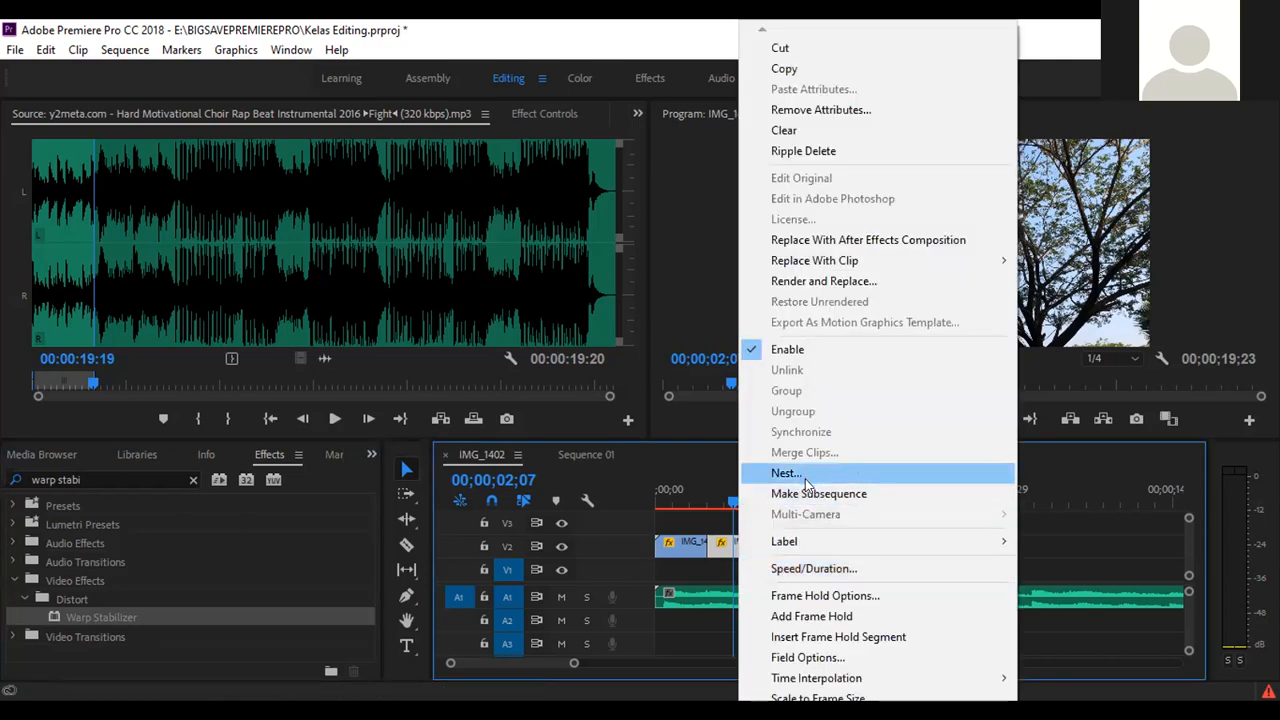
click(845, 475)
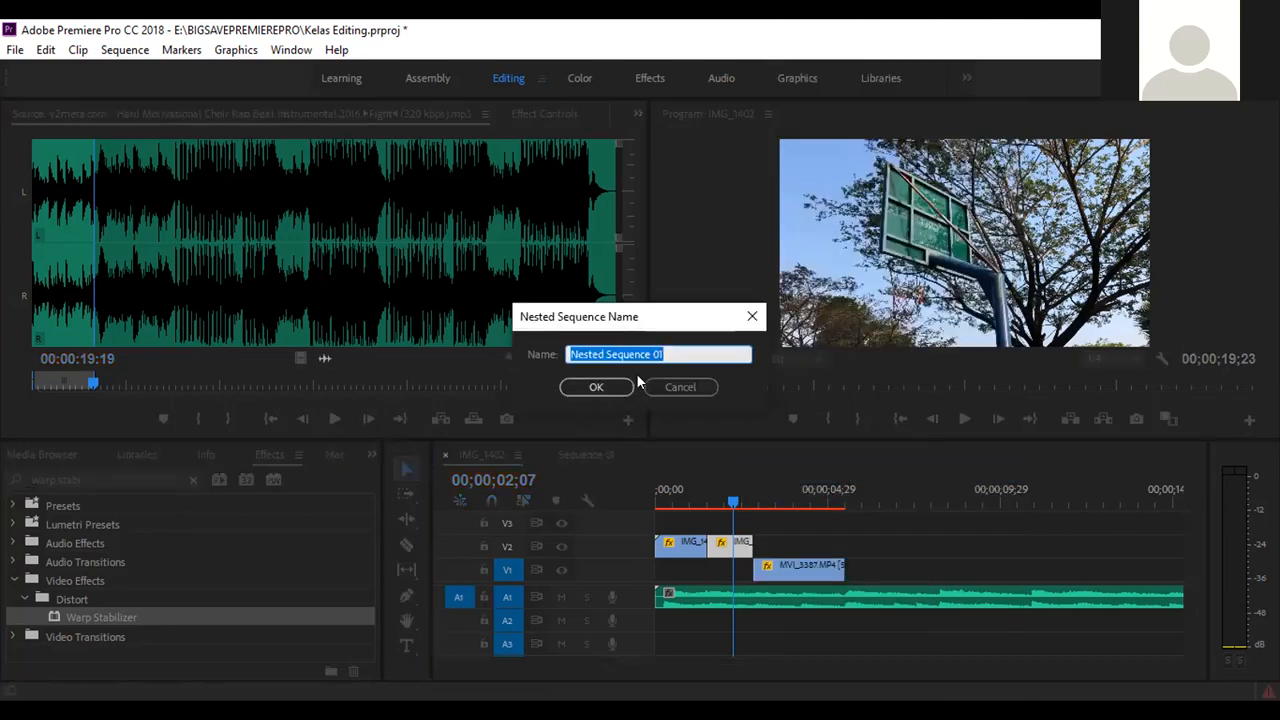
text(footage2)
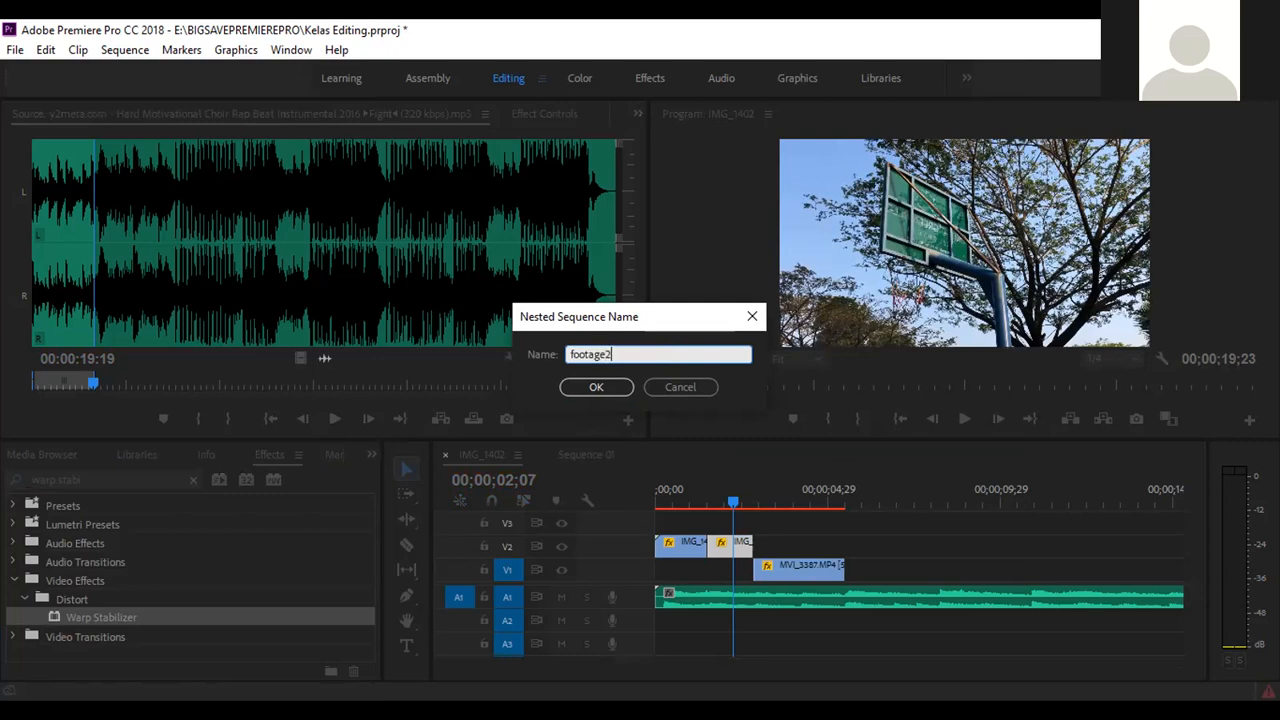
key(Return)
Apply Warp Stabilizer to the nested footage2 clip and view its analysis progress and stabilization settings.
click(109, 618)
drag(676, 500, 733, 546)
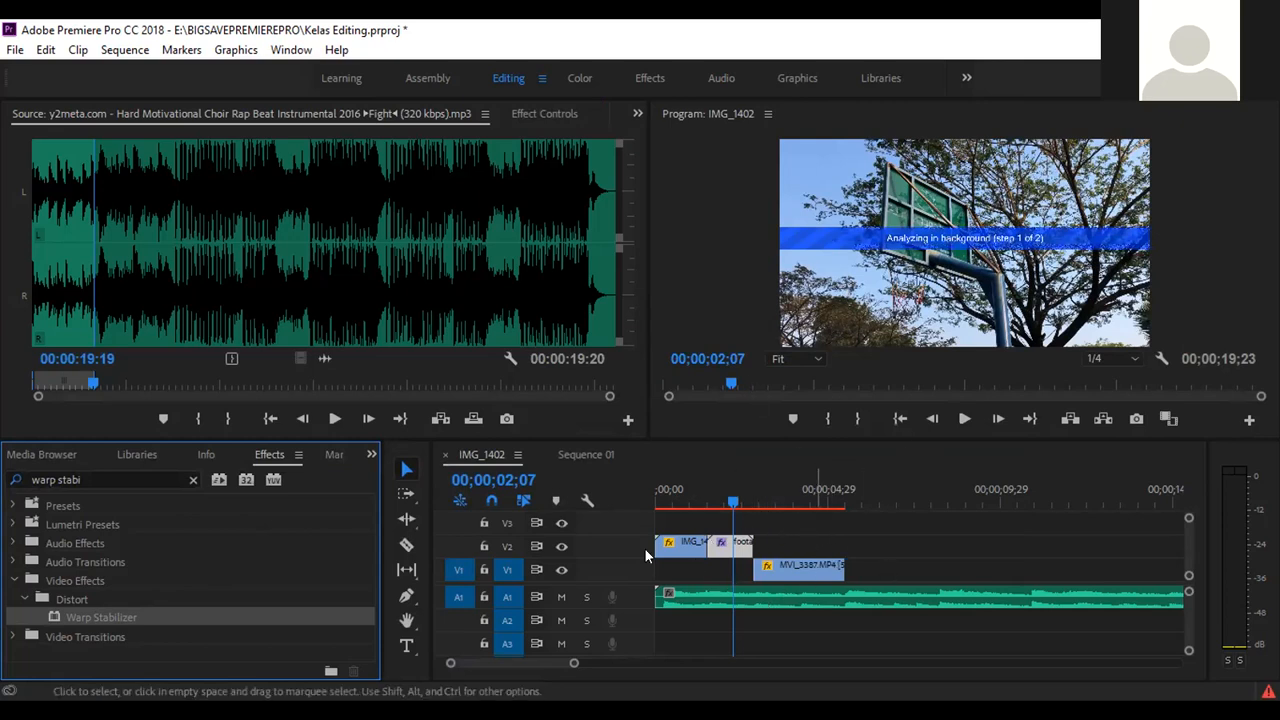
click(544, 113)
scroll(531, 349, down, 5)
scroll(532, 355, down, 3)
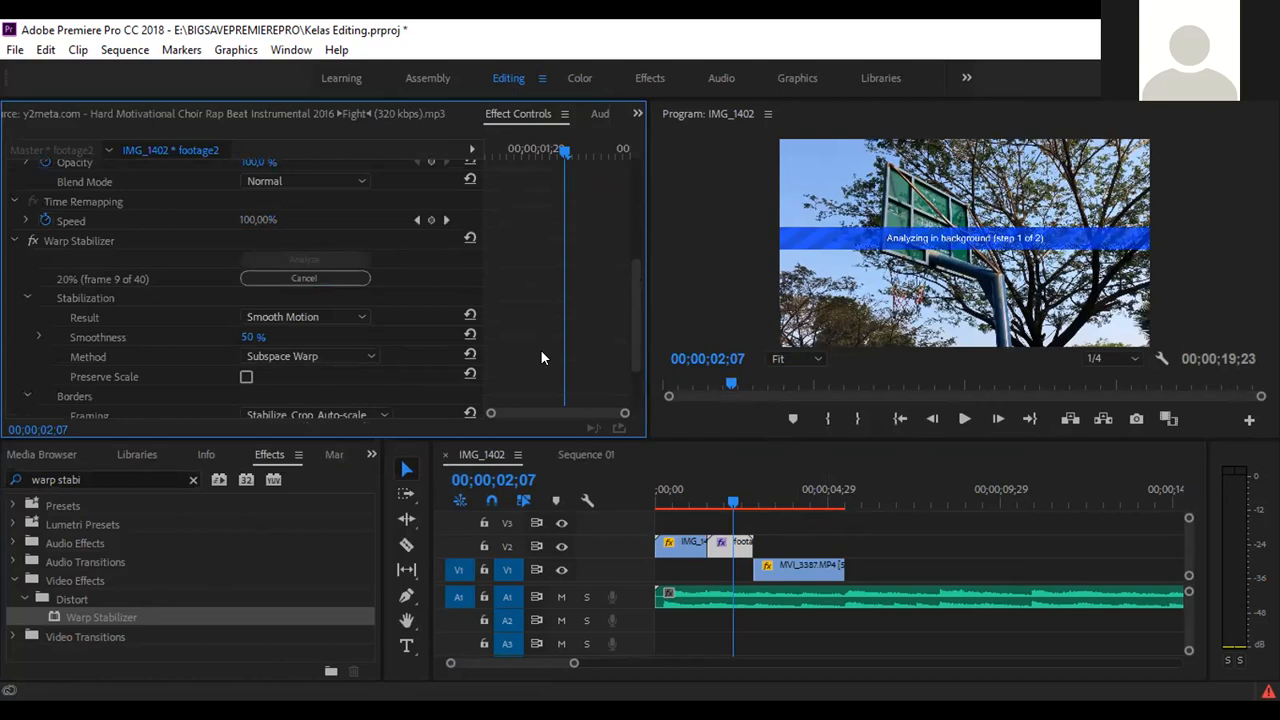
scroll(541, 357, up, 1)
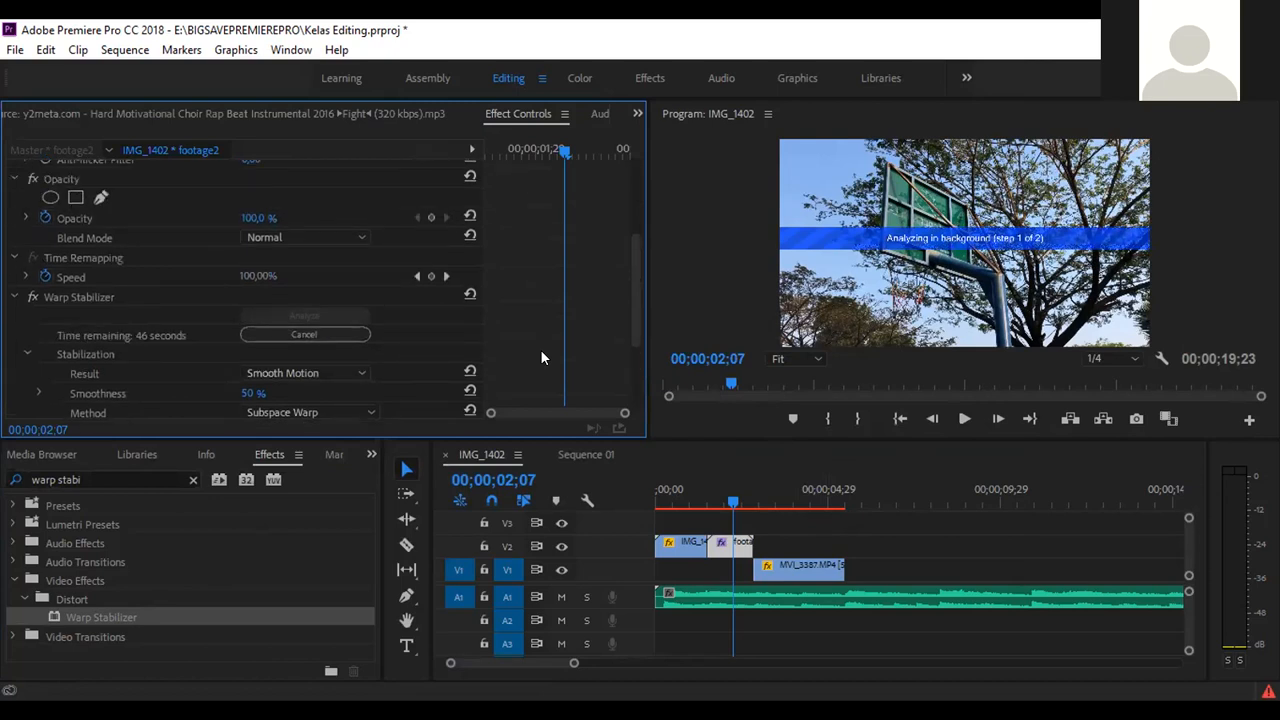
Examine the effect settings of the first IMG_1402.MOV clip and of the MVI_3387.MP4 clip.
click(682, 500)
click(688, 544)
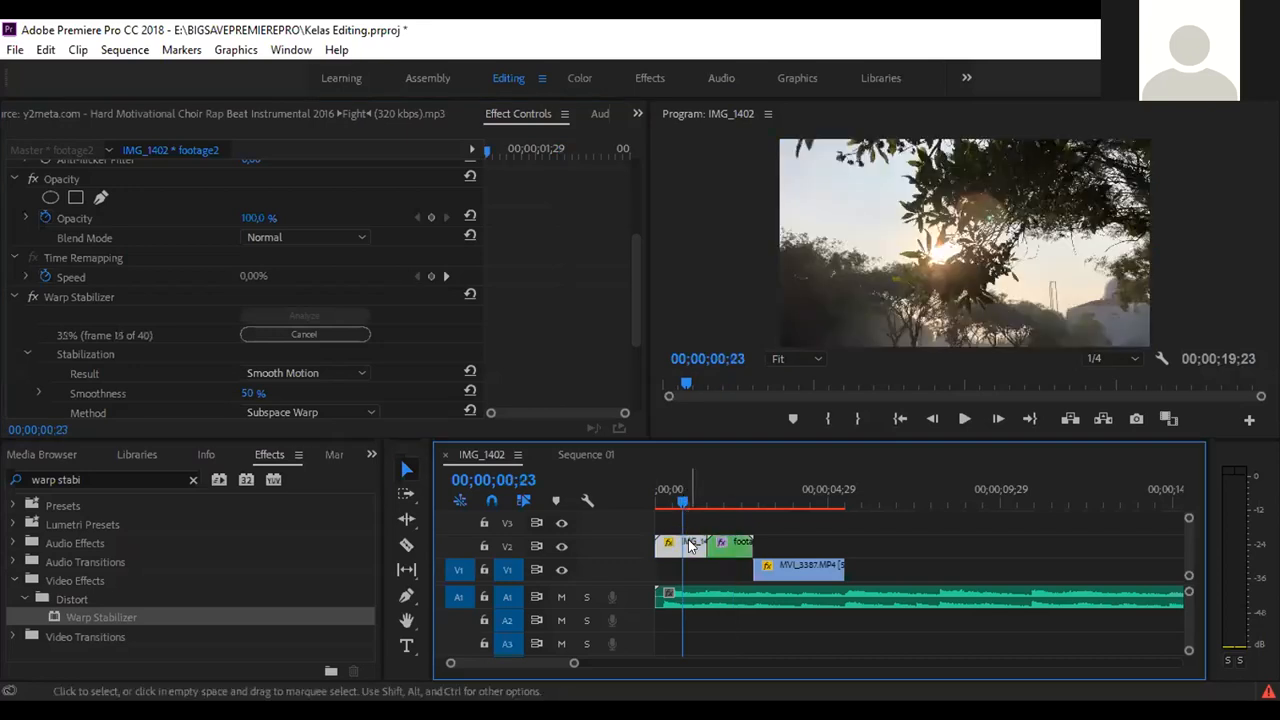
click(787, 495)
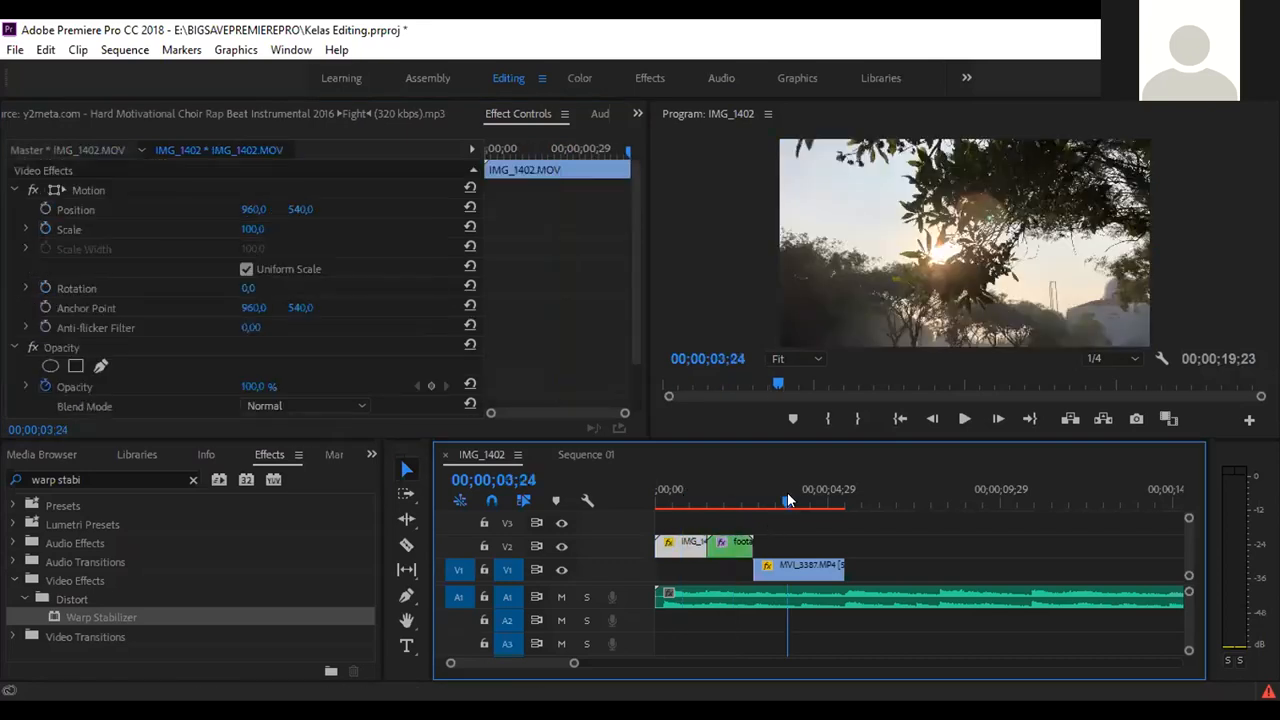
click(803, 567)
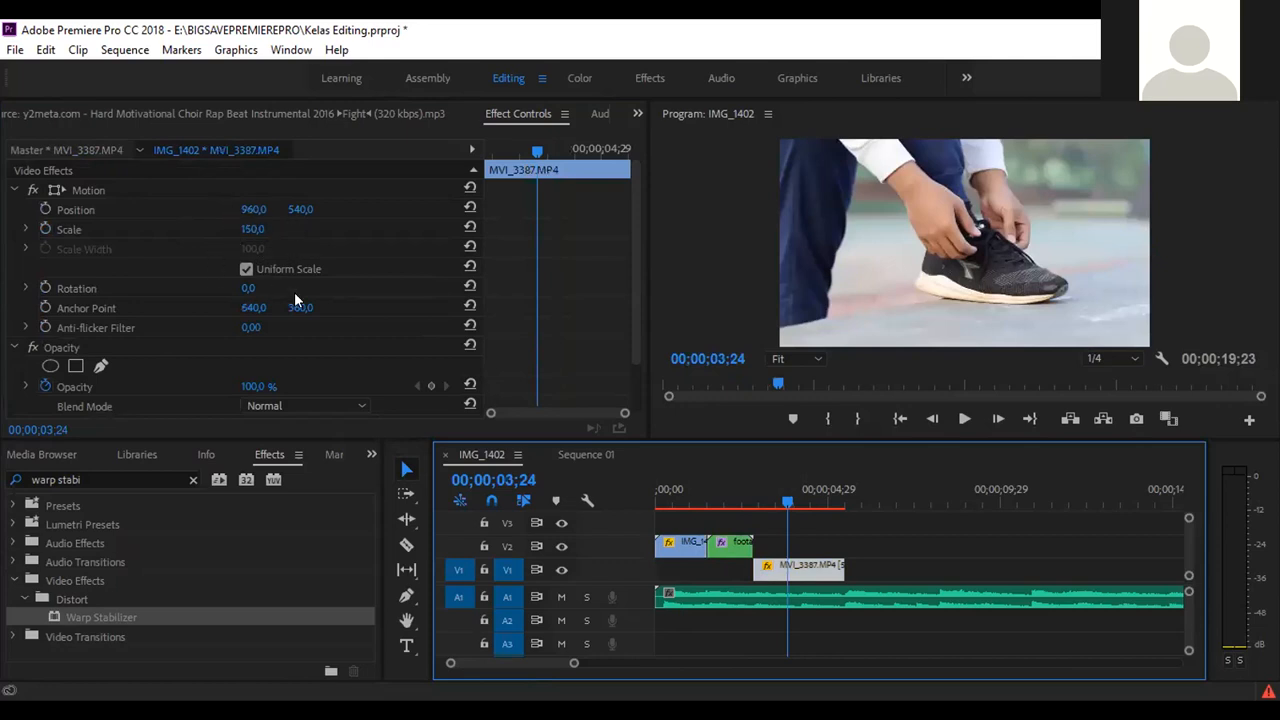
scroll(454, 335, down, 2)
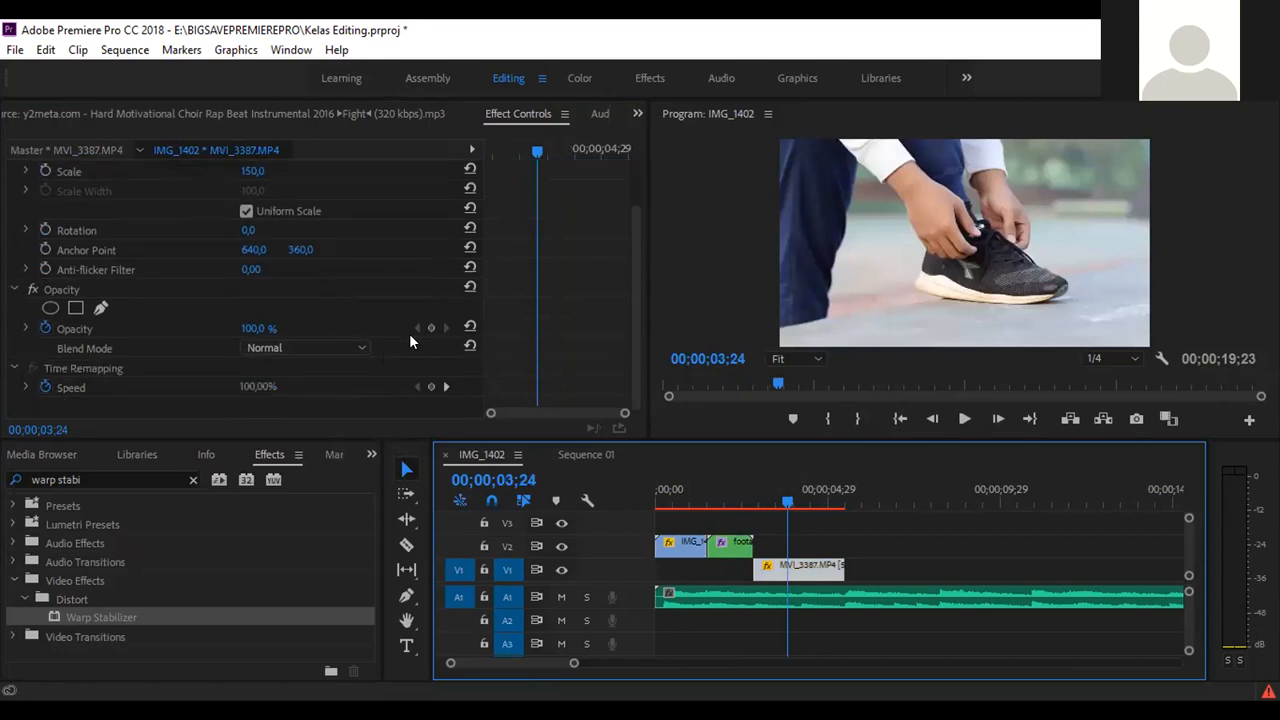
scroll(438, 298, up, 2)
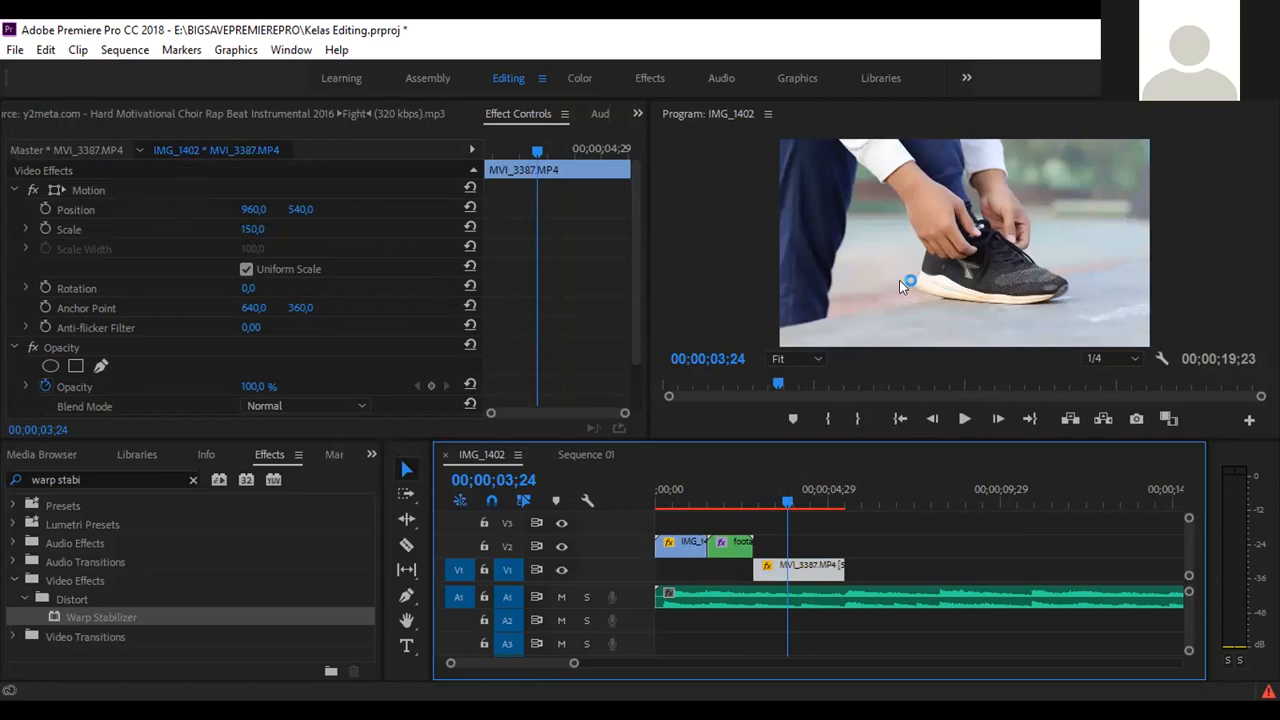
Try adjusting the scale of the MVI_3387.MP4 clip on V1 and set it back to 150.
click(252, 229)
text(150)
key(Return)
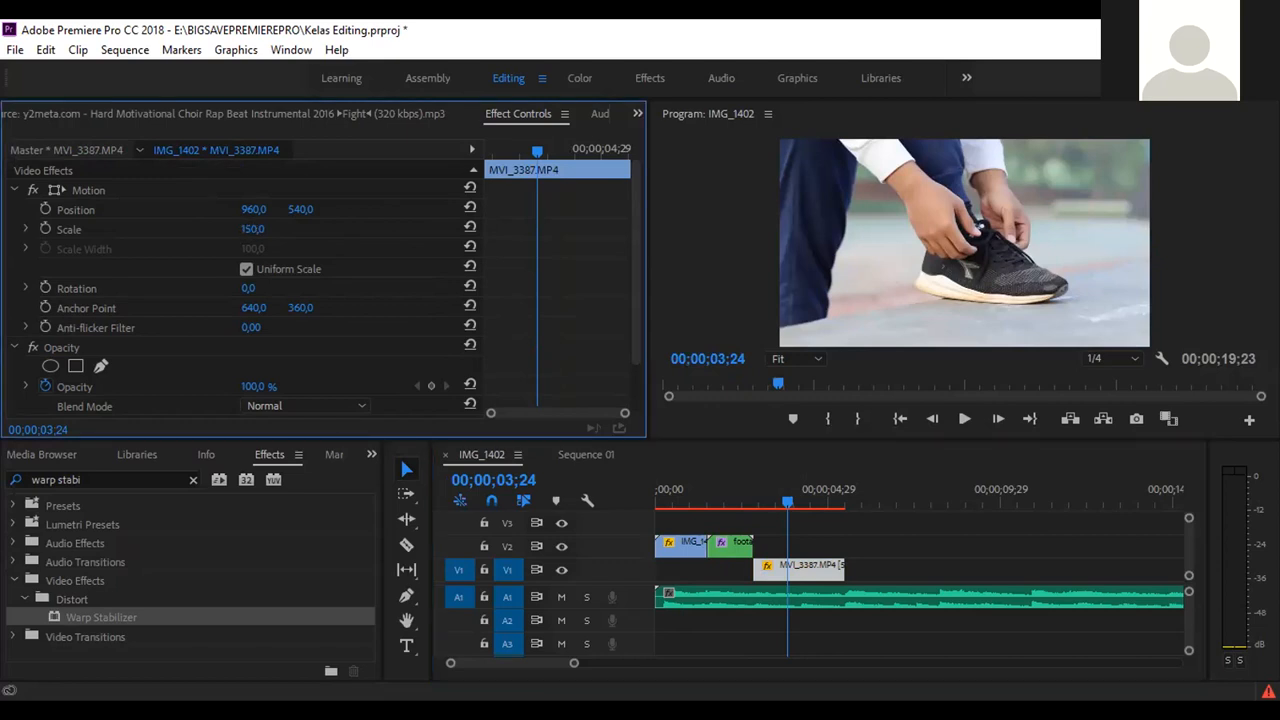
mouse_move(252, 229)
mouse_down()
mouse_move(289, 229)
mouse_move(261, 228)
mouse_up()
click(258, 228)
text(150)
key(Return)
drag(252, 209, 305, 209)
Check the Warp Stabilizer status of the footage2 clip and scrub through it back to 00;00;01;20.
drag(737, 491, 720, 508)
click(735, 545)
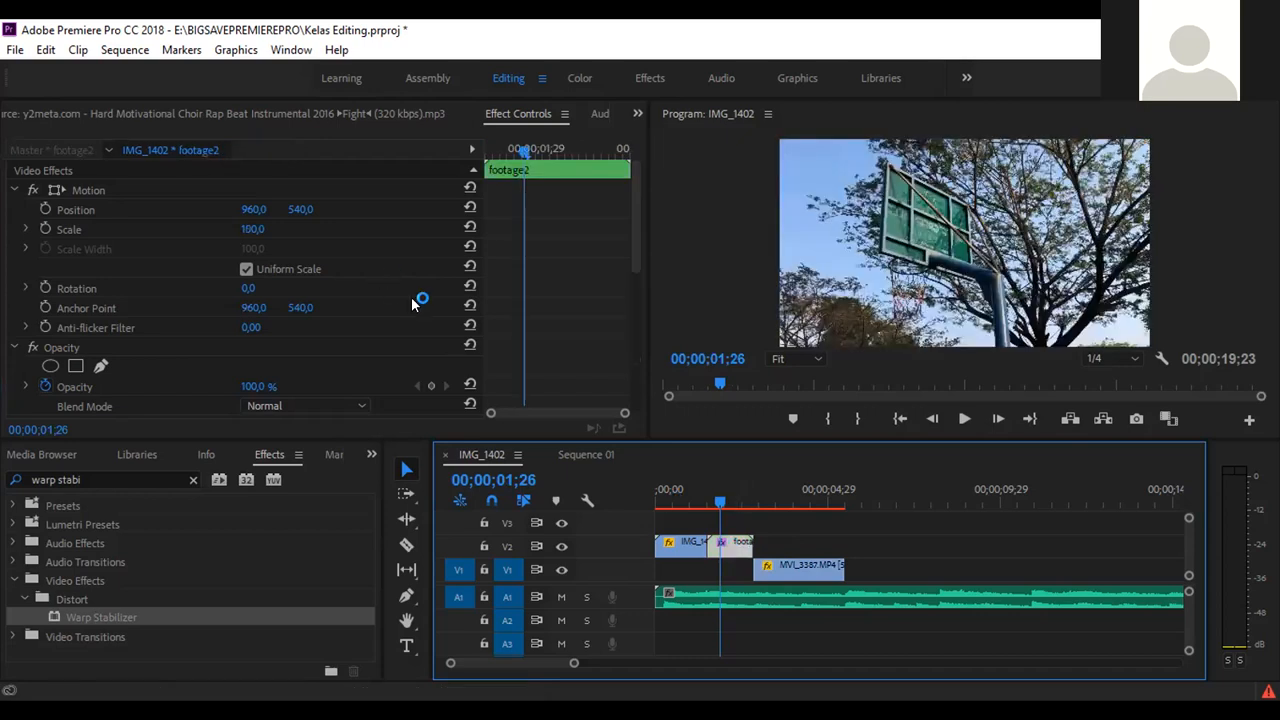
scroll(550, 335, down, 5)
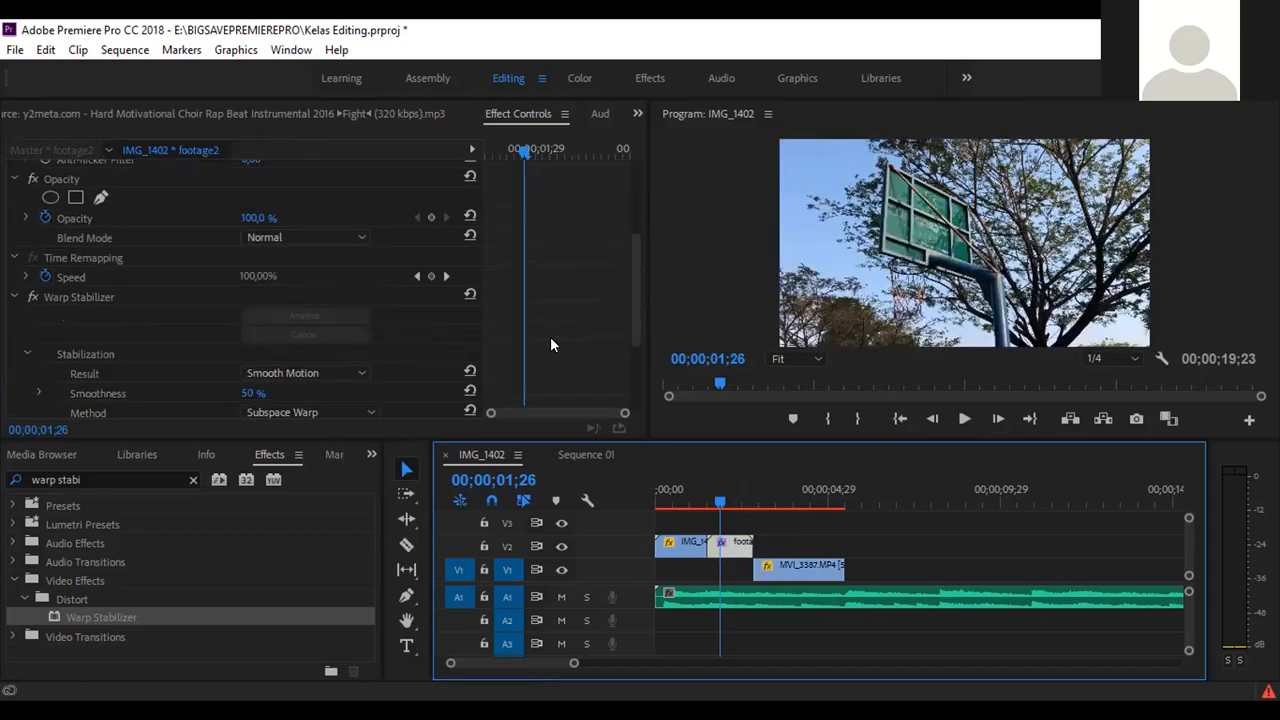
drag(735, 500, 714, 502)
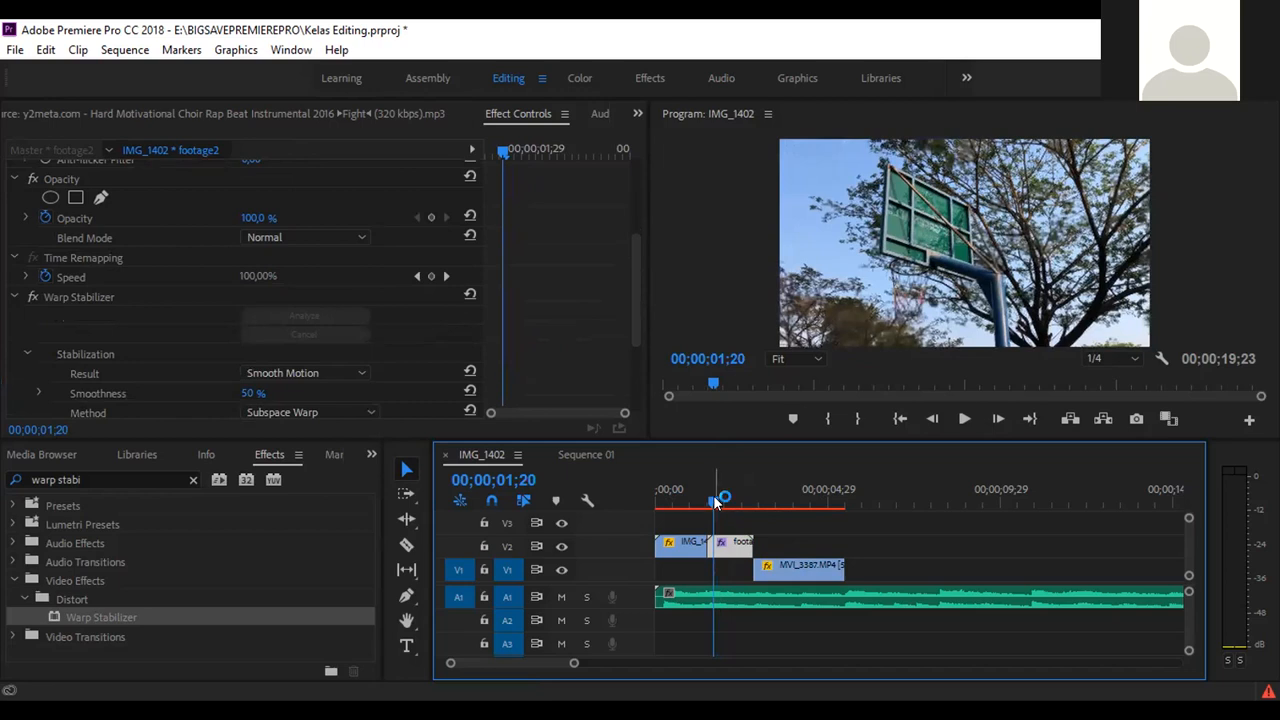
Play the IMG_1402 sequence from the footage2 clip and return the playhead to 00;00;01;12.
key(space)
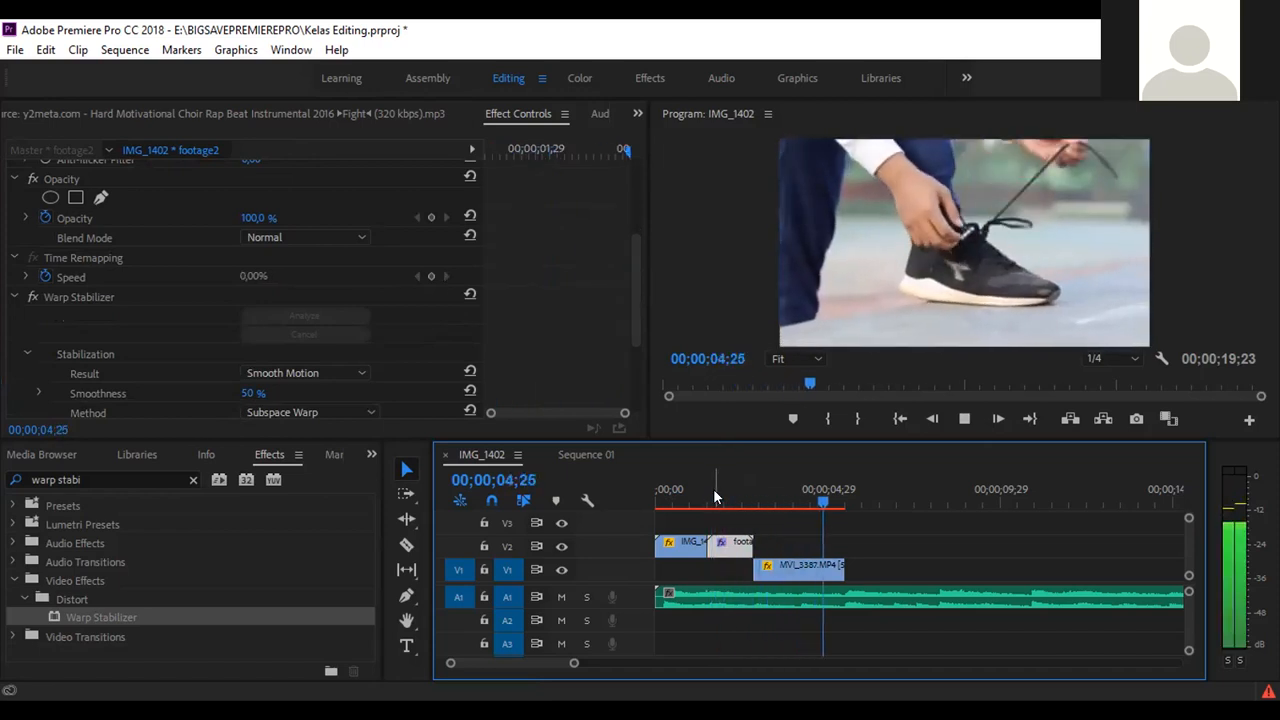
click(696, 490)
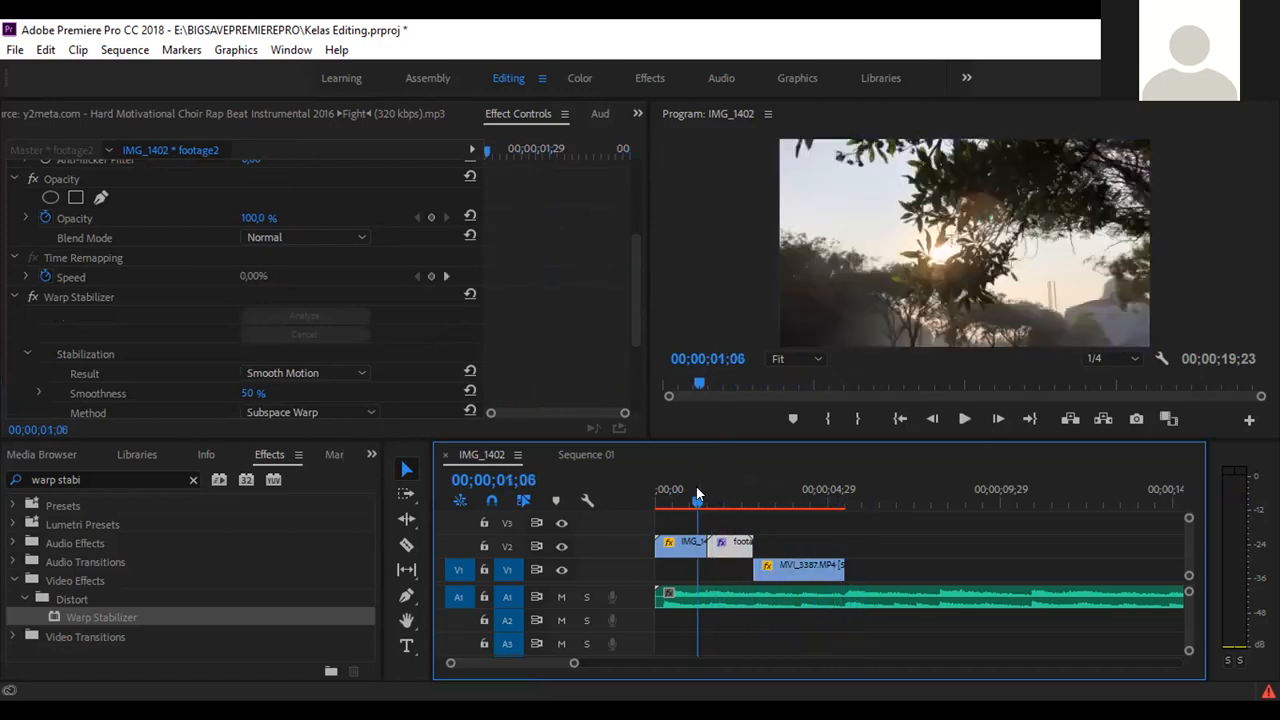
click(703, 490)
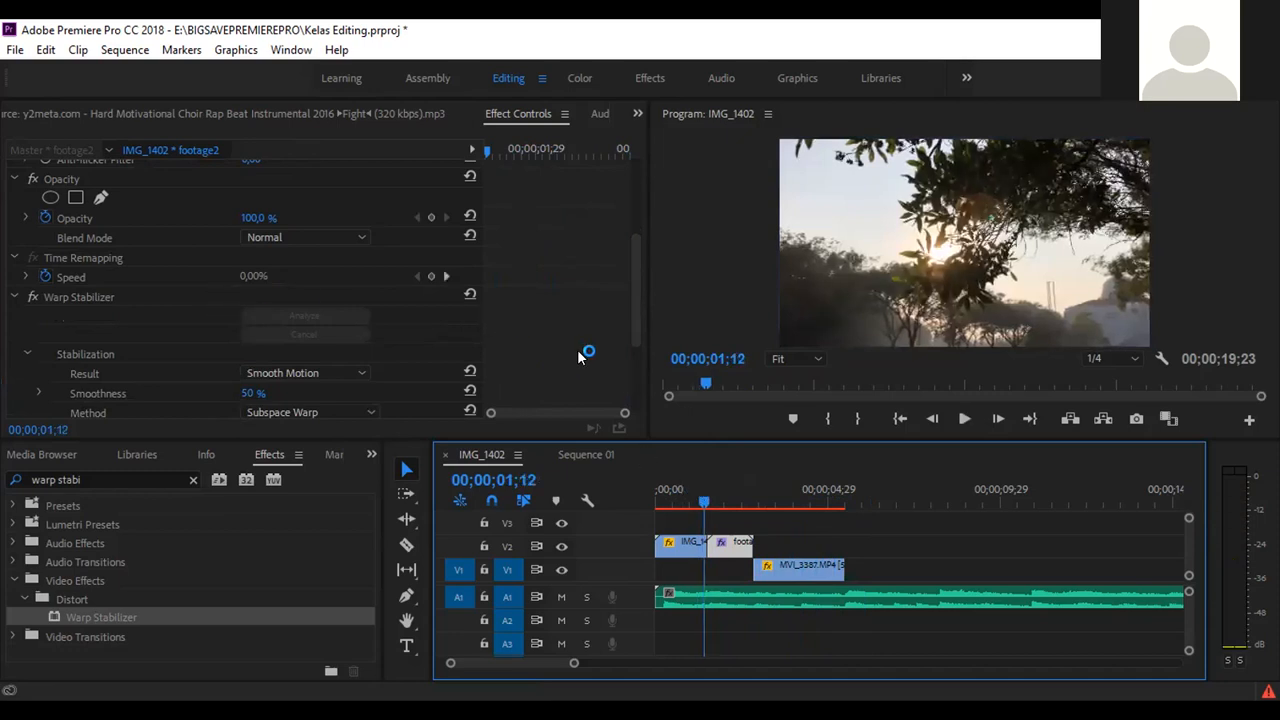
Clear the effects search and browse the Video Transitions categories.
click(14, 580)
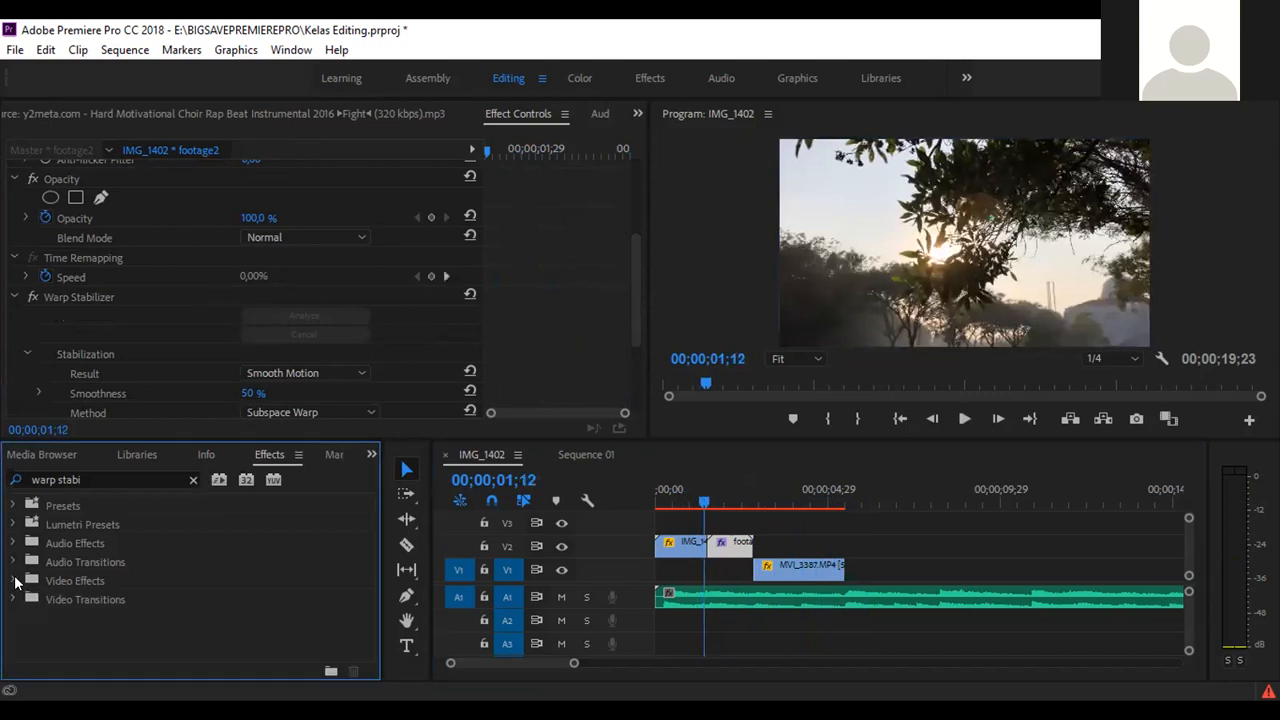
click(190, 481)
click(14, 600)
scroll(205, 560, down, 2)
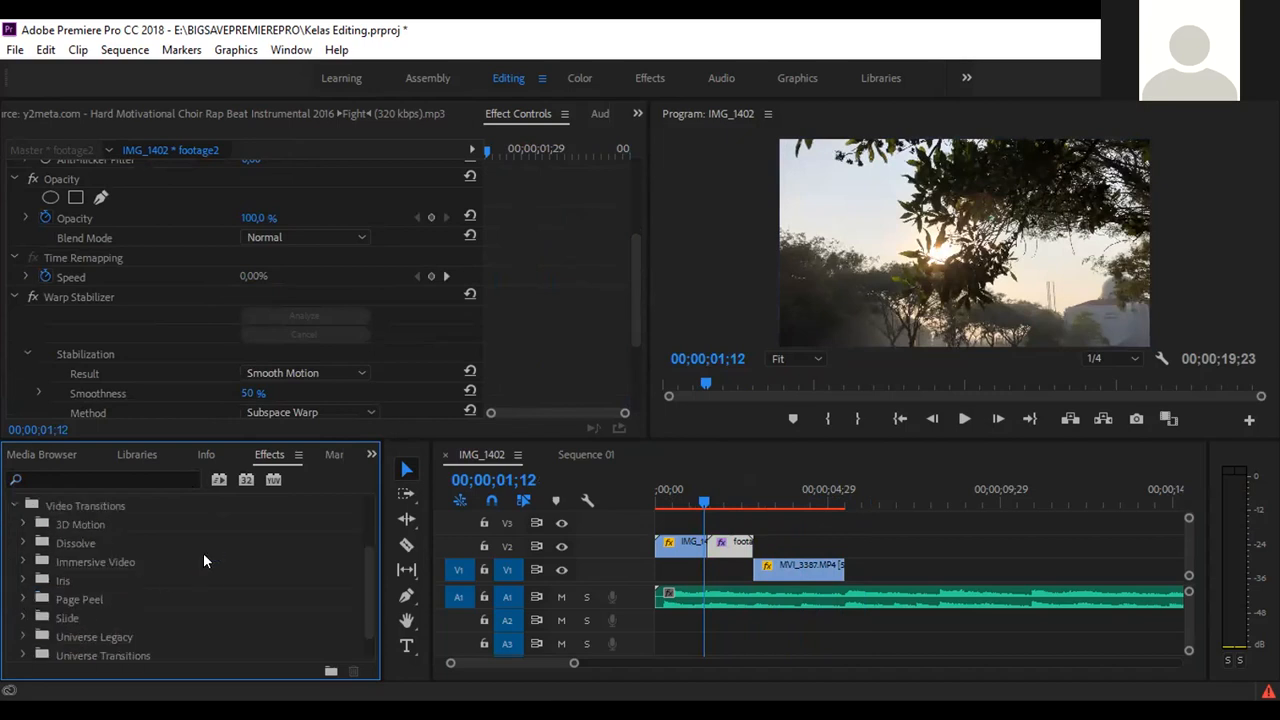
scroll(203, 560, down, 1)
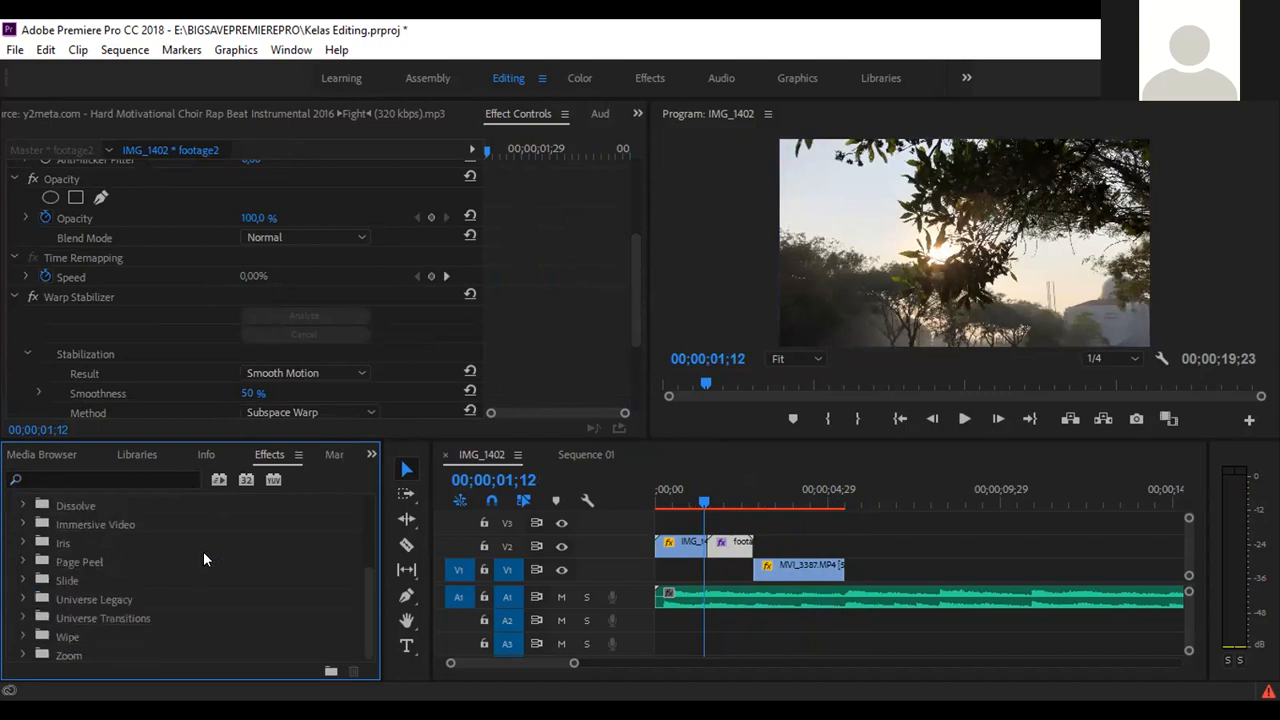
Add the Slide video transition at the cut between the IMG_1402.MOV and footage2 clips on V2.
click(23, 580)
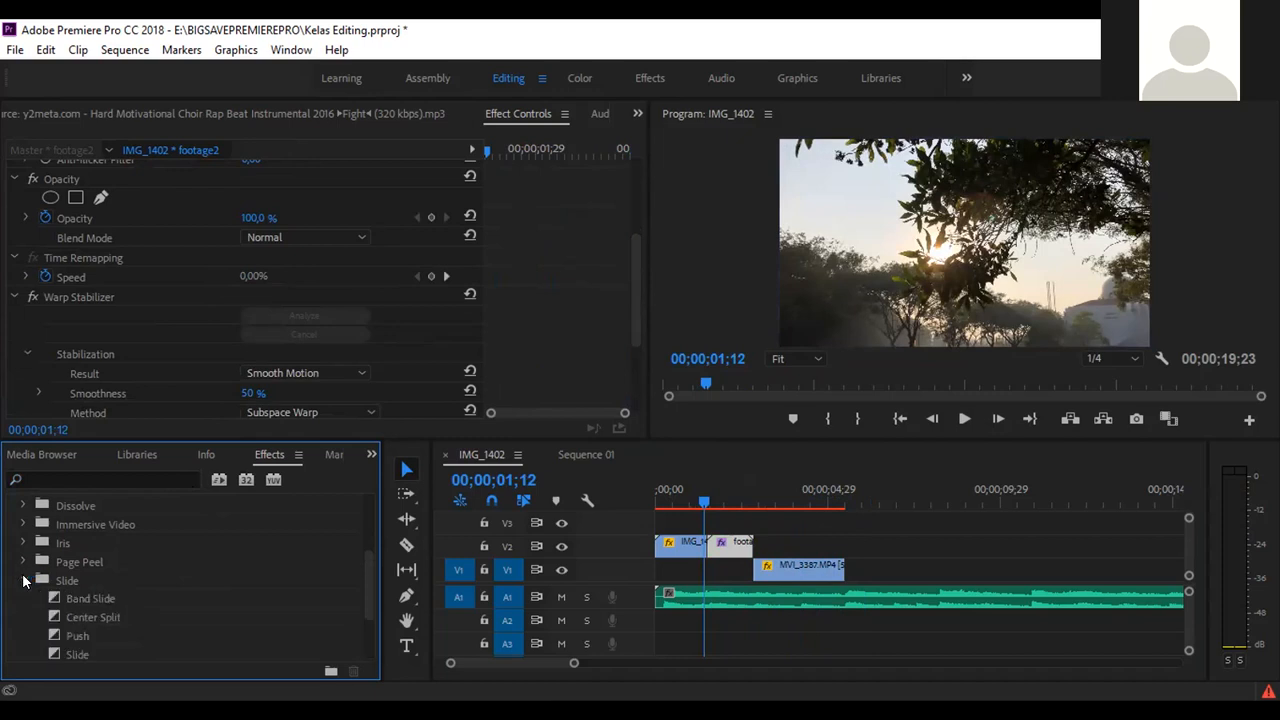
scroll(89, 621, down, 1)
click(84, 618)
drag(84, 618, 700, 546)
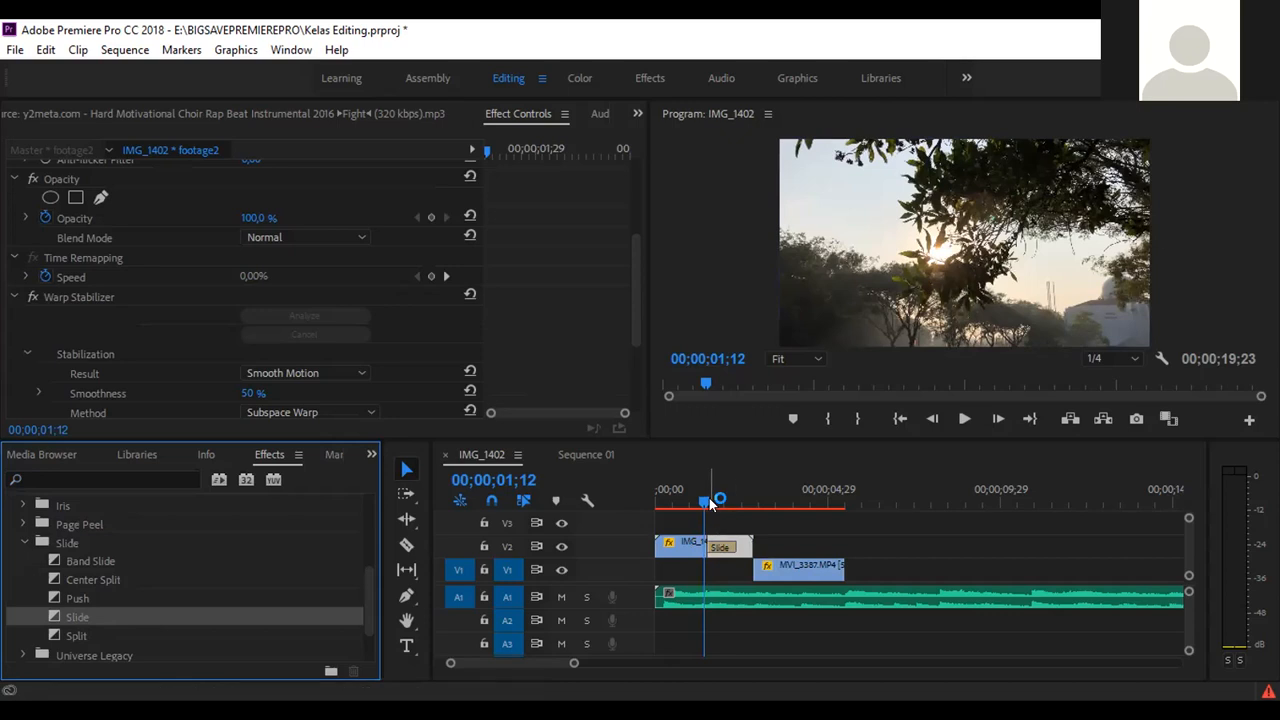
Preview the Slide transition by playing the sequence from just before the cut into footage2.
click(698, 505)
key(space)
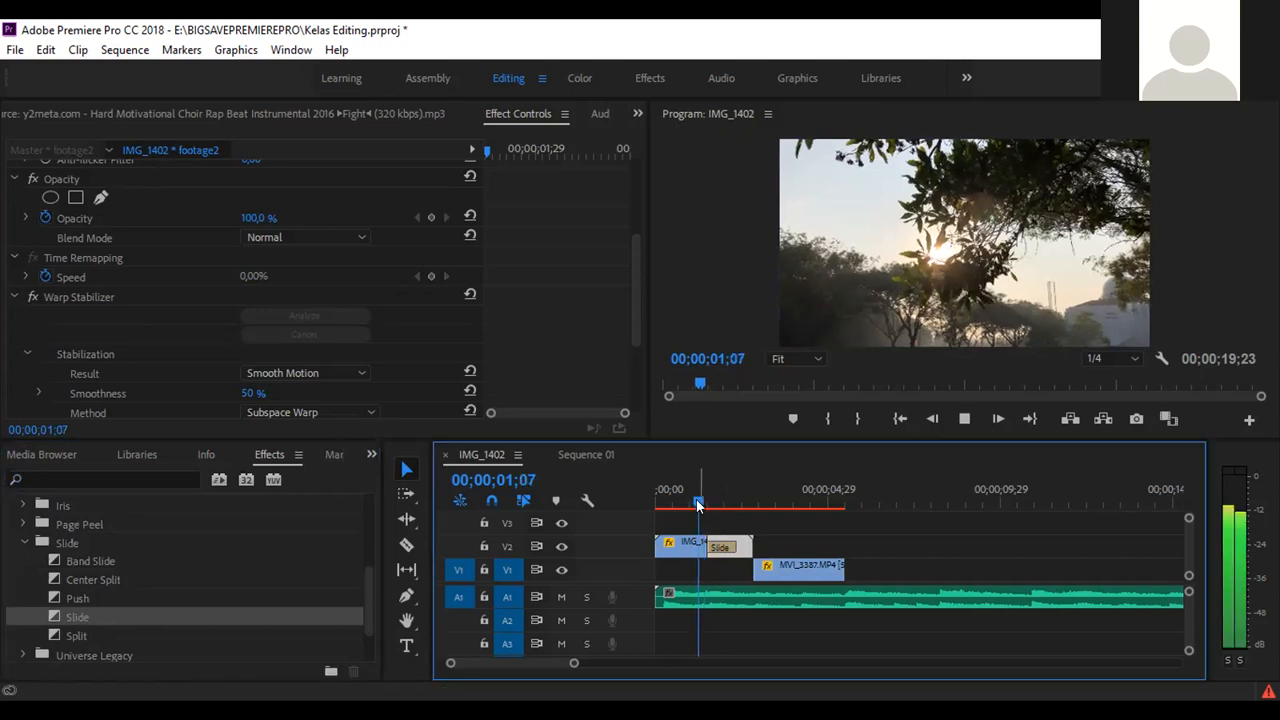
key(space)
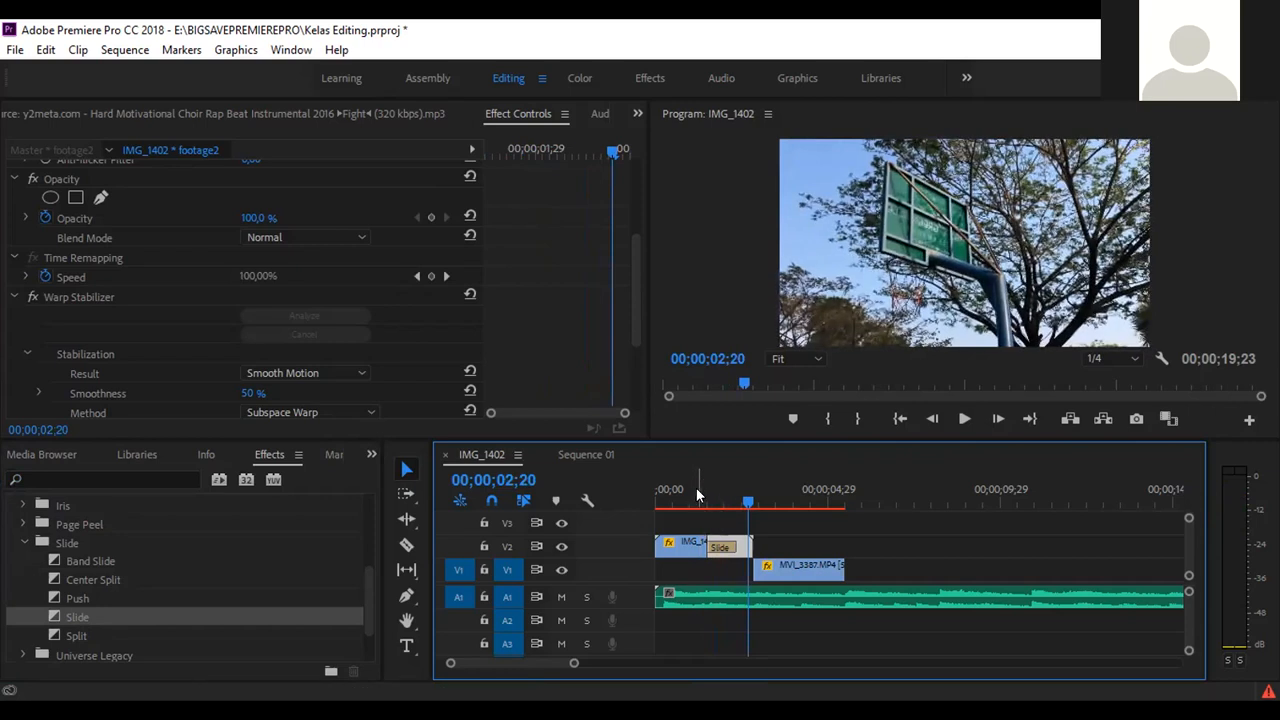
Select the Slide transition on V2, replay it from 00;00;01;06 and delete it.
click(722, 545)
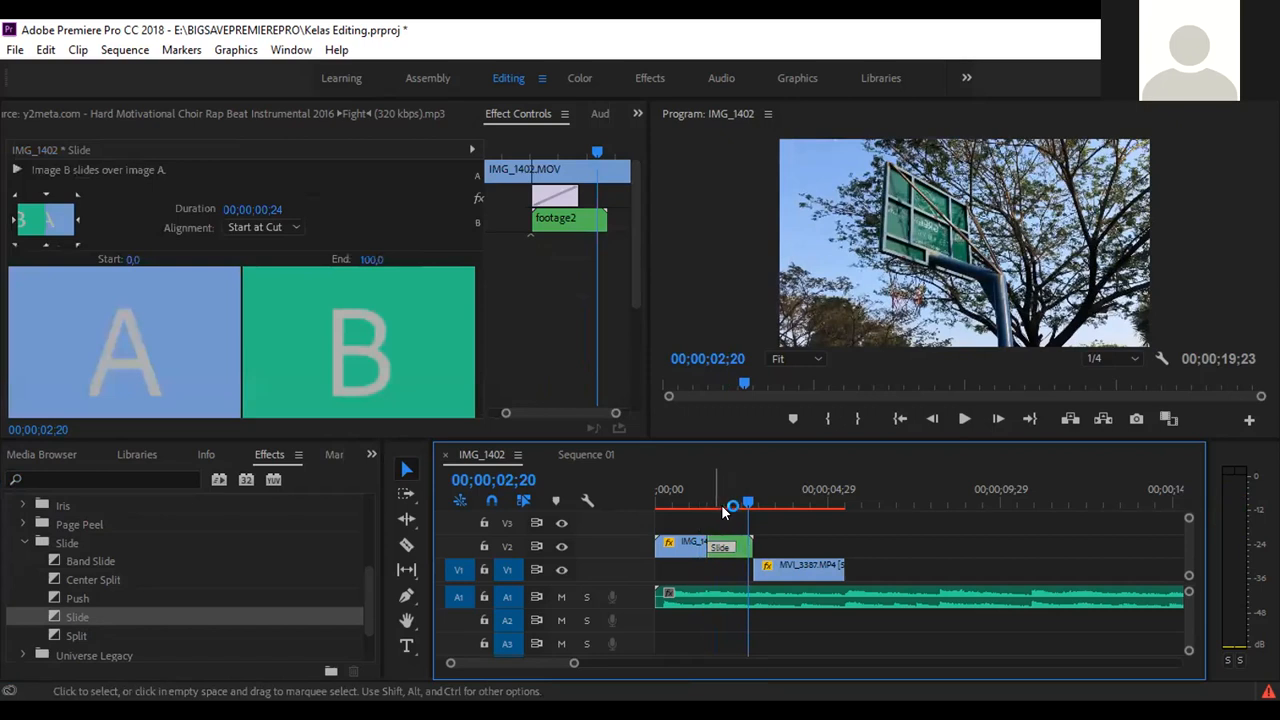
click(697, 500)
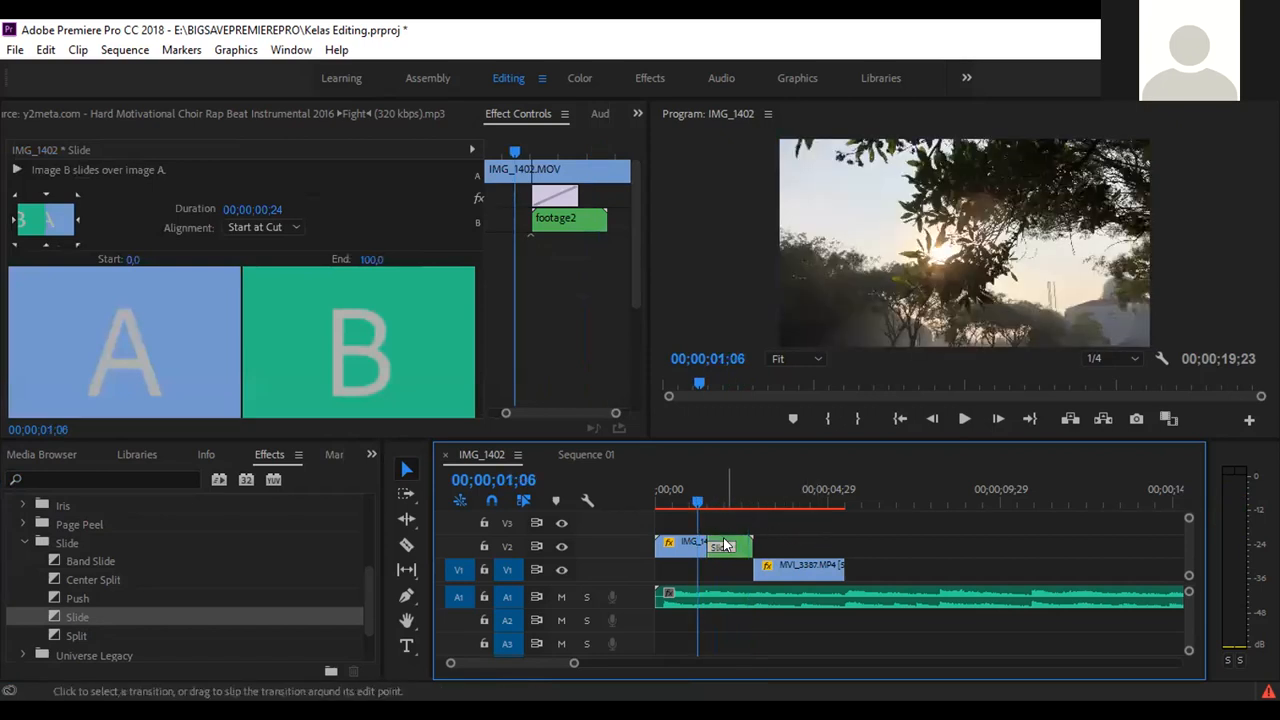
key(space)
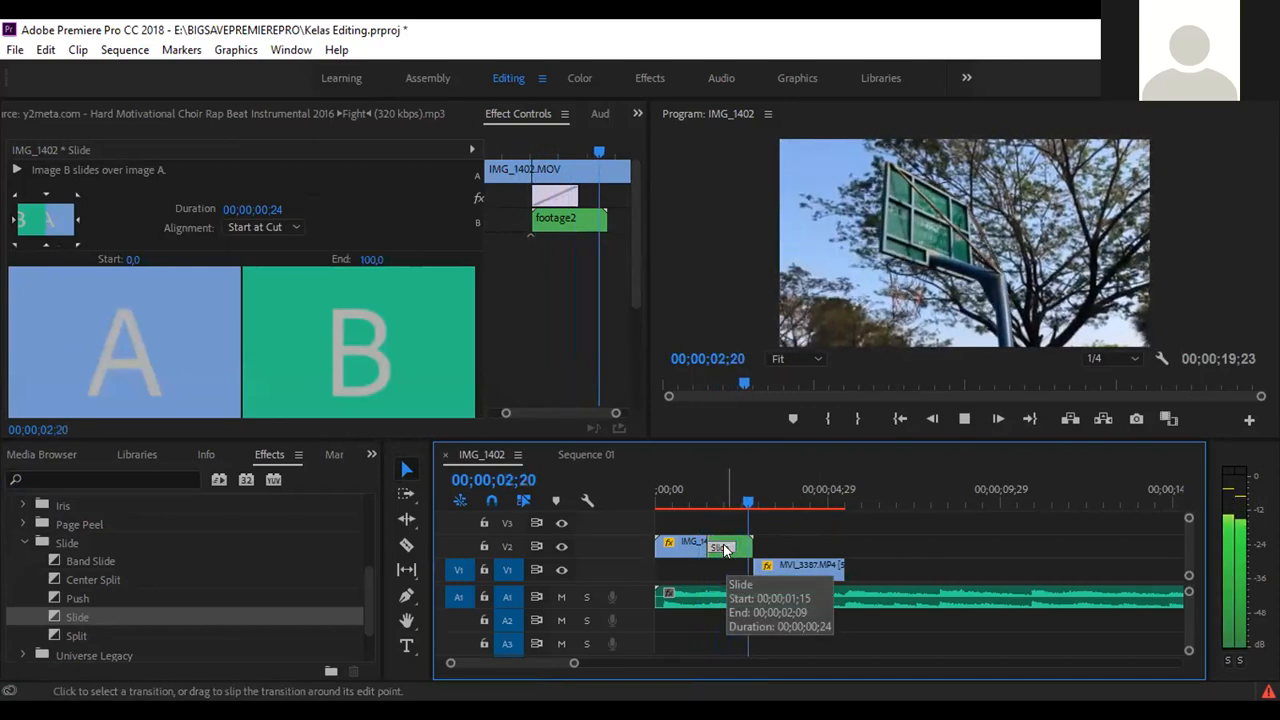
key(space)
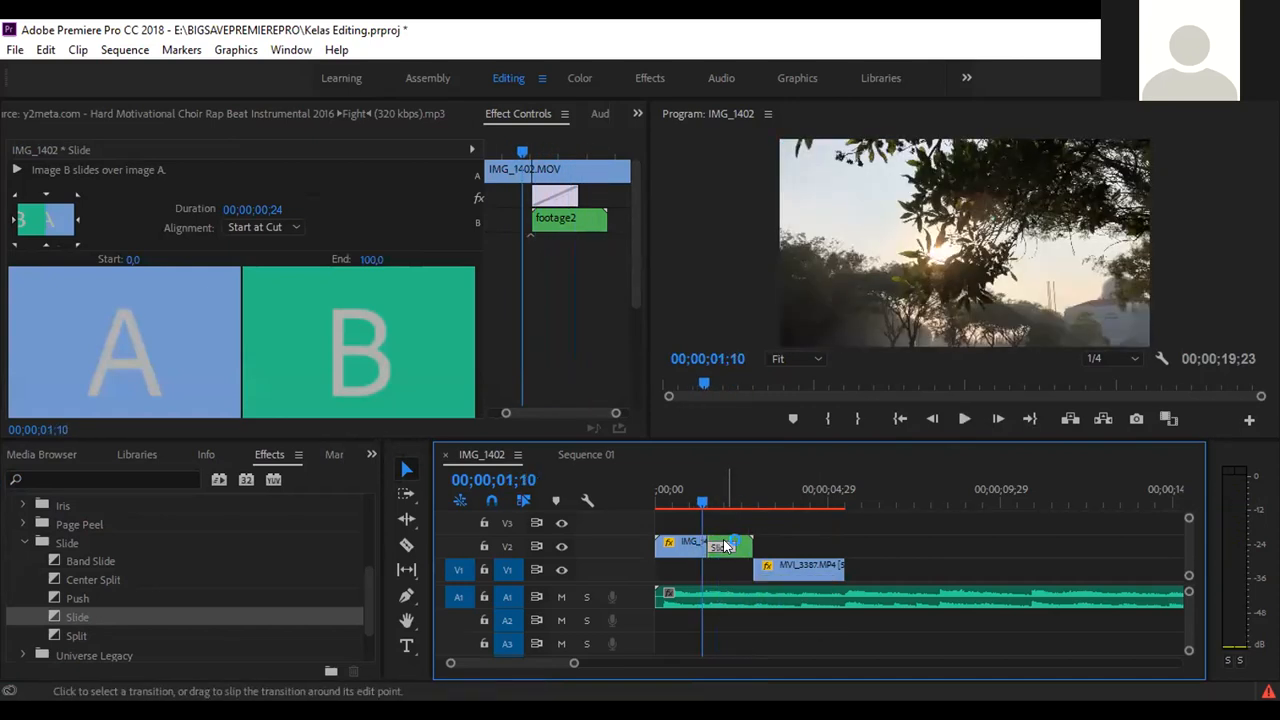
key(Delete)
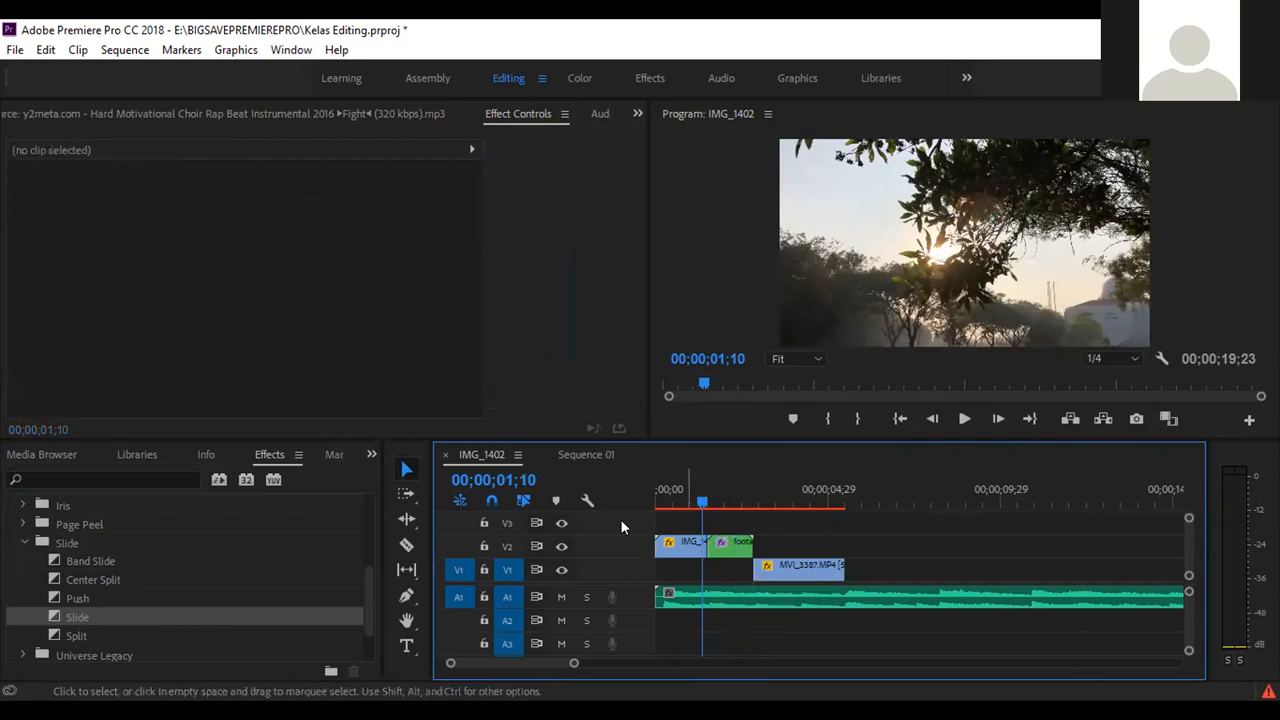
Add the Cross Dissolve transition from the Dissolve category to the start of the IMG_1402.MOV clip on V2.
click(26, 542)
scroll(94, 540, up, 3)
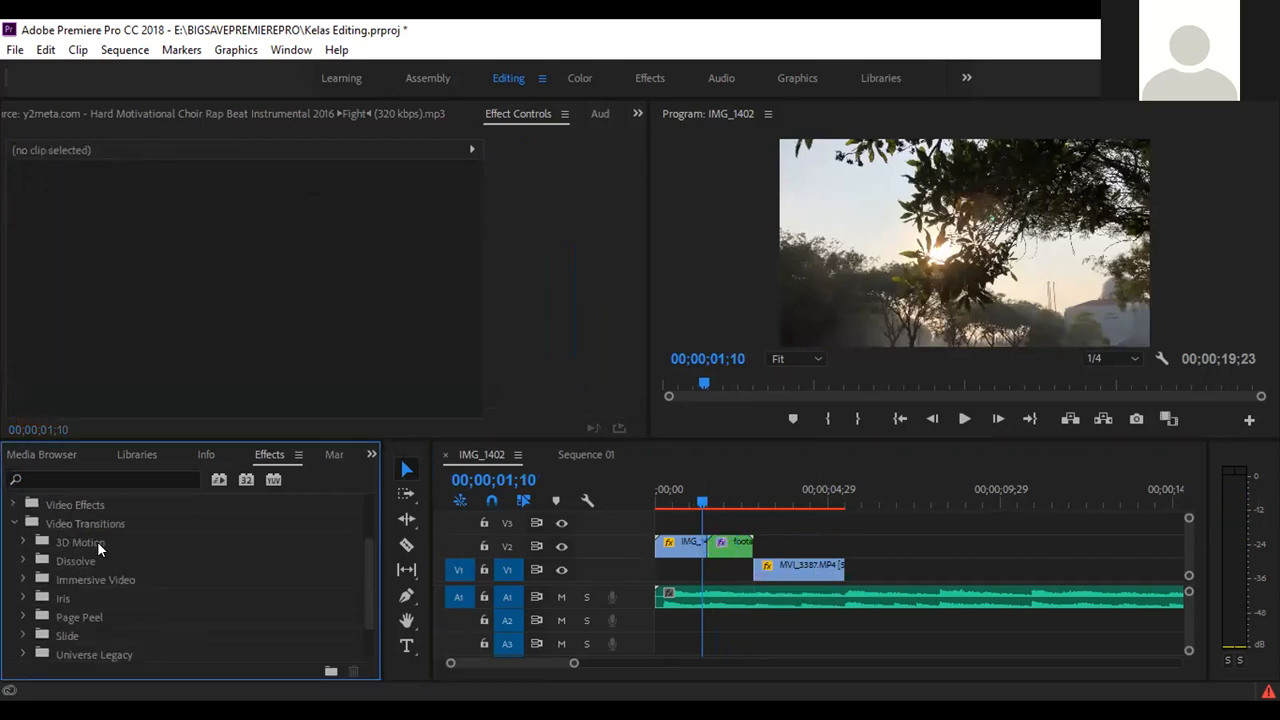
click(16, 542)
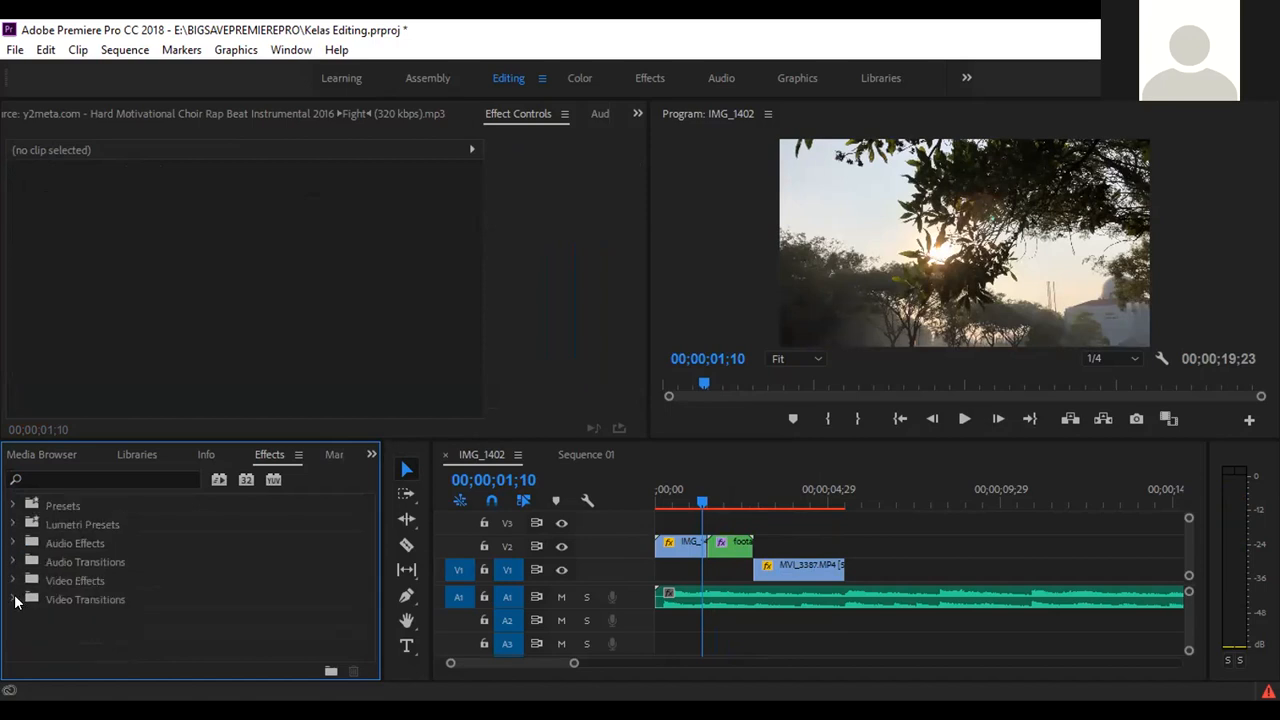
click(14, 599)
scroll(40, 575, down, 2)
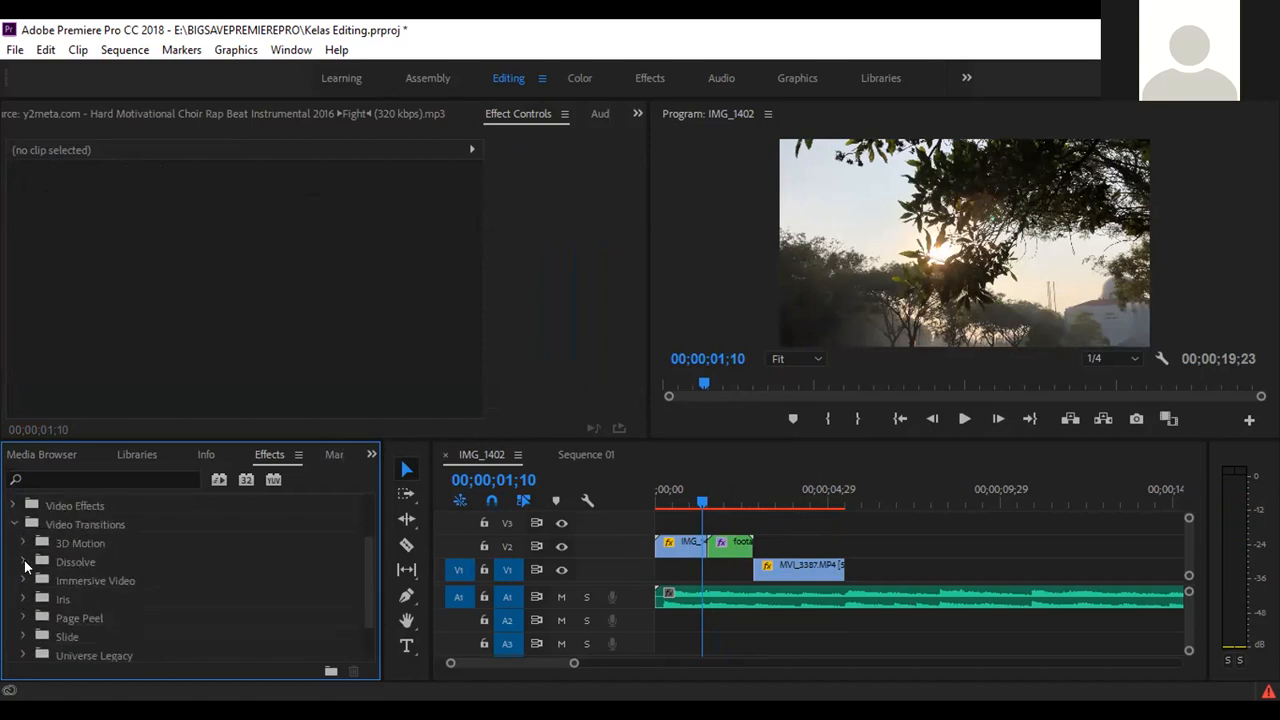
click(24, 563)
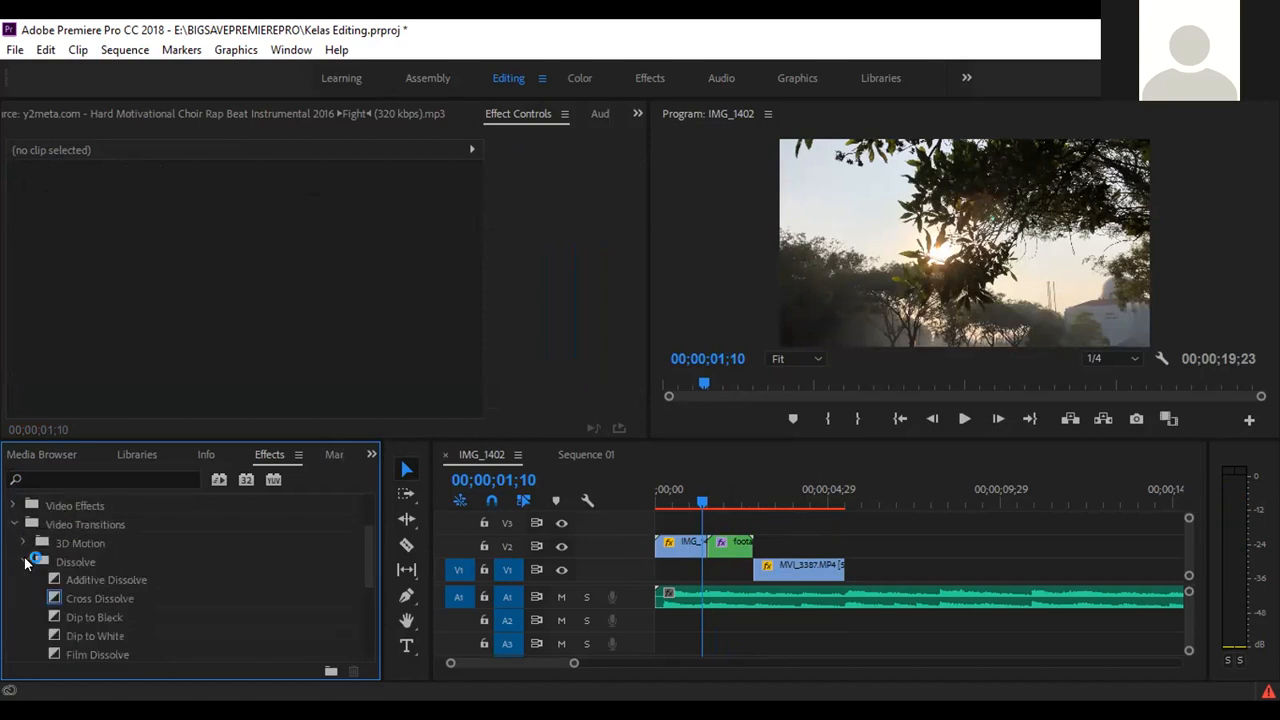
click(100, 598)
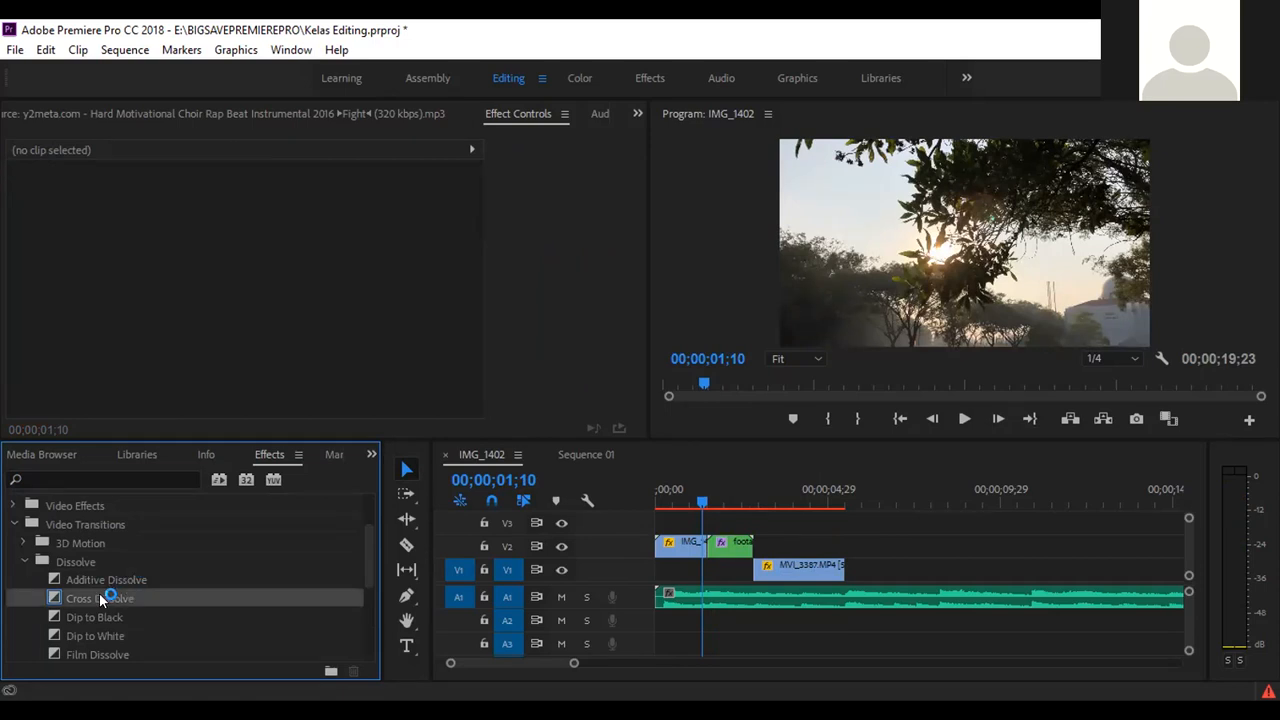
drag(100, 598, 657, 547)
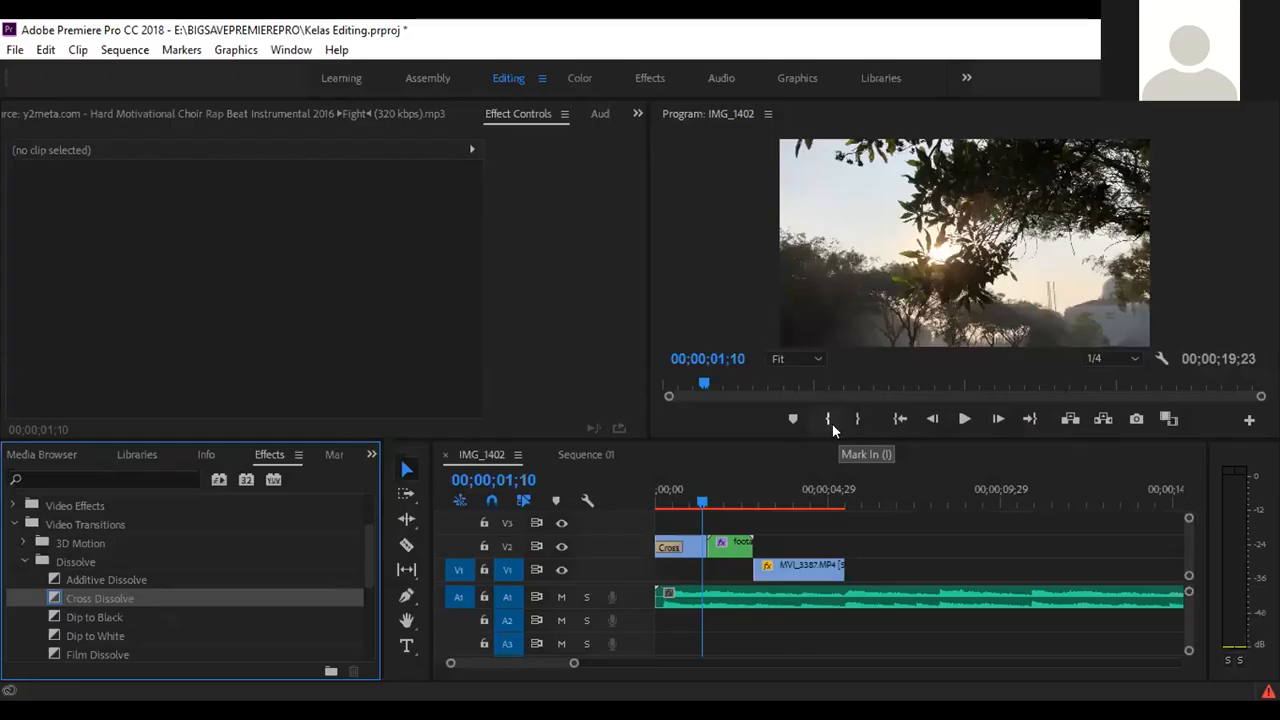
Try an In point at 00;00;01;10 and move it to the sequence start at 00;00;00;00.
click(829, 421)
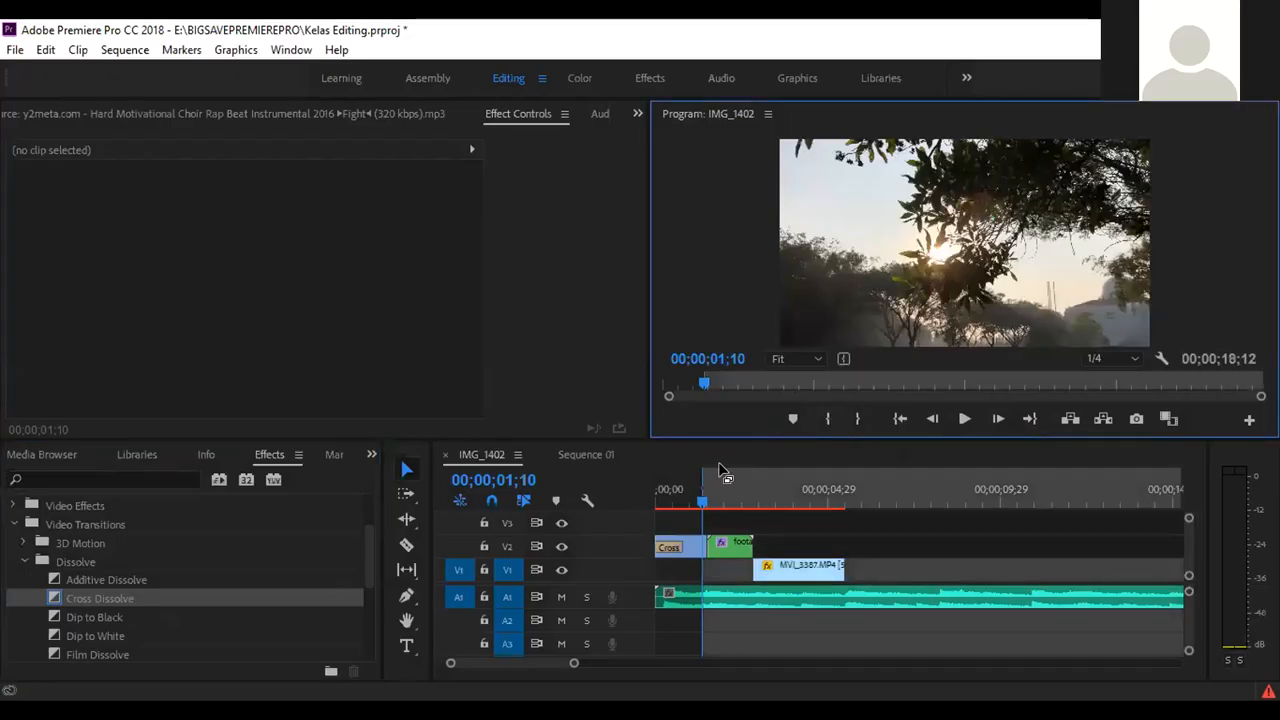
drag(694, 495, 657, 495)
click(829, 421)
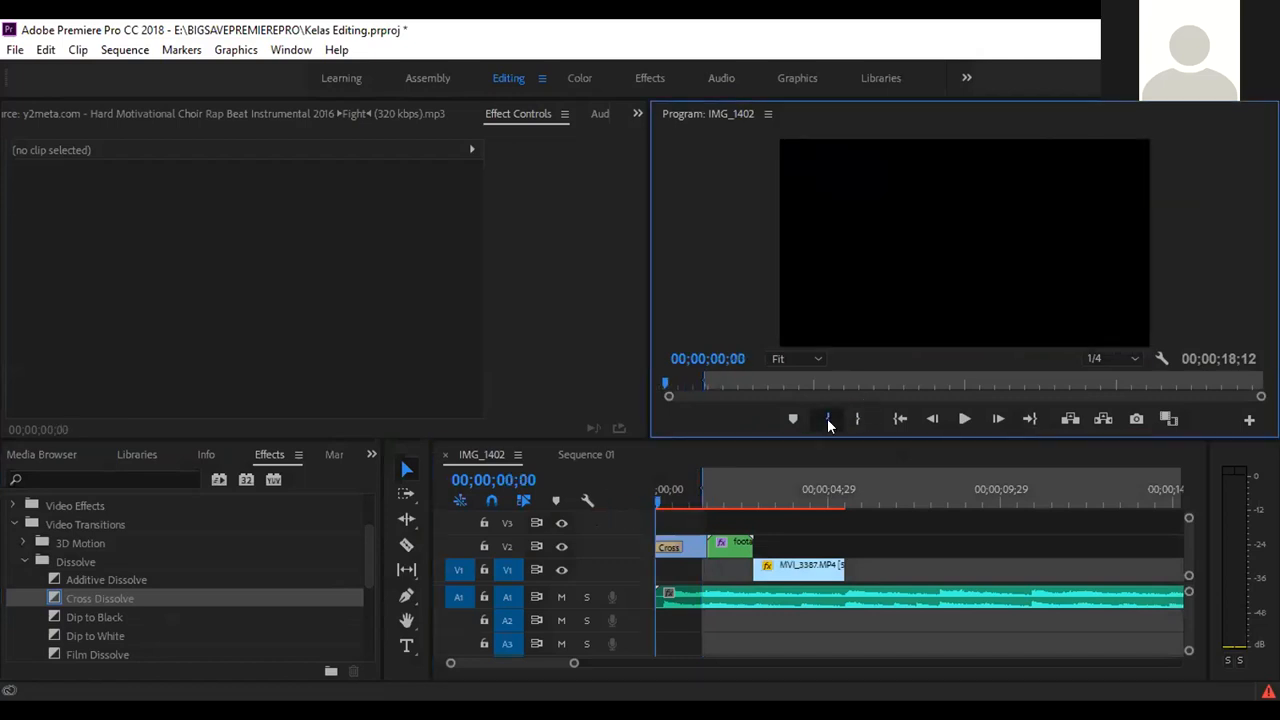
Play the sequence's opening twice to preview the Cross Dissolve on the first clip.
key(space)
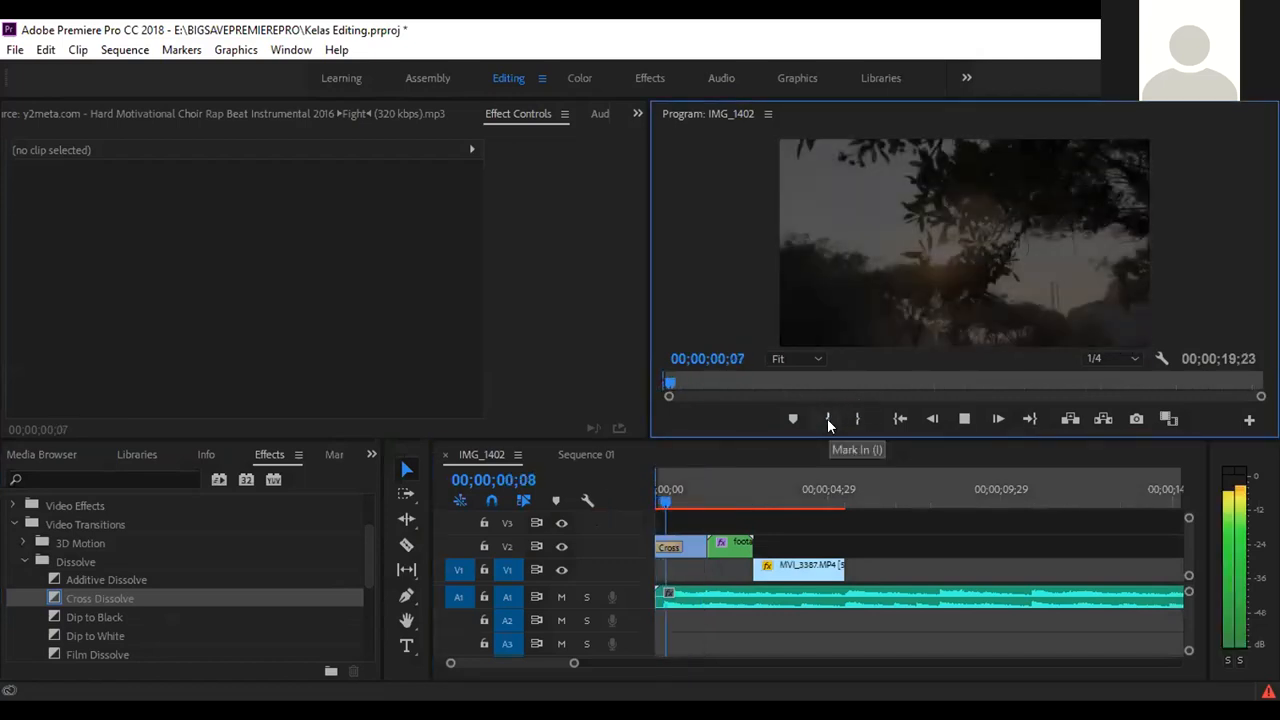
key(space)
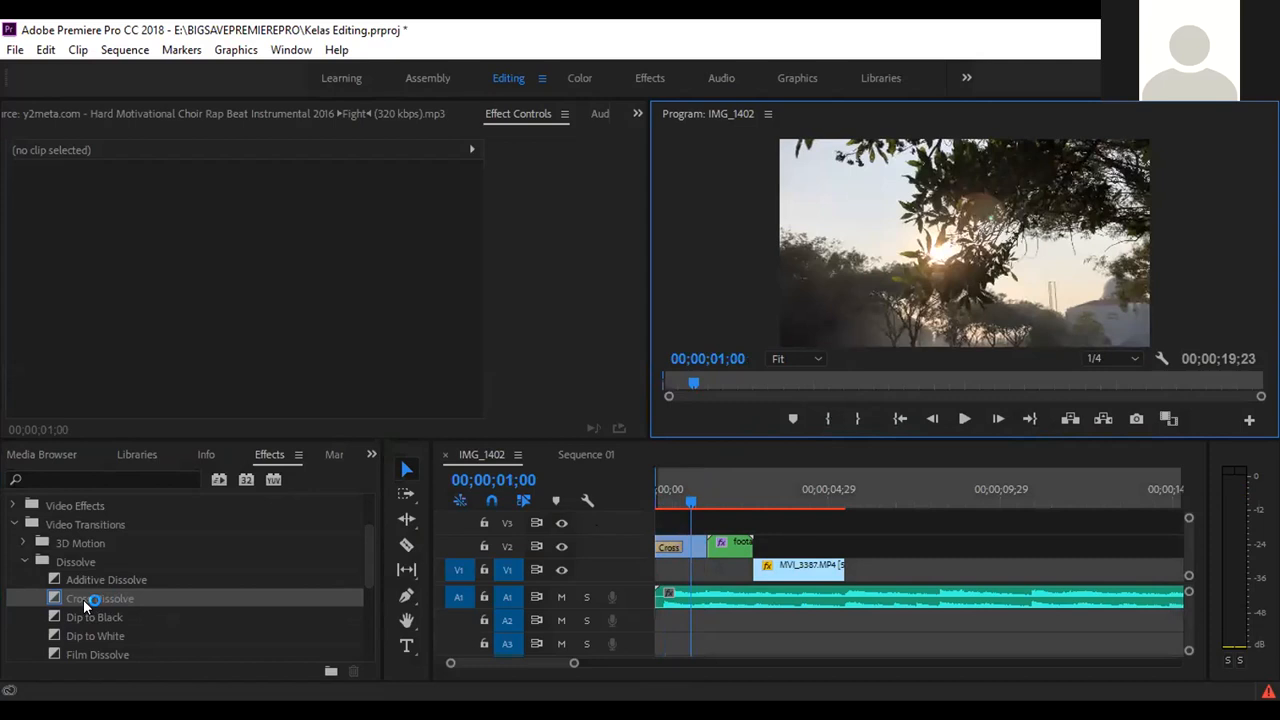
drag(694, 500, 625, 507)
key(space)
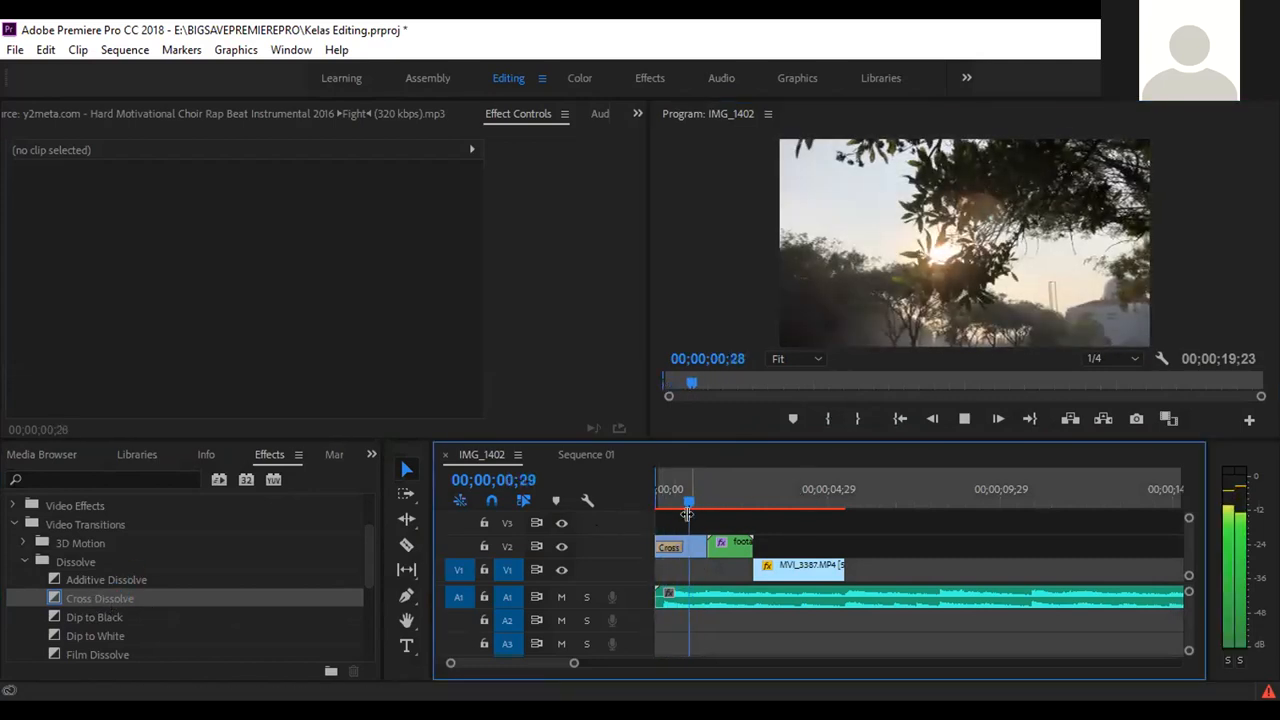
key(space)
Set the duration of the Cross Dissolve at the start of the first clip to 00;00;00;09.
click(675, 548)
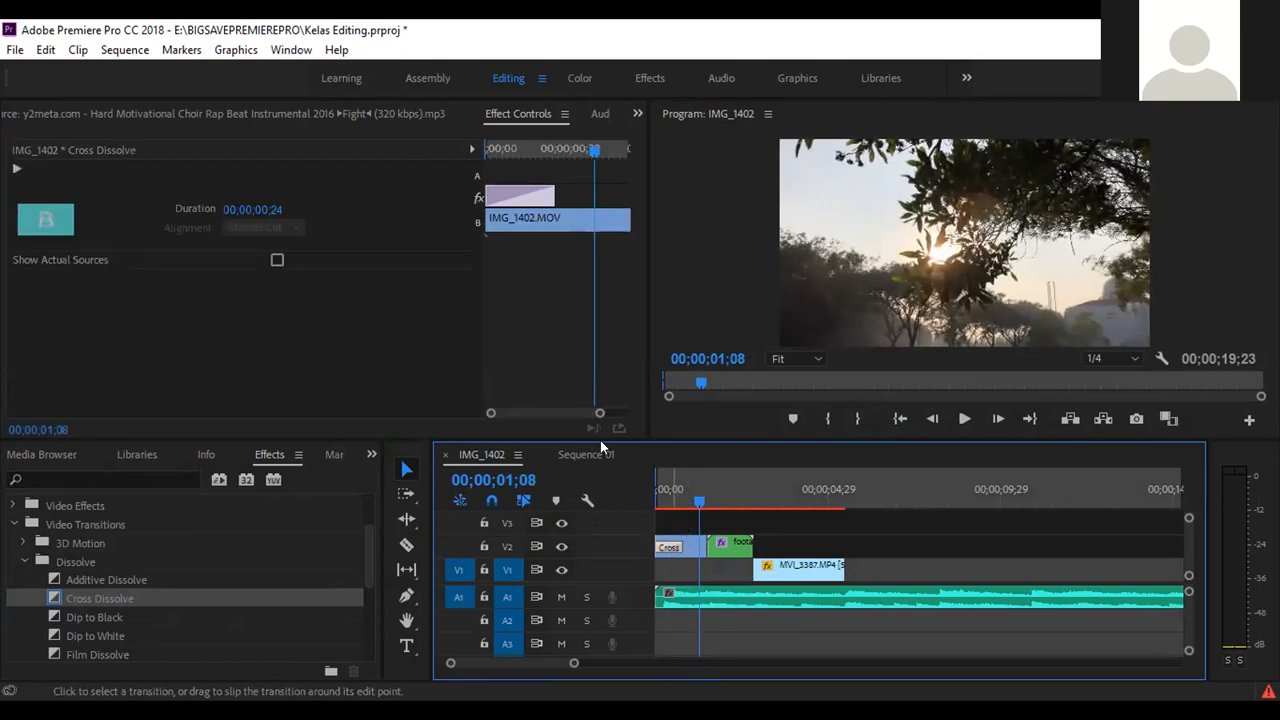
click(273, 211)
click(286, 208)
key(BackSpace)
key(BackSpace)
text(09)
key(Return)
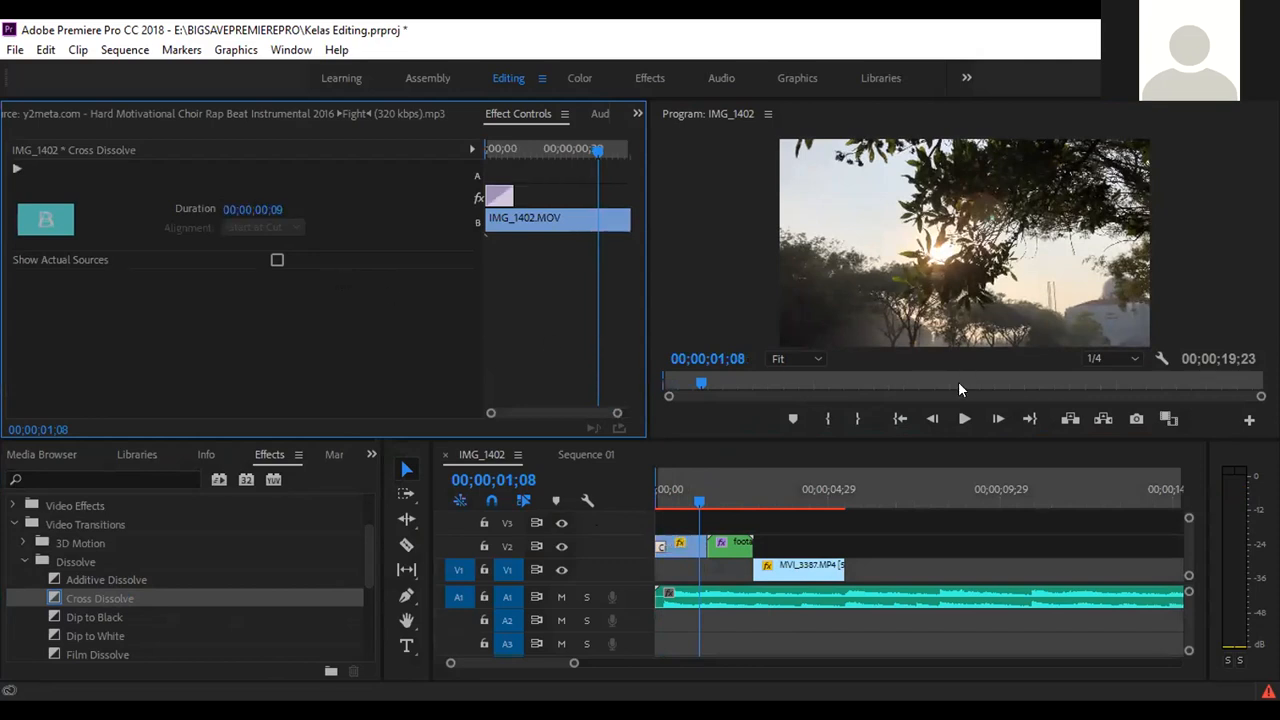
Play the shortened Cross Dissolve twice from the sequence's In point.
click(901, 420)
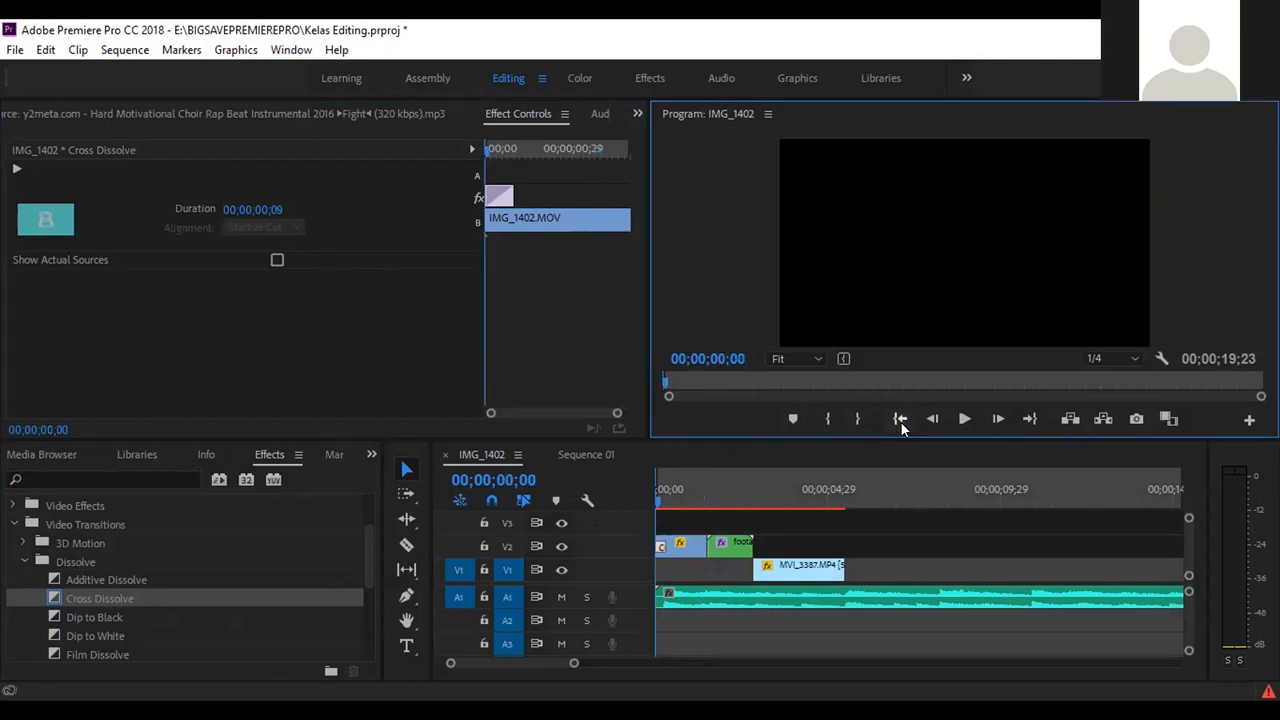
key(space)
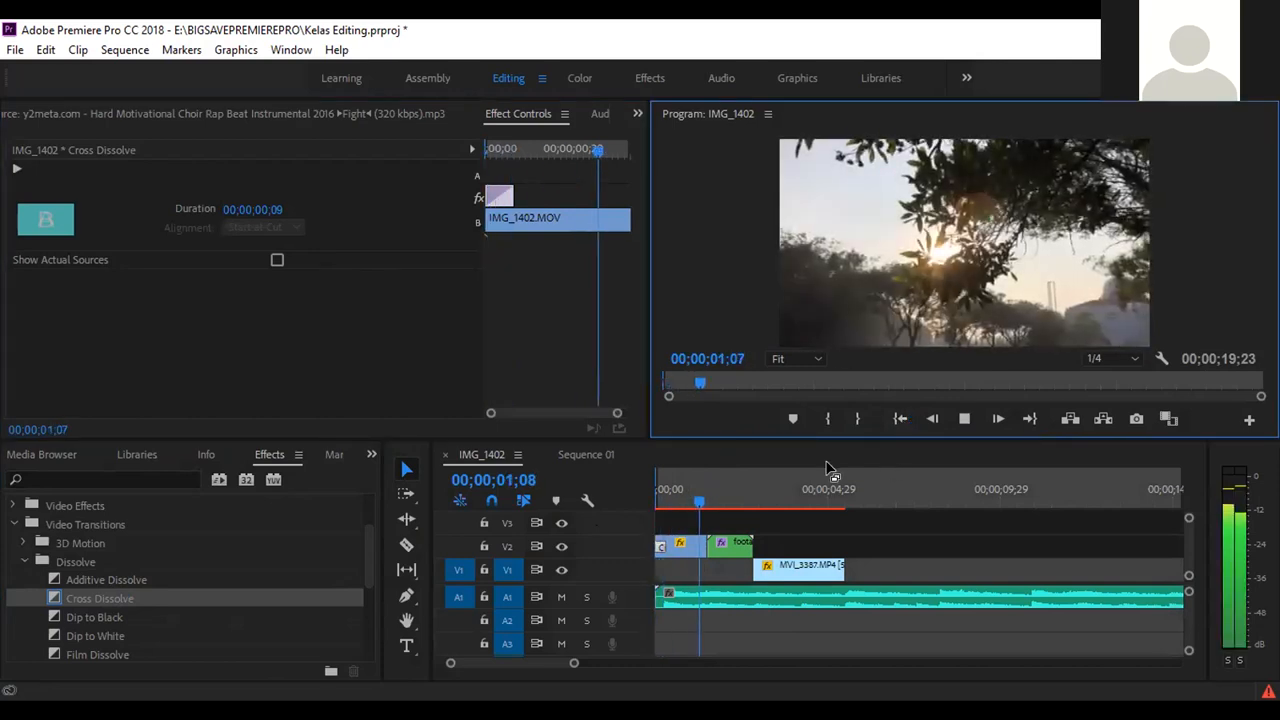
click(899, 420)
key(space)
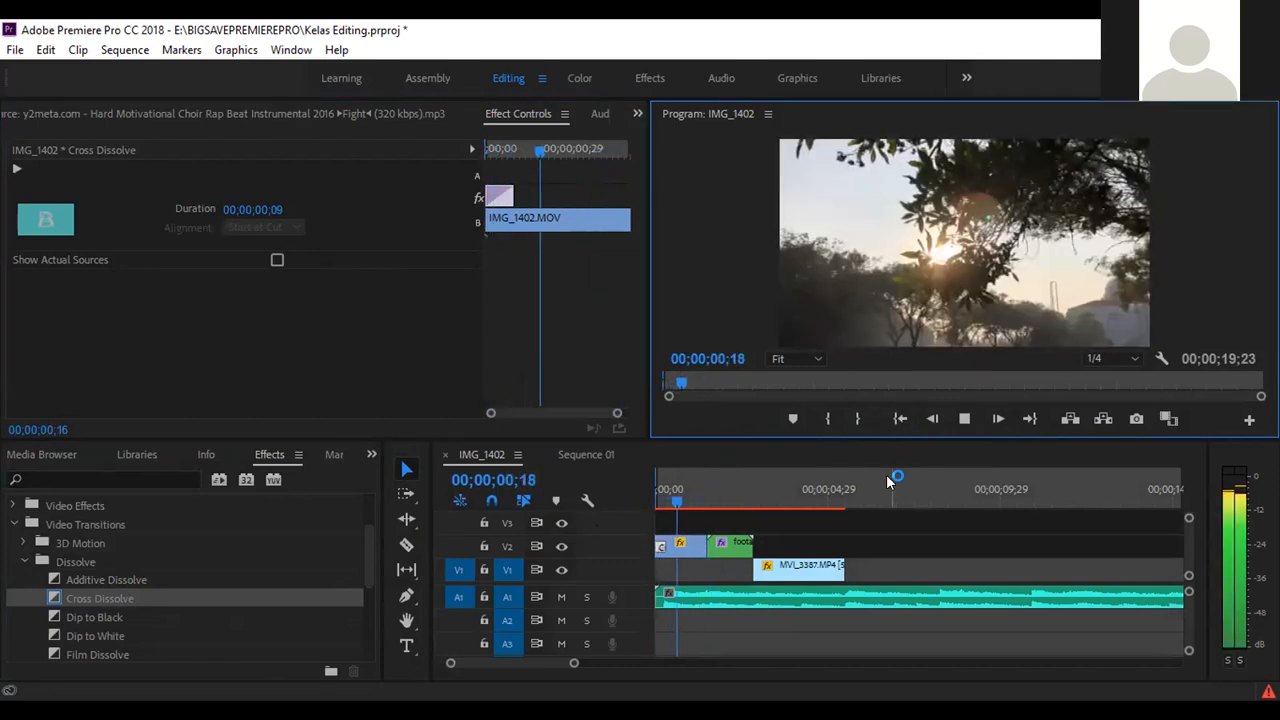
key(space)
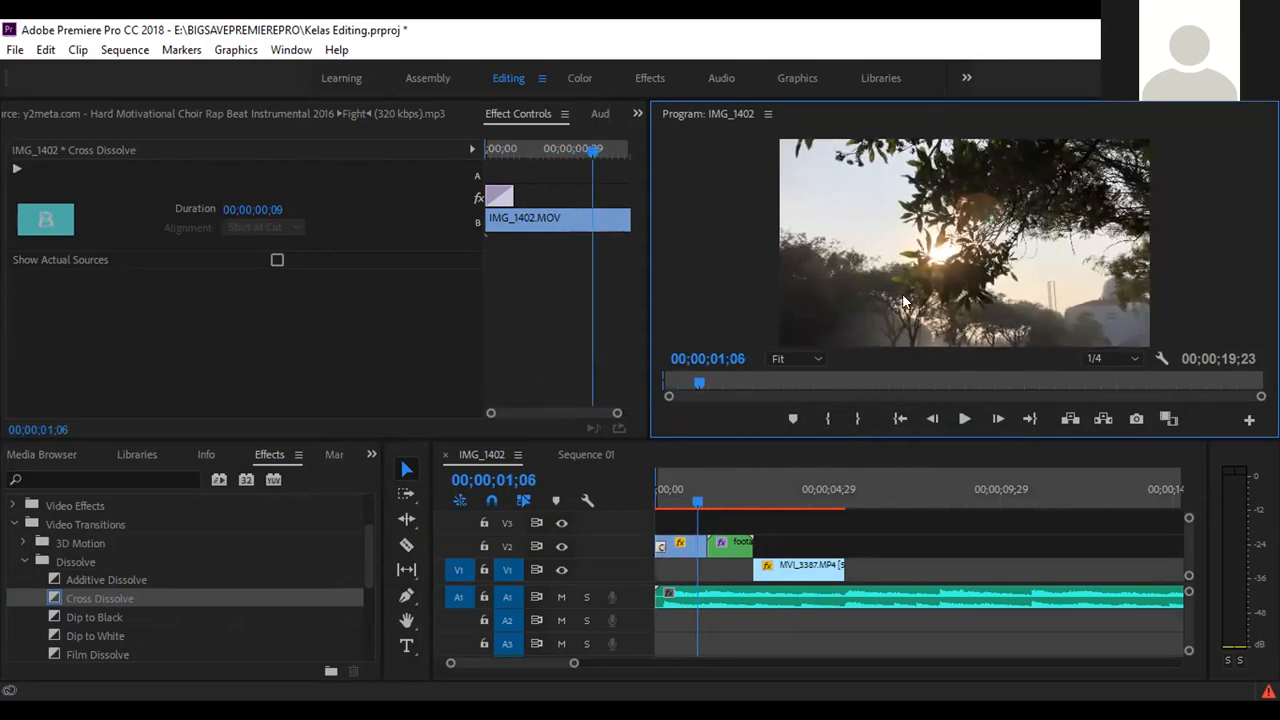
Mark a new In point within the footage2 clip and move the playhead to 00;00;09;12.
click(900, 419)
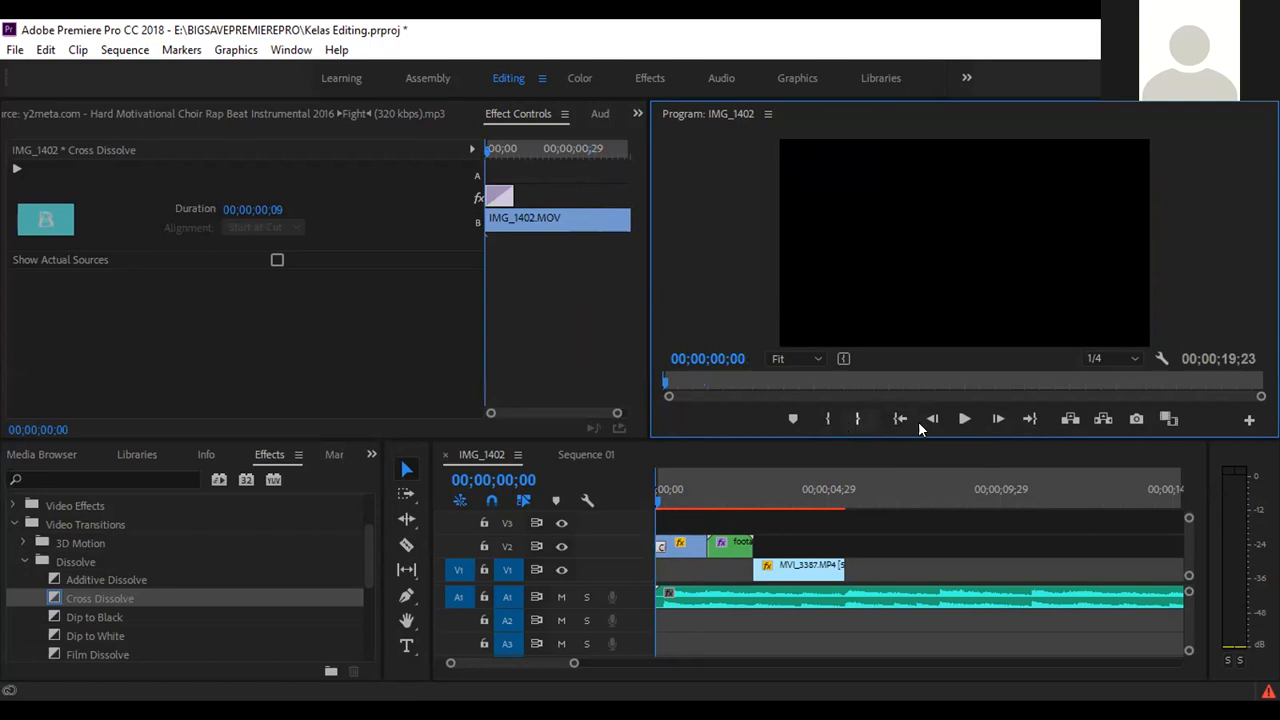
drag(663, 499, 695, 499)
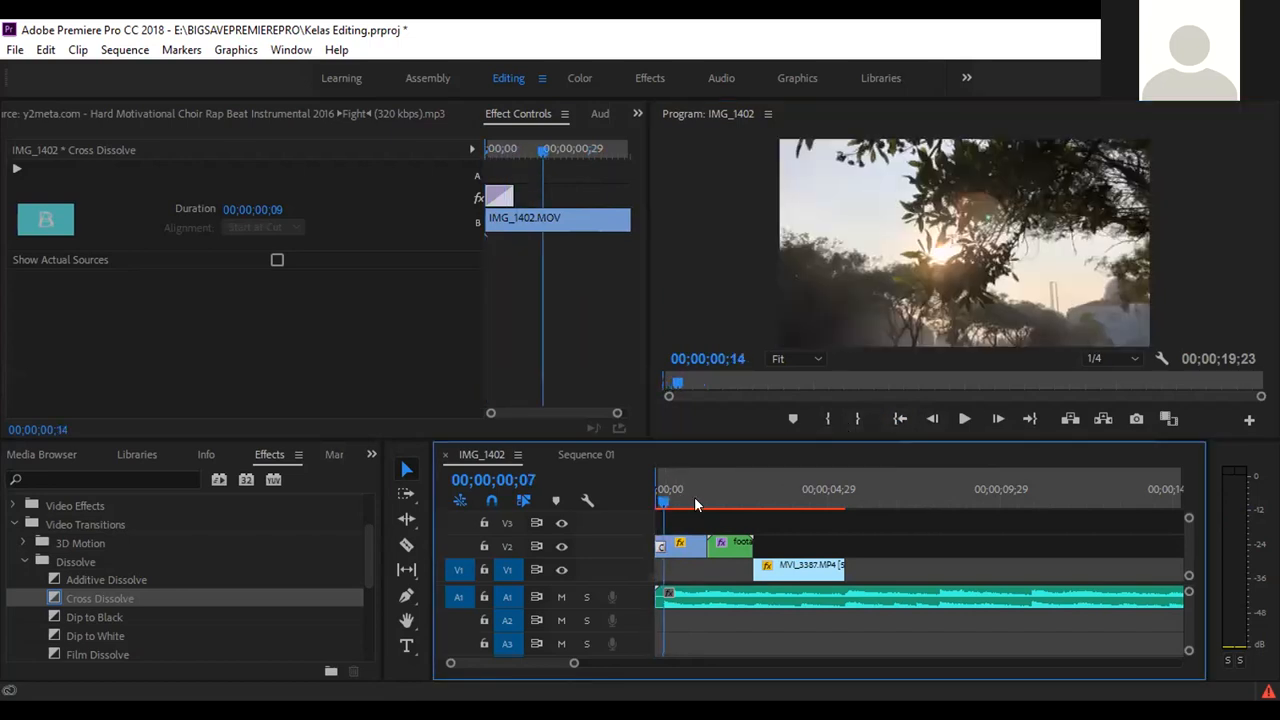
click(830, 420)
drag(845, 498, 920, 498)
click(980, 500)
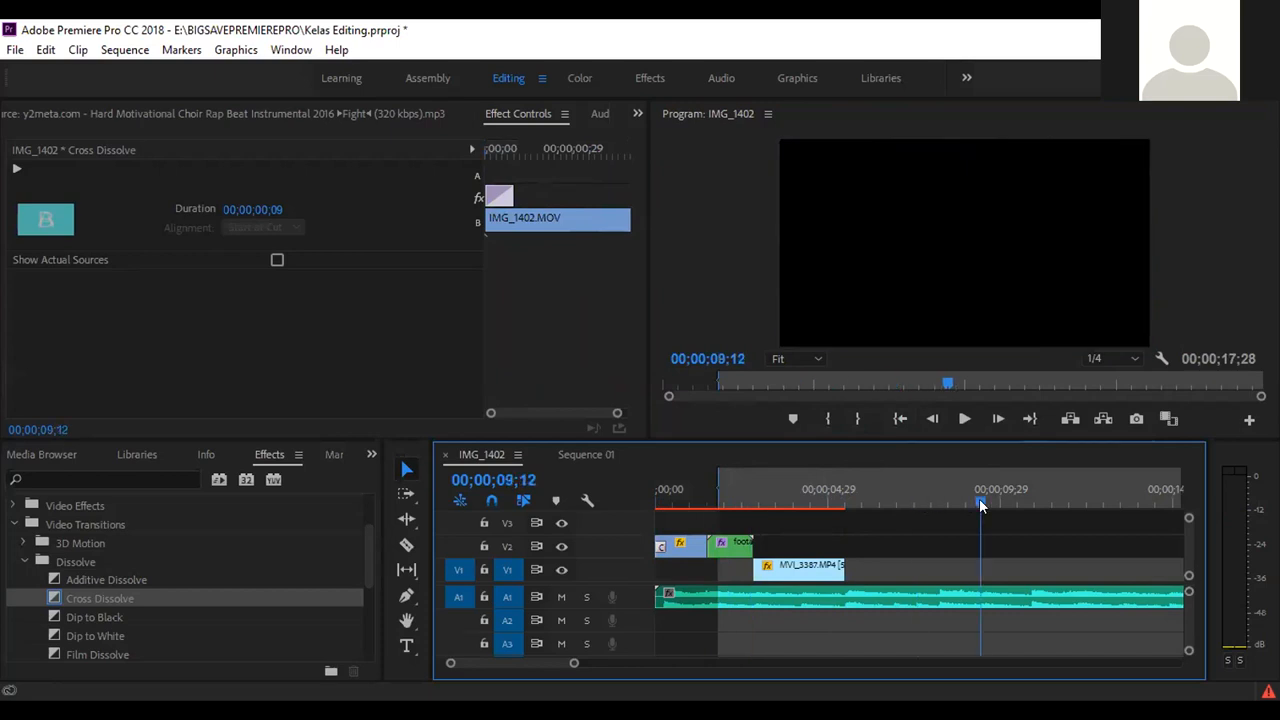
Move the sequence's In point back to its very start and play the opening through the footage2 clip.
click(908, 421)
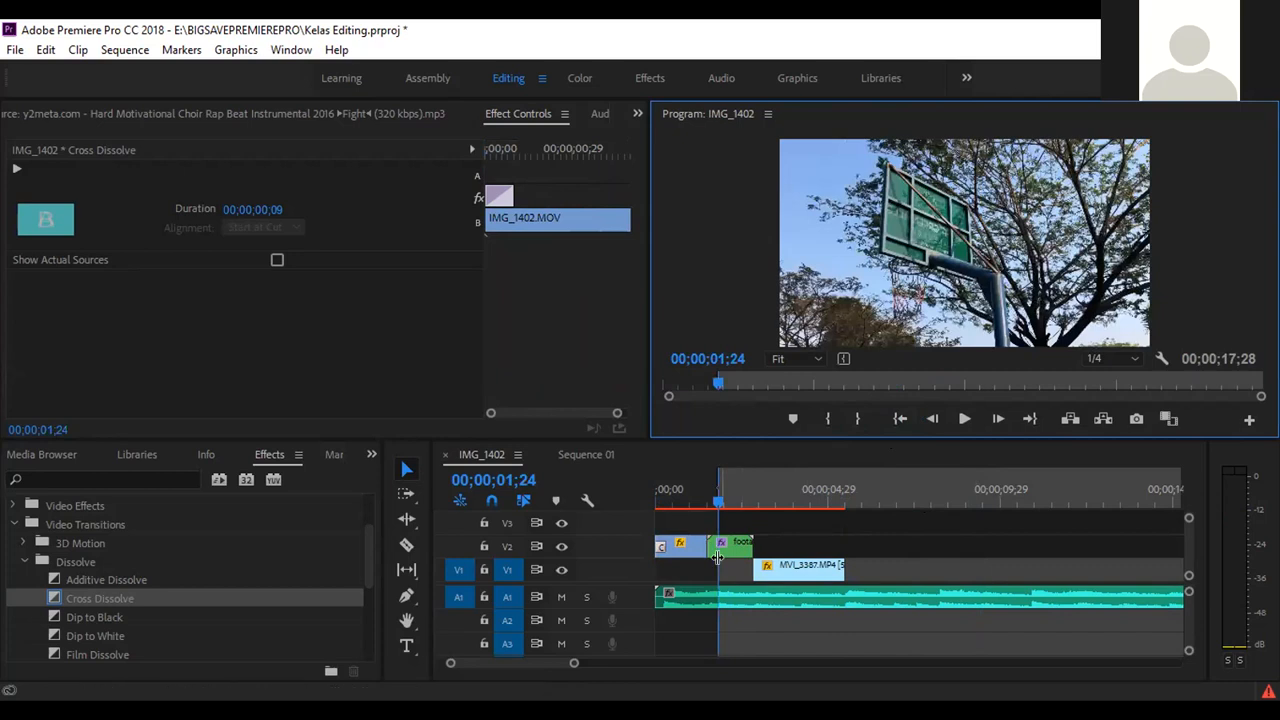
drag(716, 484, 650, 512)
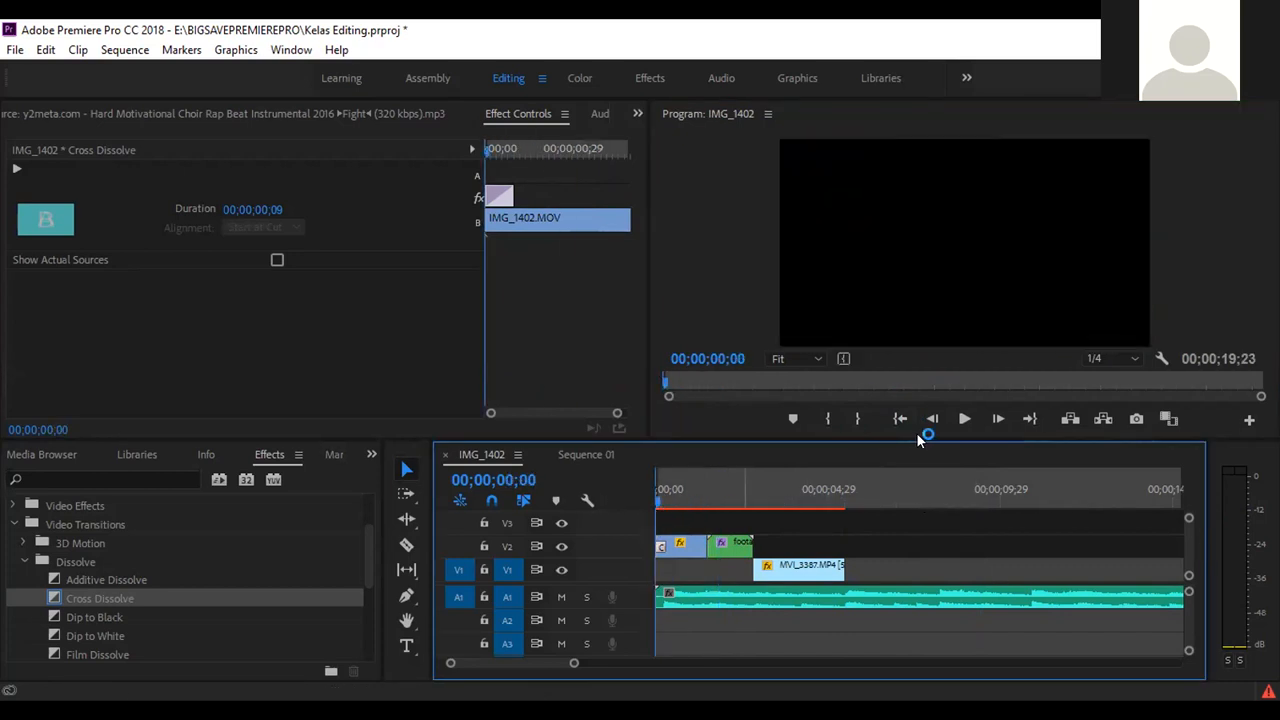
click(960, 418)
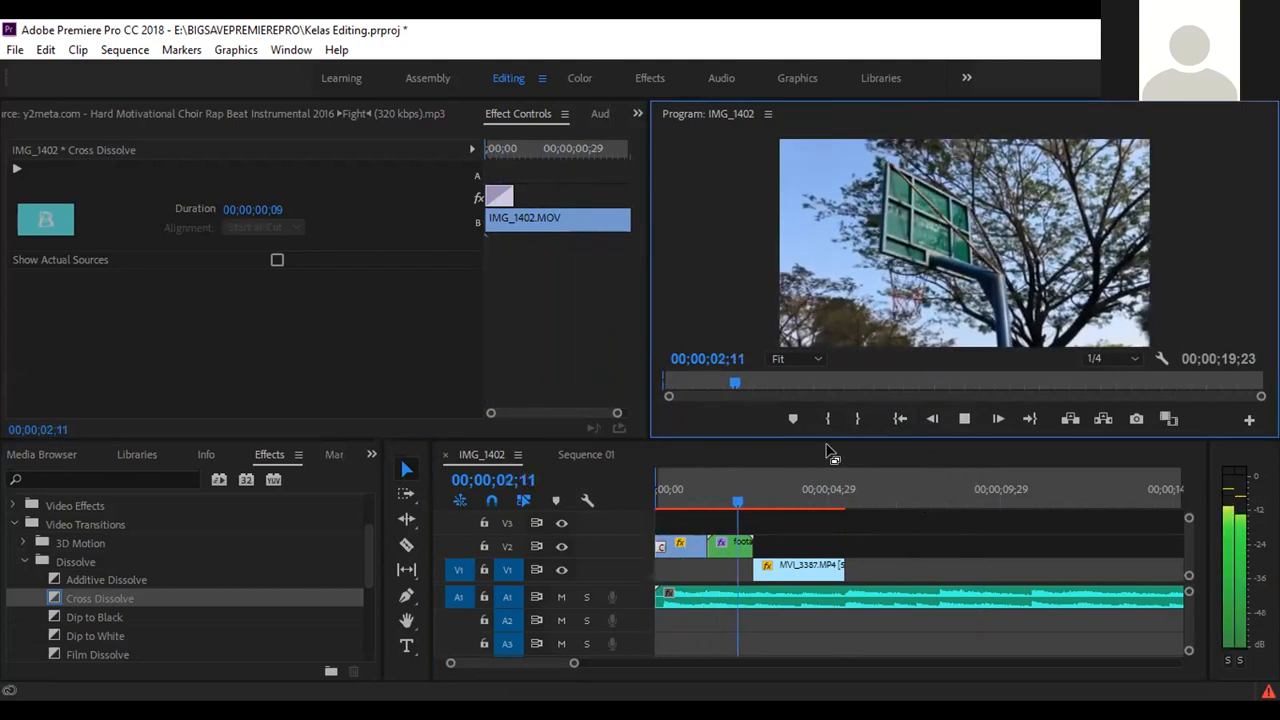
click(691, 487)
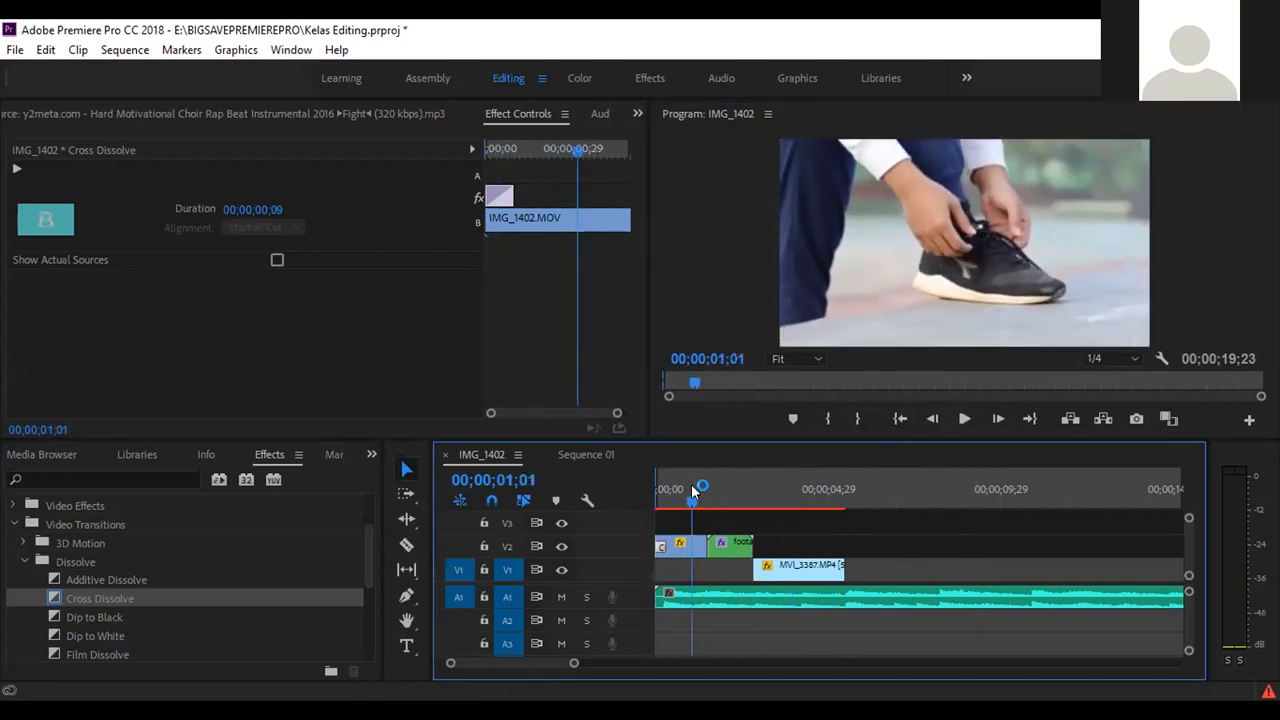
Create a 1920 x 1080 legacy title named Title 01, with the playhead at 00;00;01;00 in the first clip as its background.
drag(691, 503, 684, 501)
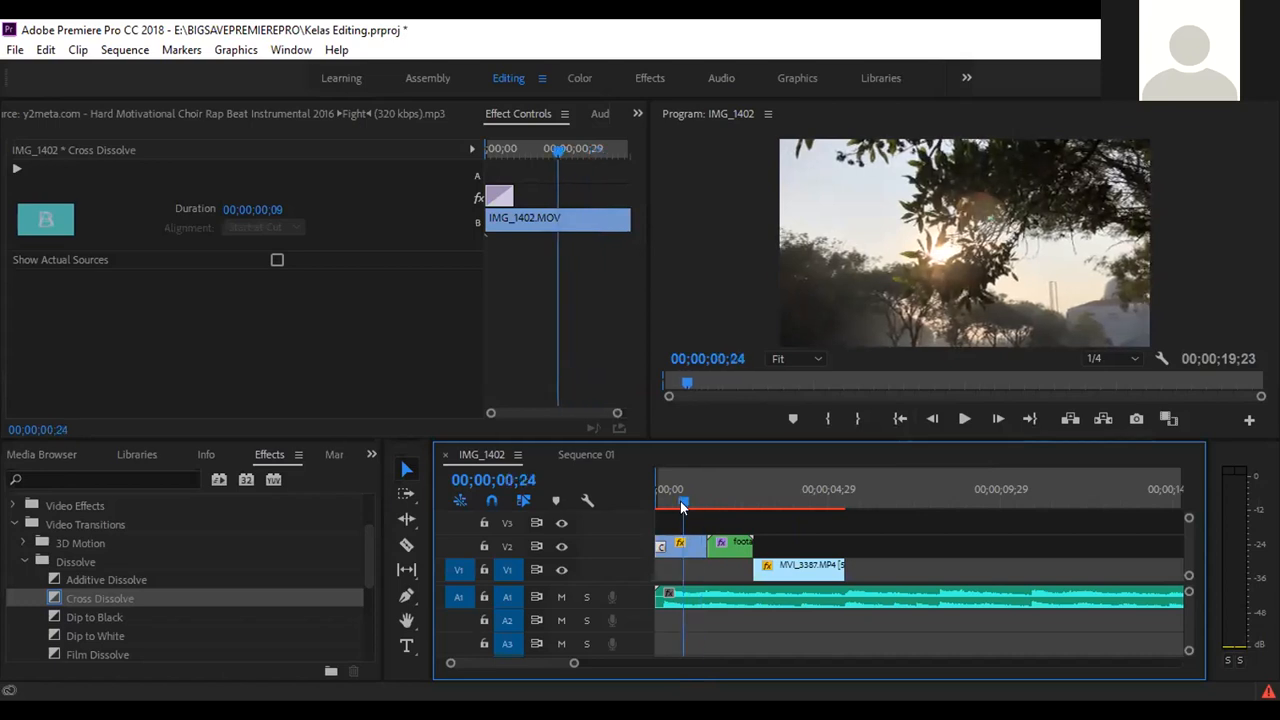
click(681, 501)
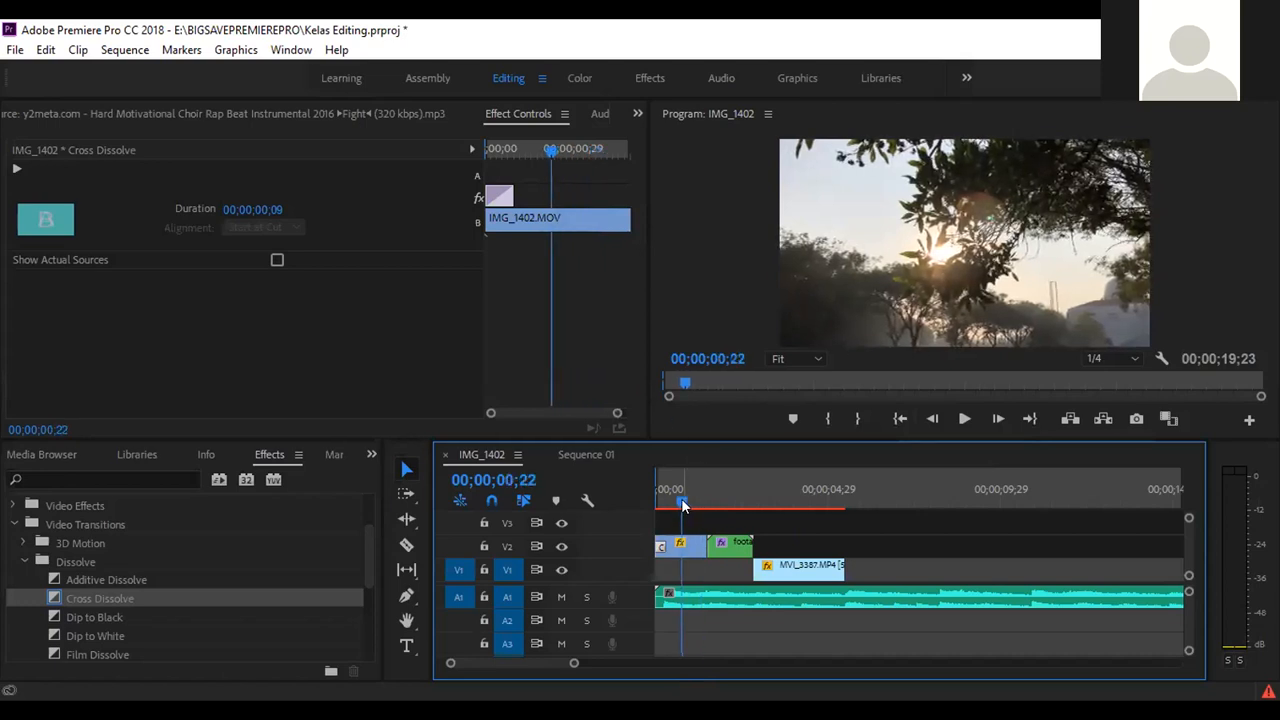
click(14, 524)
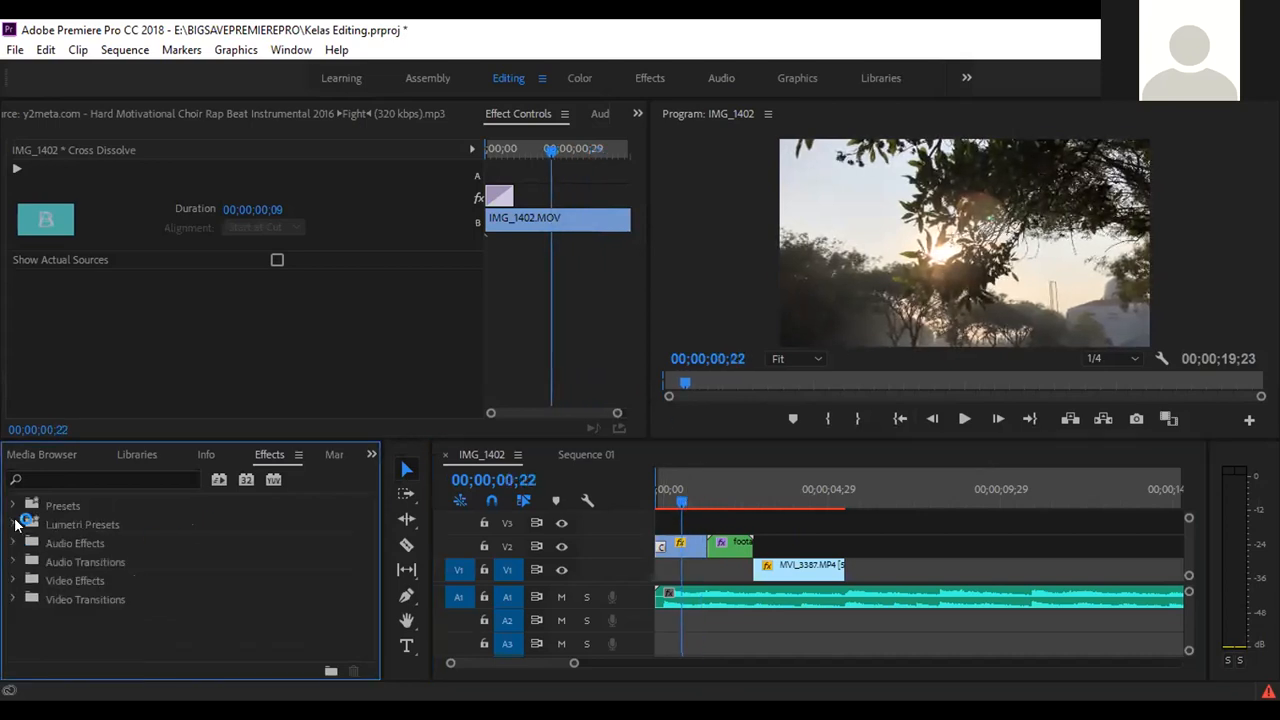
drag(675, 501, 689, 505)
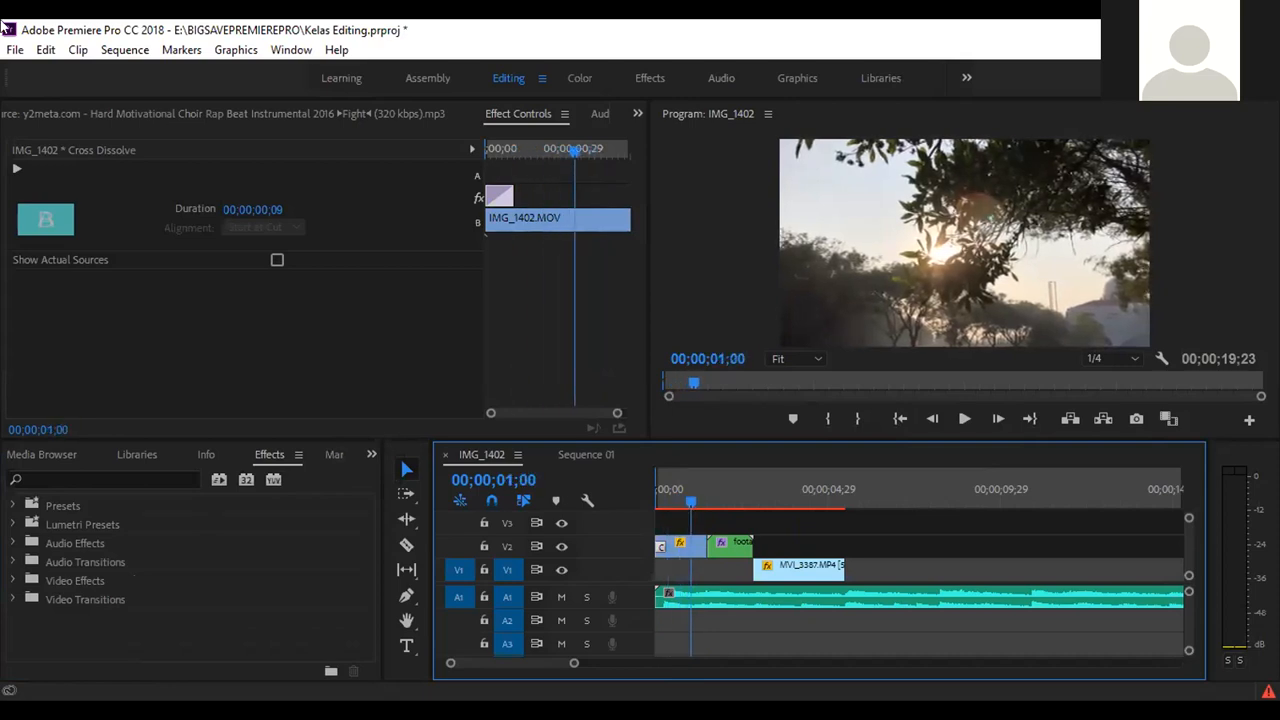
click(14, 50)
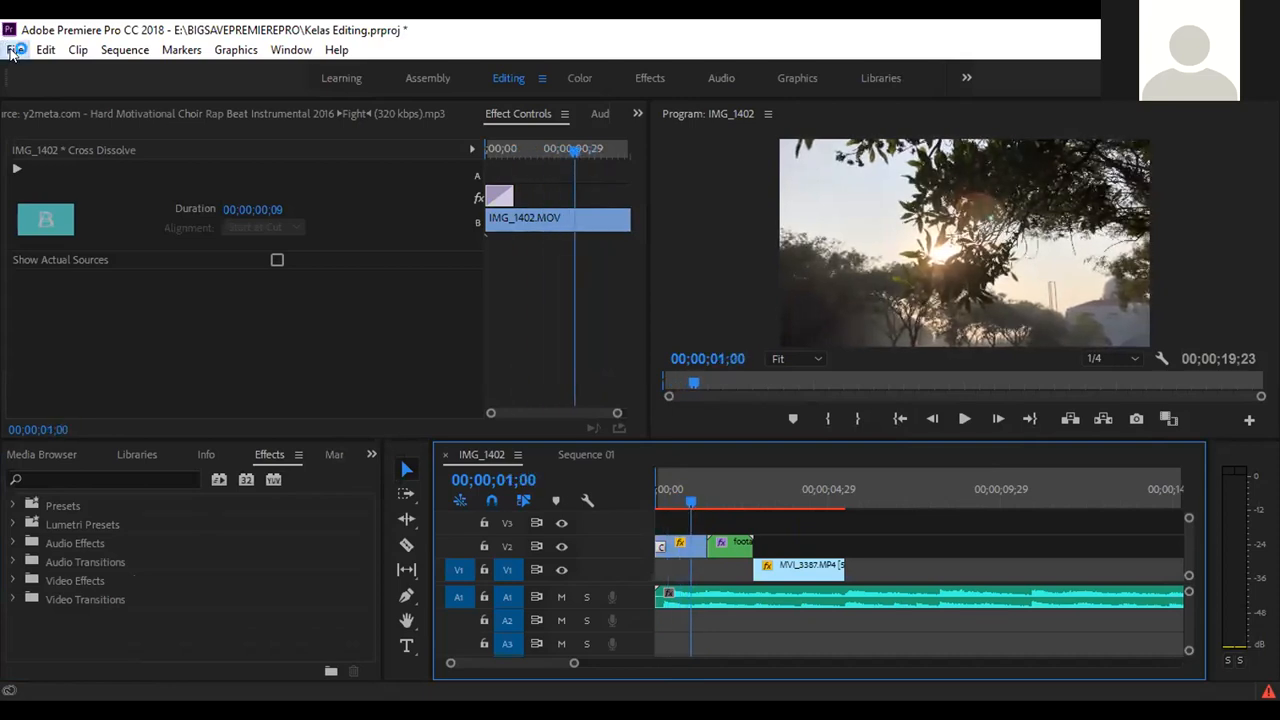
click(14, 50)
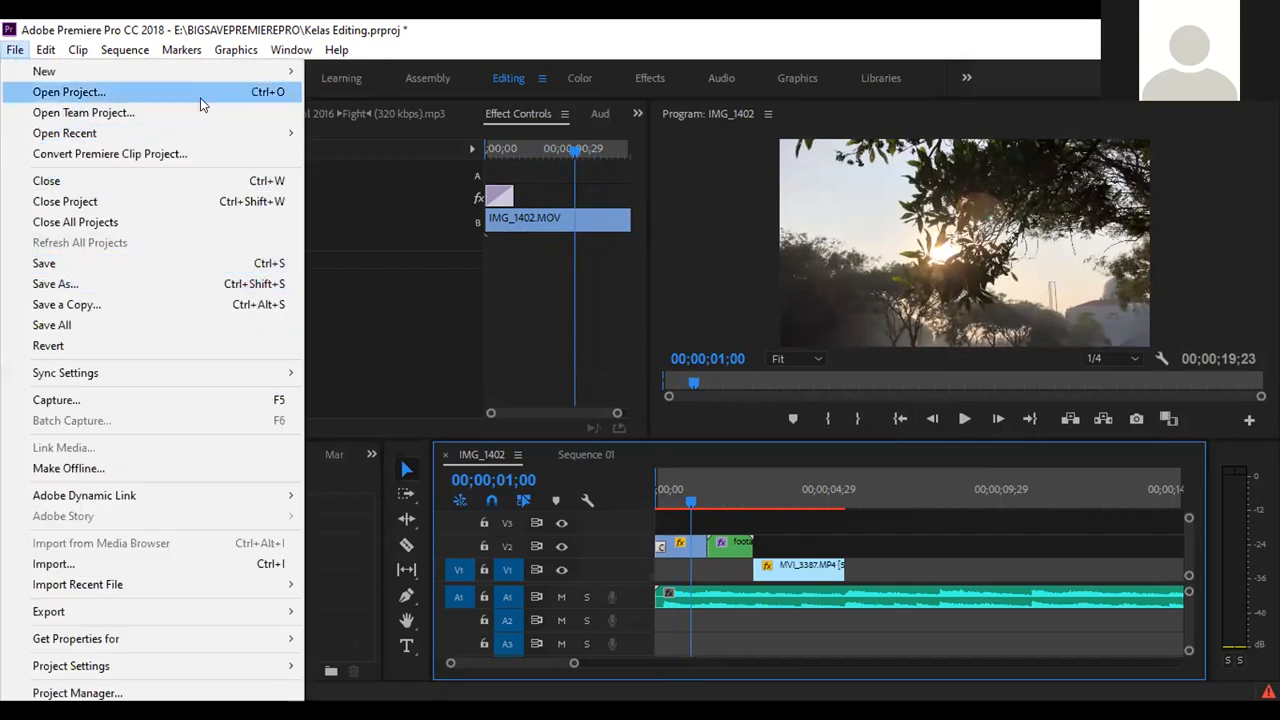
mouse_move(186, 72)
click(408, 278)
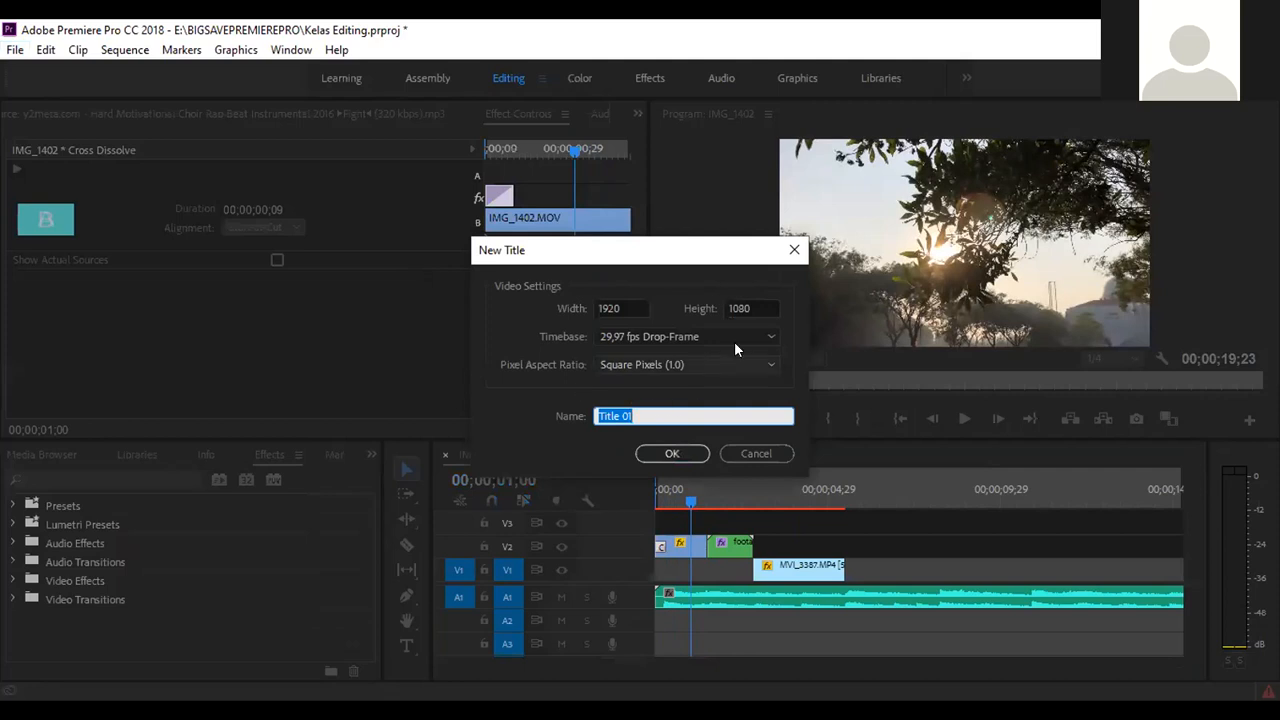
click(673, 455)
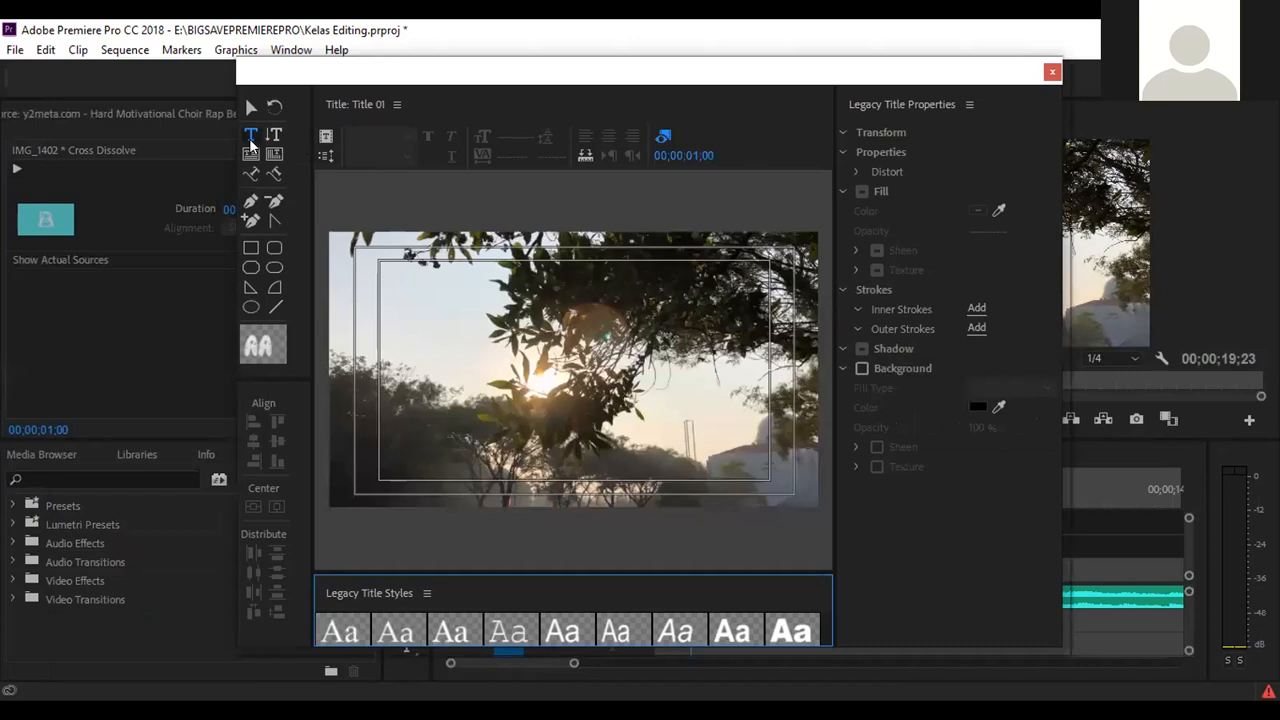
Add the horizontal text WORKOUT to the title canvas.
click(250, 145)
click(477, 411)
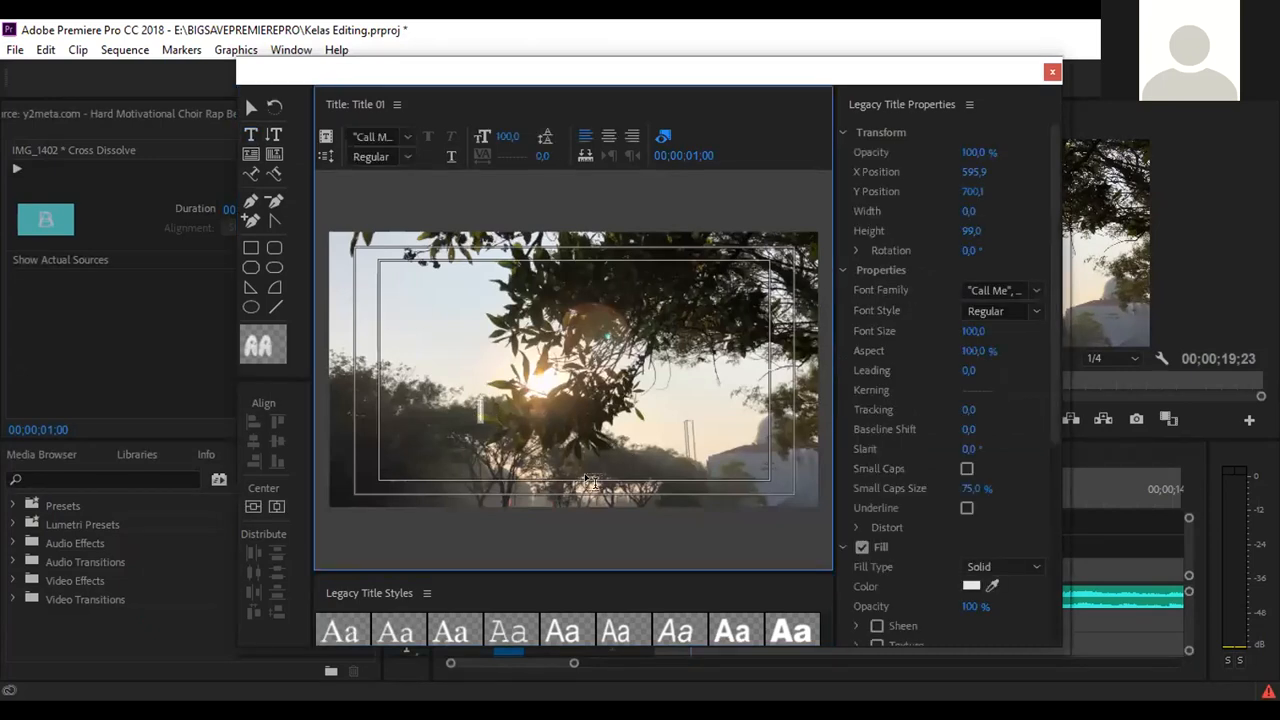
text(WO)
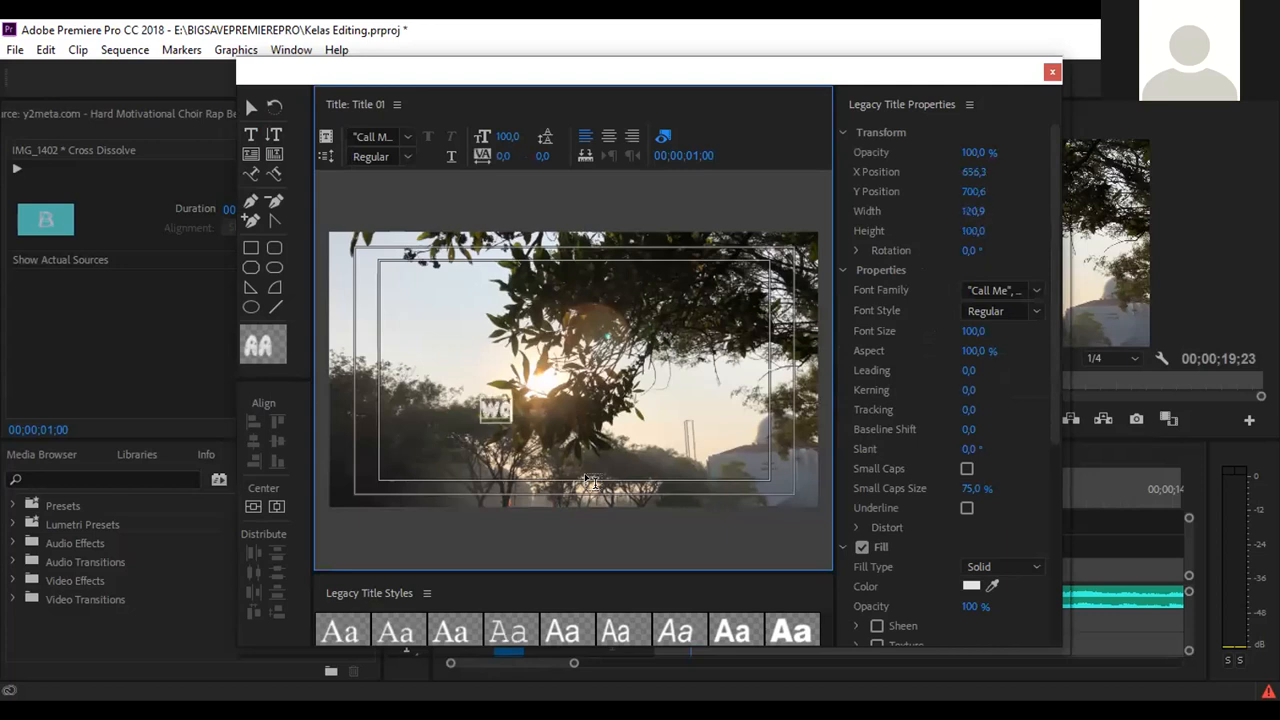
text(RKOUT)
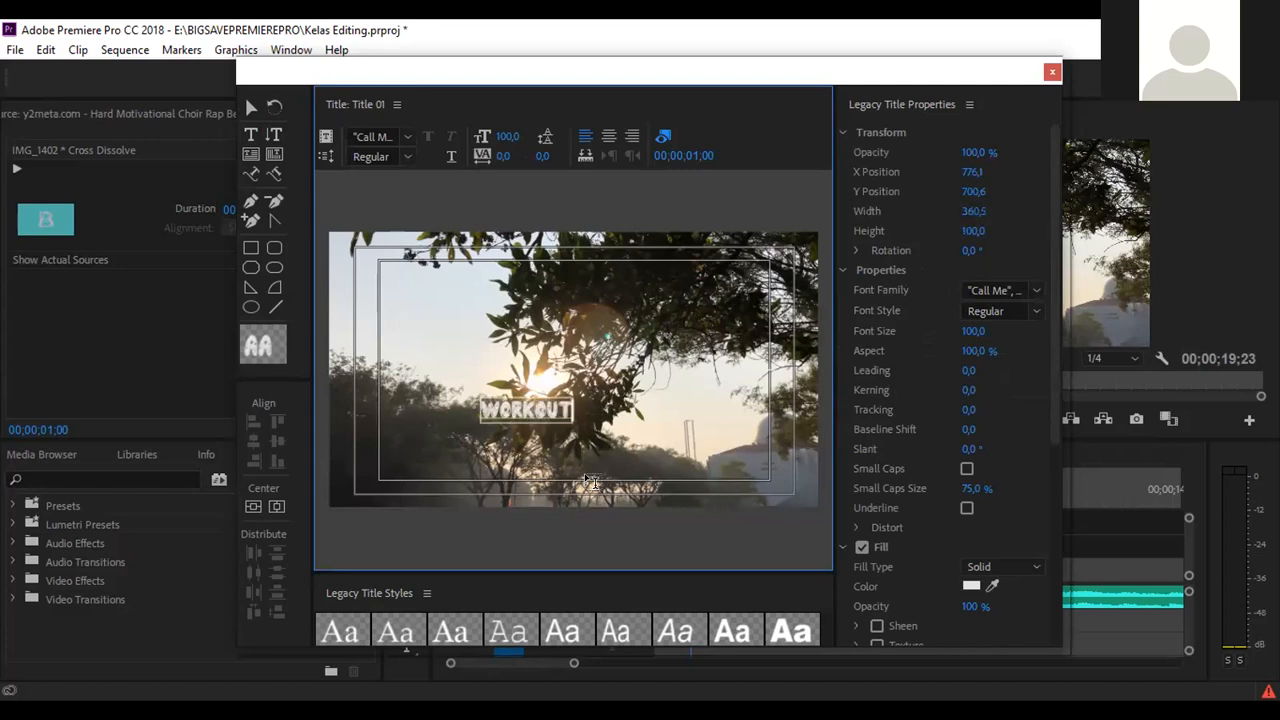
Set the WORKOUT text in Arial Narrow at font size 148.
key(ctrl+a)
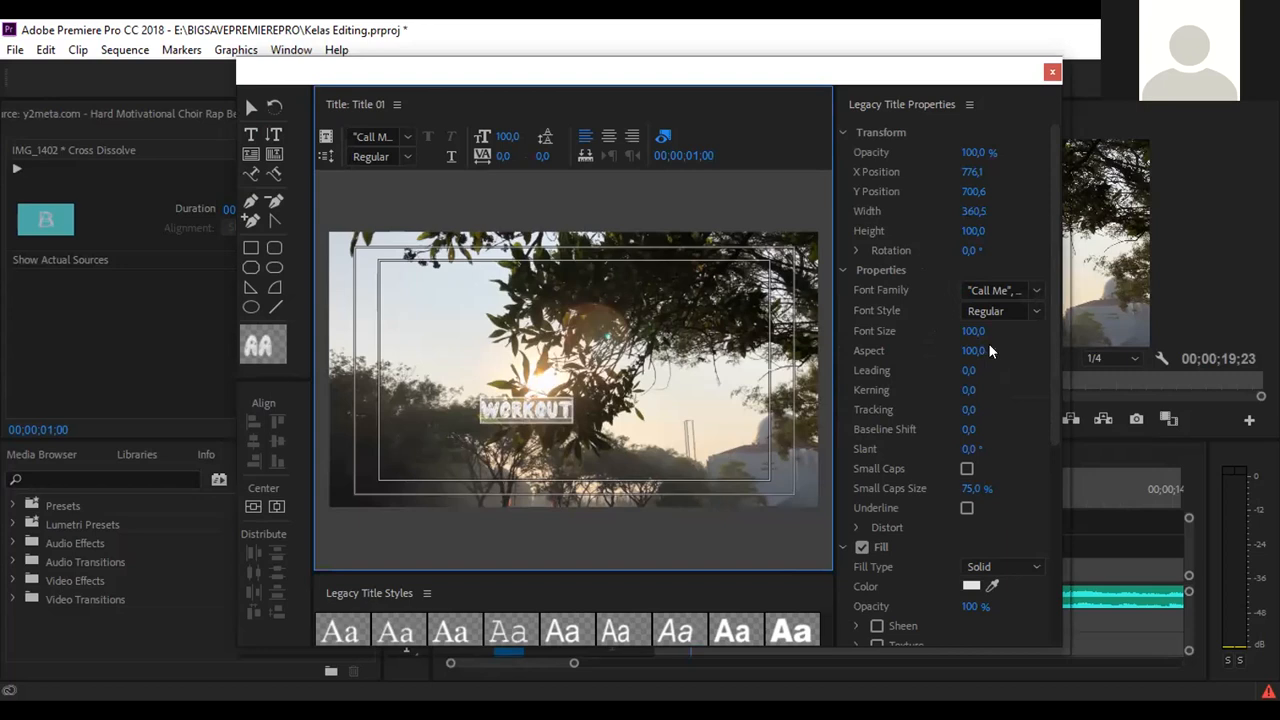
click(1028, 289)
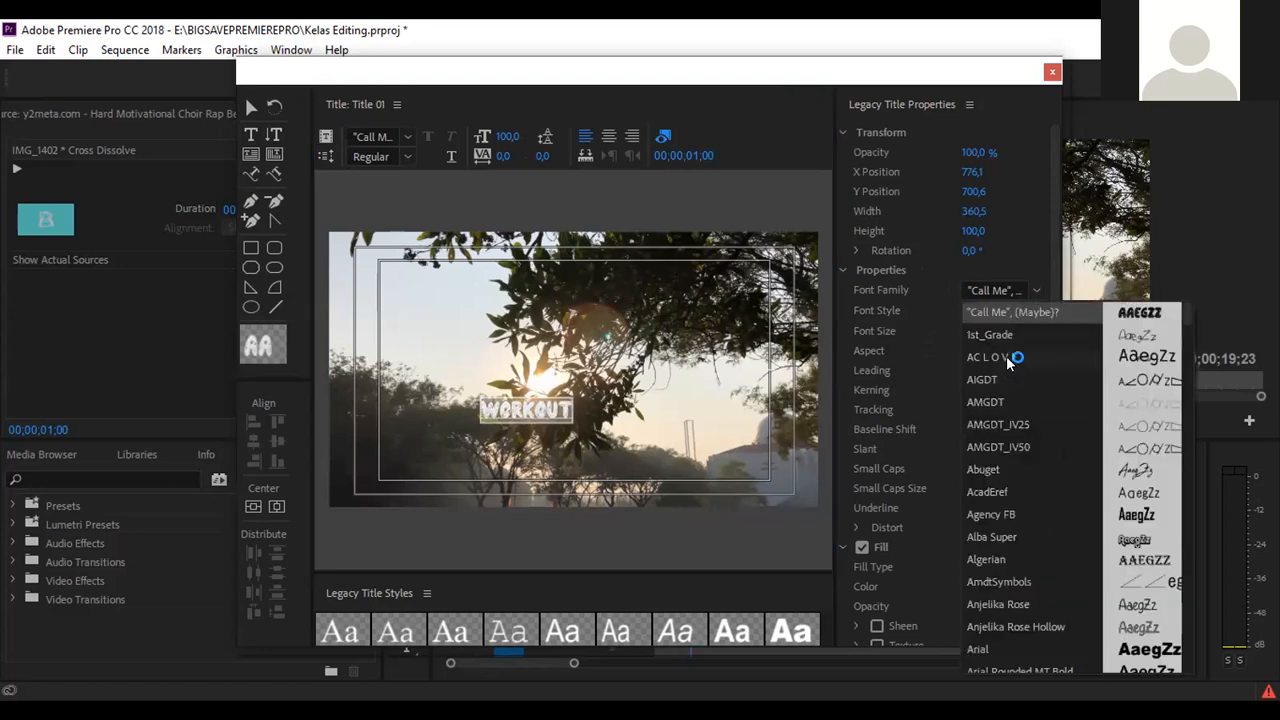
click(1004, 514)
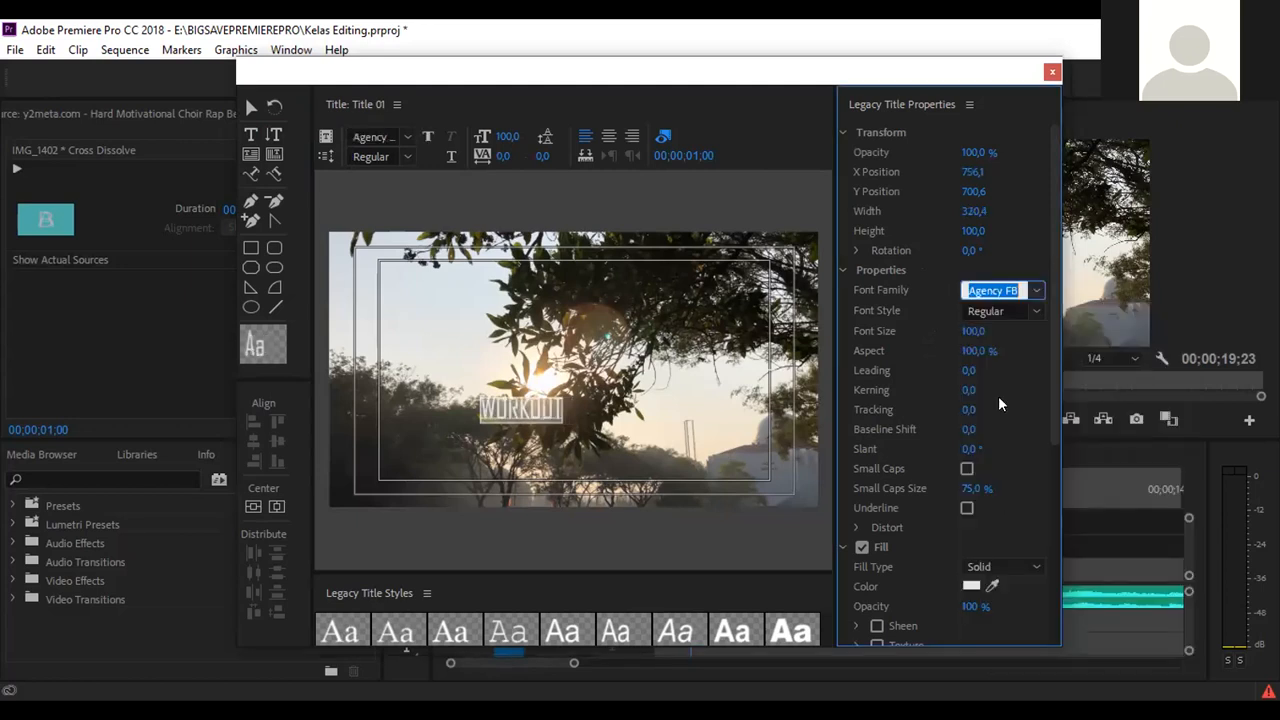
click(1037, 290)
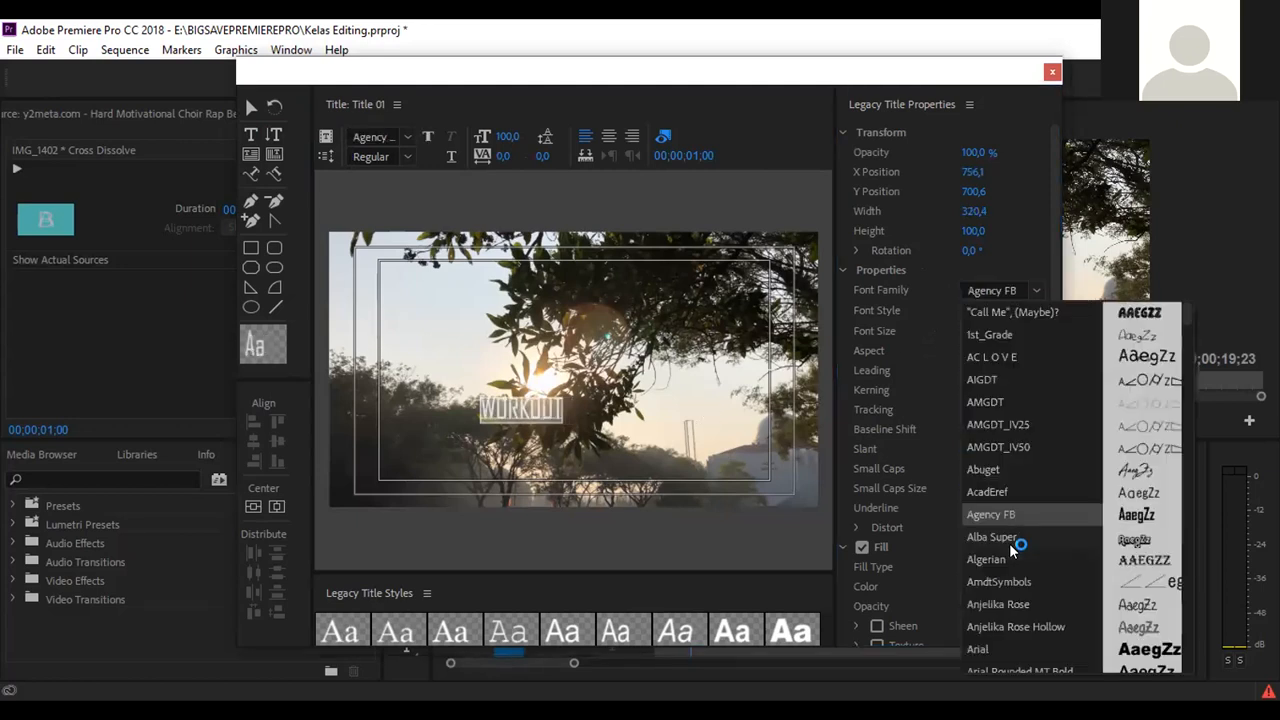
click(1005, 648)
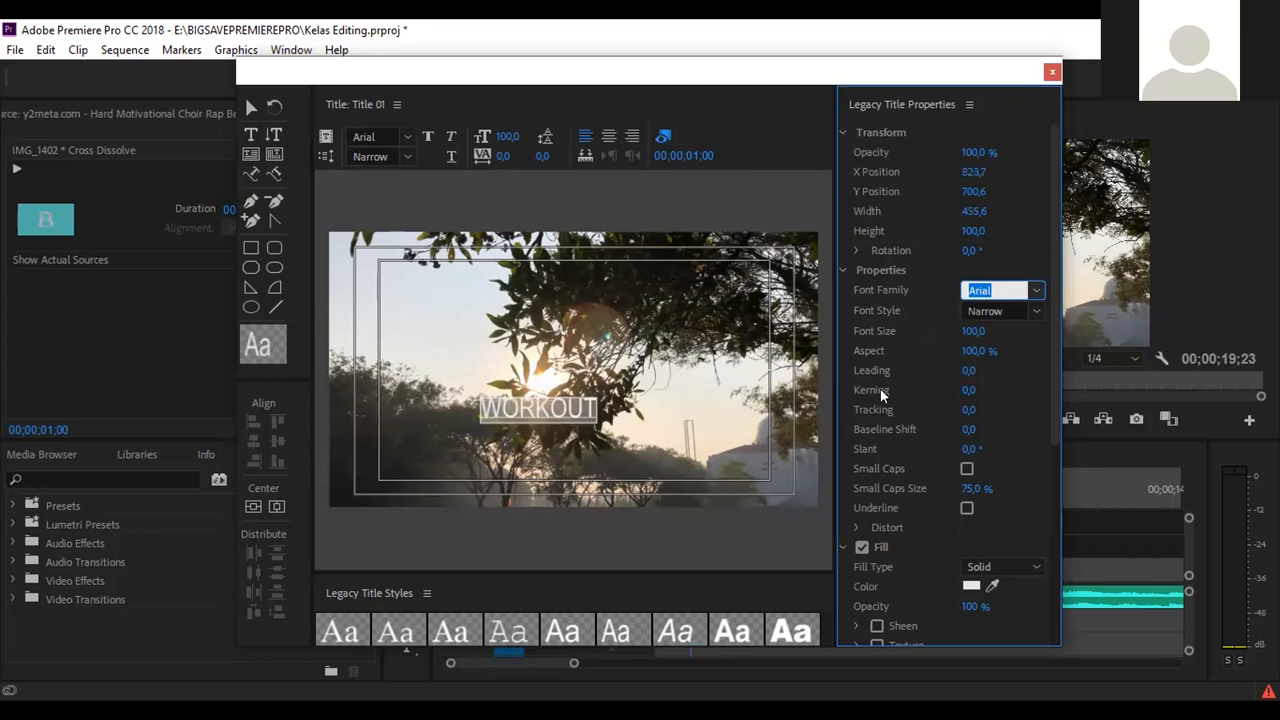
drag(507, 136, 553, 136)
Move the WORKOUT text to the frame's lower-right corner, within the outer safe margin, and close the title editor.
click(250, 106)
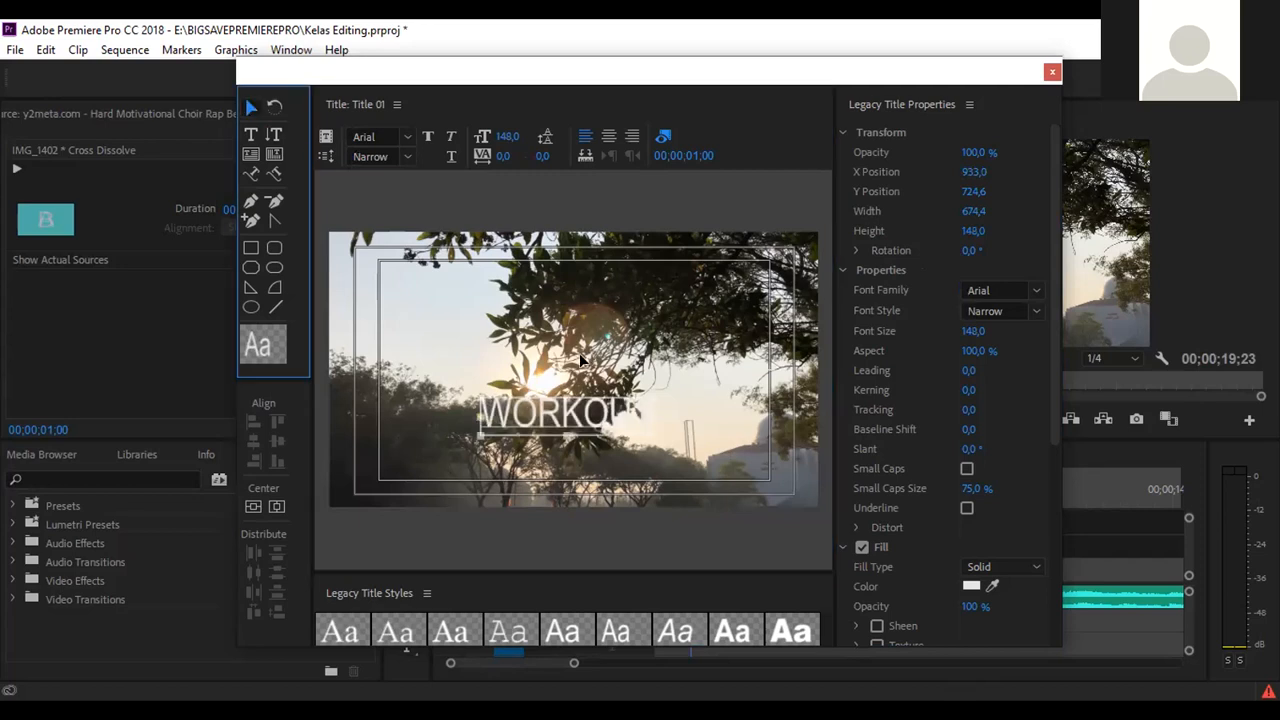
drag(592, 417, 592, 378)
mouse_move(714, 476)
mouse_down()
mouse_move(738, 479)
mouse_move(726, 468)
mouse_up()
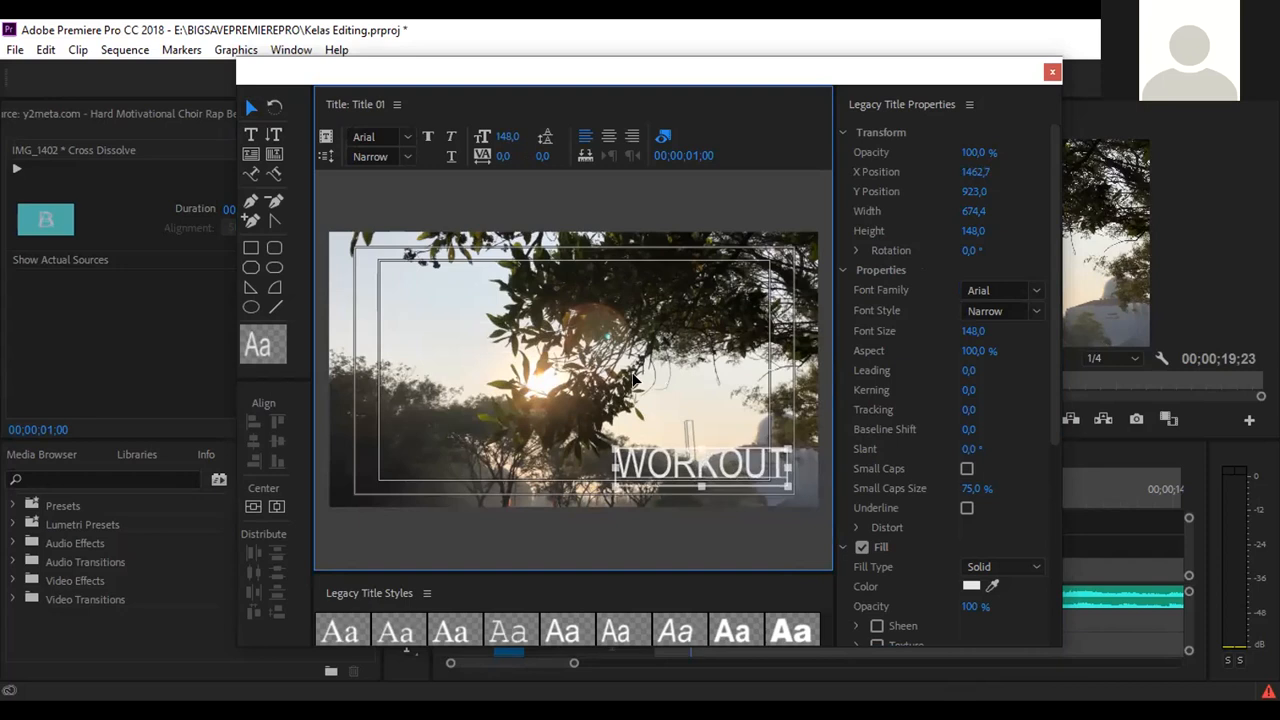
click(720, 375)
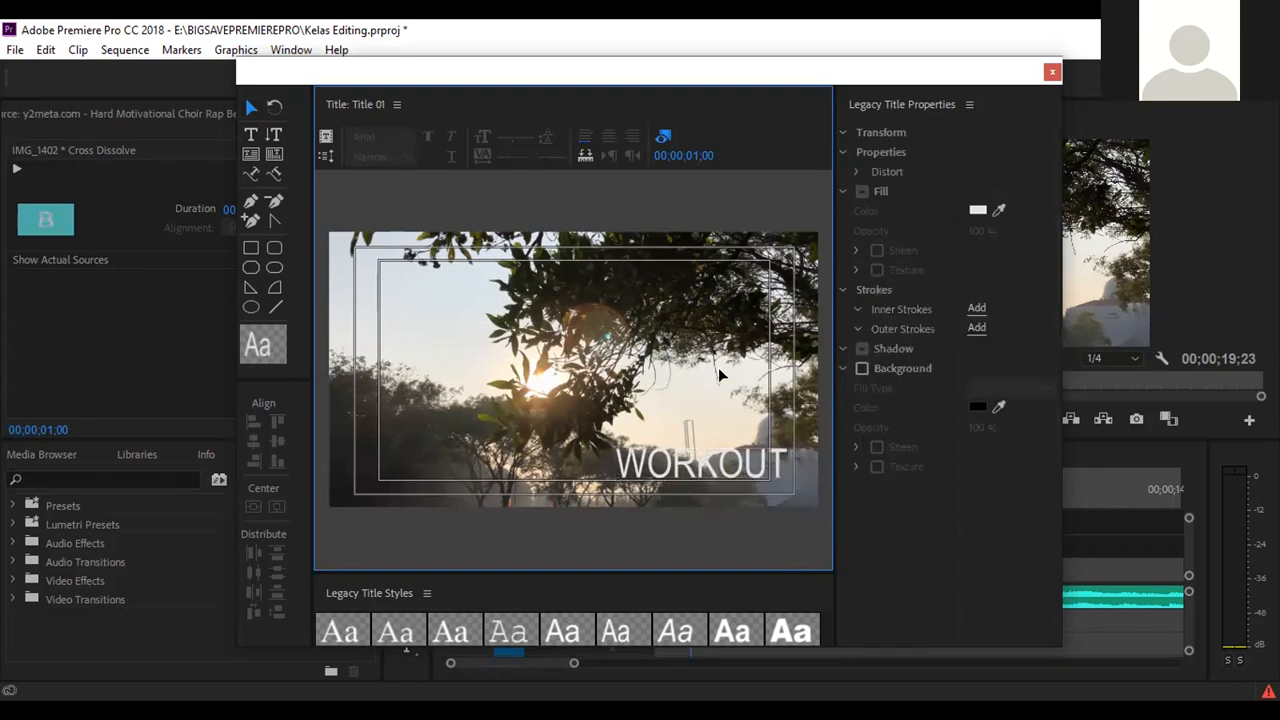
click(1050, 74)
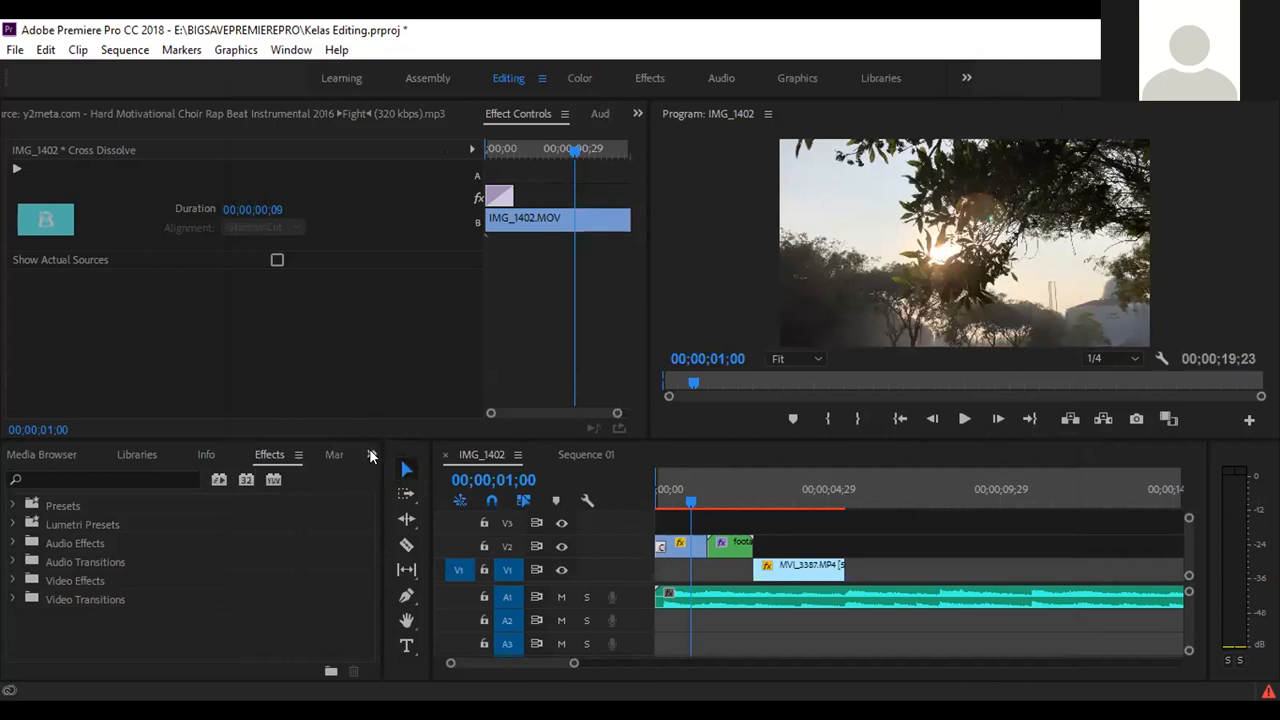
Place Title 01 on track V3 at the sequence's start and split it shortly after its beginning and at 00;00;01;04.
click(371, 455)
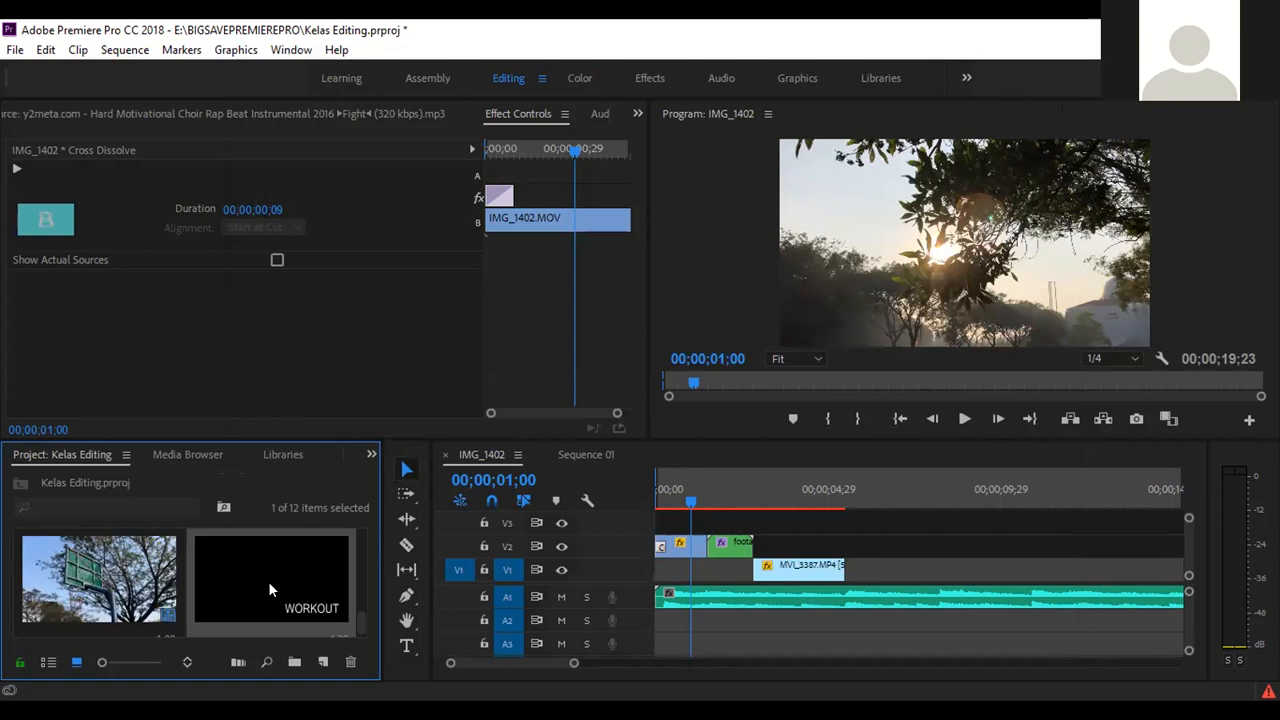
drag(260, 592, 670, 503)
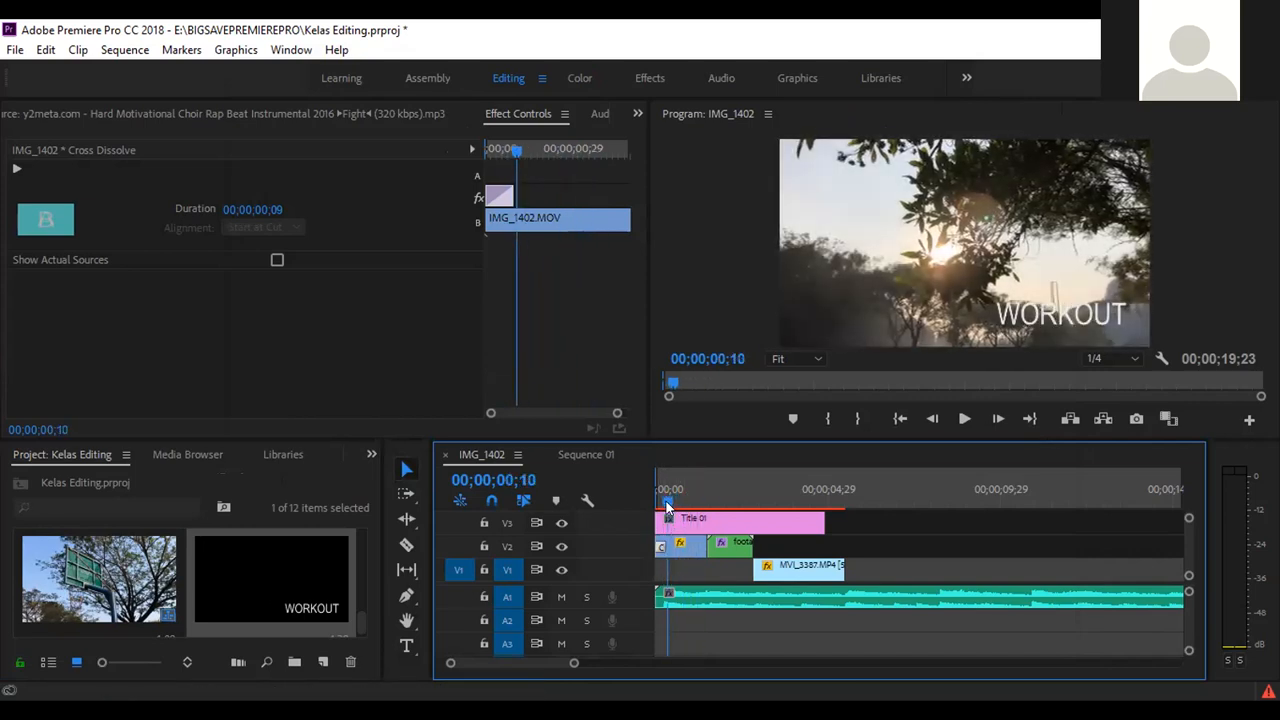
key(c)
click(671, 518)
drag(672, 499, 696, 503)
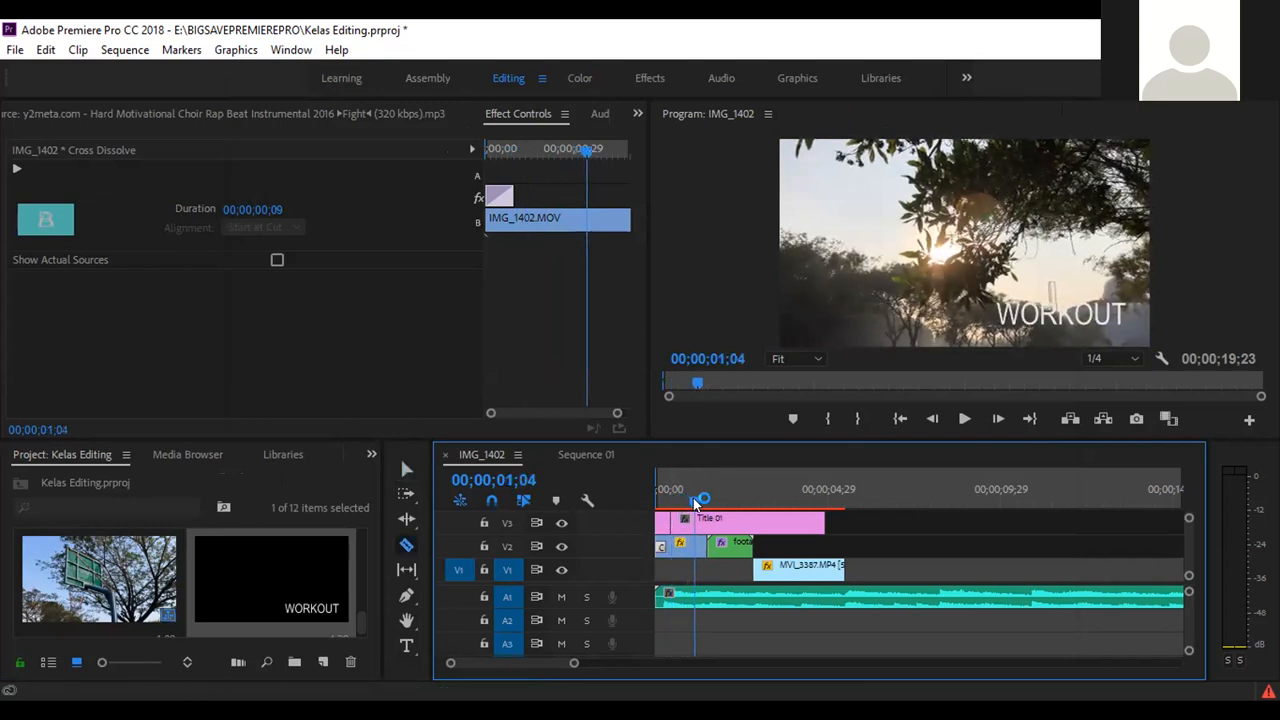
click(695, 518)
Delete the first and last pieces of the split title on V3, keeping only the middle one.
key(v)
click(781, 517)
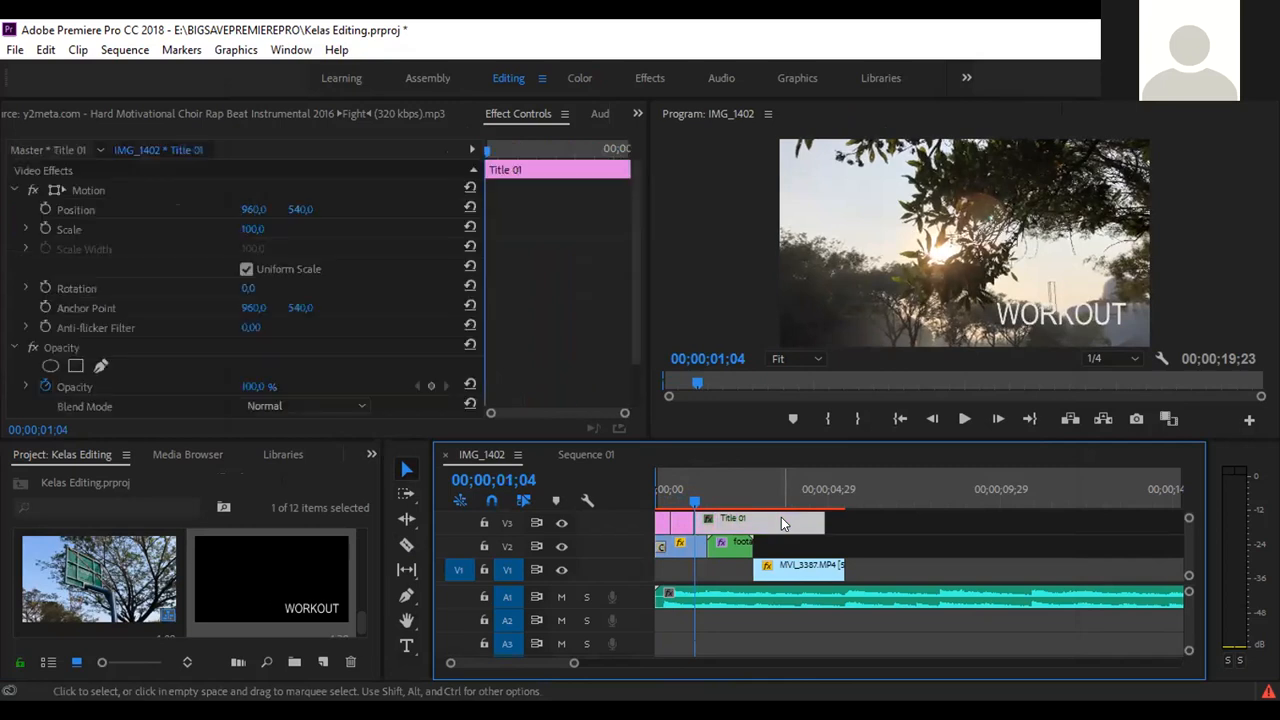
click(409, 470)
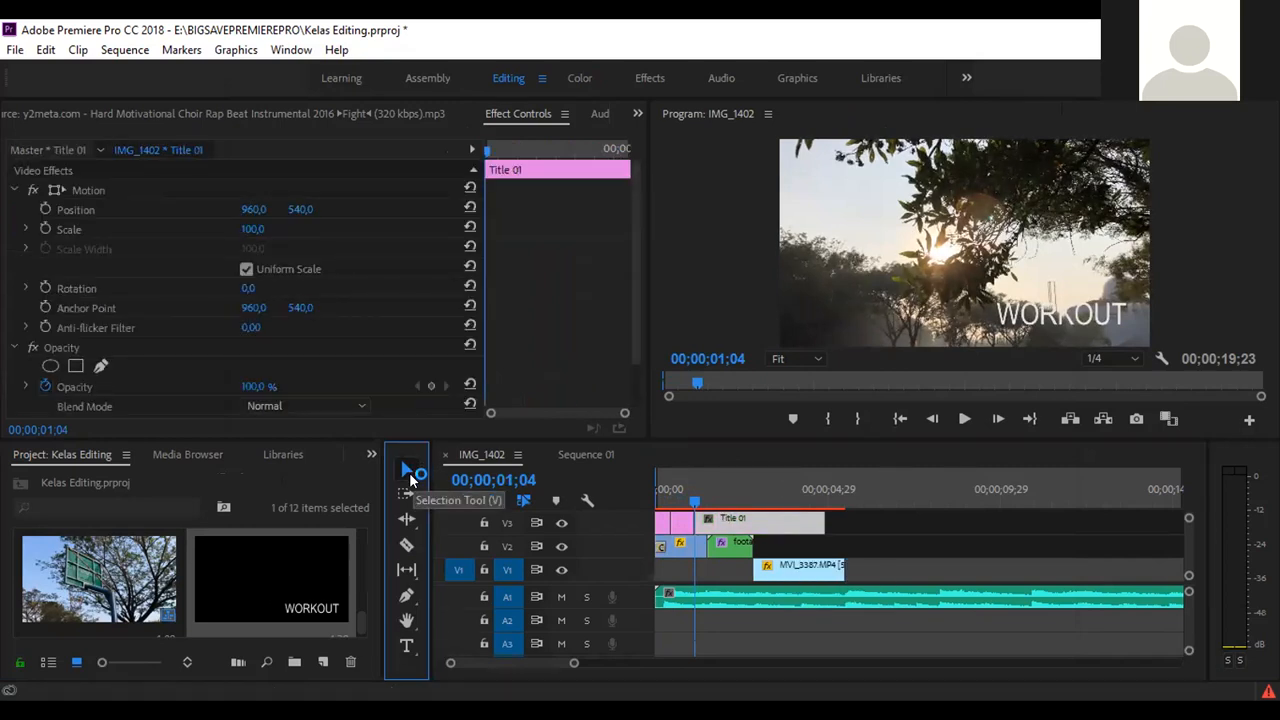
click(781, 517)
key(Delete)
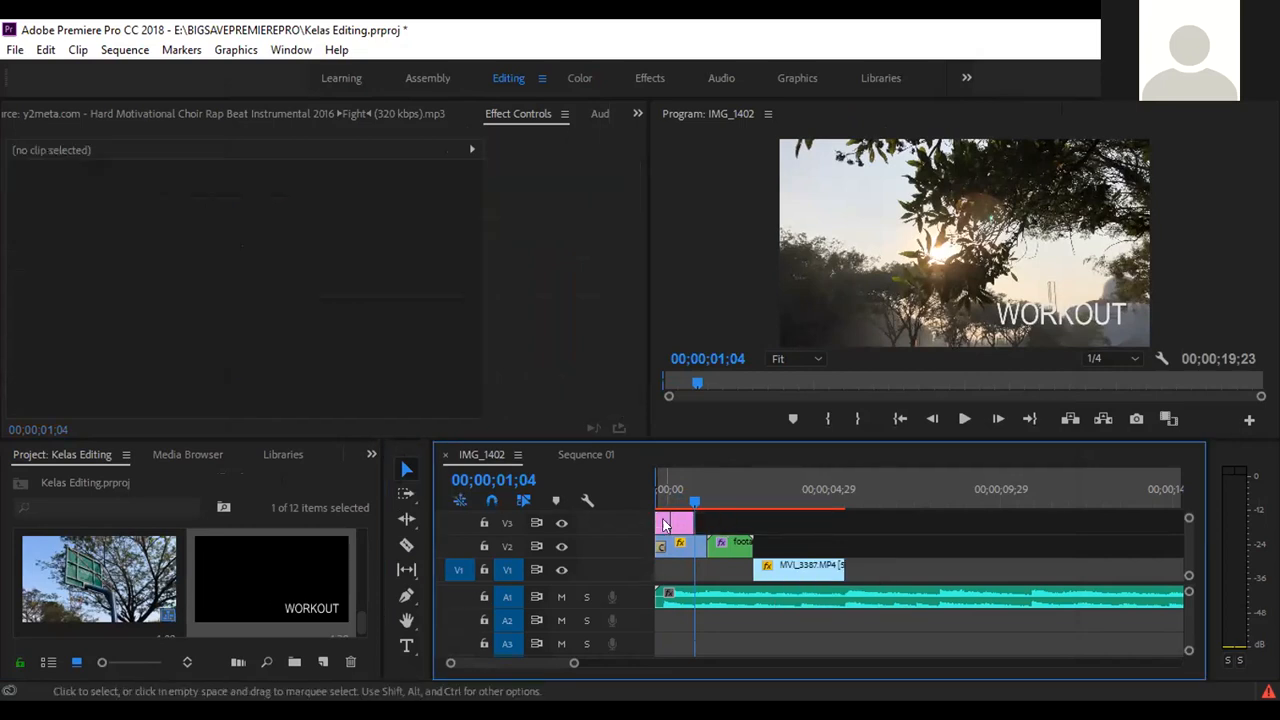
click(664, 525)
key(Delete)
Preview the title's appearance from 00;00;00;09 and extend the title clip's end to the end of the first clip.
drag(675, 493, 666, 502)
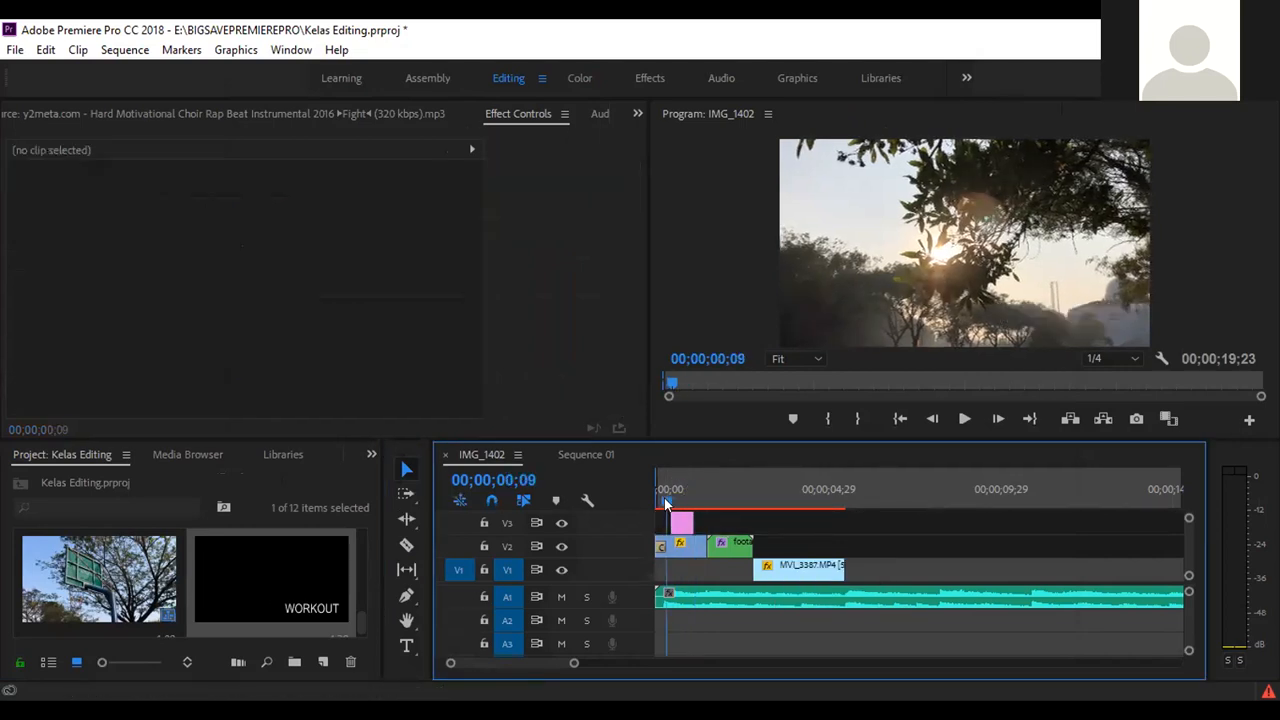
key(space)
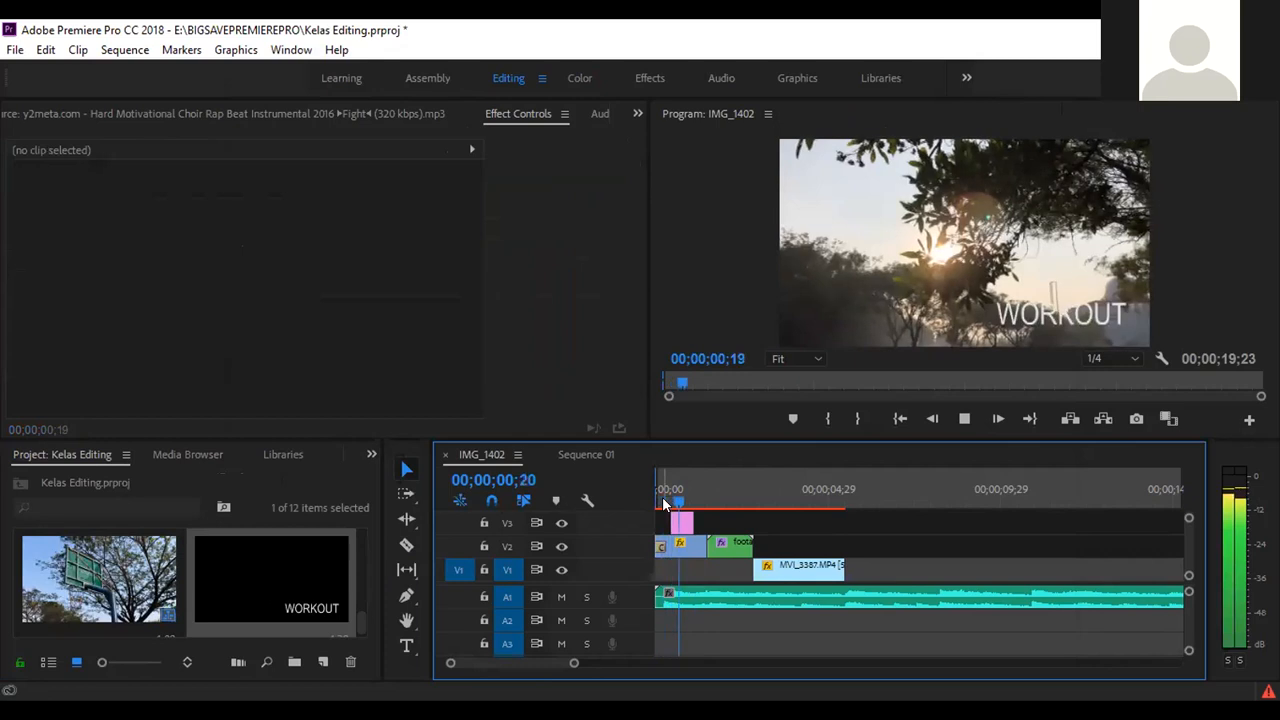
click(668, 500)
drag(694, 516, 705, 520)
click(683, 490)
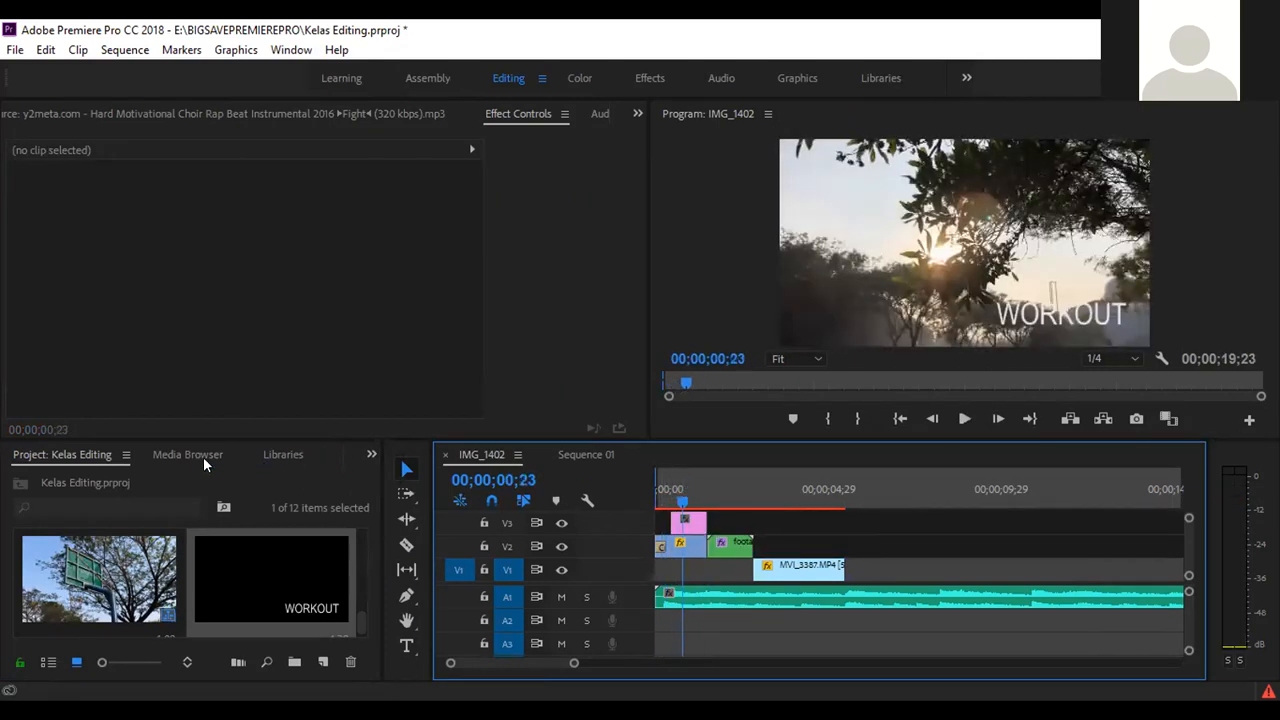
Bring up the Dissolve video transitions to find Cross Dissolve.
click(371, 455)
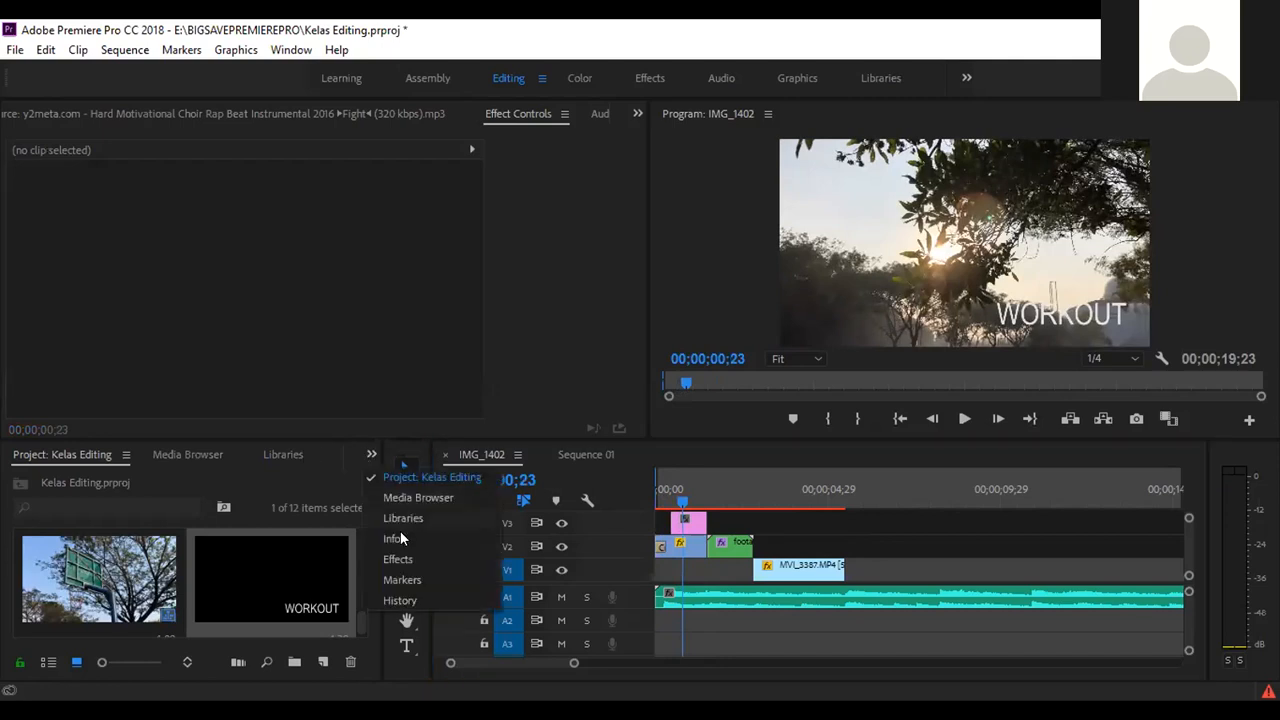
click(403, 562)
click(15, 599)
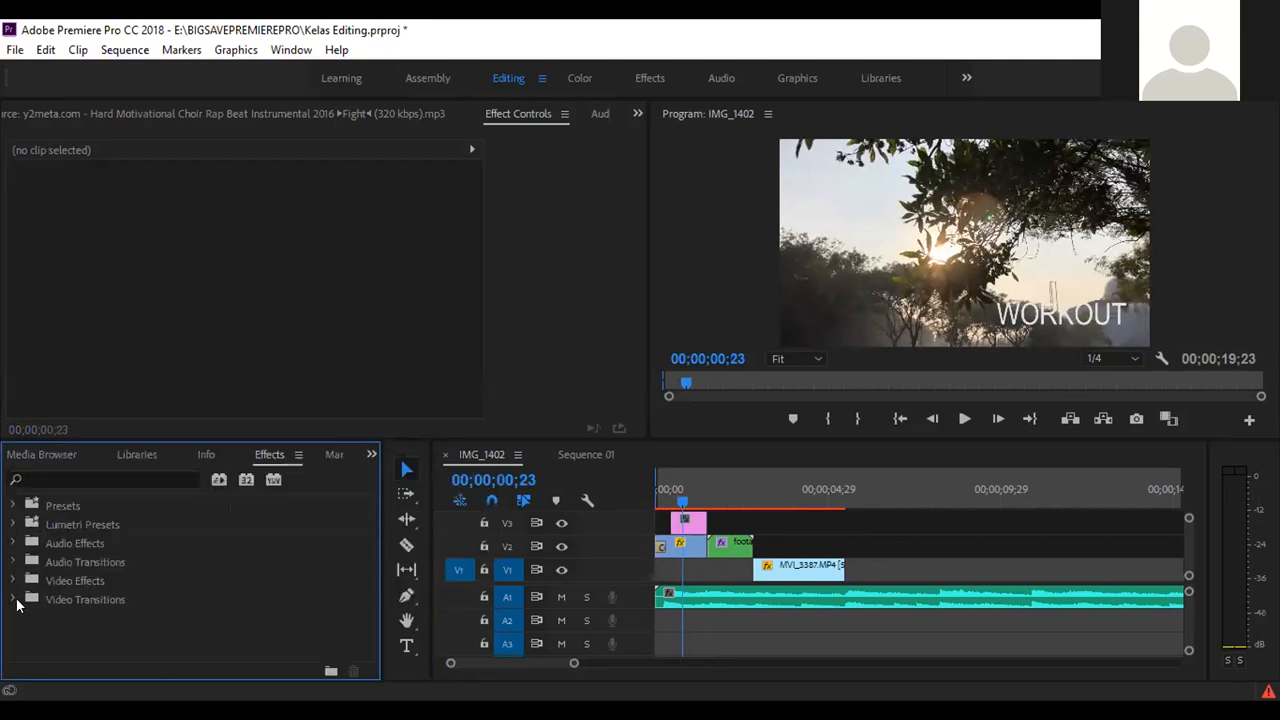
scroll(130, 584, down, 2)
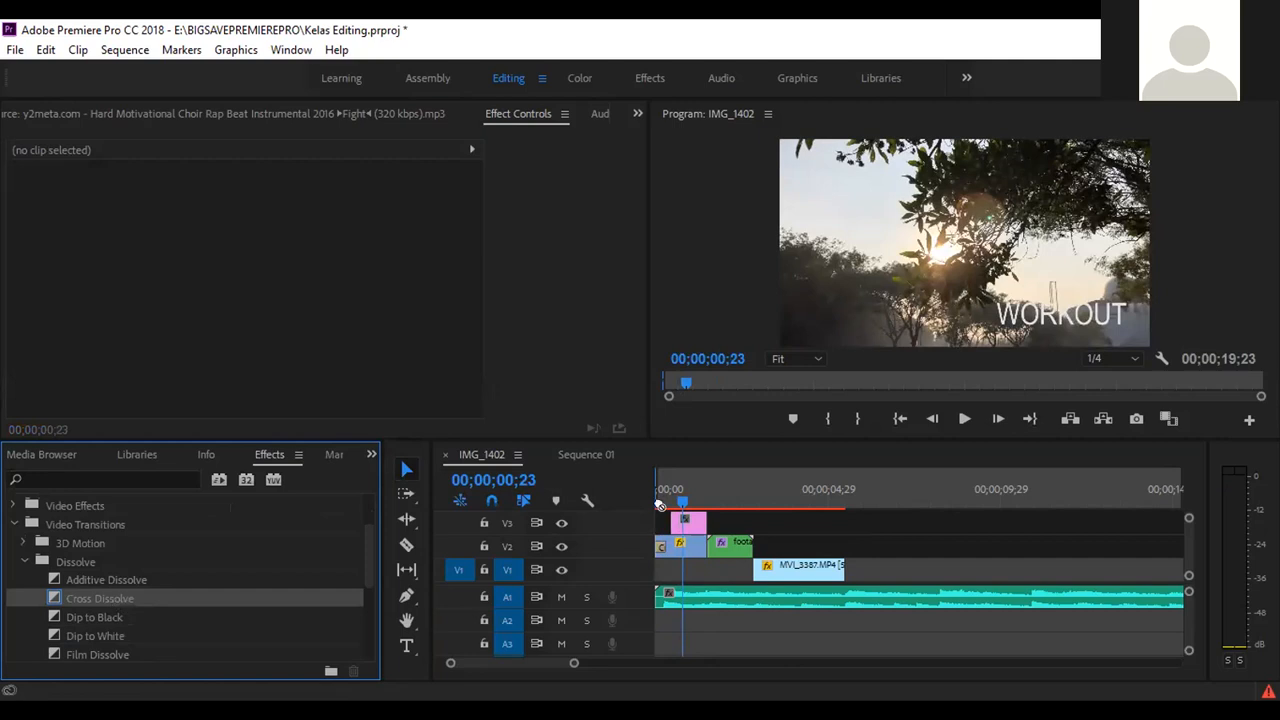
Apply a Cross Dissolve to the start and end of the WORKOUT title clip and play back the opening of the sequence.
drag(674, 527, 697, 522)
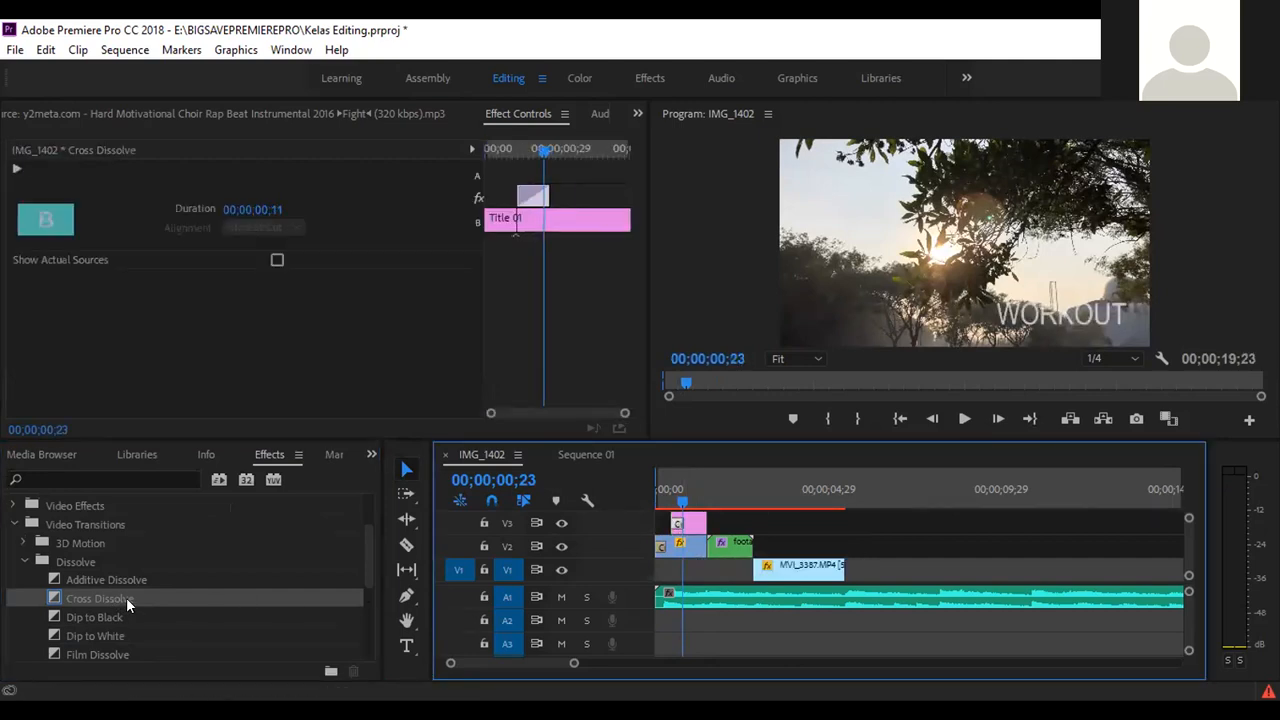
click(141, 598)
click(664, 488)
key(space)
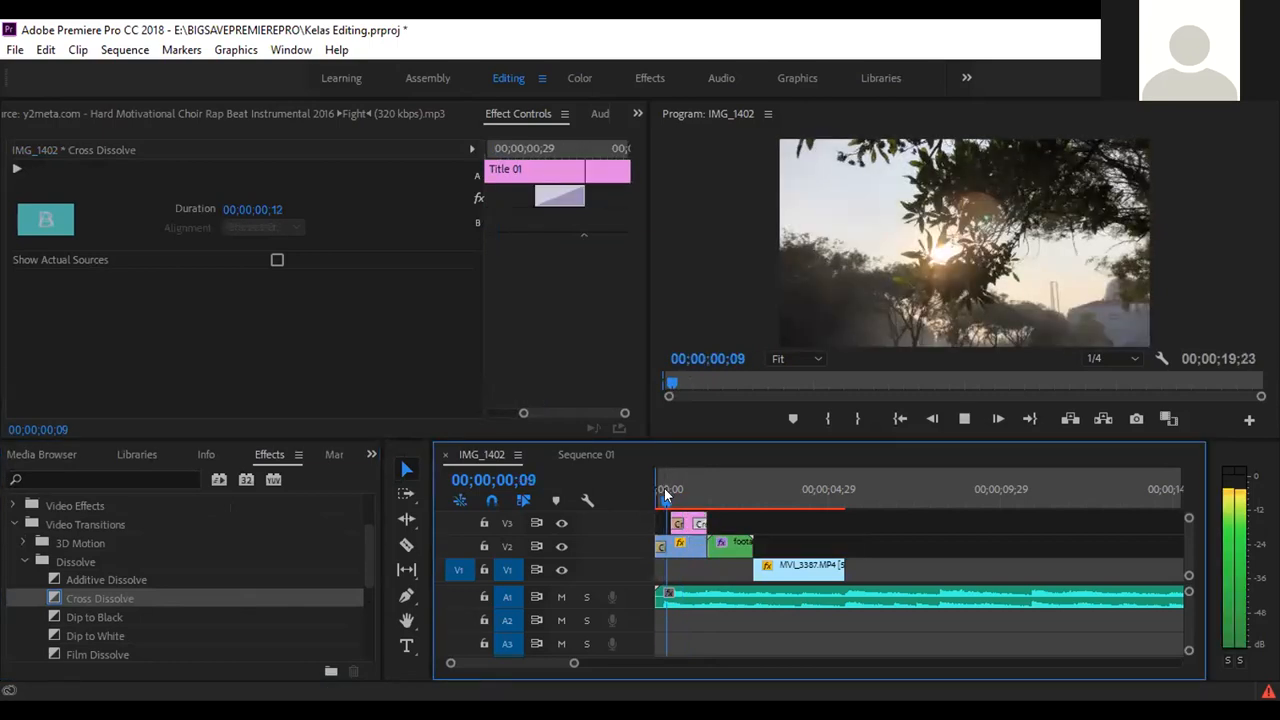
click(664, 488)
key(space)
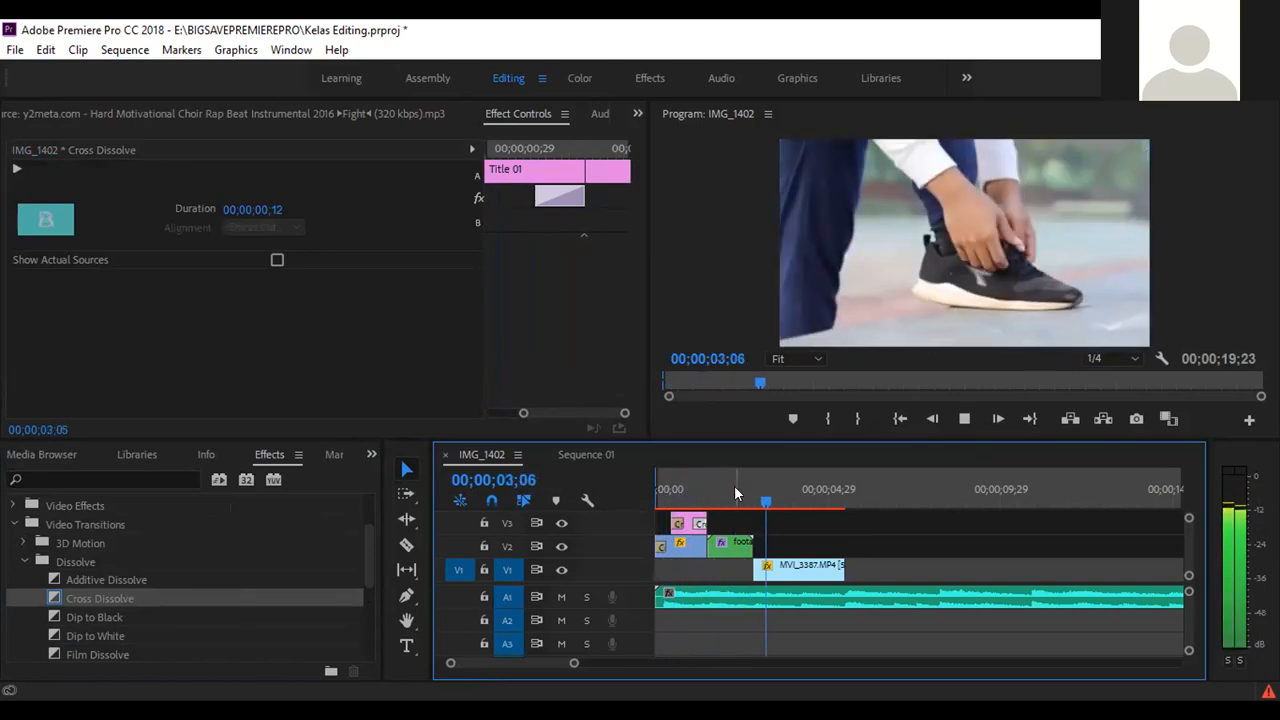
key(space)
Turn on Scale animation for the footage2 clip with a starting keyframe of 100 at 00;00;01;16.
click(701, 488)
mouse_move(701, 494)
mouse_down()
mouse_move(657, 499)
mouse_move(692, 503)
mouse_up()
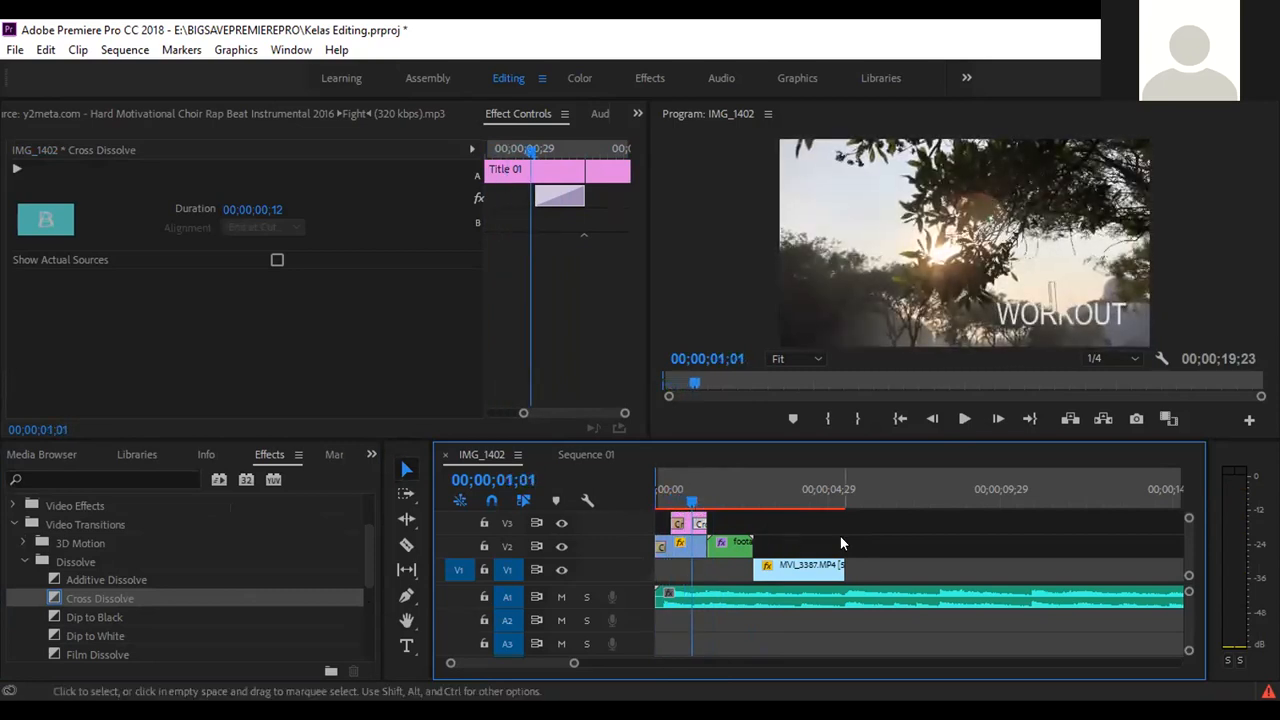
click(840, 540)
mouse_move(710, 488)
mouse_down()
mouse_move(729, 505)
mouse_move(757, 494)
mouse_move(707, 492)
mouse_move(728, 491)
mouse_up()
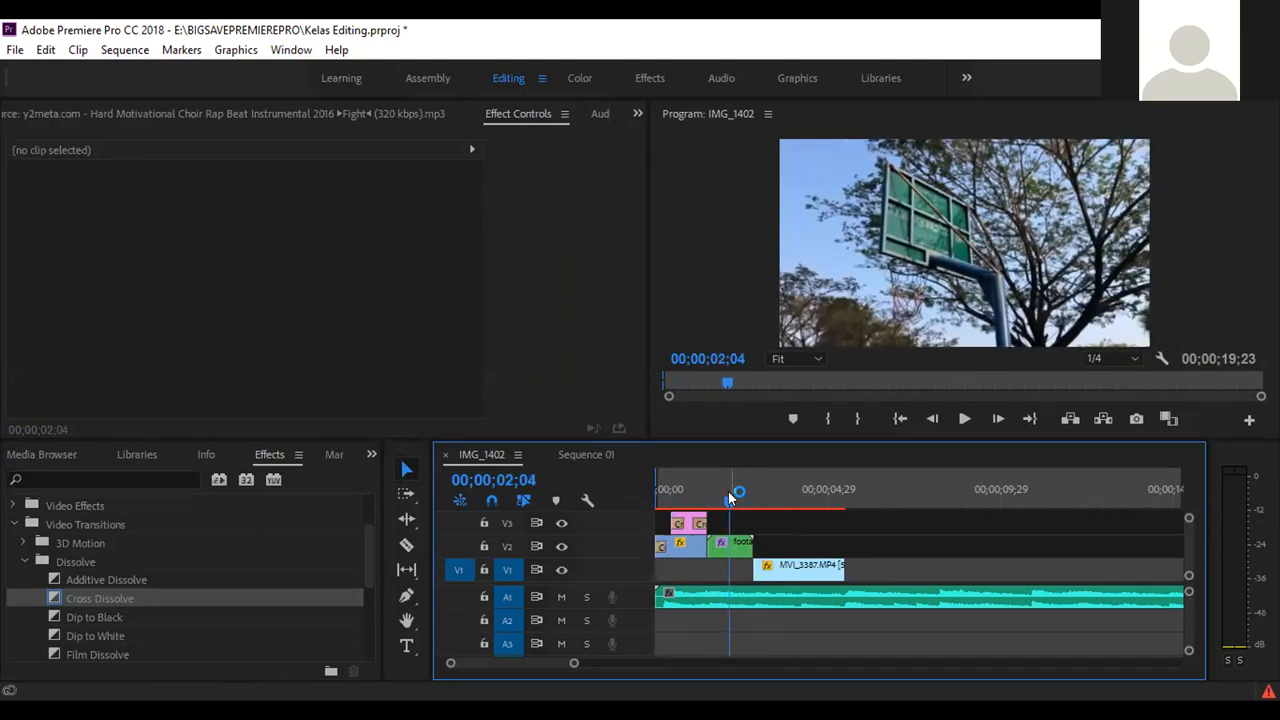
mouse_move(728, 491)
mouse_down()
mouse_move(795, 492)
mouse_move(712, 501)
mouse_up()
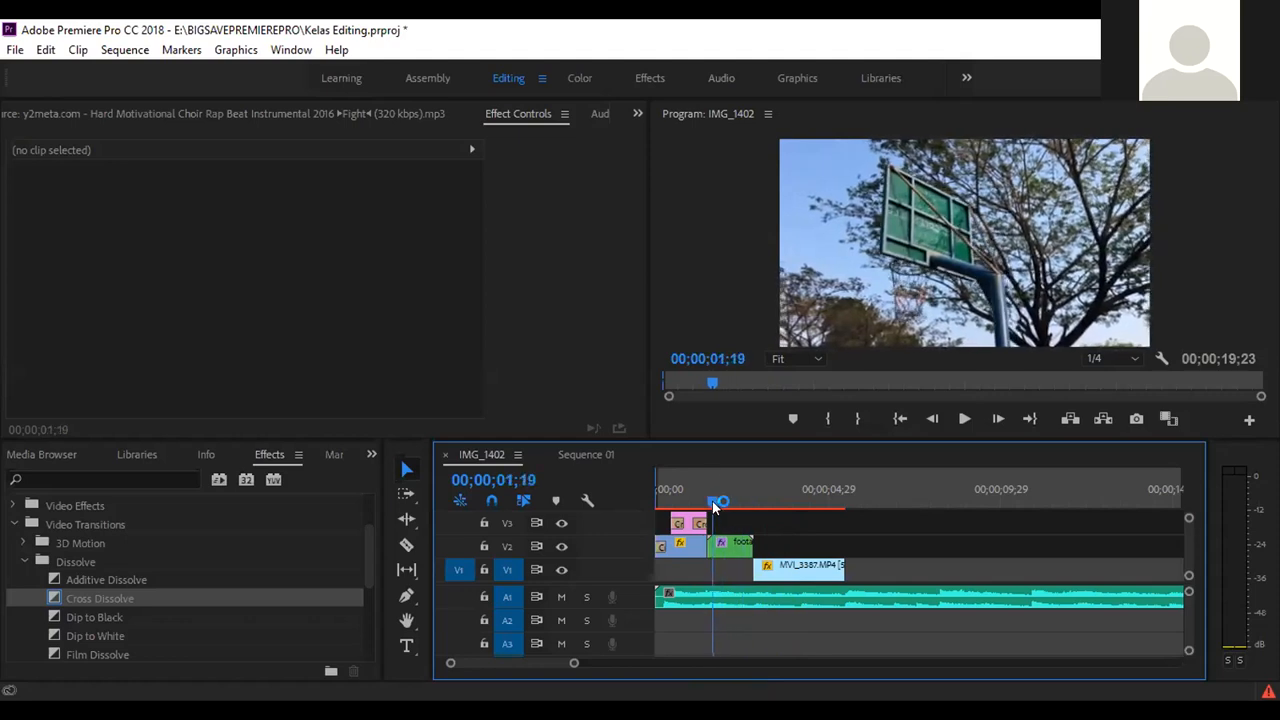
click(736, 549)
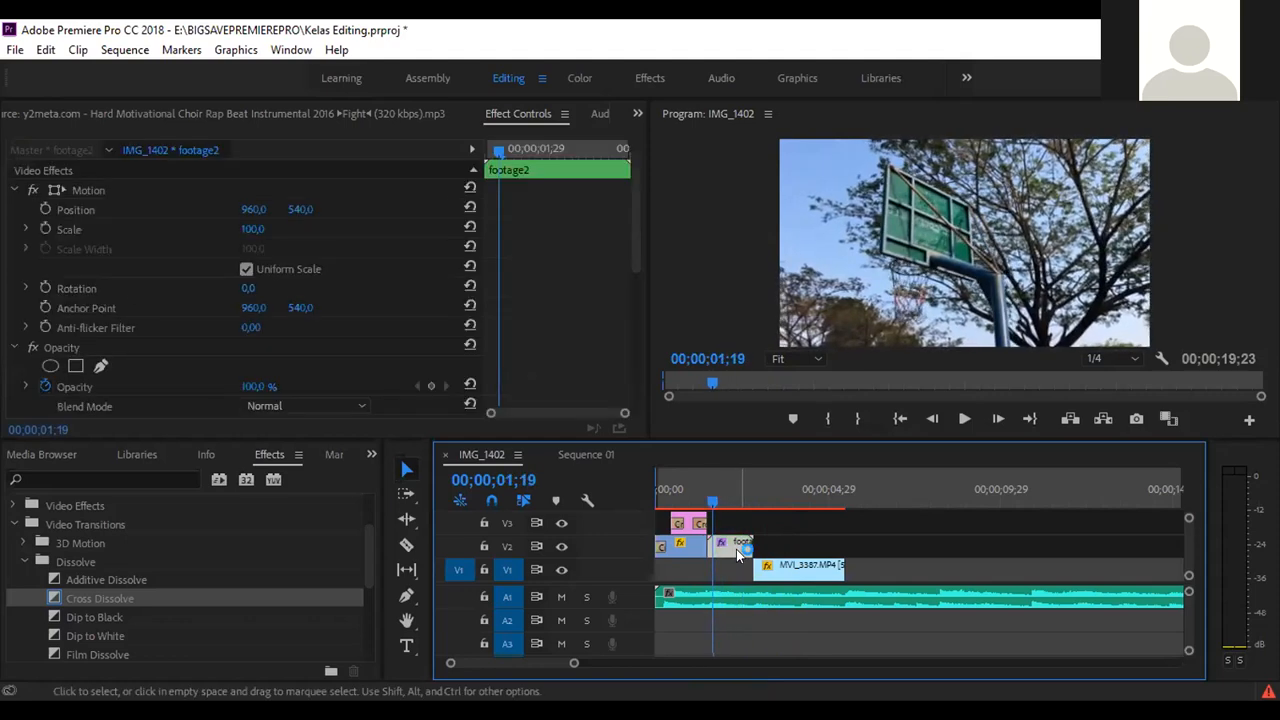
click(712, 494)
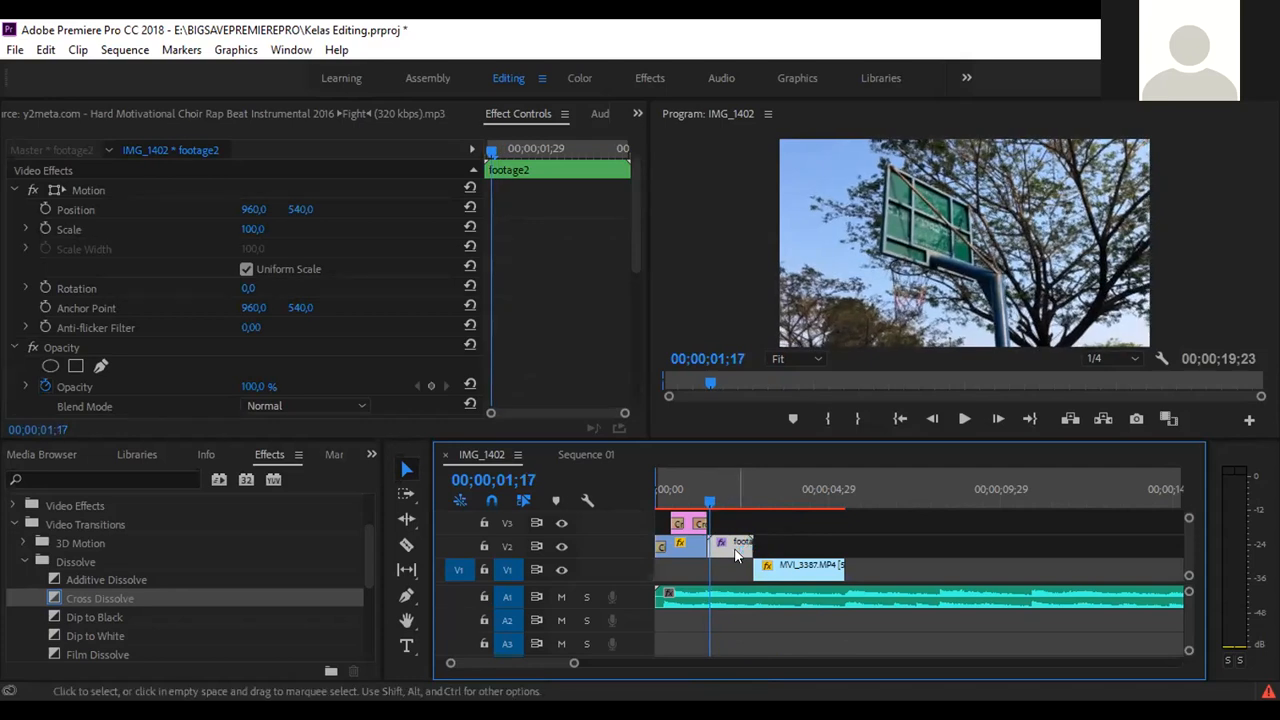
click(708, 503)
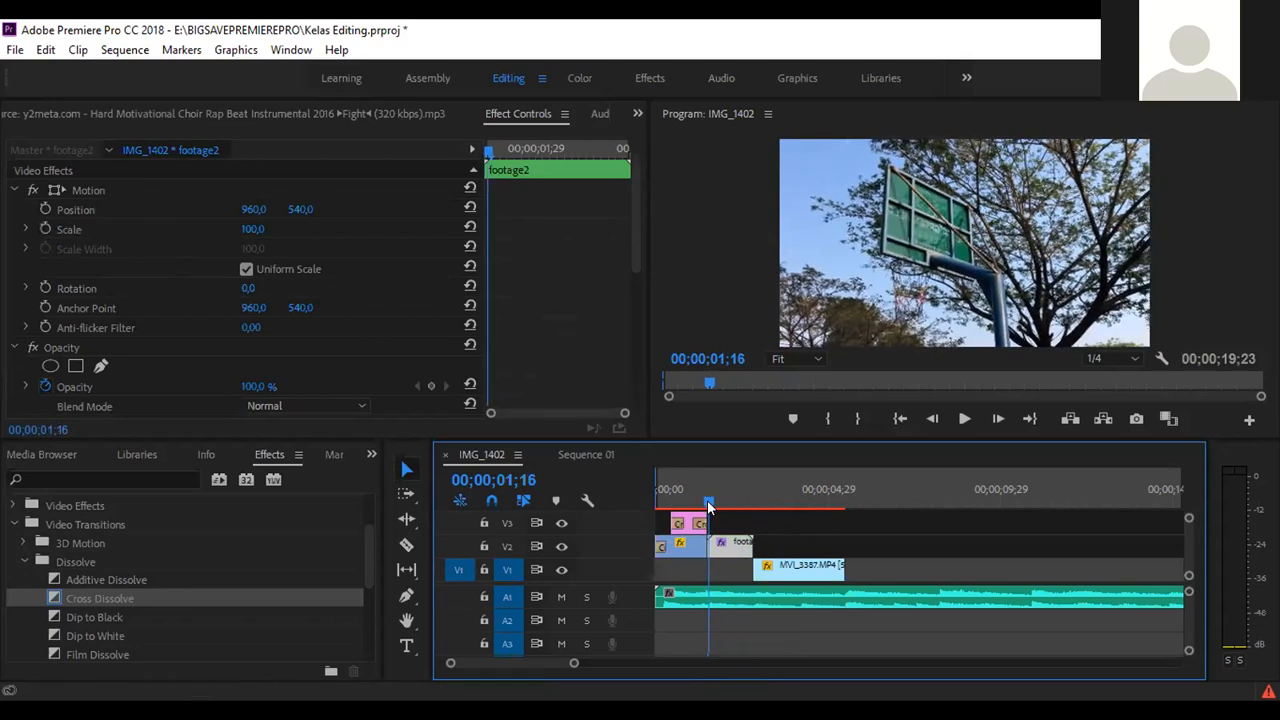
click(46, 228)
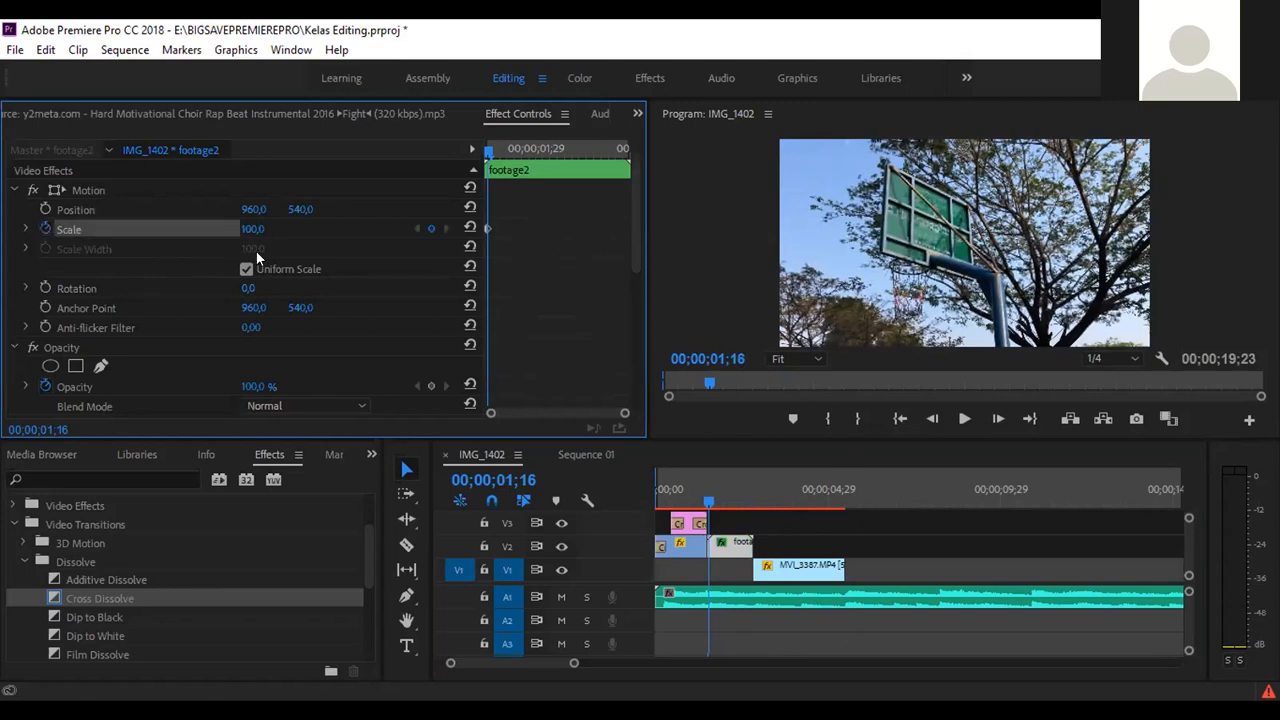
Add a second Scale keyframe of 150 near the end of the footage2 clip, at 00;00;02;22.
click(716, 500)
key(space)
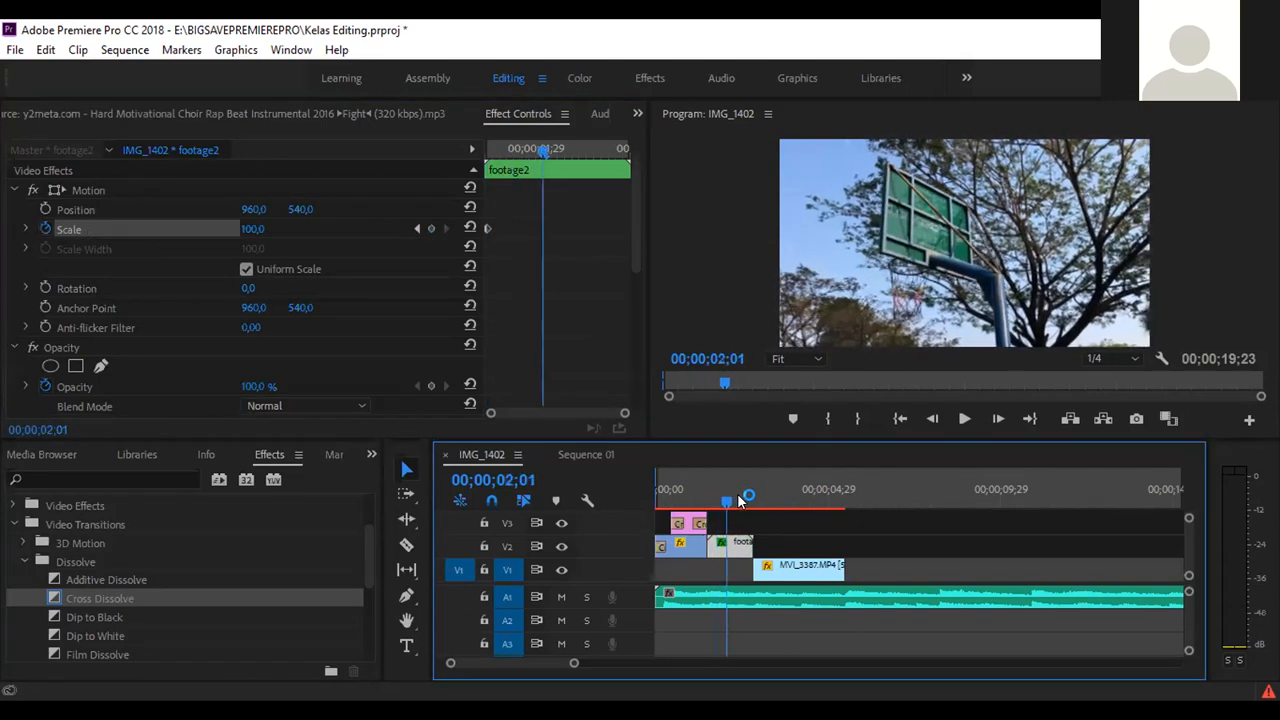
key(Right)
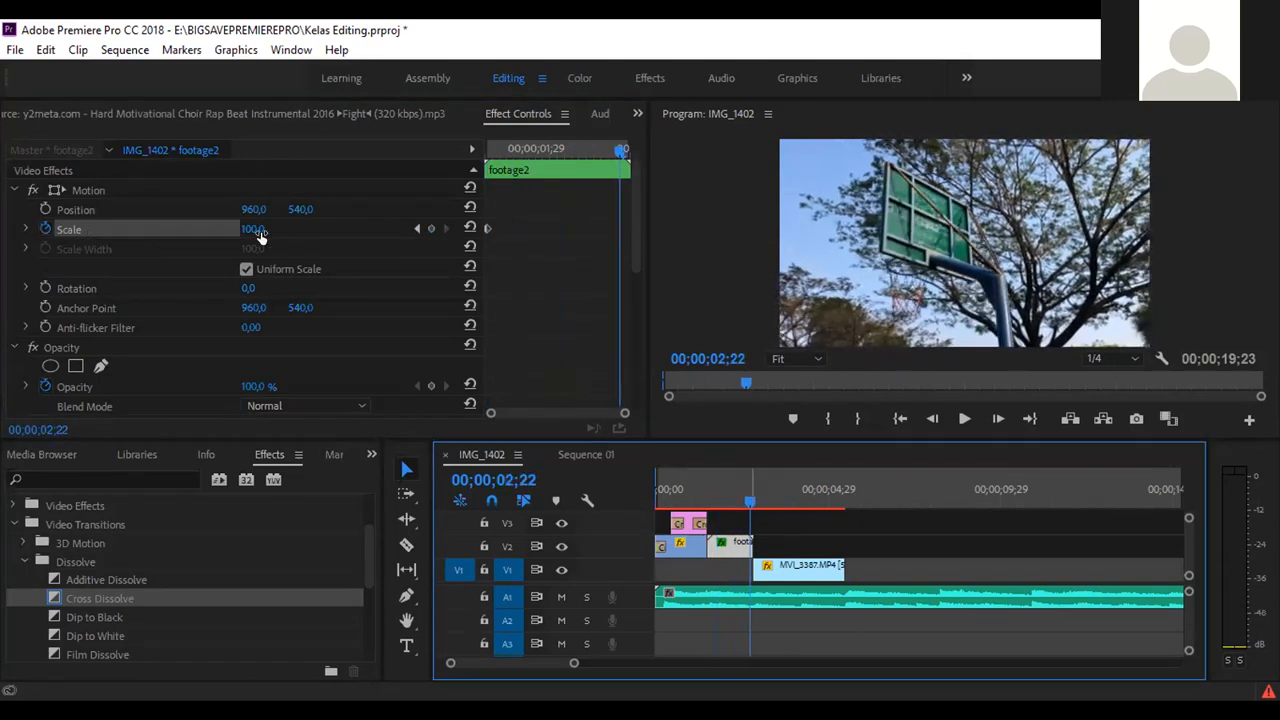
click(251, 229)
click(253, 229)
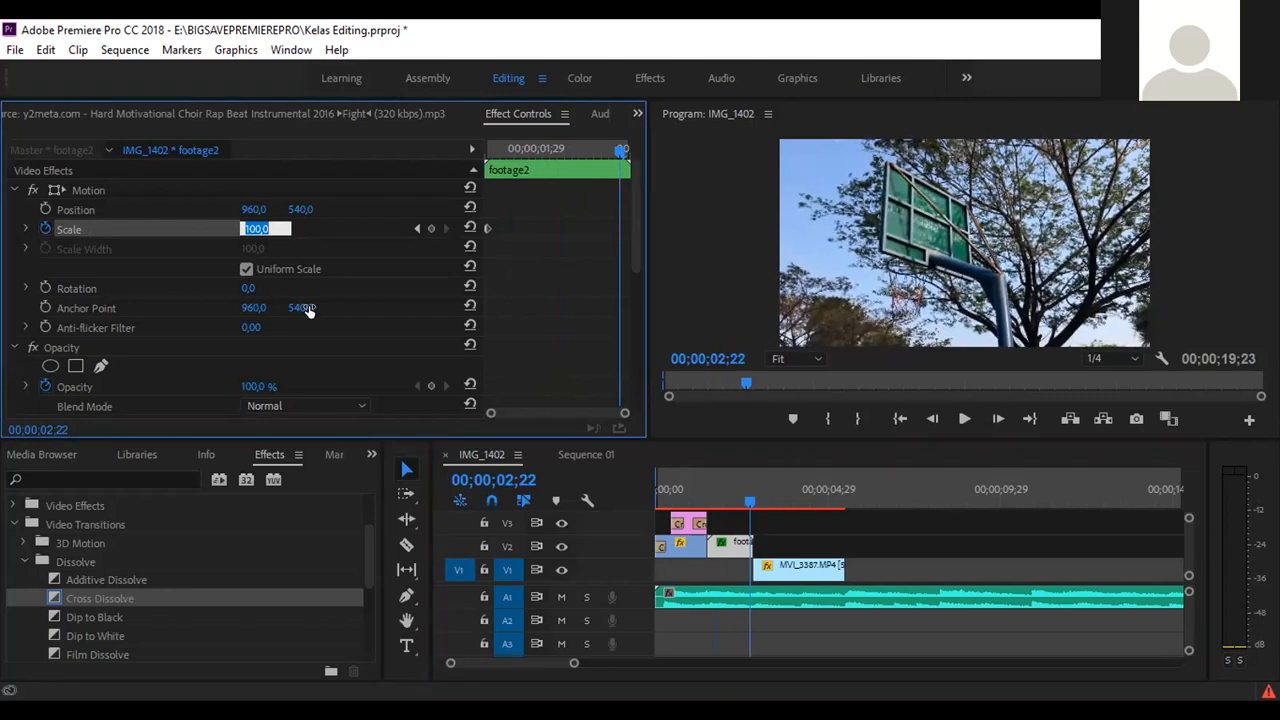
key(Return)
Preview the footage2 zoom and set its ending Scale keyframe at 00;00;02;22 to 110.
key(Up)
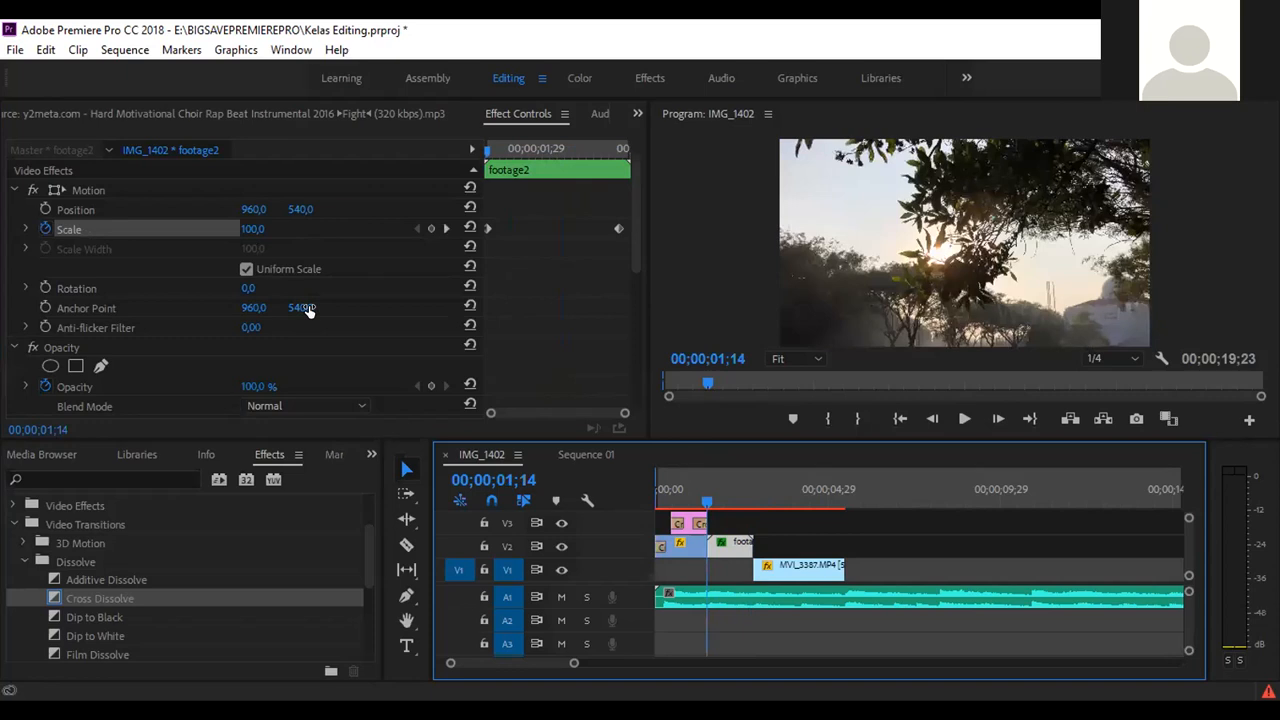
mouse_move(737, 489)
mouse_down()
mouse_move(703, 488)
mouse_move(713, 479)
mouse_move(730, 499)
mouse_up()
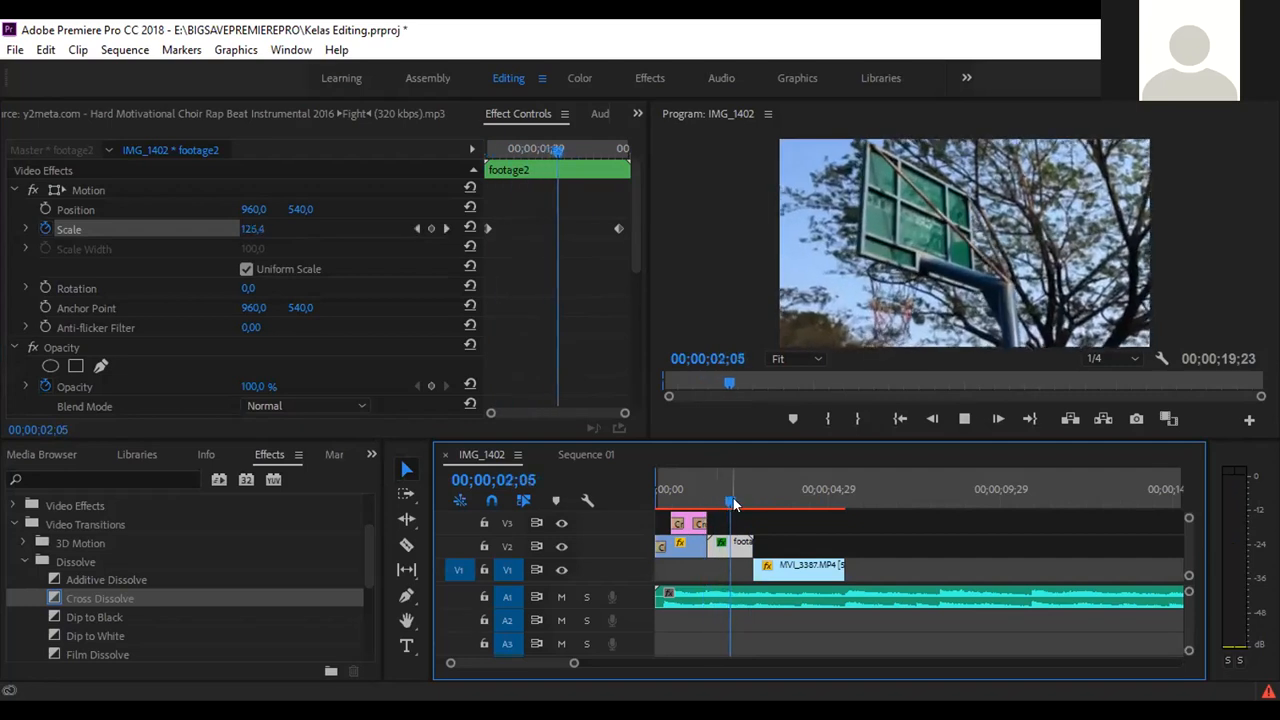
click(618, 228)
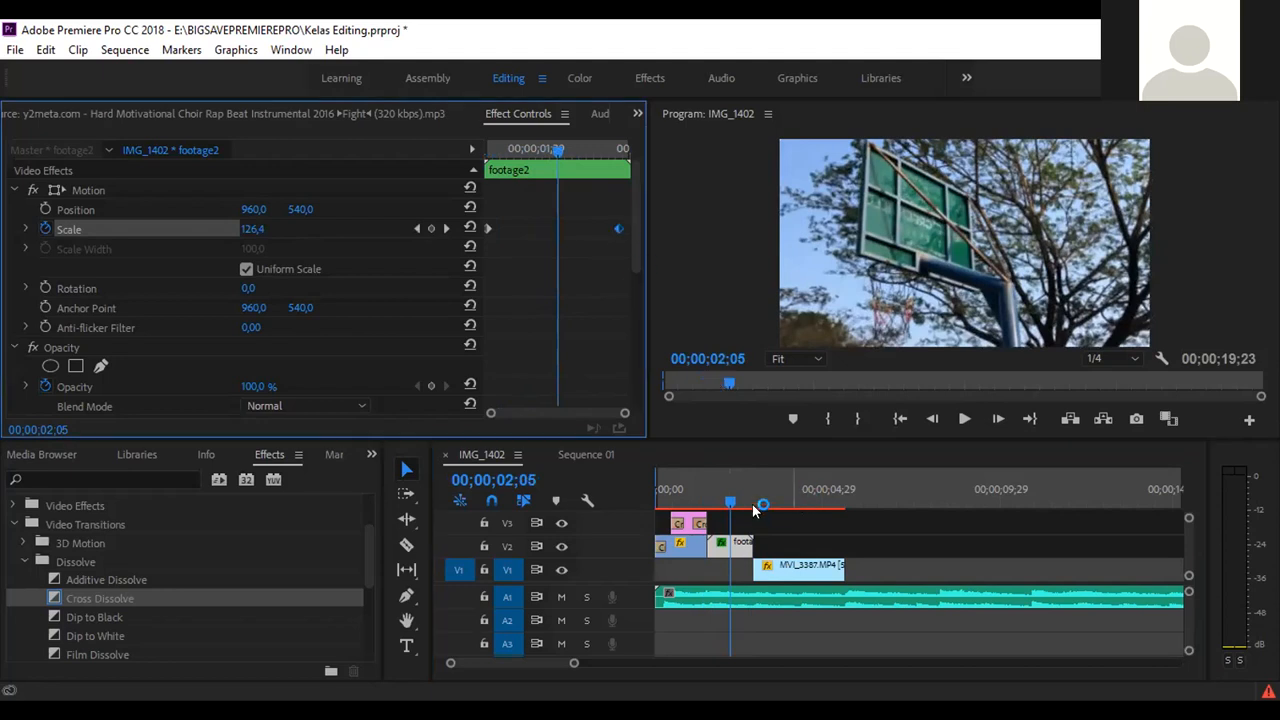
drag(737, 500, 751, 503)
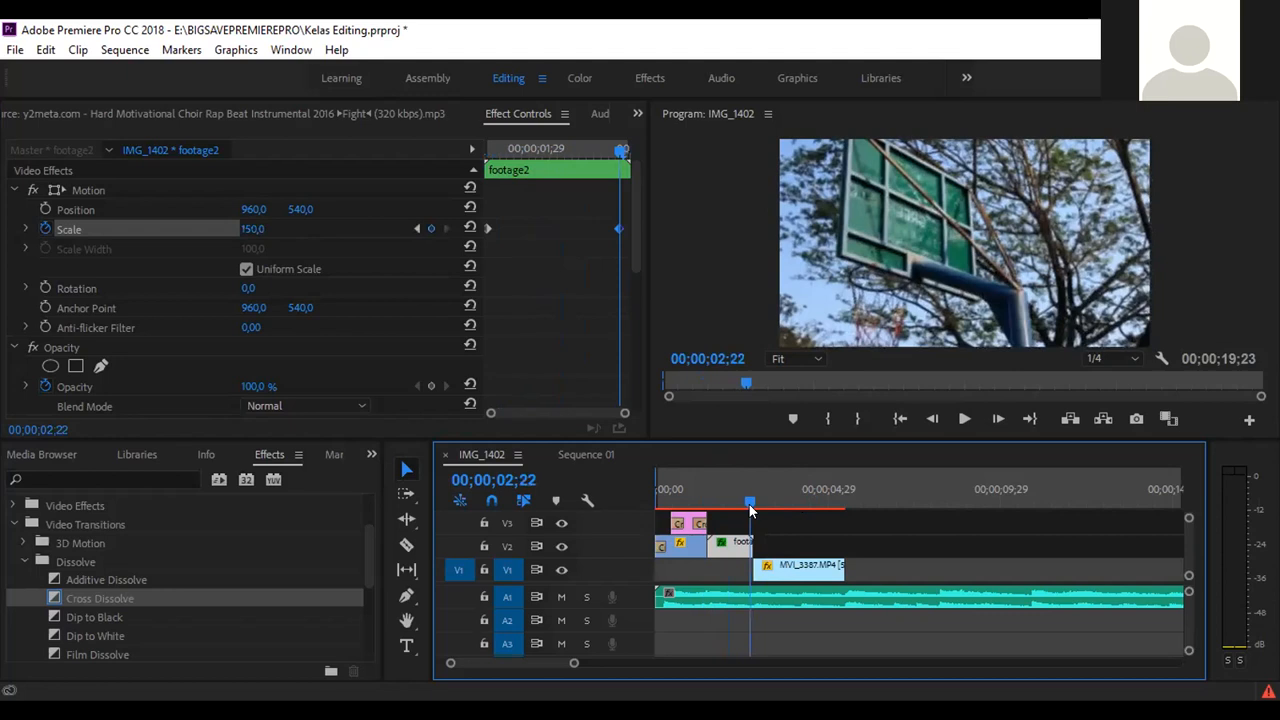
click(253, 230)
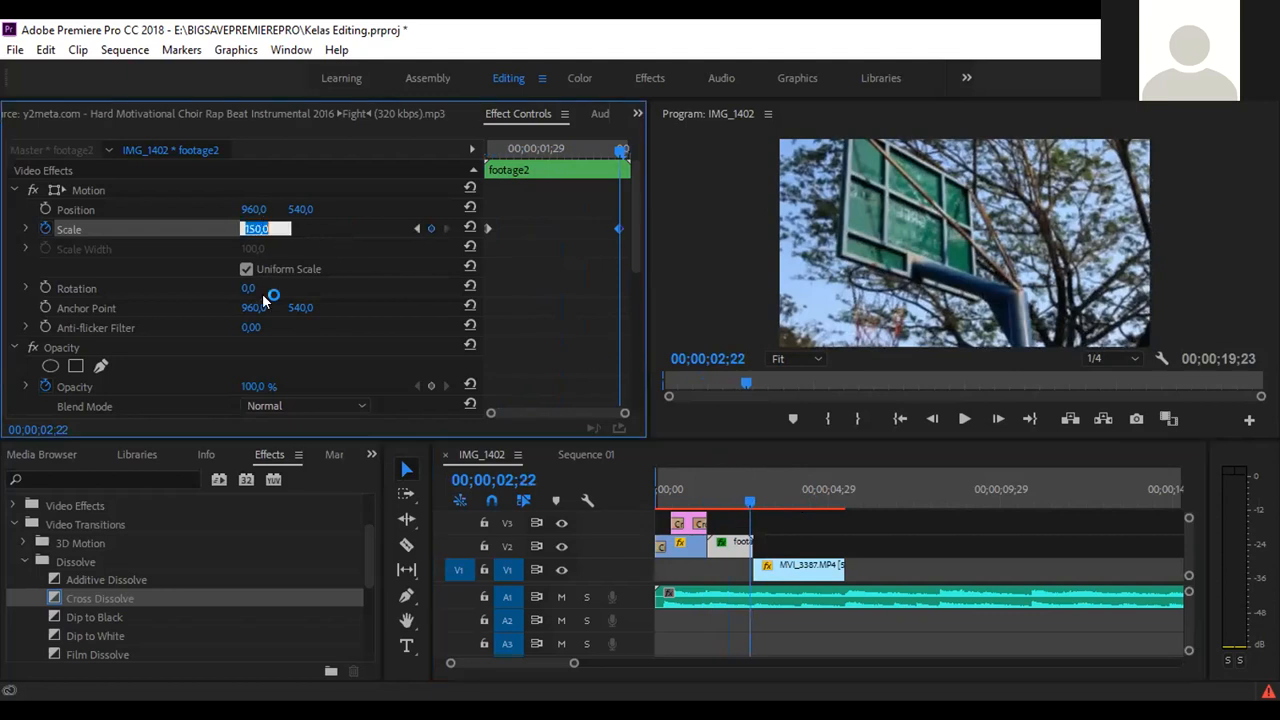
text(110)
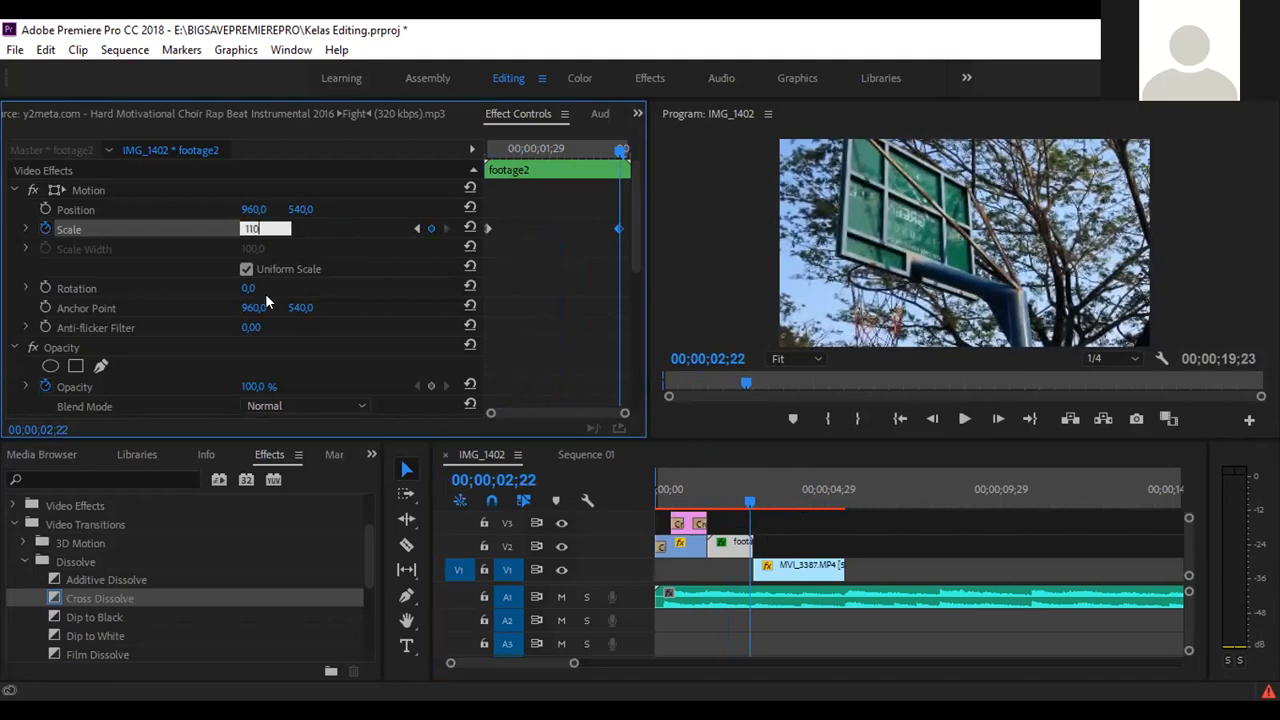
key(Return)
Play back and scrub from the WORKOUT title through the footage2 clip to check its zoom.
click(702, 492)
click(691, 486)
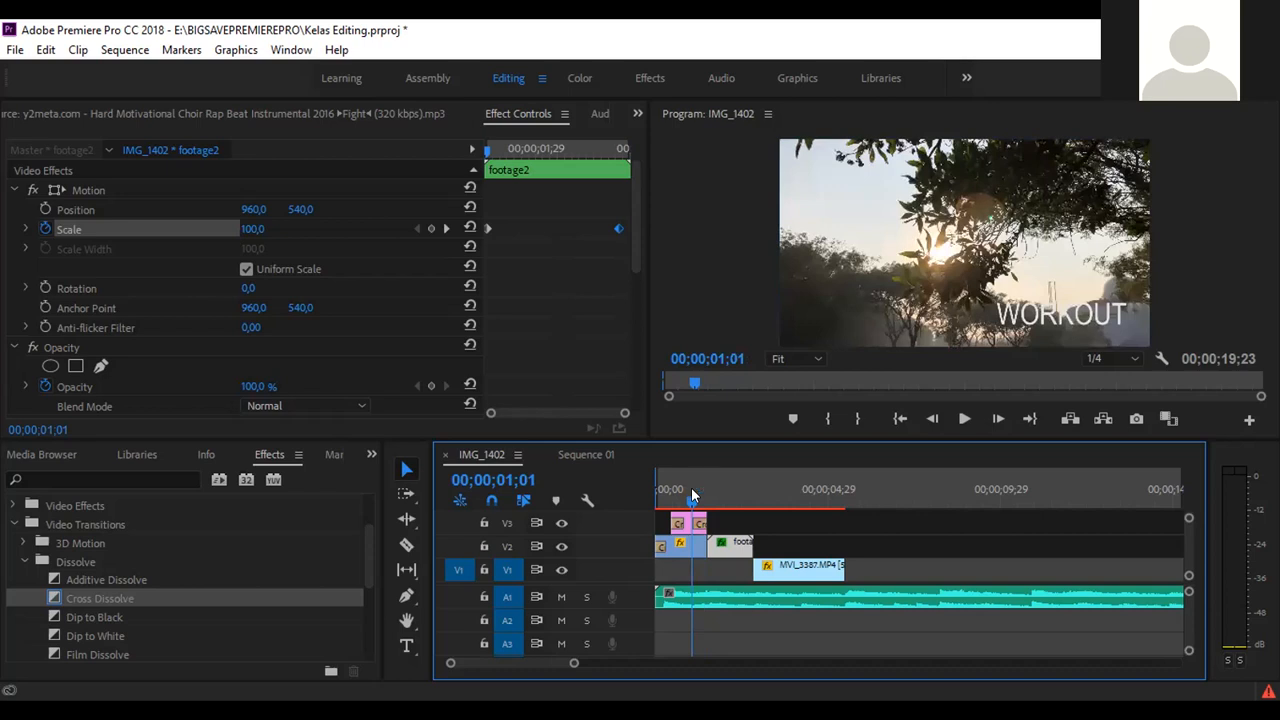
key(space)
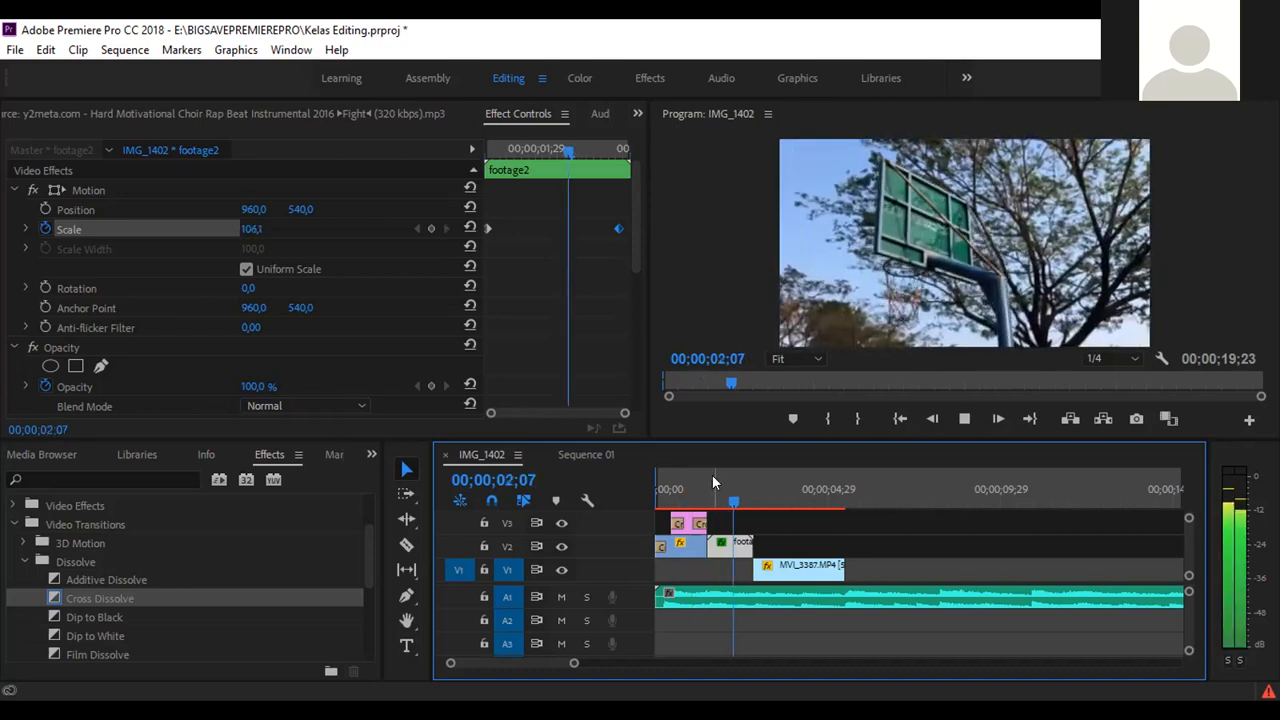
click(715, 497)
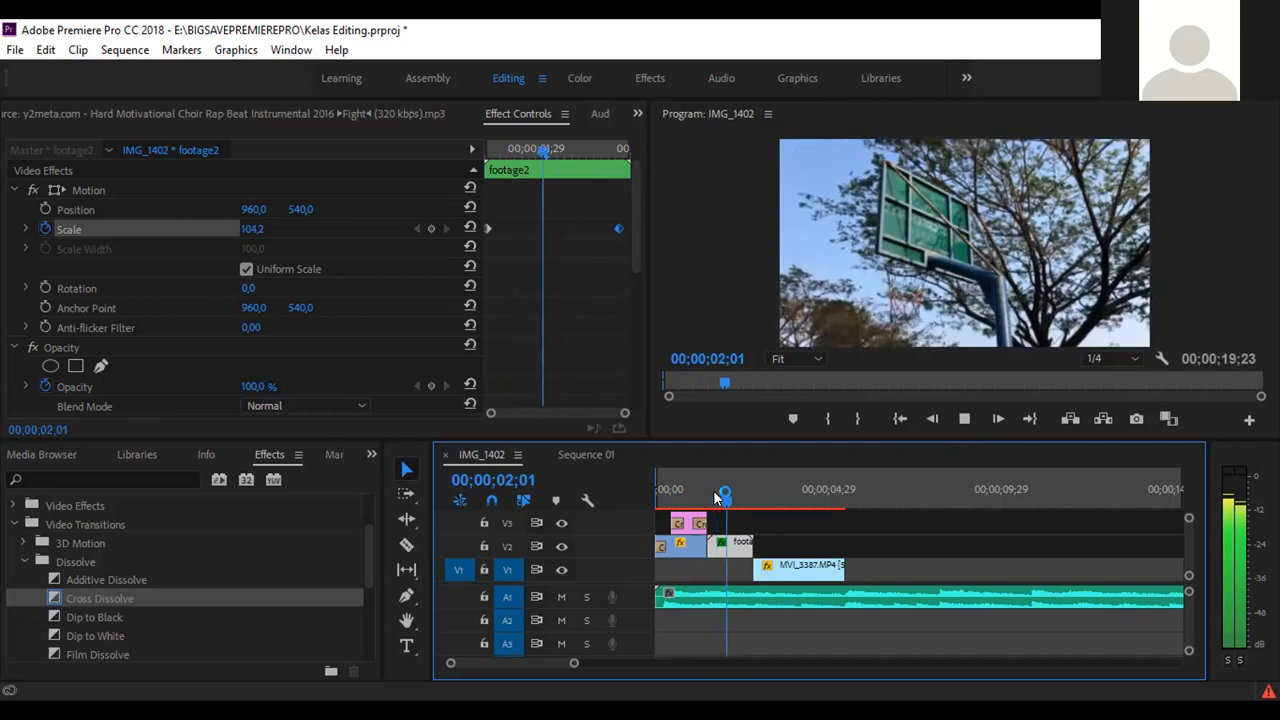
click(715, 497)
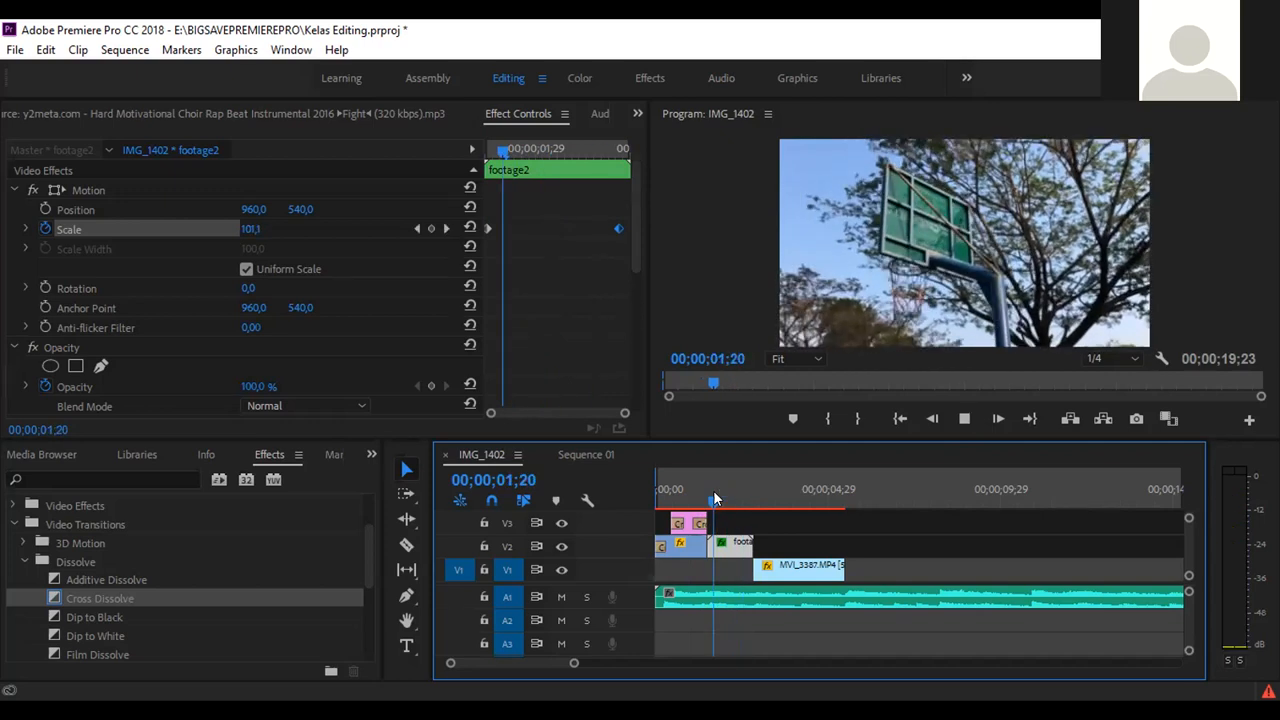
click(715, 497)
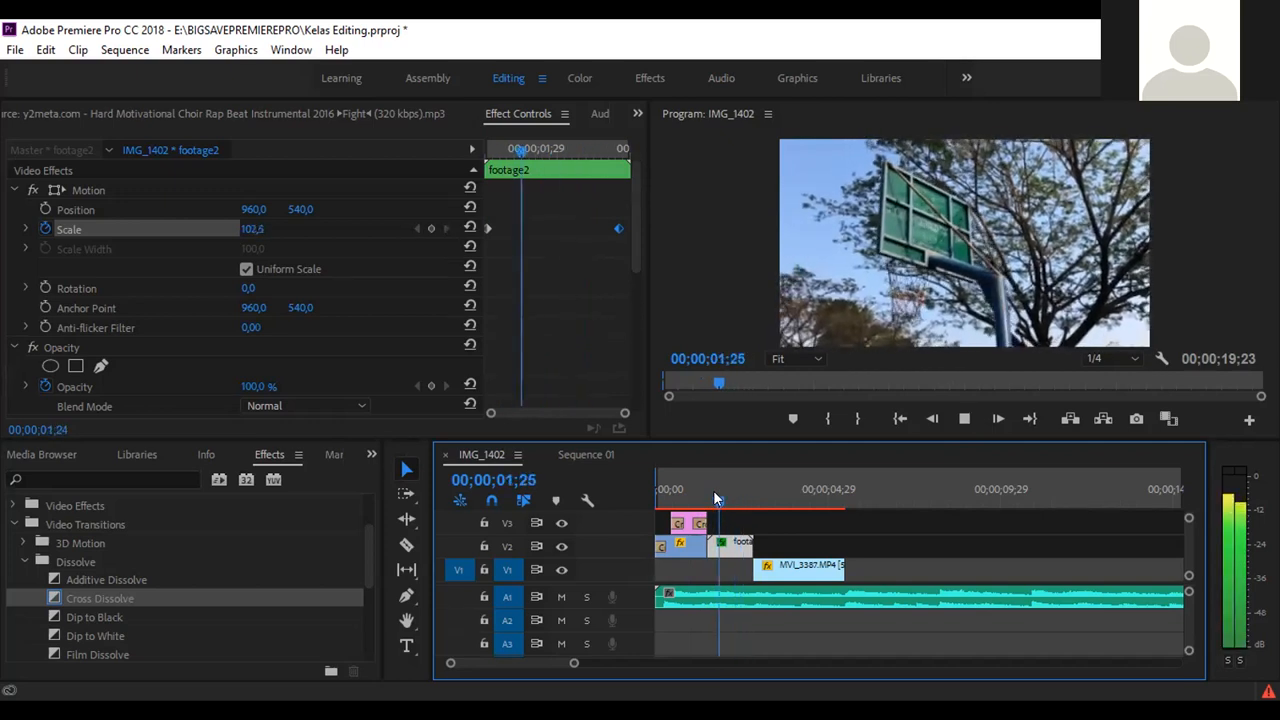
key(space)
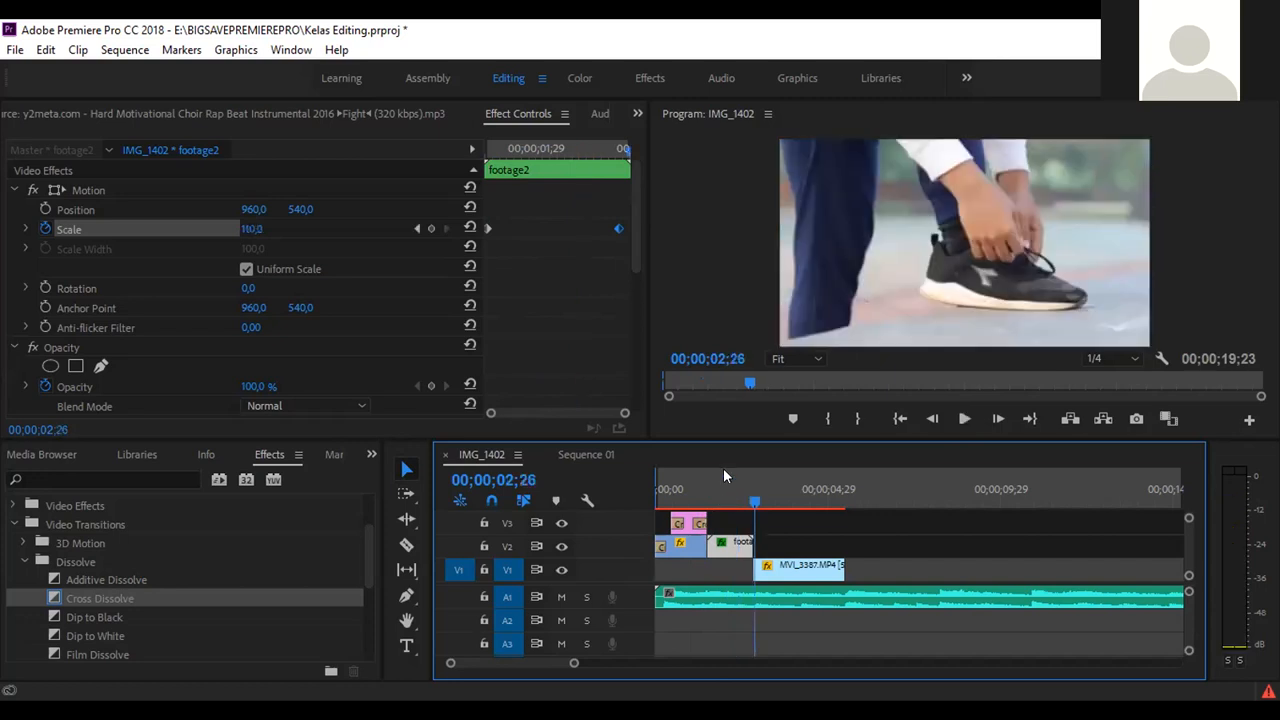
click(727, 497)
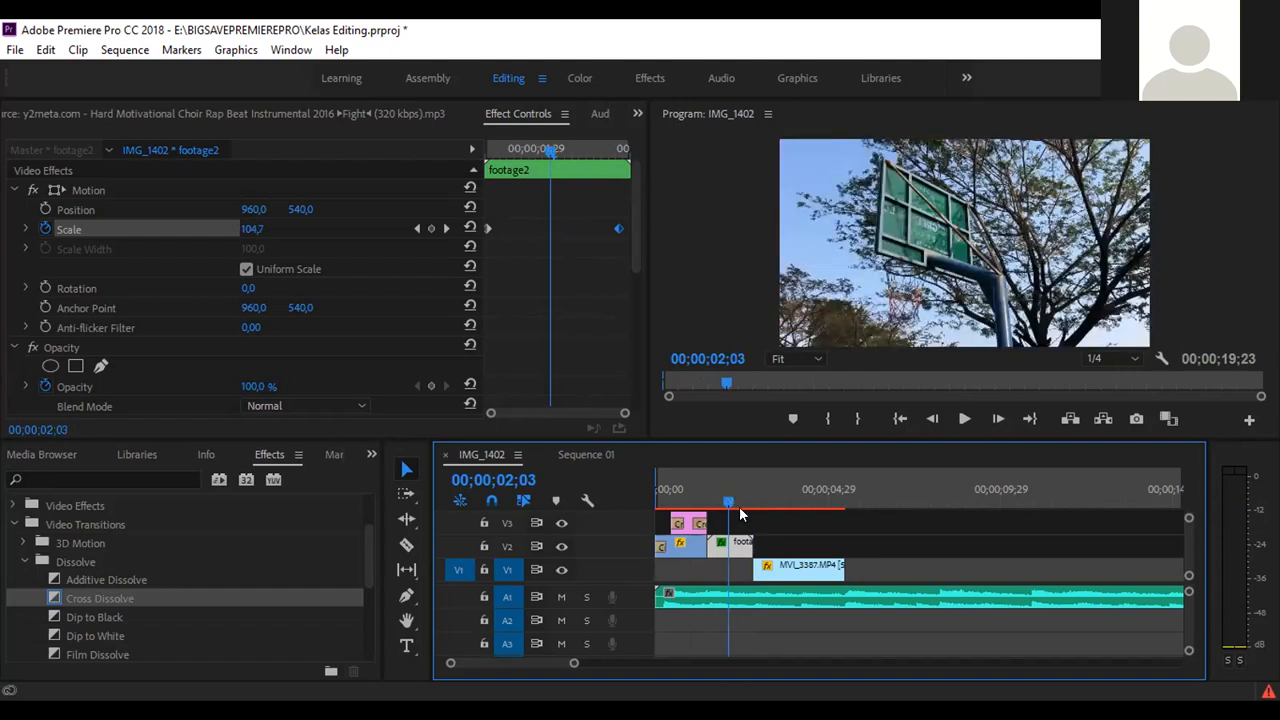
click(729, 499)
mouse_move(726, 498)
mouse_down()
mouse_move(712, 499)
mouse_move(724, 505)
mouse_up()
key(shift+Right)
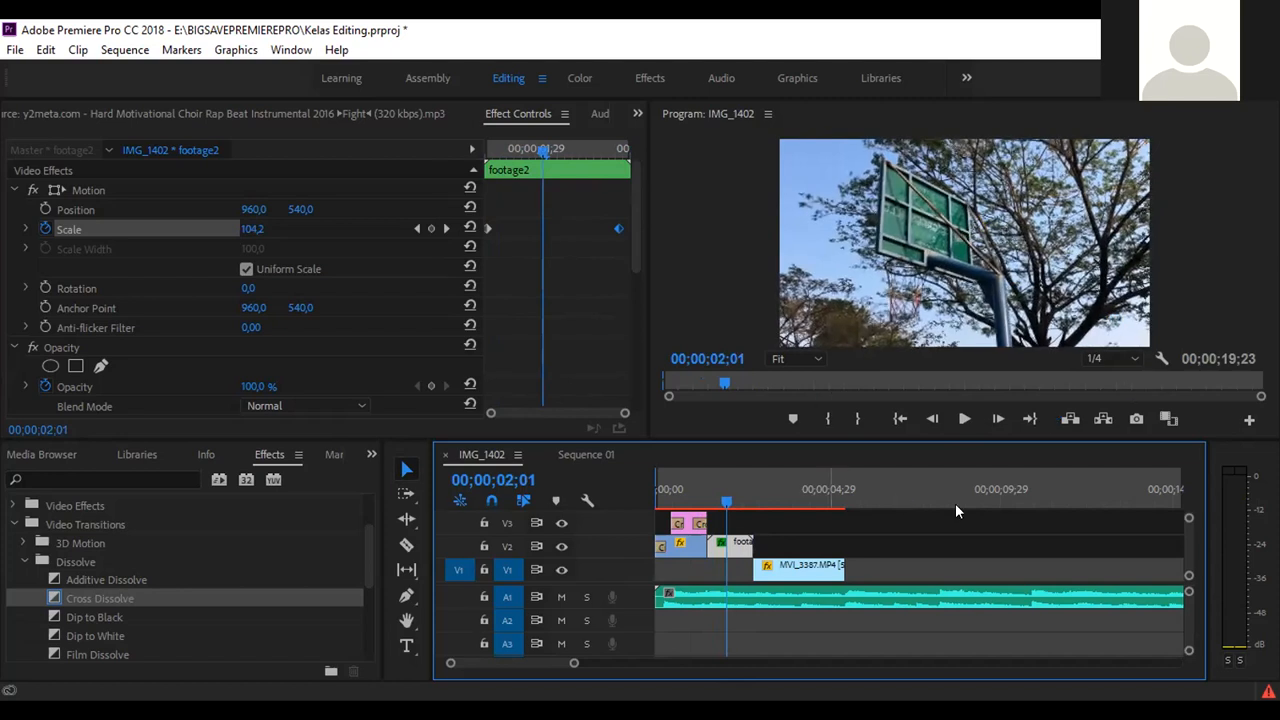
Set the Program monitor's playback resolution to Full and preview the footage2 clip.
click(1096, 359)
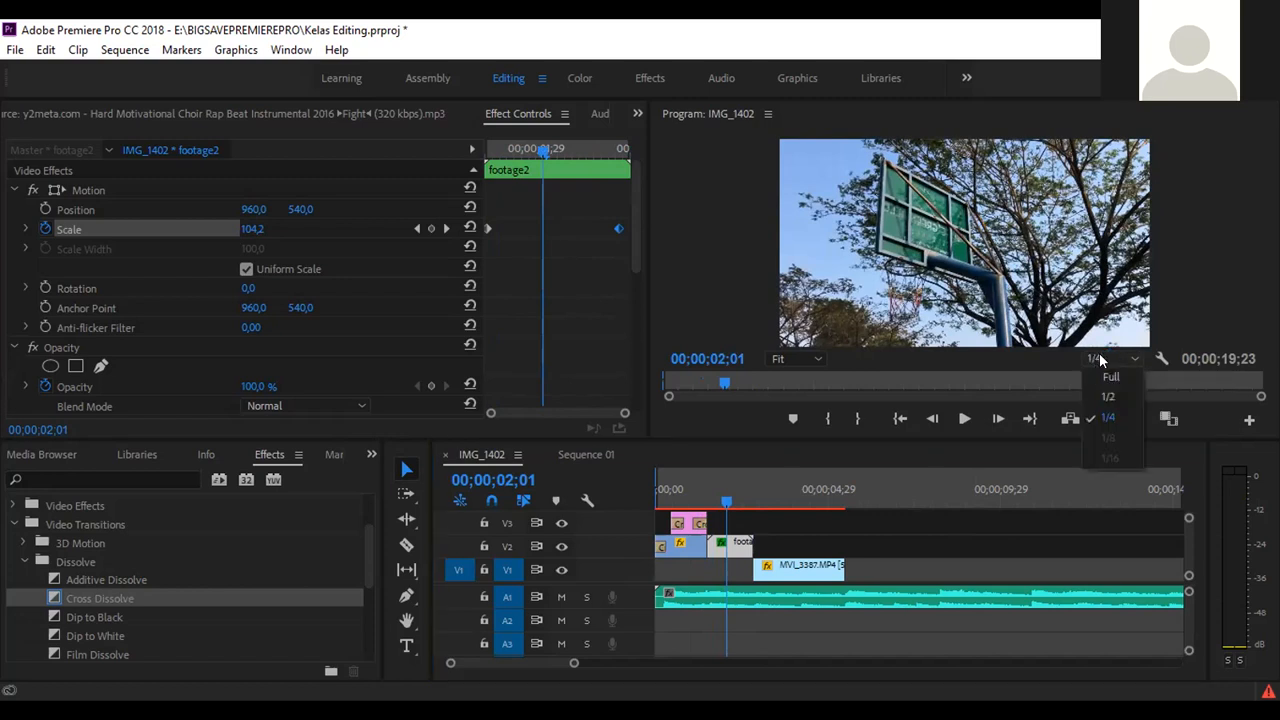
click(1107, 378)
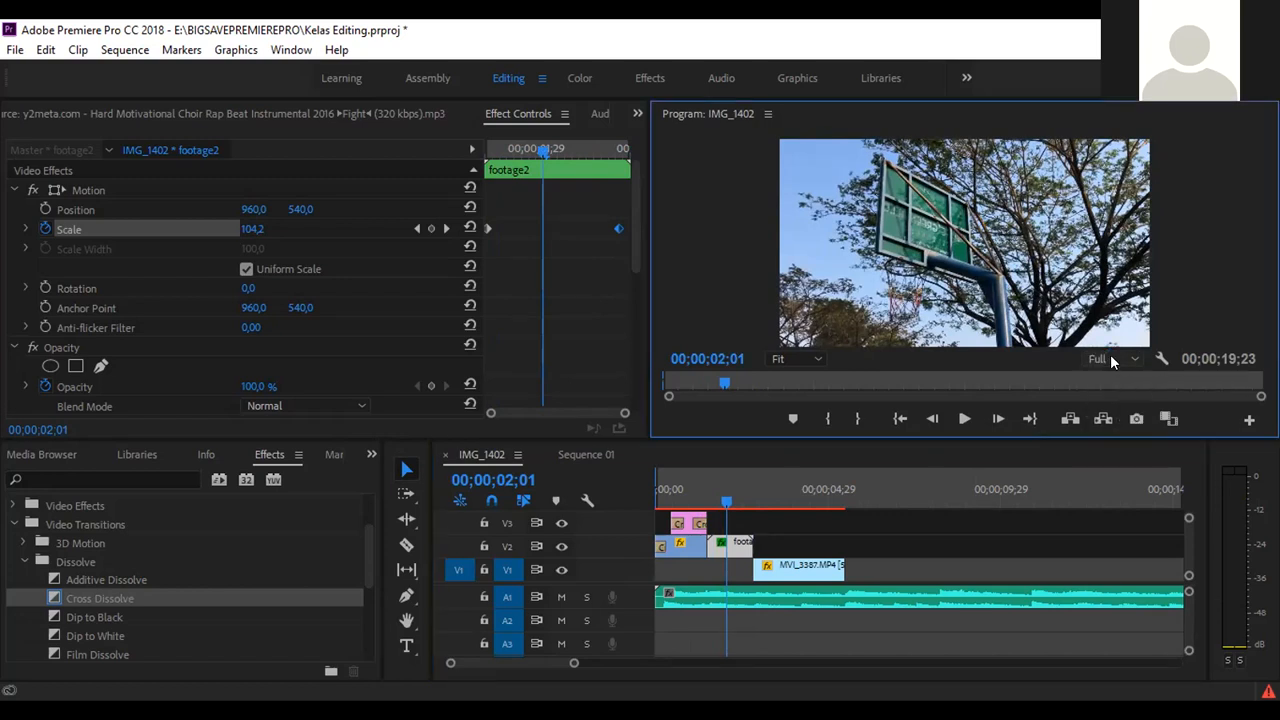
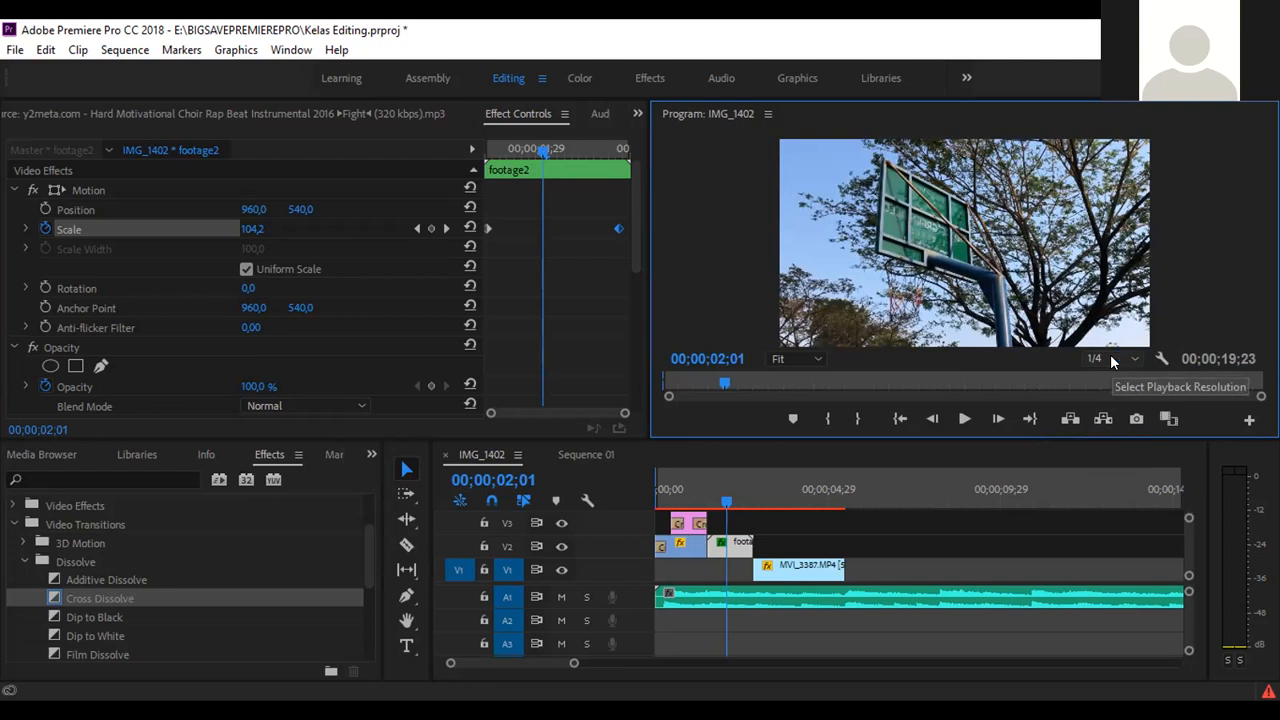
click(1112, 360)
click(1112, 377)
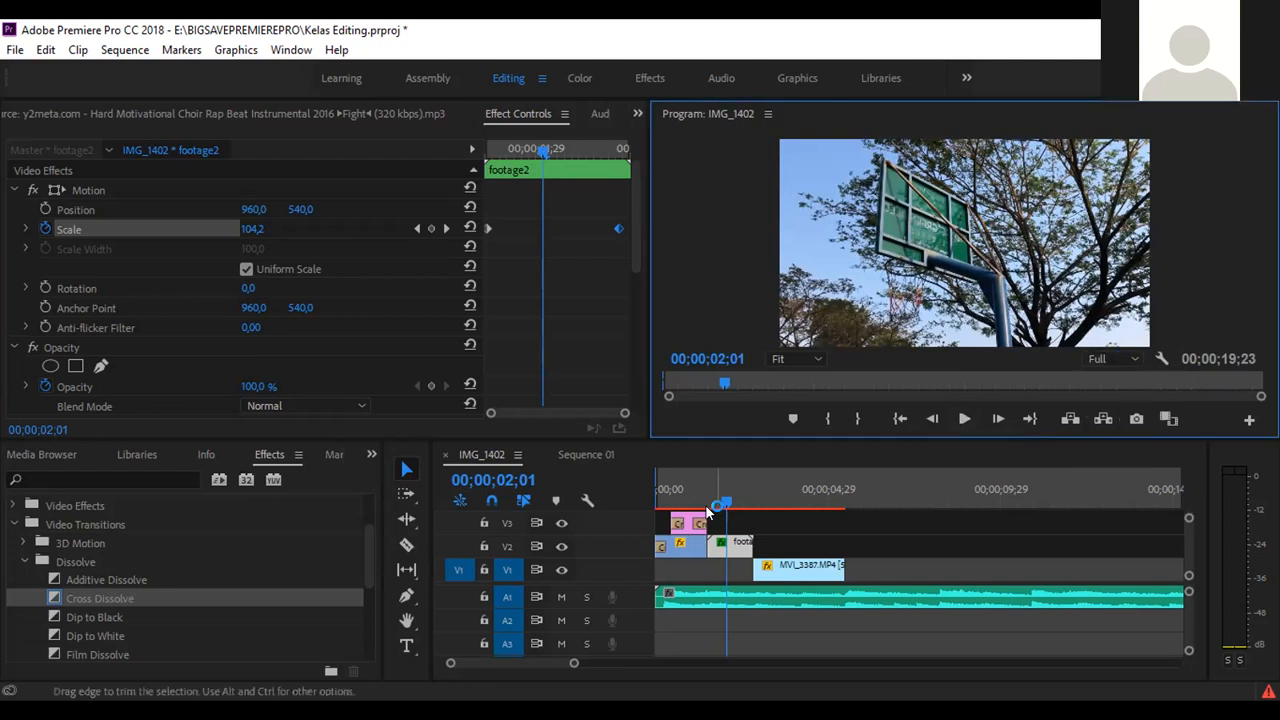
click(723, 500)
click(965, 420)
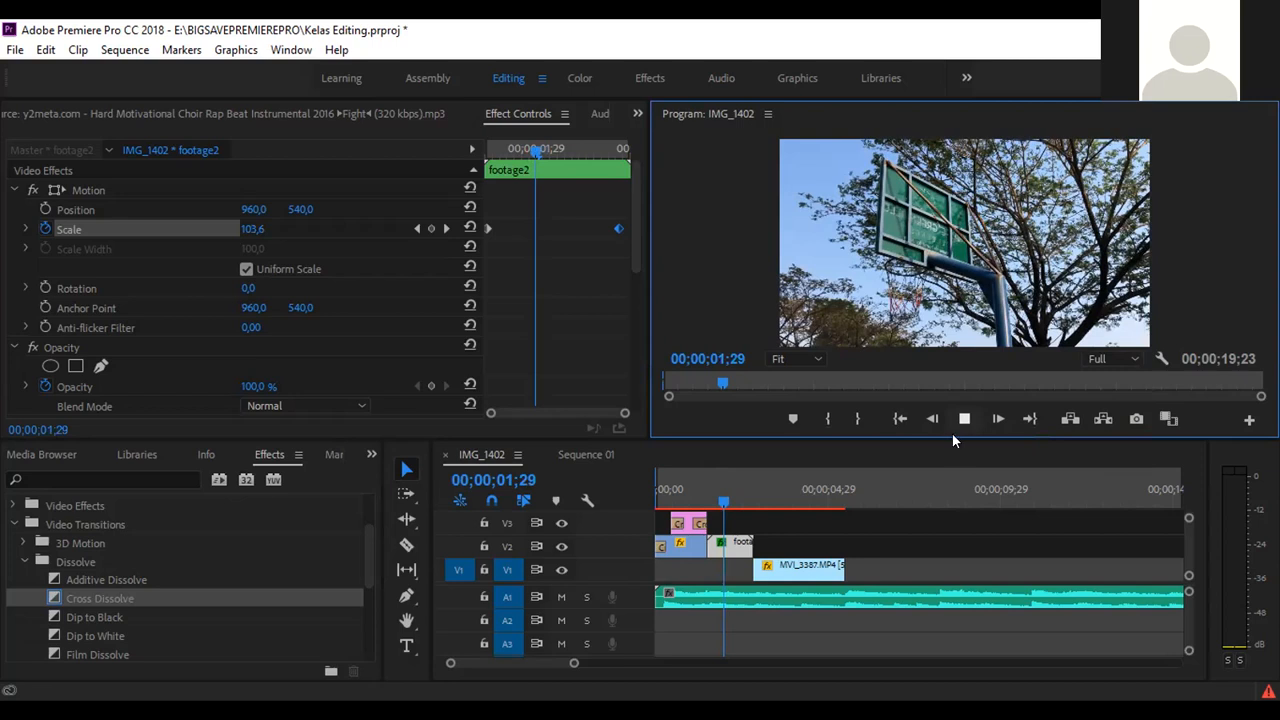
click(965, 420)
click(730, 502)
key(Left)
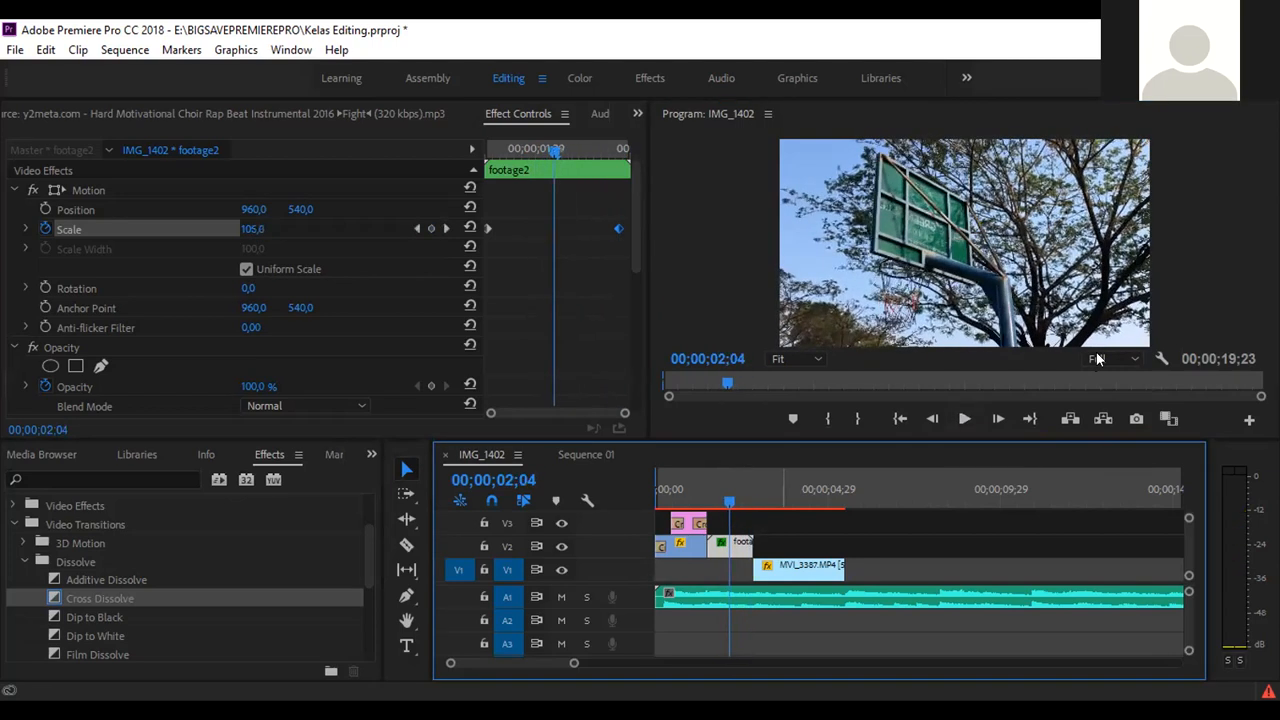
Set the Program monitor's playback resolution to 1/4 and scrub through the footage2 clip.
click(1097, 358)
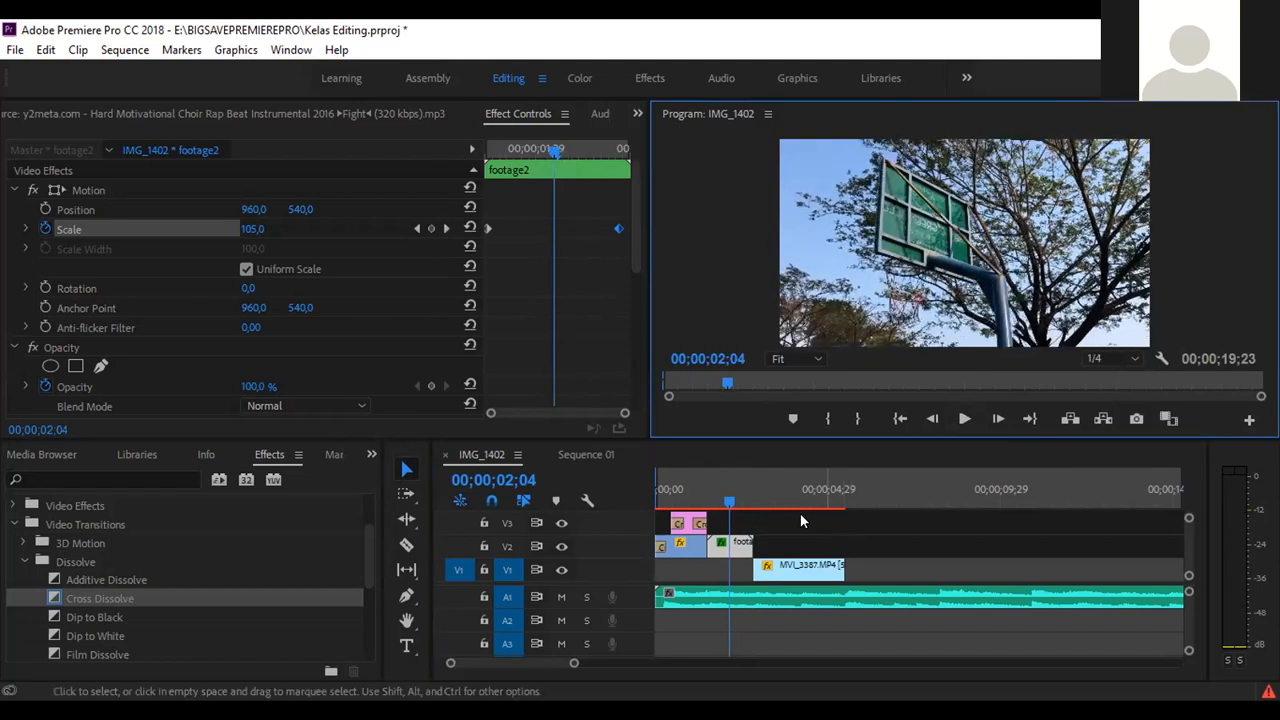
click(736, 503)
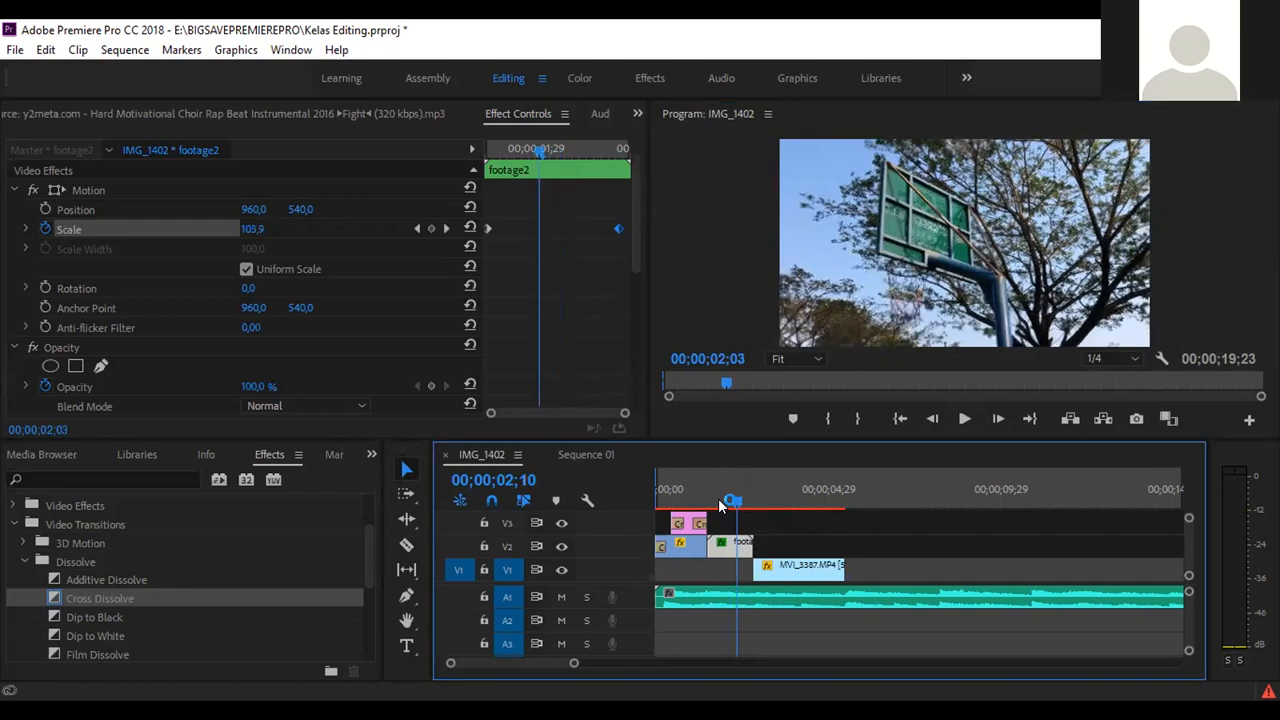
Scrub back and forth through the footage2 clip to check its zoom.
click(720, 500)
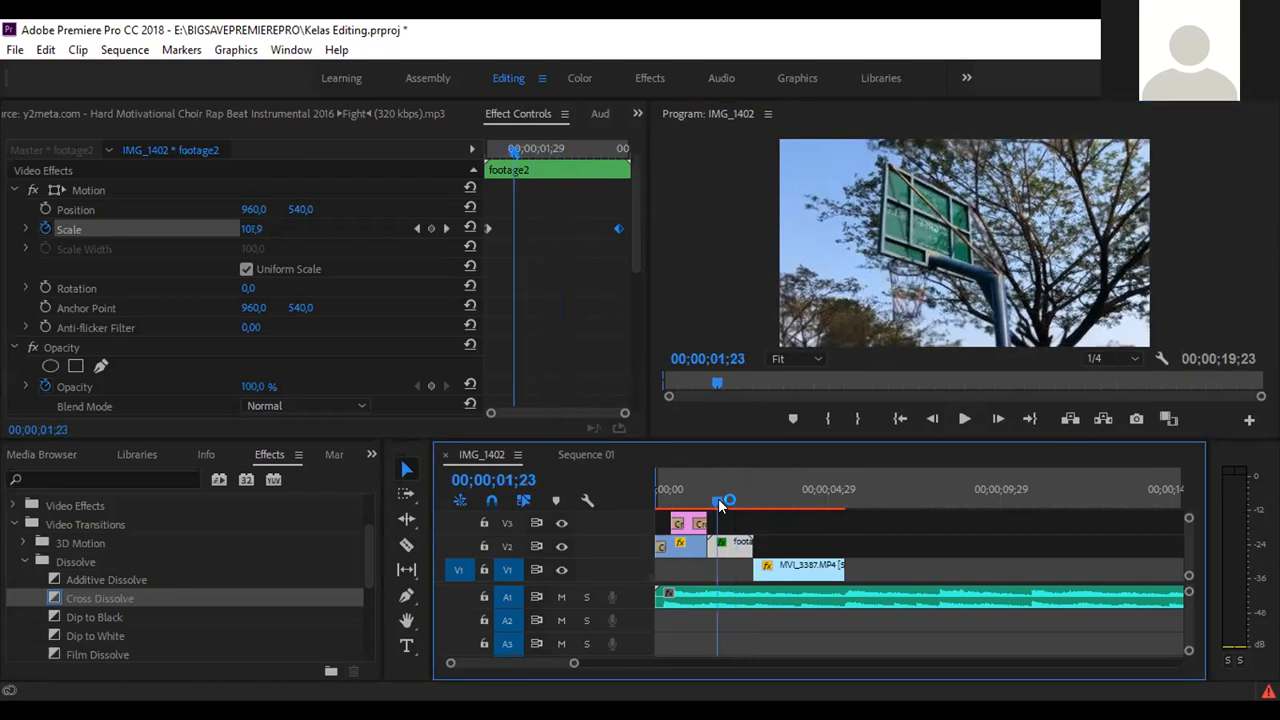
drag(726, 502, 744, 505)
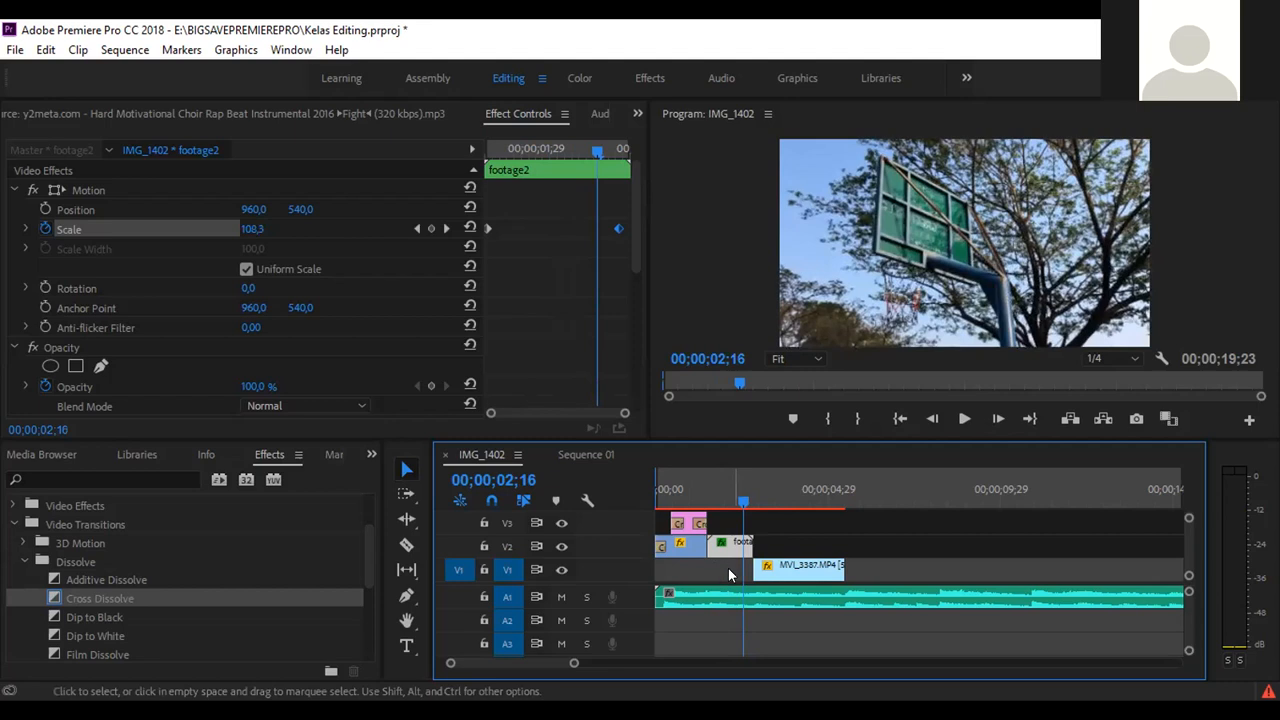
drag(744, 507, 739, 505)
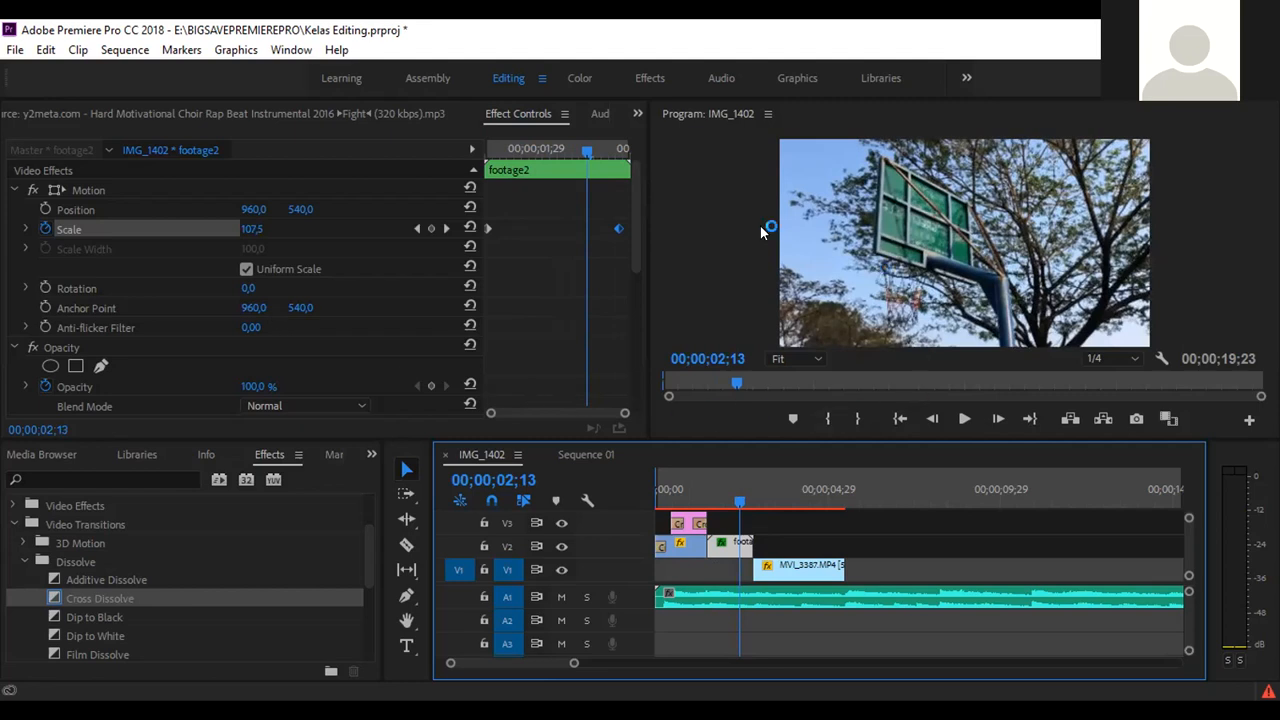
Show the Lumetri Color controls and create a 1920 x 1080 adjustment layer at 23,976 fps with square pixels.
click(291, 51)
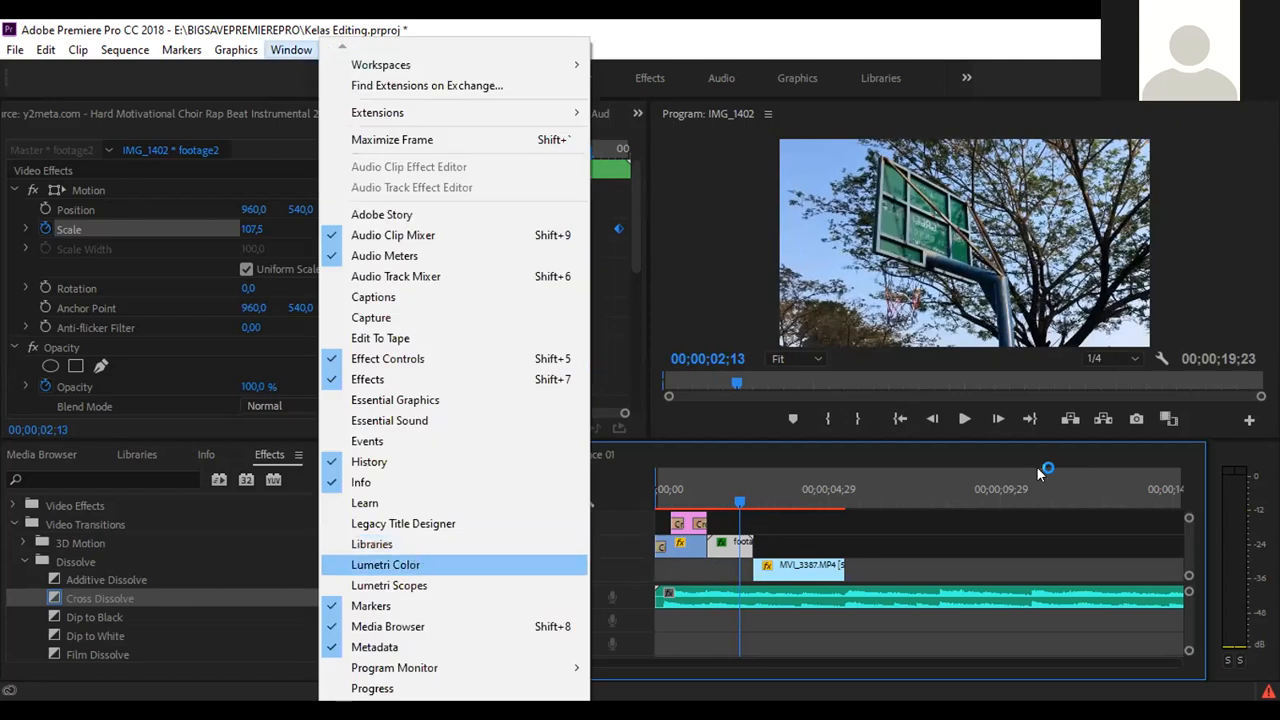
click(413, 565)
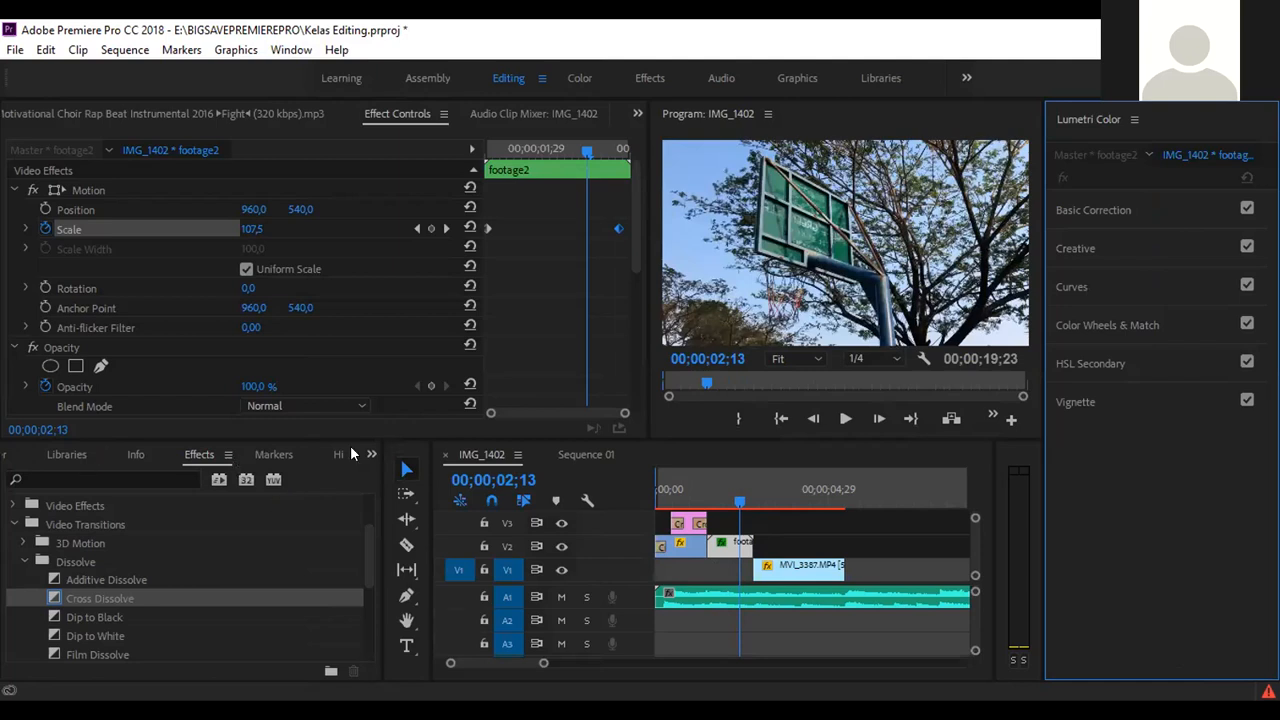
key(shift+1)
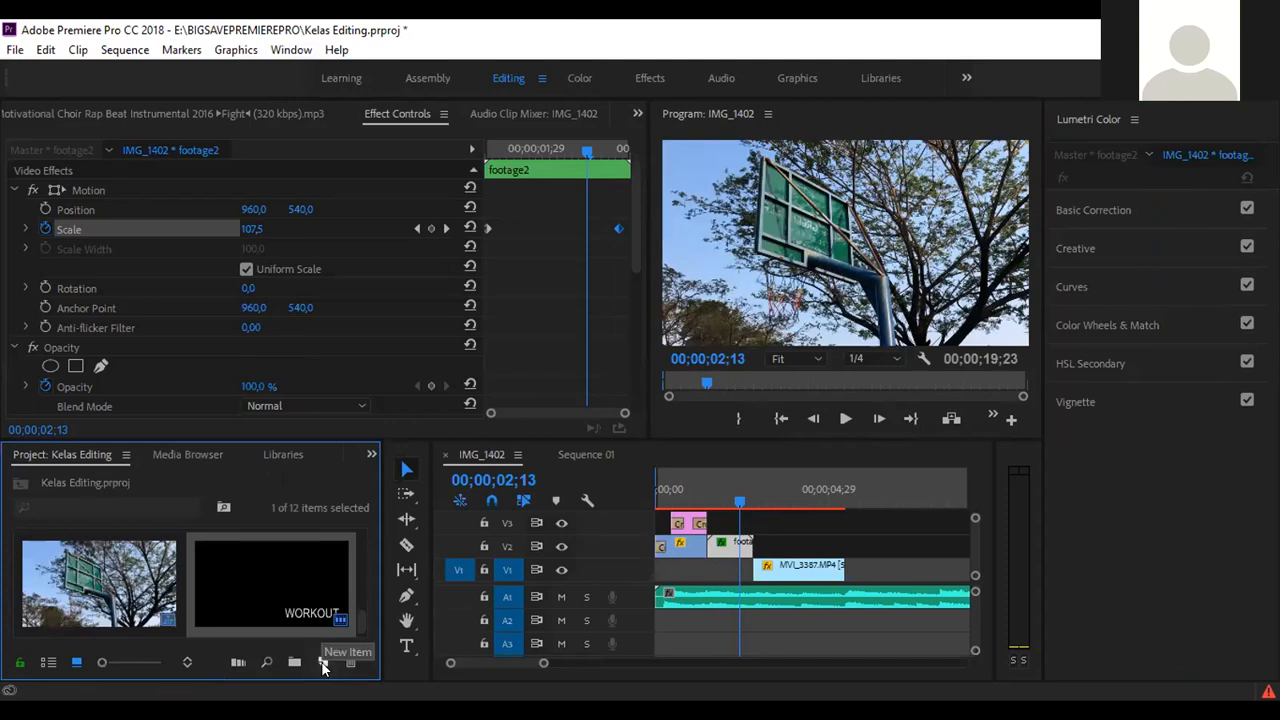
click(321, 661)
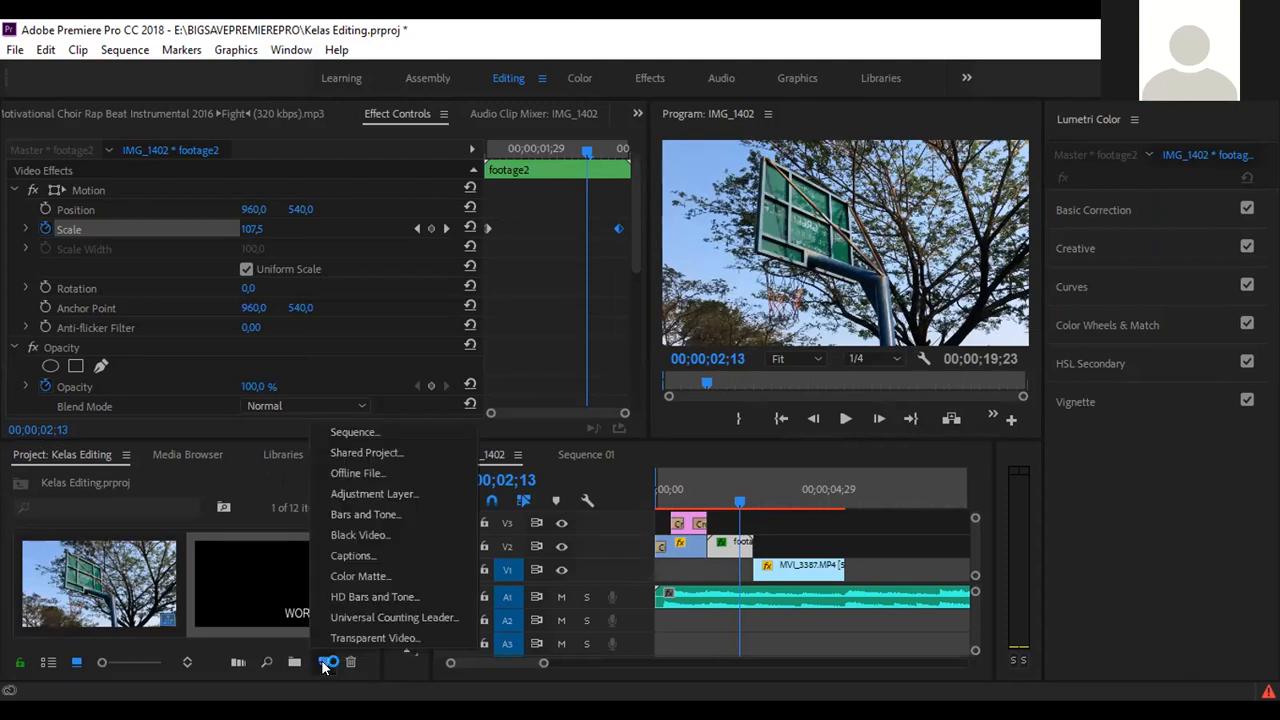
click(380, 493)
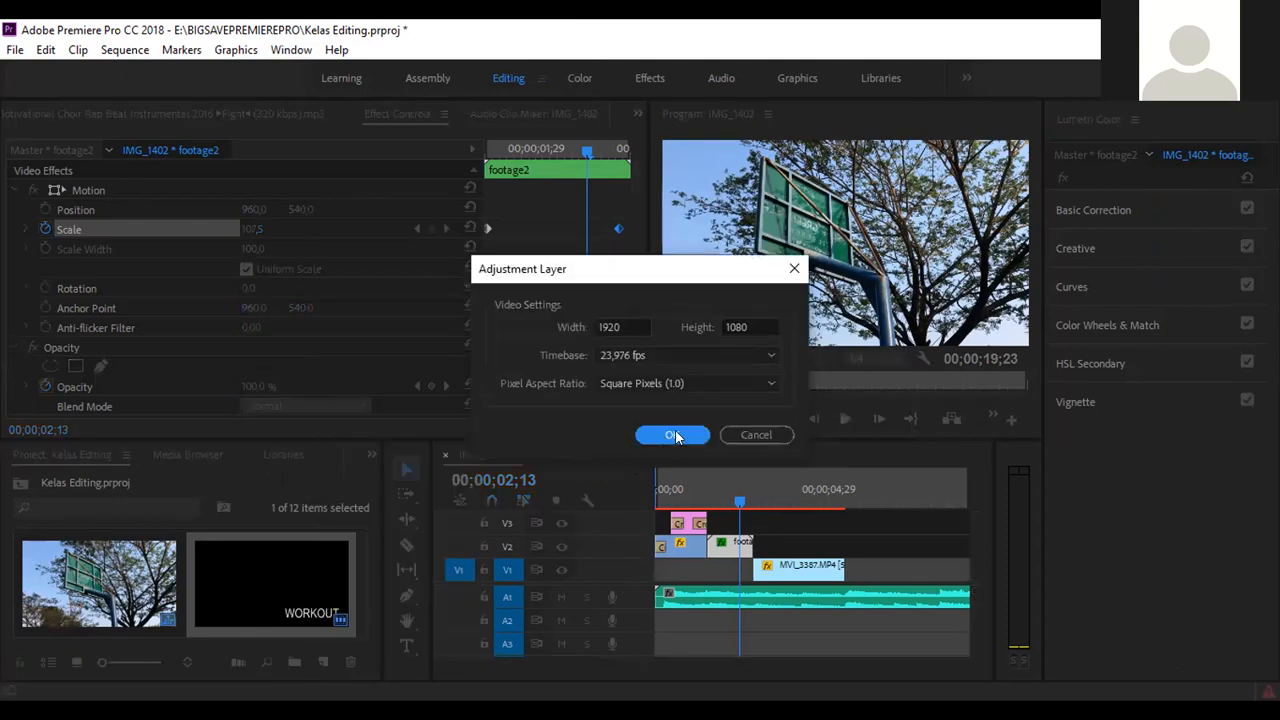
click(674, 436)
Arrange the footage clips on V1 and place the adjustment layer above them on V2 from the sequence start.
drag(100, 576, 724, 527)
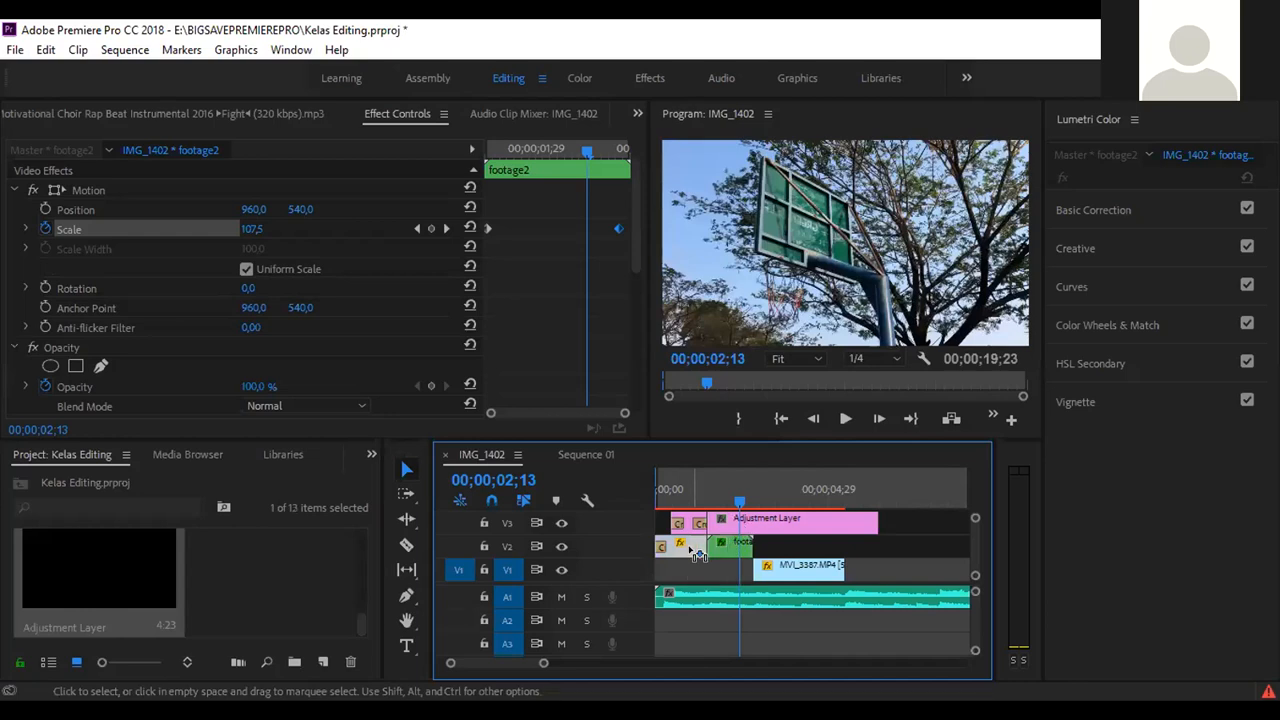
key(ctrl+z)
key(ctrl+z)
key(ctrl+z)
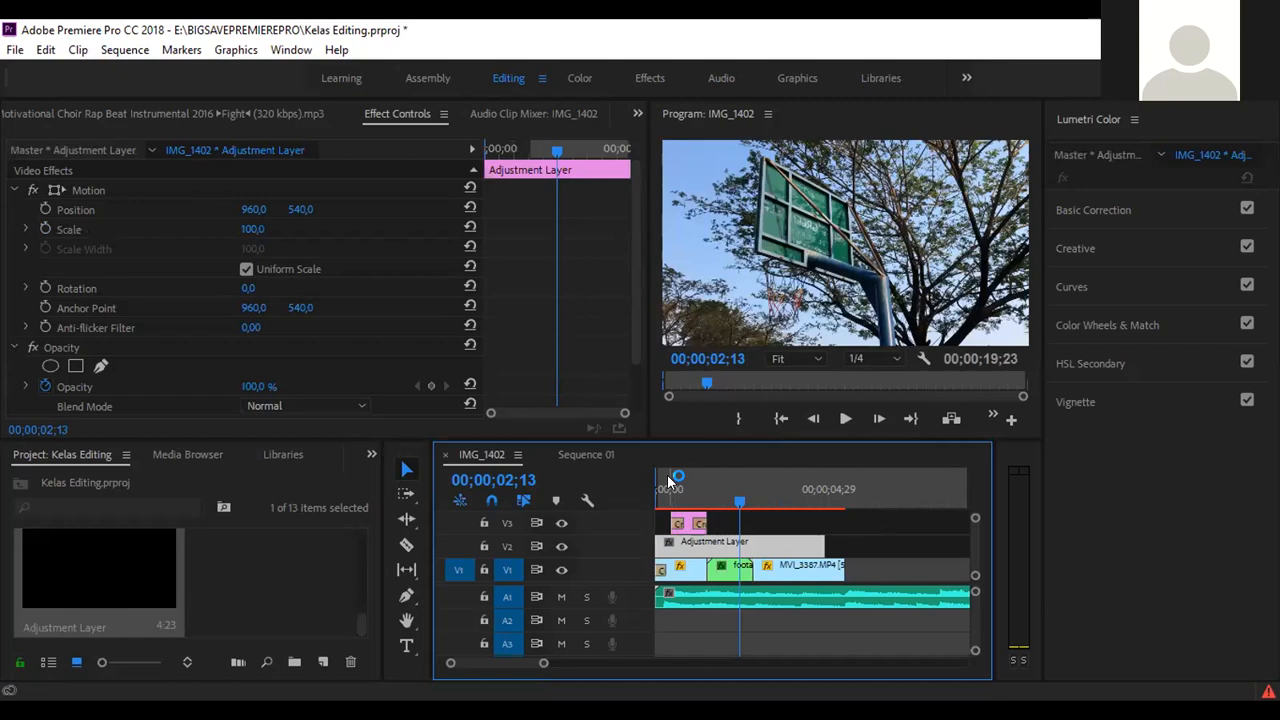
Set the adjustment layer's Basic Correction Temperature to -34,2, Exposure to 0,6 and Contrast to 6,3, judging the footage2 clip.
drag(668, 484, 728, 488)
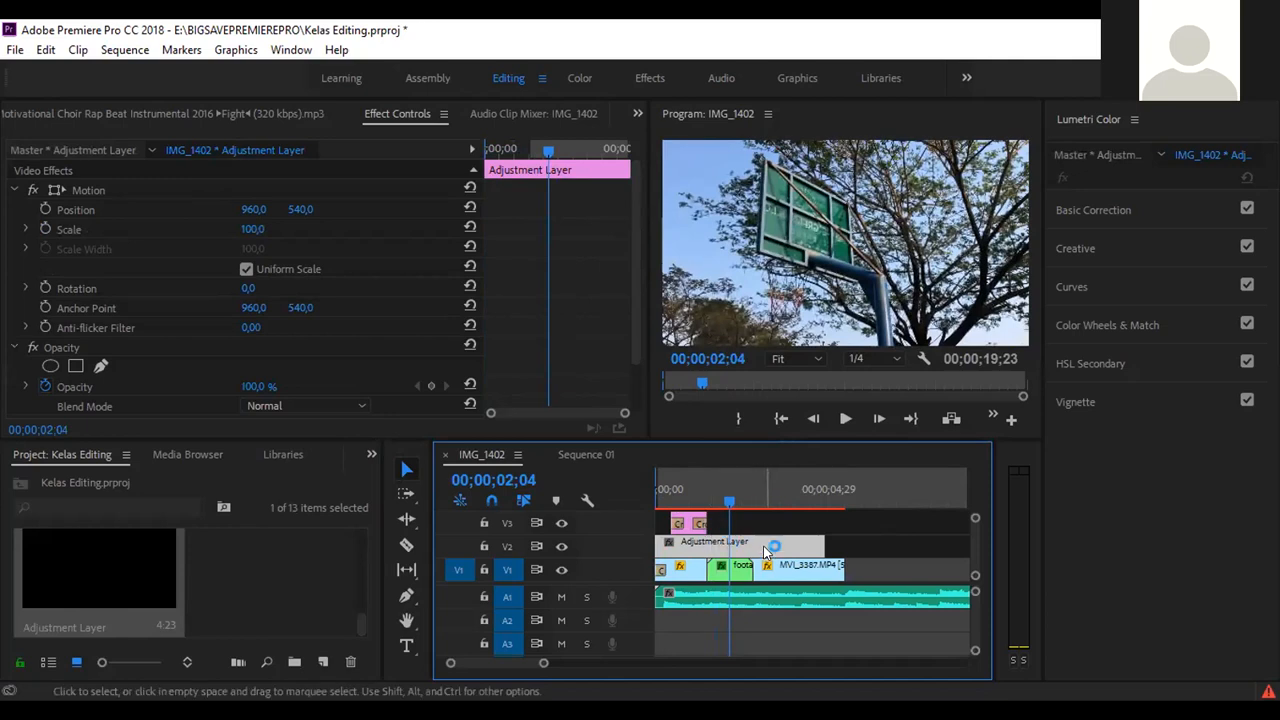
drag(729, 501, 724, 508)
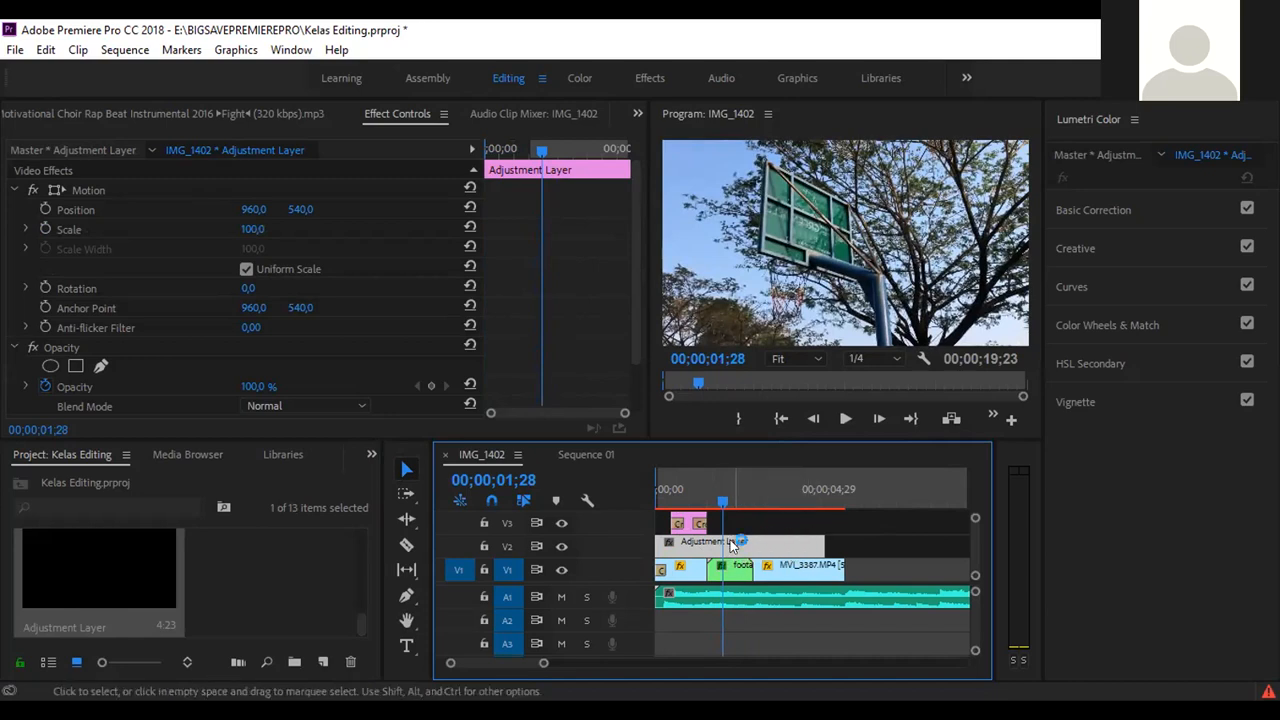
click(1103, 229)
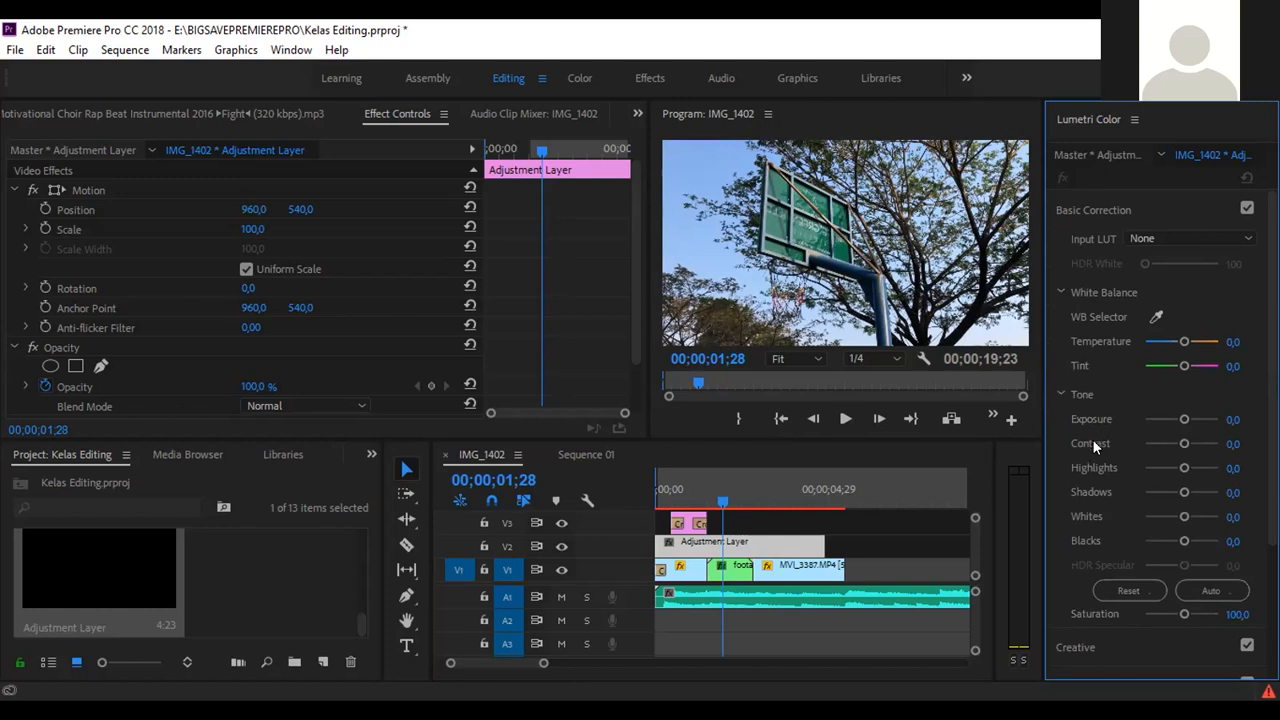
click(1168, 341)
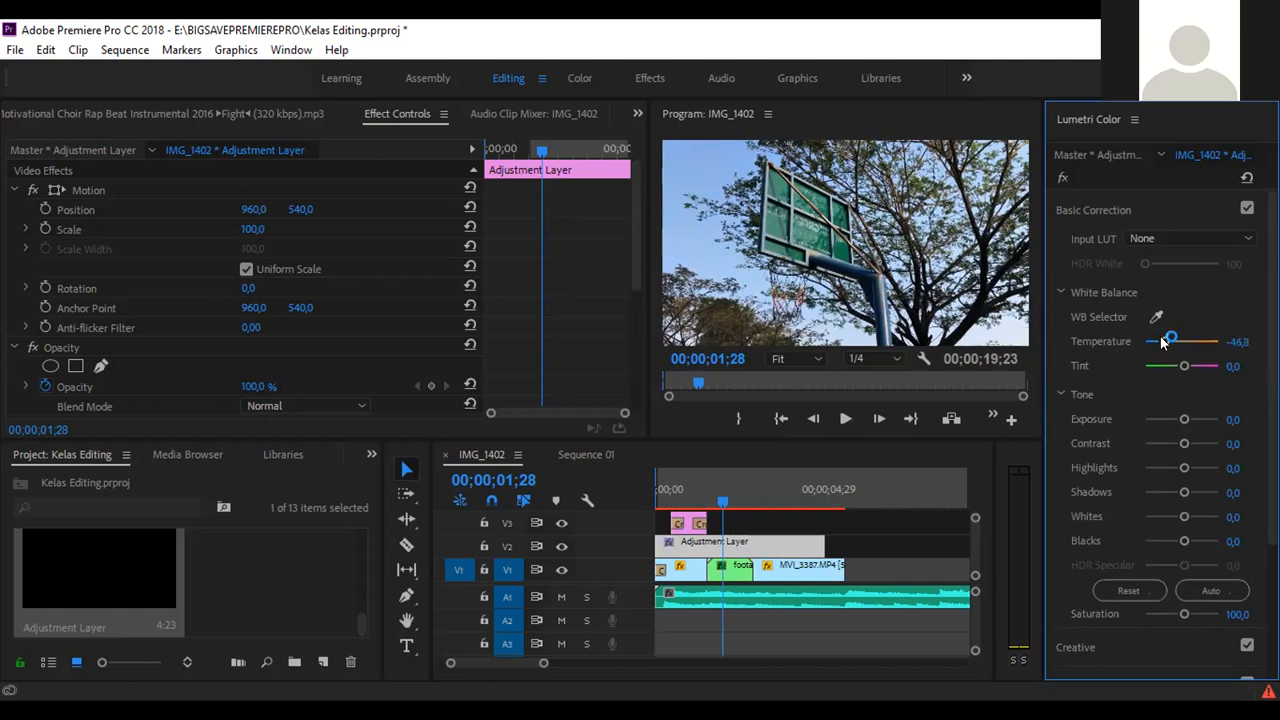
drag(1163, 344, 1203, 345)
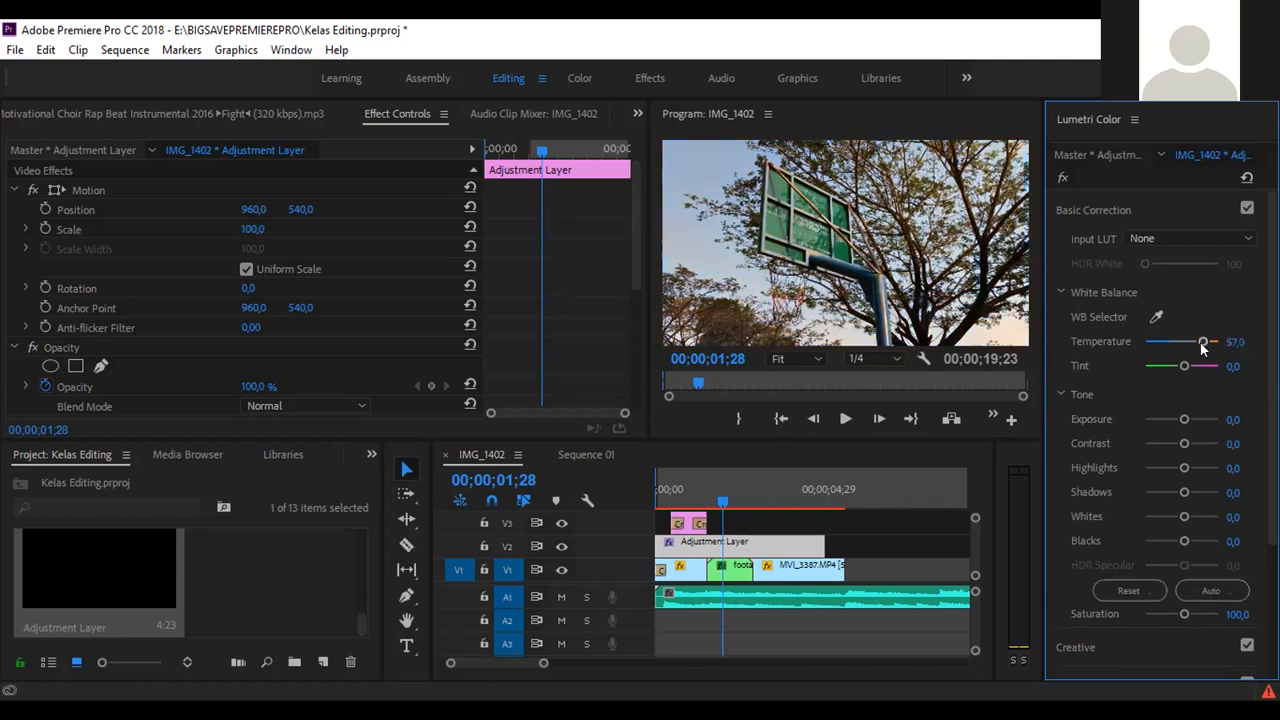
drag(1200, 340, 1166, 347)
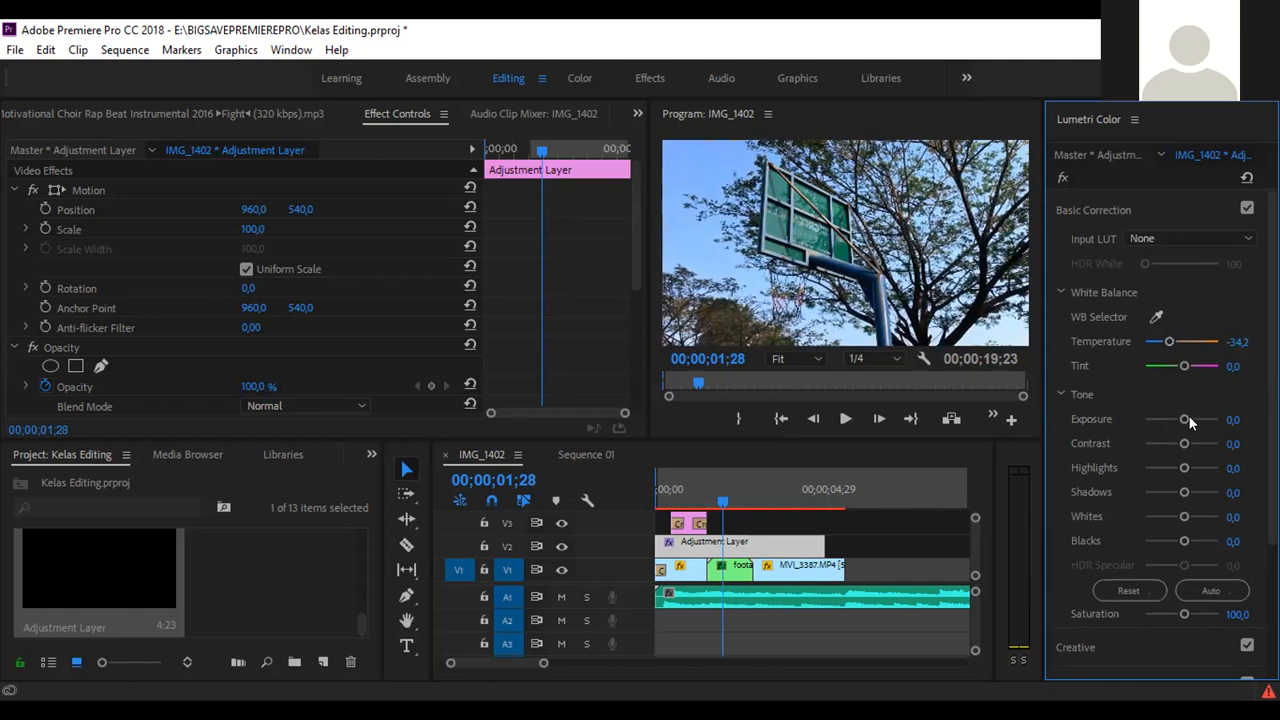
drag(1184, 416, 1177, 418)
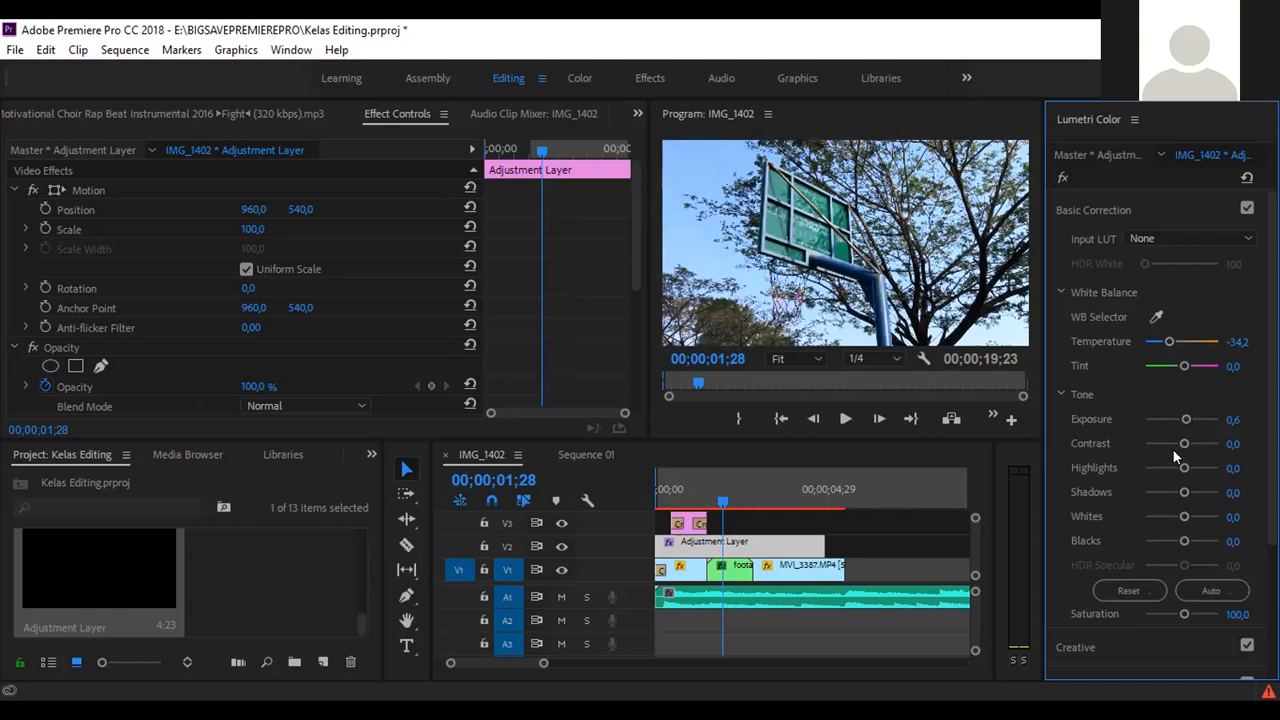
drag(1177, 440, 1180, 442)
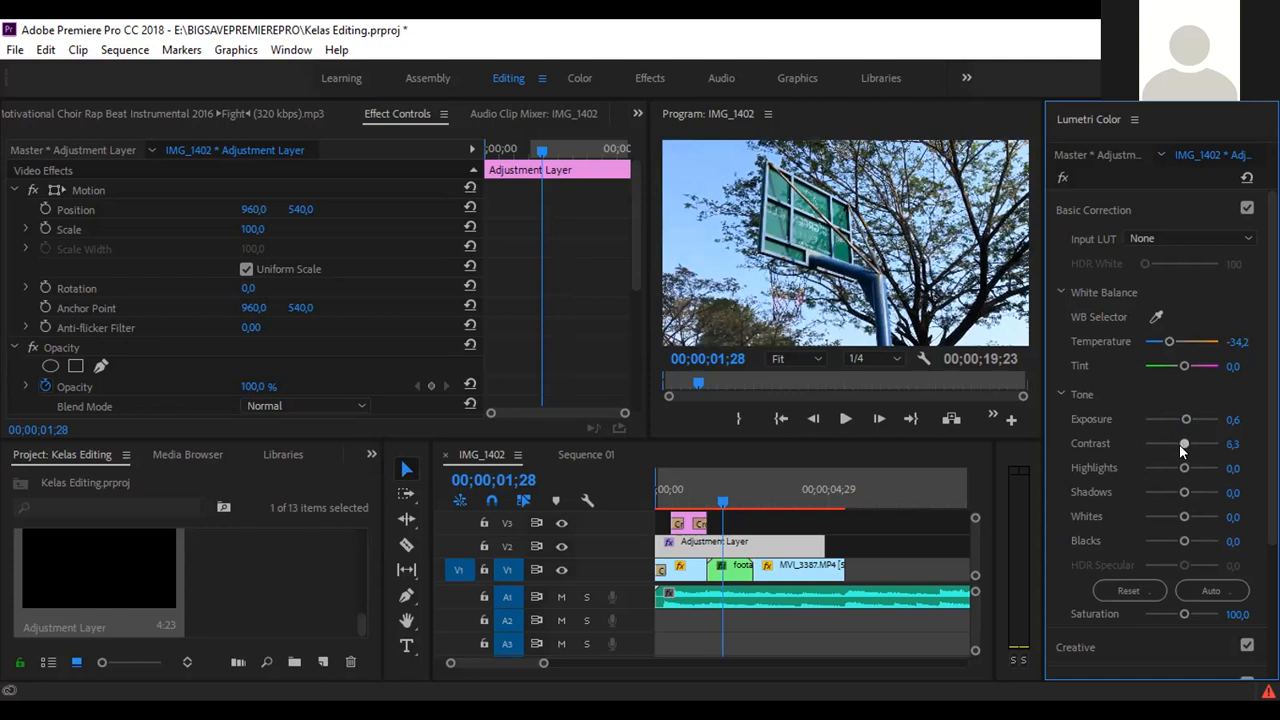
Set the adjustment layer's Creative Sharpen to 3,8 and Vibrance to 6,3, and undo the tint trial.
scroll(1141, 463, down, 1)
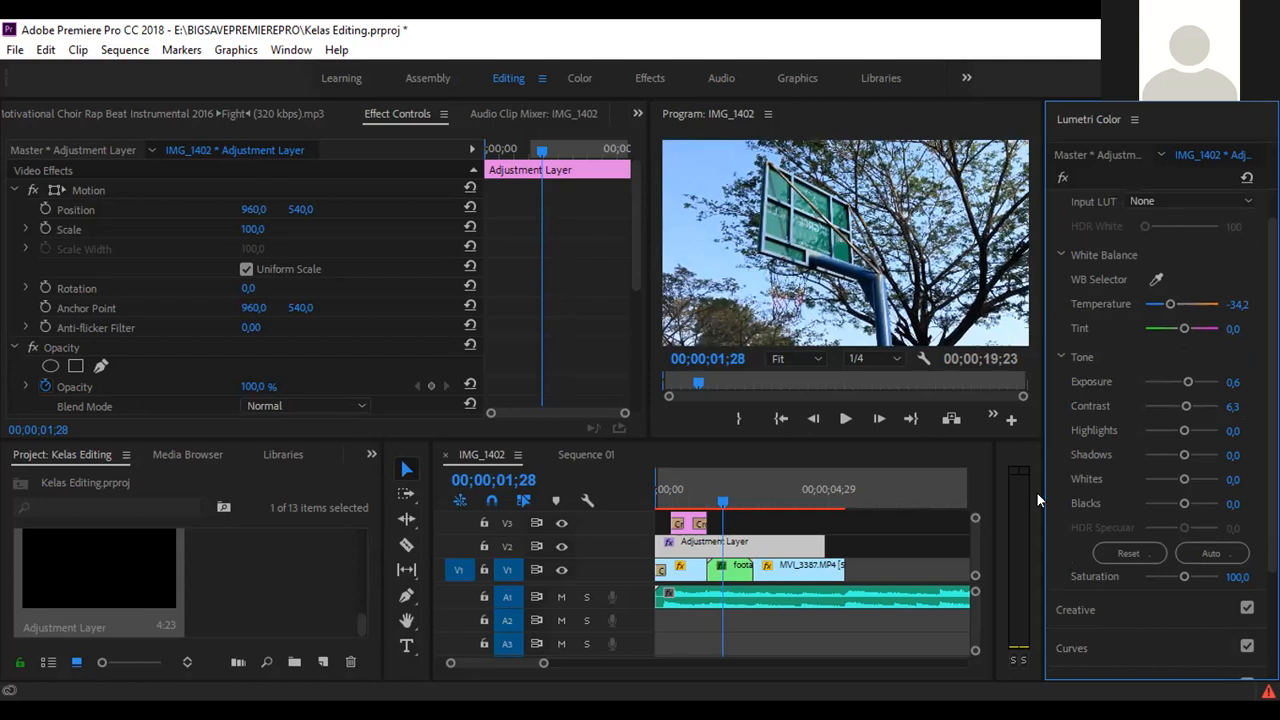
scroll(1145, 415, down, 1)
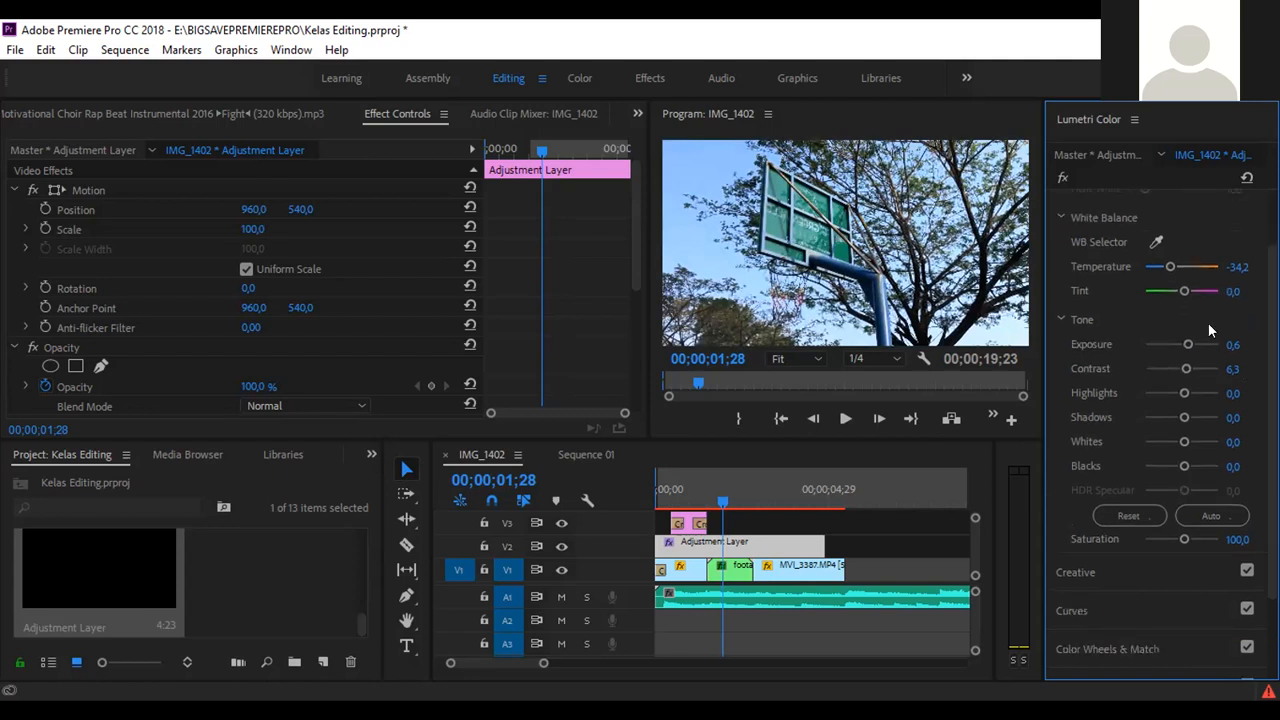
scroll(1108, 533, down, 1)
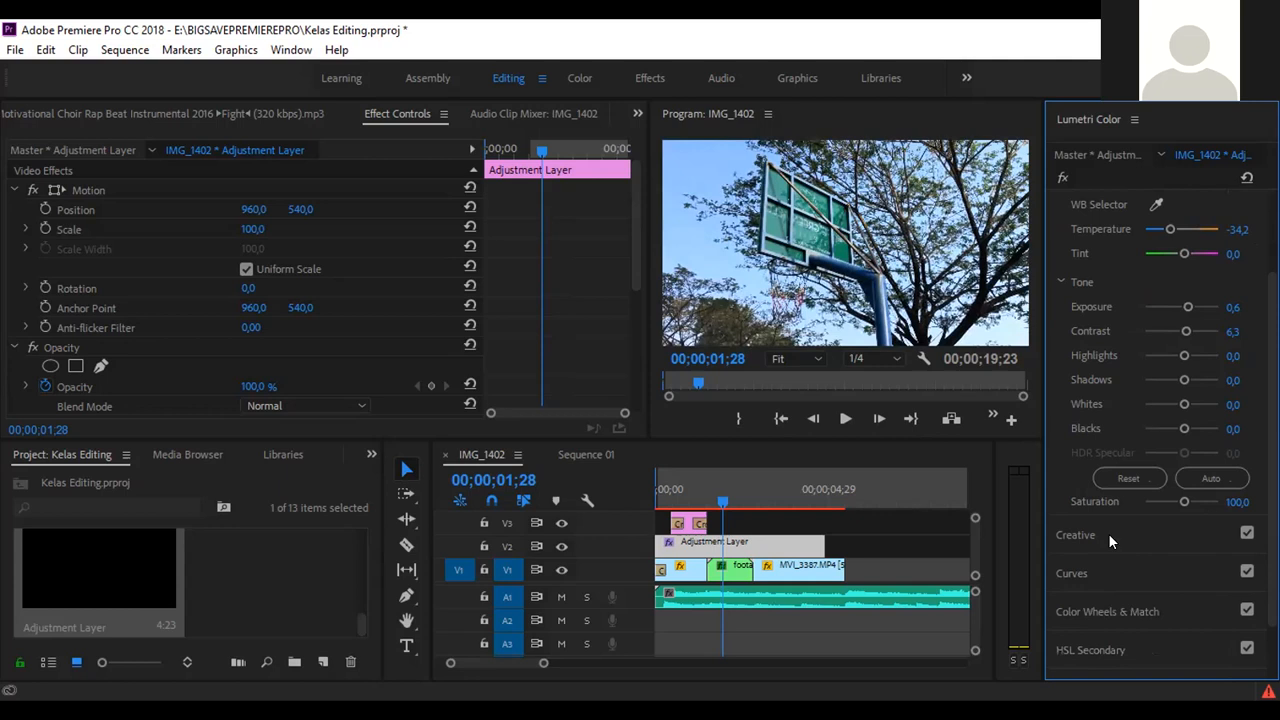
click(1108, 533)
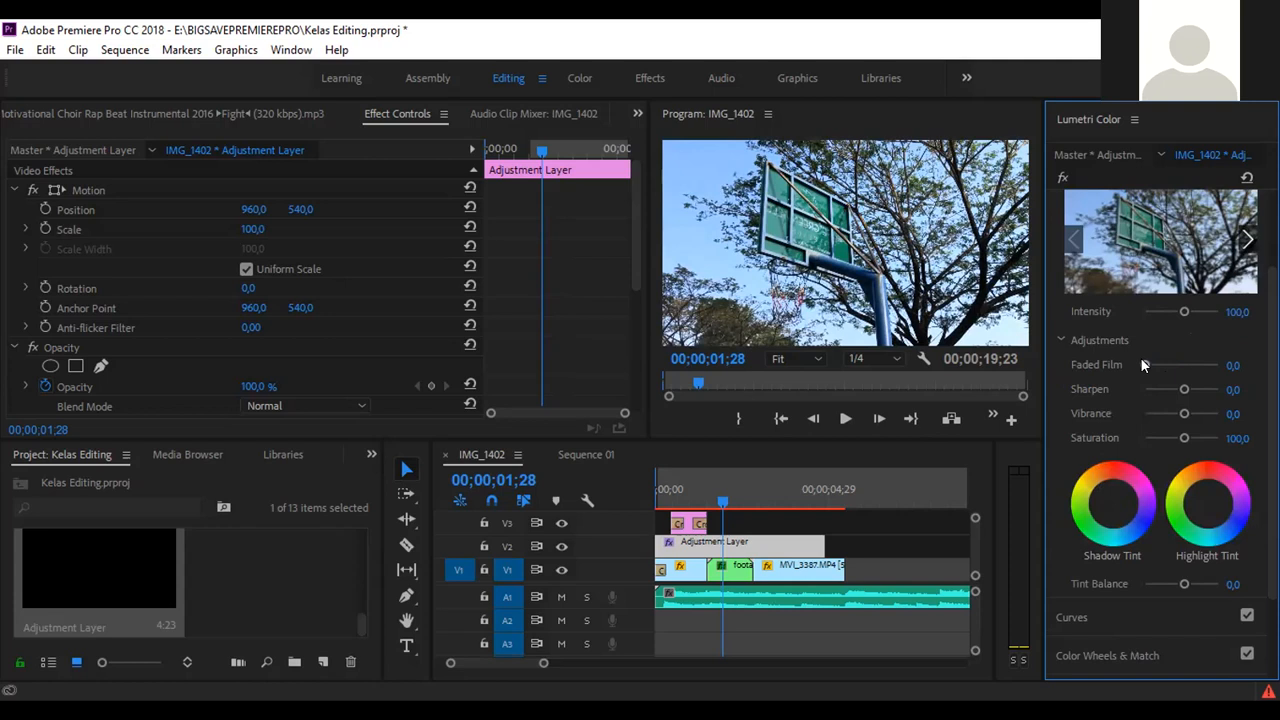
drag(1140, 357, 1181, 415)
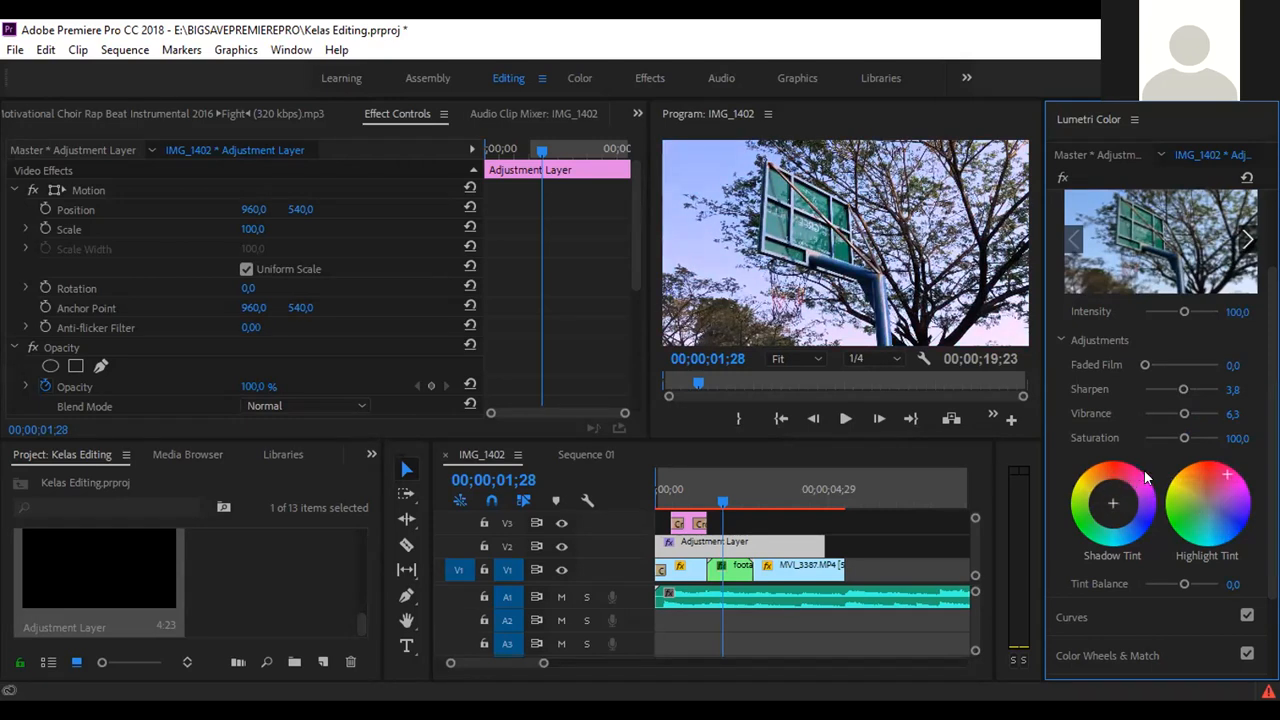
key(ctrl+z)
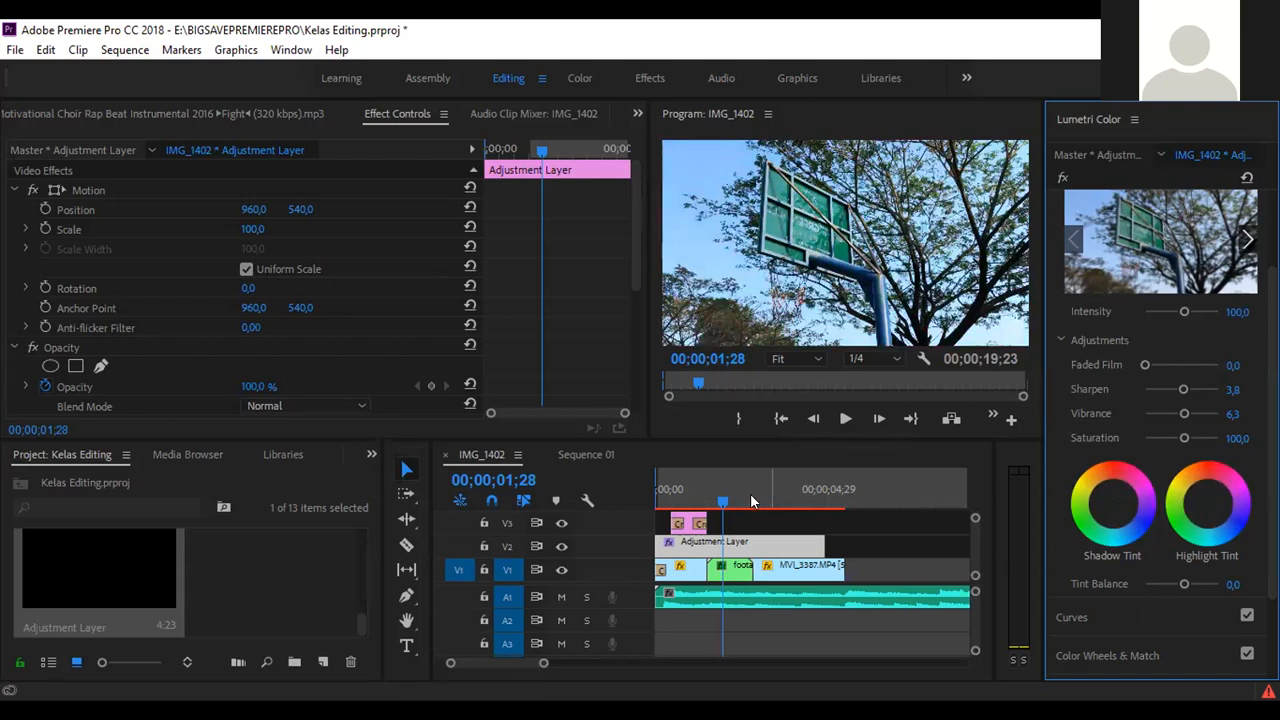
Add blue and cyan control points to the Hue Saturation curve and pull them outward to boost those colours.
click(1125, 617)
scroll(1198, 516, down, 1)
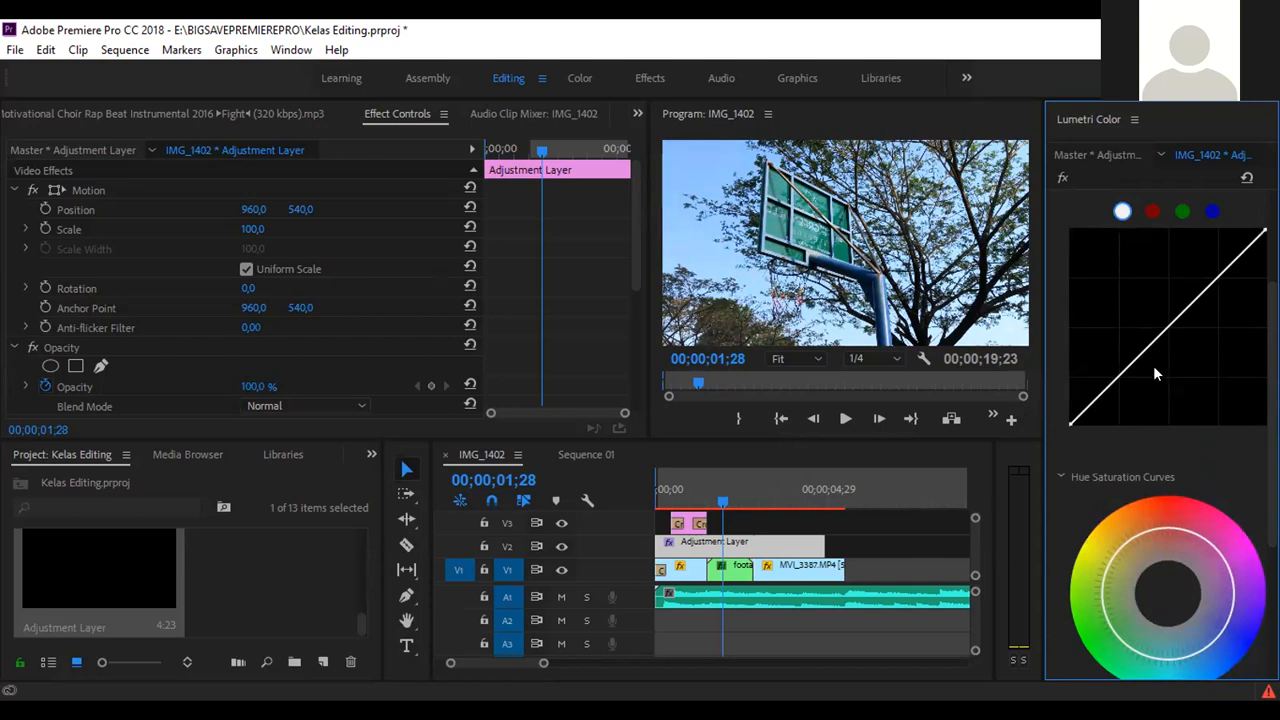
click(1167, 328)
scroll(1163, 348, down, 2)
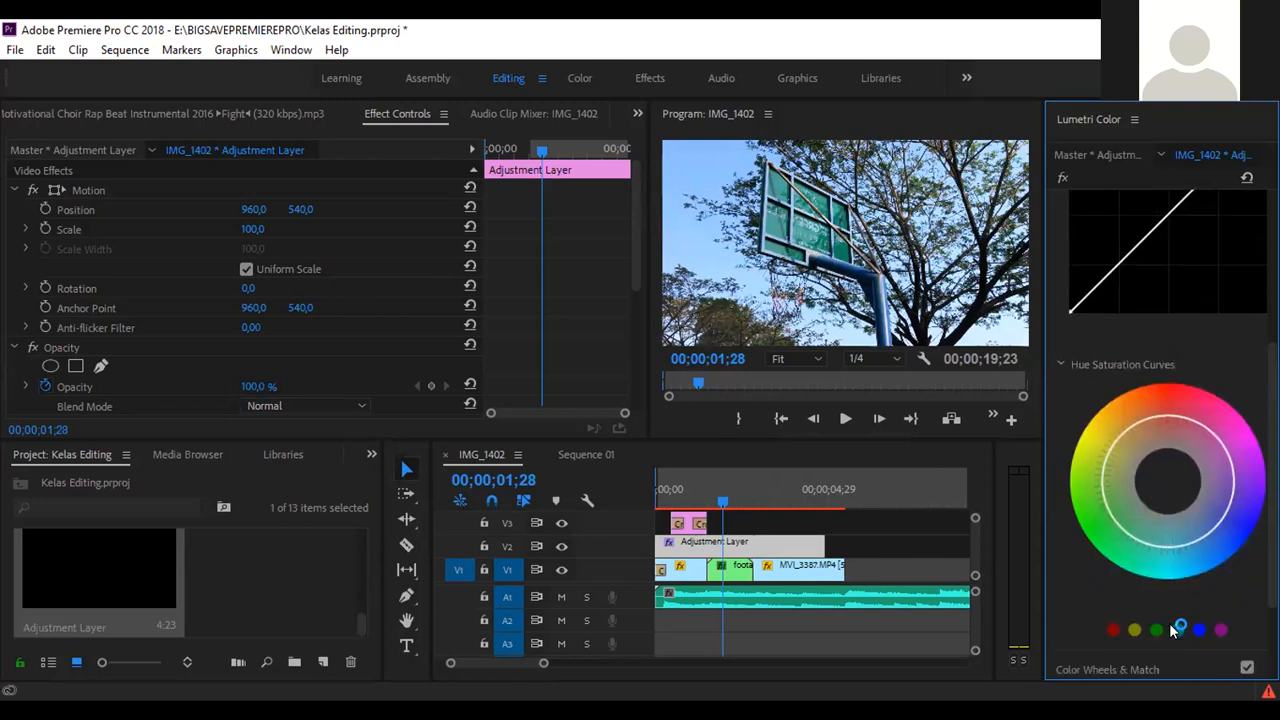
click(1201, 630)
click(1178, 630)
mouse_move(1213, 542)
mouse_down()
mouse_move(1228, 514)
mouse_move(1235, 531)
mouse_move(1193, 557)
mouse_up()
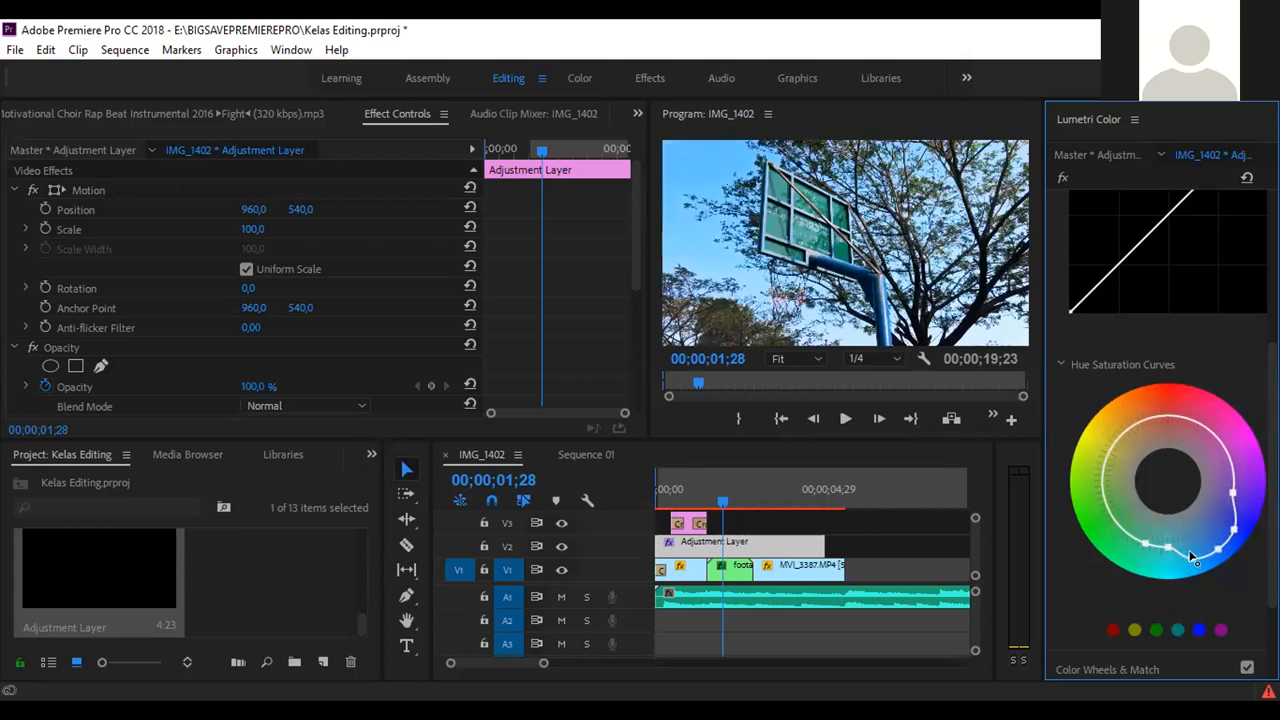
Toggle the V2 track's visibility repeatedly to compare the footage with and without the colour grade.
click(560, 548)
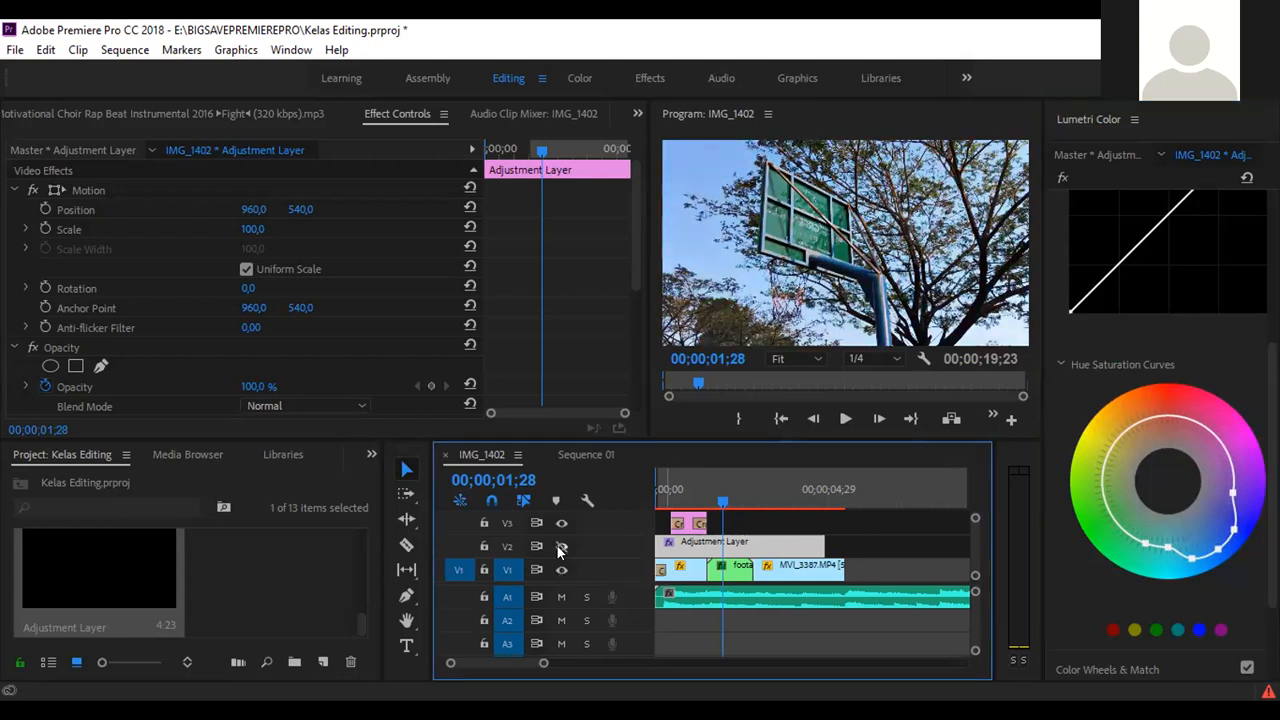
click(560, 547)
click(560, 549)
click(560, 549)
click(560, 549)
click(560, 549)
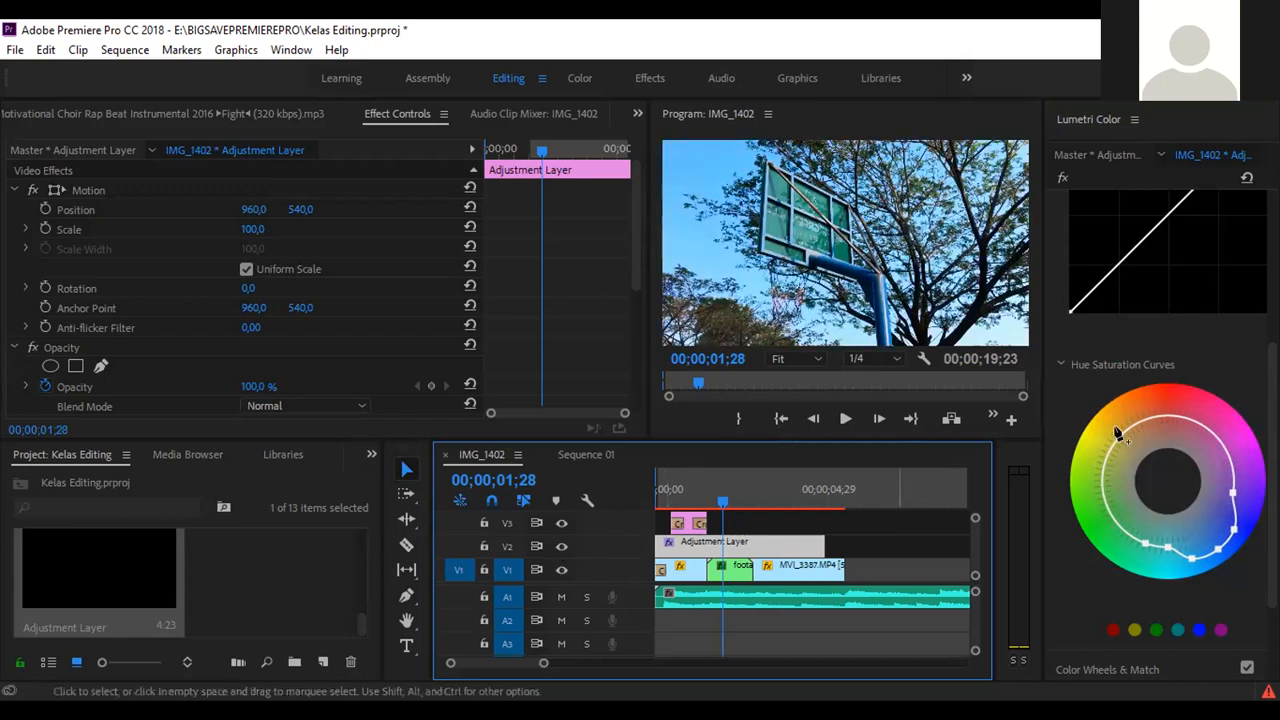
Add yellow and green control points to the Hue Saturation curve, boost the greens, and collapse the Curves section.
scroll(1080, 366, down, 1)
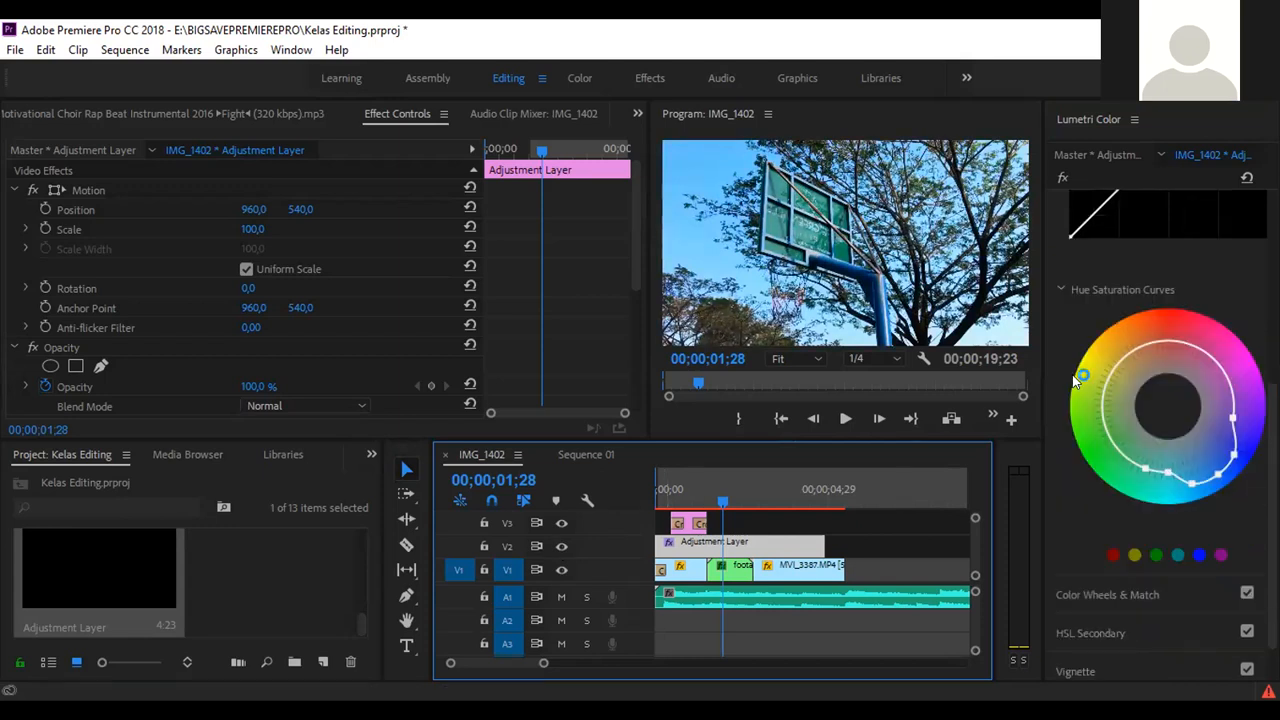
click(1157, 556)
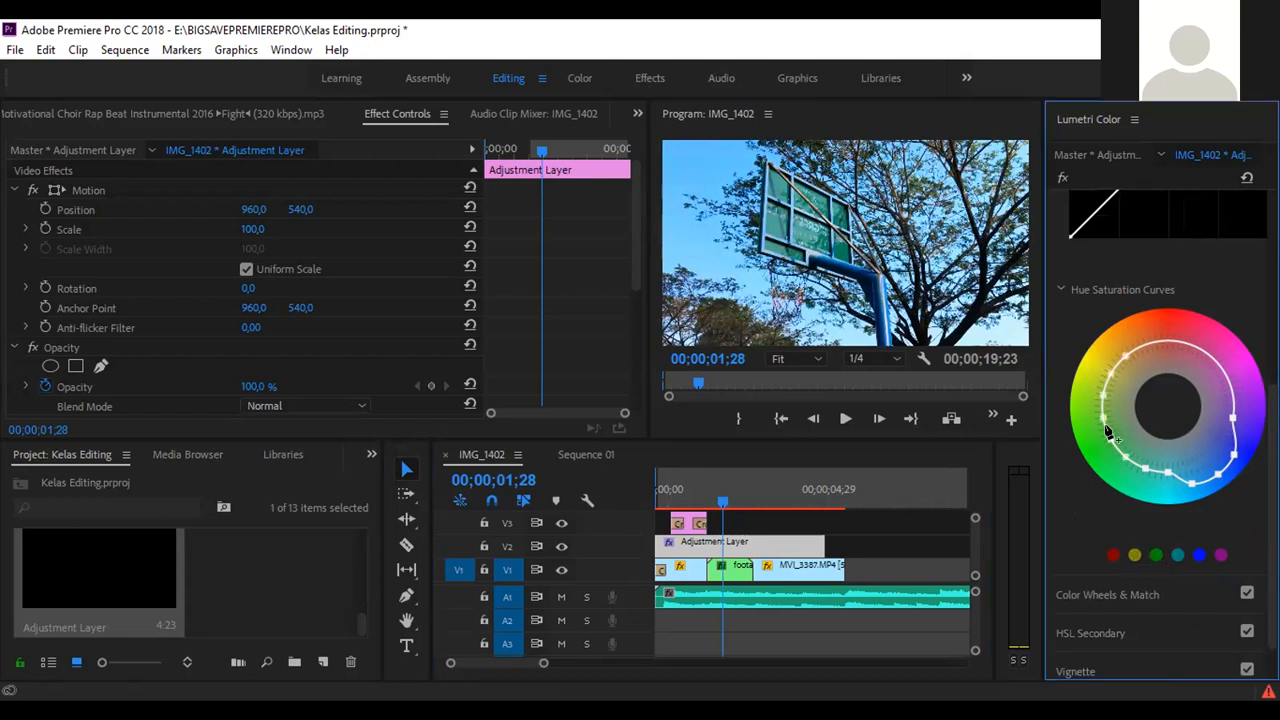
drag(1105, 447, 1086, 420)
scroll(1096, 334, up, 1)
scroll(1099, 370, up, 3)
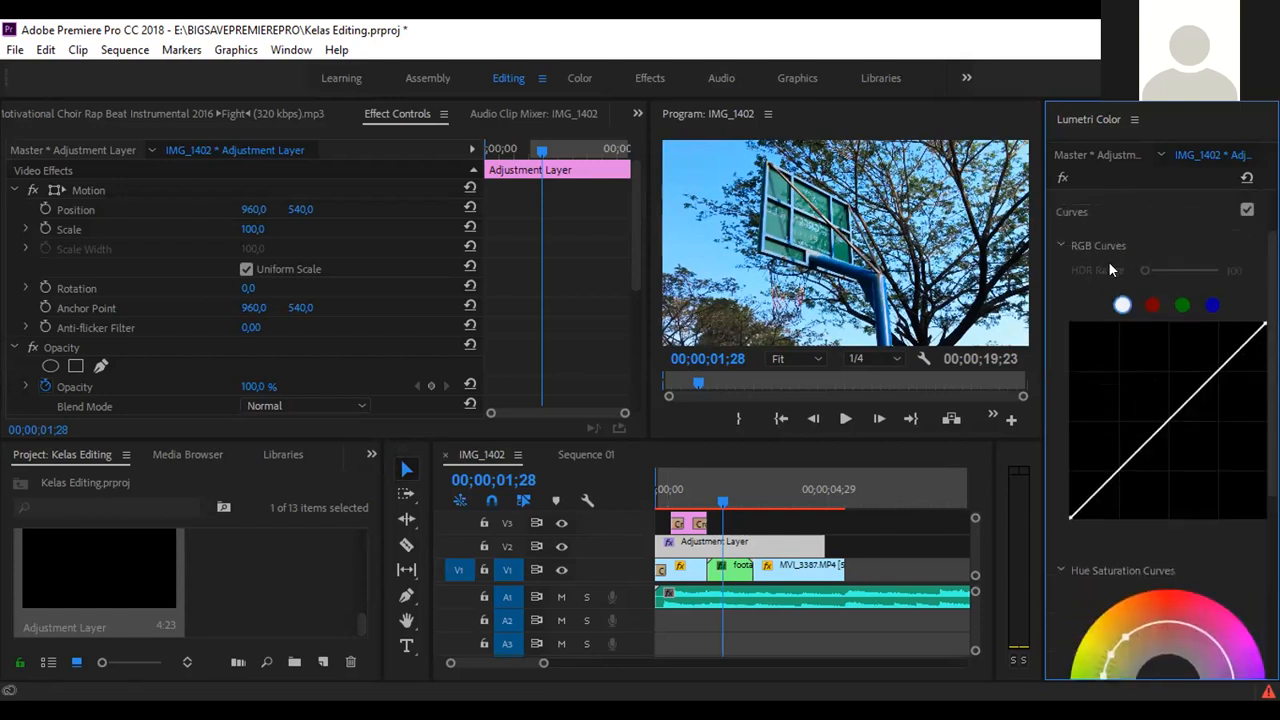
scroll(1078, 250, up, 1)
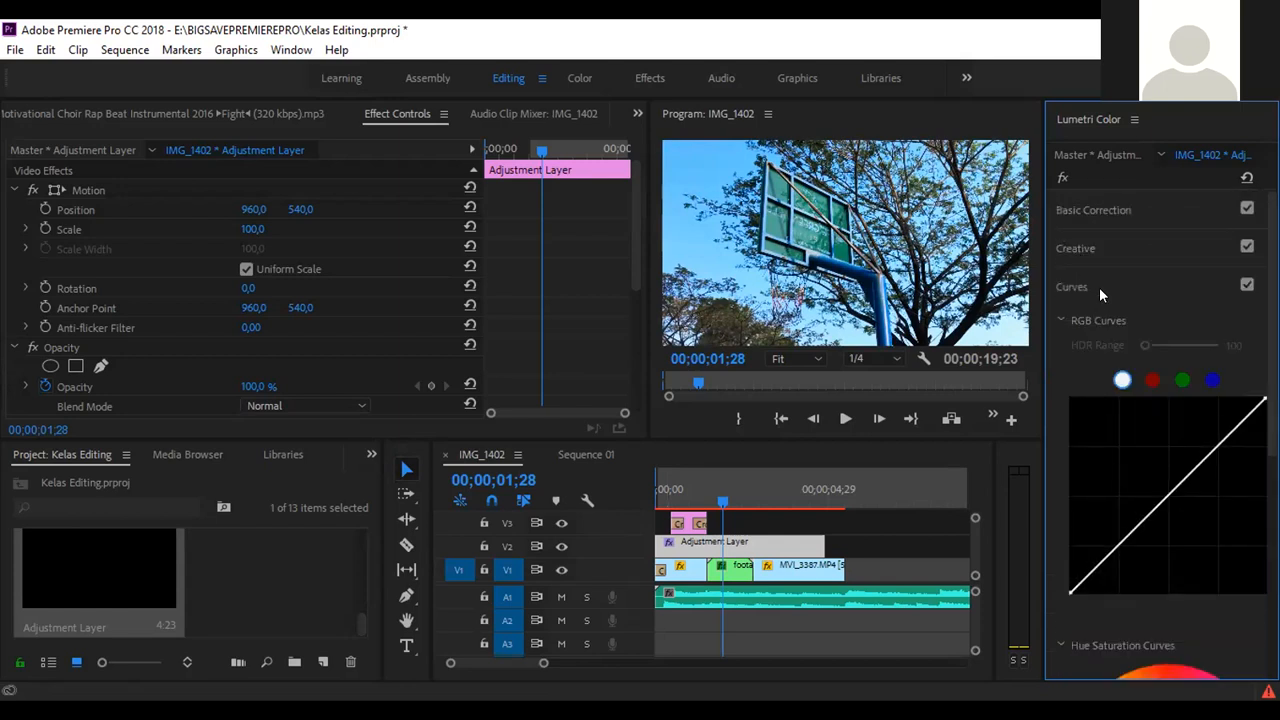
click(1099, 287)
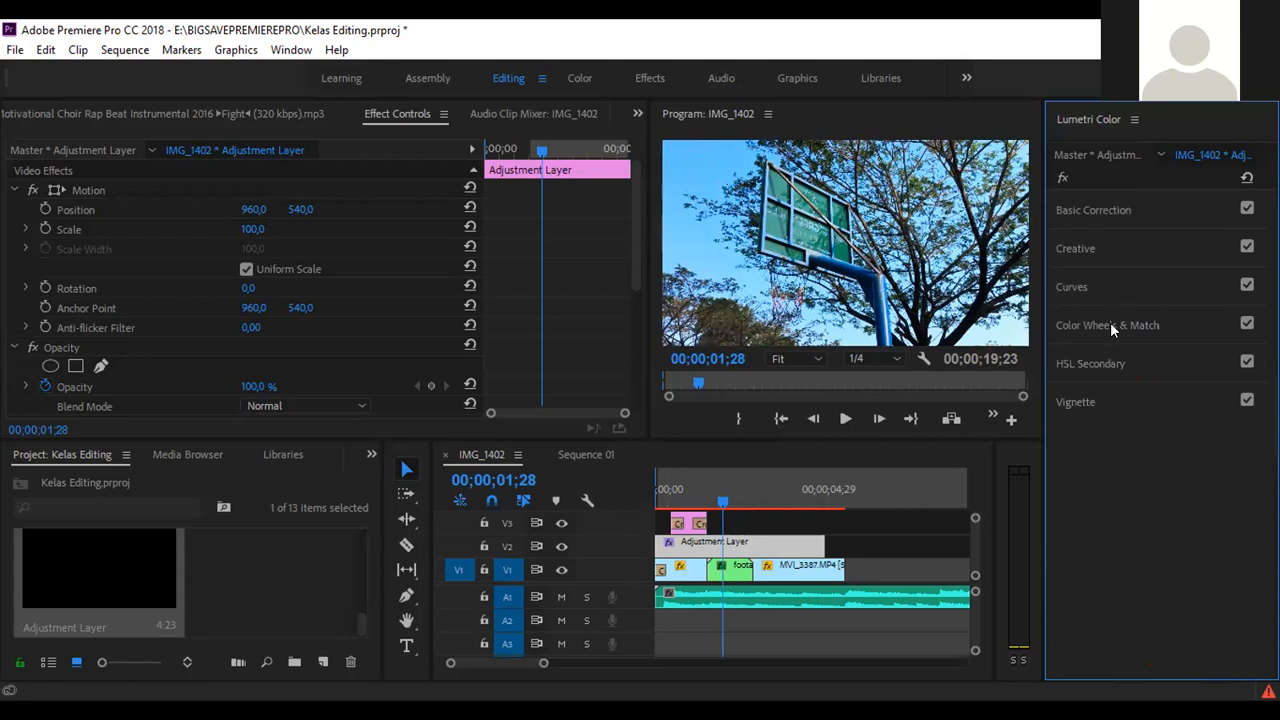
Look into the Color Wheels & Match section, compare the grade through V2's visibility, and reopen the Creative settings.
click(1110, 325)
click(1110, 324)
click(562, 546)
click(1118, 248)
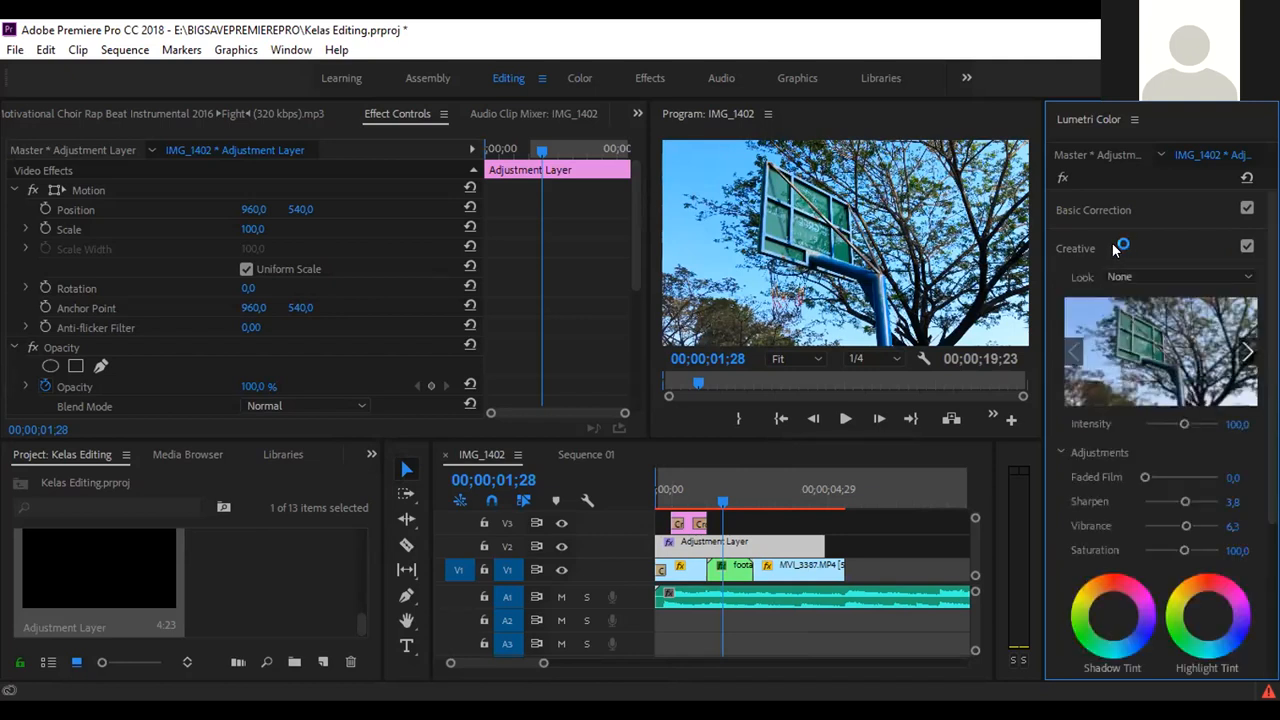
Apply the Kodak 5205 Fuji 3510 (by Adobe) look to the adjustment layer and compare it through V2's visibility.
click(1168, 276)
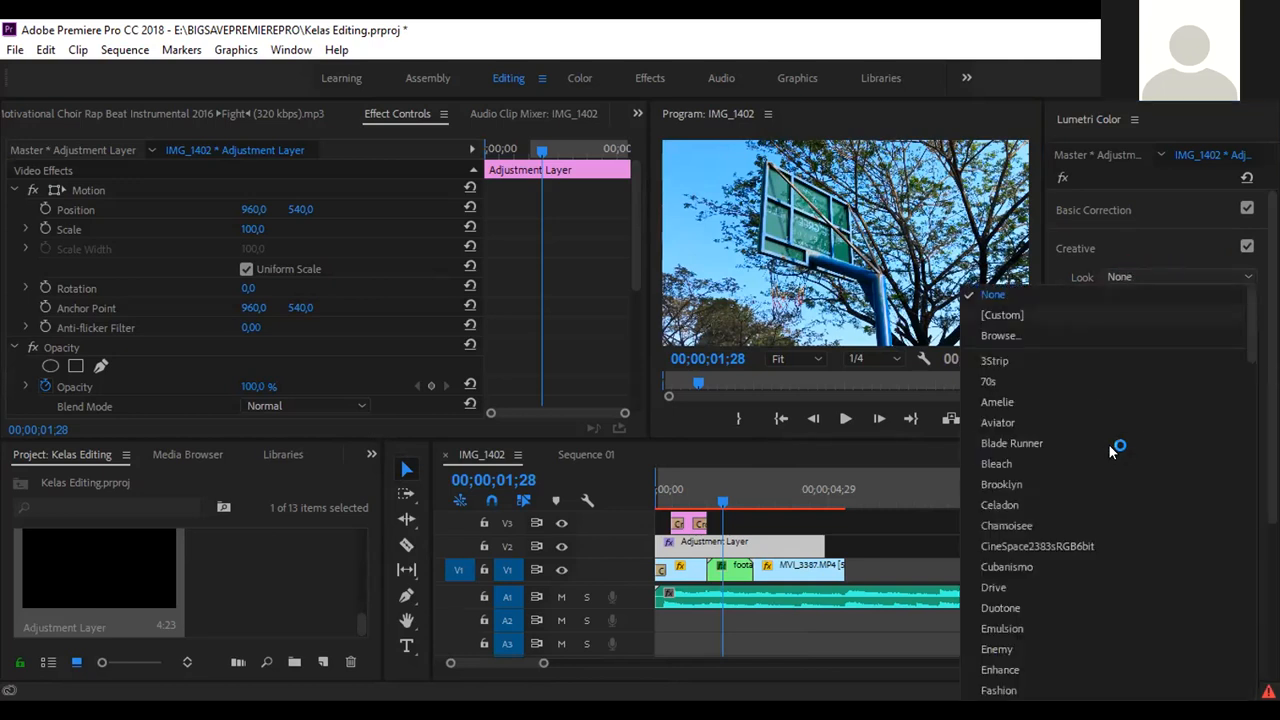
scroll(1120, 449, down, 5)
scroll(1126, 421, up, 2)
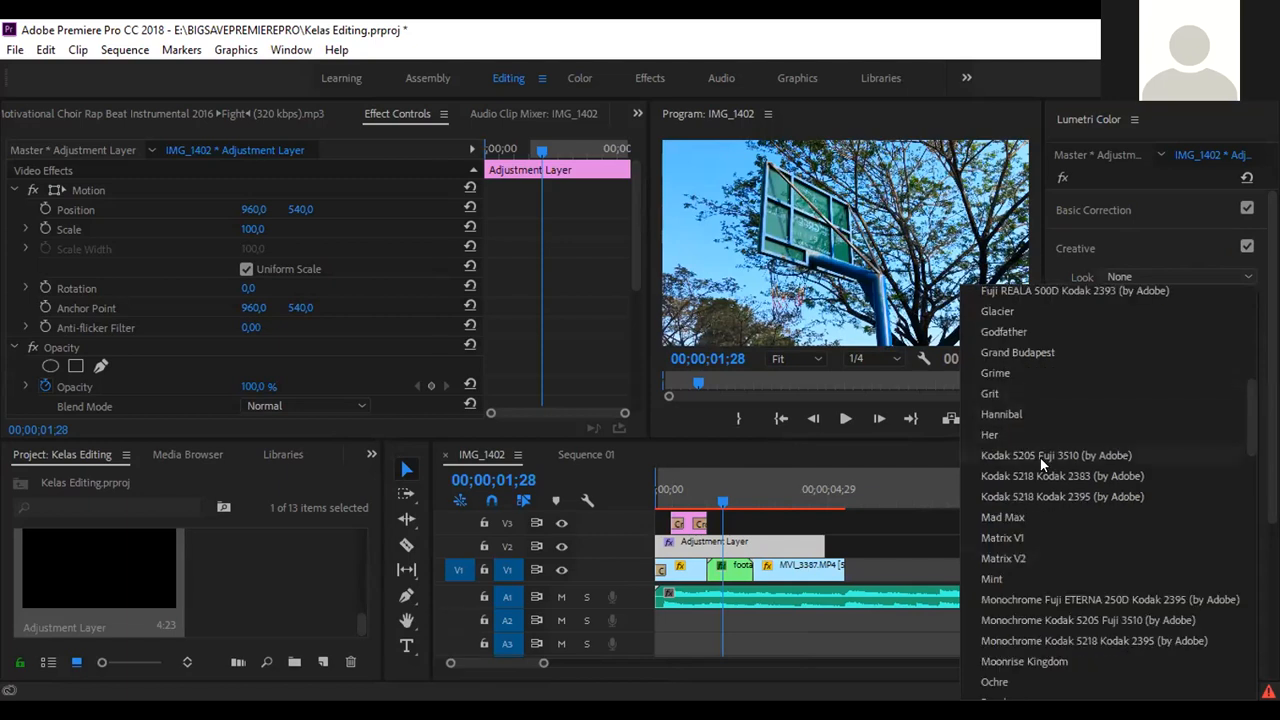
click(1073, 467)
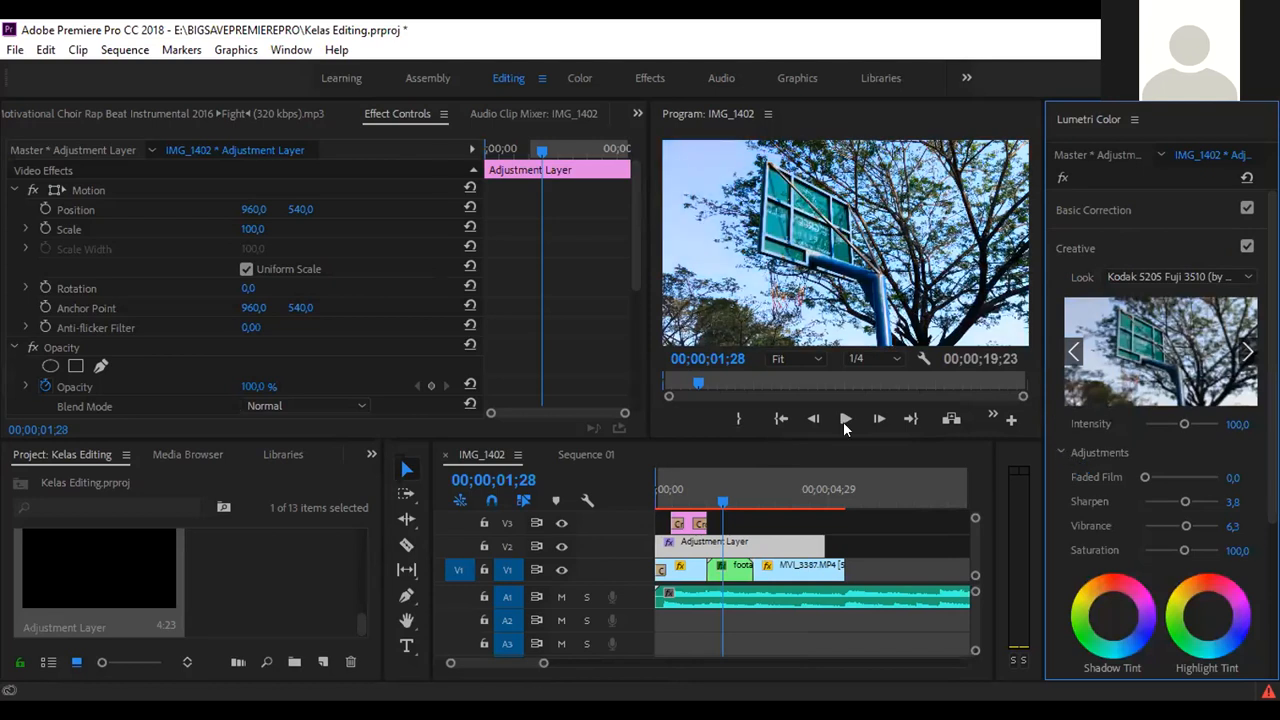
click(561, 546)
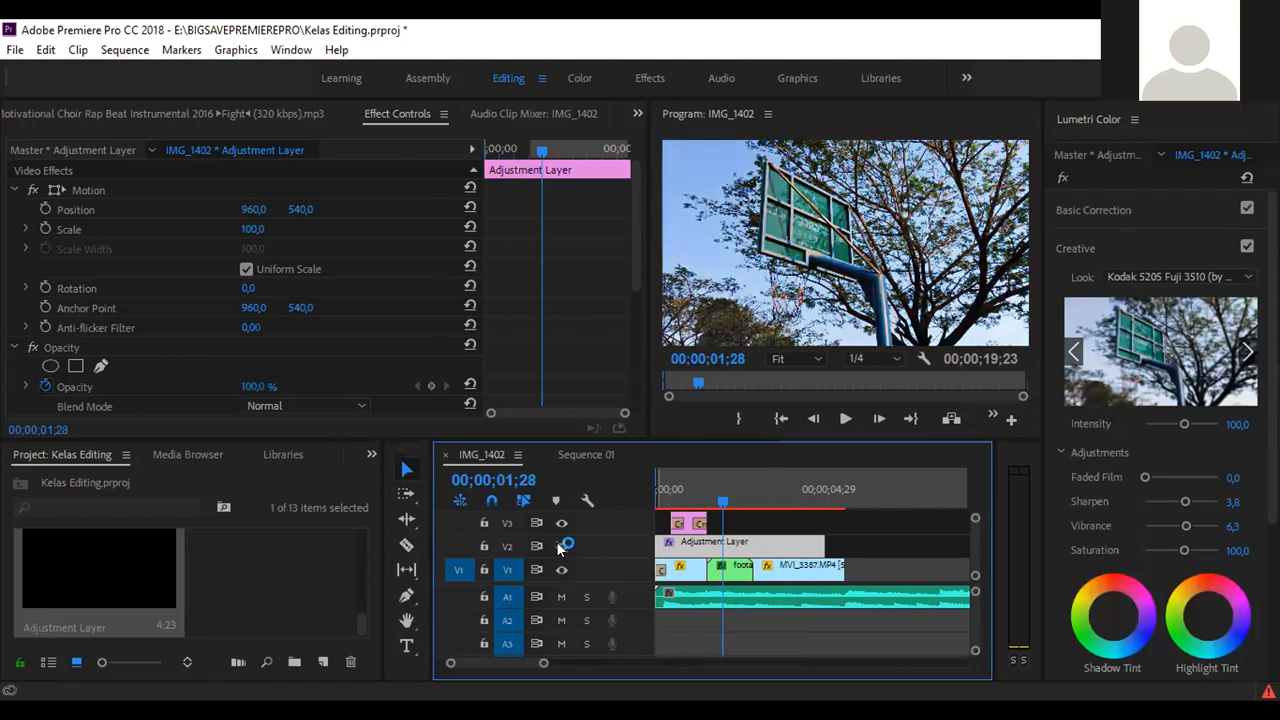
click(561, 546)
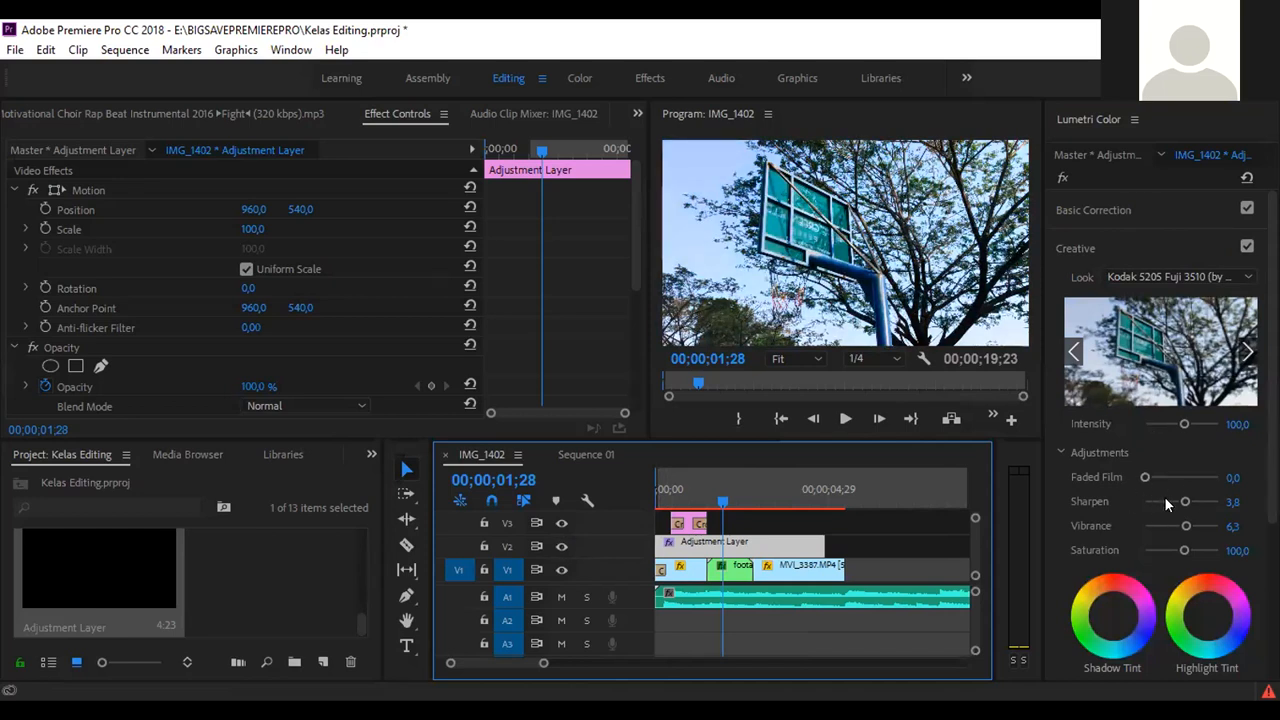
Look through the other available Lumetri looks without choosing one, and collapse the Creative section.
click(1191, 276)
scroll(1070, 439, up, 5)
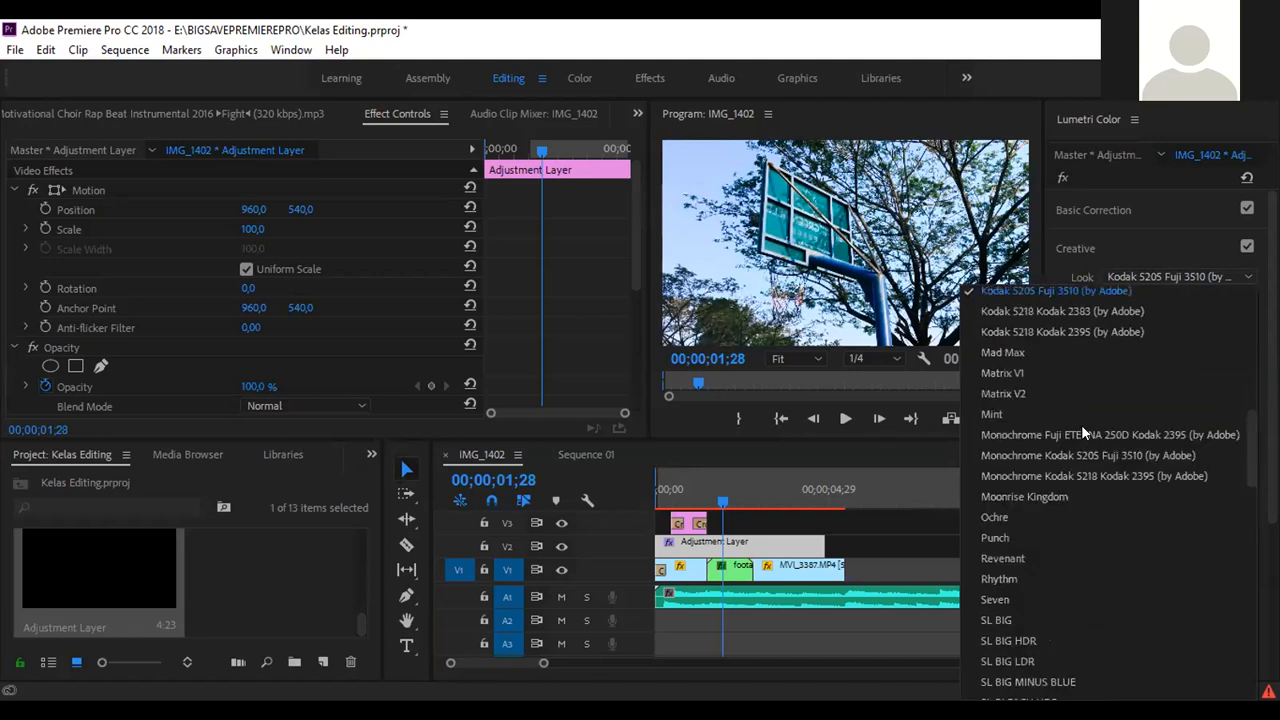
scroll(1123, 441, up, 6)
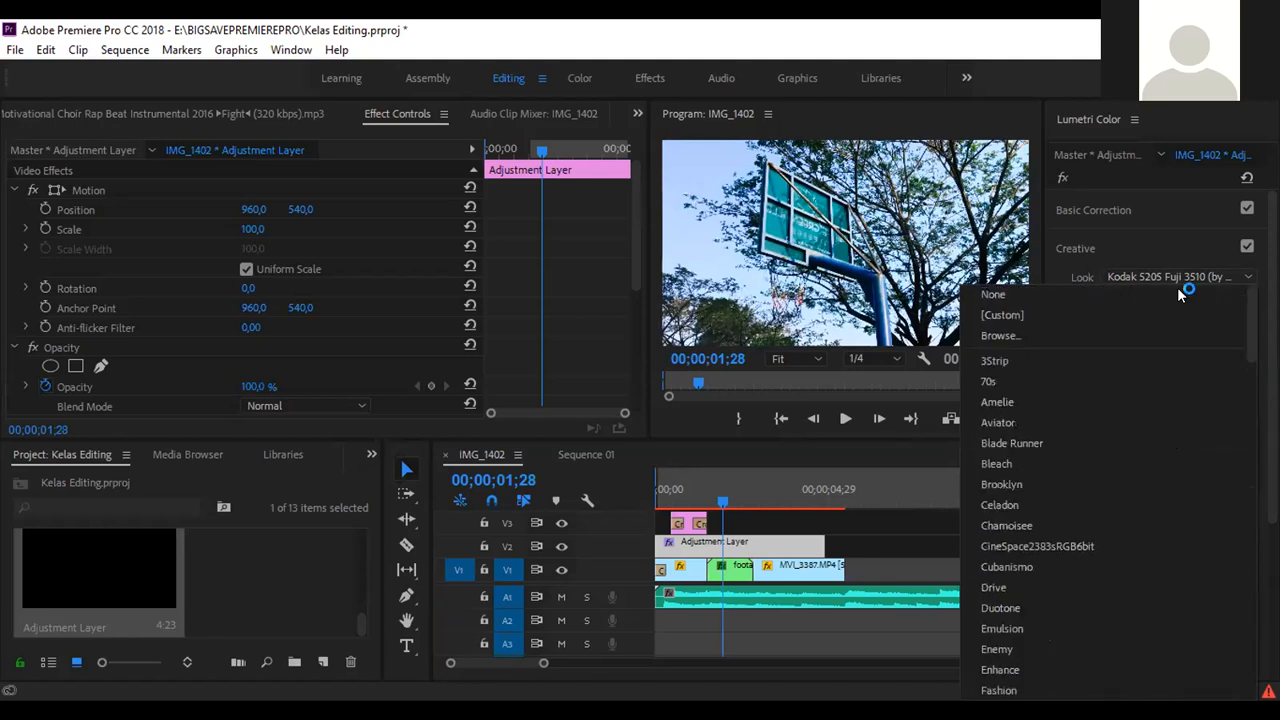
click(1163, 241)
Select the MVI_3387.MP4 clip at its shoe-tying shot and lower its Basic Correction exposure to about -0.7.
mouse_move(757, 490)
mouse_down()
mouse_move(779, 487)
mouse_move(768, 492)
mouse_up()
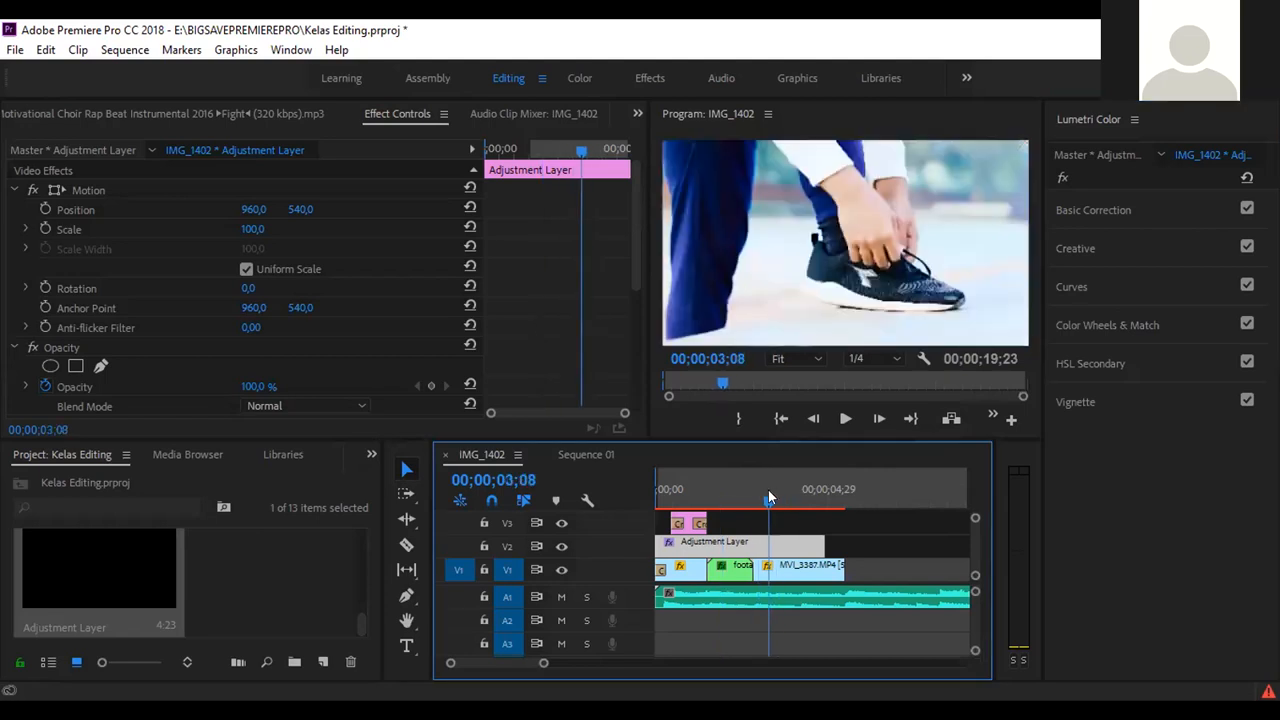
click(798, 566)
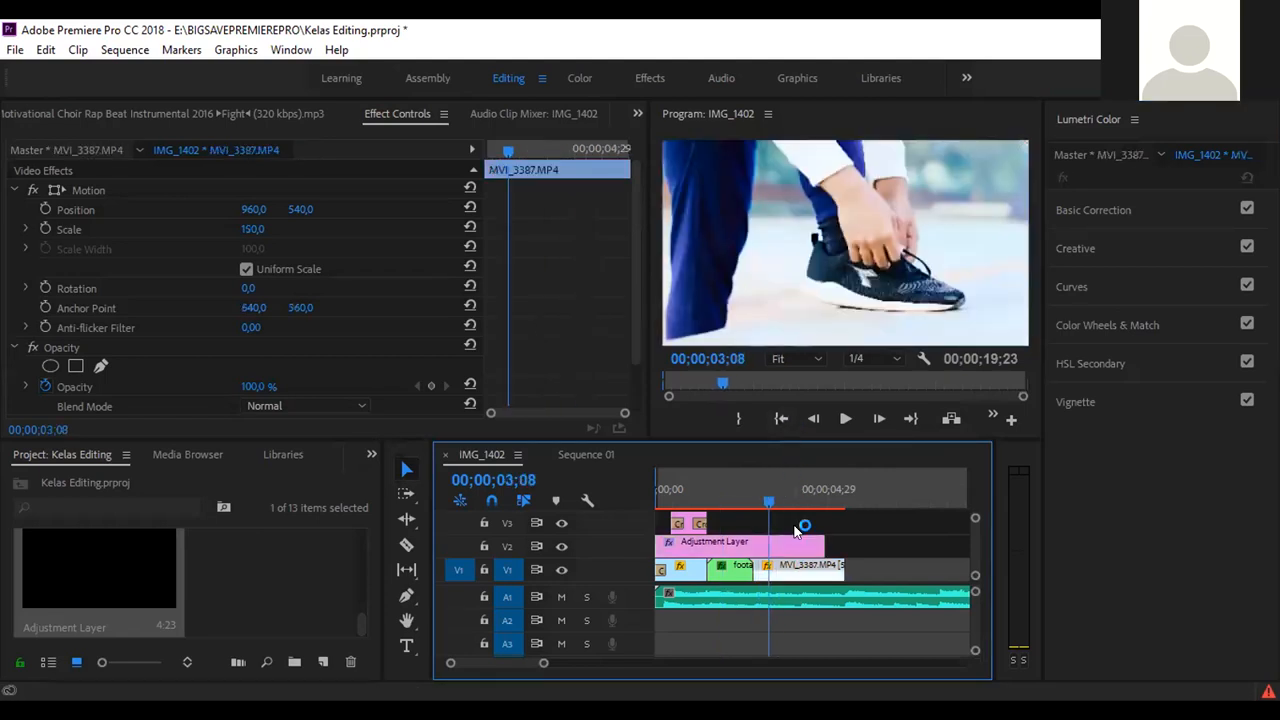
click(1099, 228)
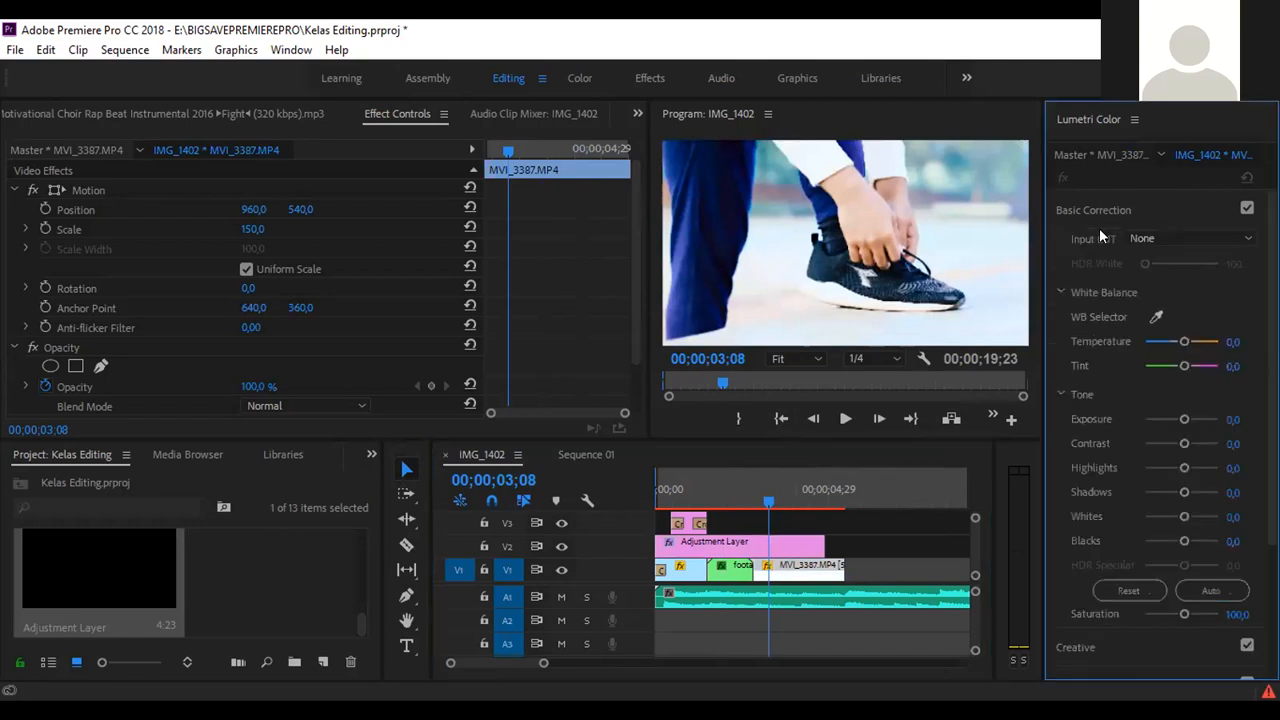
drag(1179, 417, 1175, 419)
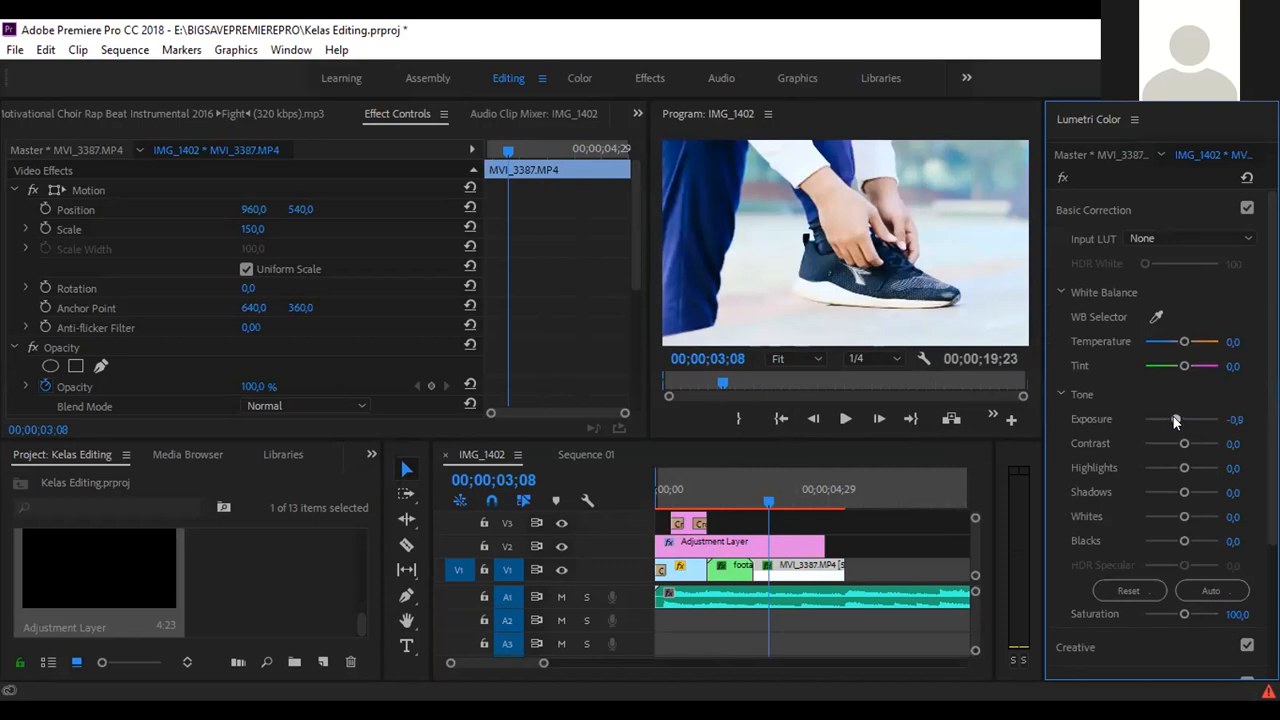
Select the adjustment layer and set its exposure to about -0.4 and its highlights to about -21.5.
click(786, 542)
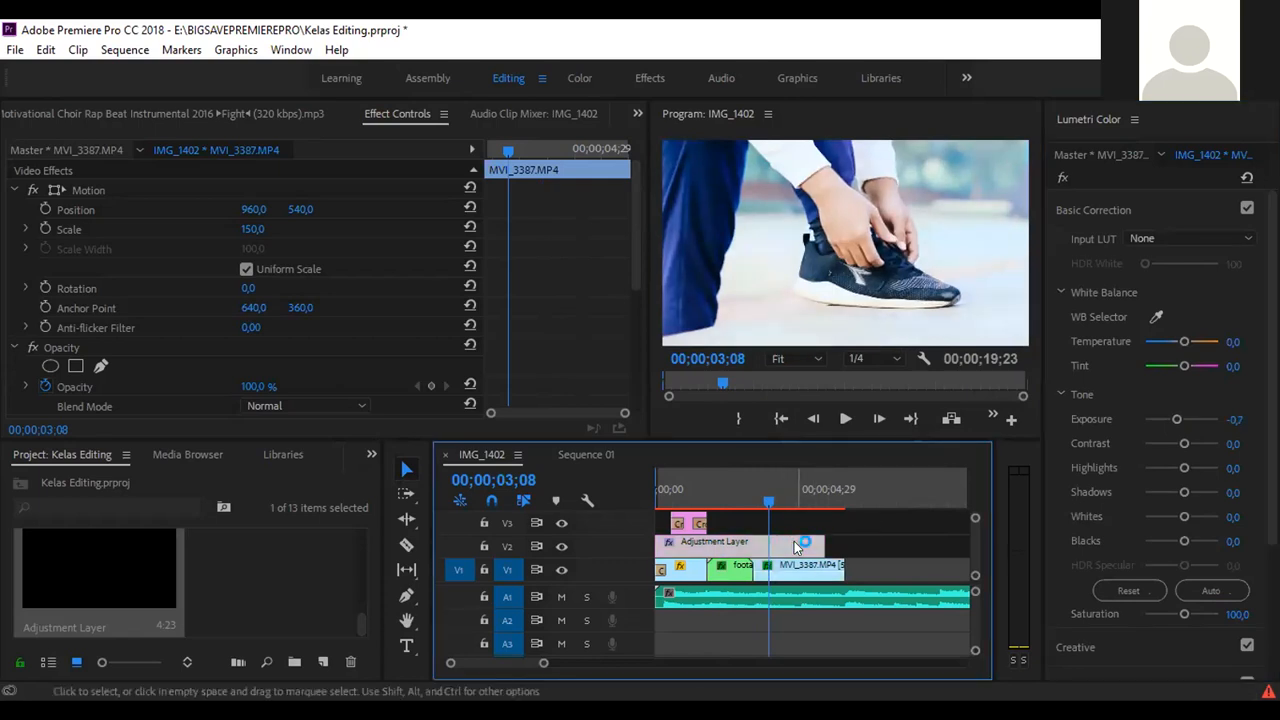
click(1179, 415)
drag(1180, 414, 1175, 416)
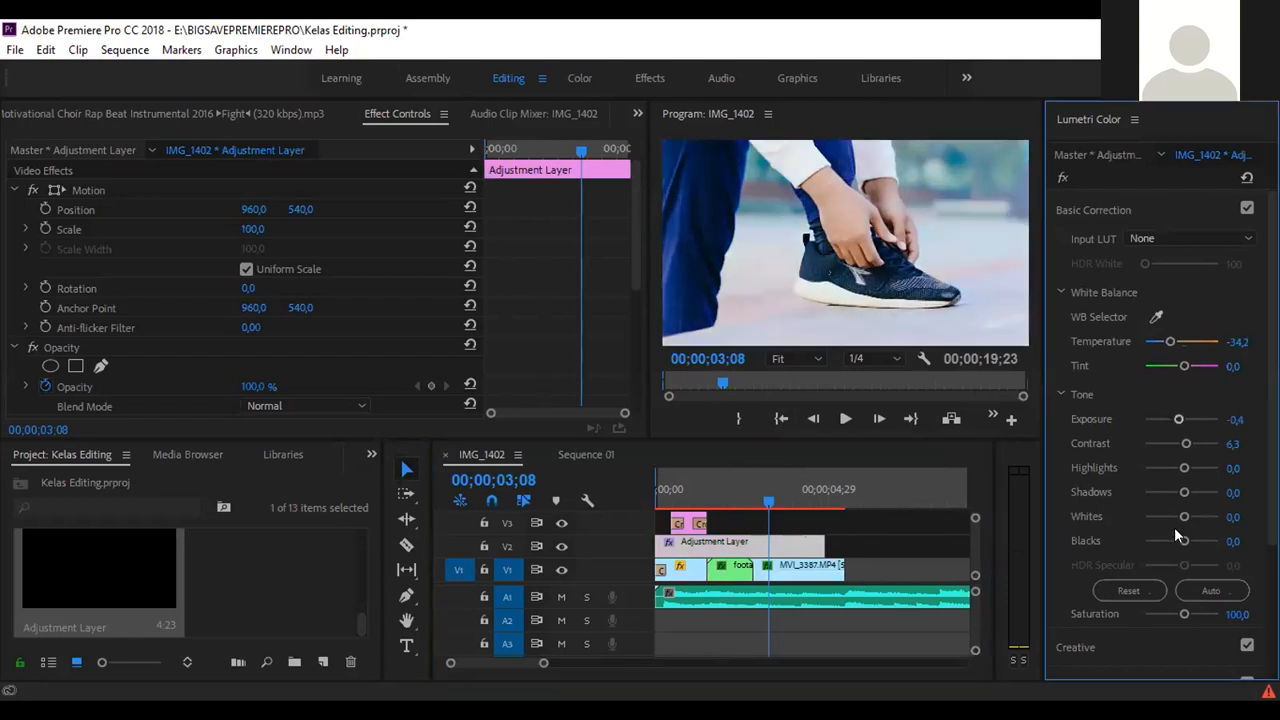
drag(1179, 469, 1175, 470)
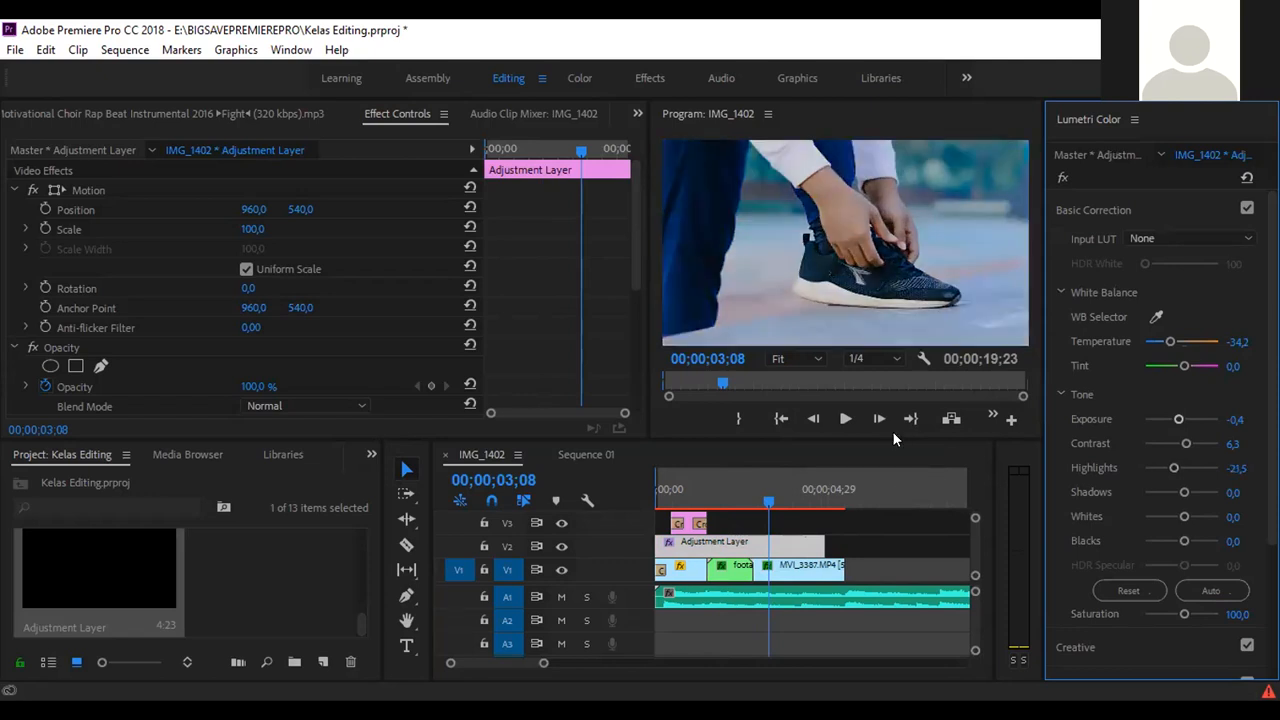
Toggle the V2 track's visibility repeatedly to compare the shoe shot with and without the adjustment layer.
click(562, 547)
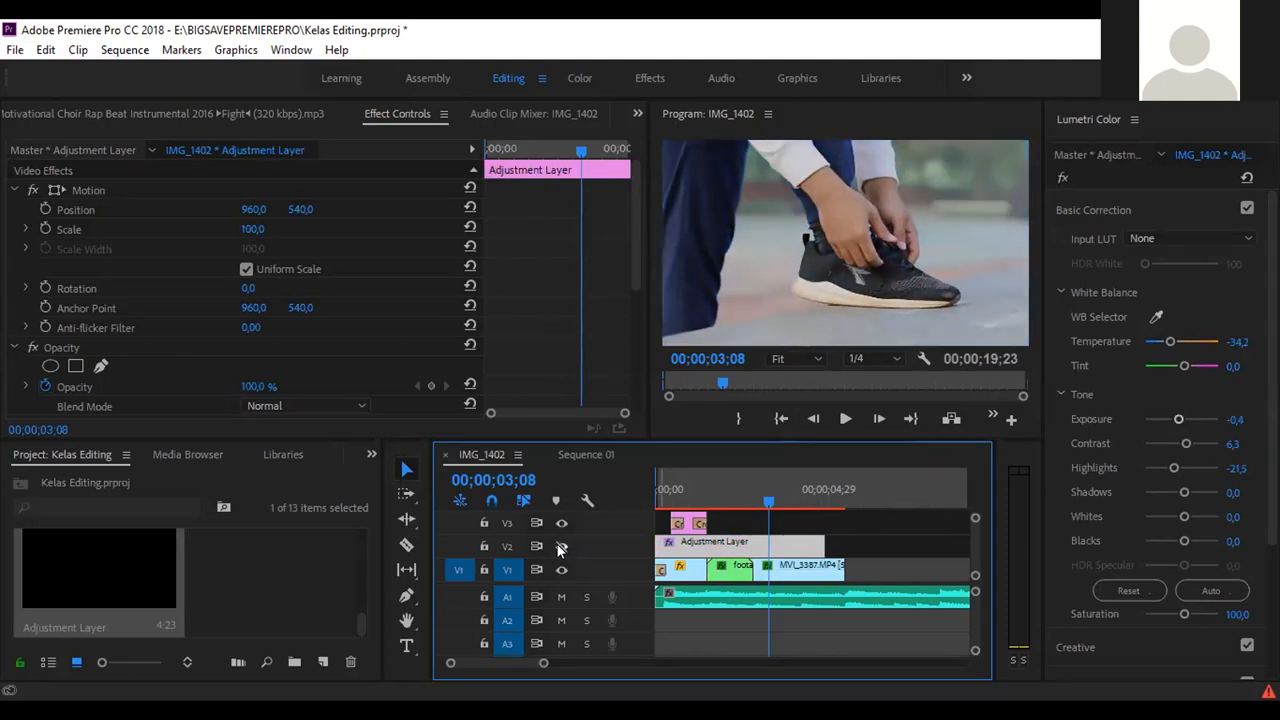
click(561, 547)
click(561, 548)
click(561, 548)
click(561, 548)
click(561, 548)
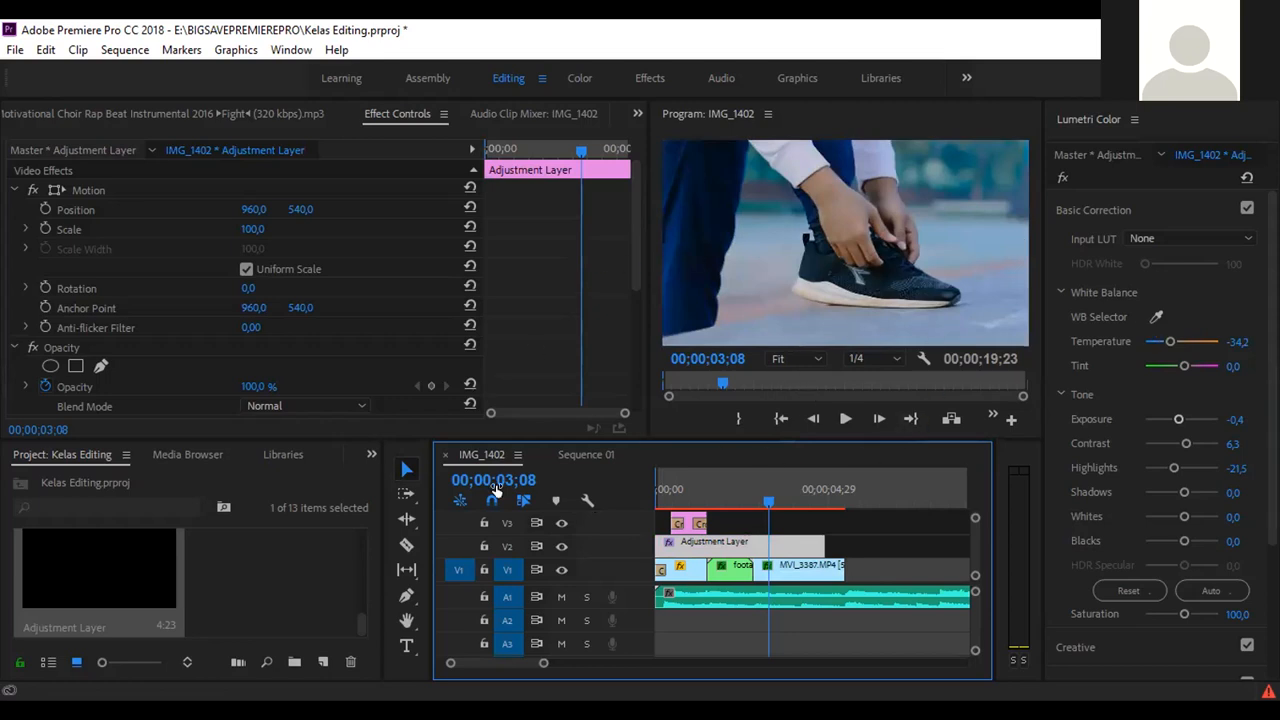
mouse_move(767, 500)
mouse_down()
mouse_move(779, 497)
mouse_move(758, 496)
mouse_move(768, 500)
mouse_up()
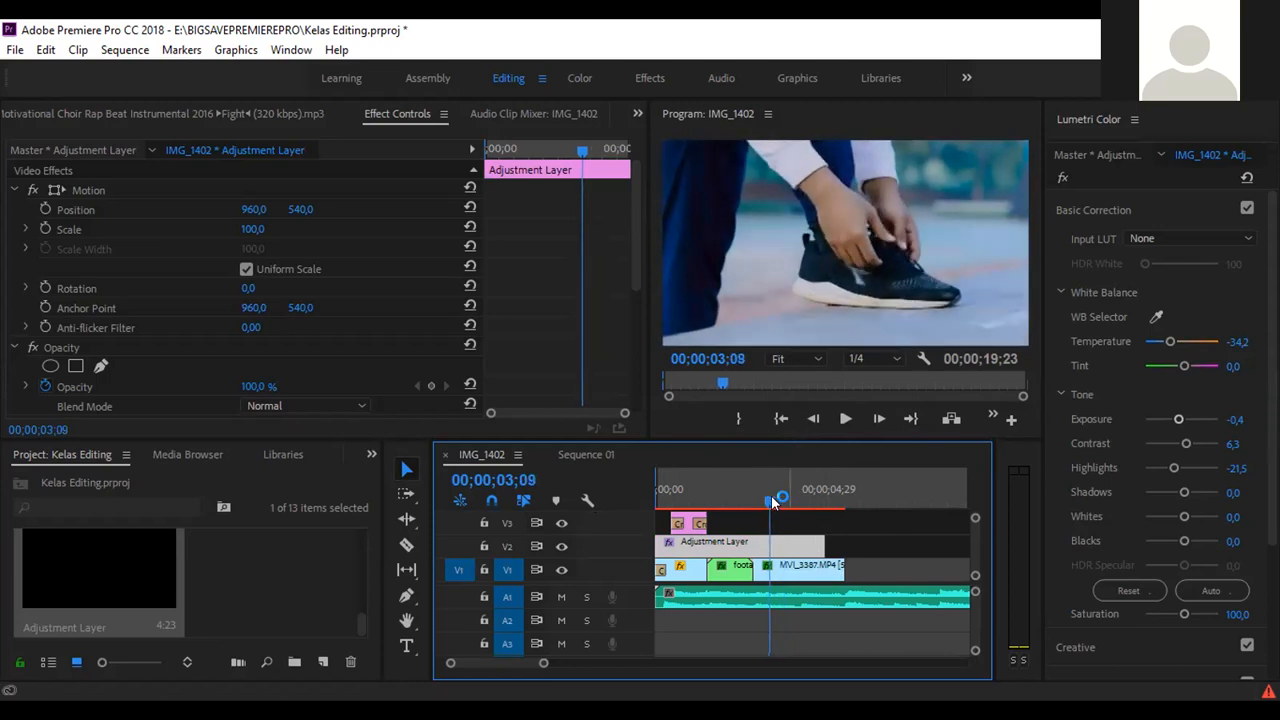
scroll(972, 536, up, 1)
scroll(972, 534, down, 1)
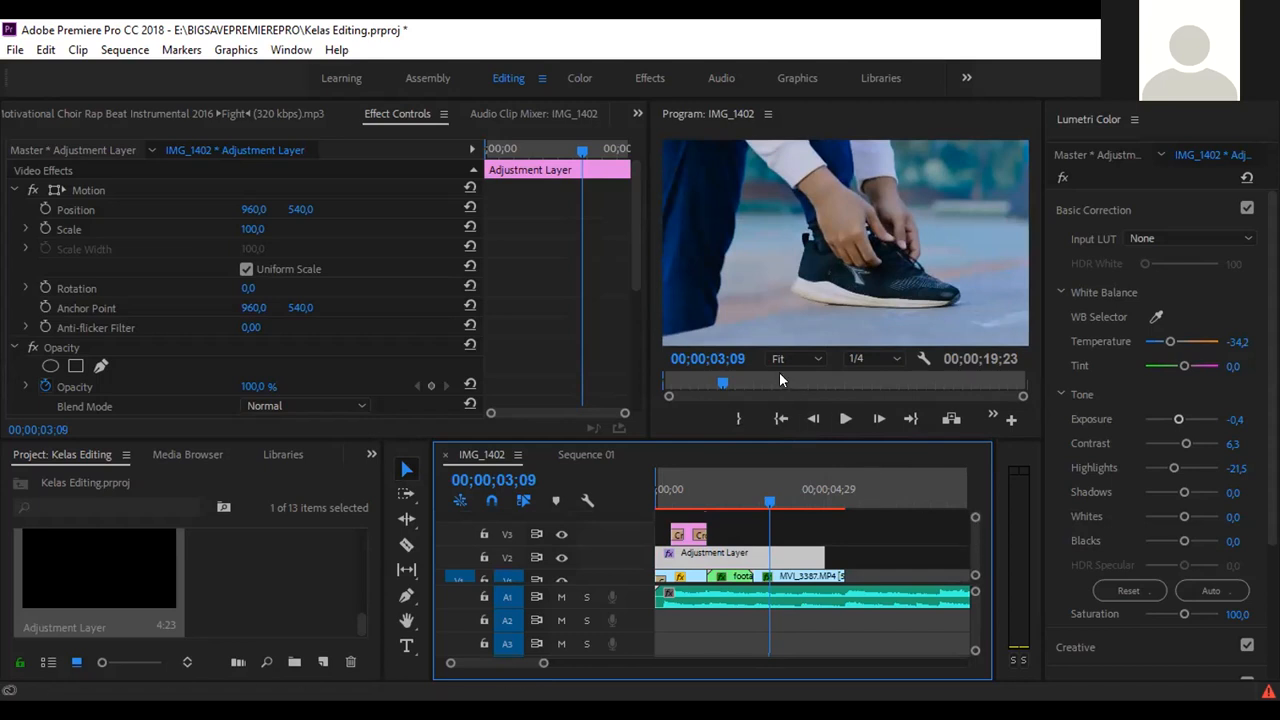
Create a new legacy title named Title 02.
click(33, 55)
click(33, 55)
click(15, 50)
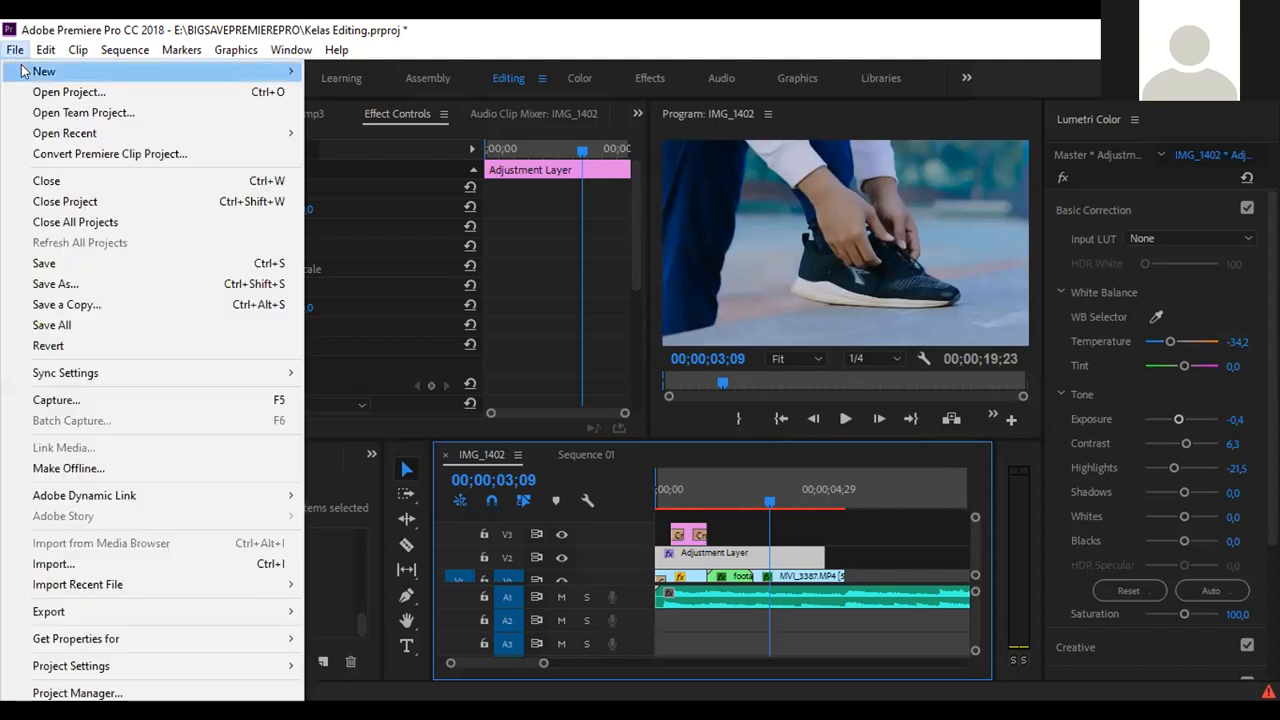
mouse_move(24, 71)
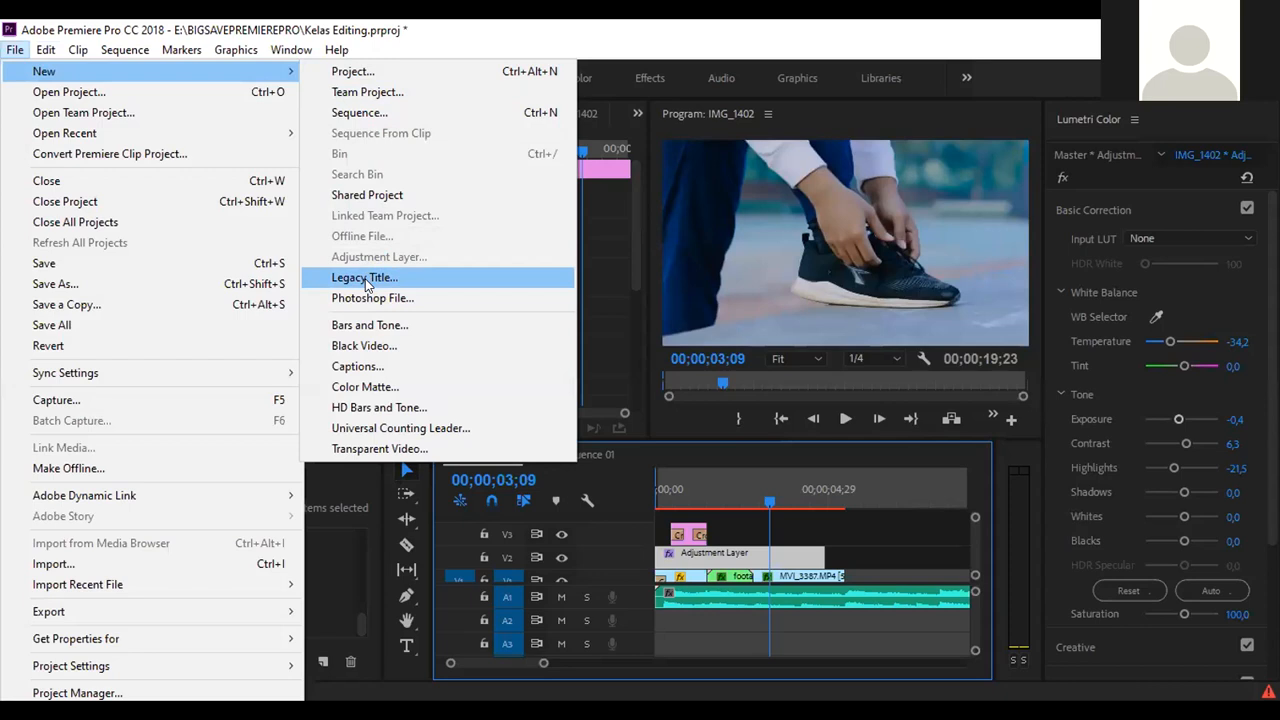
click(423, 277)
click(670, 454)
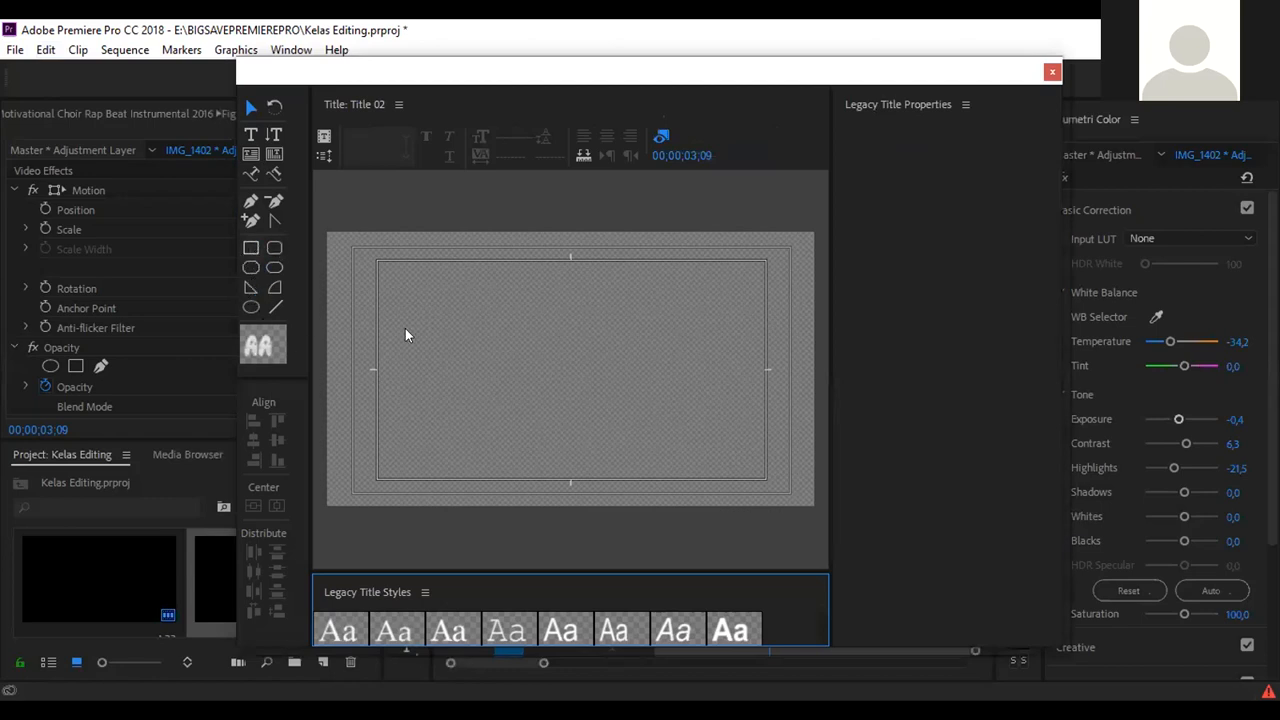
Draw two full-width rectangles about 155 px high along the upper and lower edges of the title frame.
click(251, 248)
drag(318, 214, 816, 252)
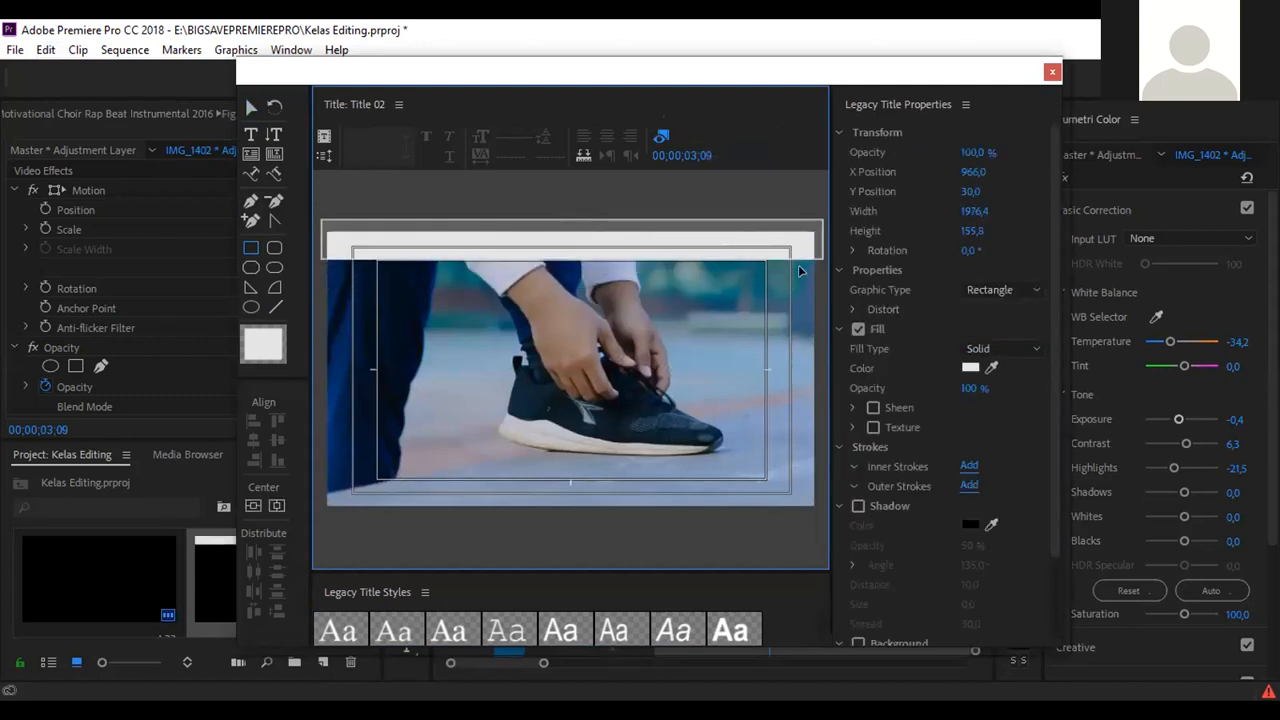
drag(320, 510, 819, 477)
Change the fill colour of both rectangles to black (000000).
click(251, 107)
click(458, 236)
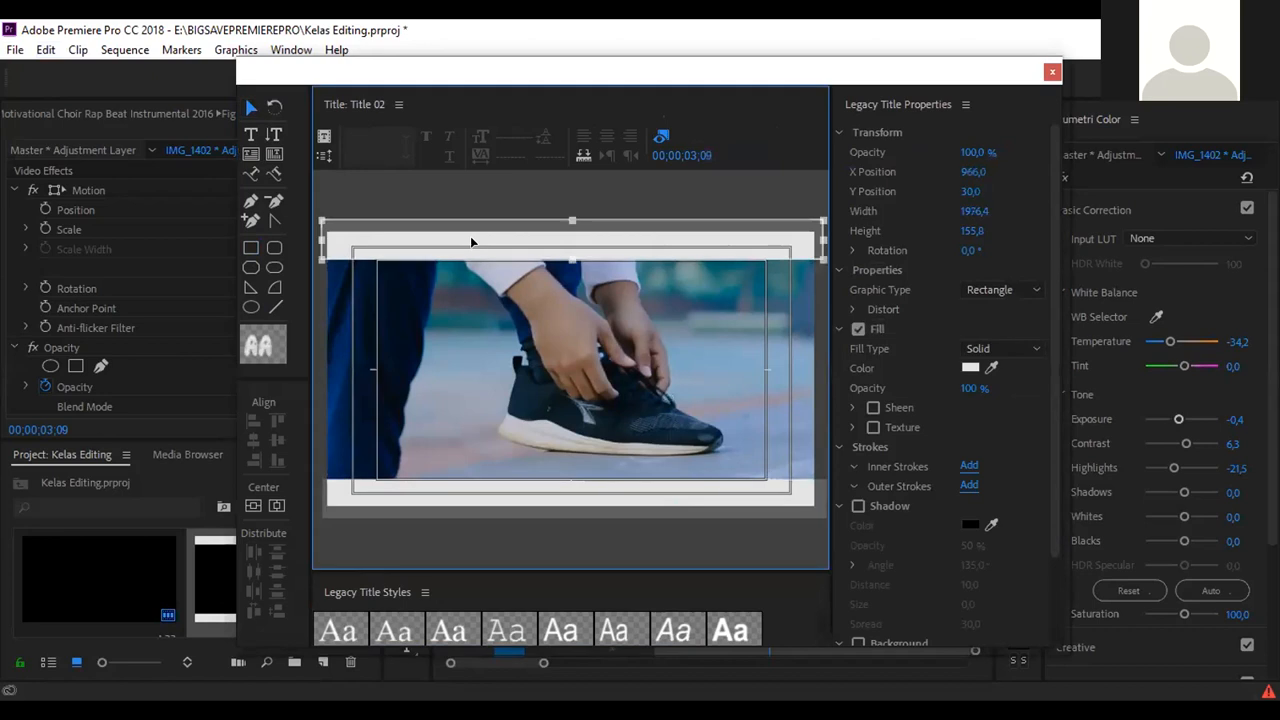
click(978, 367)
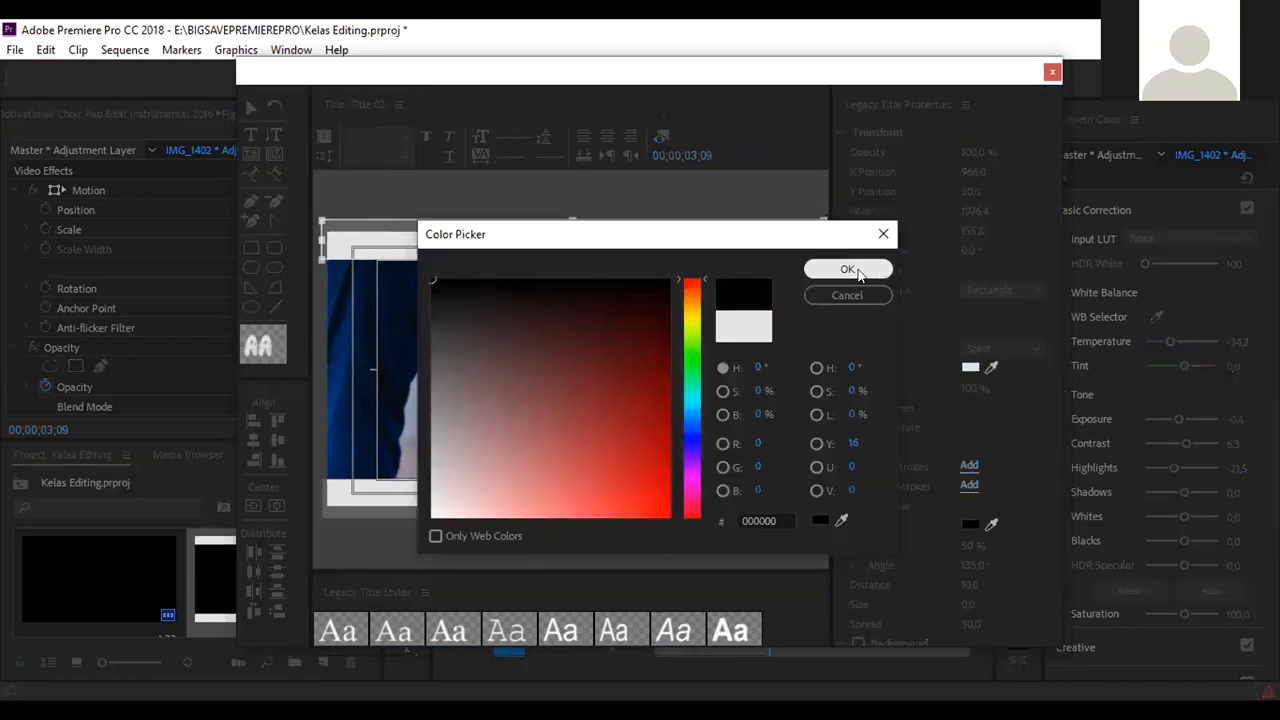
click(846, 266)
click(717, 490)
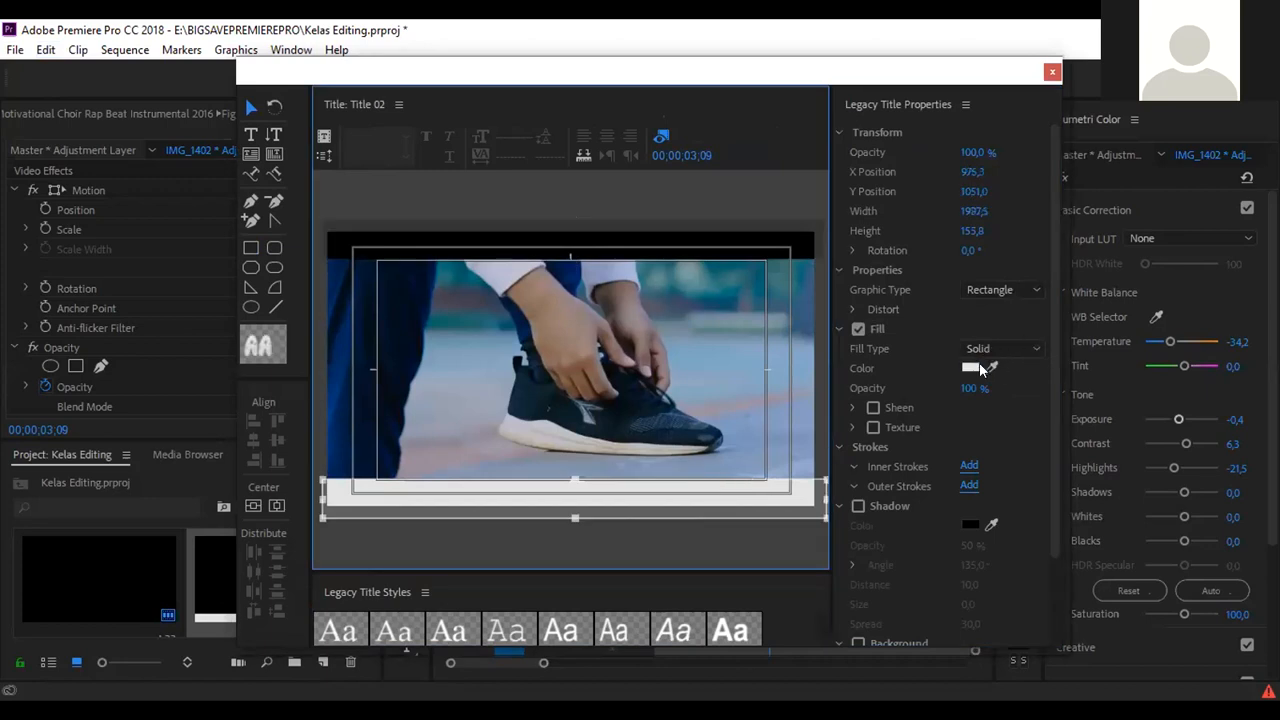
click(965, 368)
click(847, 270)
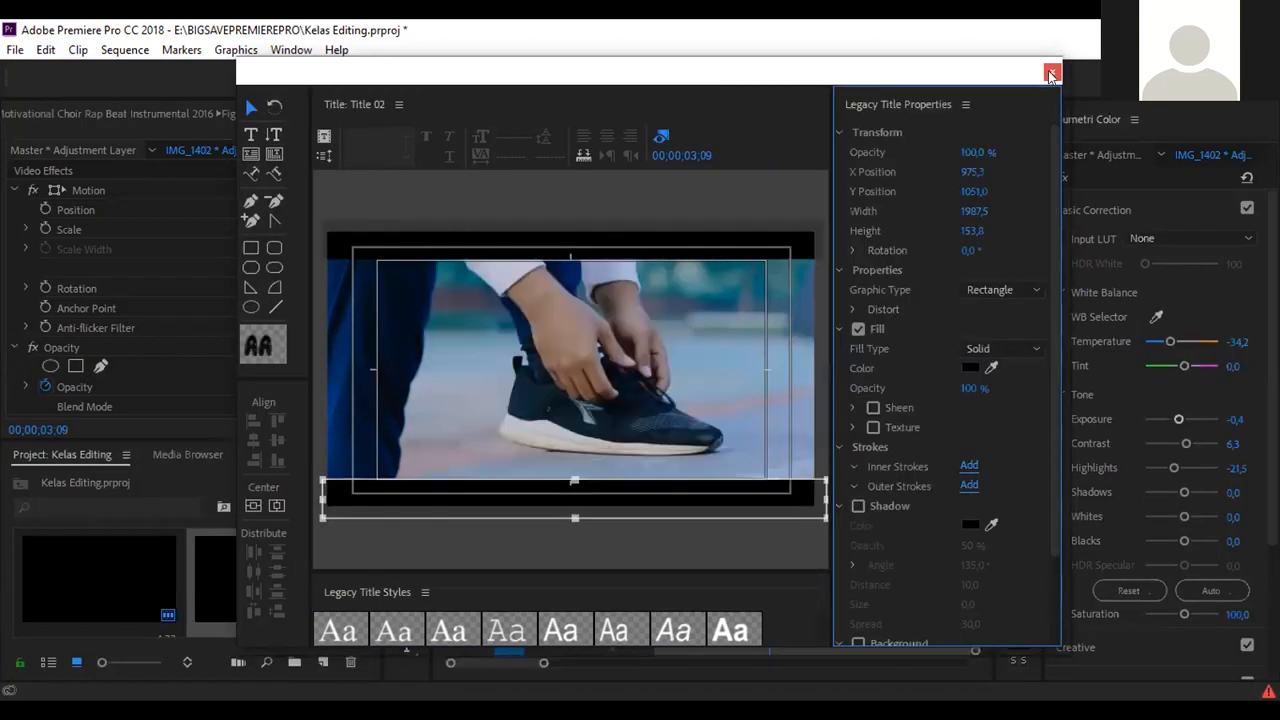
Close the title editor and place the letterbox title on a new track above V3 at the sequence start.
click(1051, 74)
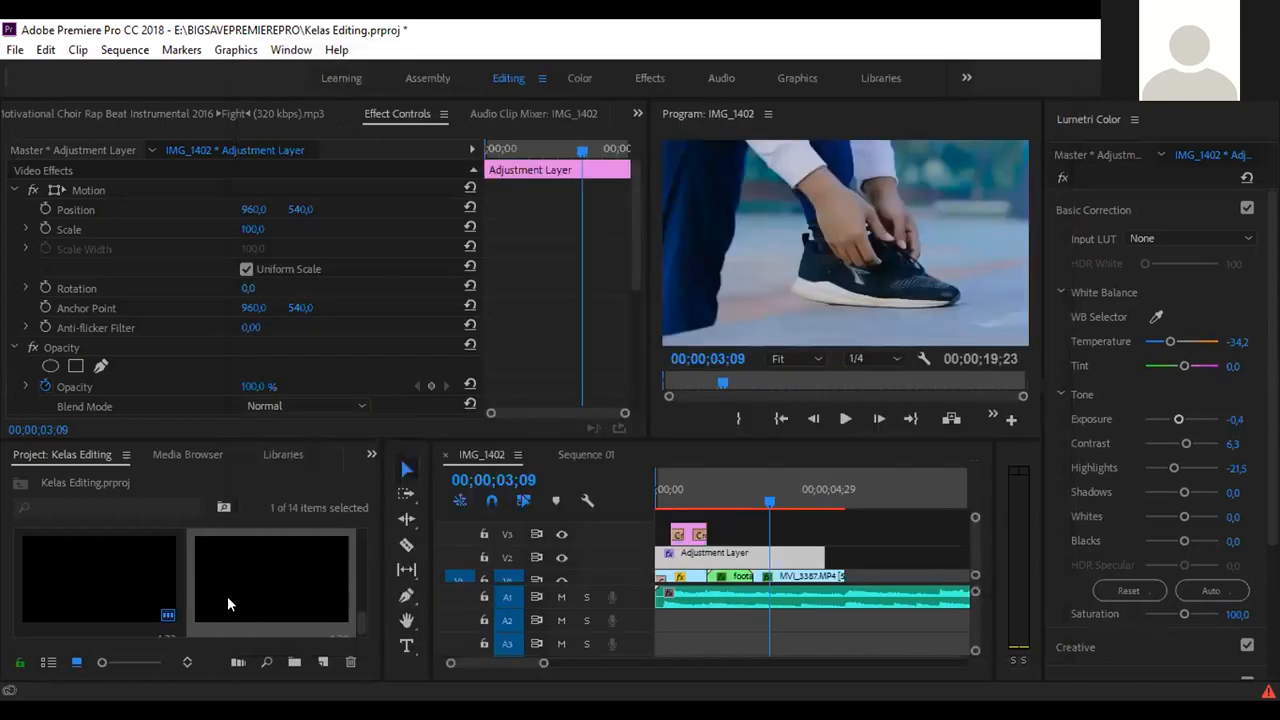
drag(241, 598, 660, 520)
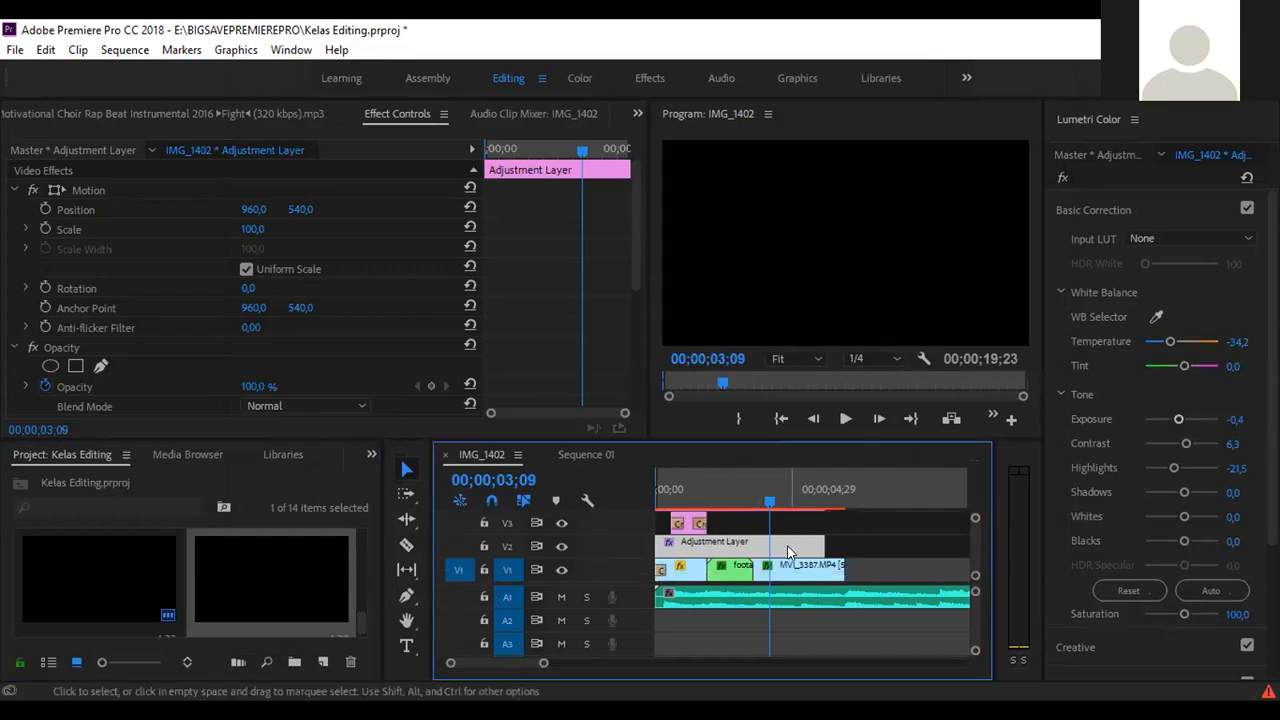
Scrub from the sequence start to the shoe-tying shot to check the black bars over the footage.
click(784, 503)
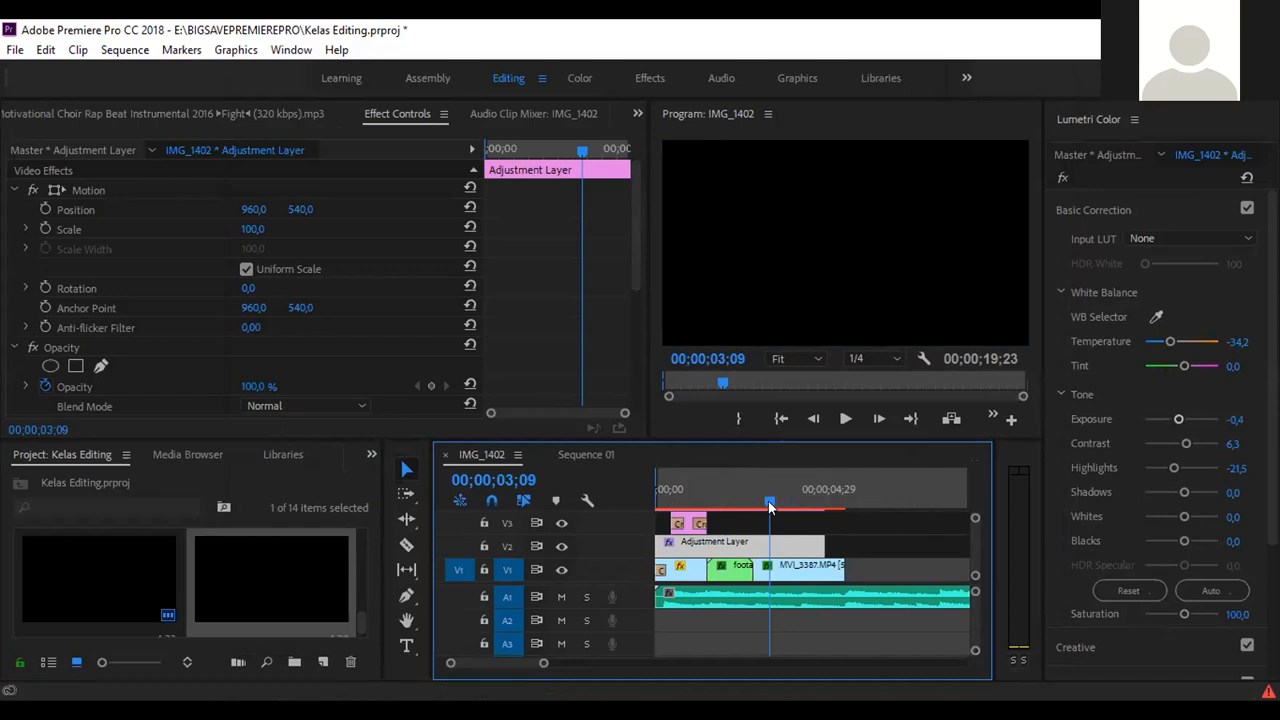
drag(784, 503, 768, 503)
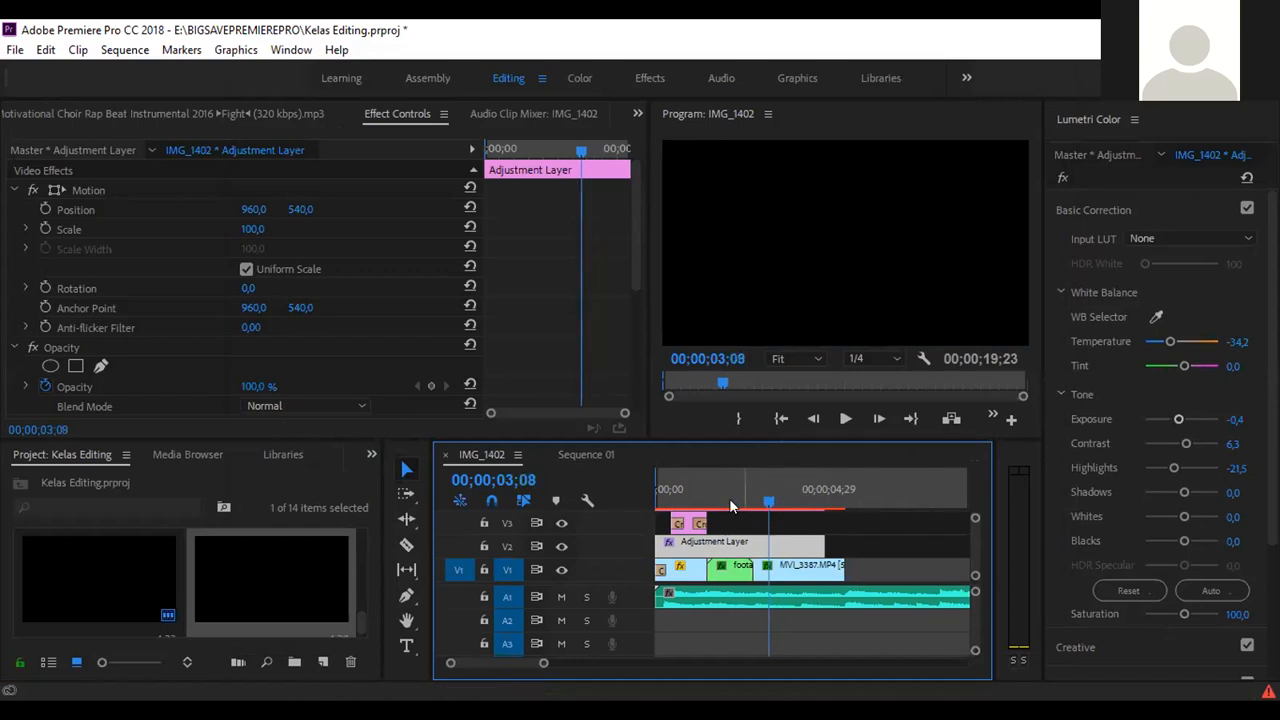
drag(675, 489, 663, 497)
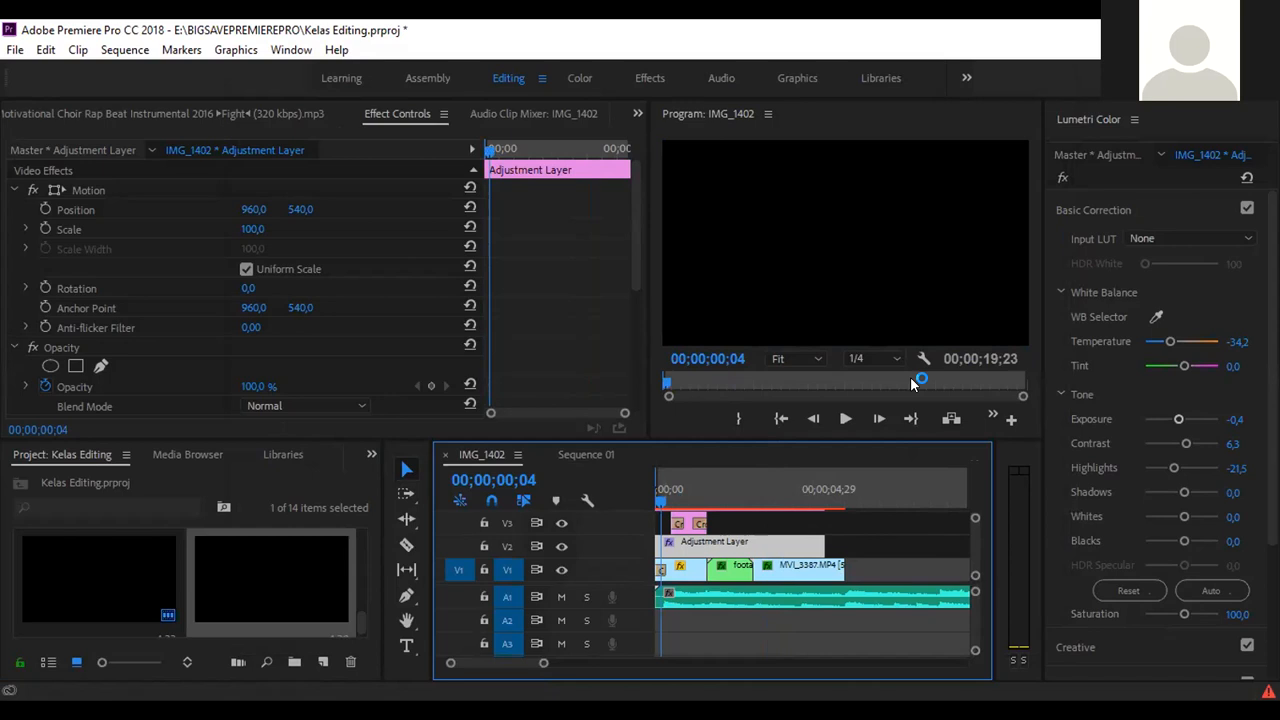
drag(663, 493, 767, 509)
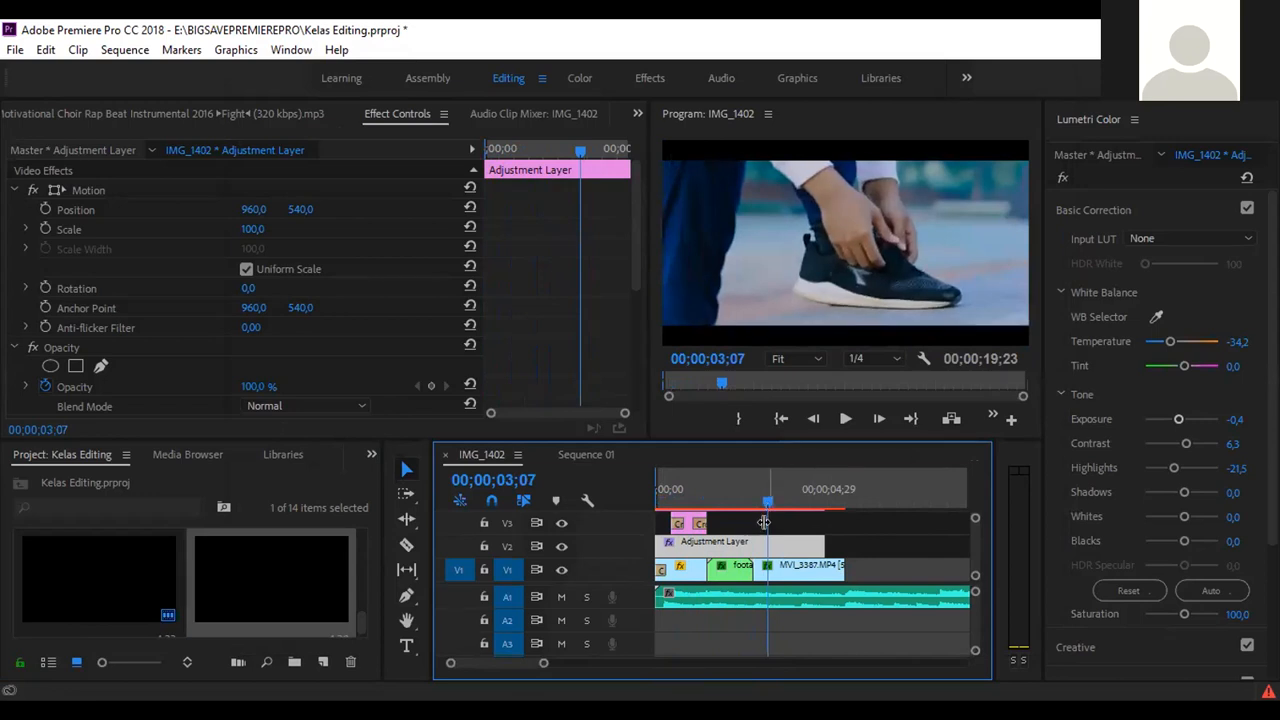
Open the media export settings for the IMG_1402 sequence.
click(883, 533)
click(815, 543)
click(14, 50)
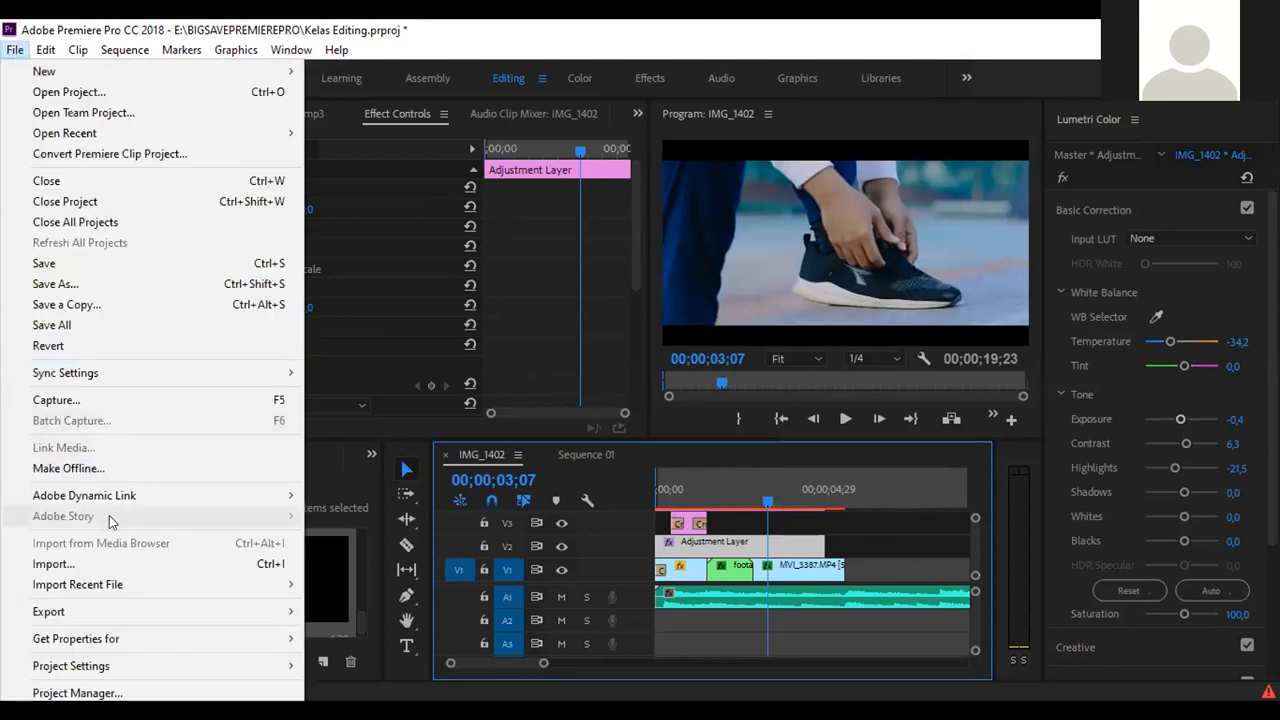
mouse_move(85, 619)
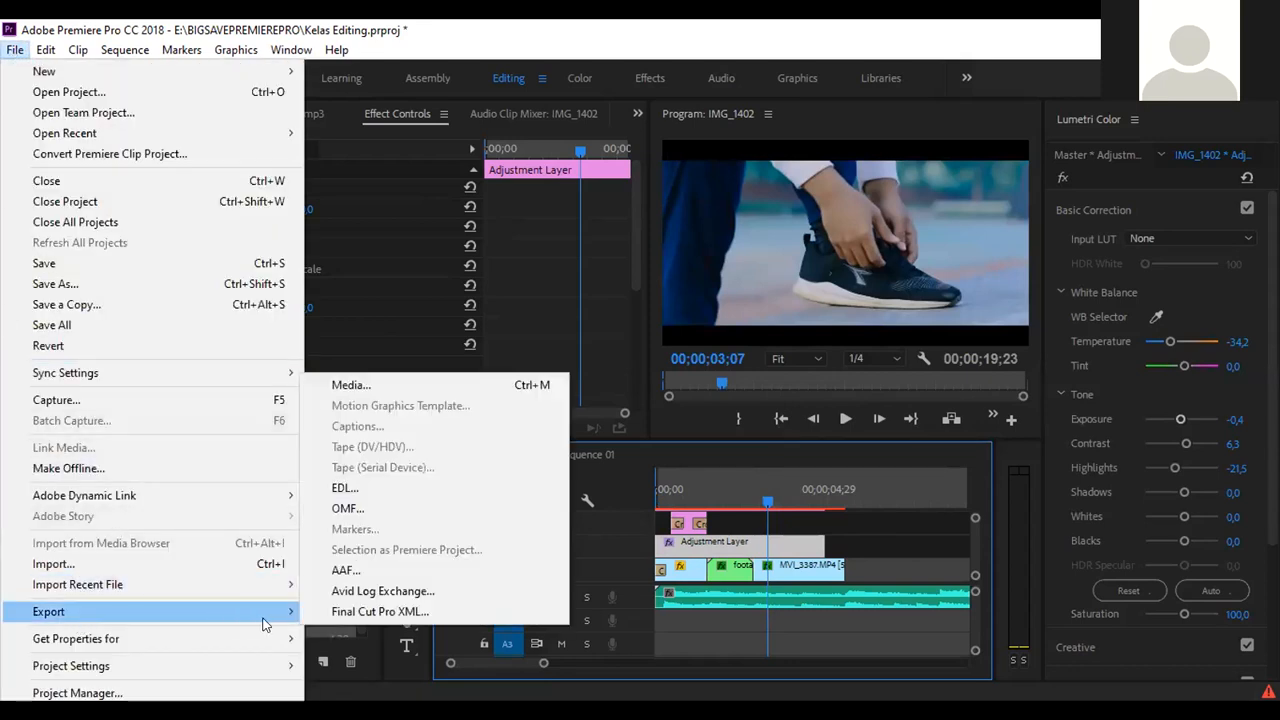
click(368, 389)
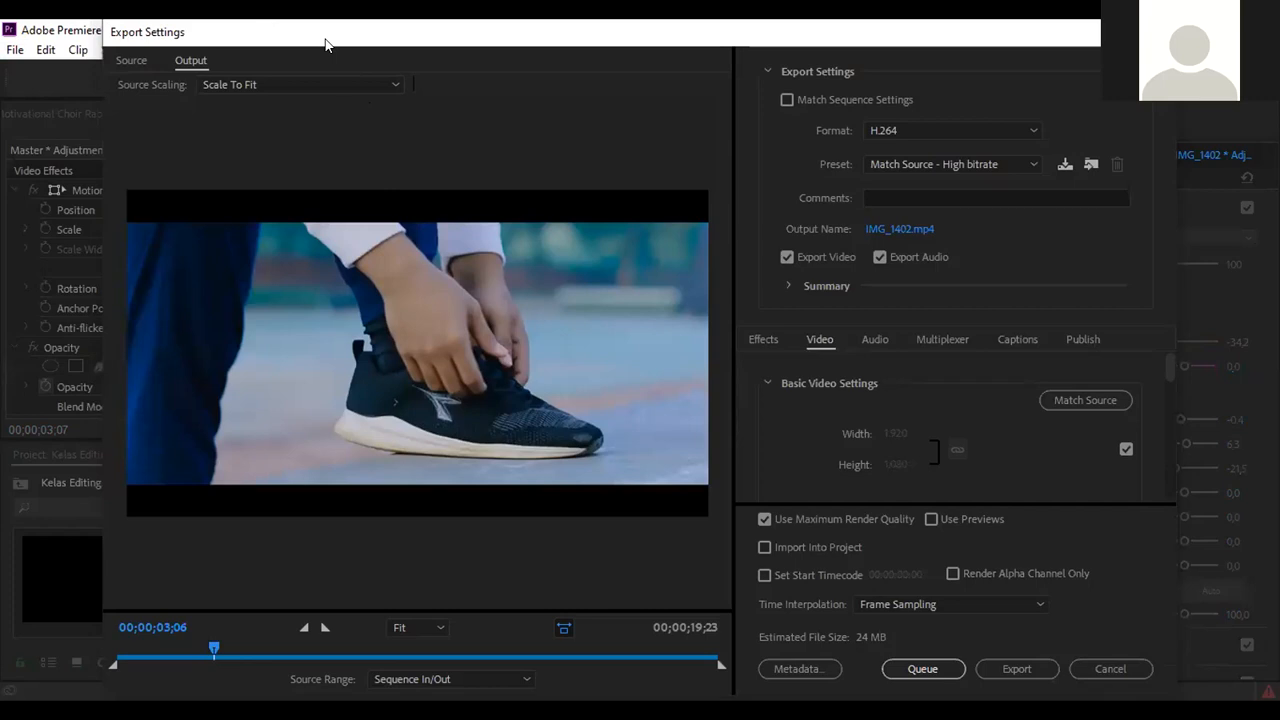
Set the export format to H.264 and choose the YouTube 720p HD preset.
drag(325, 44, 329, 52)
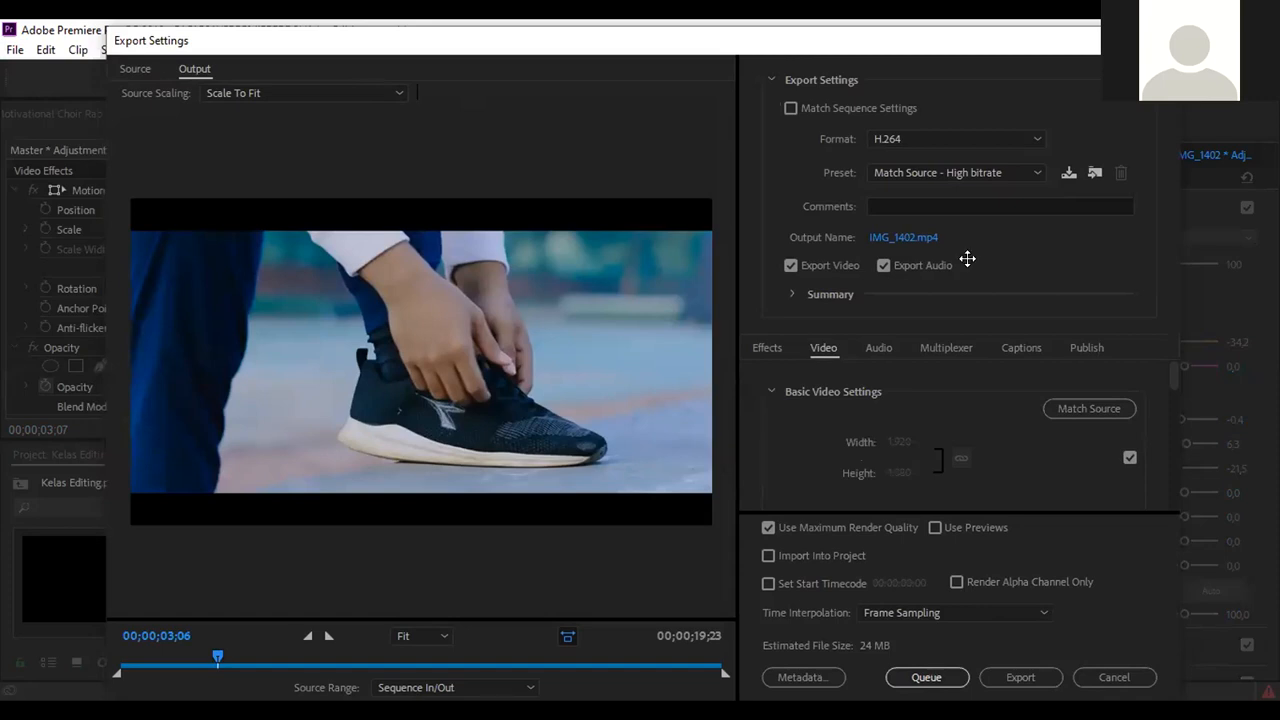
click(947, 135)
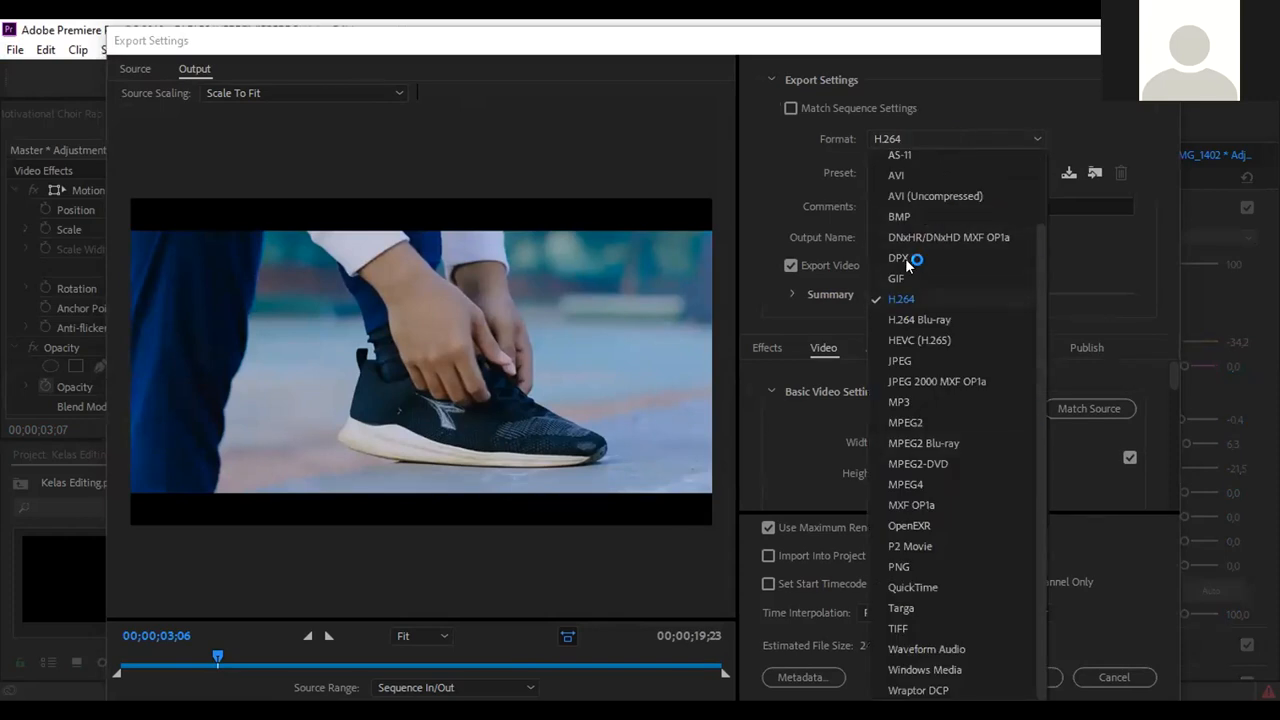
click(903, 298)
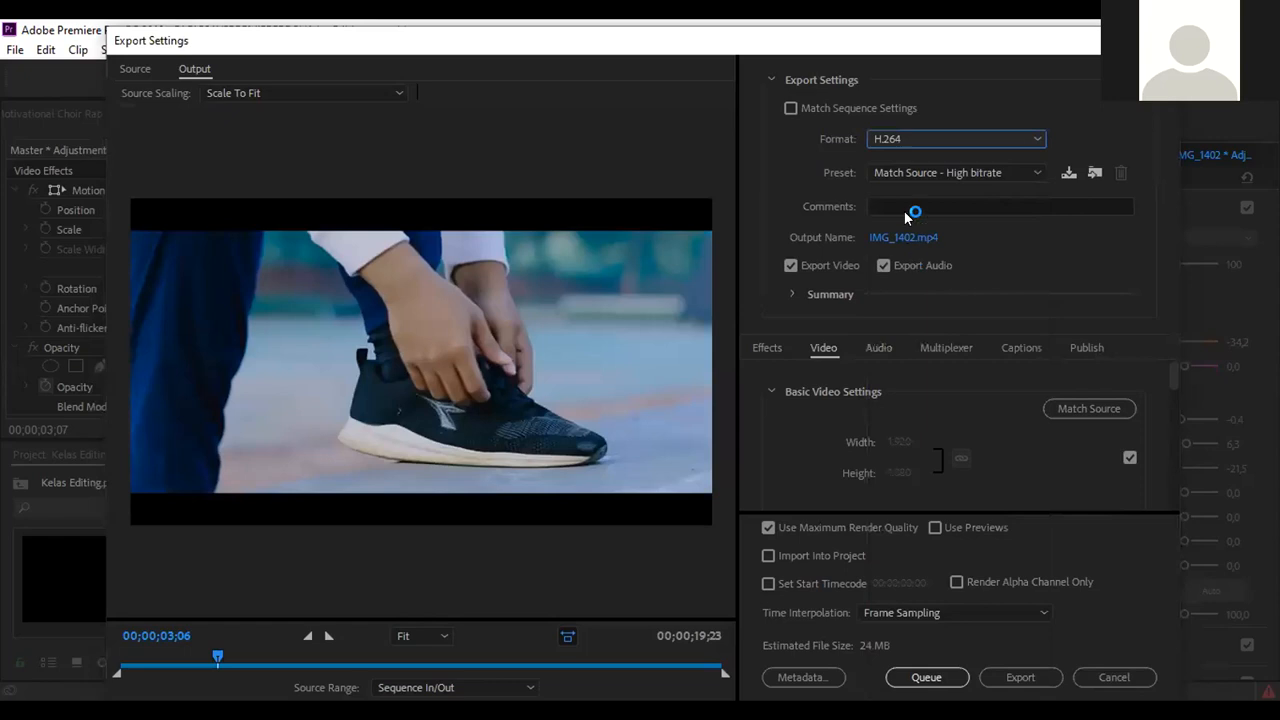
click(902, 174)
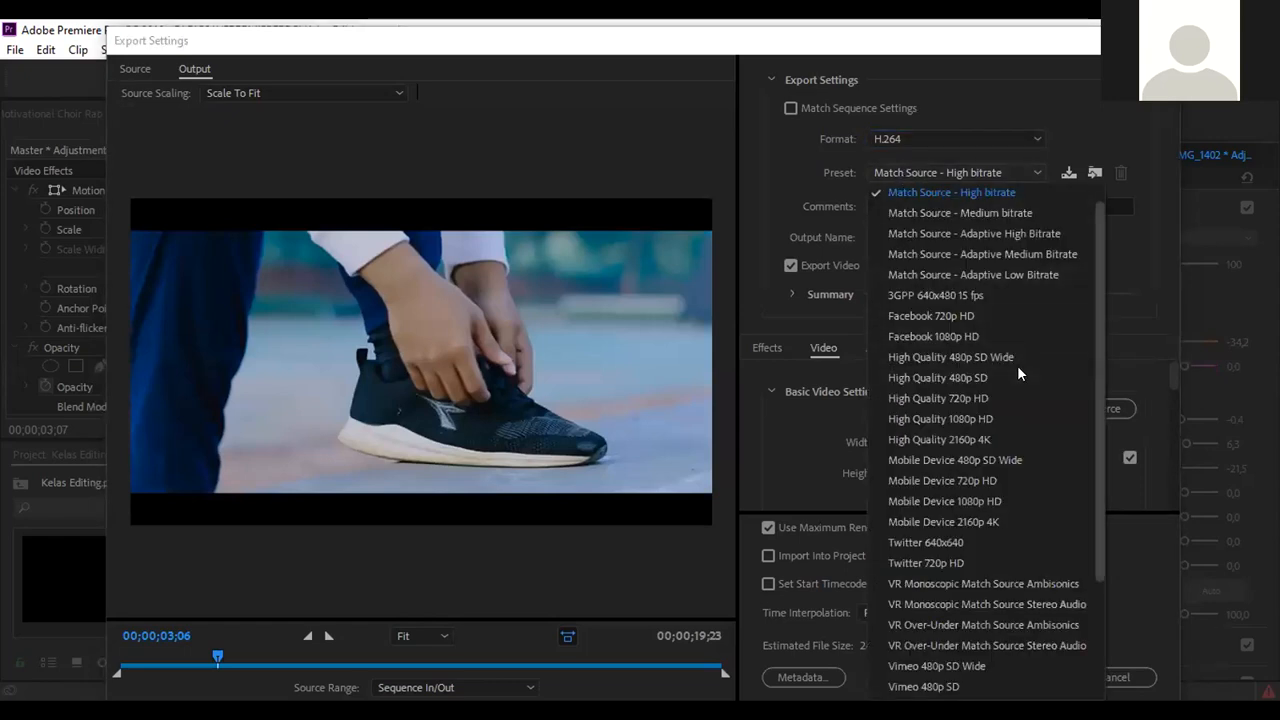
drag(1100, 325, 1094, 453)
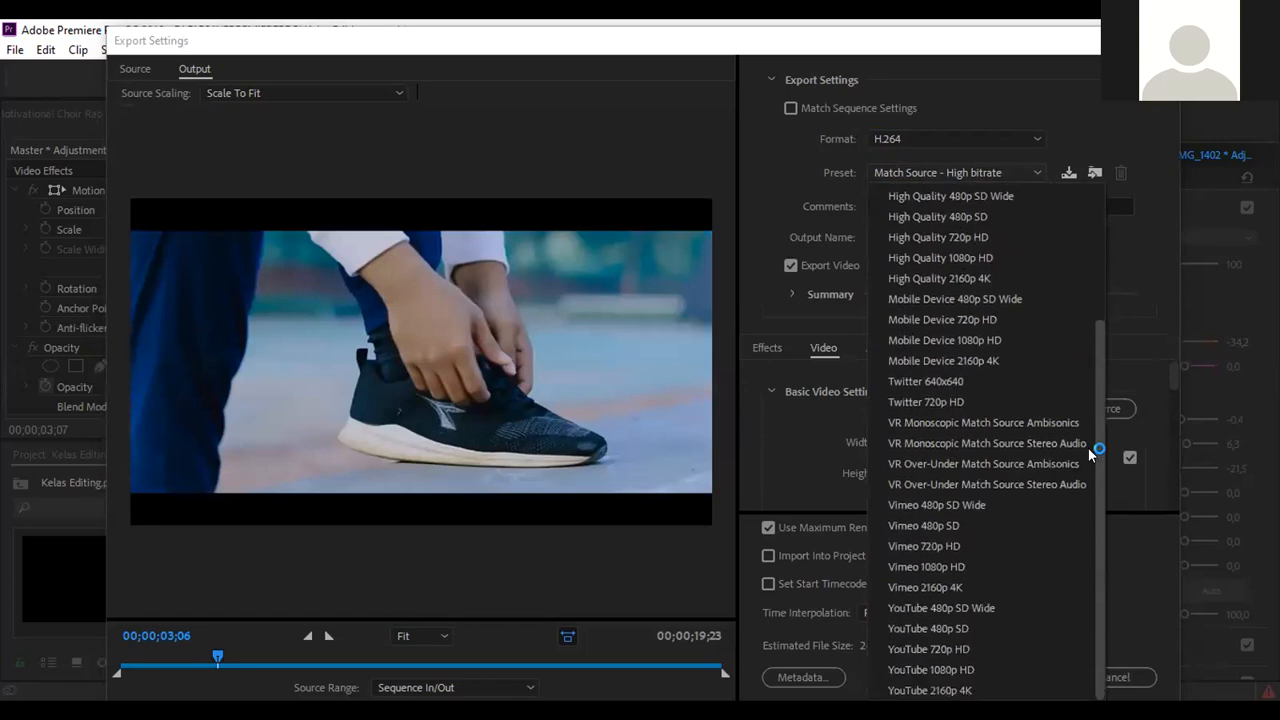
click(937, 649)
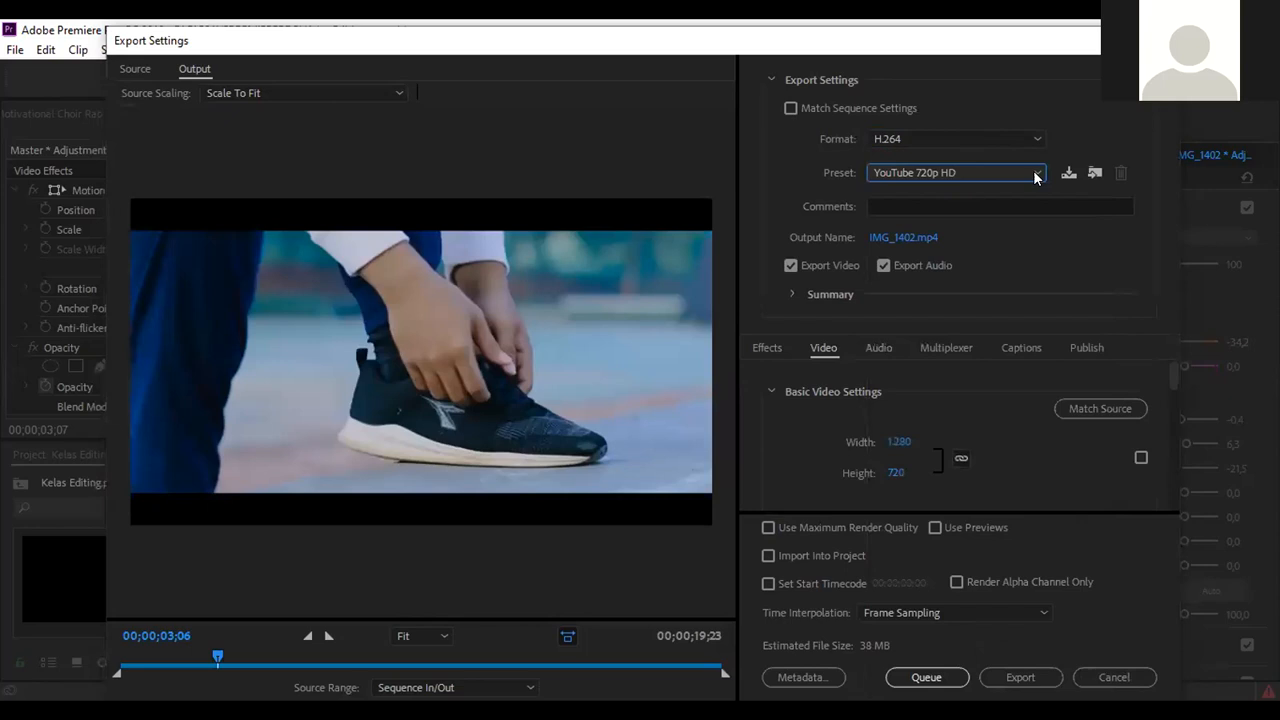
Switch the export preset back to one that matches the source frame size, and close the export settings without exporting.
click(1036, 175)
click(943, 214)
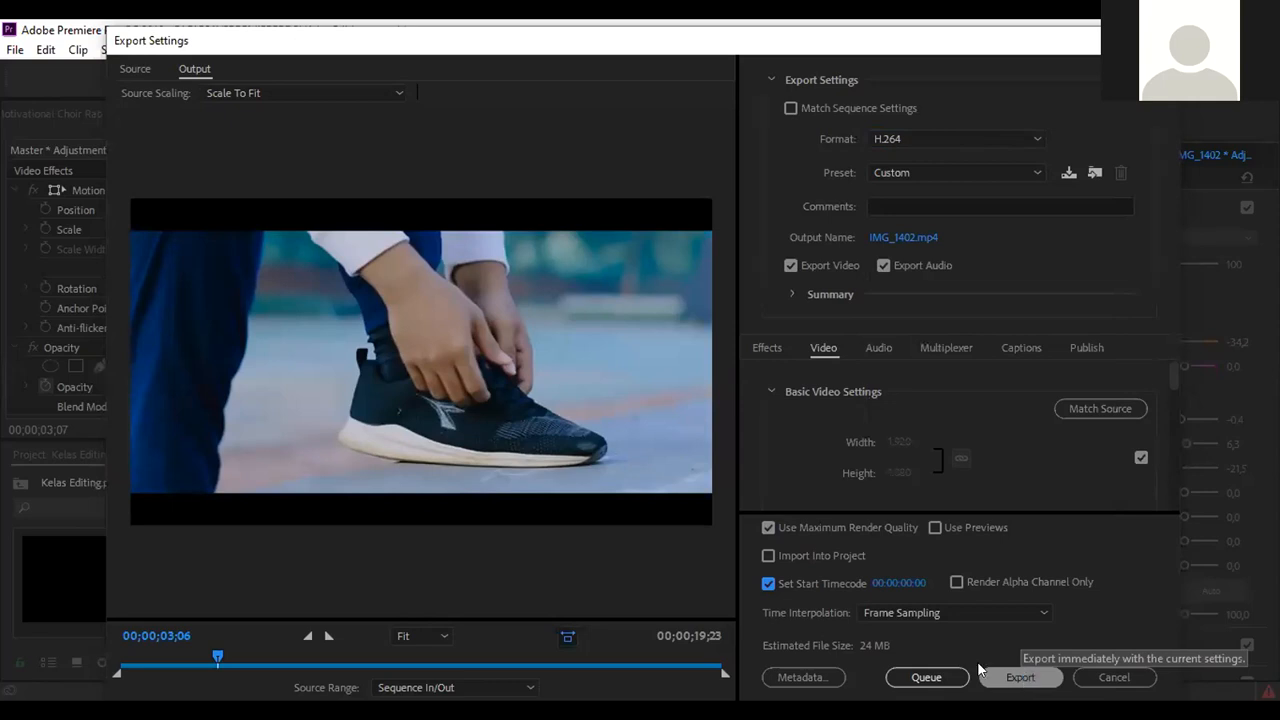
click(1115, 678)
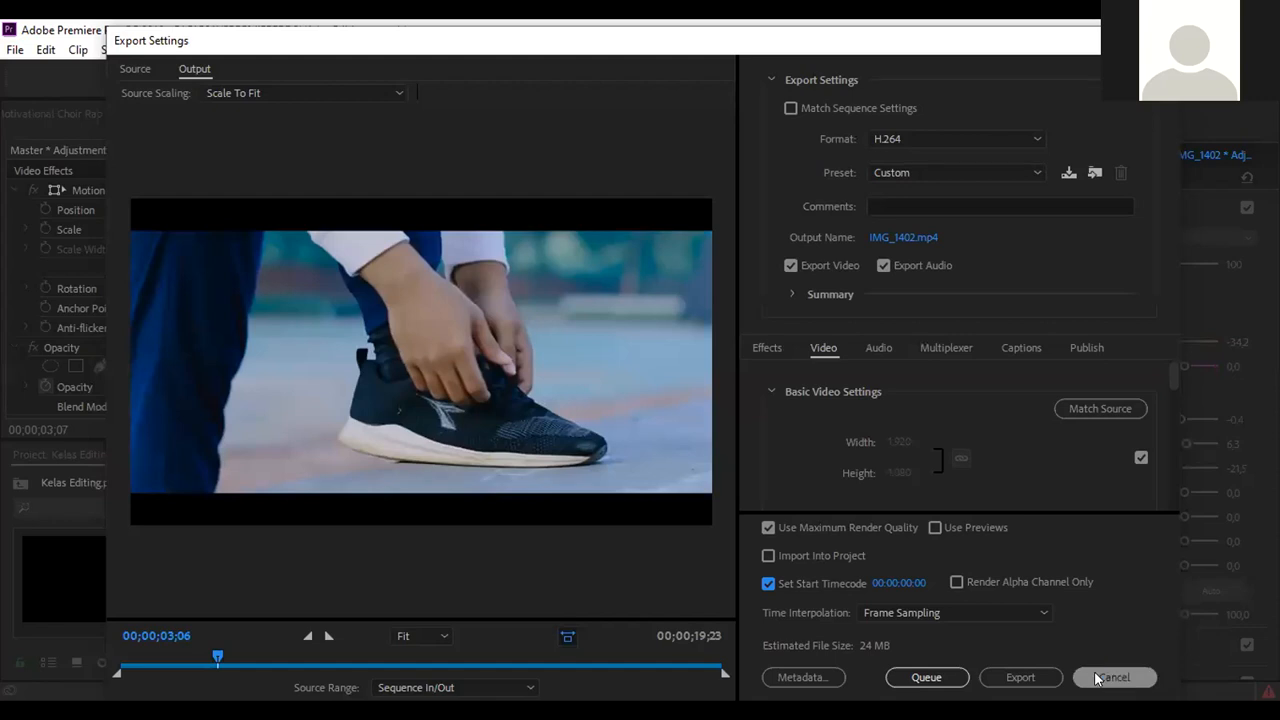
click(1110, 677)
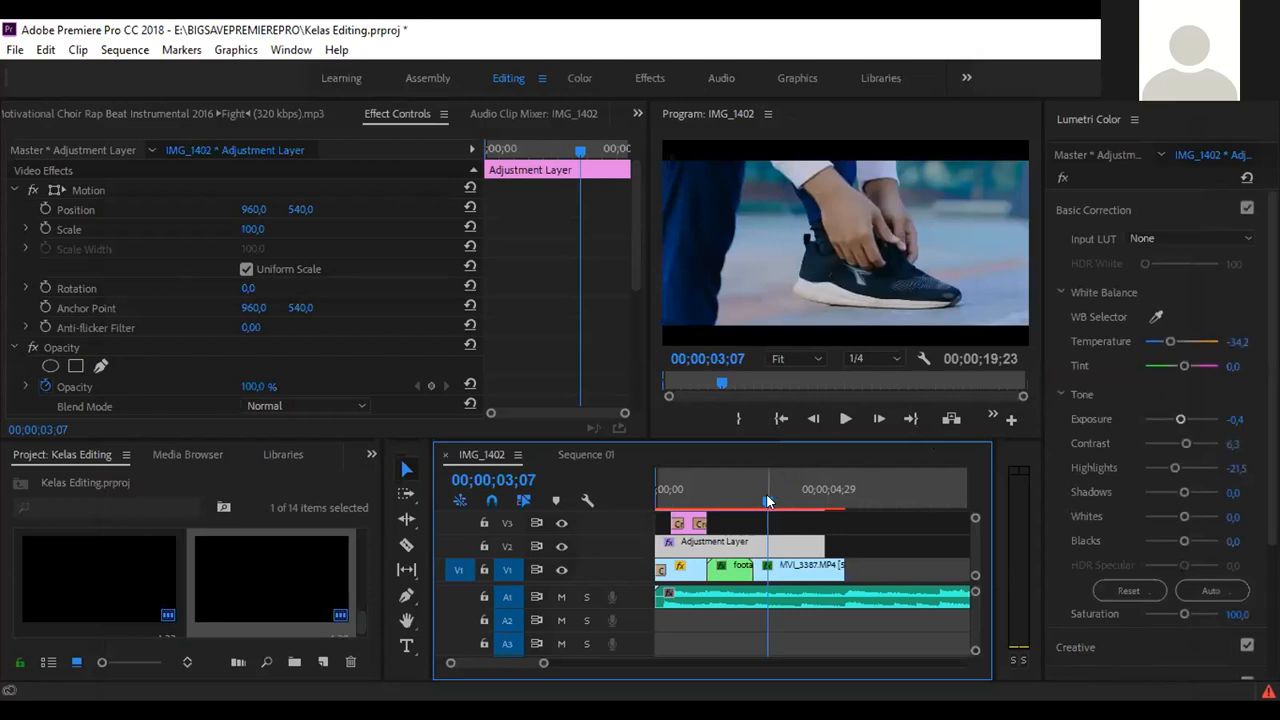
drag(756, 503, 766, 503)
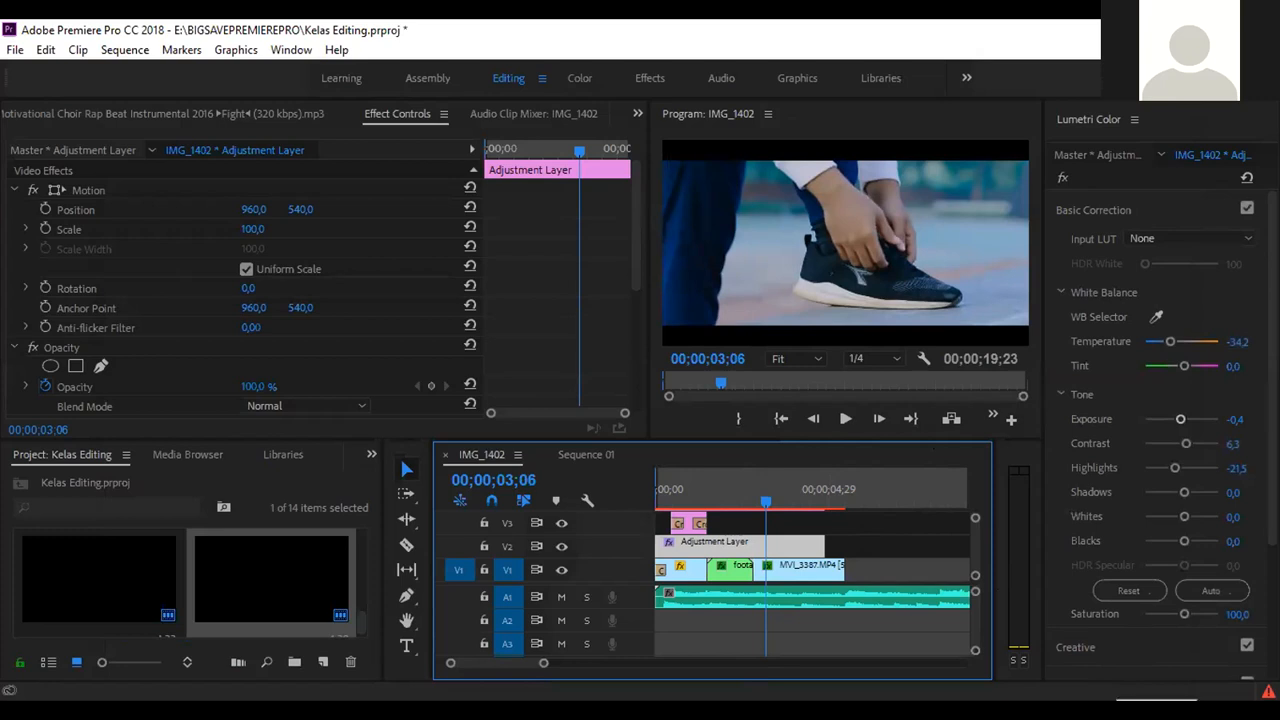
click(1157, 712)
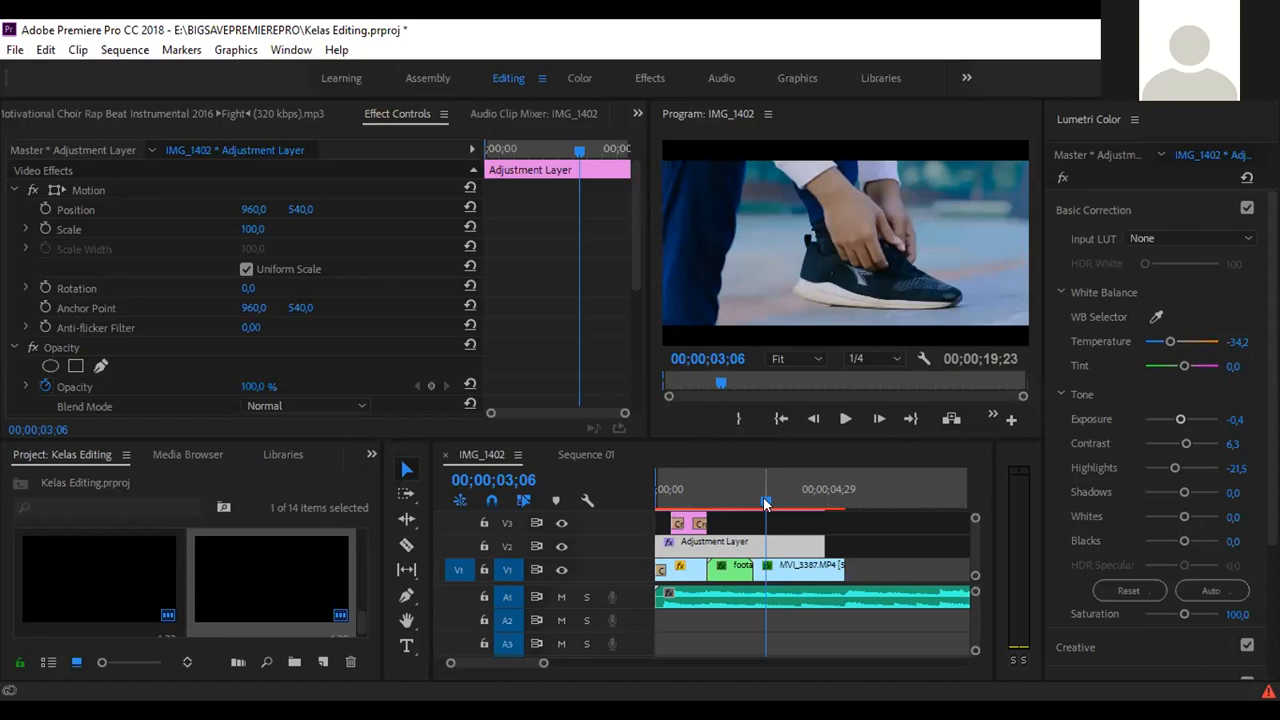
click(868, 541)
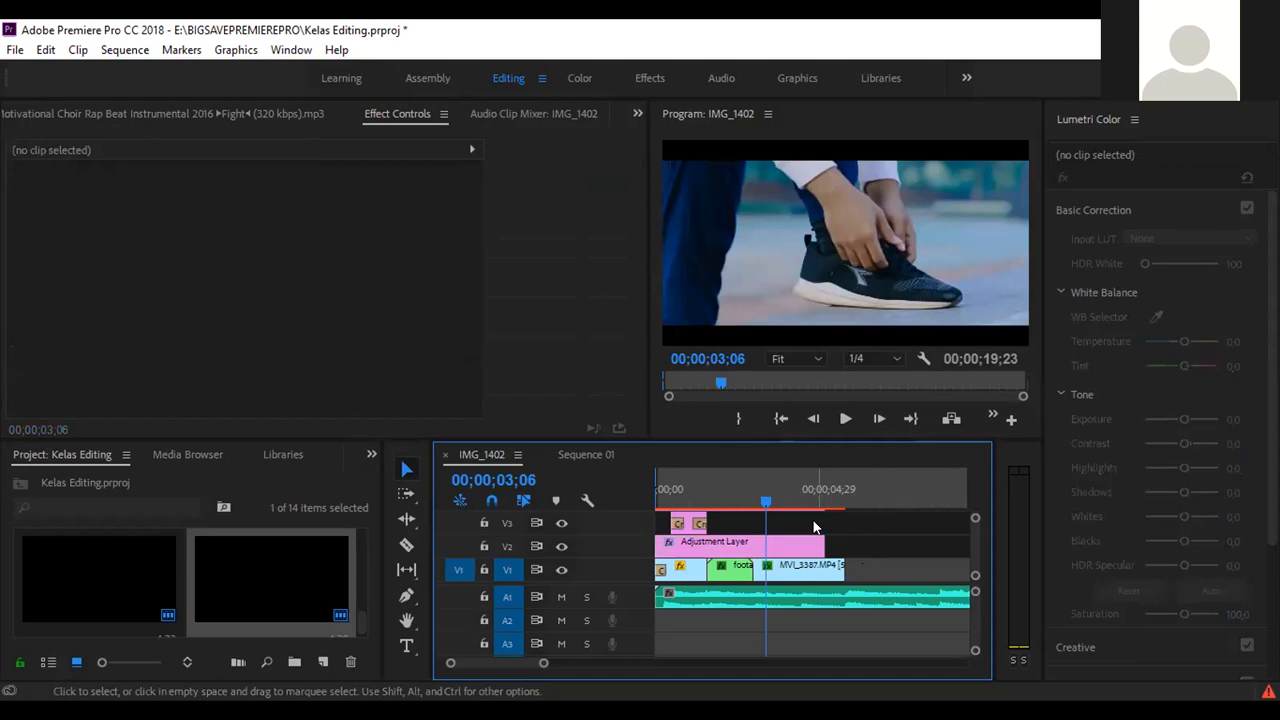
Mute audio track A1, play the shoe-tying shot from 00;00;03;06 and add a timeline marker just before 00;00;03;24.
click(561, 597)
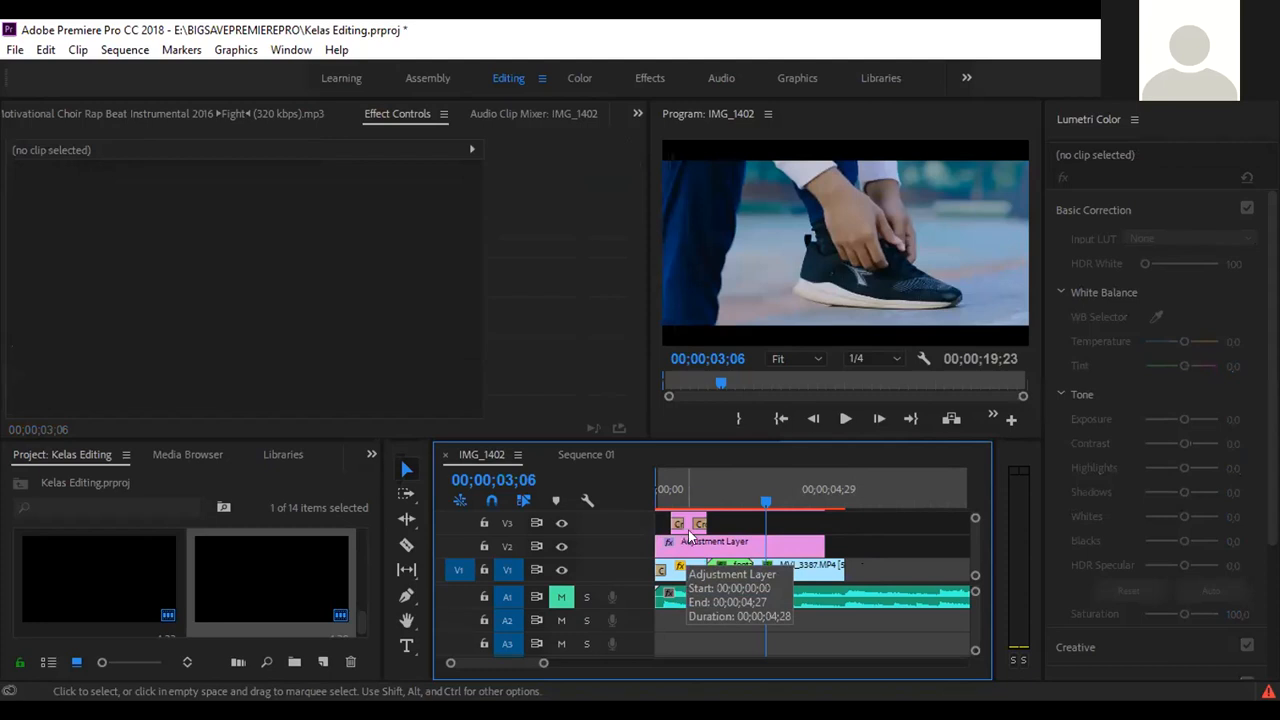
key(space)
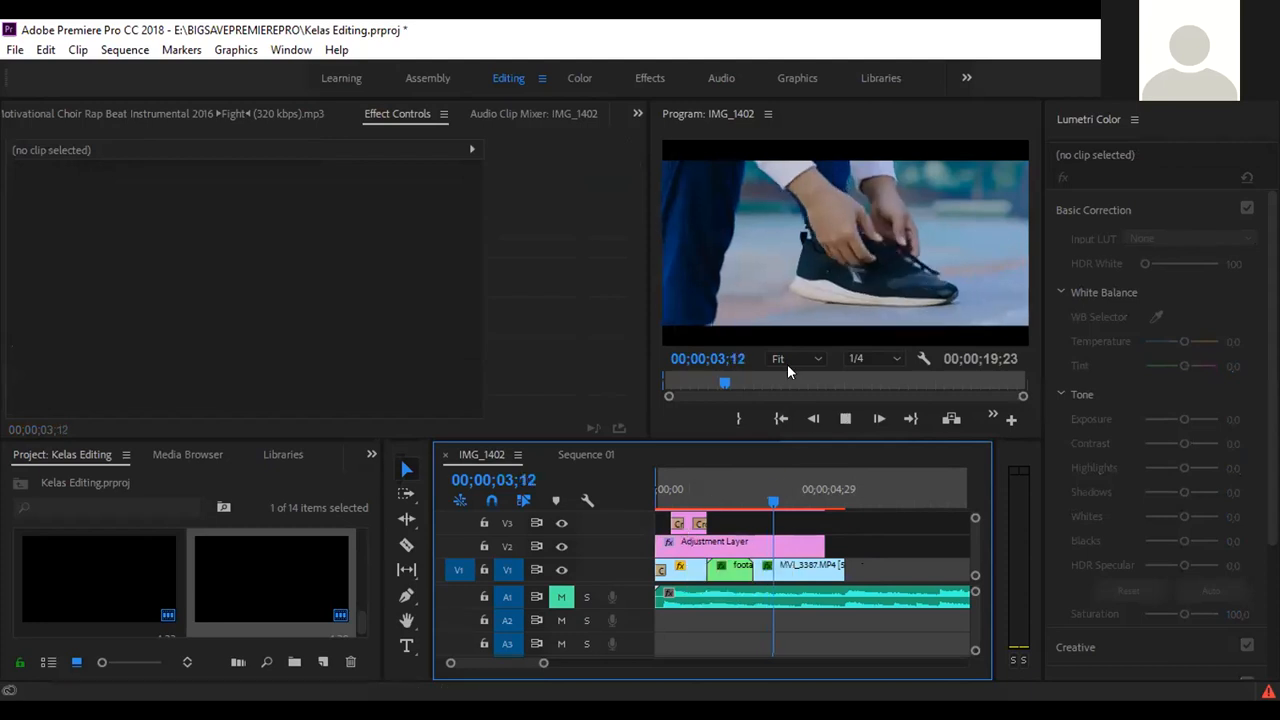
key(space)
drag(806, 499, 788, 501)
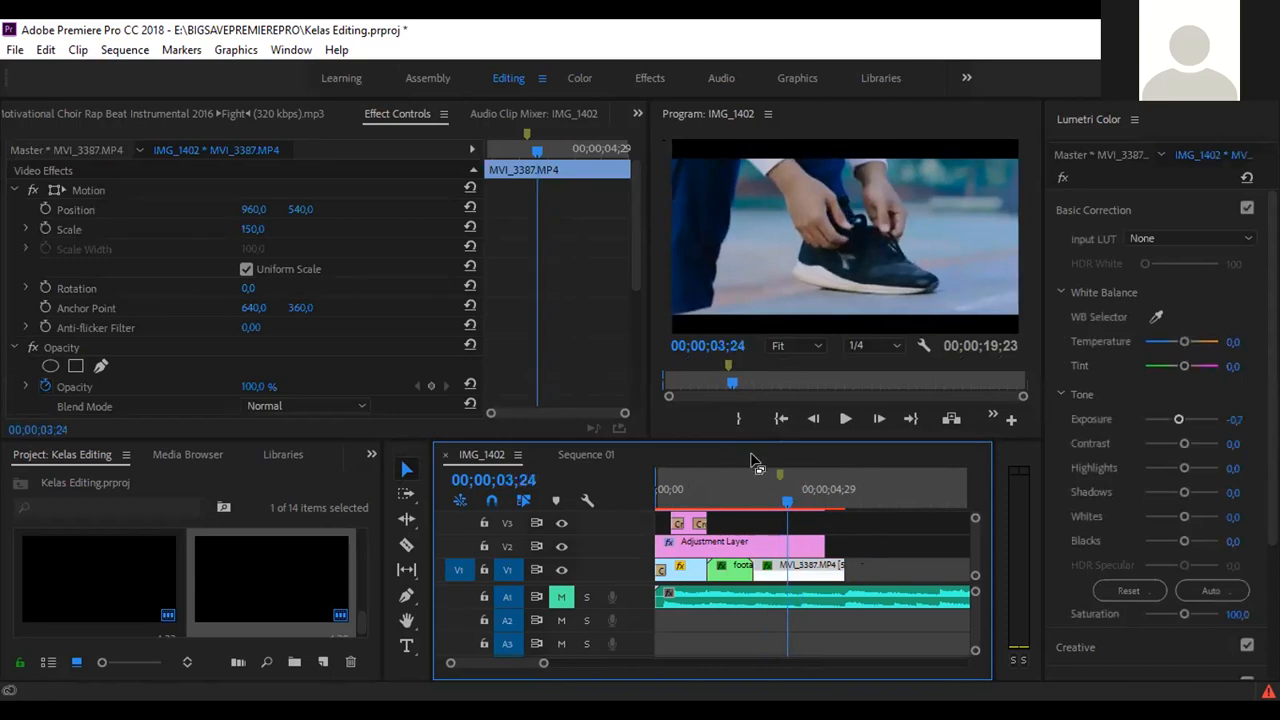
Scrub back through the edit to near the sequence start and unmute audio track A1.
drag(786, 501, 666, 488)
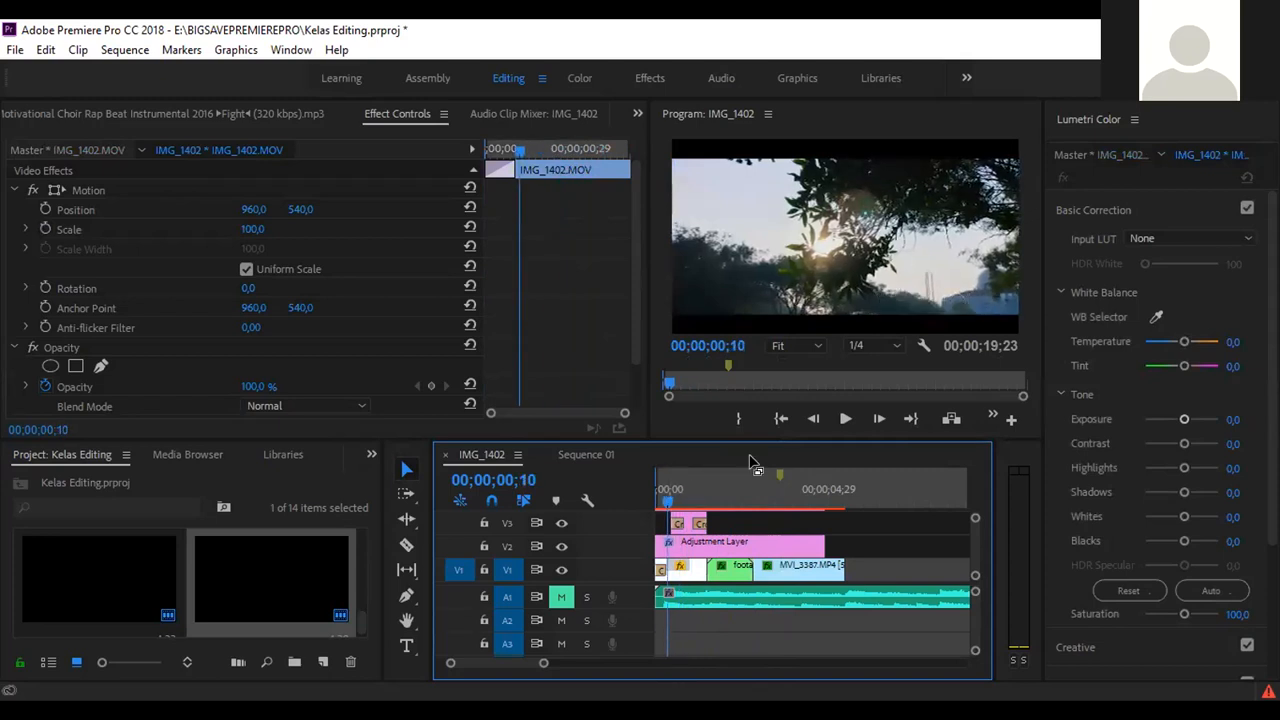
drag(670, 500, 662, 500)
click(561, 596)
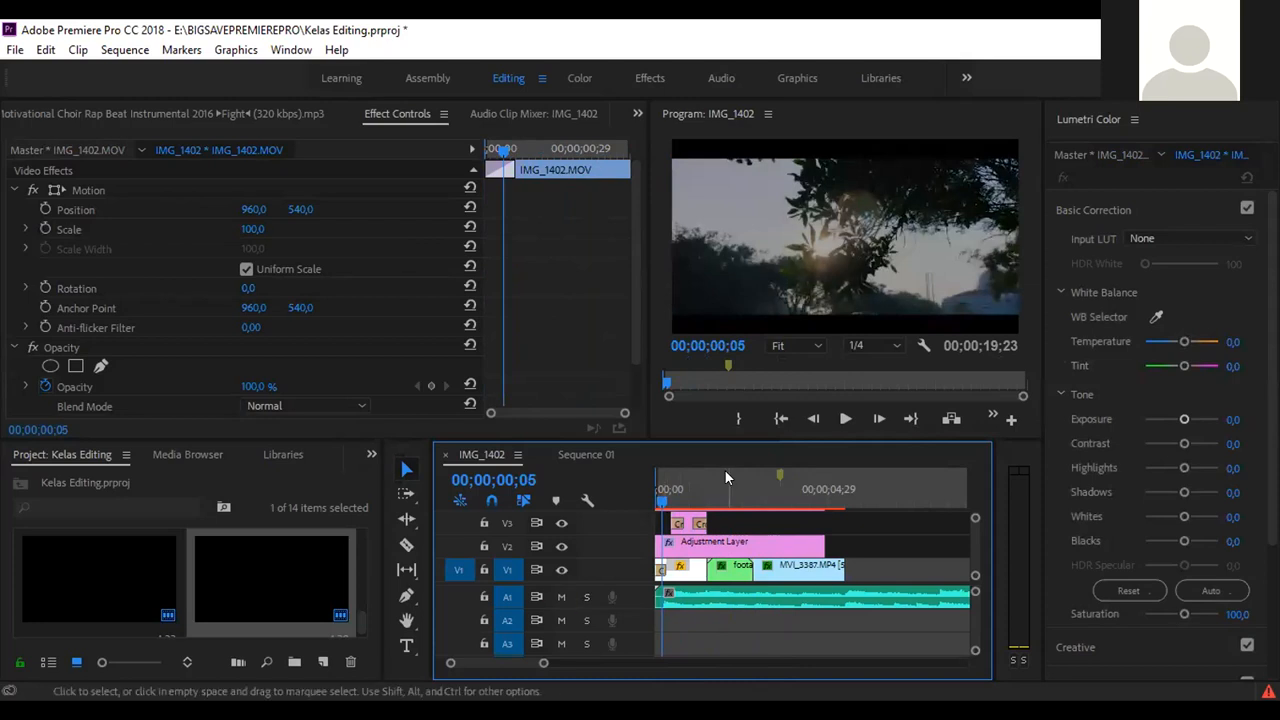
click(665, 500)
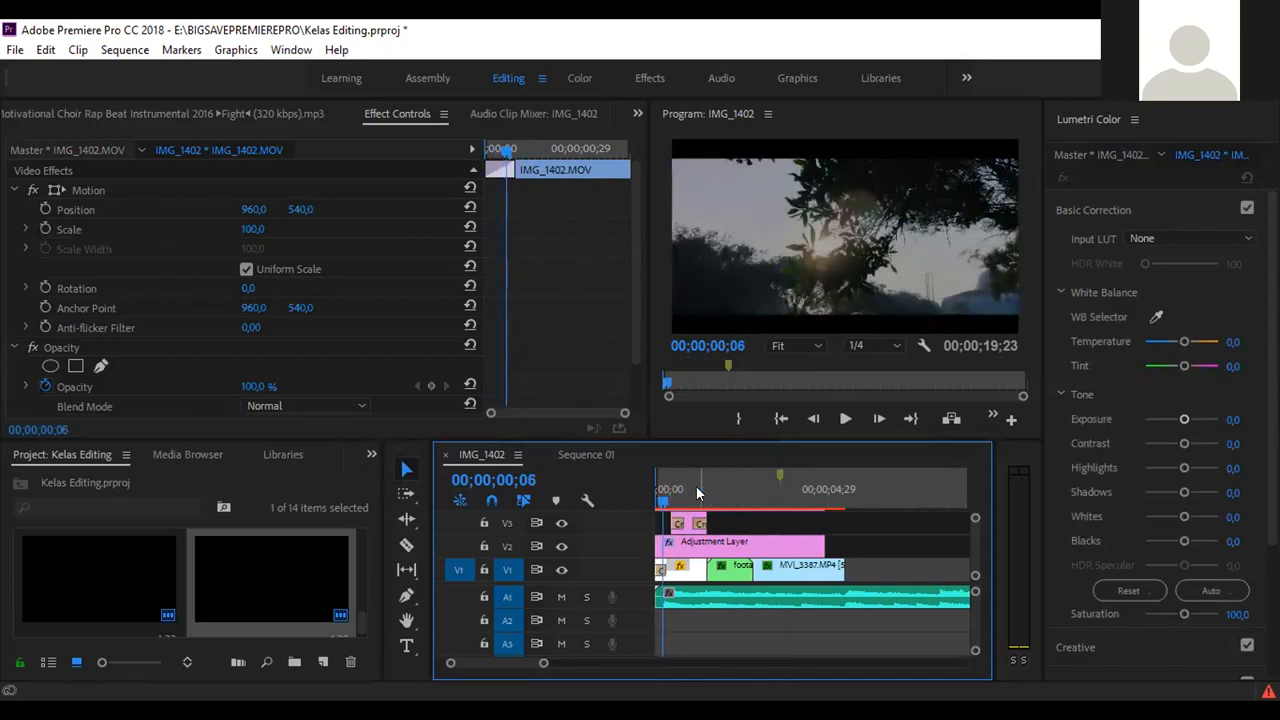
Select the music clip on A1 and play it from 00;00;05;15, adding markers on two beats up to 00;00;08;27.
click(846, 490)
click(845, 490)
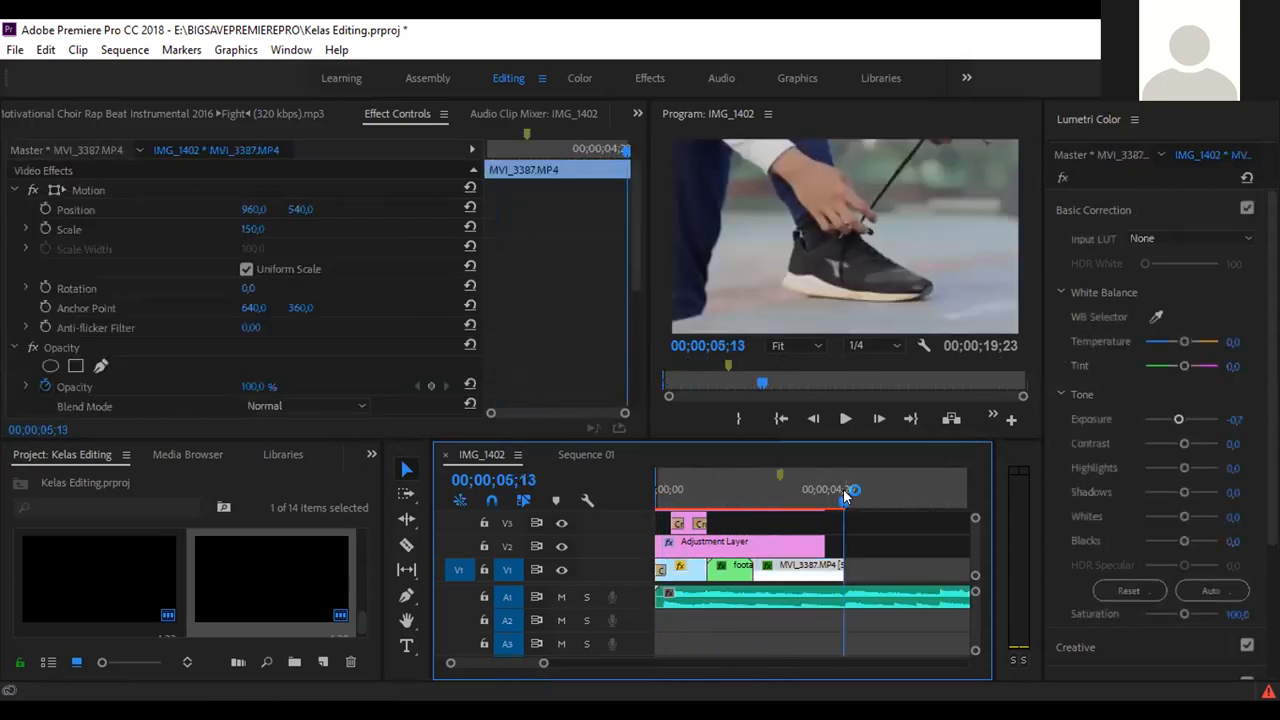
click(846, 490)
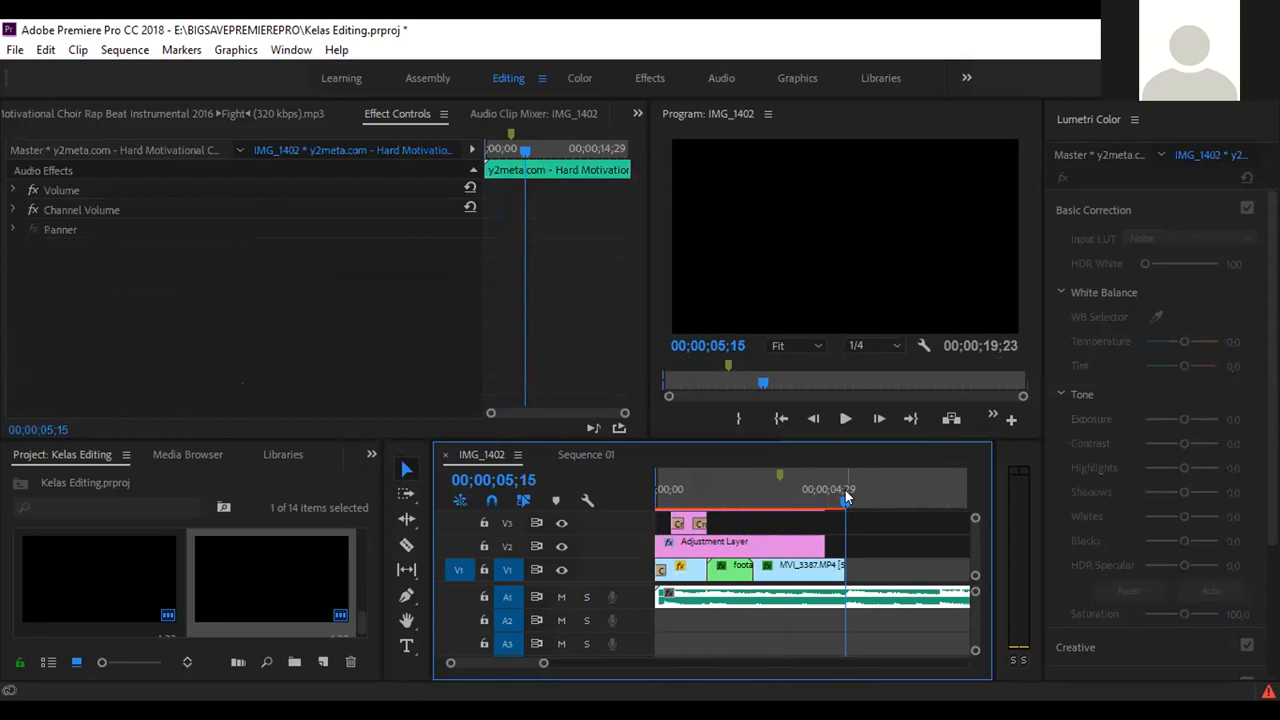
key(space)
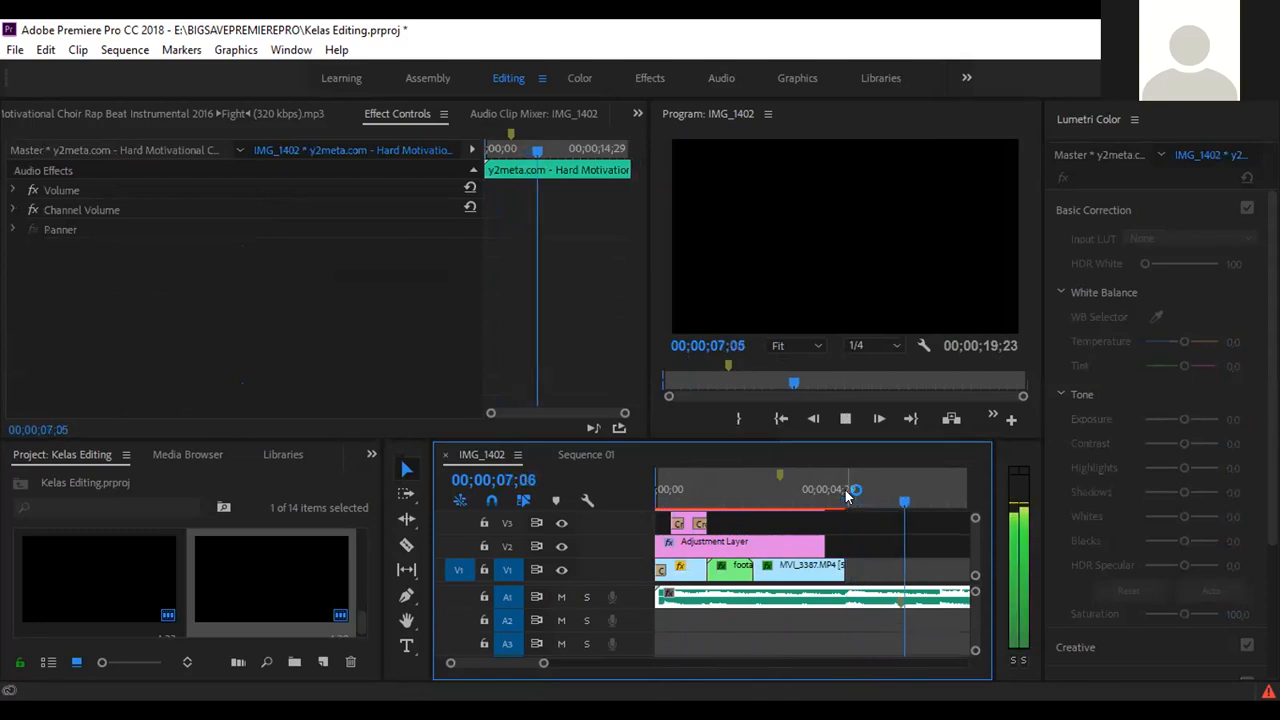
key(space)
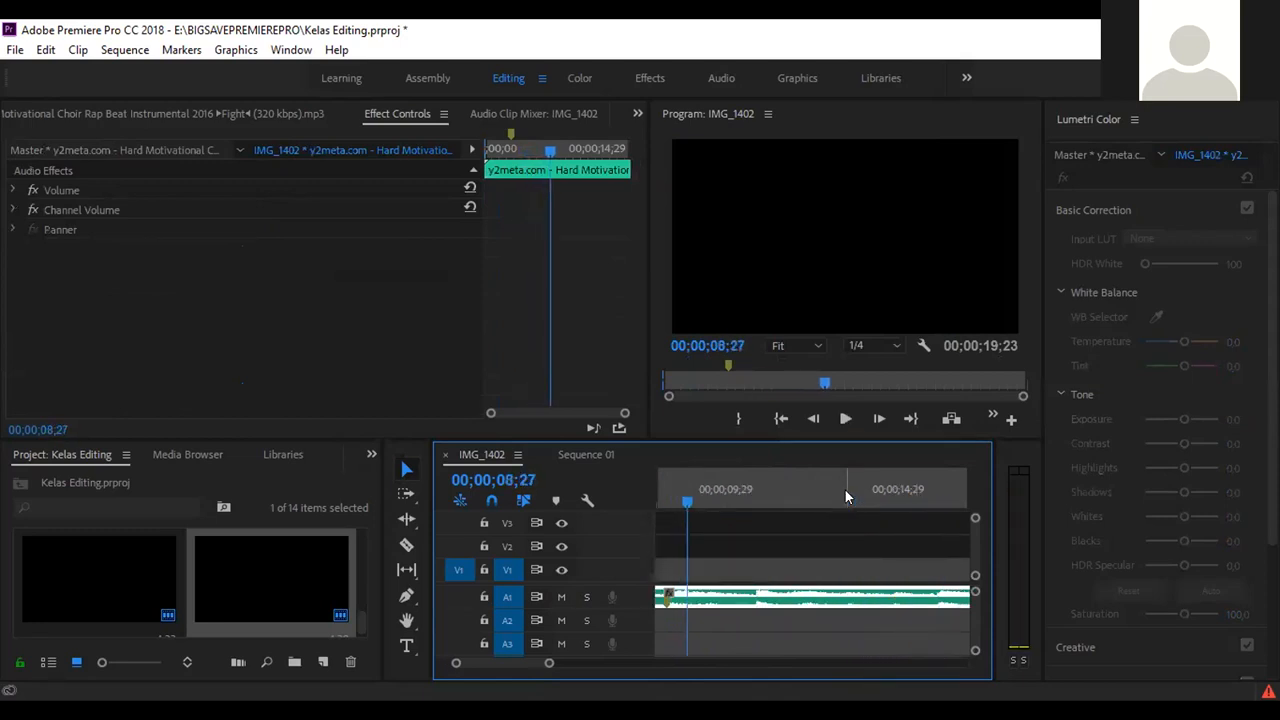
Split the music clip on A1 with the Razor tool at its two beat markers.
scroll(524, 661, up, 5)
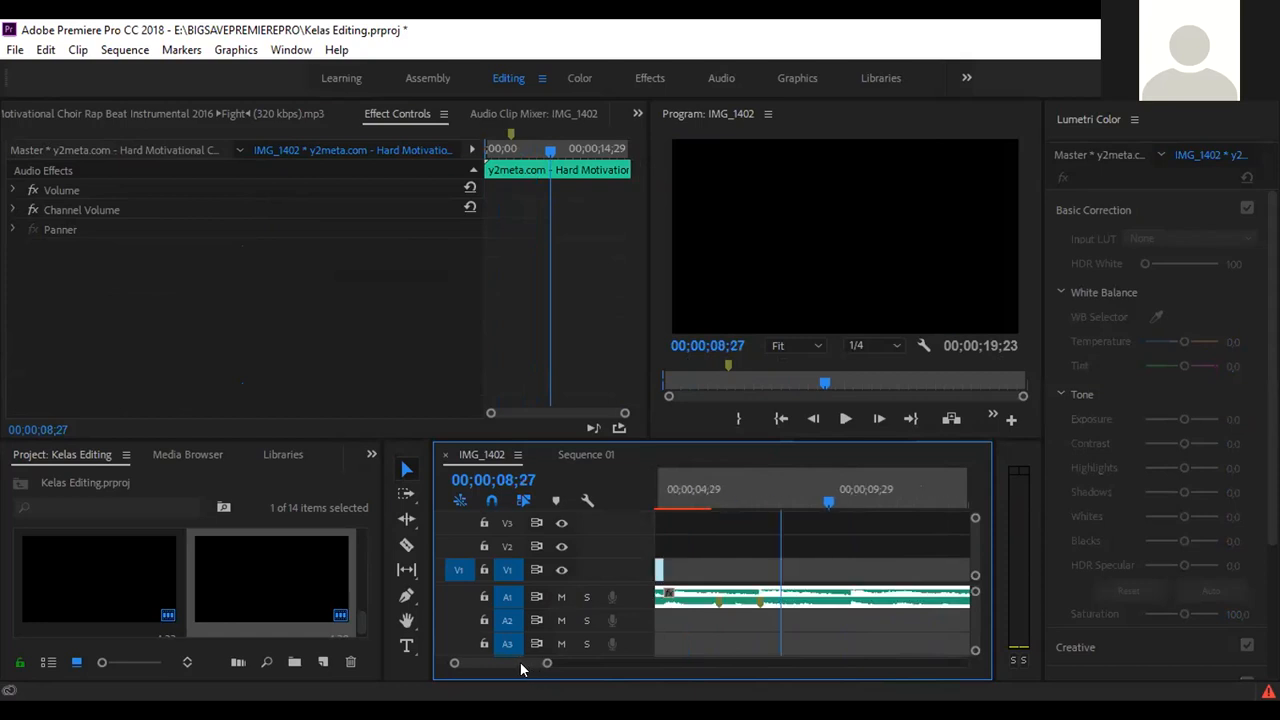
click(811, 497)
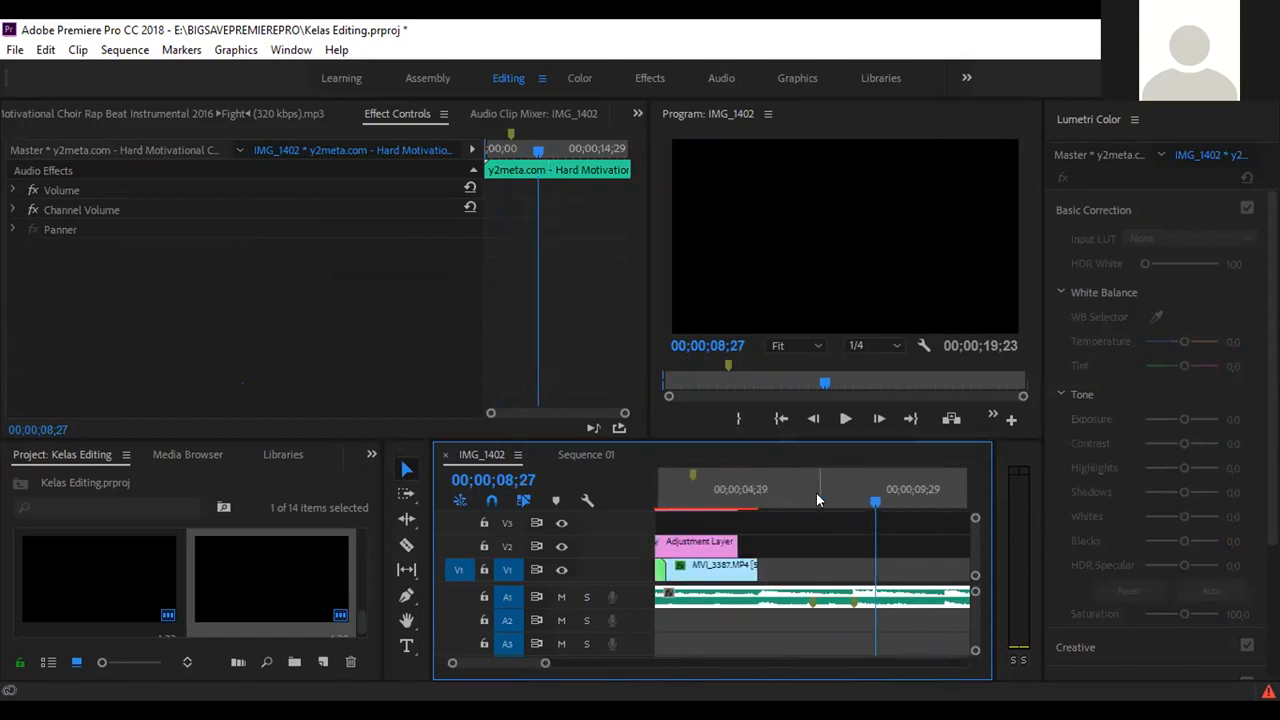
drag(811, 497, 866, 535)
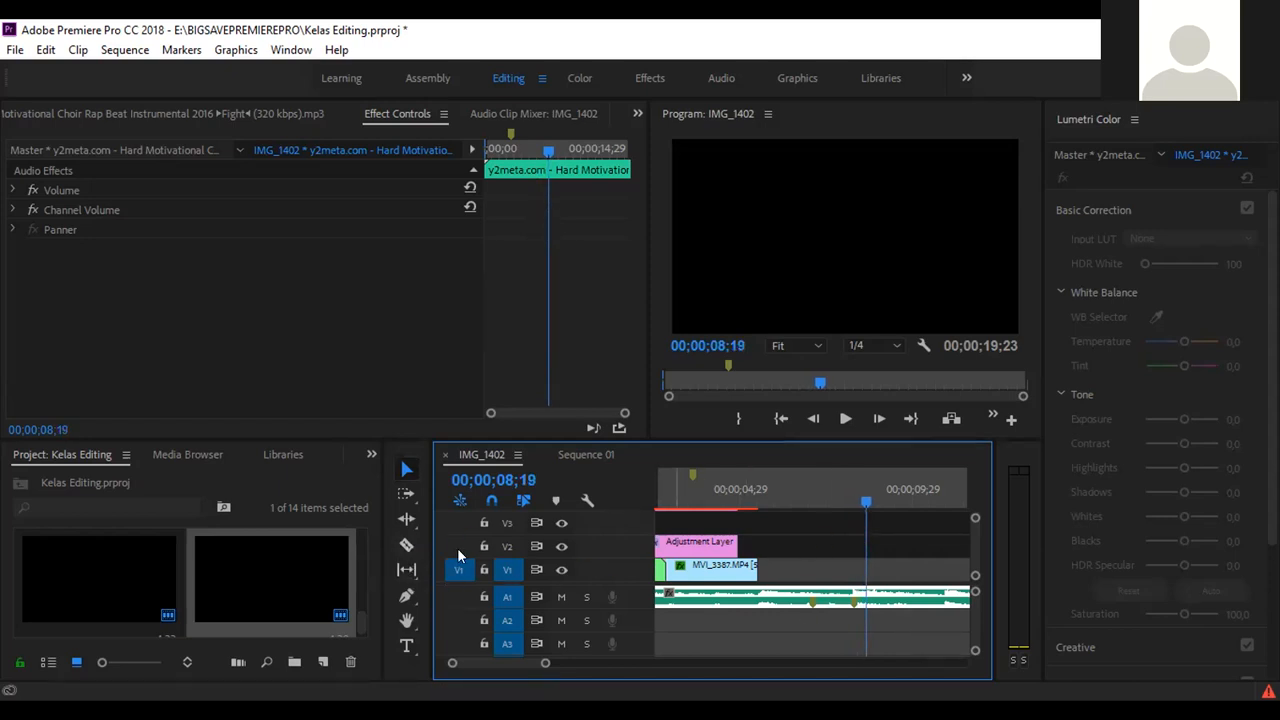
click(406, 546)
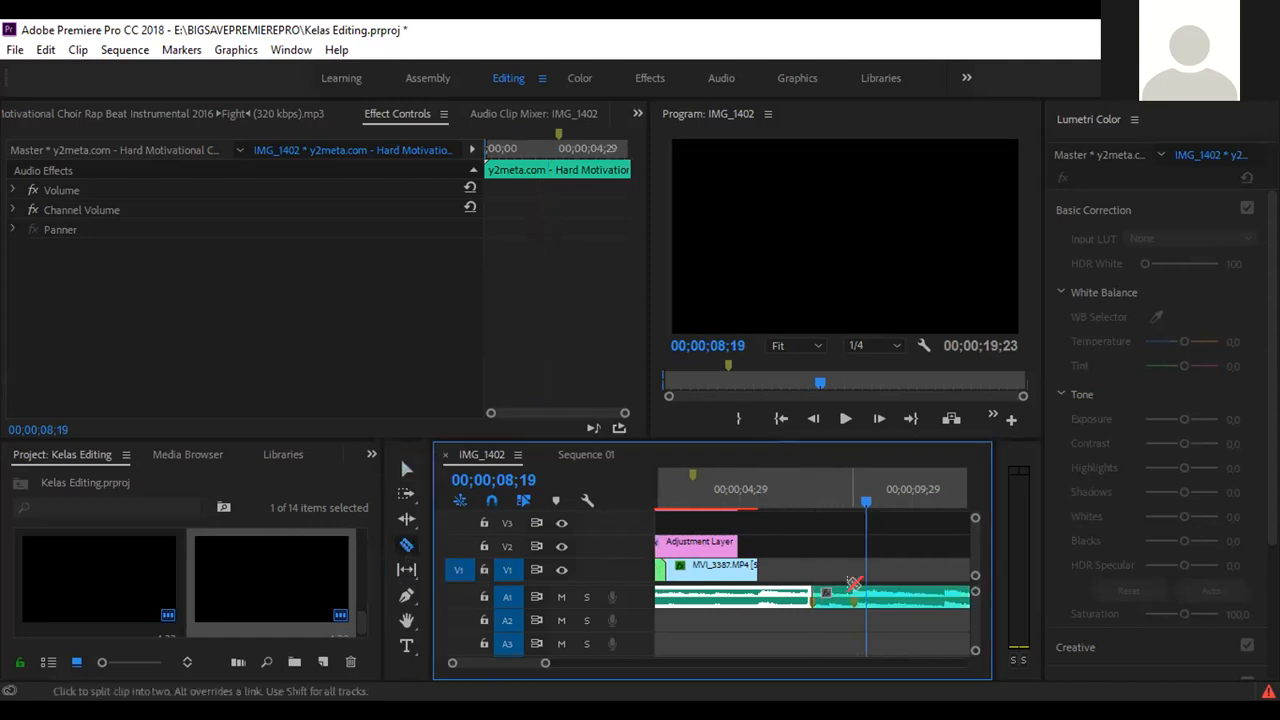
click(866, 597)
key(v)
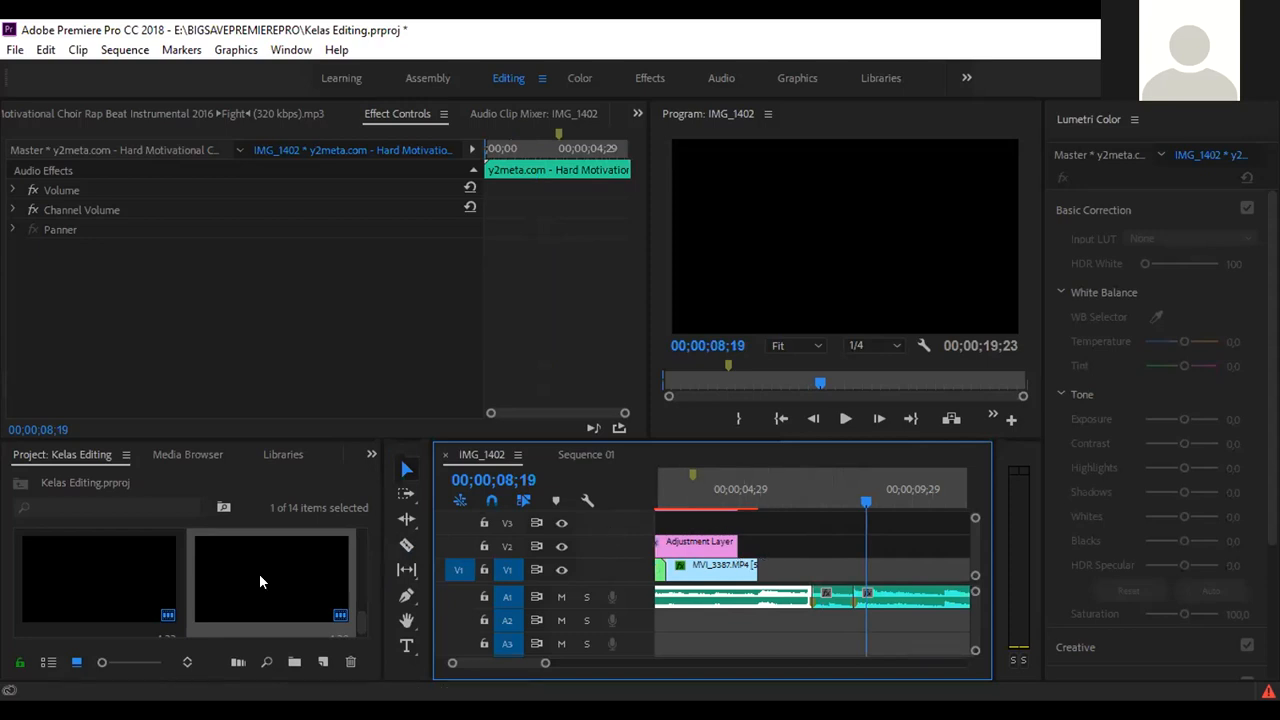
Open MVI_3394.MP4 in the source monitor and mark a range of about 00:00:01:23 ending at 00:00:07:47 on the hooded runner.
scroll(261, 571, up, 2)
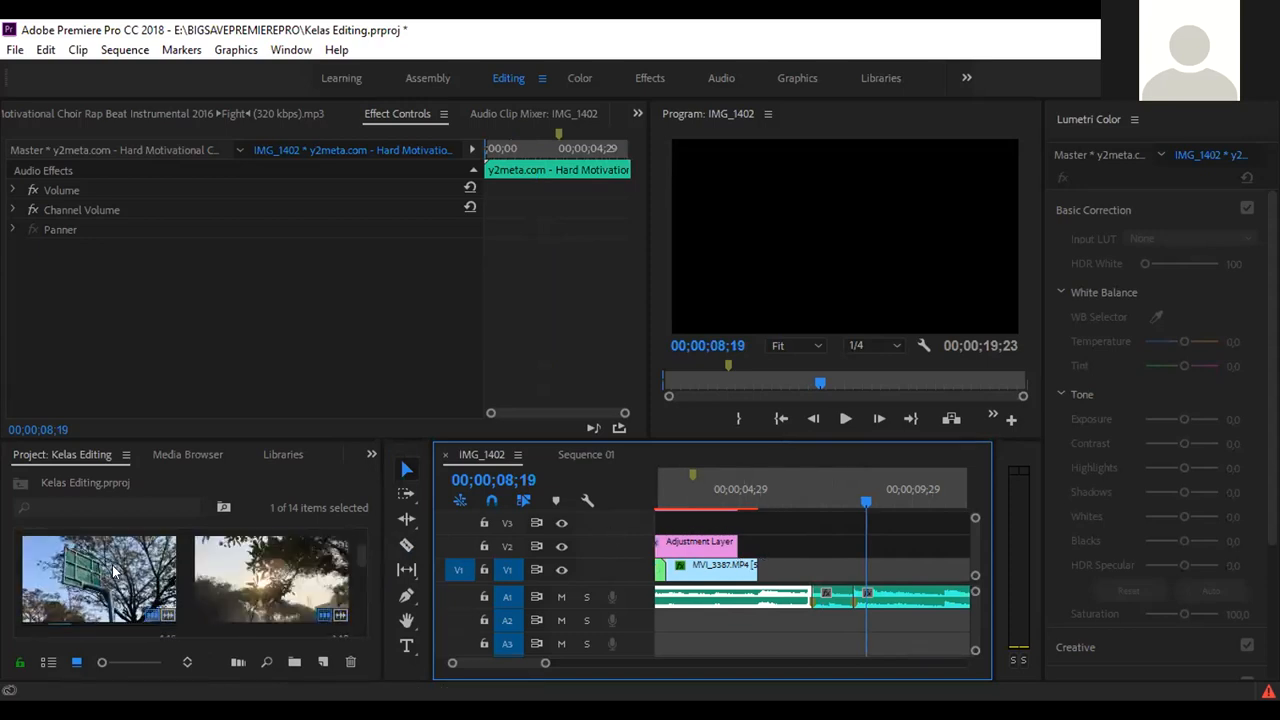
scroll(99, 564, up, 1)
double_click(250, 568)
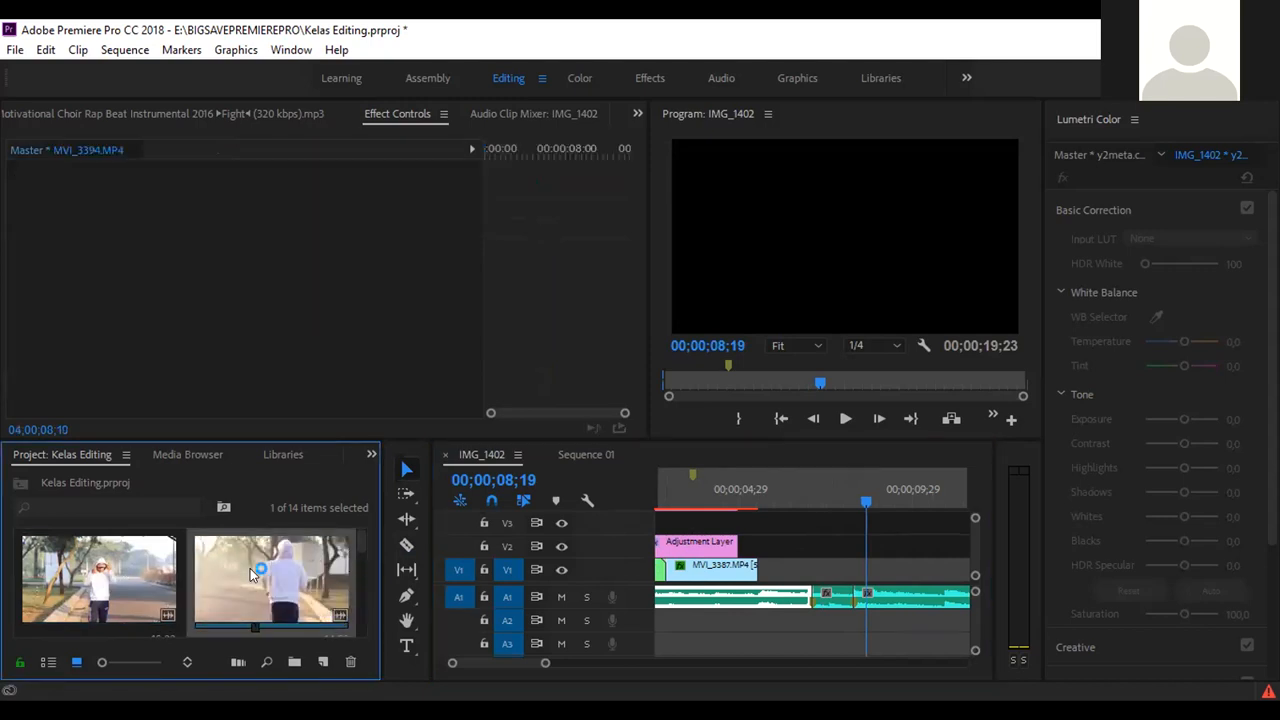
drag(243, 383, 333, 384)
click(187, 418)
click(228, 420)
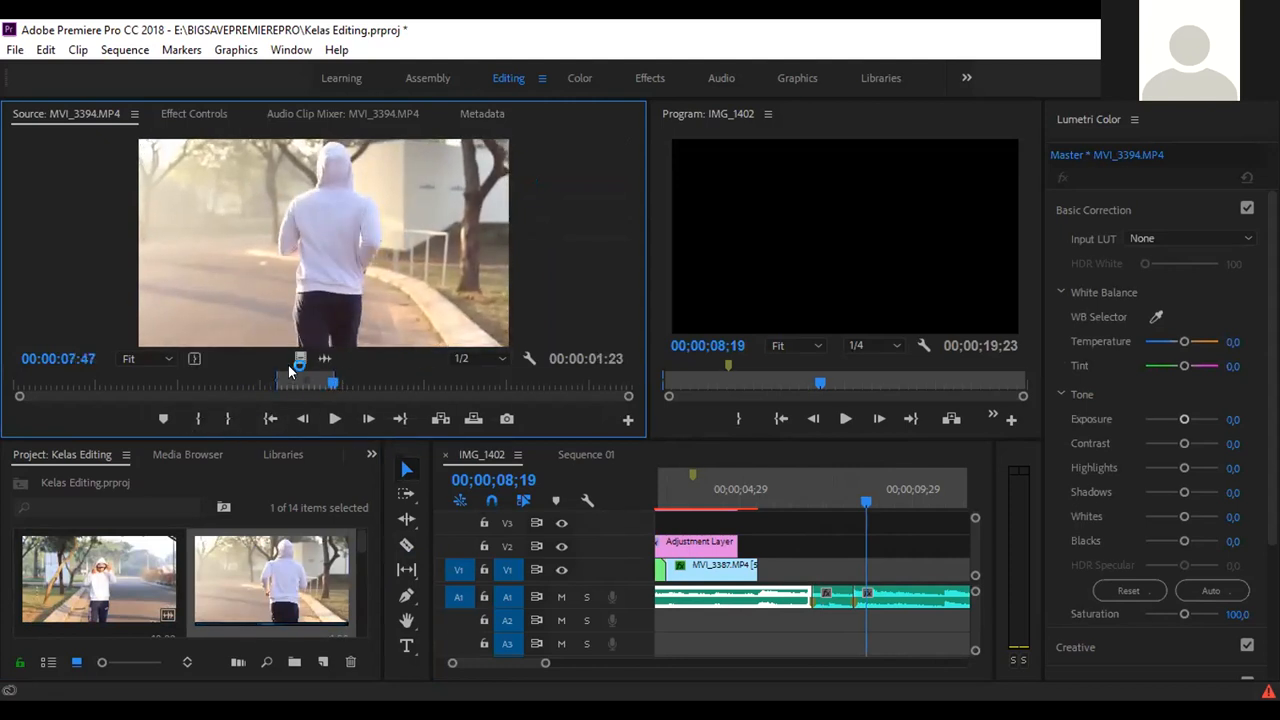
Place only the video of the marked MVI_3394.MP4 range on V1 at the first music cut and trim its excess beyond the second cut.
drag(298, 358, 816, 570)
click(856, 573)
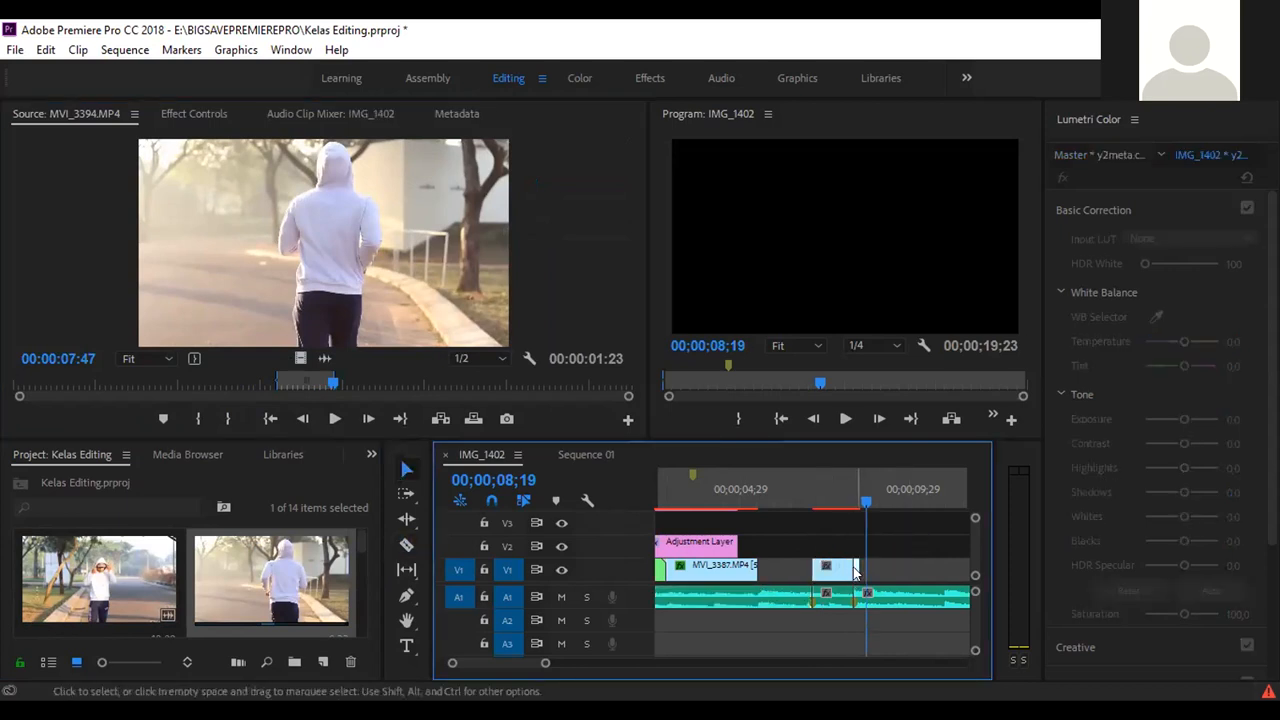
key(Delete)
Play the sequence from just before the runner clip to check its timing against the music beats.
click(810, 497)
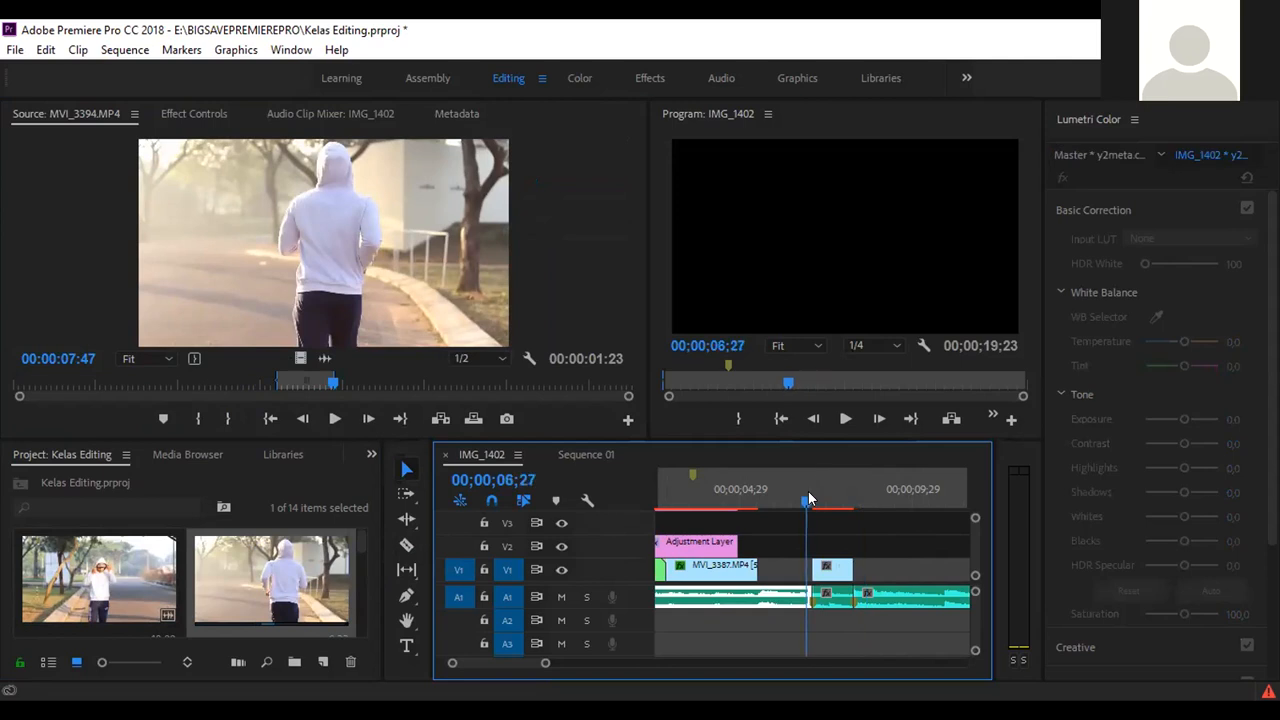
key(space)
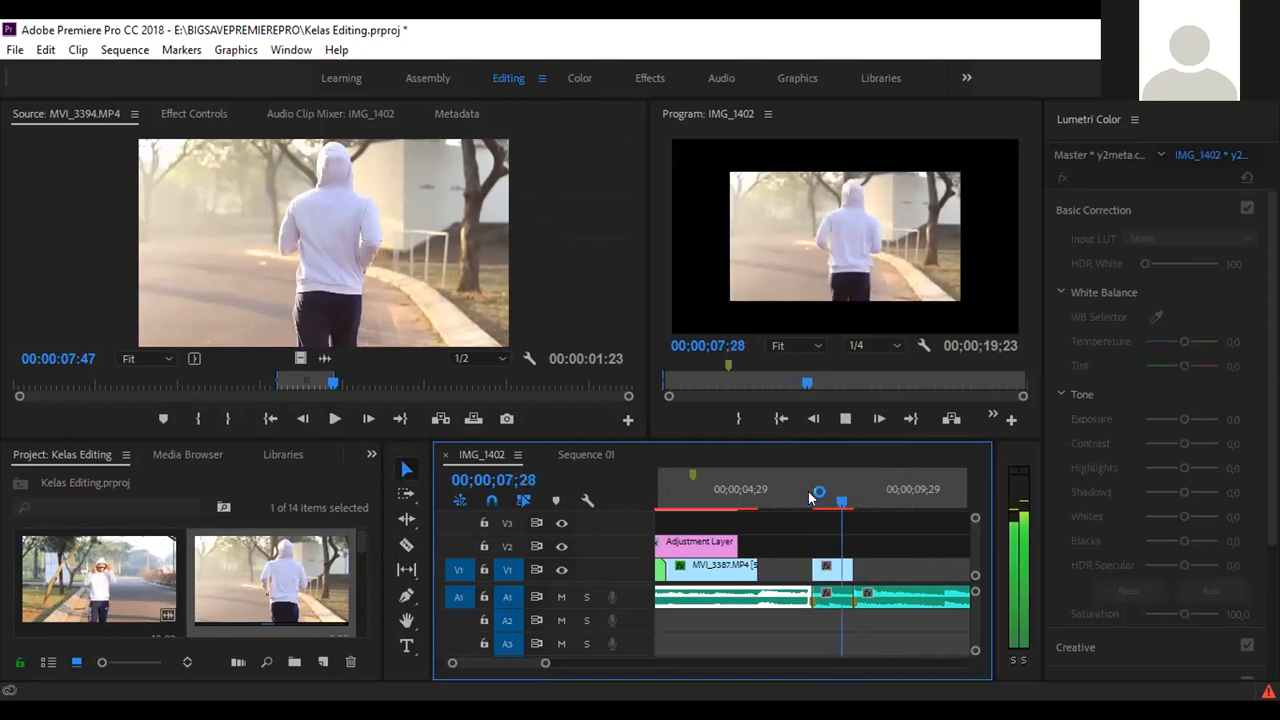
click(806, 497)
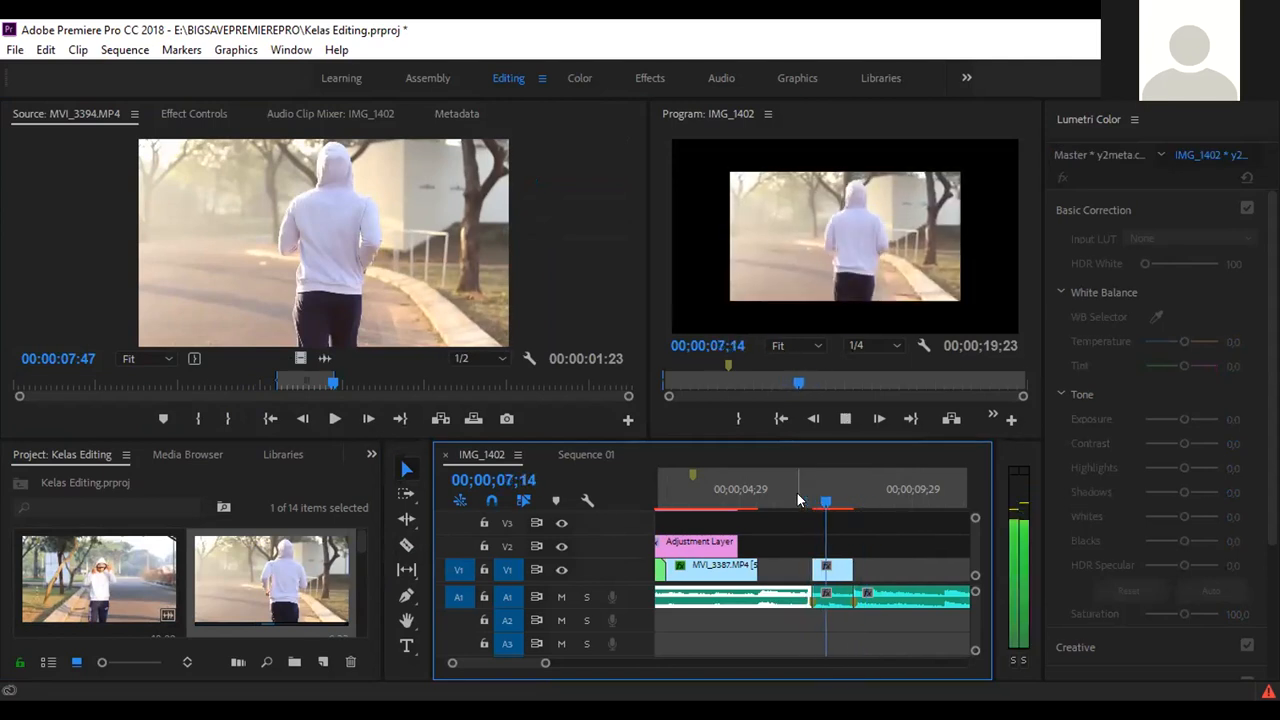
click(833, 488)
key(space)
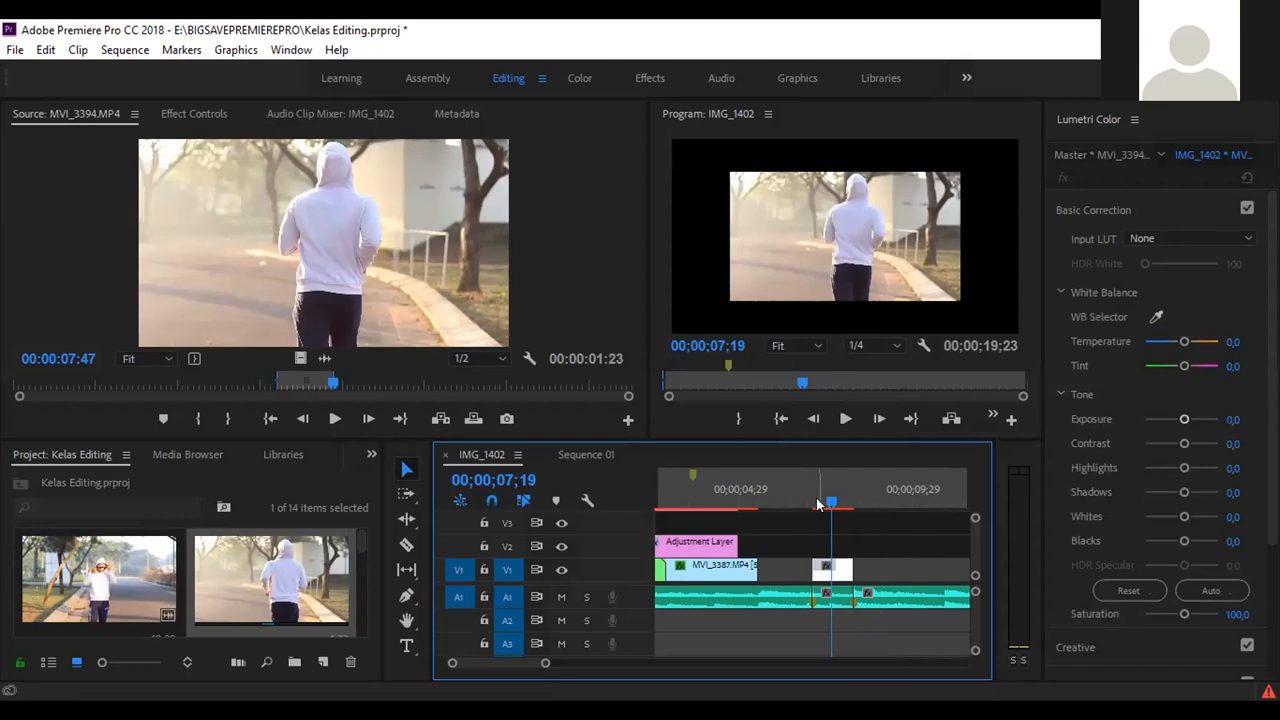
Open MOV_0530.mp4 in the source monitor and scrub to the pull-up shot at about 00;00;03;27.
click(821, 500)
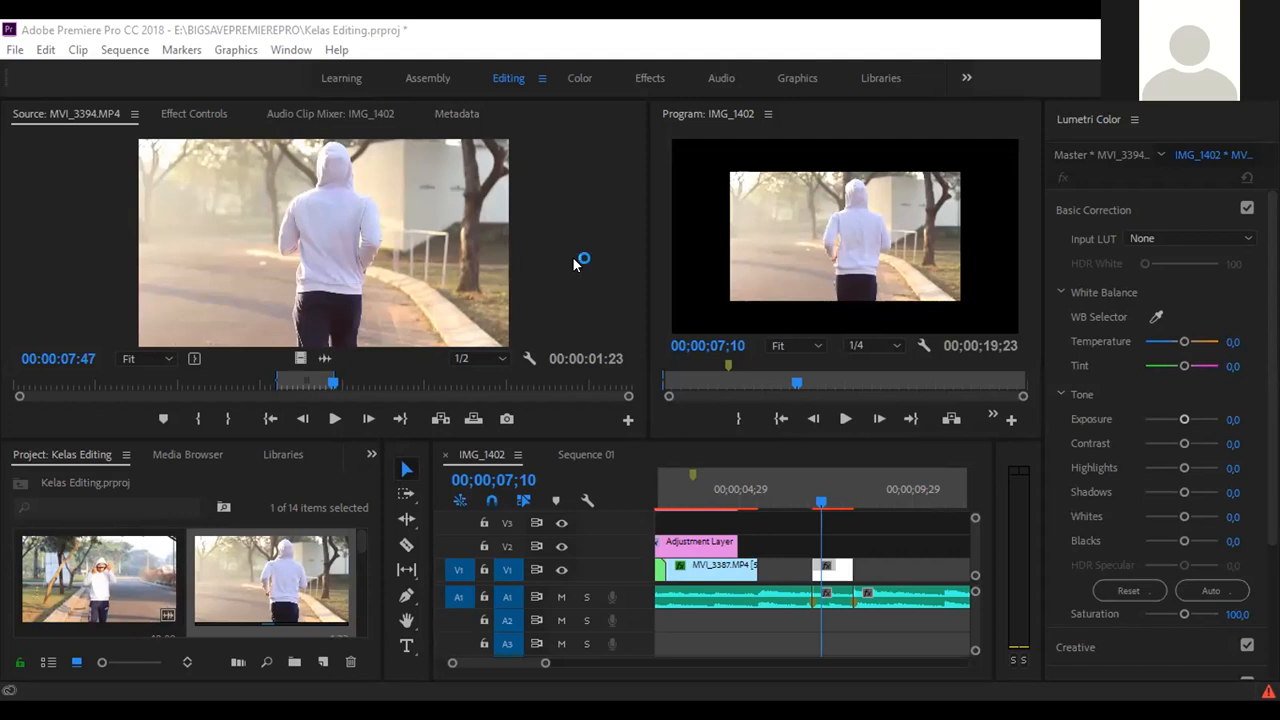
drag(499, 666, 488, 668)
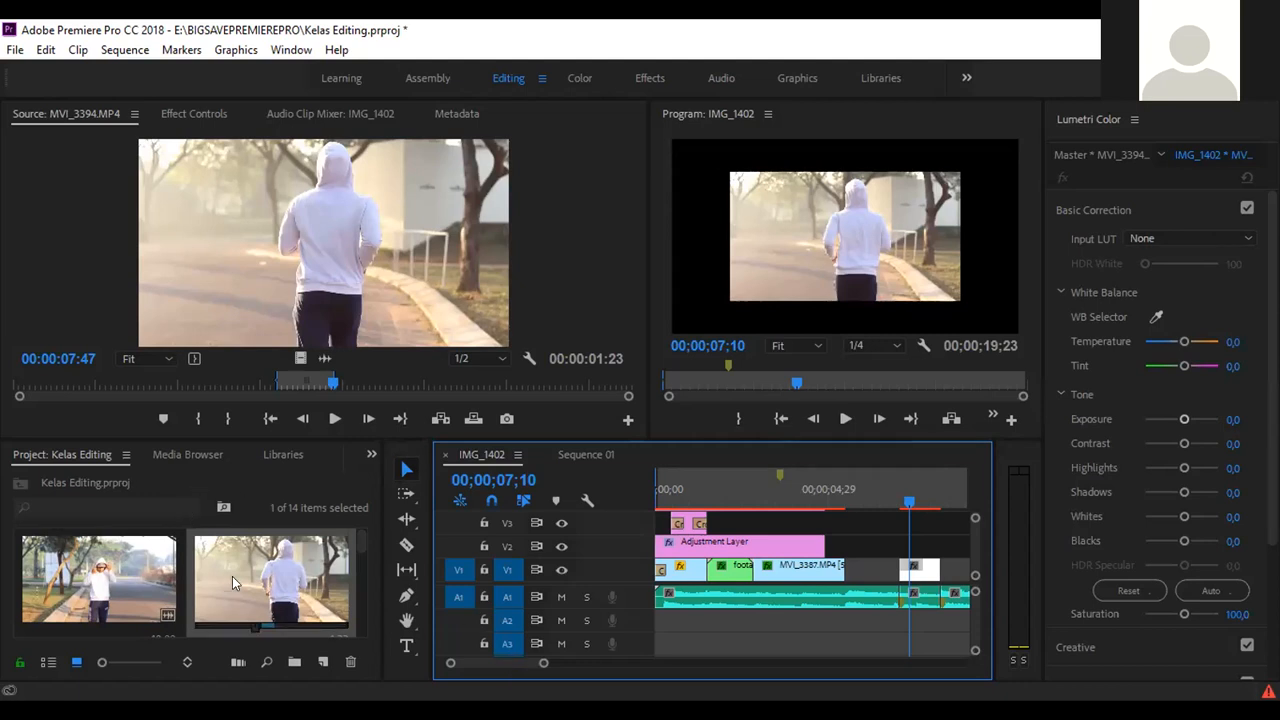
scroll(232, 576, up, 1)
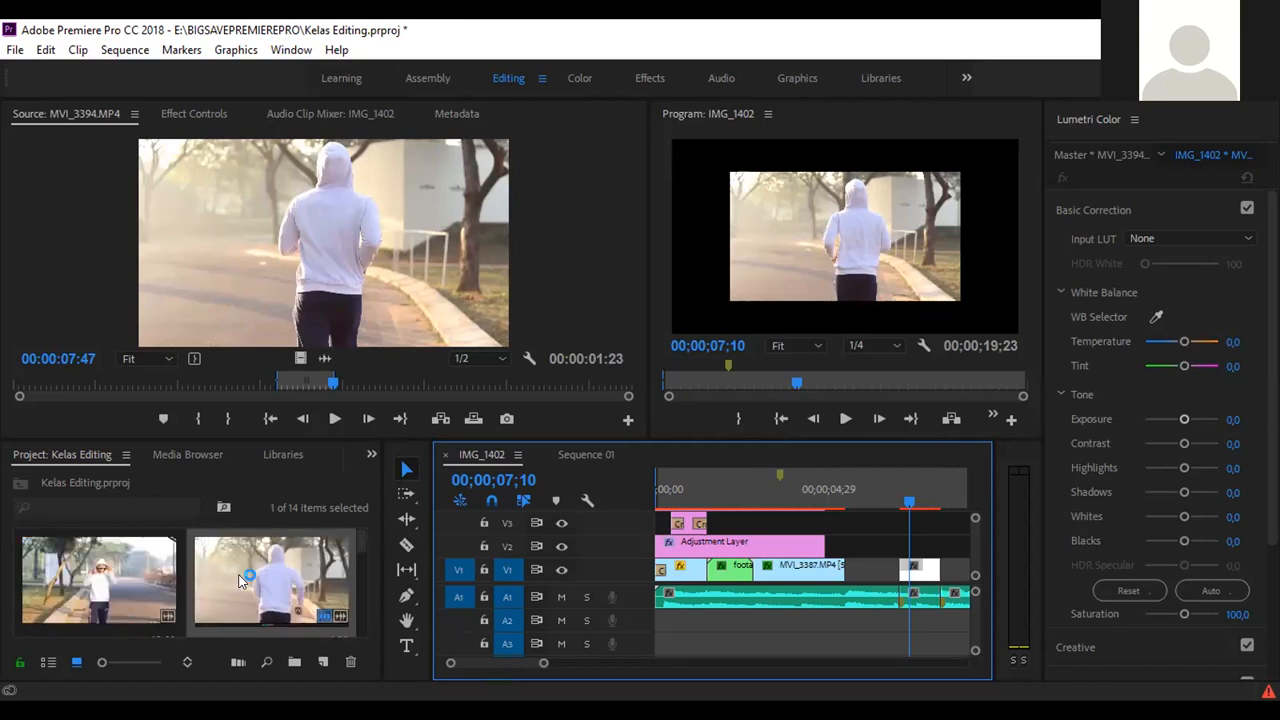
mouse_move(337, 383)
mouse_down()
mouse_move(281, 384)
mouse_move(478, 365)
mouse_move(325, 373)
mouse_up()
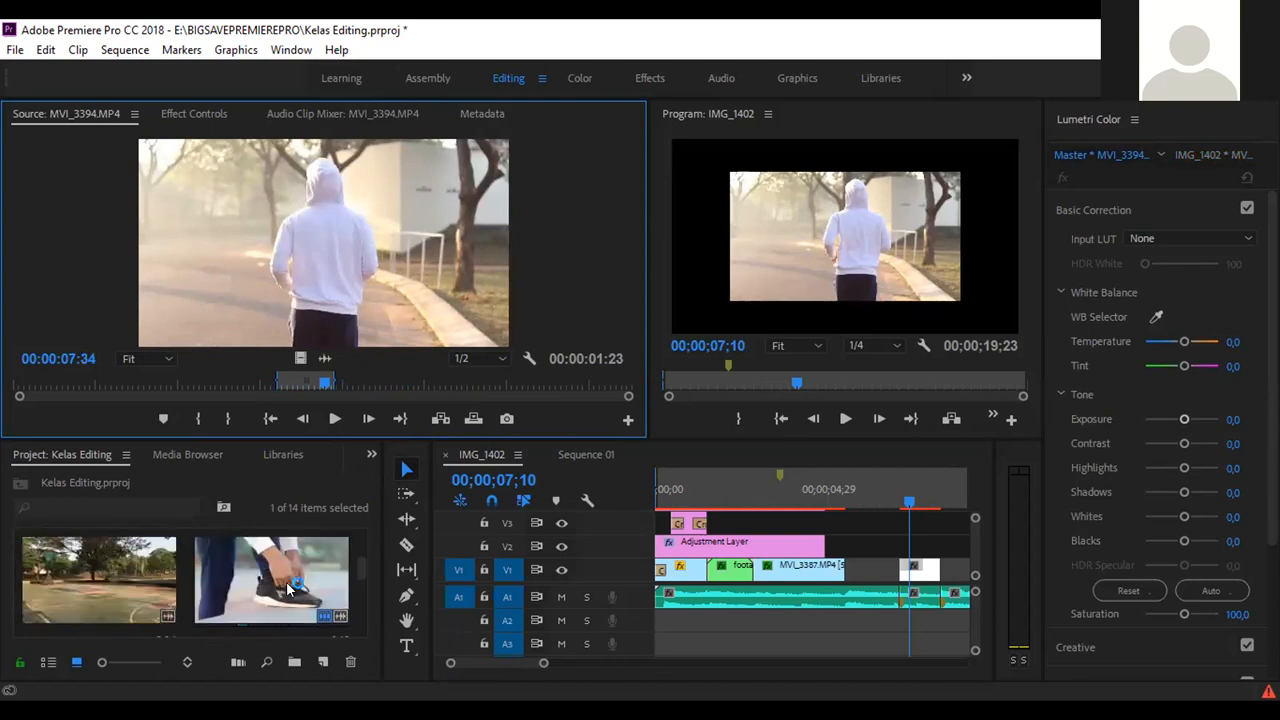
scroll(286, 581, down, 1)
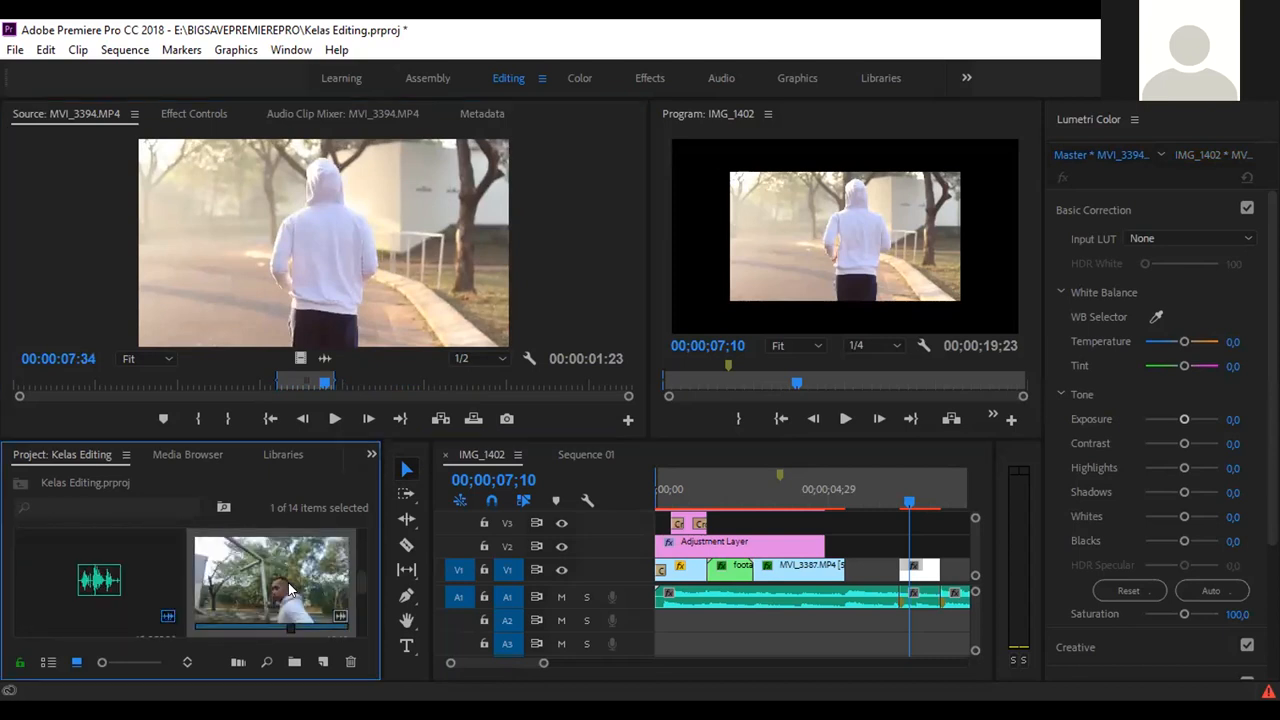
double_click(290, 590)
mouse_move(233, 383)
mouse_down()
mouse_move(394, 376)
mouse_move(244, 384)
mouse_up()
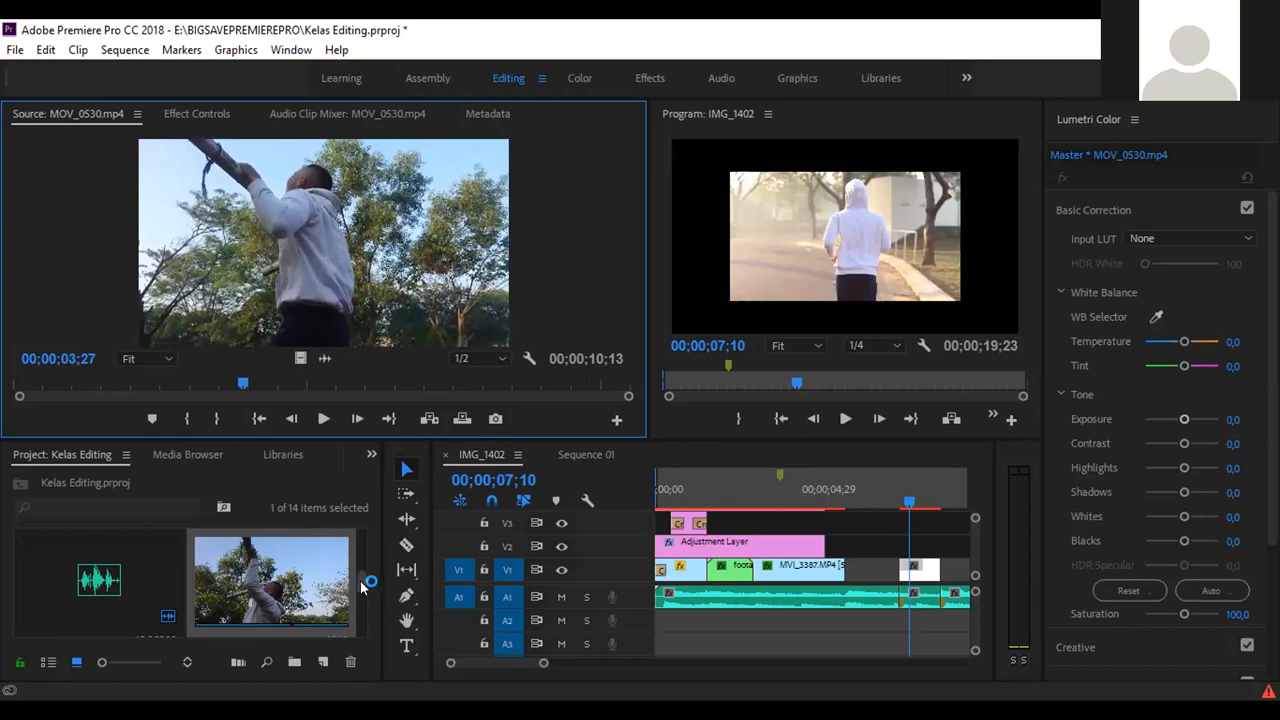
Reopen MVI_3394.MP4 in the source monitor and scrub the hooded runner footage to about 00;00;06;31.
drag(360, 581, 360, 551)
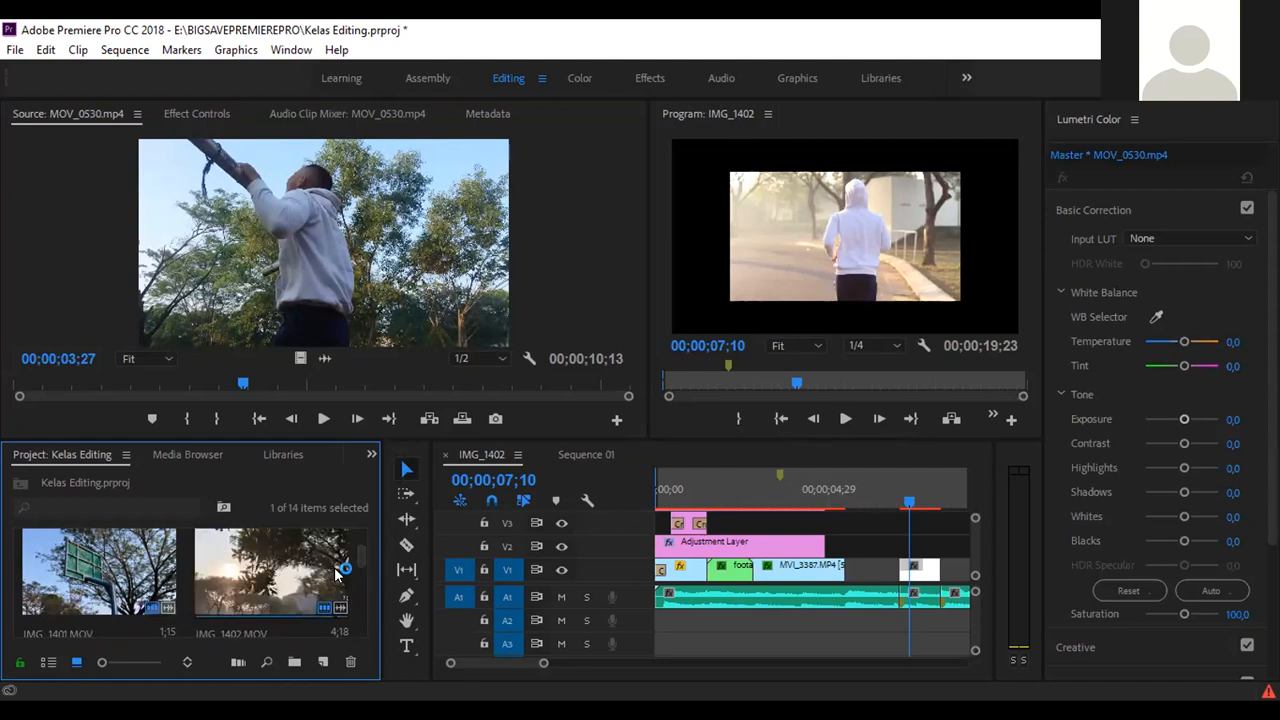
scroll(300, 560, down, 2)
double_click(259, 563)
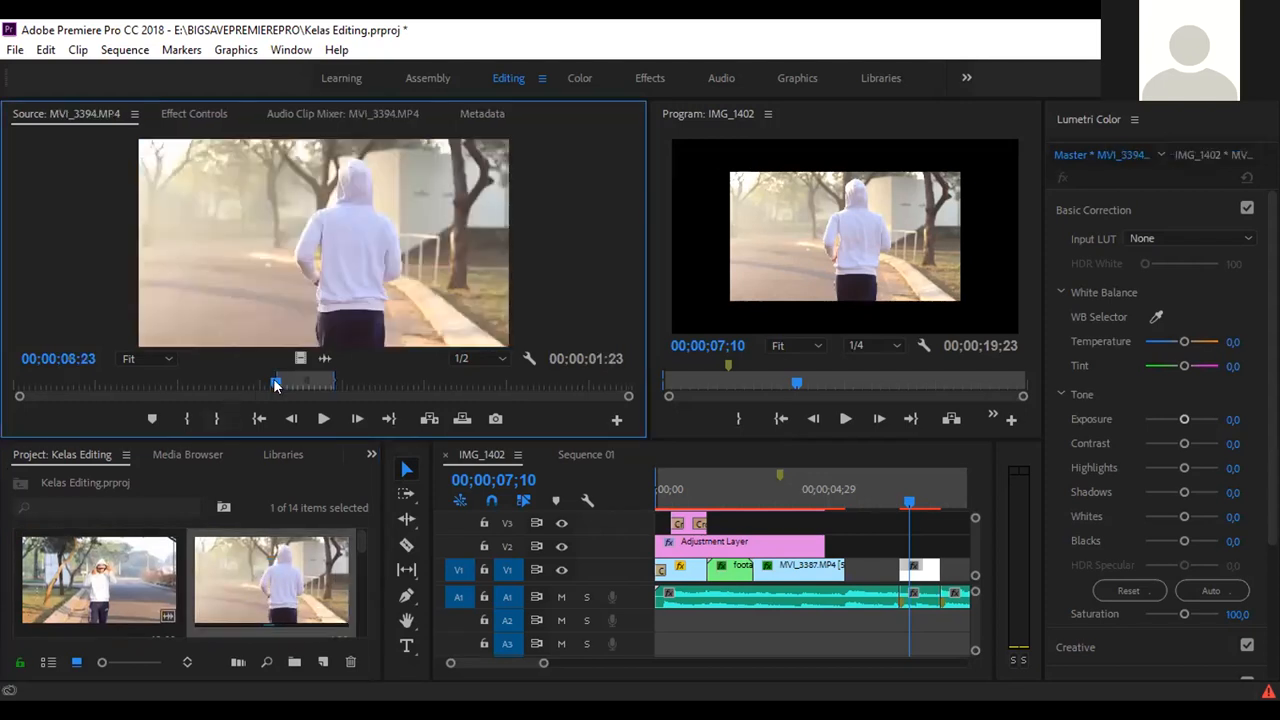
drag(273, 378, 278, 376)
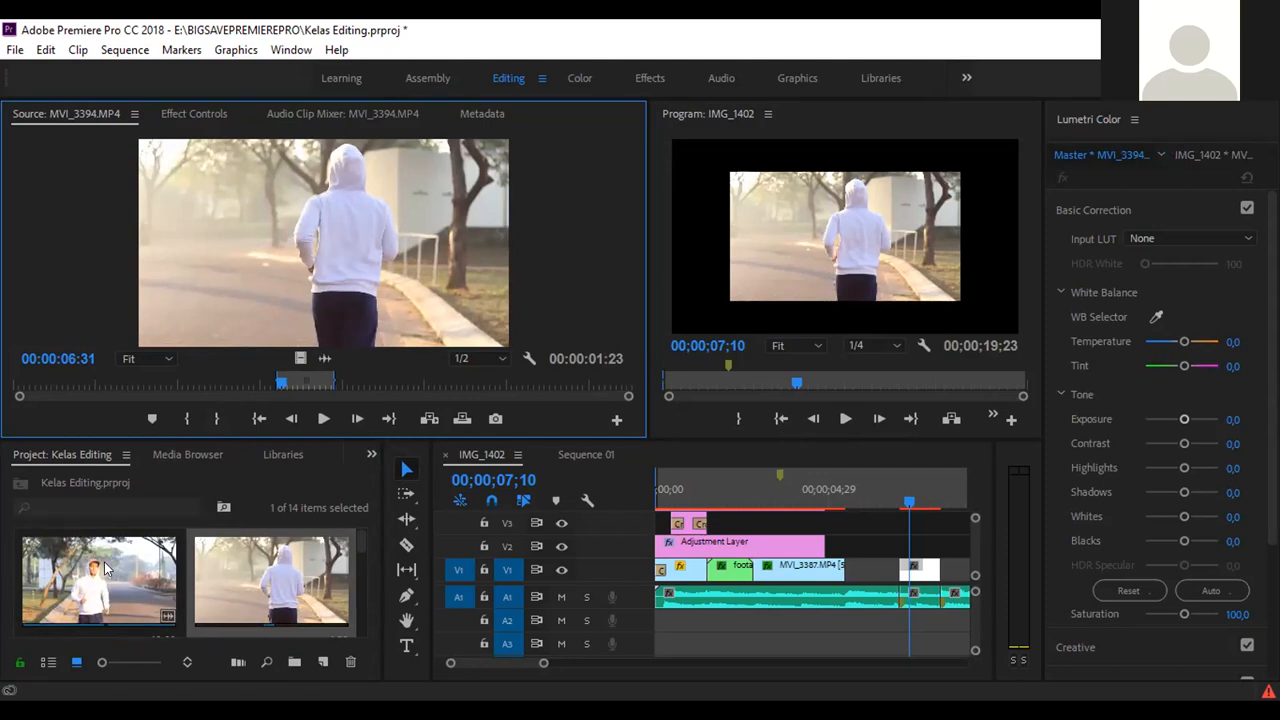
click(107, 568)
click(106, 567)
click(106, 567)
click(106, 567)
click(106, 567)
click(106, 567)
click(106, 567)
click(106, 567)
click(105, 567)
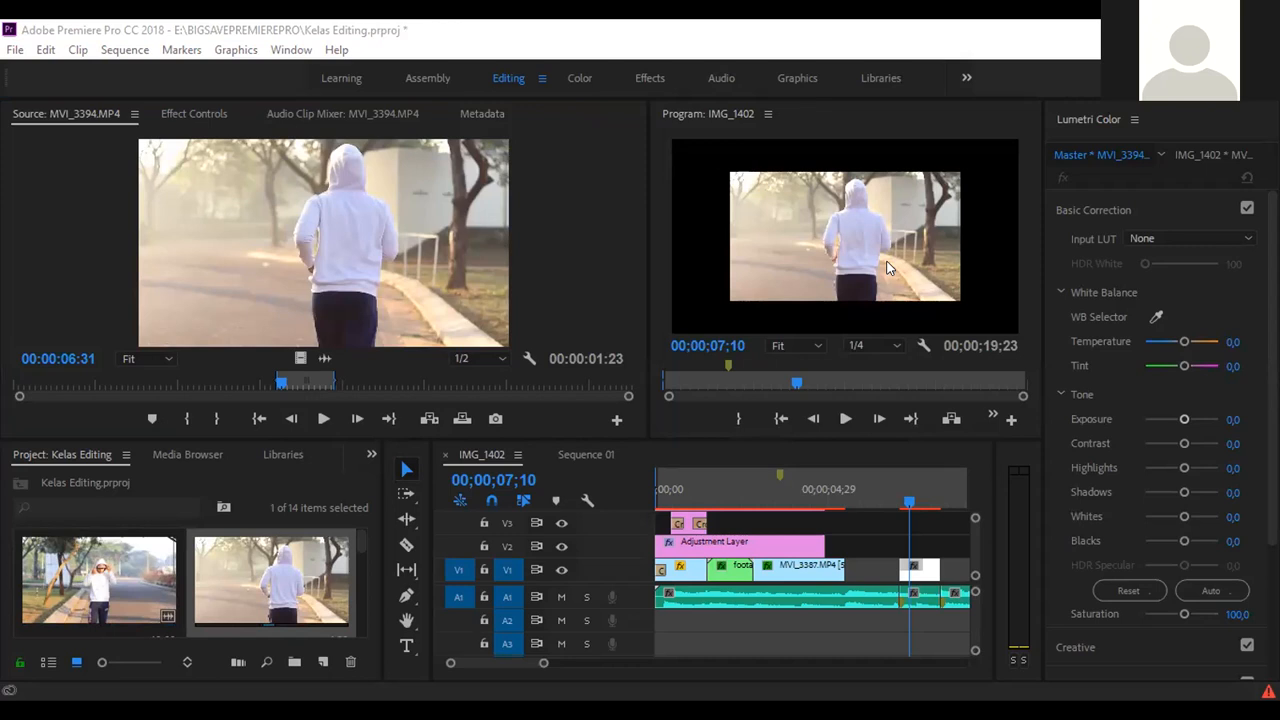
click(494, 298)
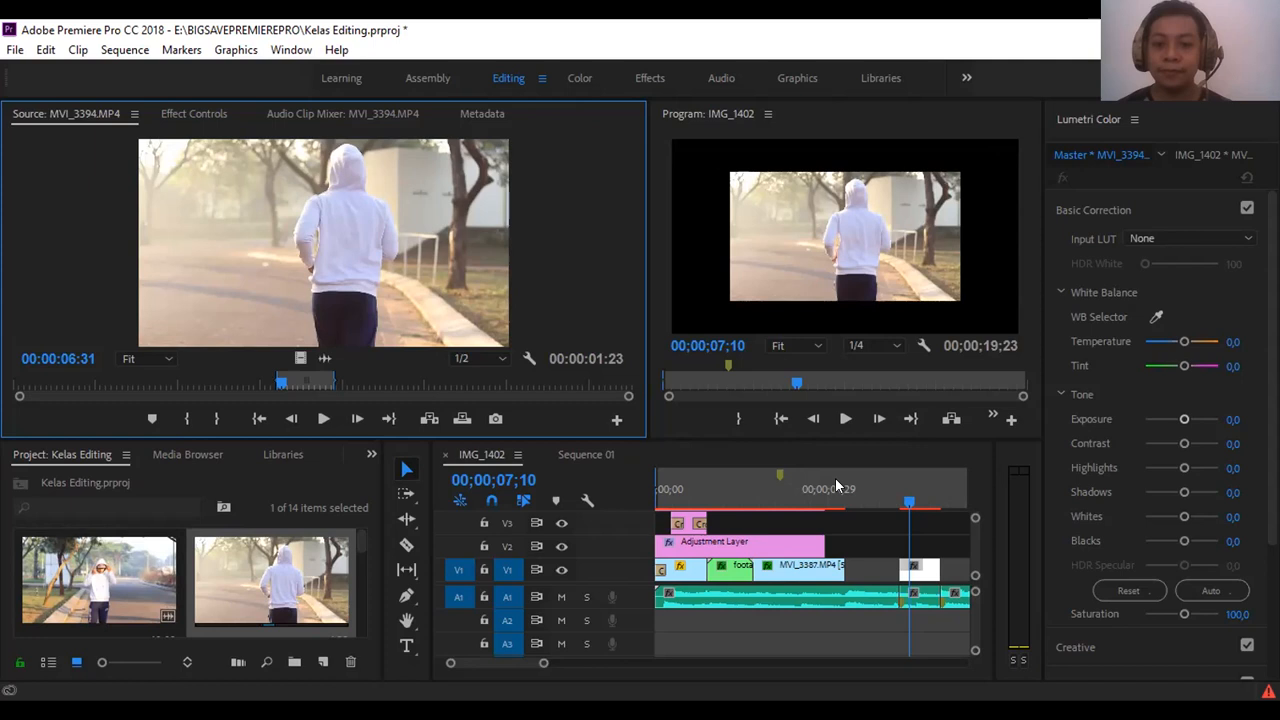
Play the hooded runner clip on V1 in the sequence and park the playhead at 00;00;07;12.
drag(835, 487, 922, 499)
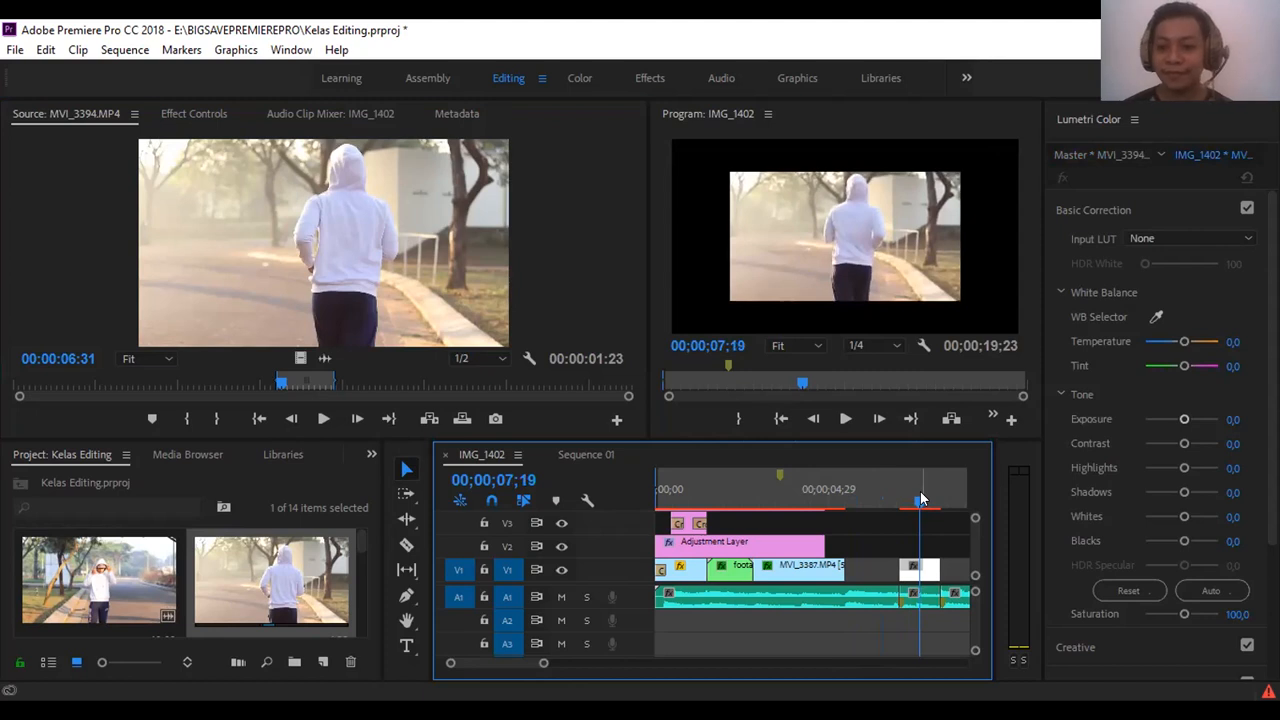
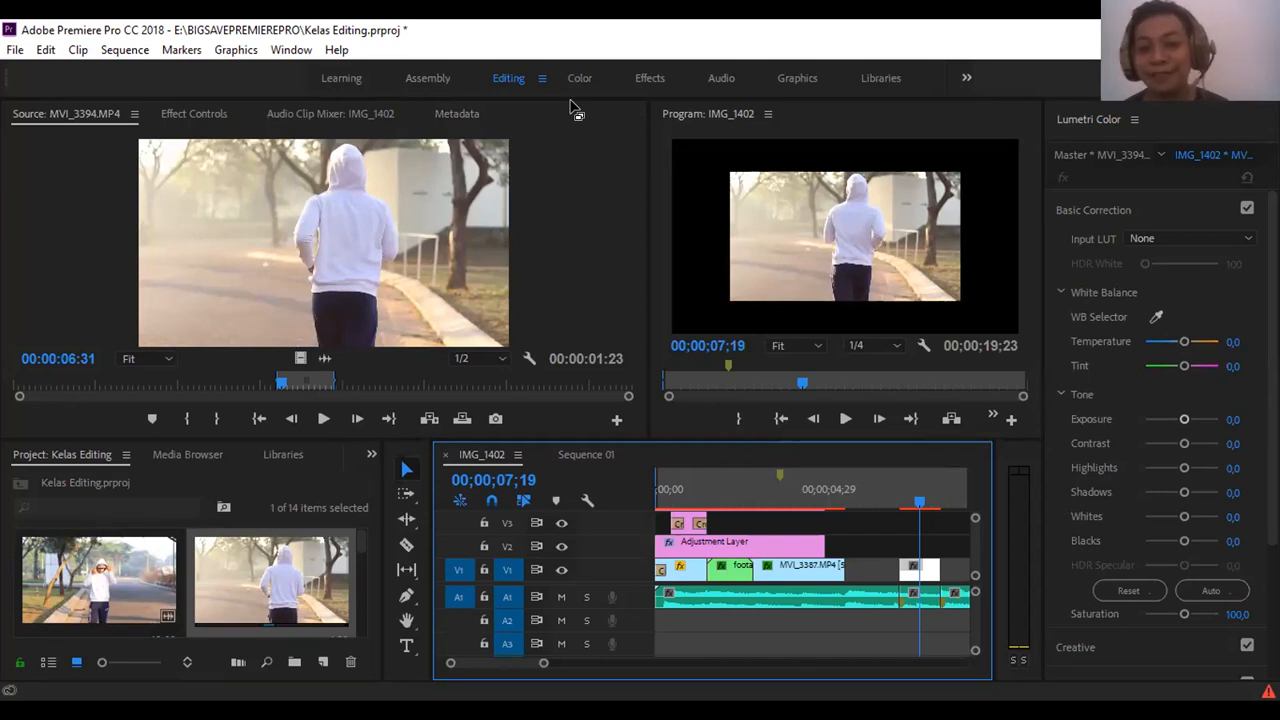
mouse_move(917, 498)
mouse_down()
mouse_move(905, 501)
mouse_move(913, 509)
mouse_move(906, 497)
mouse_up()
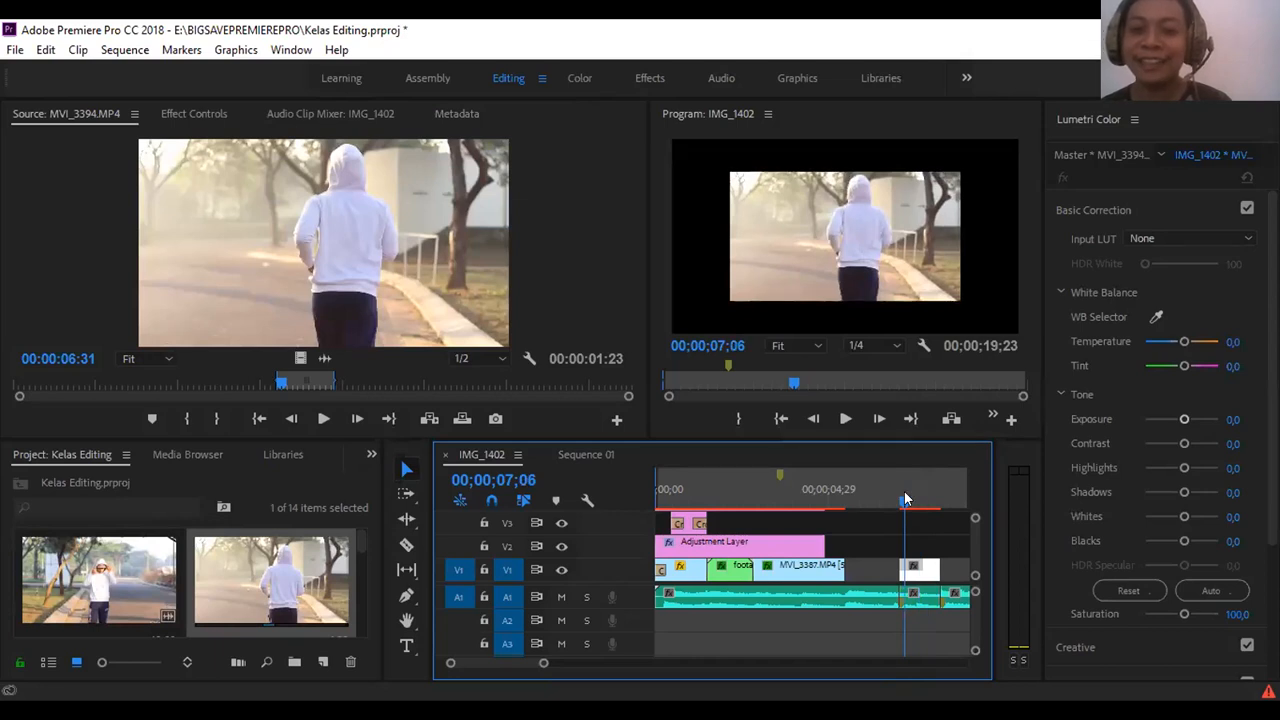
key(space)
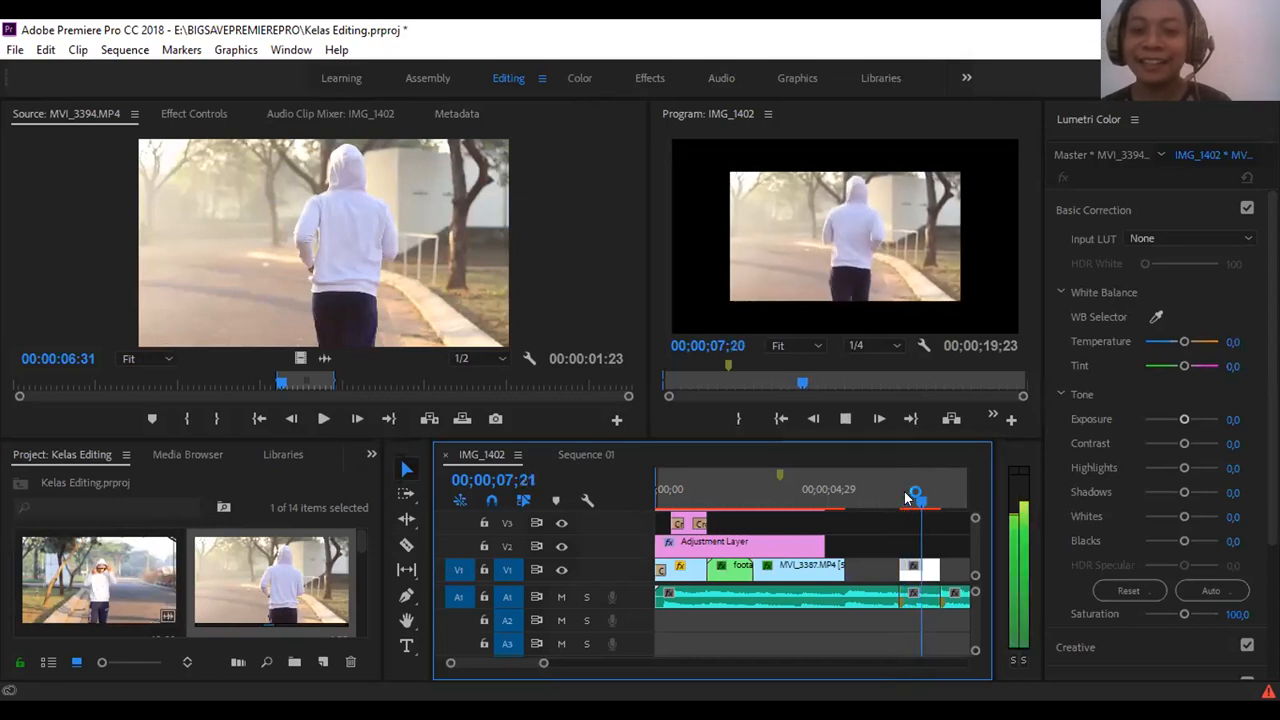
key(space)
key(space)
key(space)
click(910, 505)
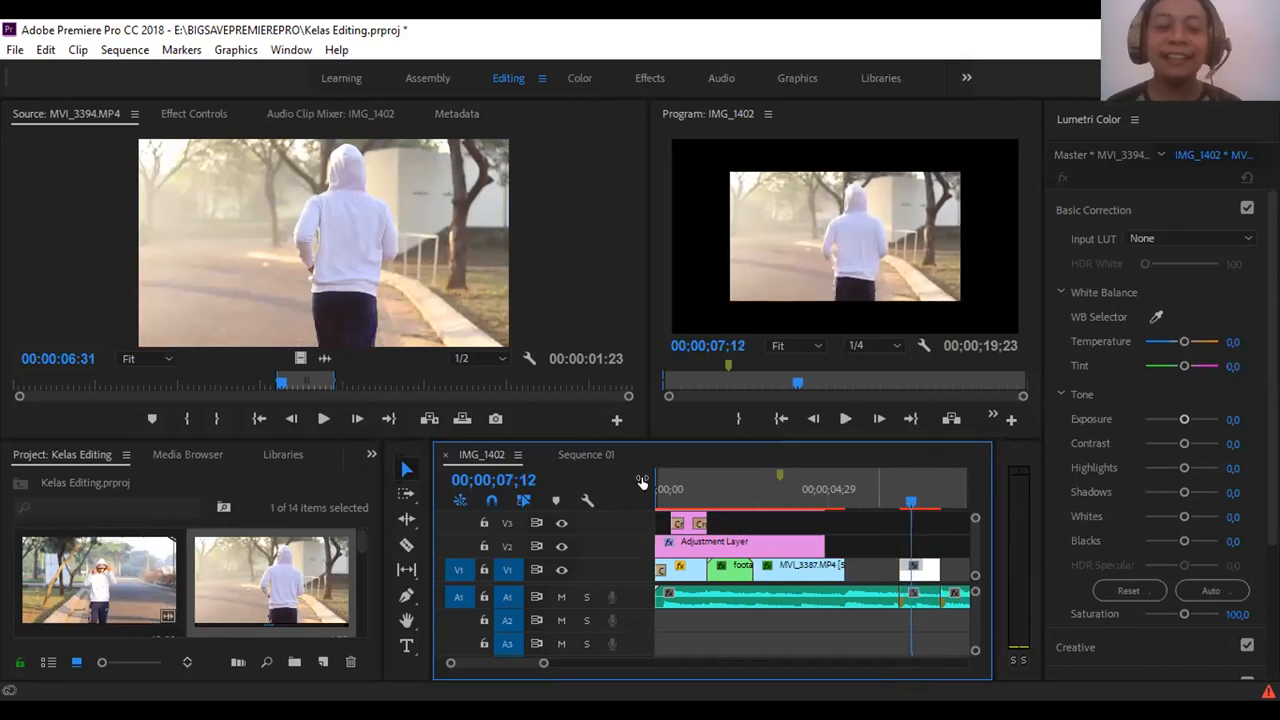
Search the effects for "warp" and try to apply Warp Stabilizer to the hooded runner clip on V1.
click(375, 458)
click(400, 563)
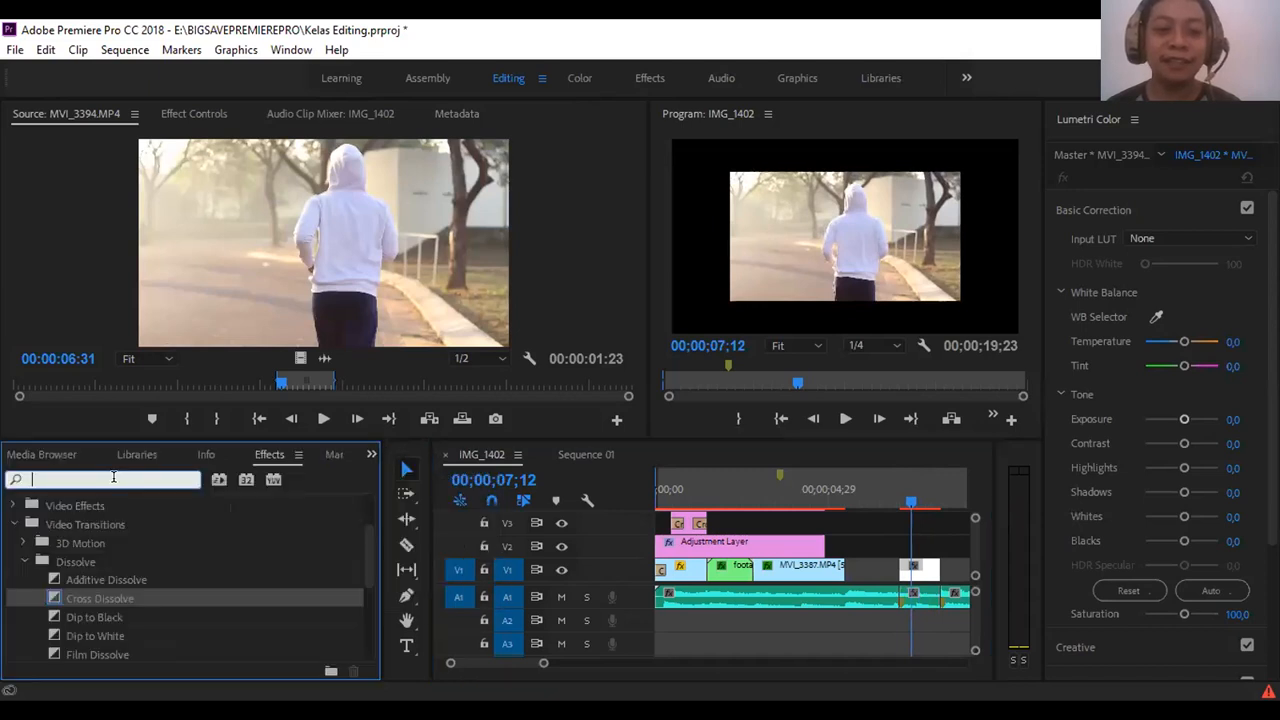
text(warp)
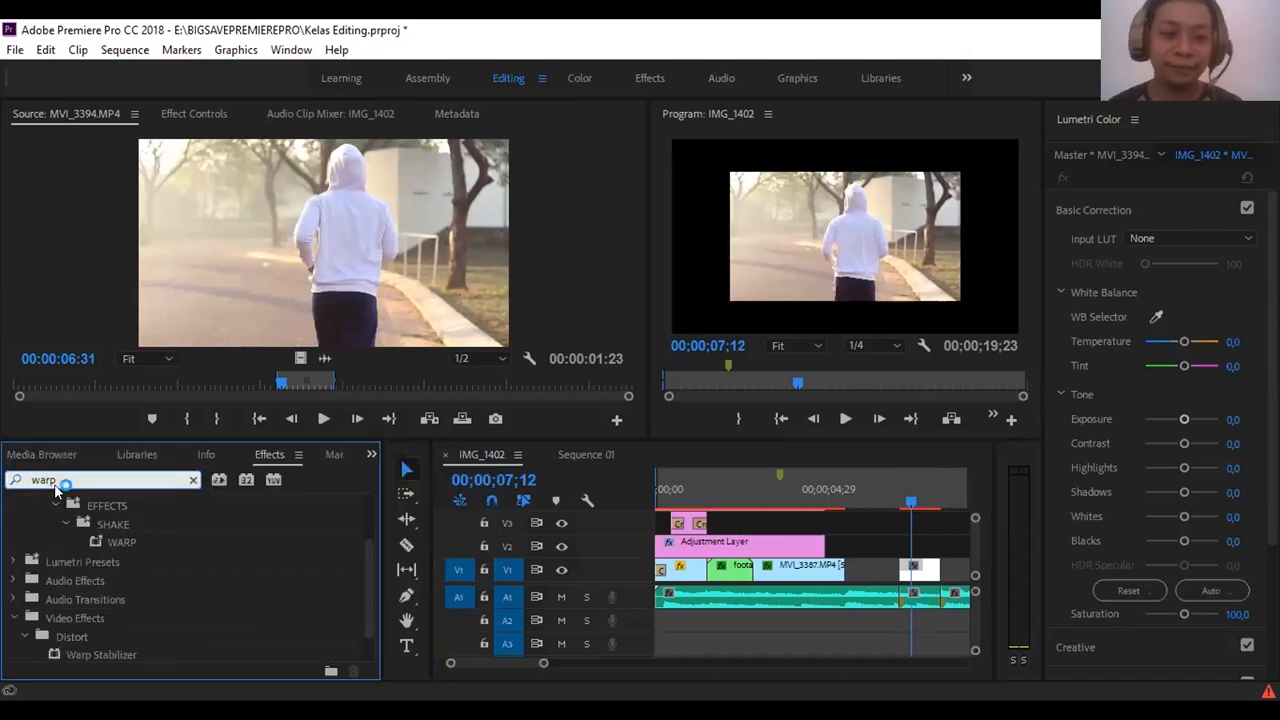
scroll(75, 538, up, 3)
click(13, 507)
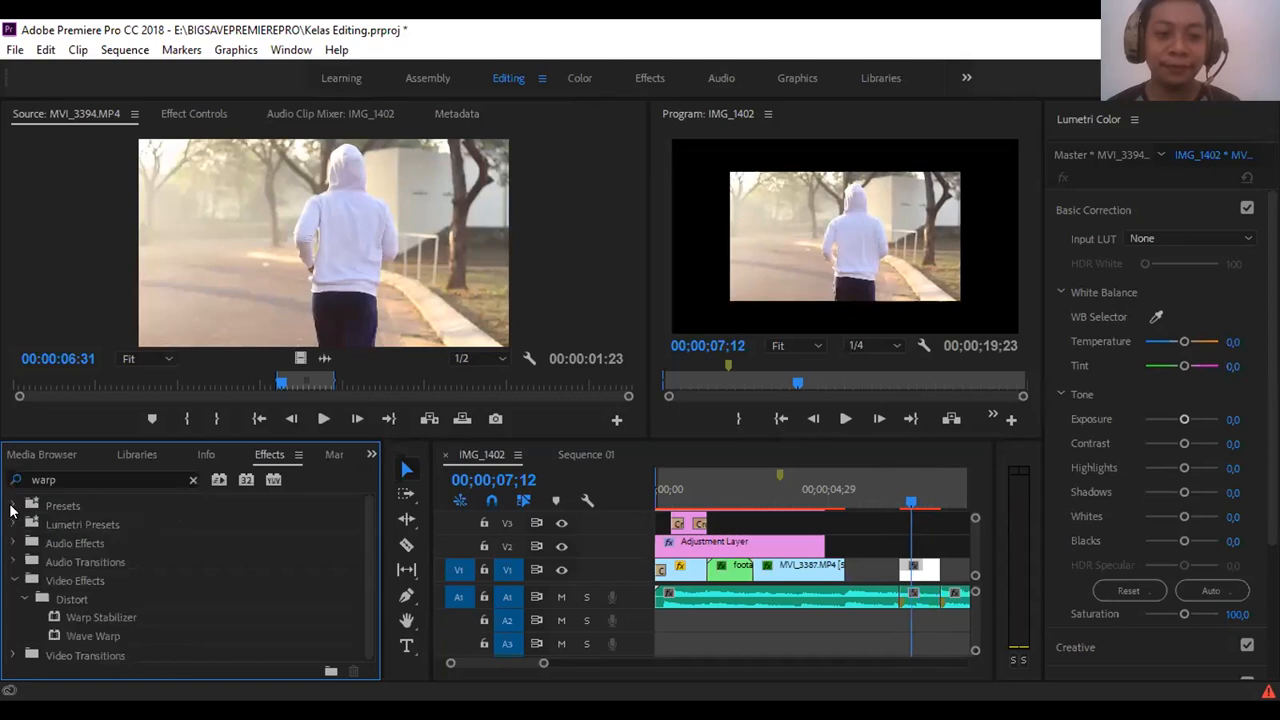
click(113, 611)
drag(703, 594, 914, 569)
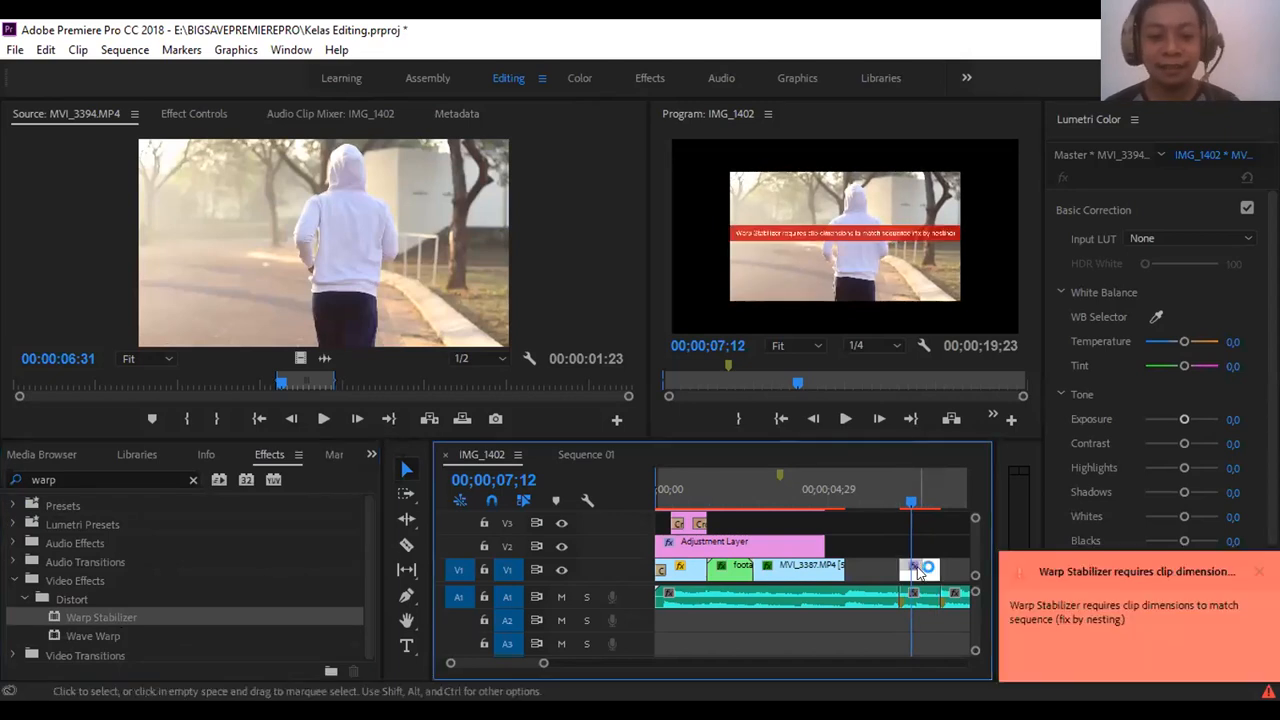
Nest the hooded runner clip on V1 and apply Warp Stabilizer to the nested sequence.
right_click(926, 572)
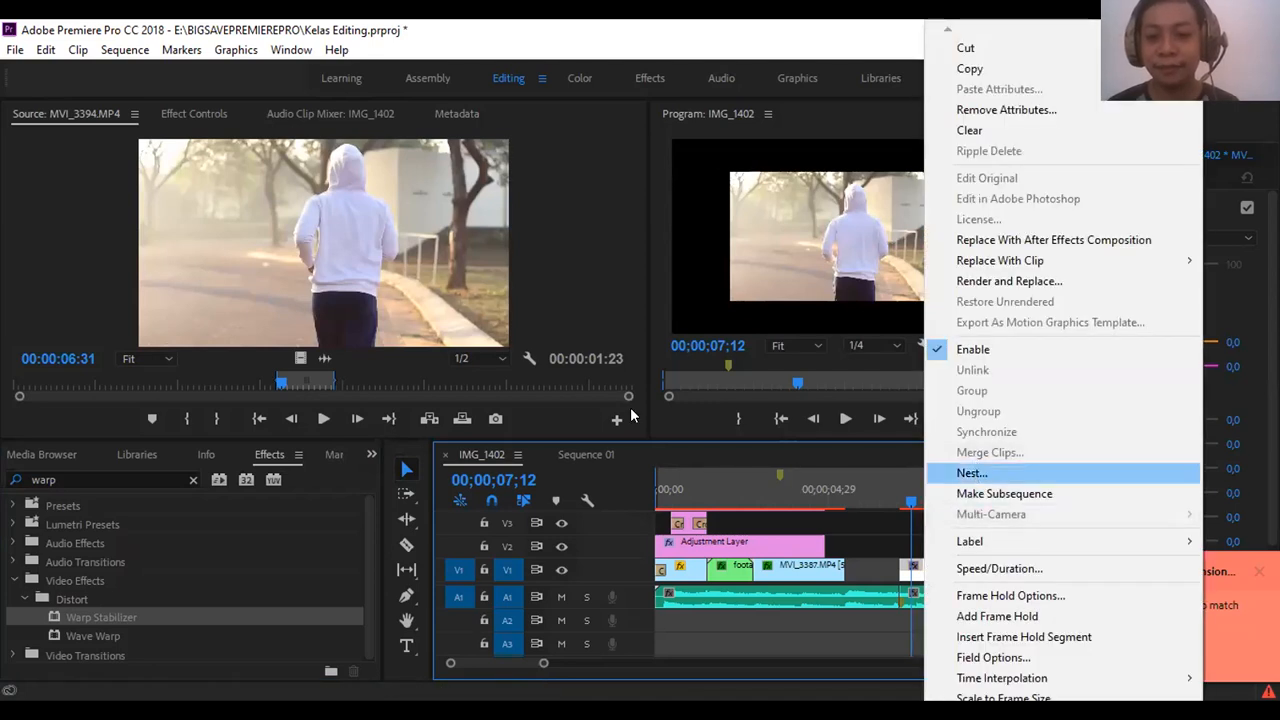
click(99, 617)
drag(118, 617, 916, 570)
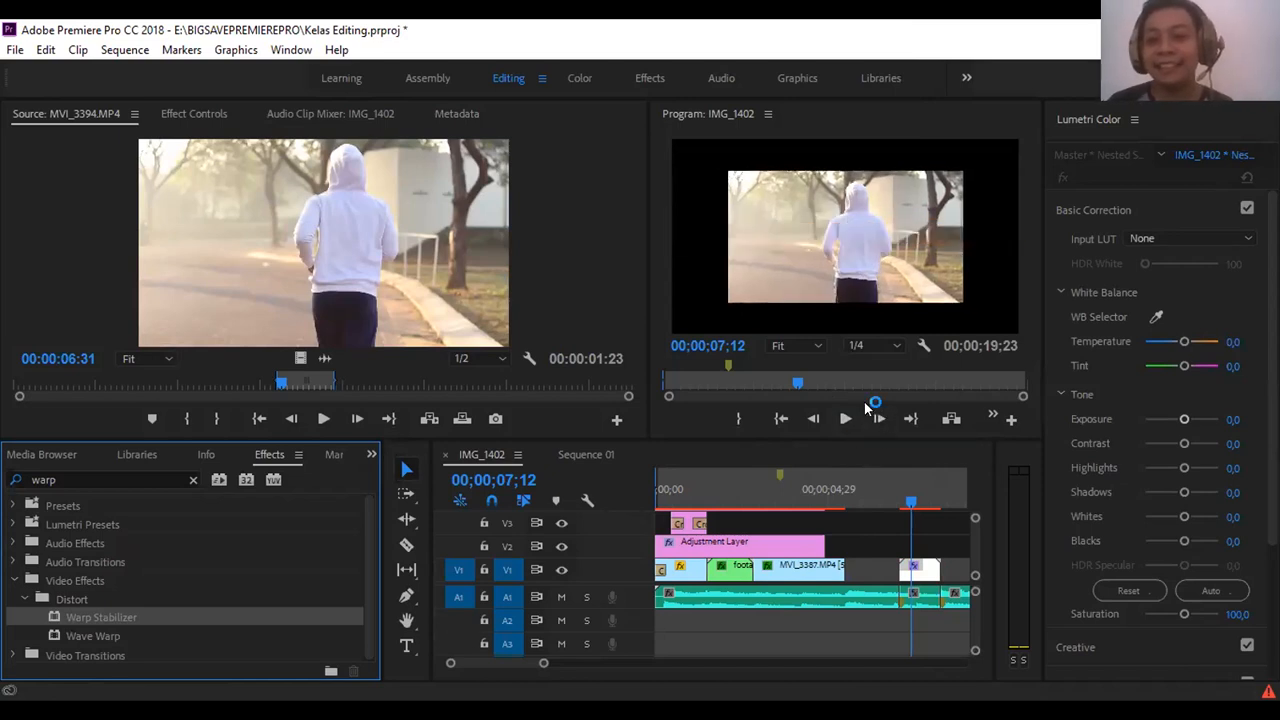
drag(907, 504, 909, 505)
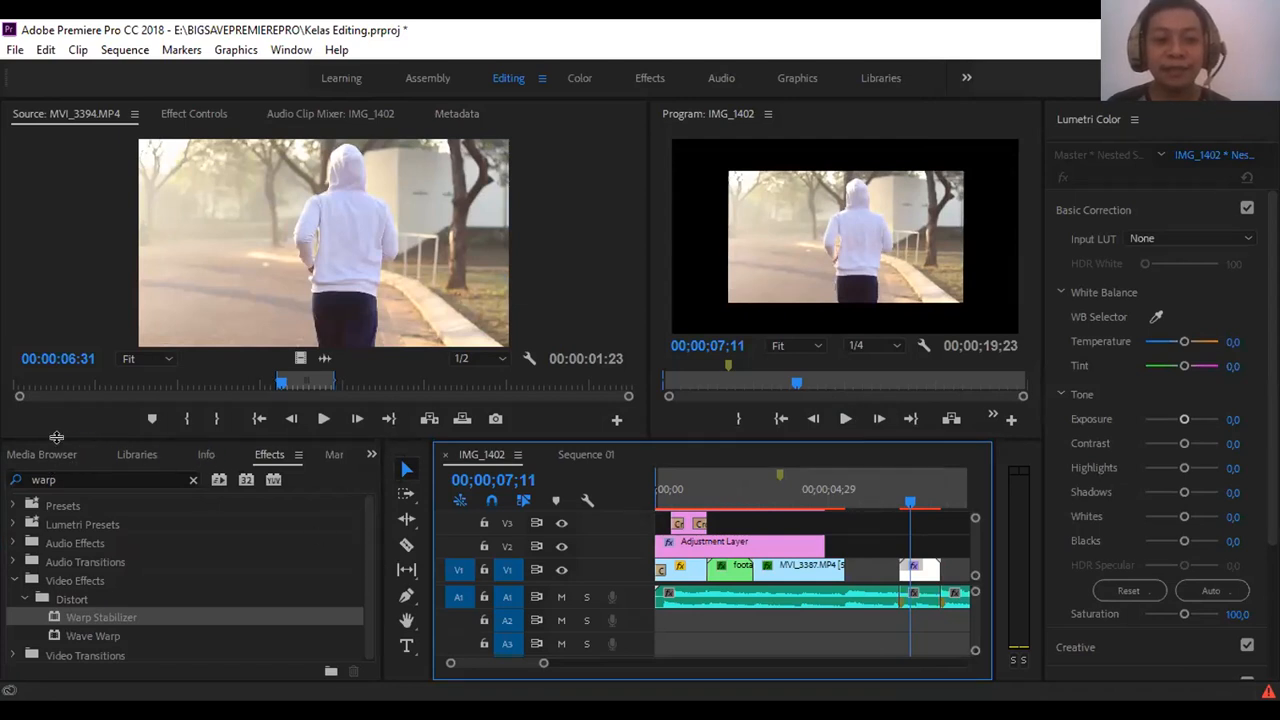
Return to the project's clips, open IMG_1402.MOV in the source monitor and scrub to about 00;00;03;07.
click(94, 461)
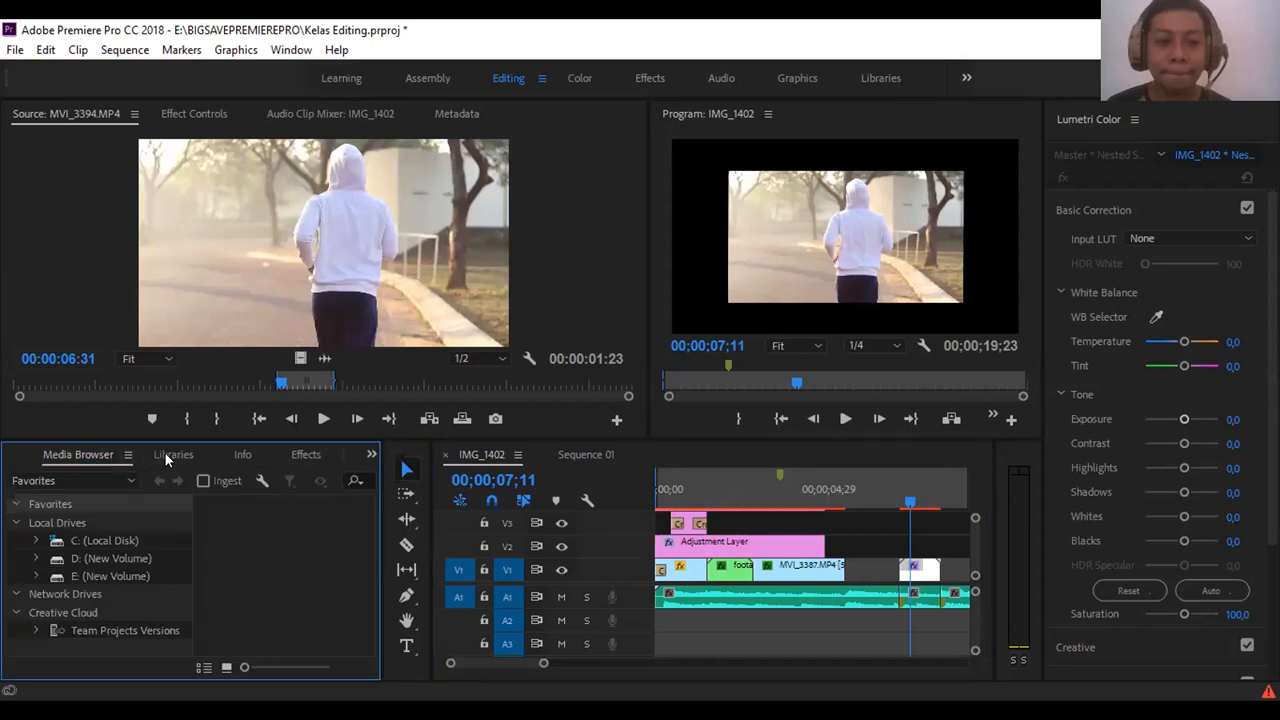
click(290, 454)
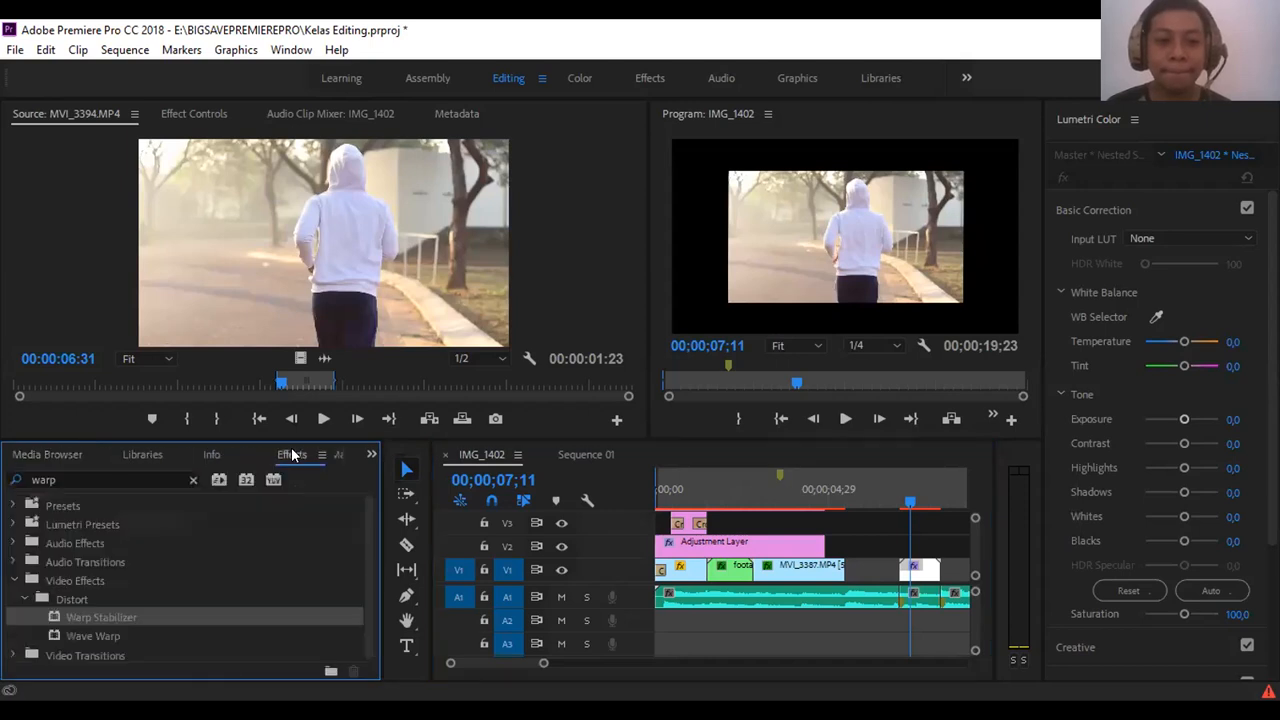
click(371, 454)
click(409, 476)
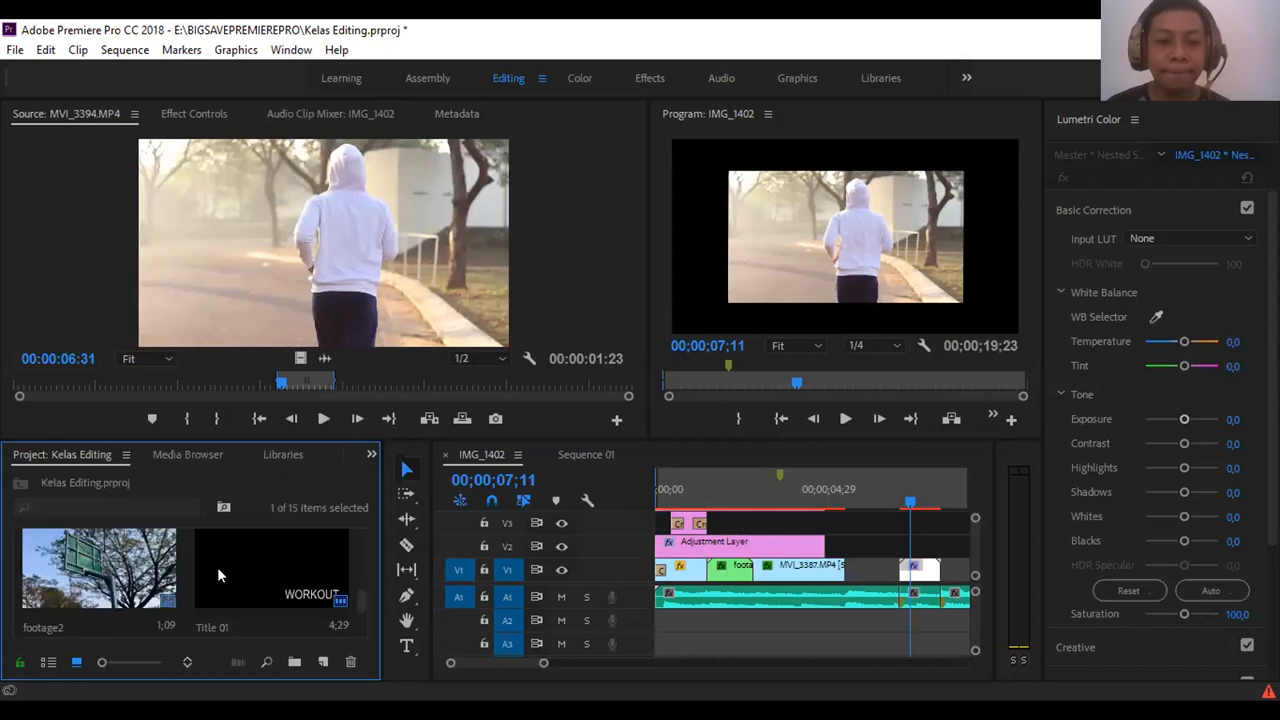
scroll(229, 576, up, 3)
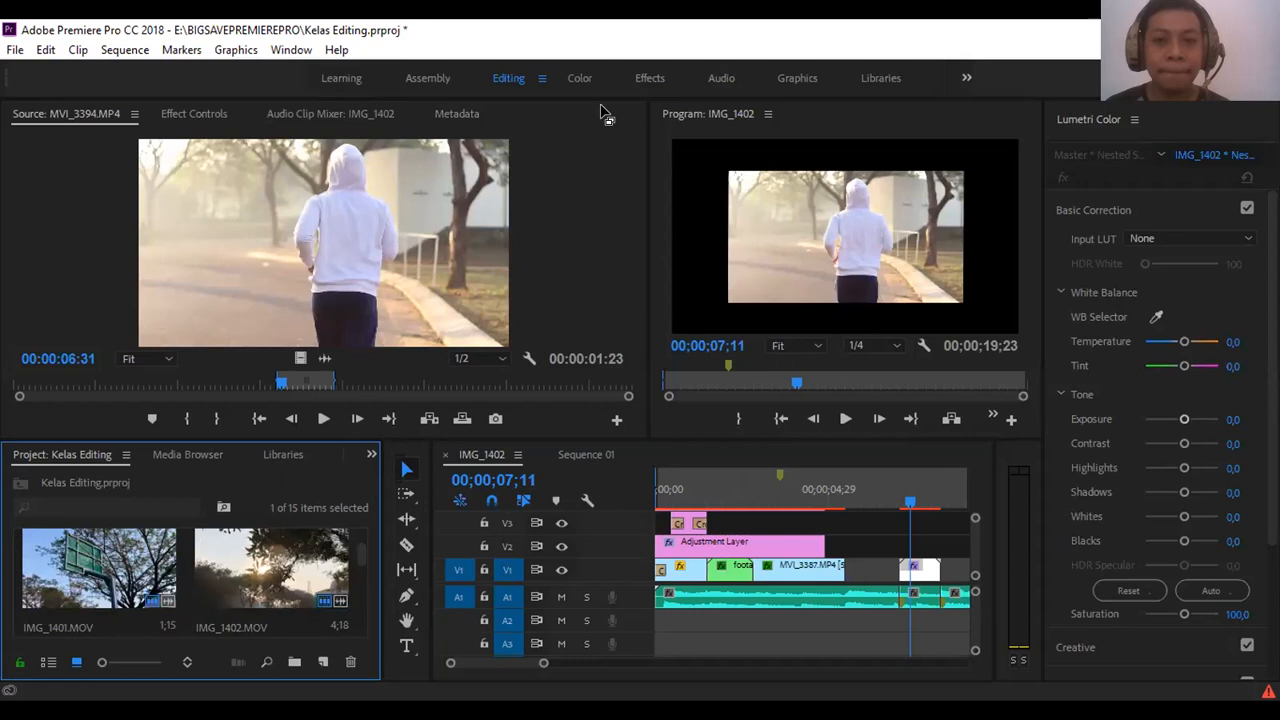
key(alt+Tab)
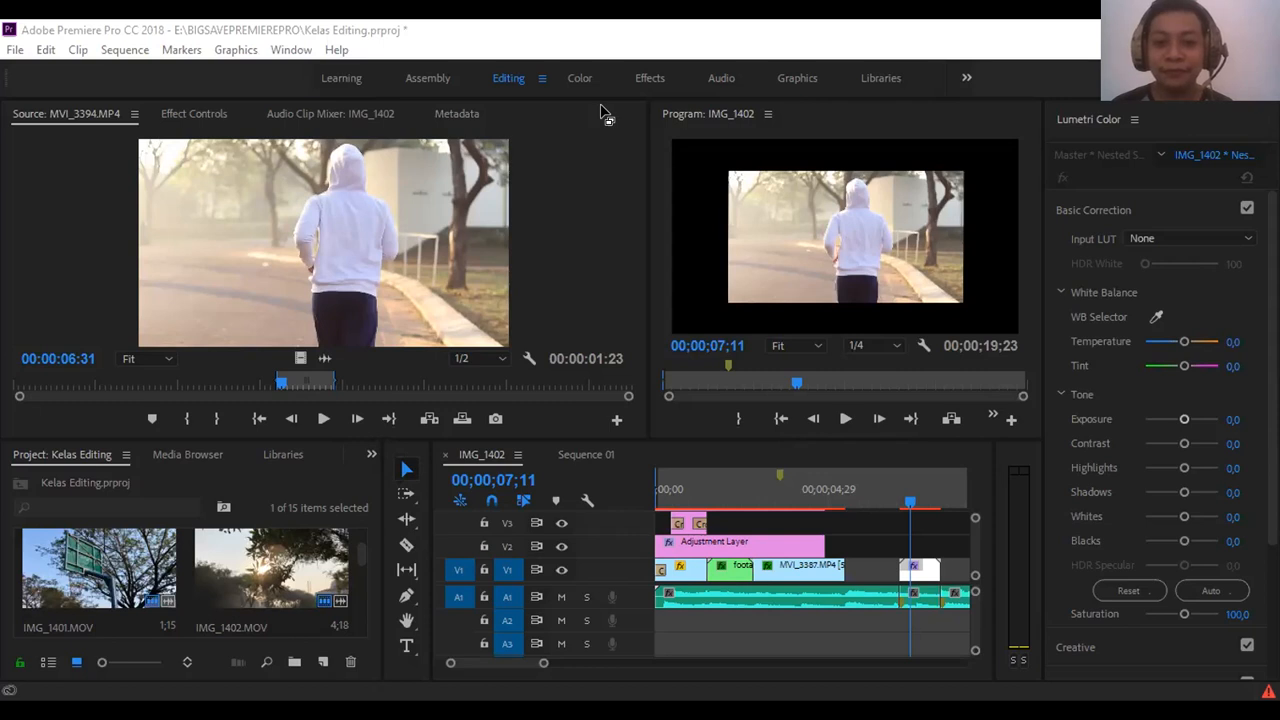
double_click(275, 570)
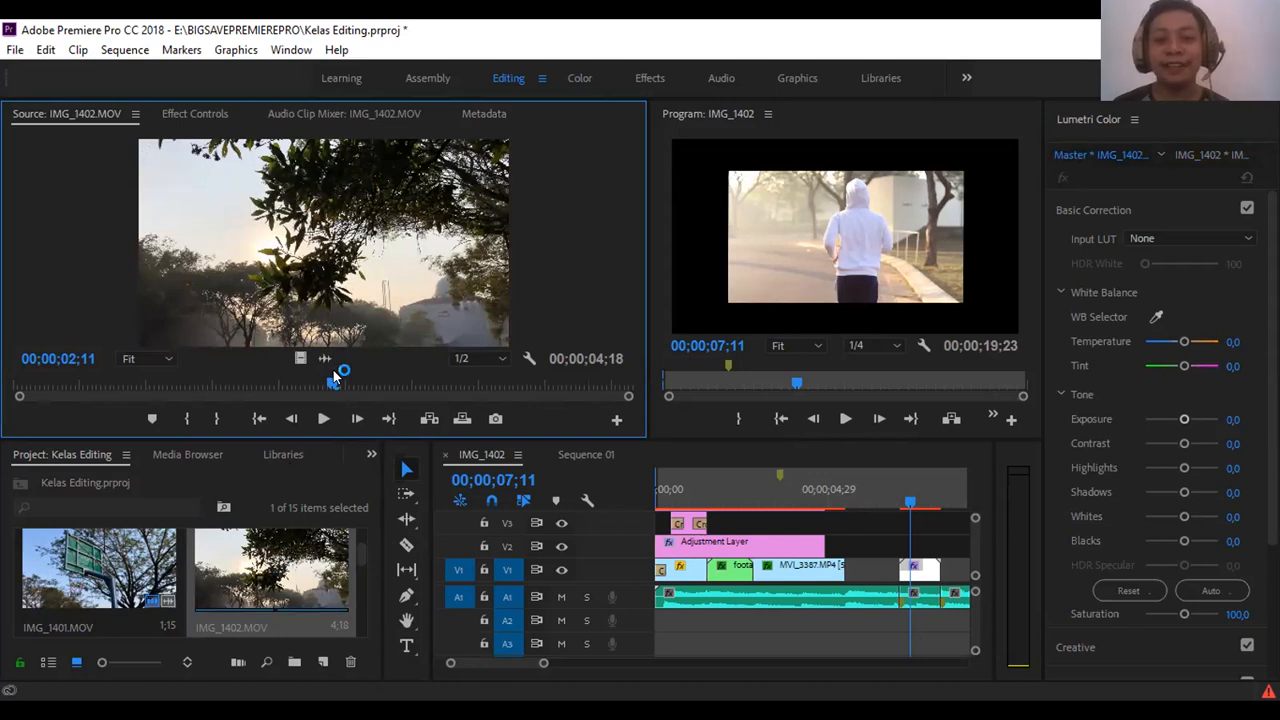
drag(333, 382, 432, 387)
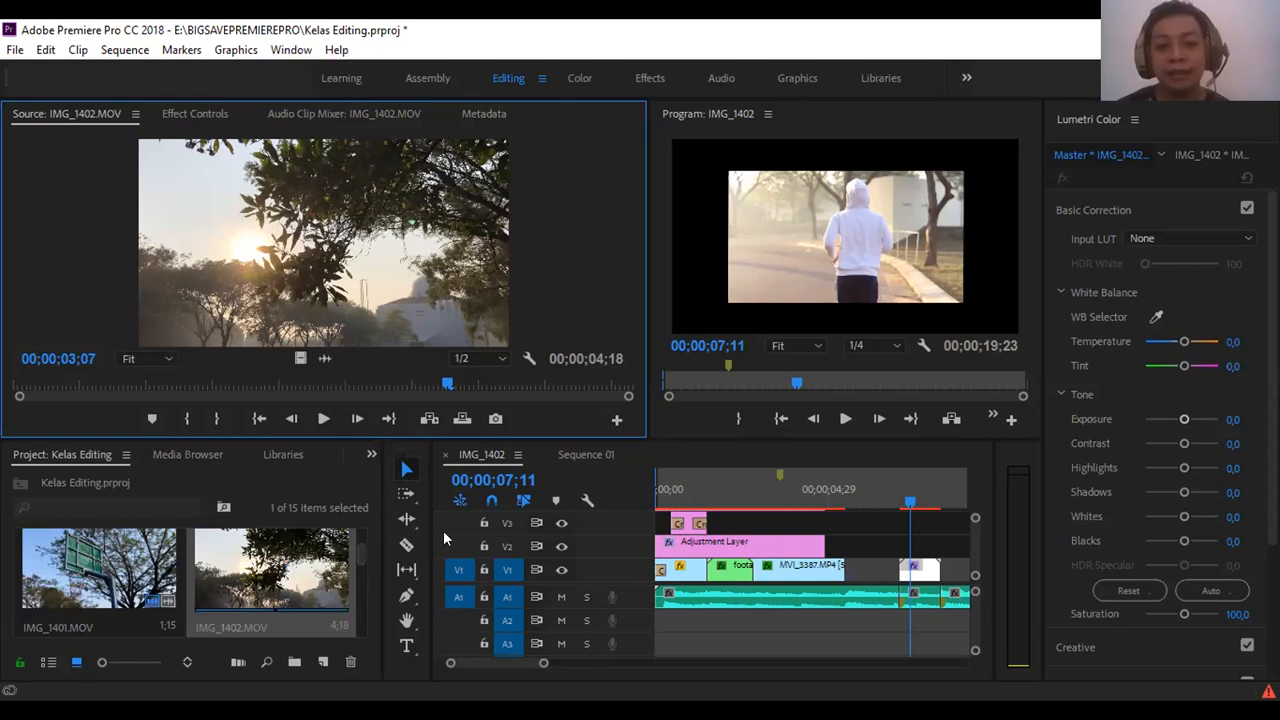
With the playhead at 00;00;00;14, set the opening IMG_1402.MOV clip's Exposure to 1,5 and Shadows to 31,6 in Lumetri Color.
click(665, 490)
click(661, 498)
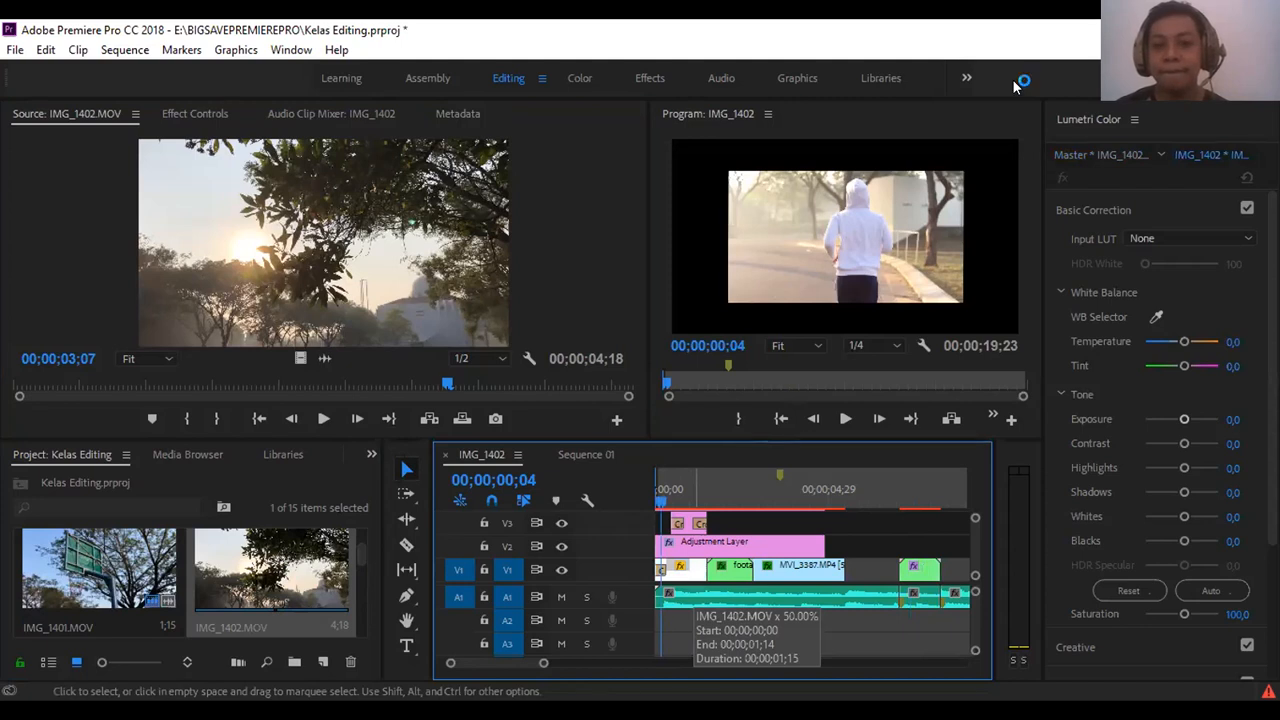
drag(672, 501, 672, 501)
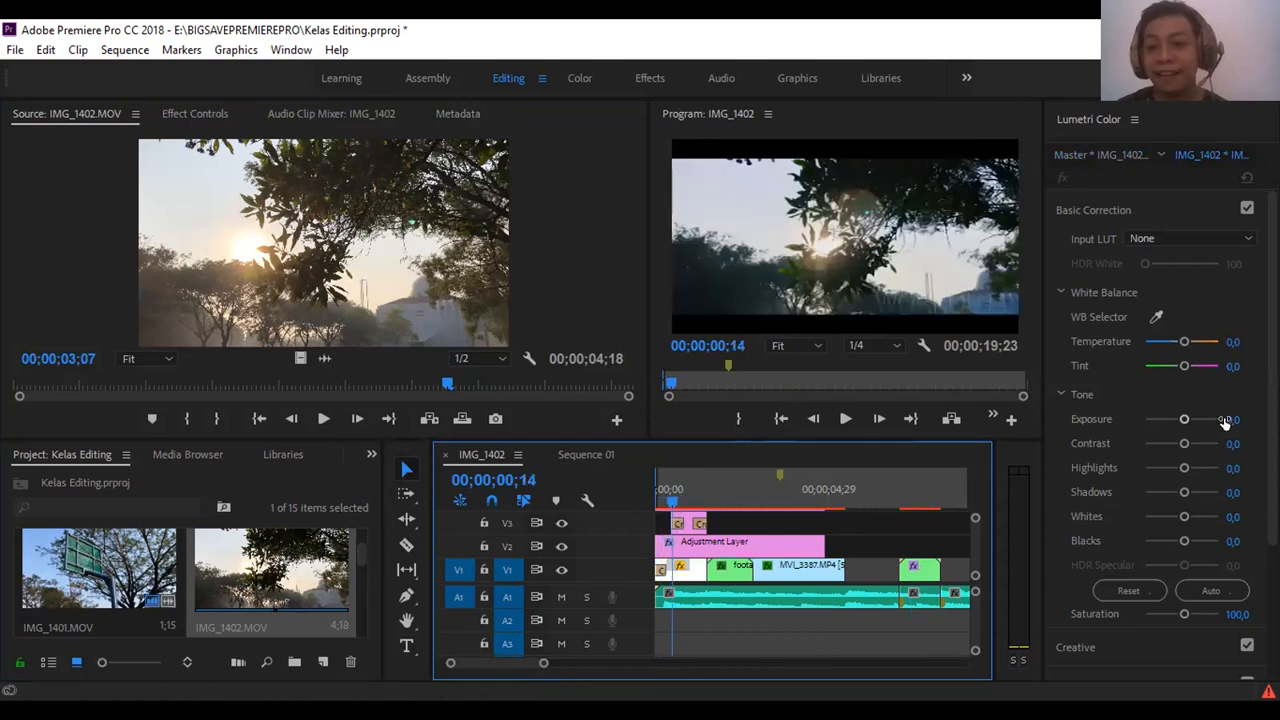
click(1186, 418)
drag(1186, 420, 1190, 421)
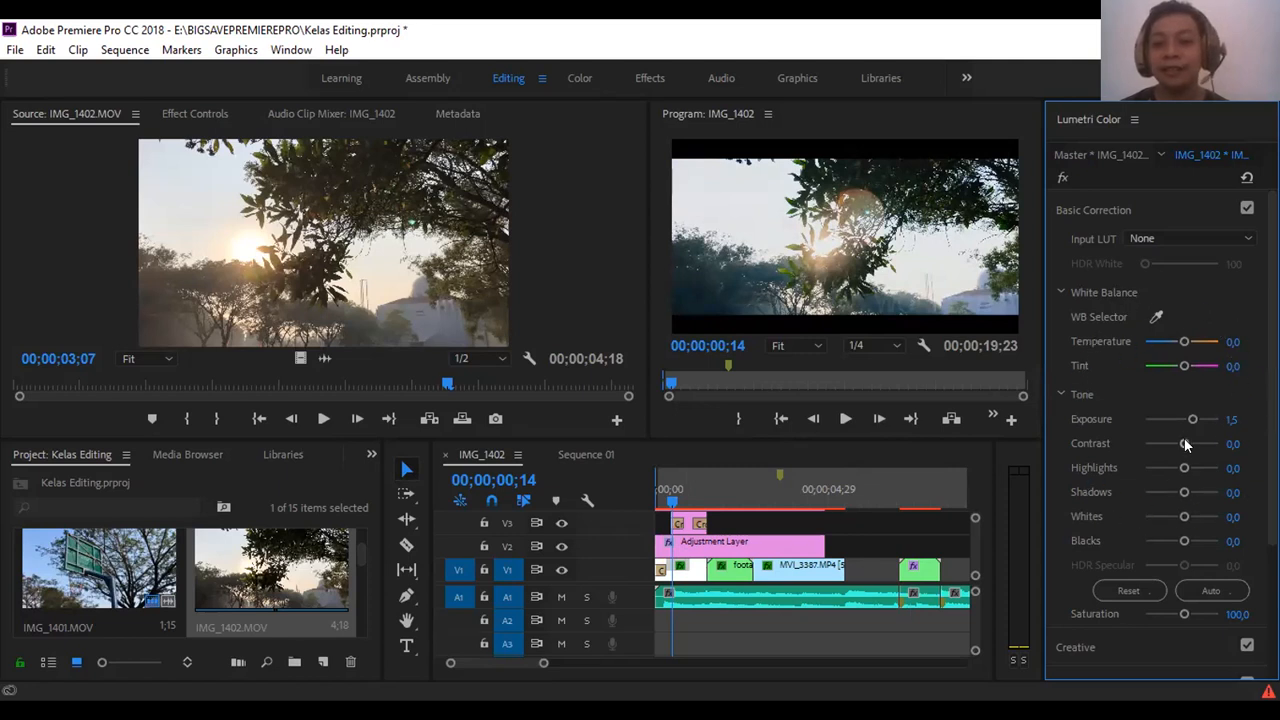
drag(1181, 492, 1195, 497)
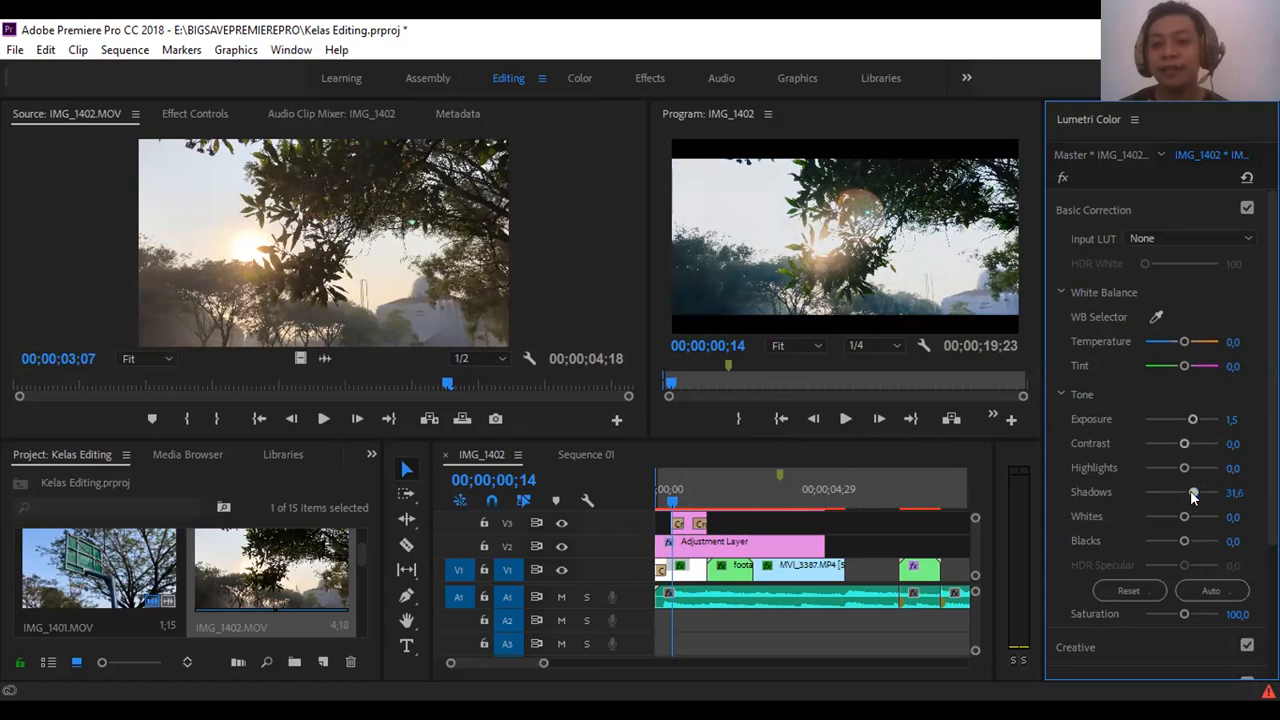
click(560, 569)
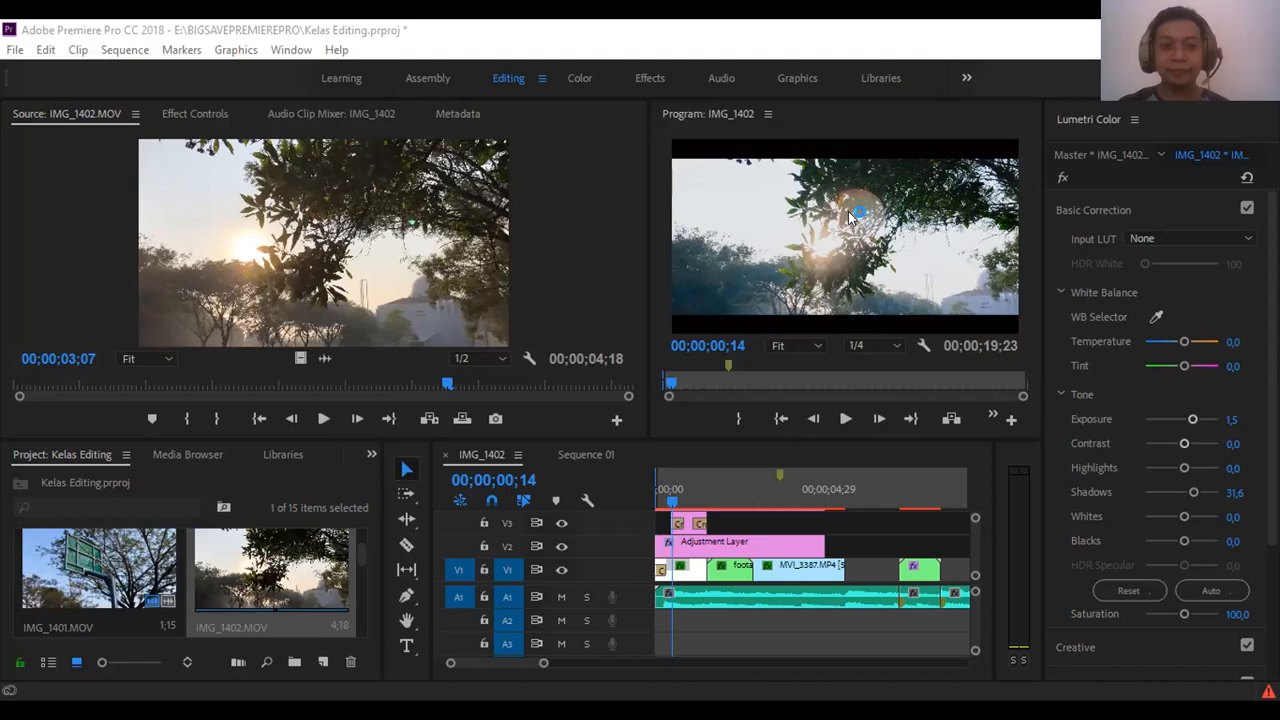
click(842, 288)
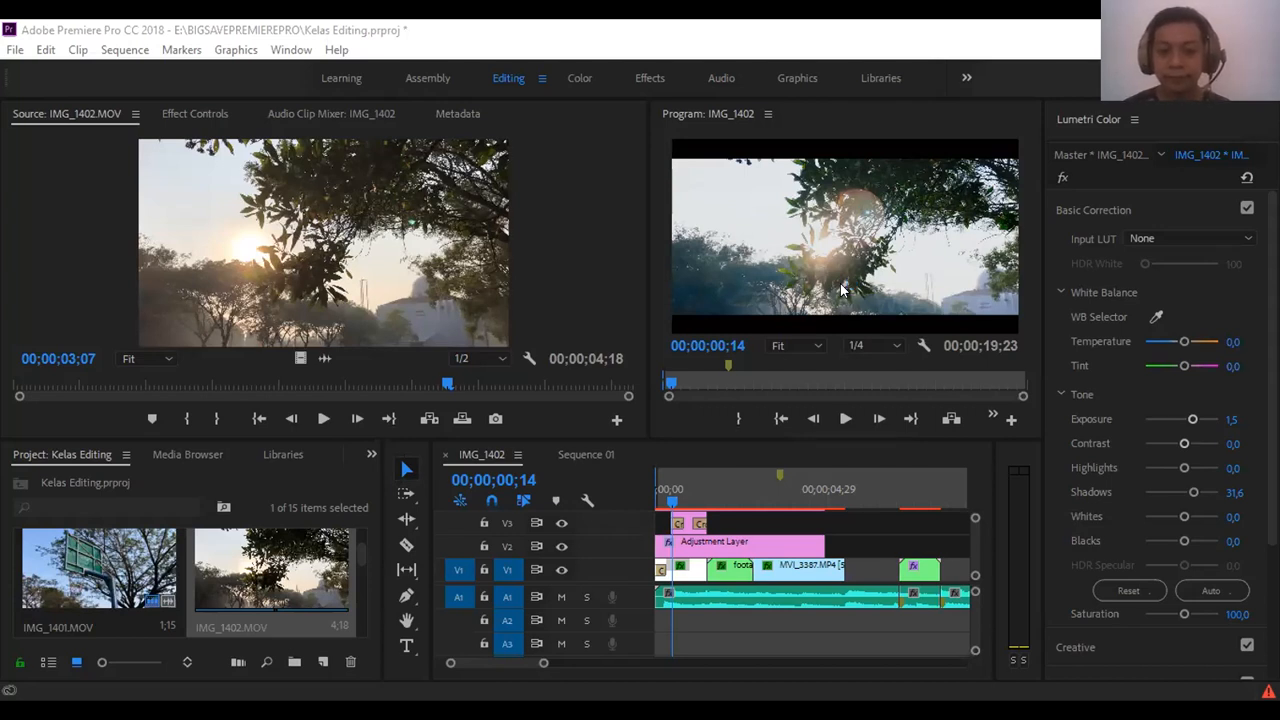
click(842, 288)
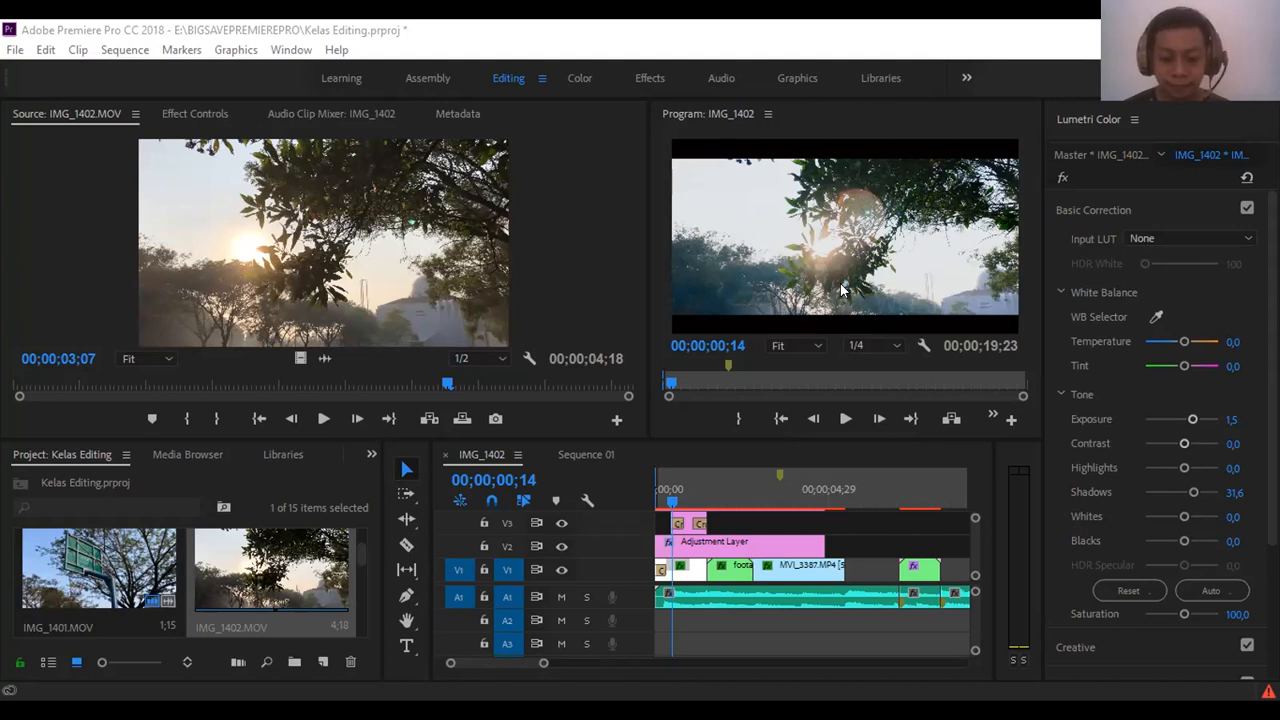
click(842, 288)
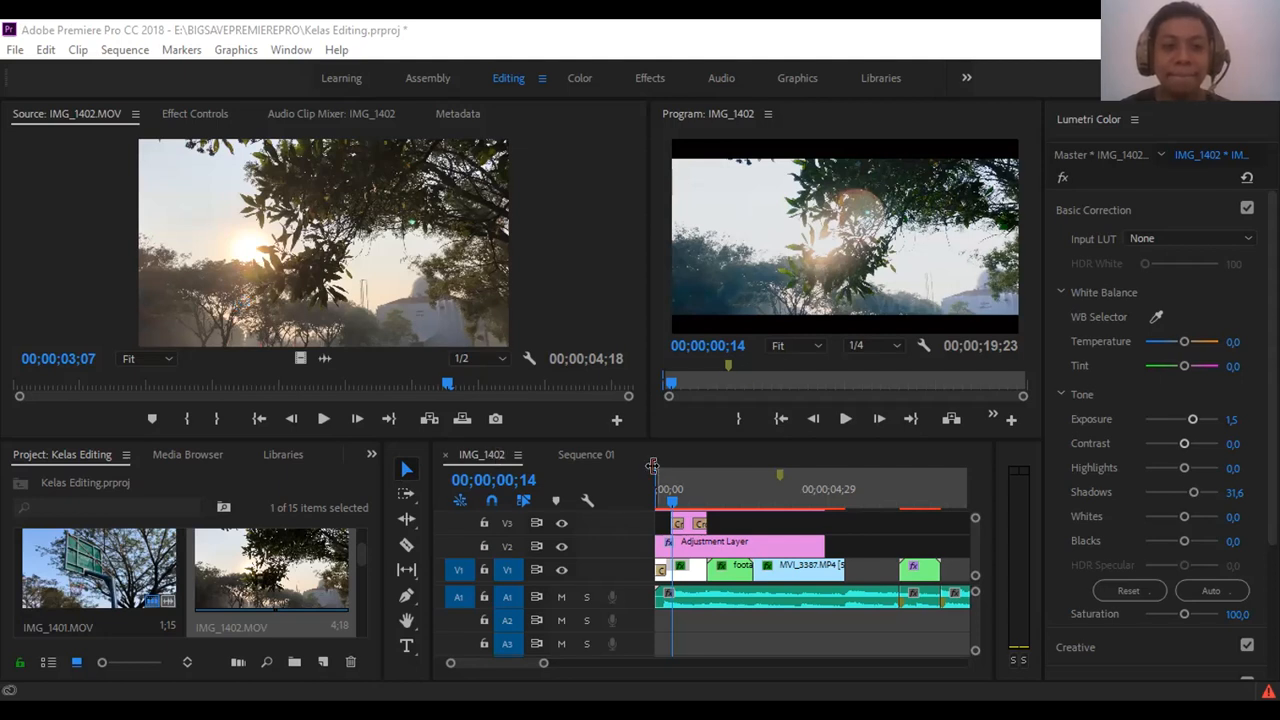
Scrub through the basketball hoop clip in the timeline, stopping the playhead at 00;00;02;12.
click(725, 481)
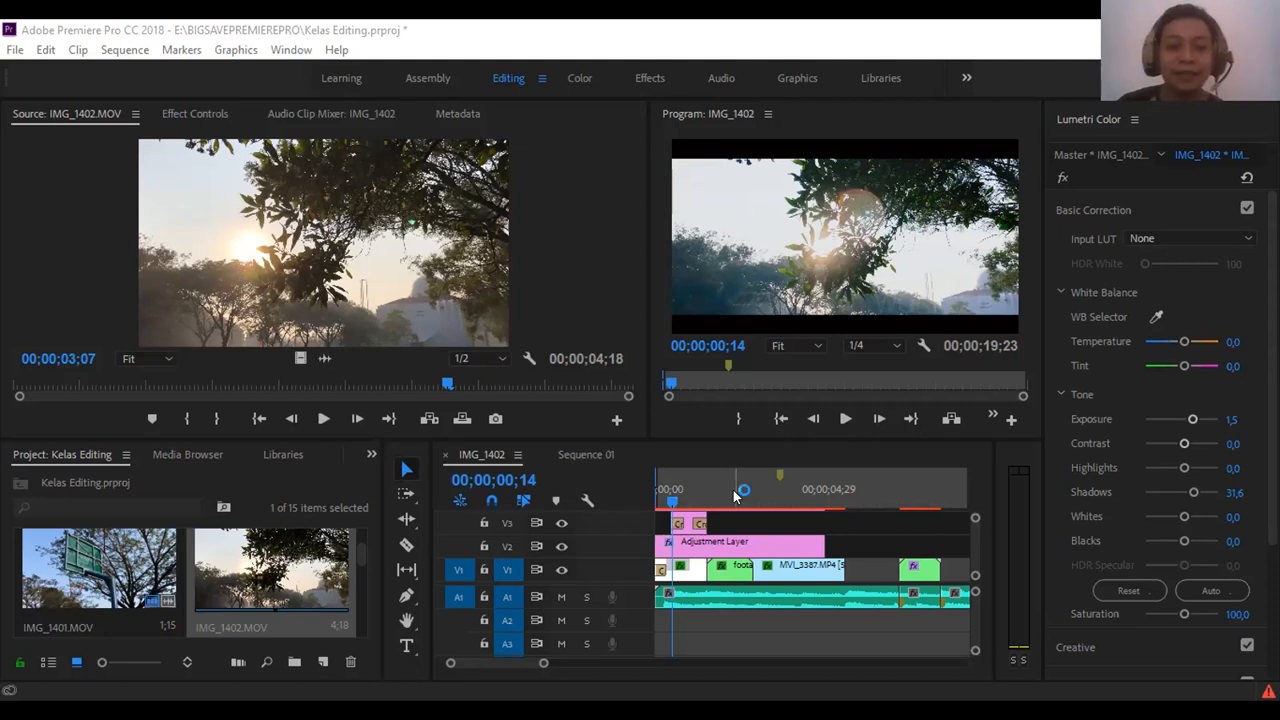
drag(697, 497, 722, 502)
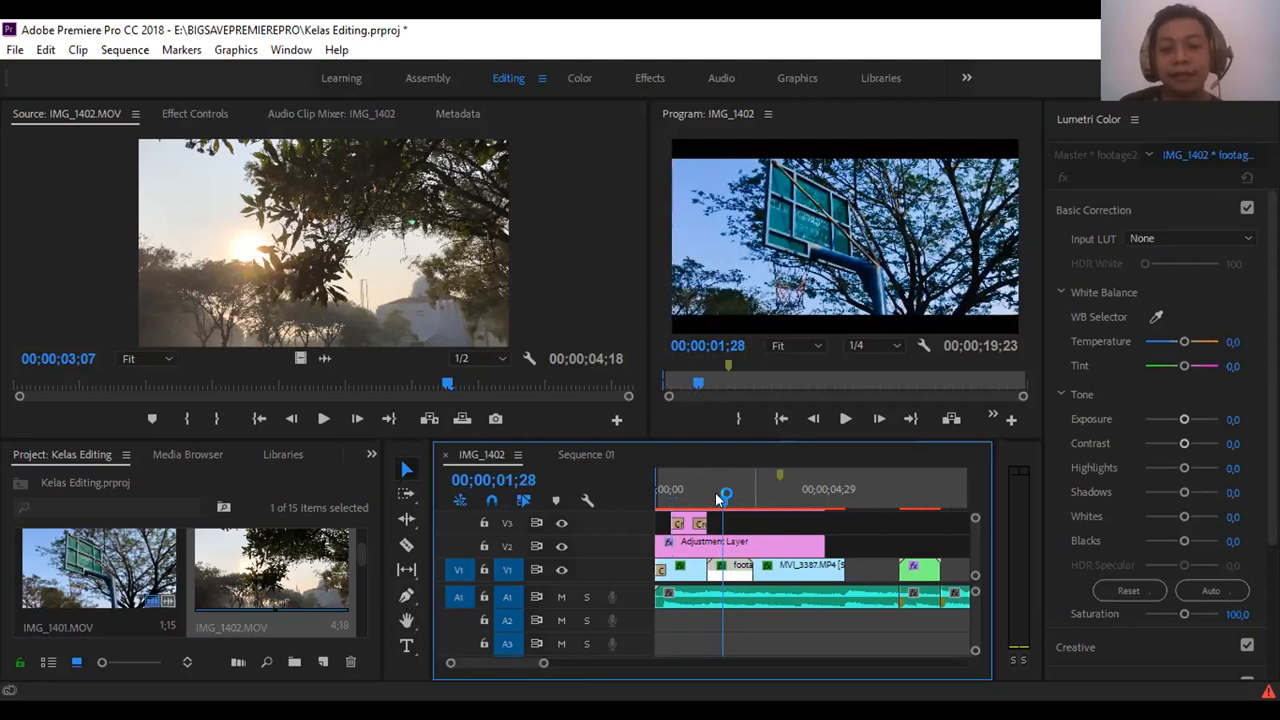
key(space)
drag(709, 496, 738, 506)
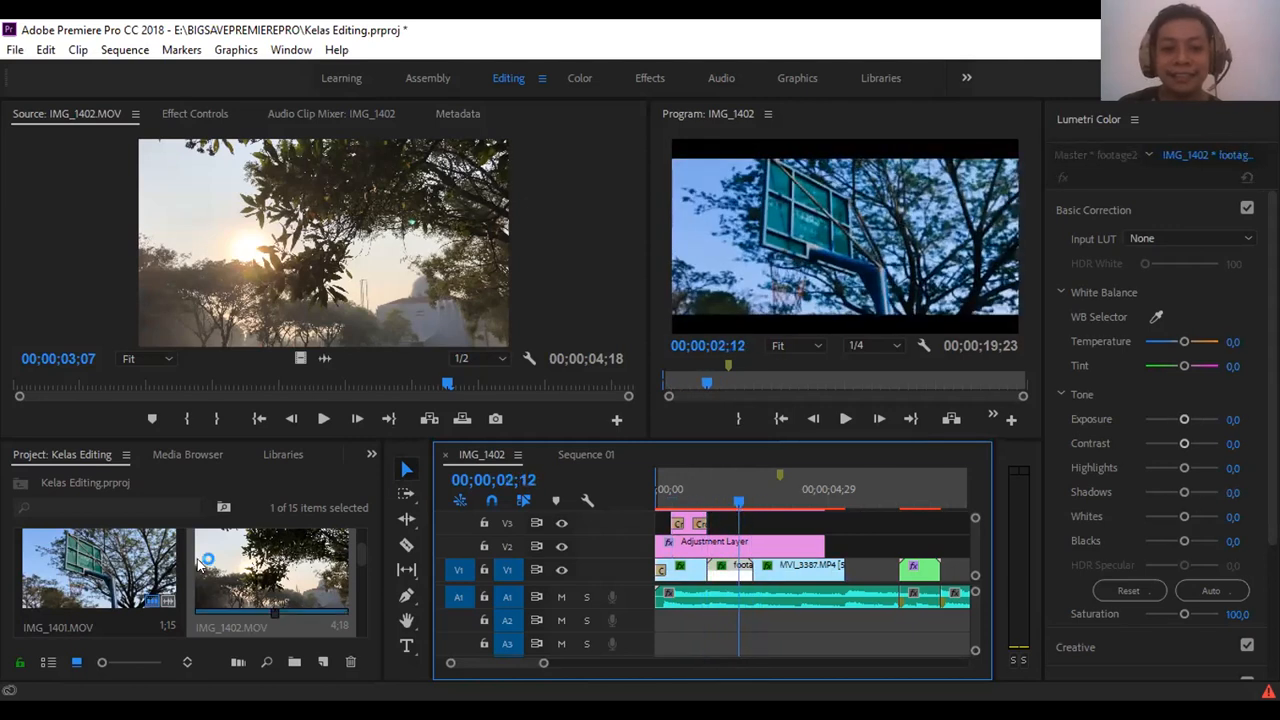
Browse the project's clips for more footage and check MVI_3387.MP4 in the source monitor at about 00;00;04;44.
scroll(288, 593, down, 3)
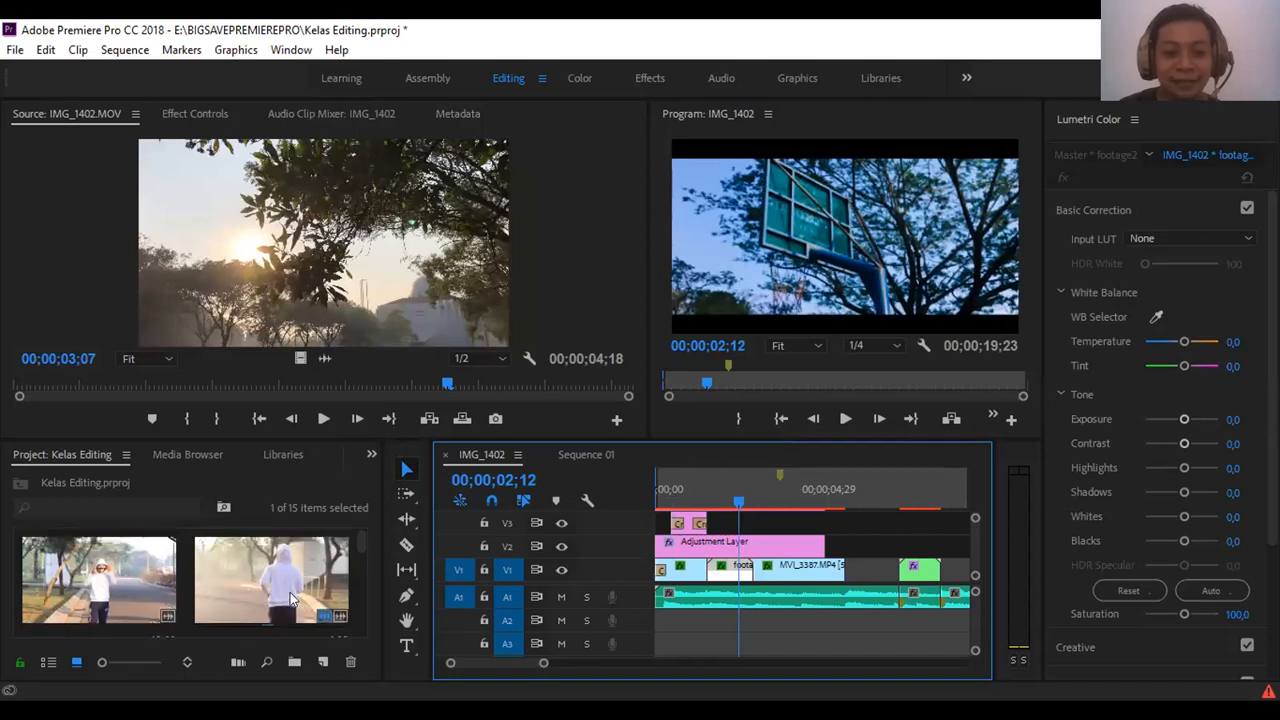
scroll(290, 595, down, 3)
scroll(290, 592, up, 1)
scroll(285, 580, down, 1)
scroll(282, 565, up, 1)
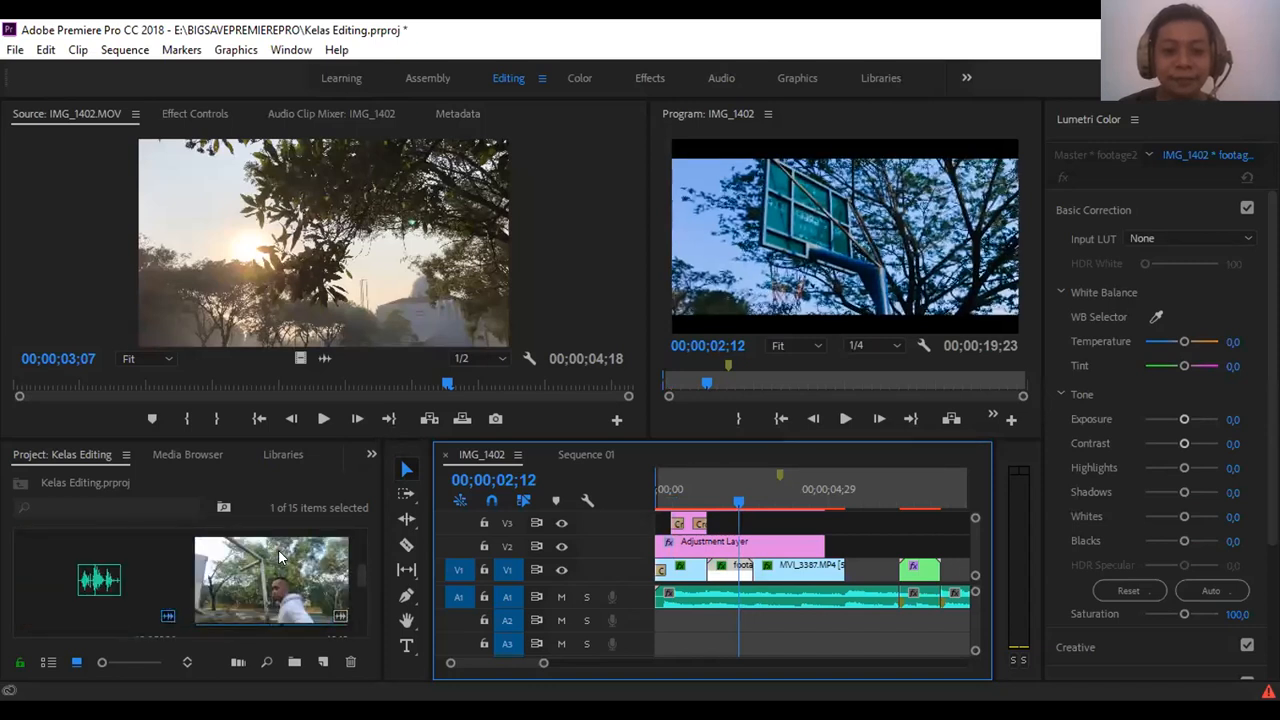
scroll(280, 560, down, 1)
click(285, 583)
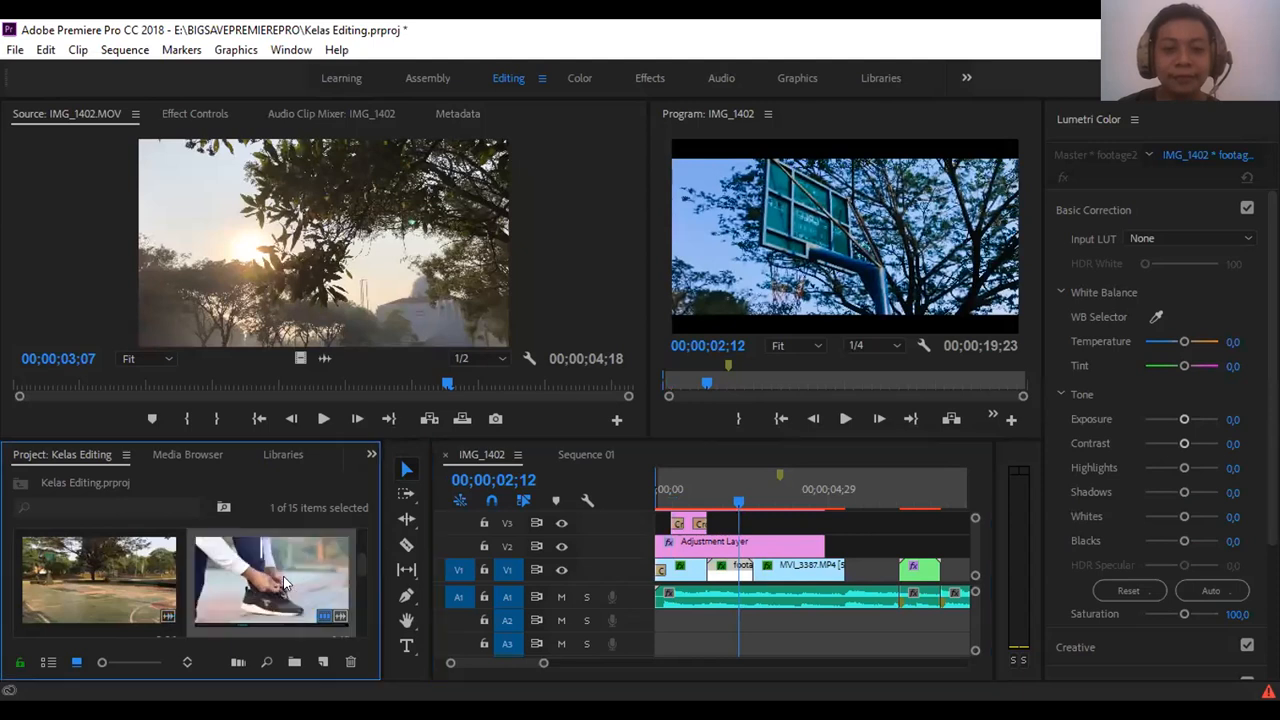
double_click(285, 583)
mouse_move(106, 386)
mouse_down()
mouse_move(18, 402)
mouse_move(107, 399)
mouse_up()
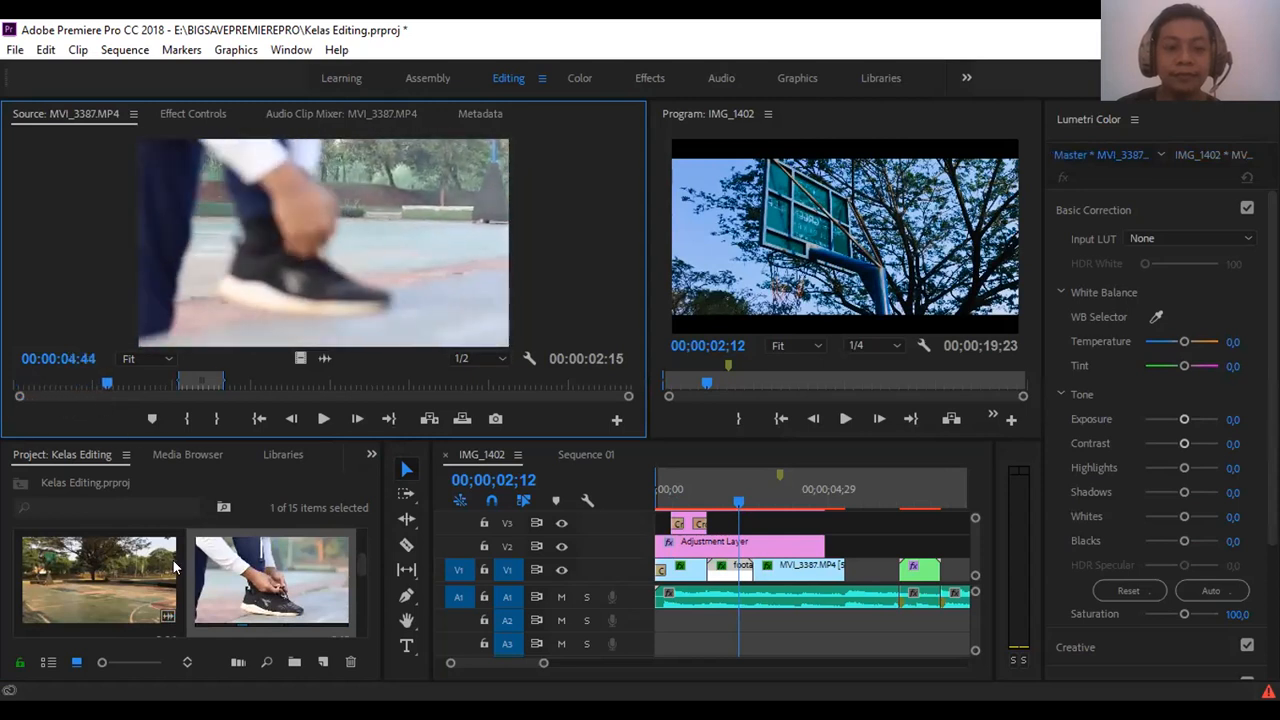
scroll(210, 565, down, 4)
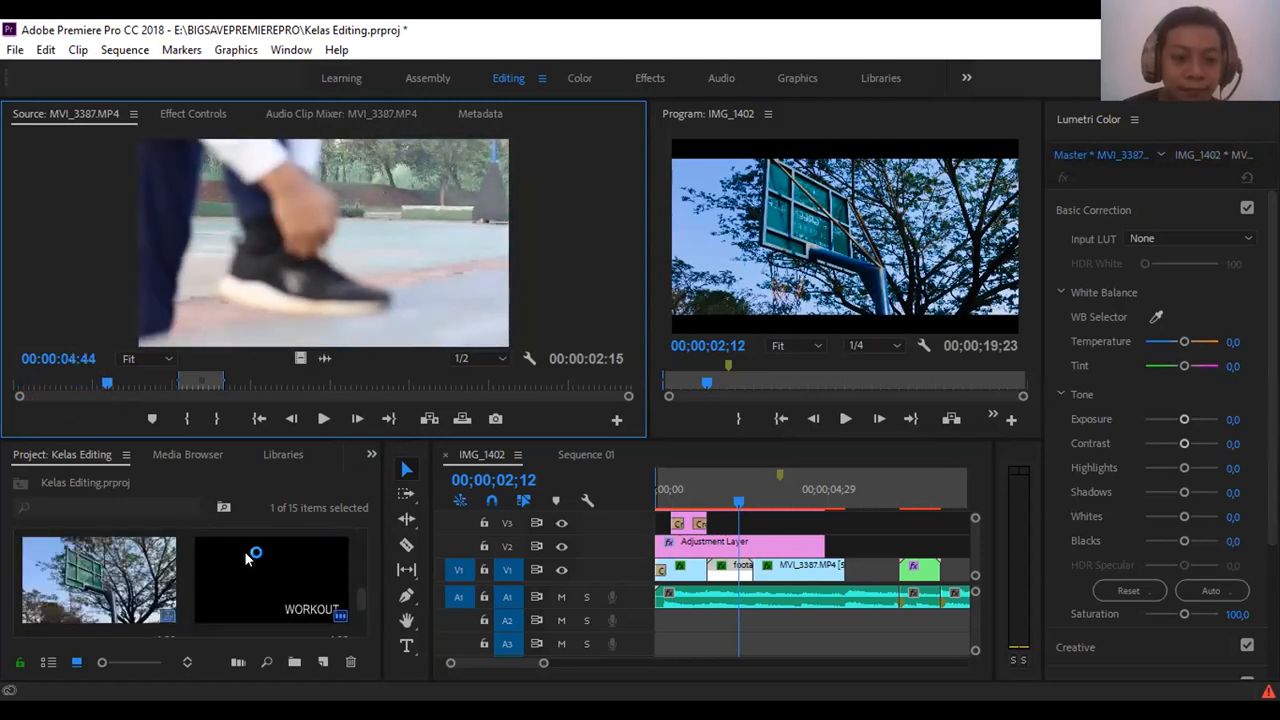
scroll(304, 598, up, 2)
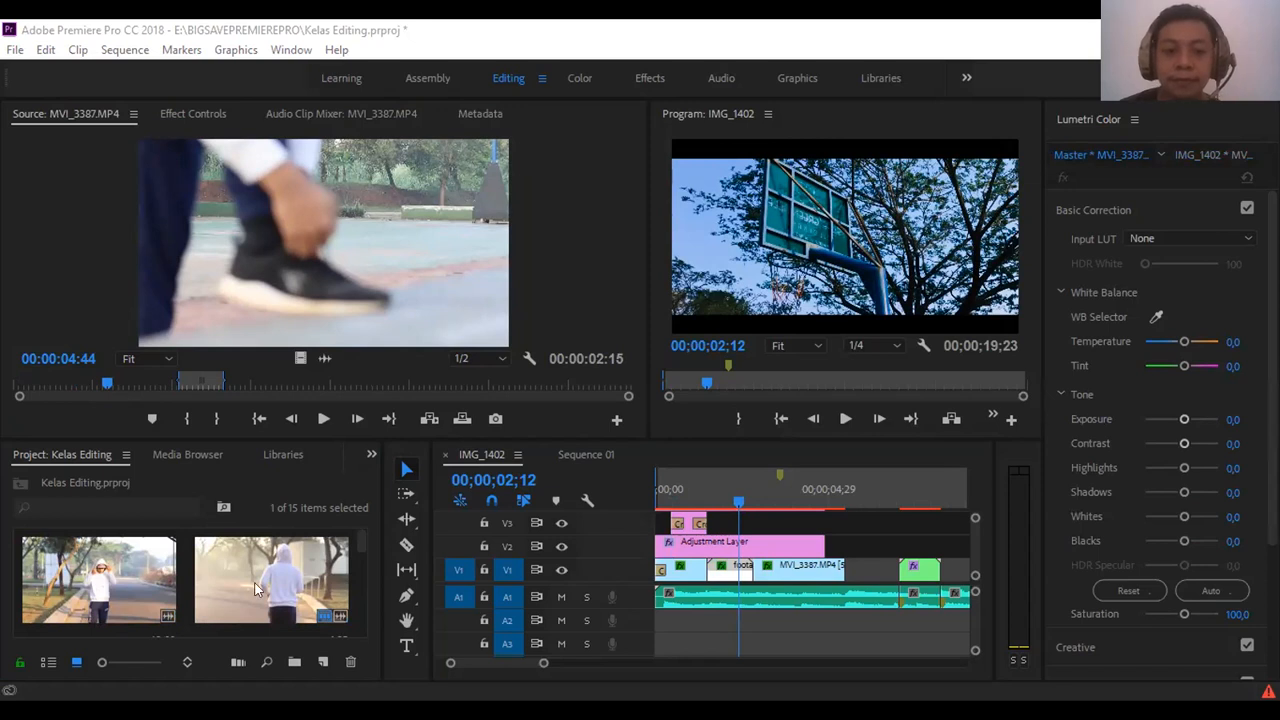
Import MVI_3401.MP4 and mark in and out points around the man looking up, ending at 00;00;06;03.
click(336, 586)
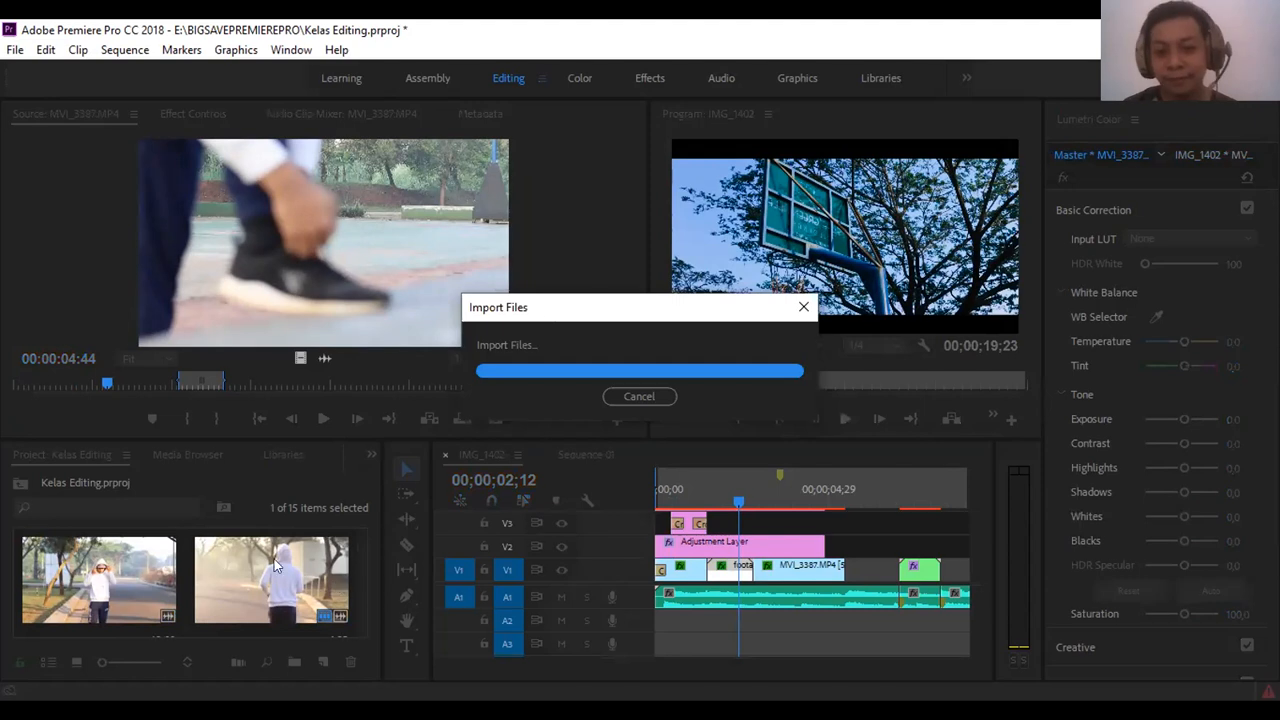
click(299, 386)
mouse_move(299, 386)
mouse_down()
mouse_move(355, 386)
mouse_move(280, 390)
mouse_move(385, 381)
mouse_move(300, 387)
mouse_move(322, 386)
mouse_up()
click(198, 418)
key(i)
click(228, 418)
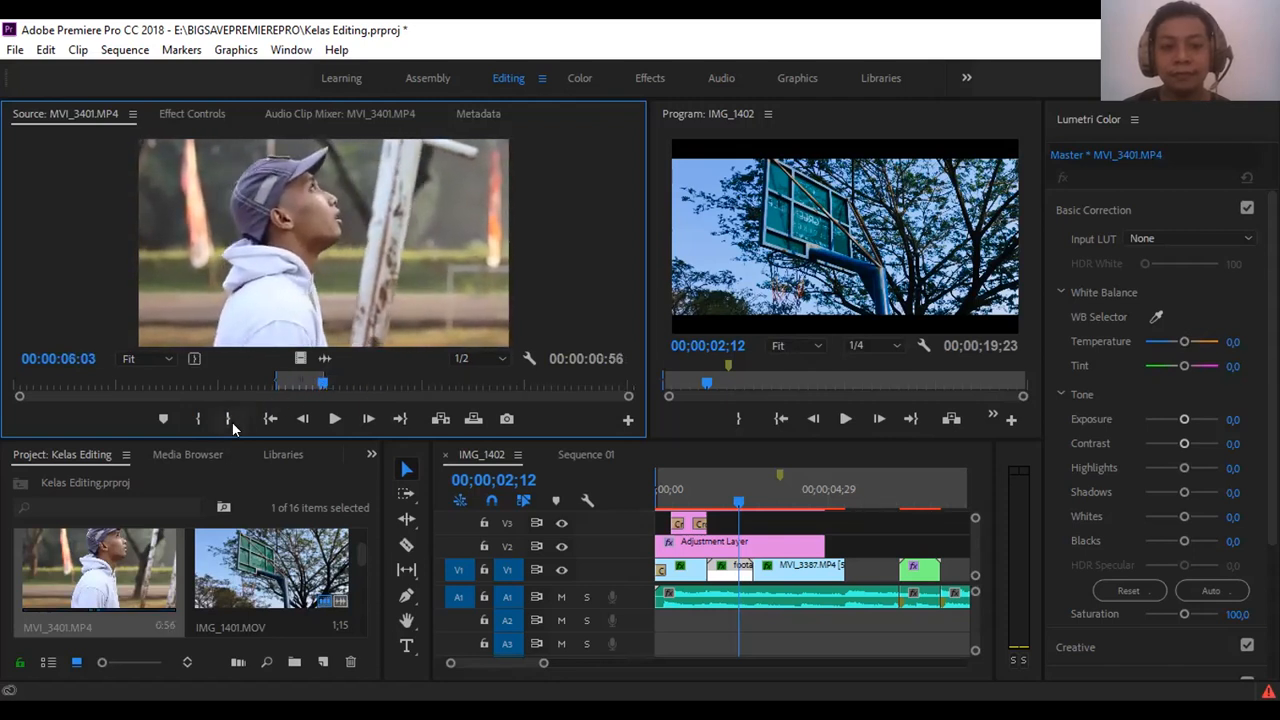
Place the marked MVI_3401.MP4 range on V2 at 00;00;05;14, after the shoe-tying clip, and set it to frame size.
drag(958, 604, 849, 552)
click(839, 500)
drag(839, 500, 834, 500)
click(852, 552)
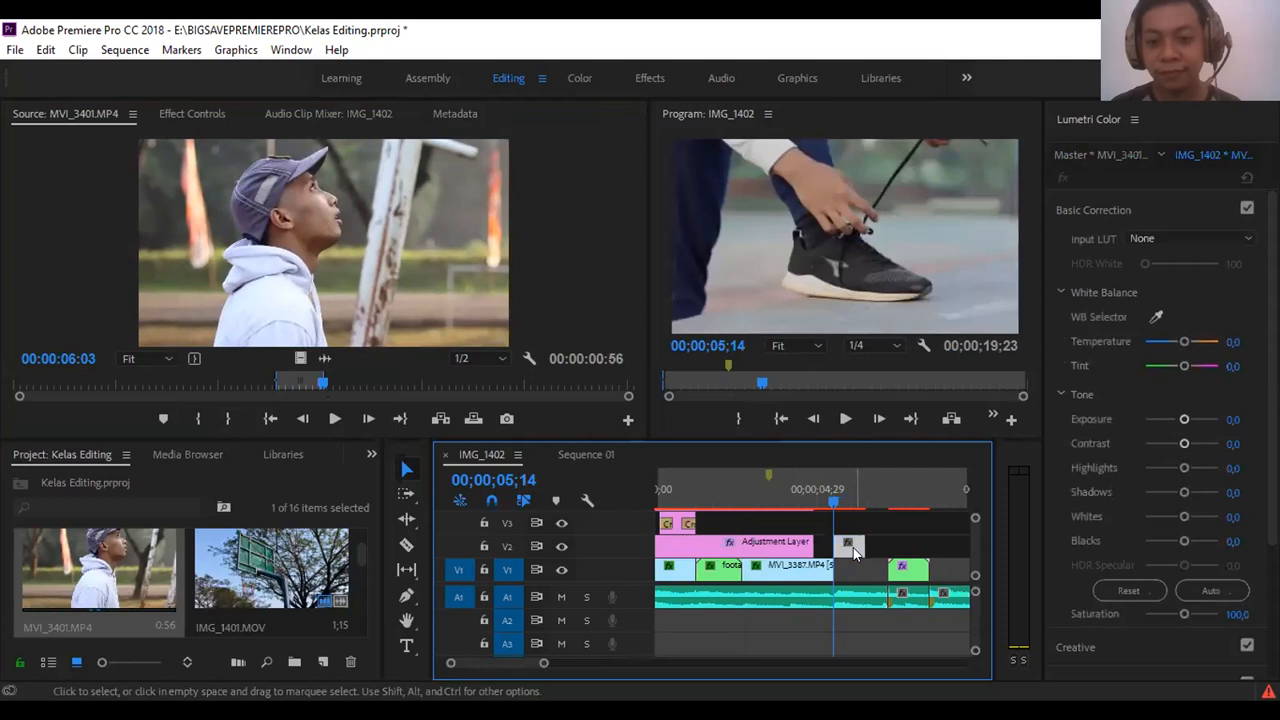
right_click(853, 553)
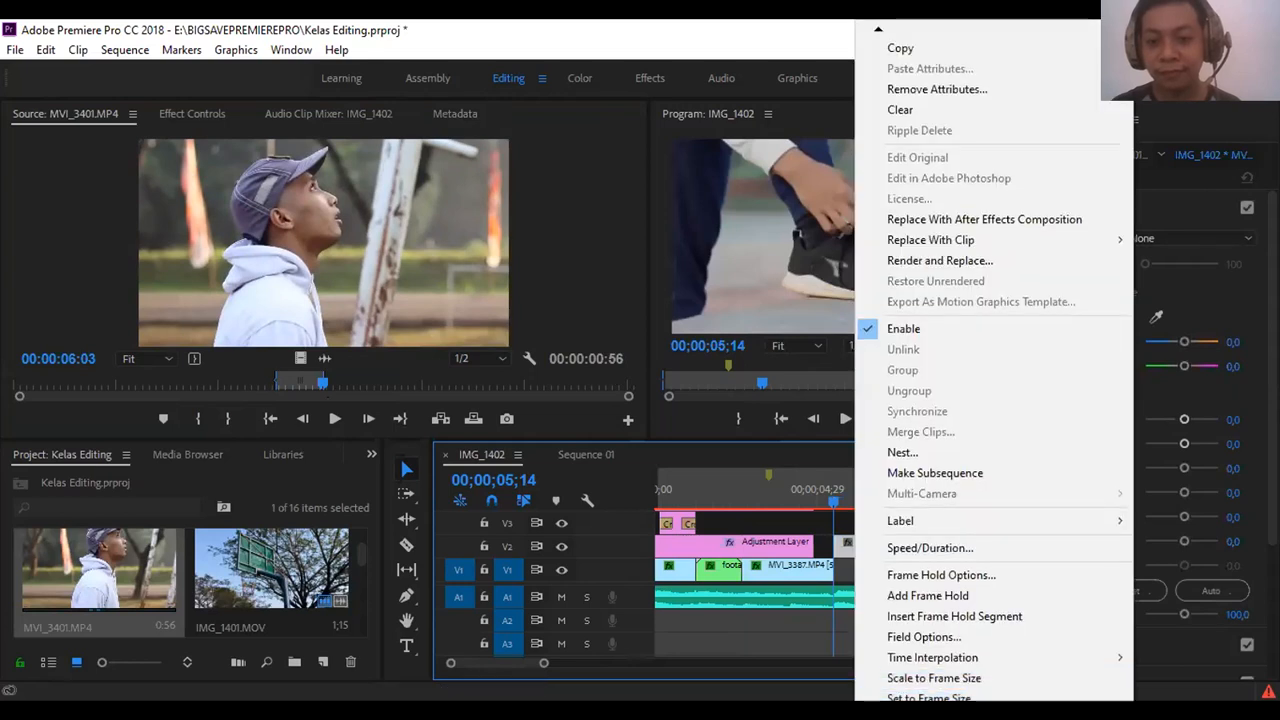
Move the nested runner clip on V1 to start at 00;00;06;07, beneath the end of the MVI_3401.MP4 clip.
click(831, 511)
drag(833, 505, 859, 500)
click(899, 573)
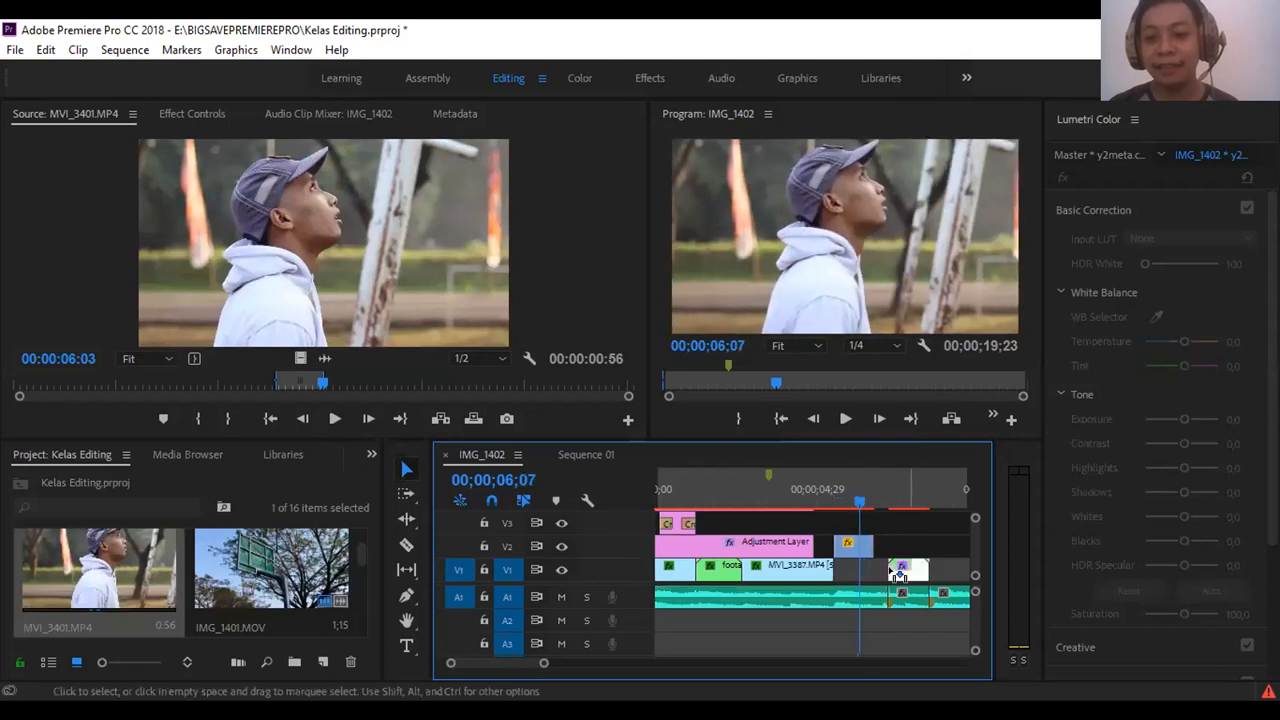
Start a free-draw bezier opacity mask on the MVI_3401.MP4 clip, move to 00;00;05;29 and fit the frame in a widened Program monitor.
click(182, 114)
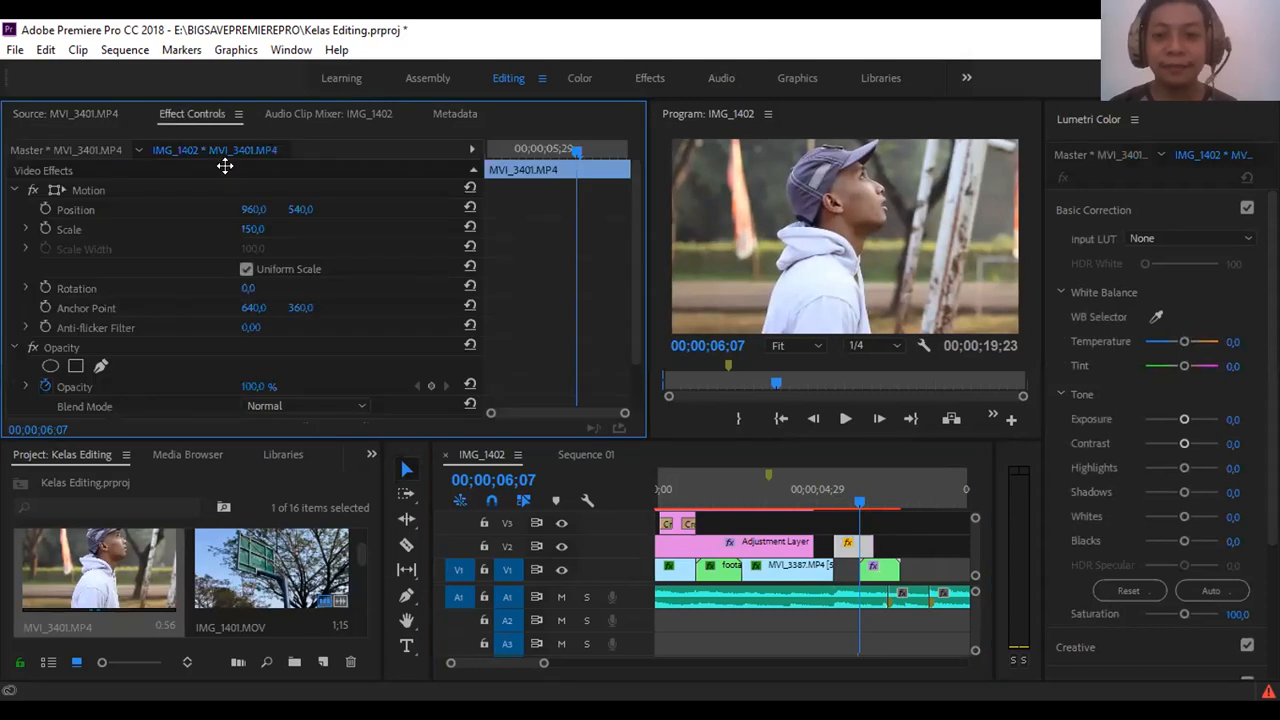
scroll(517, 274, down, 2)
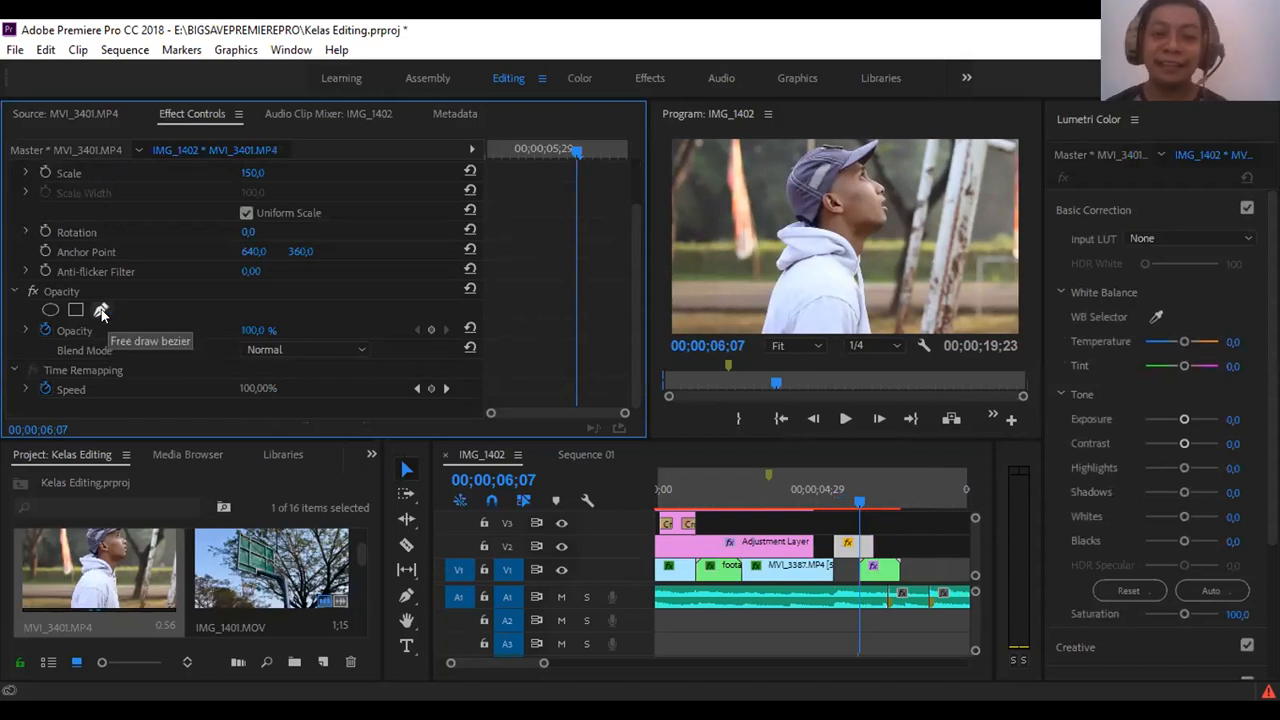
click(102, 312)
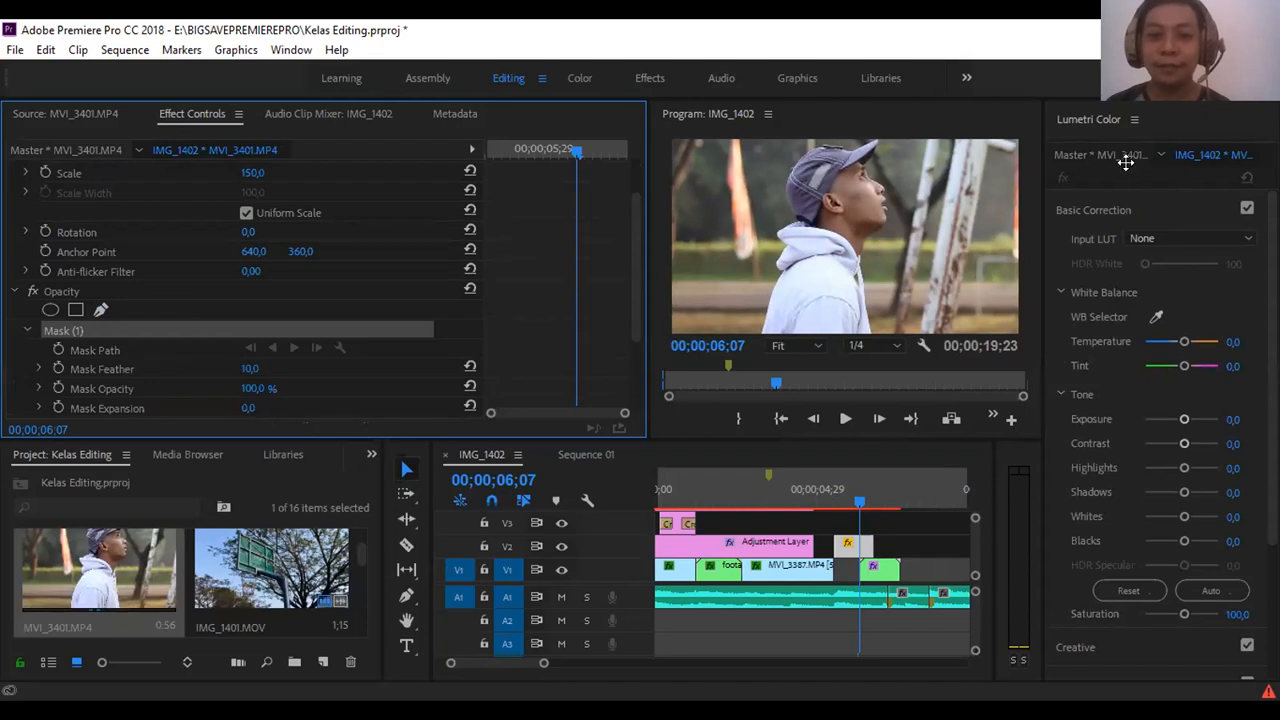
click(853, 503)
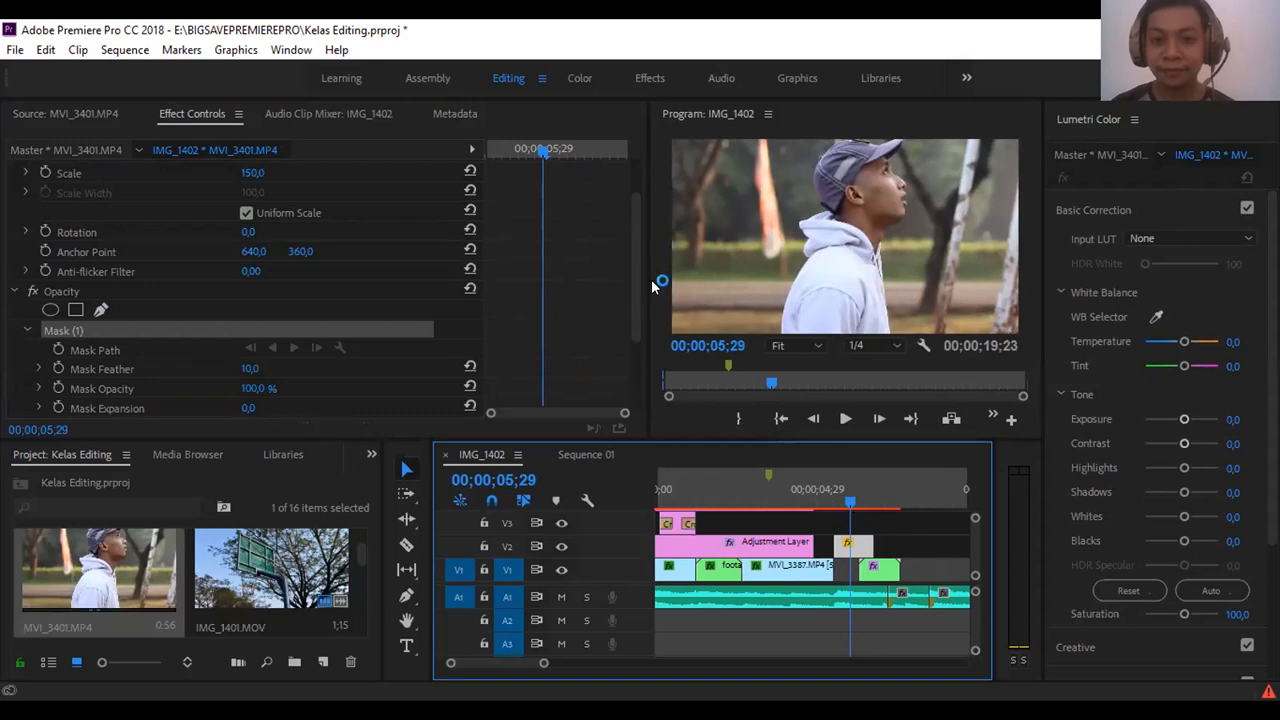
drag(647, 280, 475, 286)
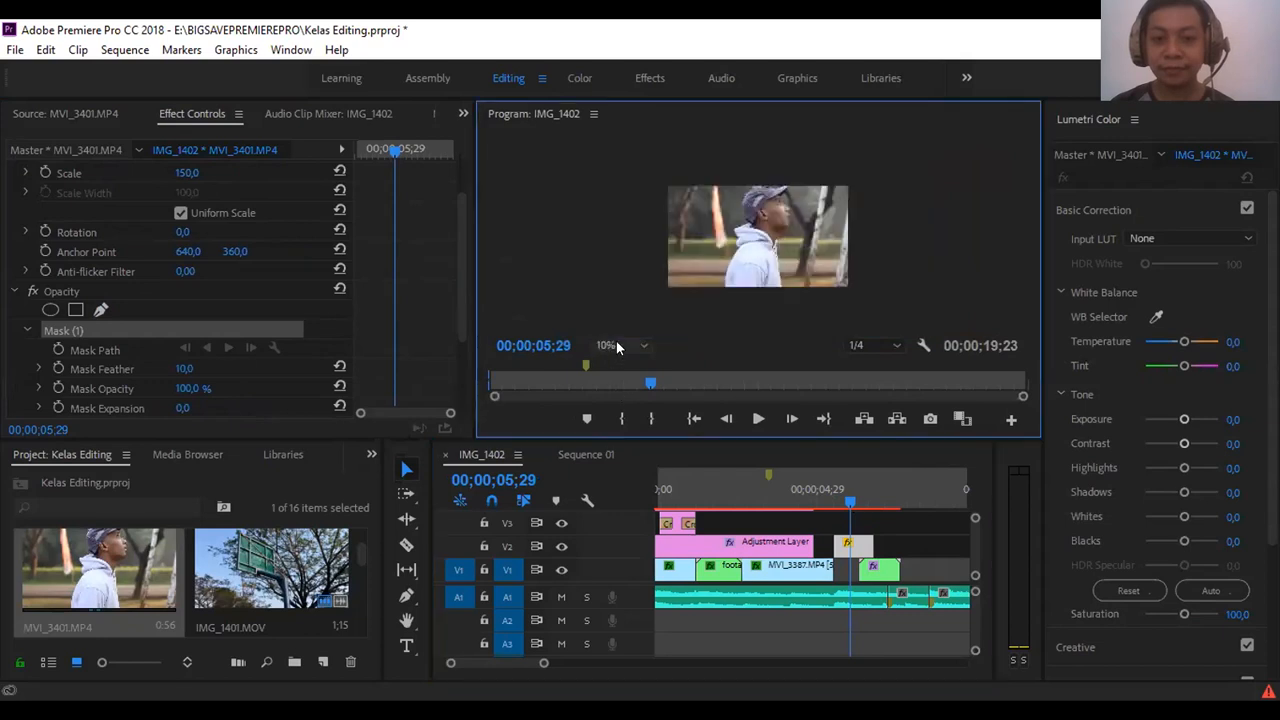
click(617, 345)
click(621, 429)
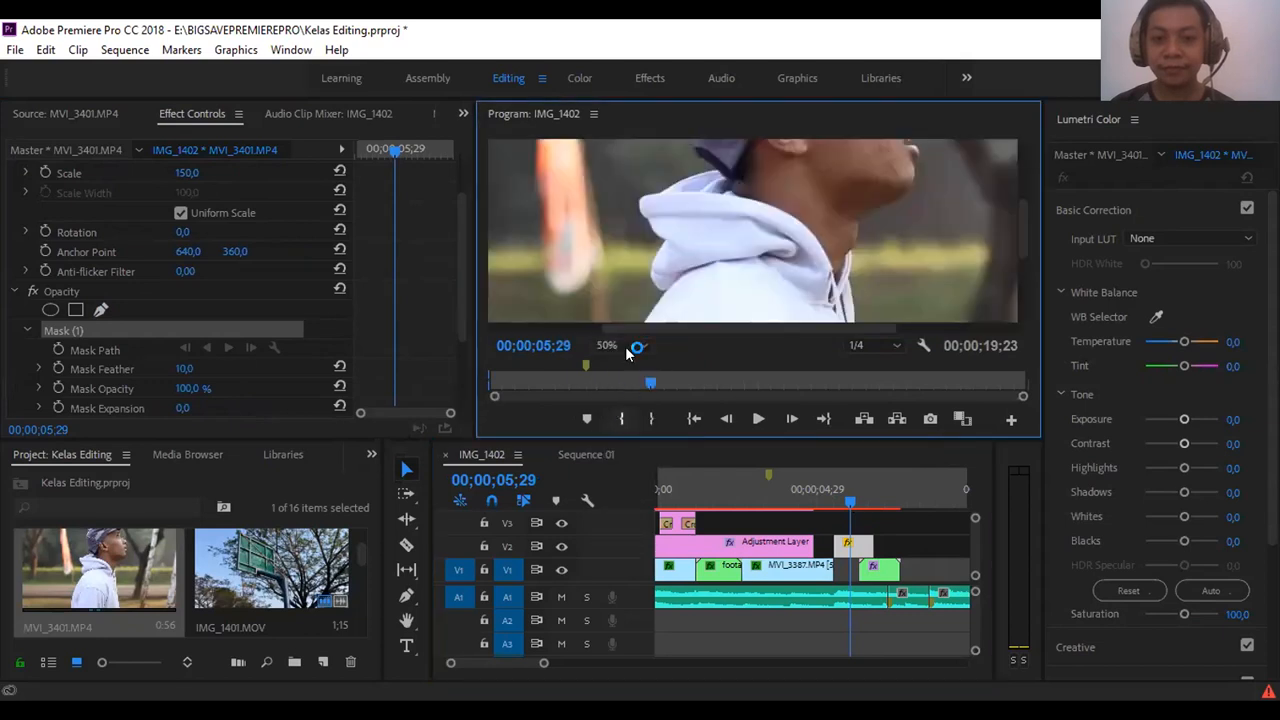
click(617, 345)
click(622, 359)
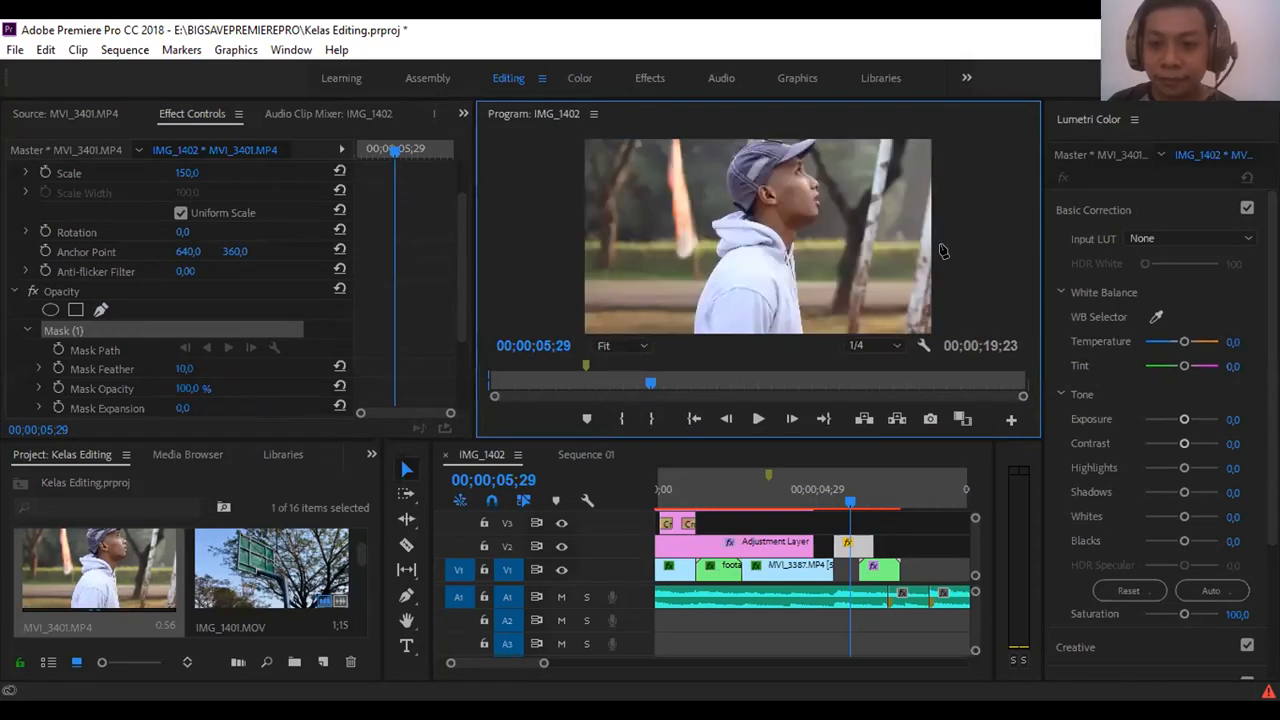
Draw a closed five-point mask just outside the frame's right edge, beside the white pole.
click(931, 331)
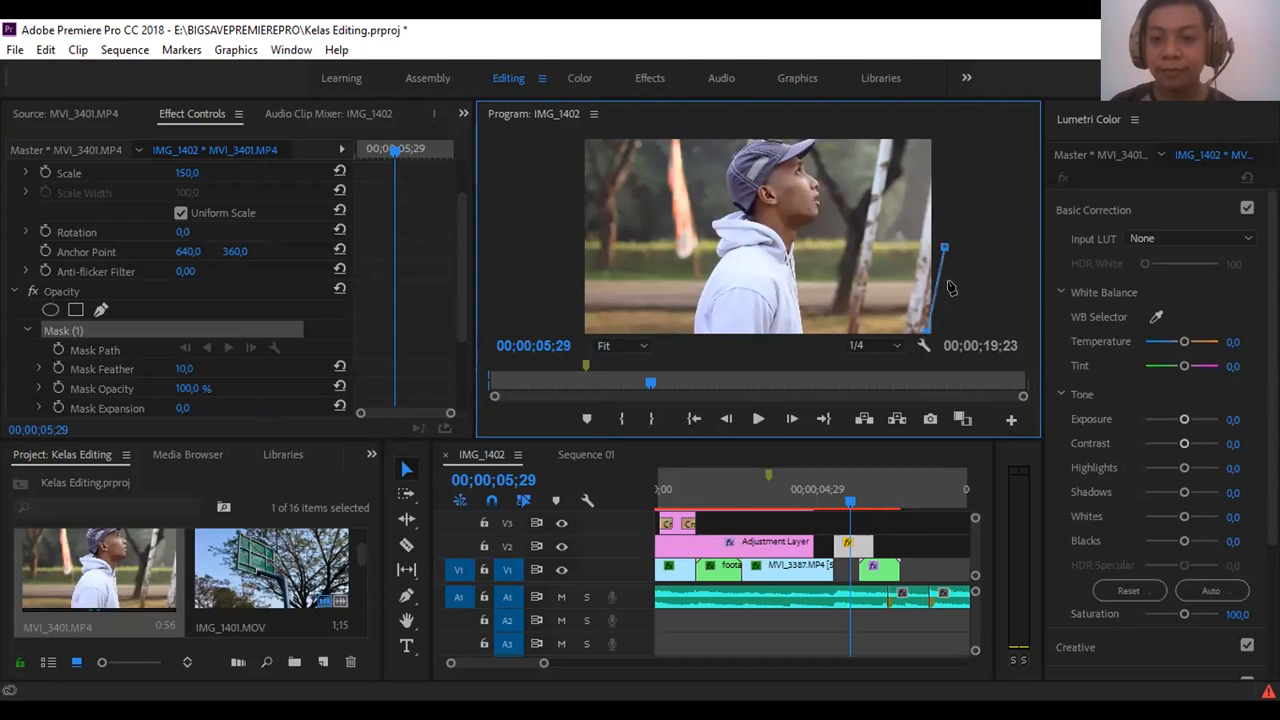
click(962, 330)
click(1014, 243)
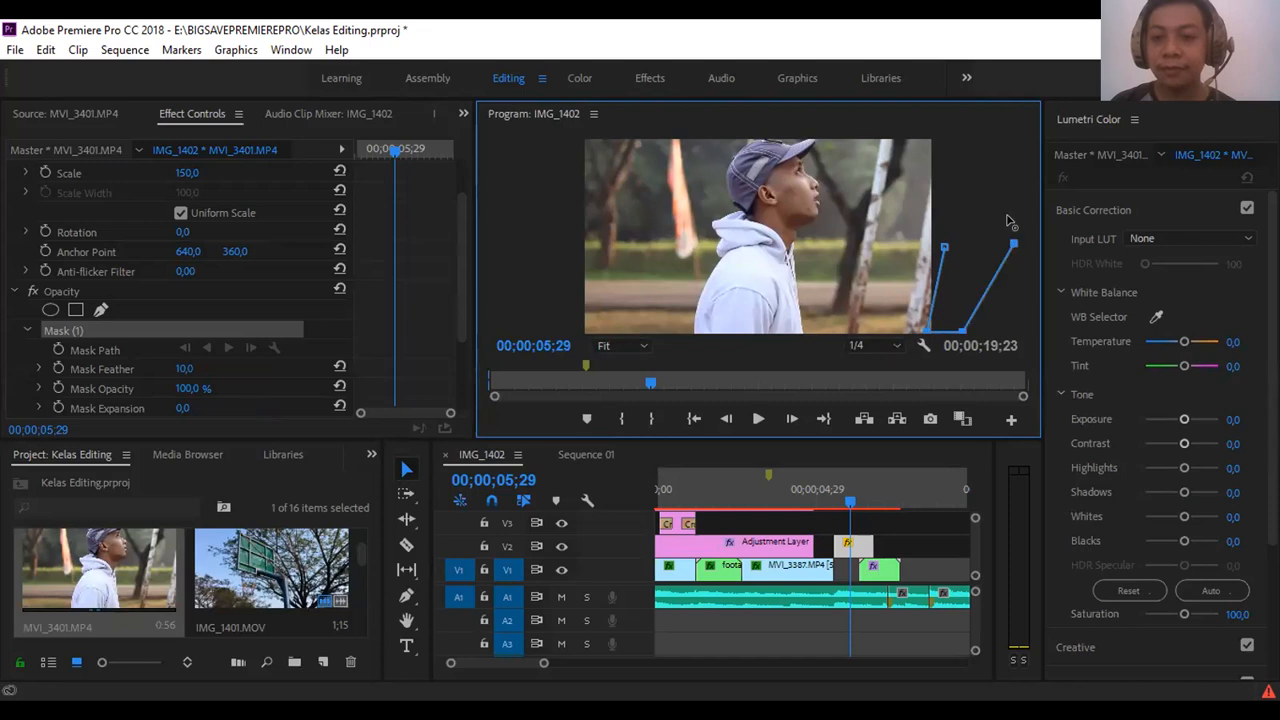
click(957, 145)
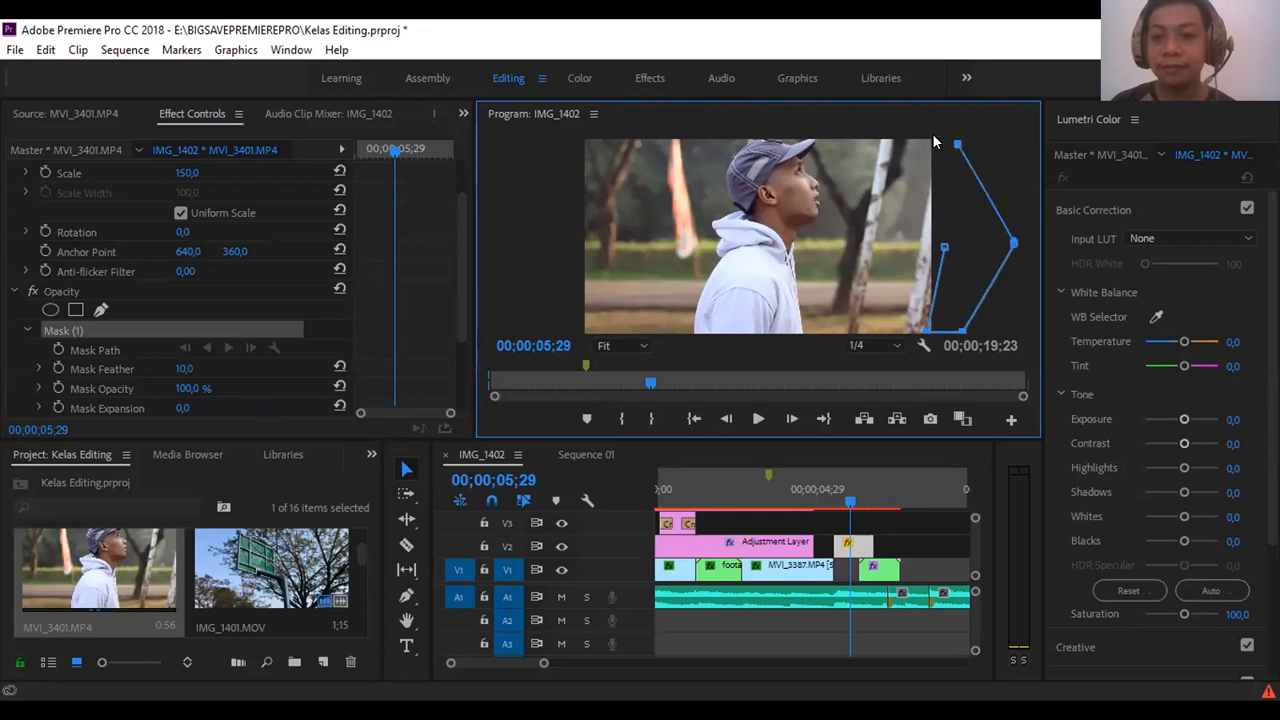
click(945, 248)
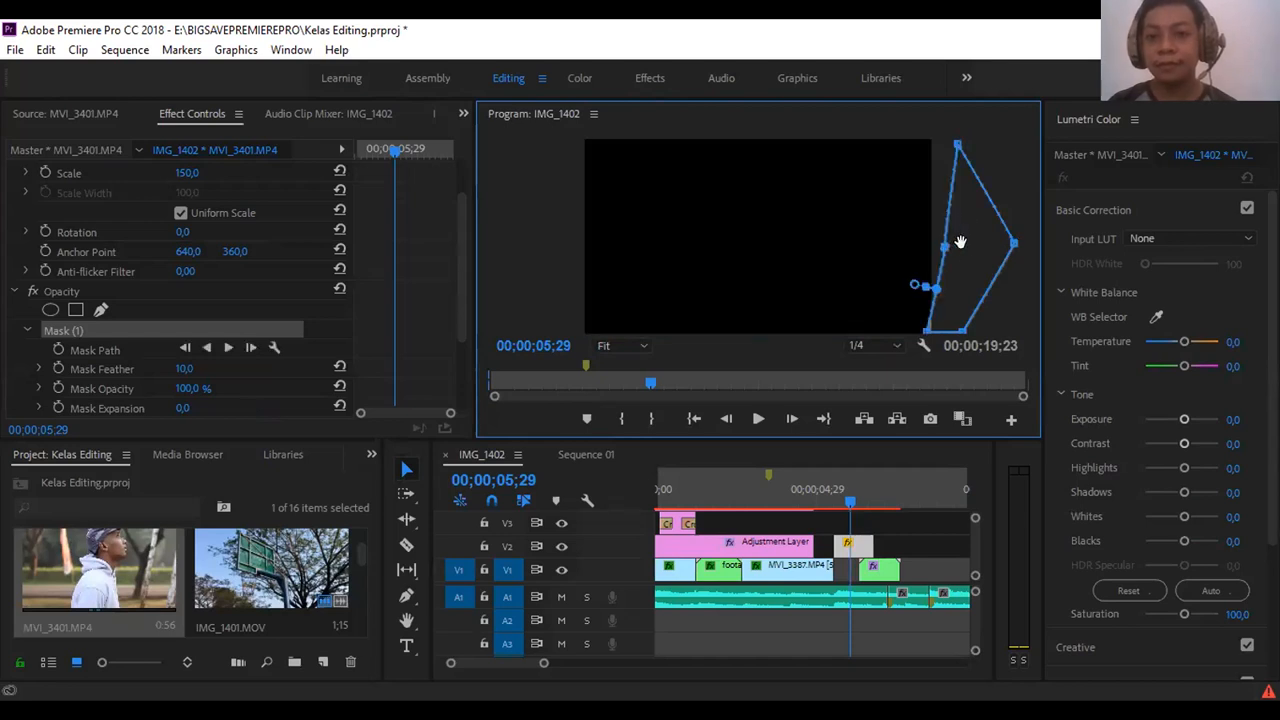
Invert the MVI_3401.MP4 clip's opacity mask and set its Mask Feather to 0.
scroll(405, 358, down, 2)
scroll(395, 358, down, 1)
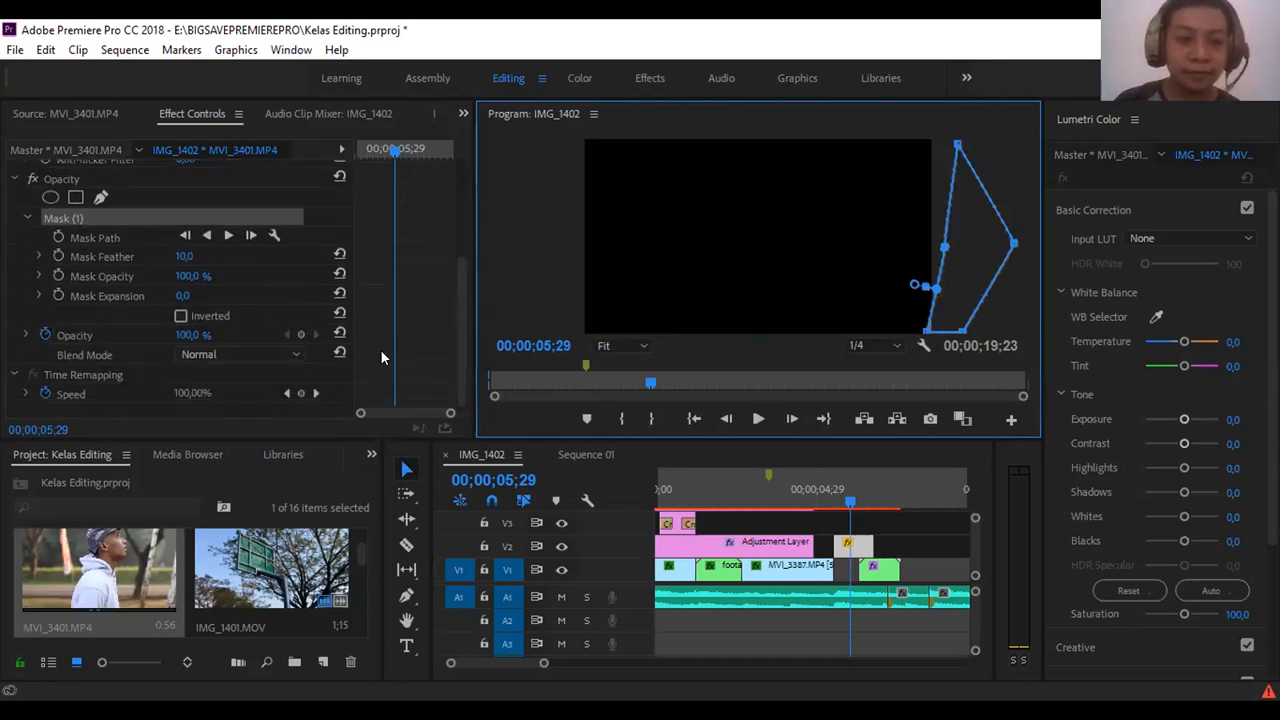
click(186, 315)
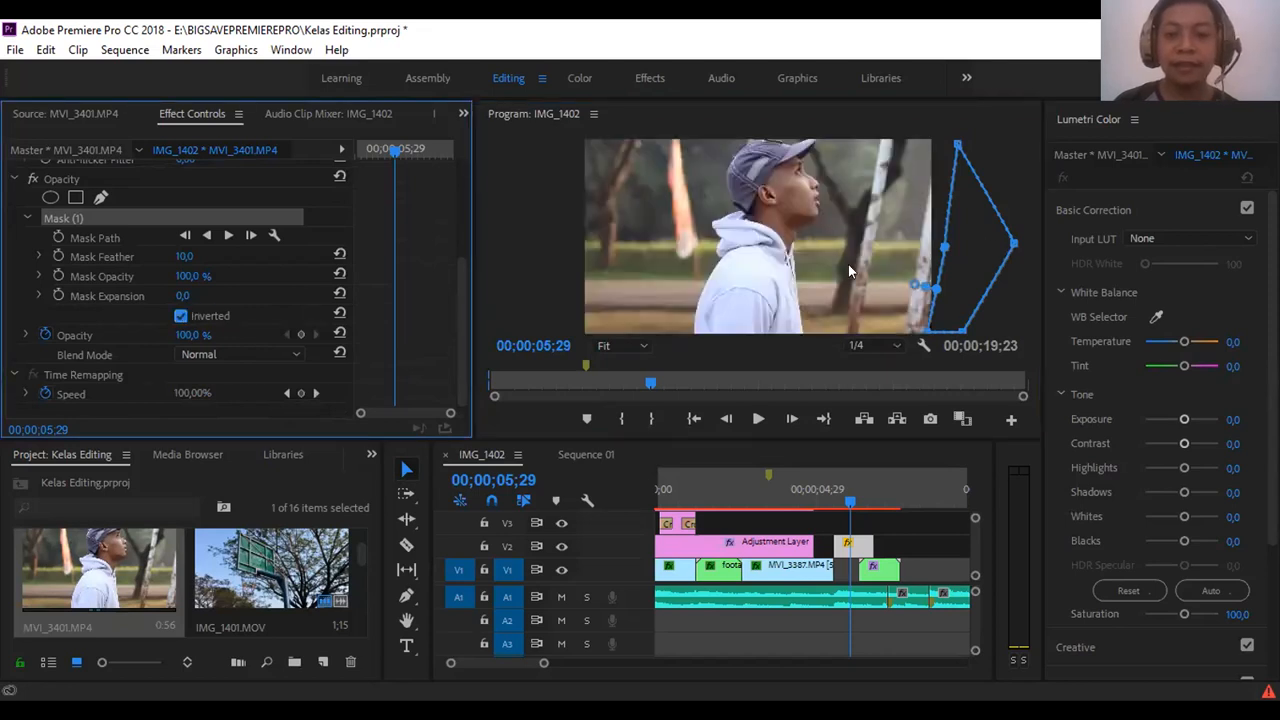
click(184, 256)
text(0)
key(Return)
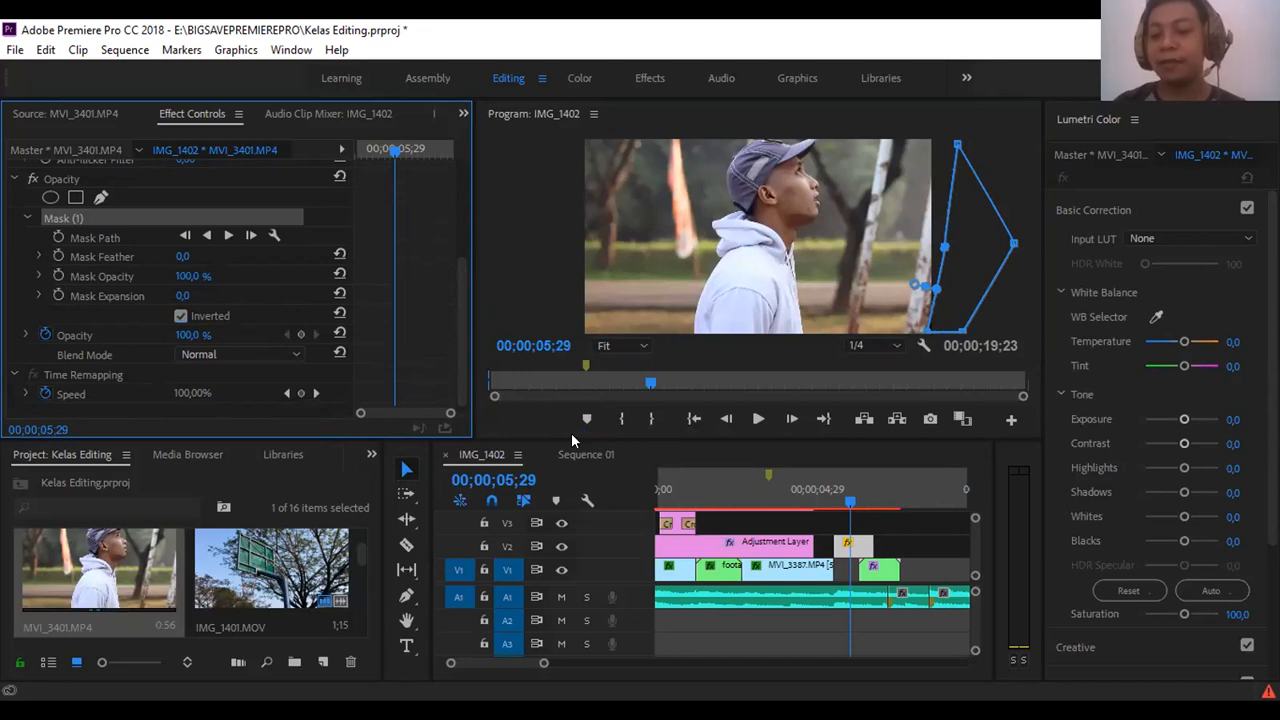
Enable Mask Path animation with a starting keyframe at 00;00;05;29.
key(Right)
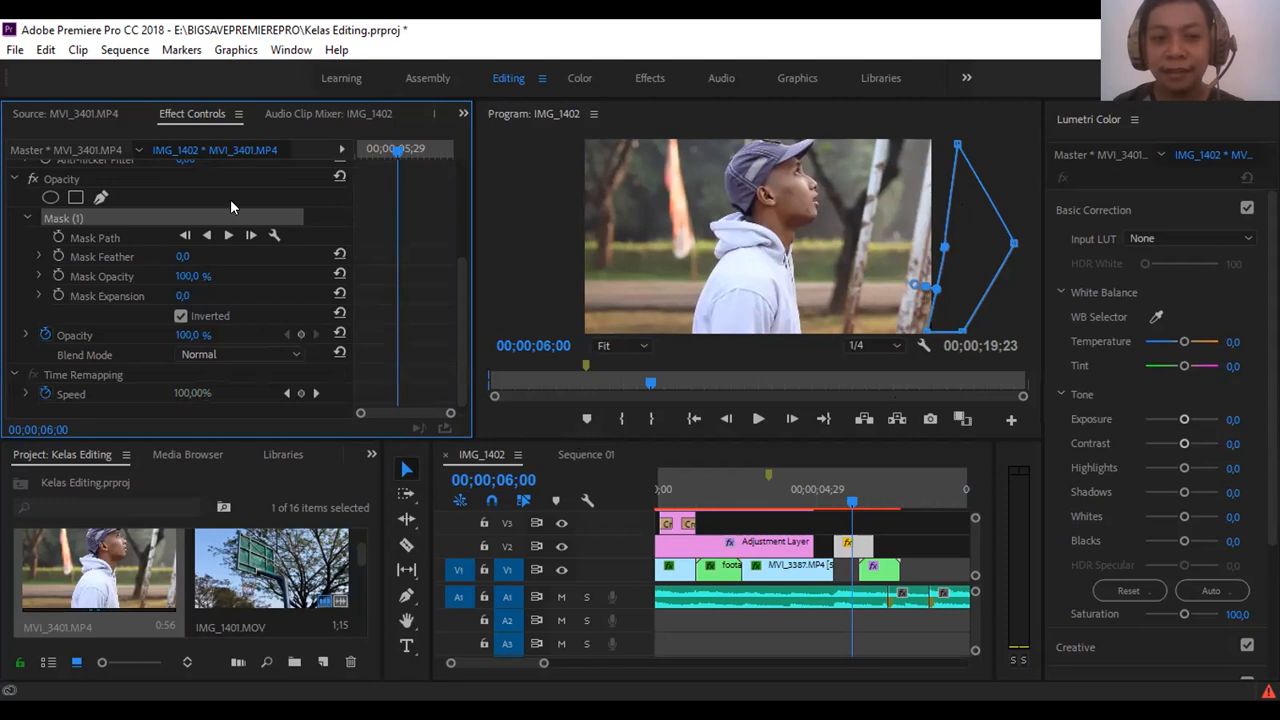
scroll(400, 279, up, 2)
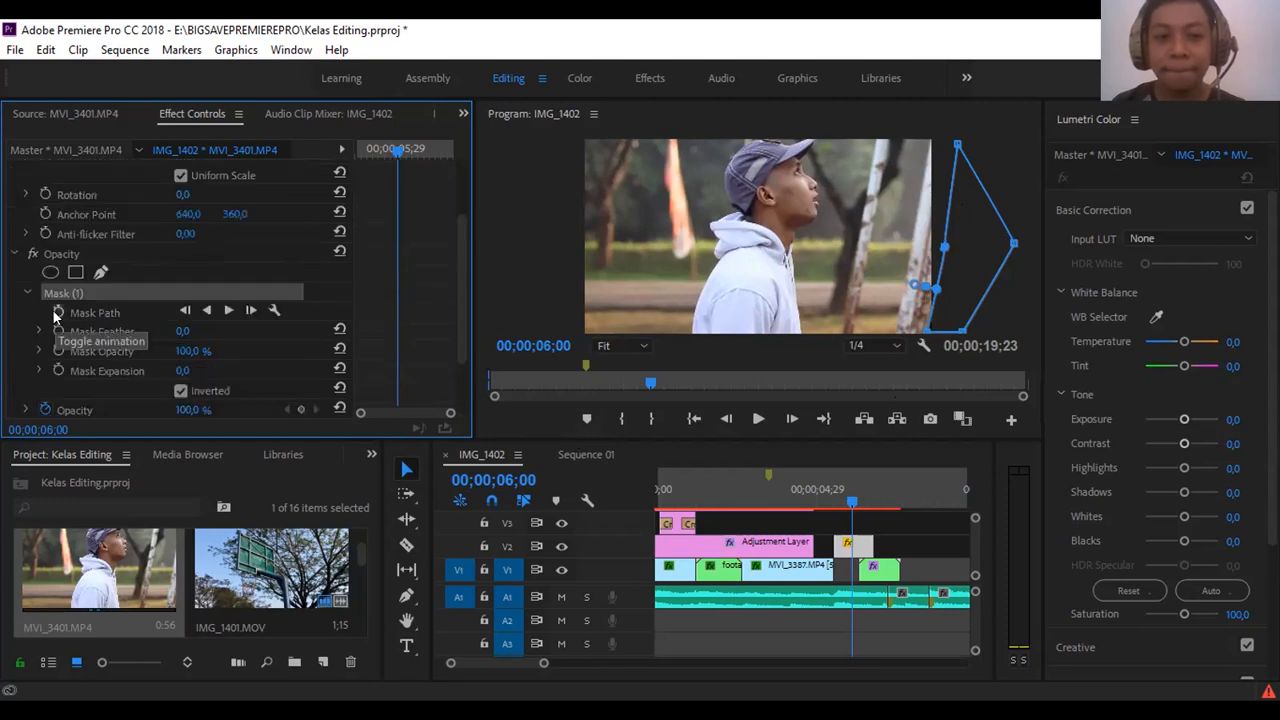
key(Left)
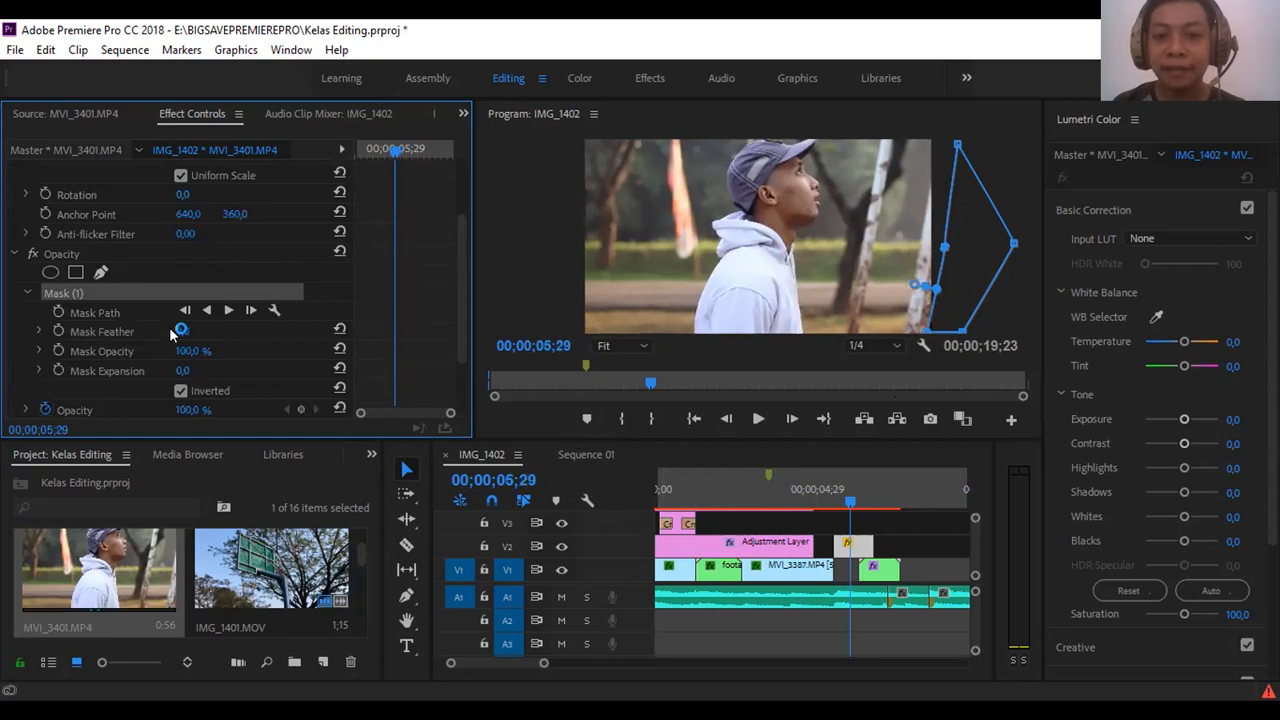
click(59, 313)
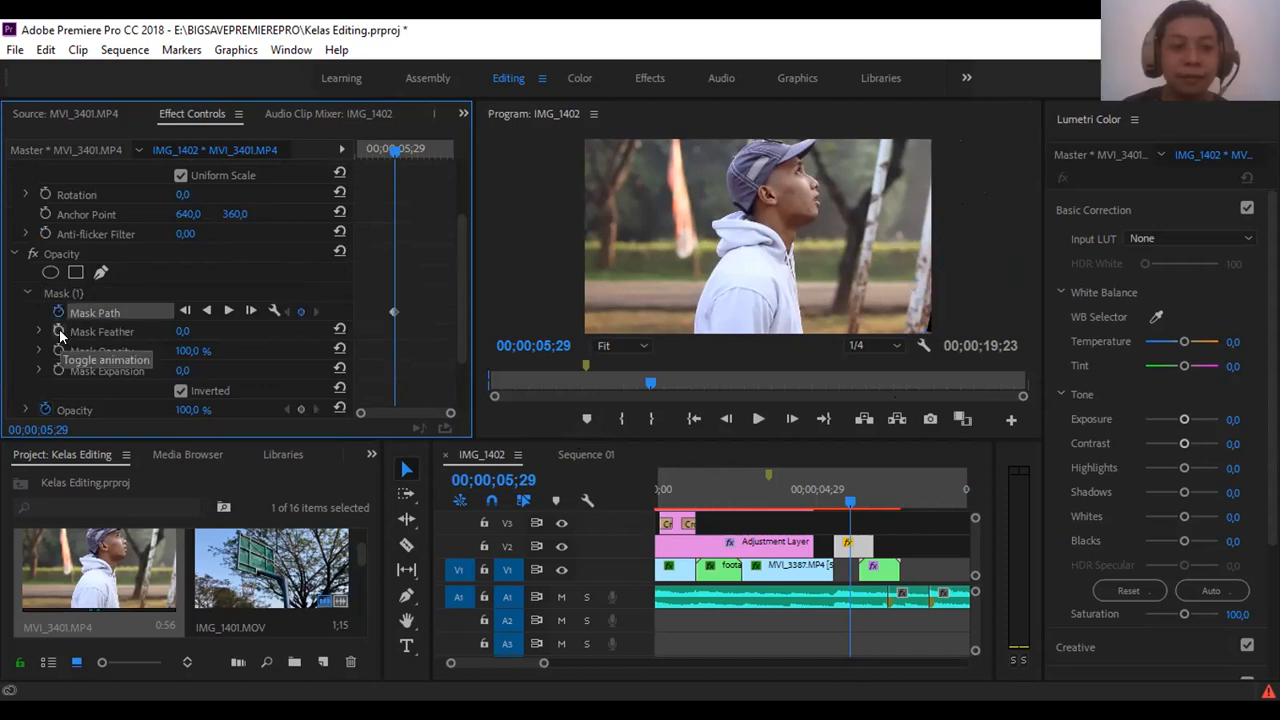
Enable Mask Feather, Mask Opacity and Mask Expansion animation on the MVI_3401.MP4 mask with keyframes at 00;00;05;29.
click(59, 343)
click(59, 351)
click(59, 369)
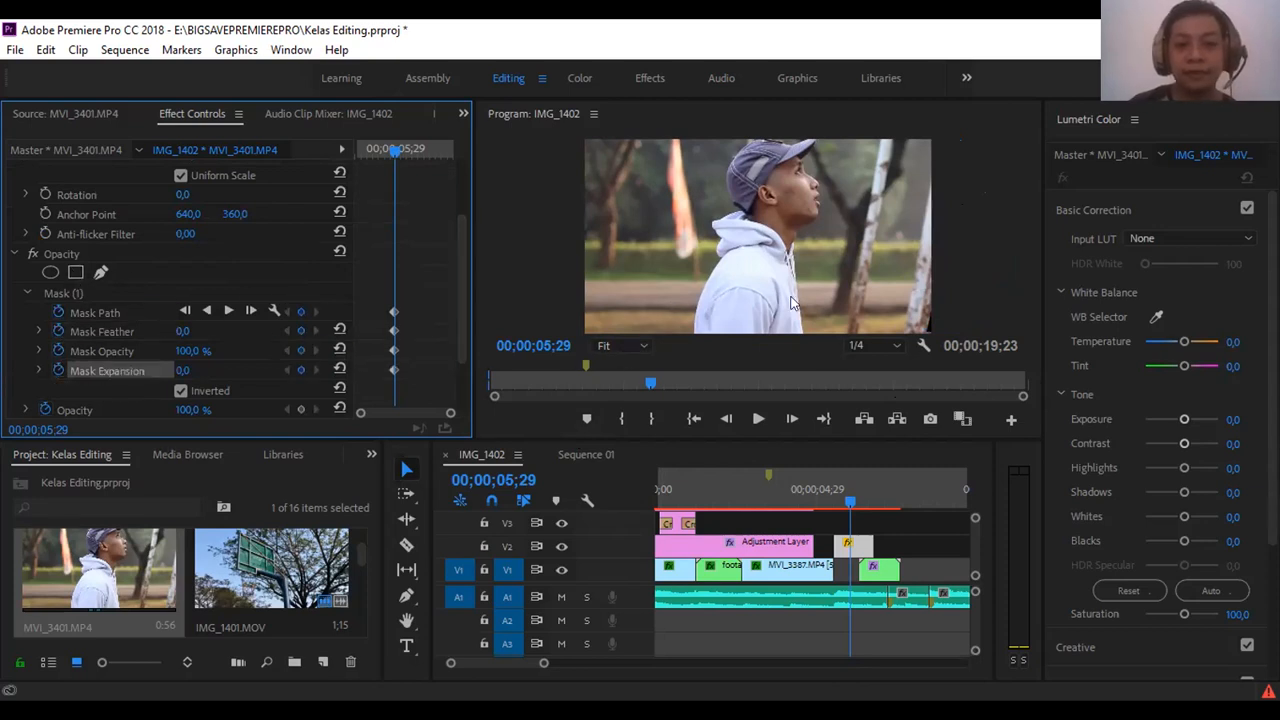
Advance to 00;00;06;00 and shift the whole MVI_3401.MP4 mask slightly left to follow the white pole's edge.
click(855, 550)
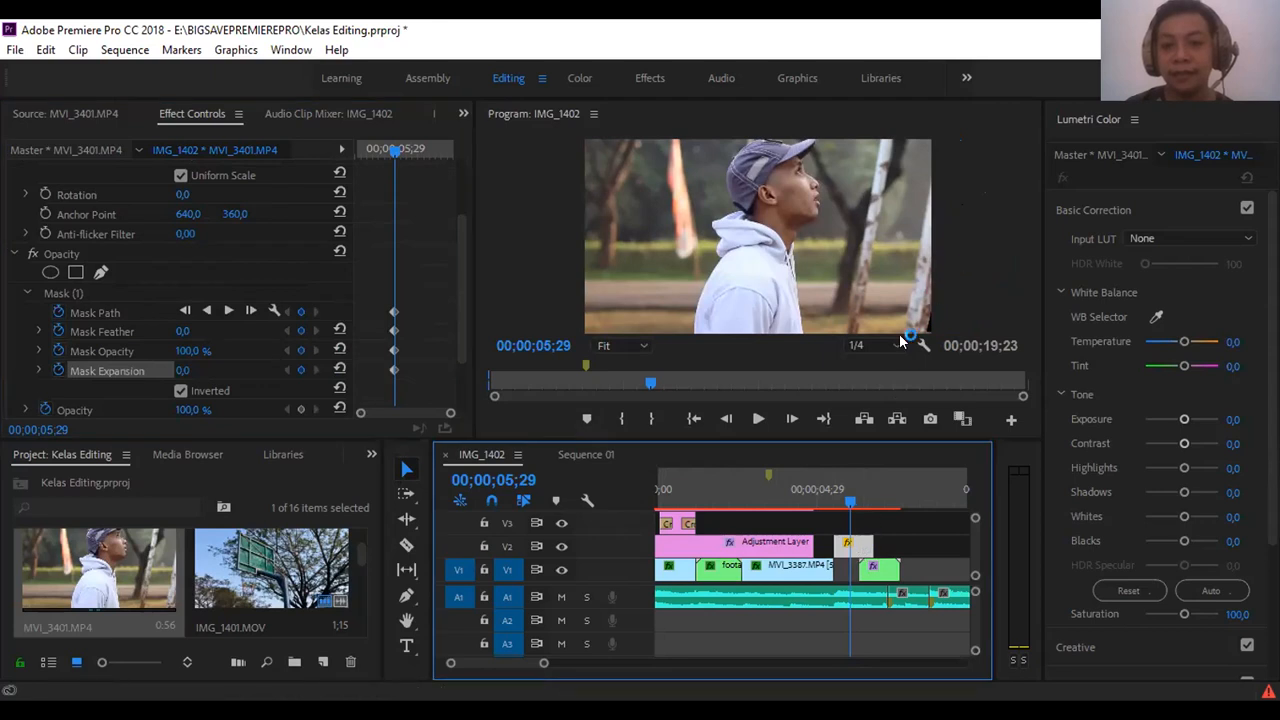
click(90, 296)
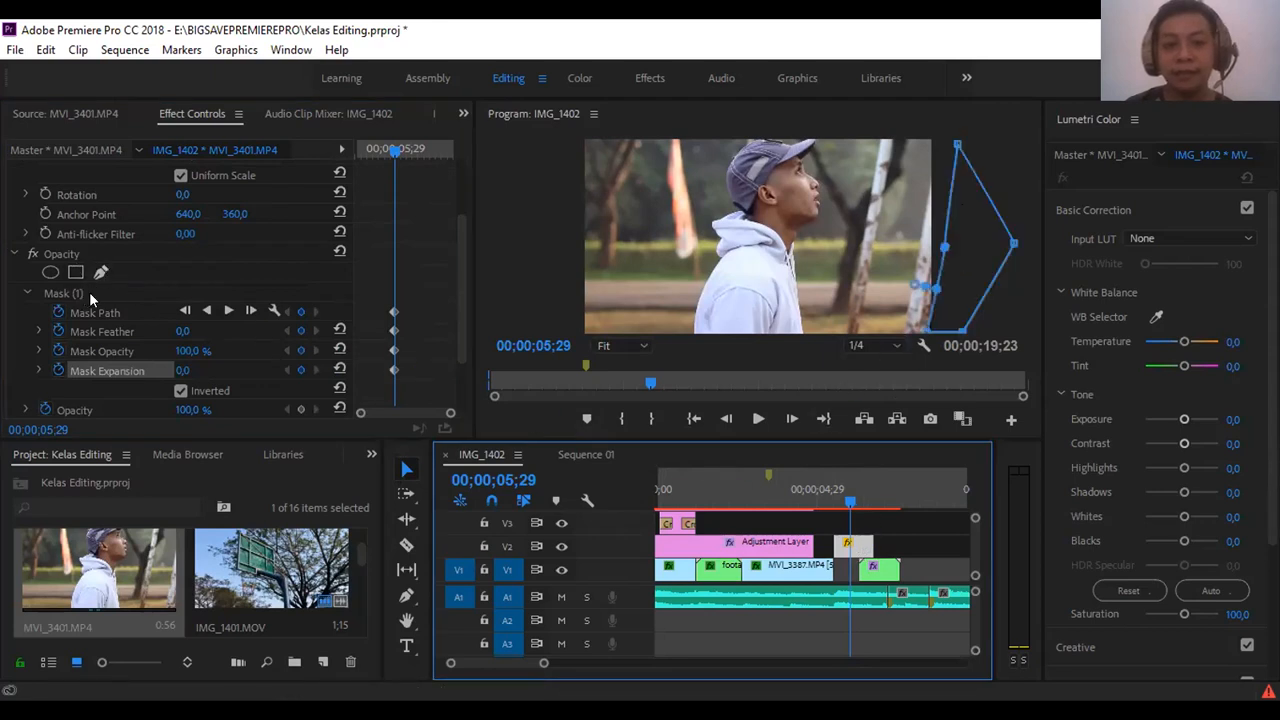
key(Right)
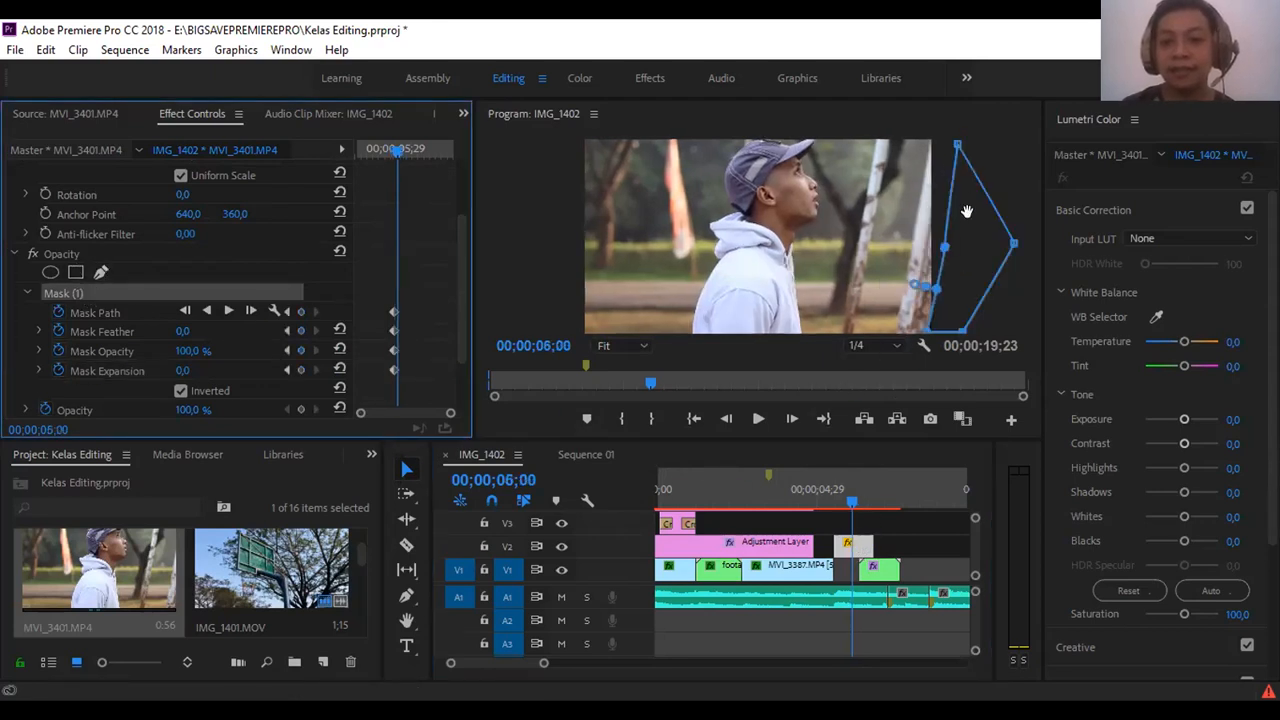
click(961, 254)
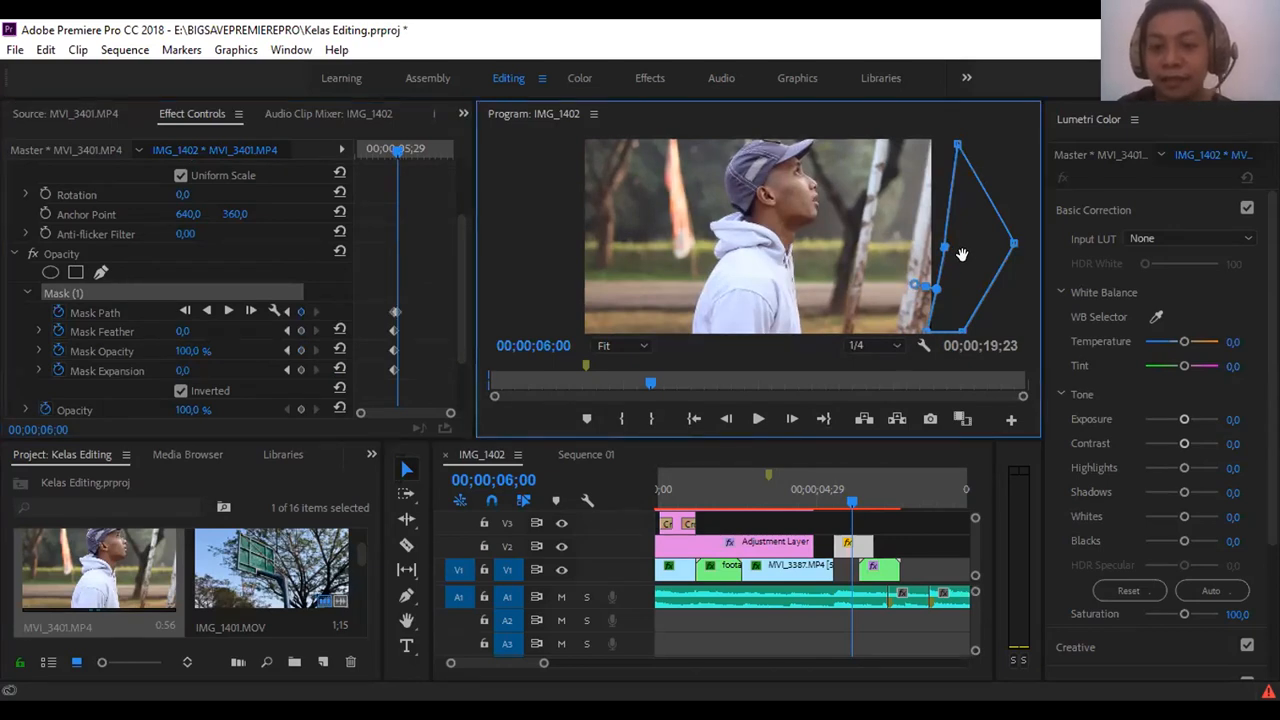
drag(959, 255, 955, 254)
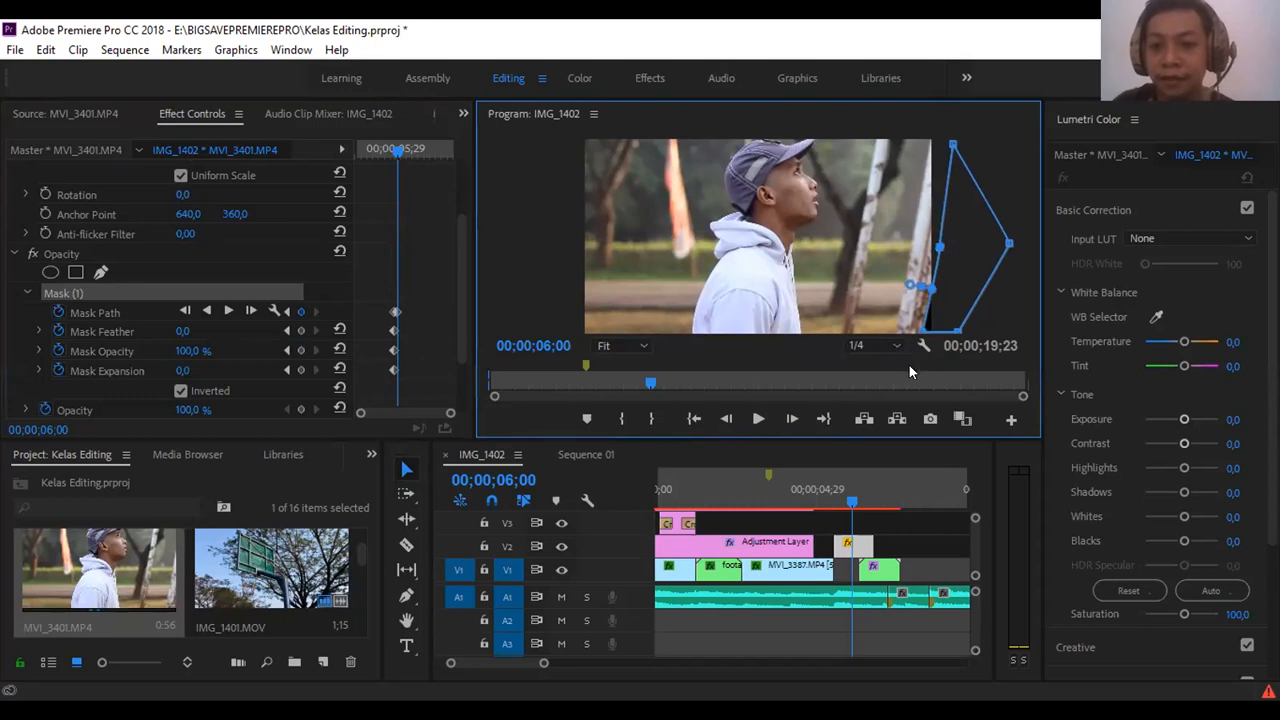
At 00;00;06;01, reselect the MVI_3401.MP4 clip's mask and nudge it slightly further left along the white pole.
click(929, 525)
key(Right)
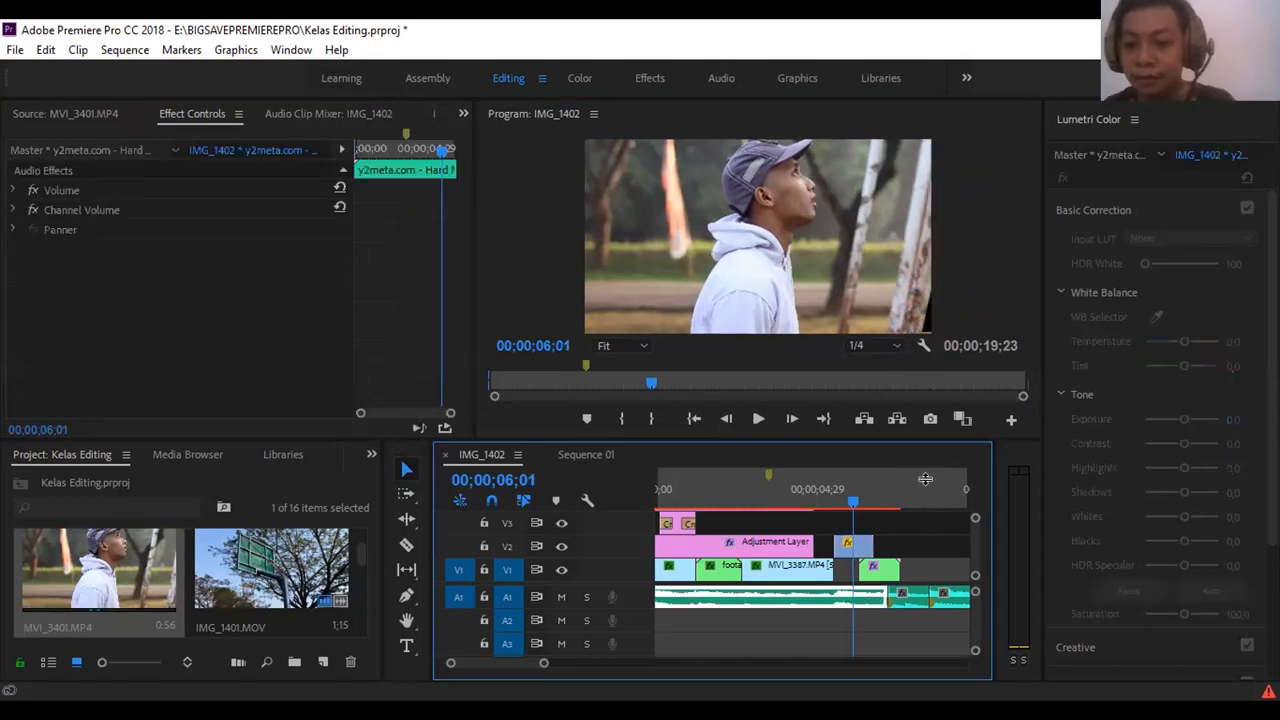
click(853, 547)
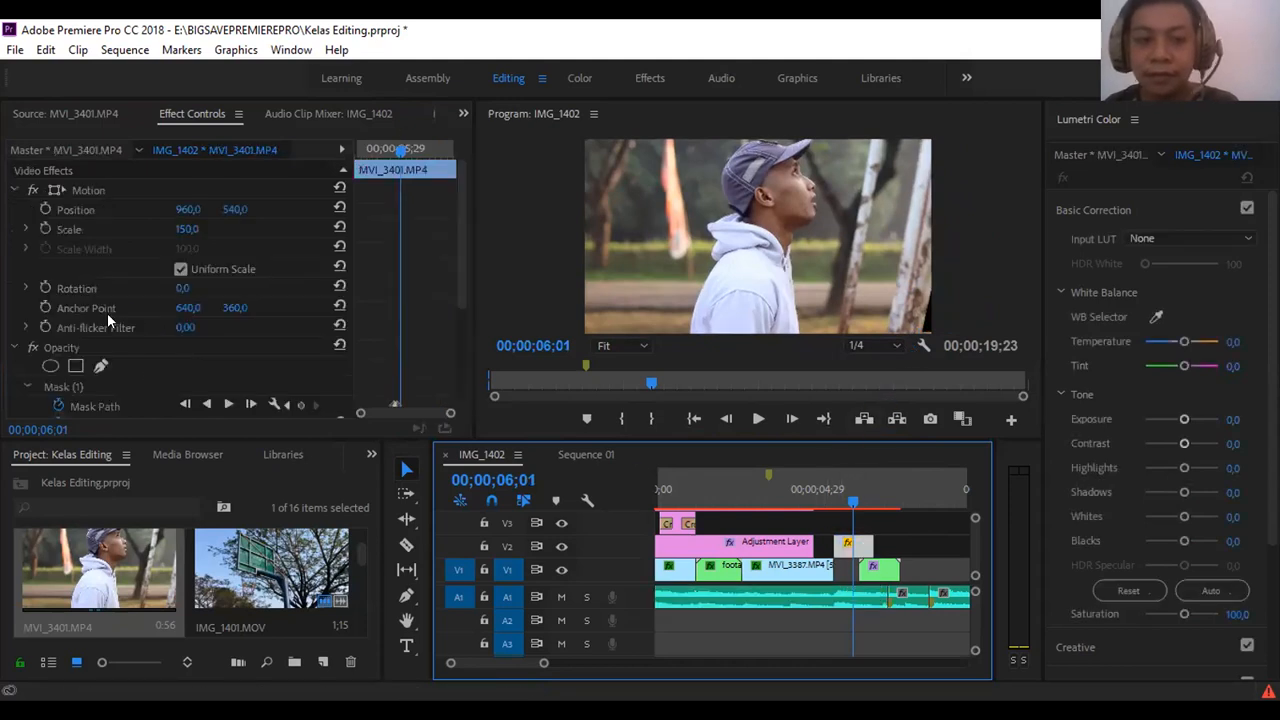
scroll(216, 332, down, 3)
click(76, 314)
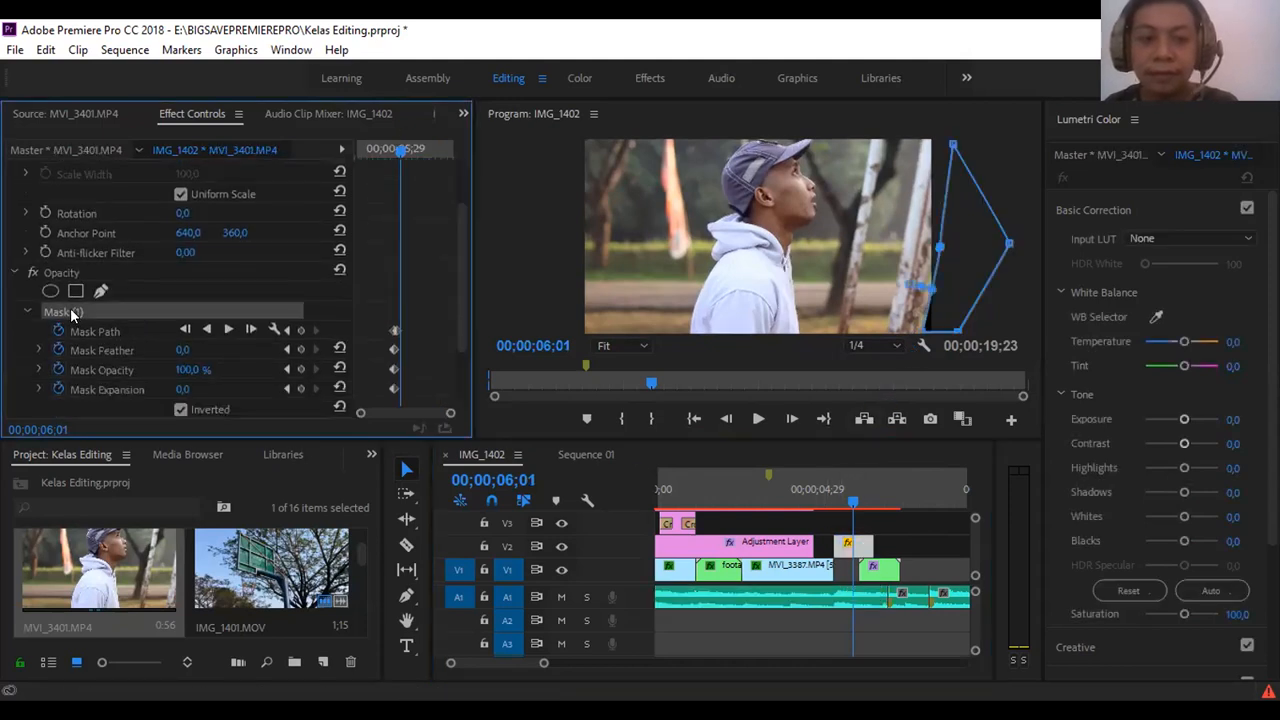
click(960, 269)
drag(960, 269, 958, 269)
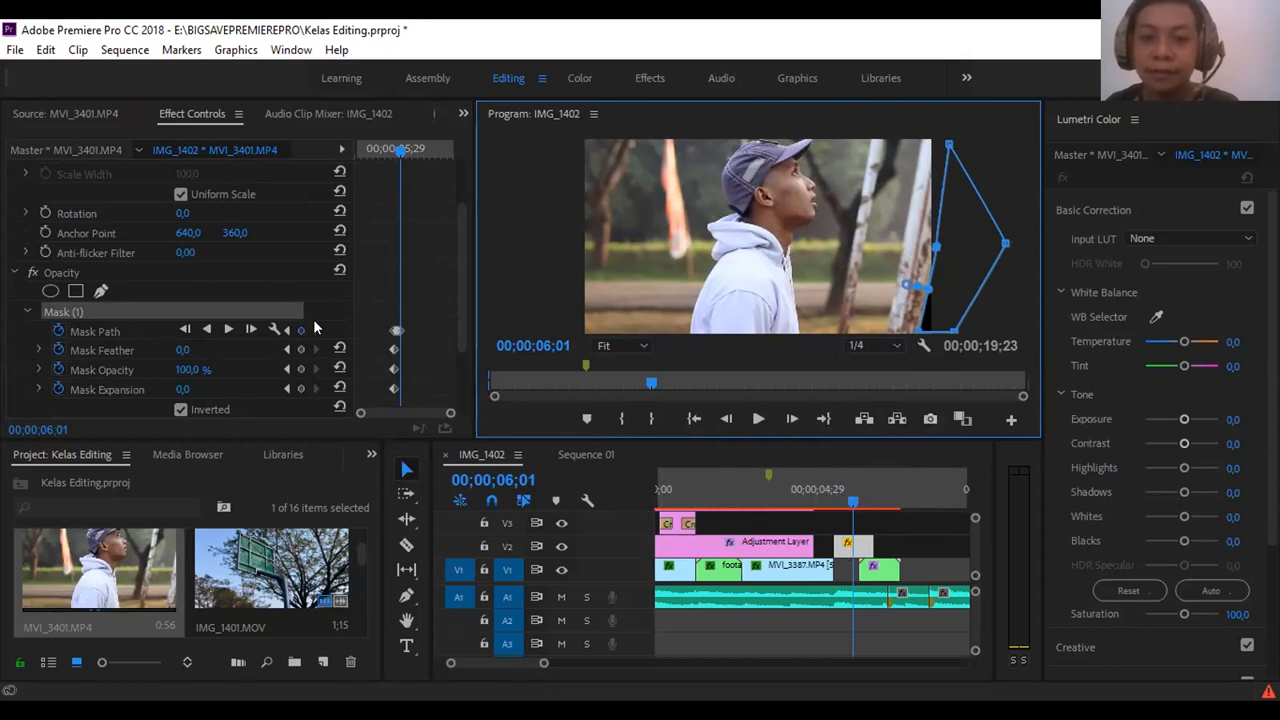
Keyframe the mask's leftward movement along the pole's right edge at 00;00;06;02 and 00;00;06;03.
drag(397, 150, 399, 152)
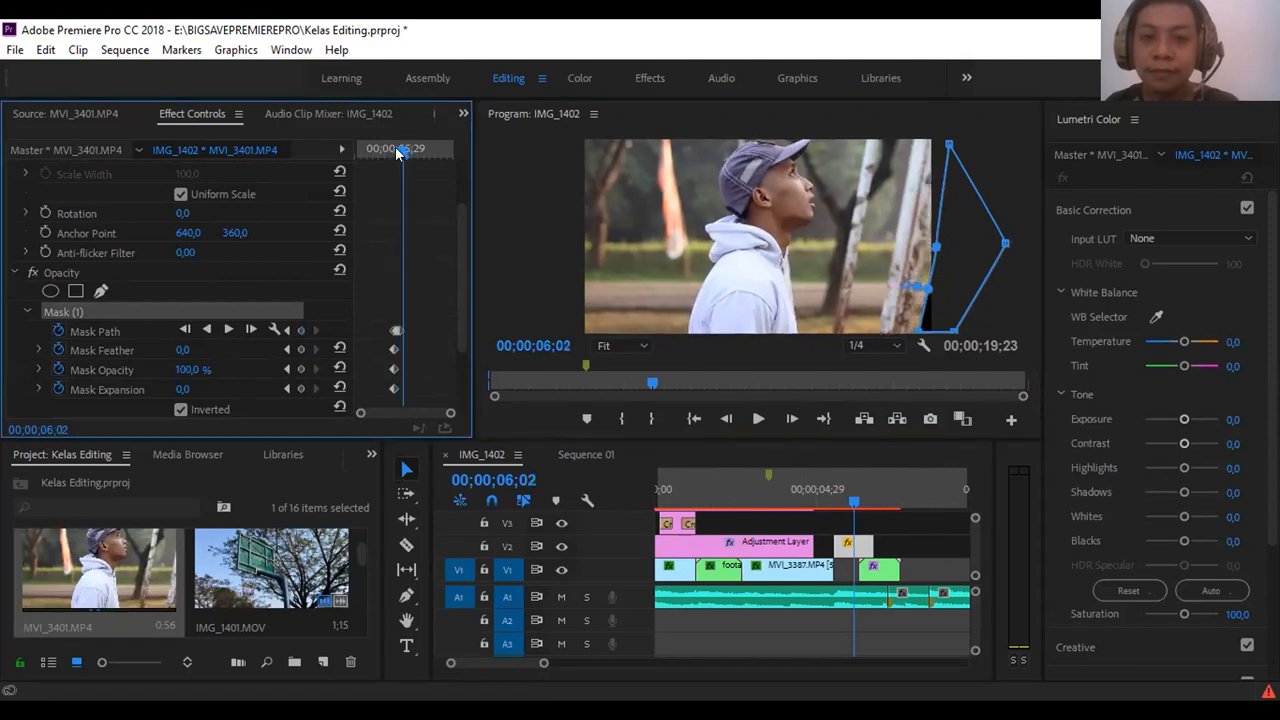
click(973, 245)
drag(973, 245, 966, 251)
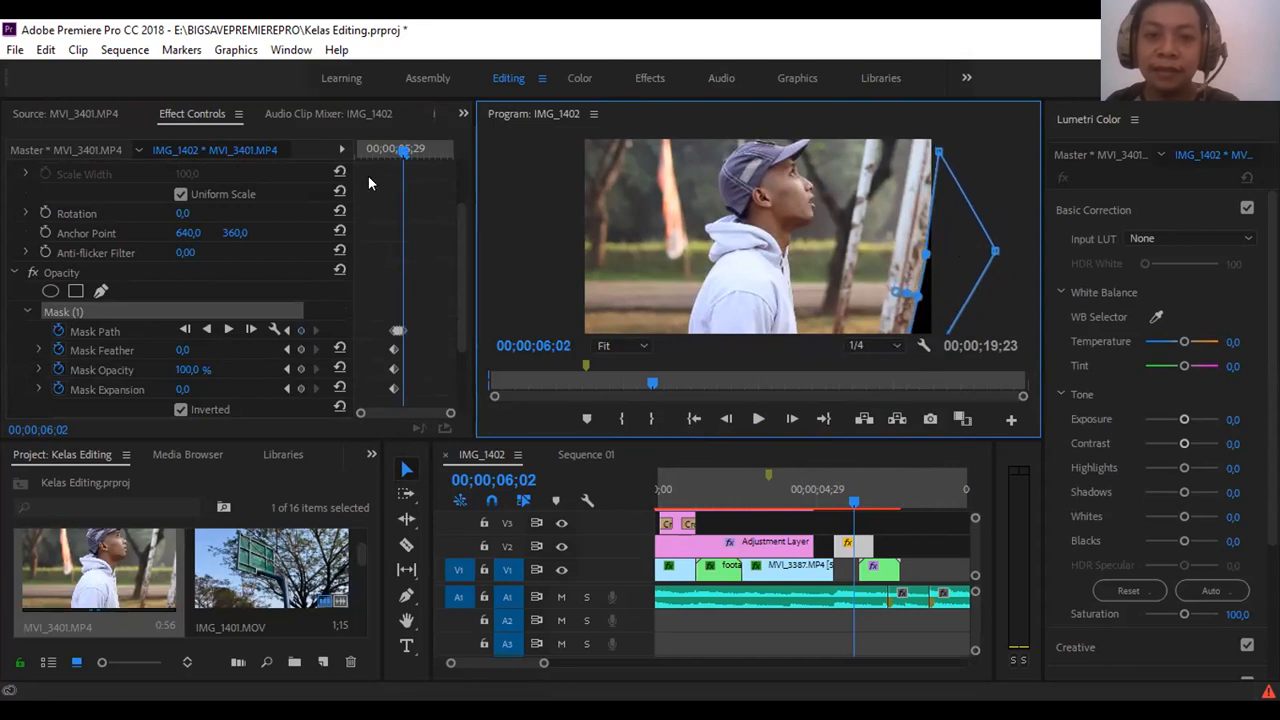
click(379, 199)
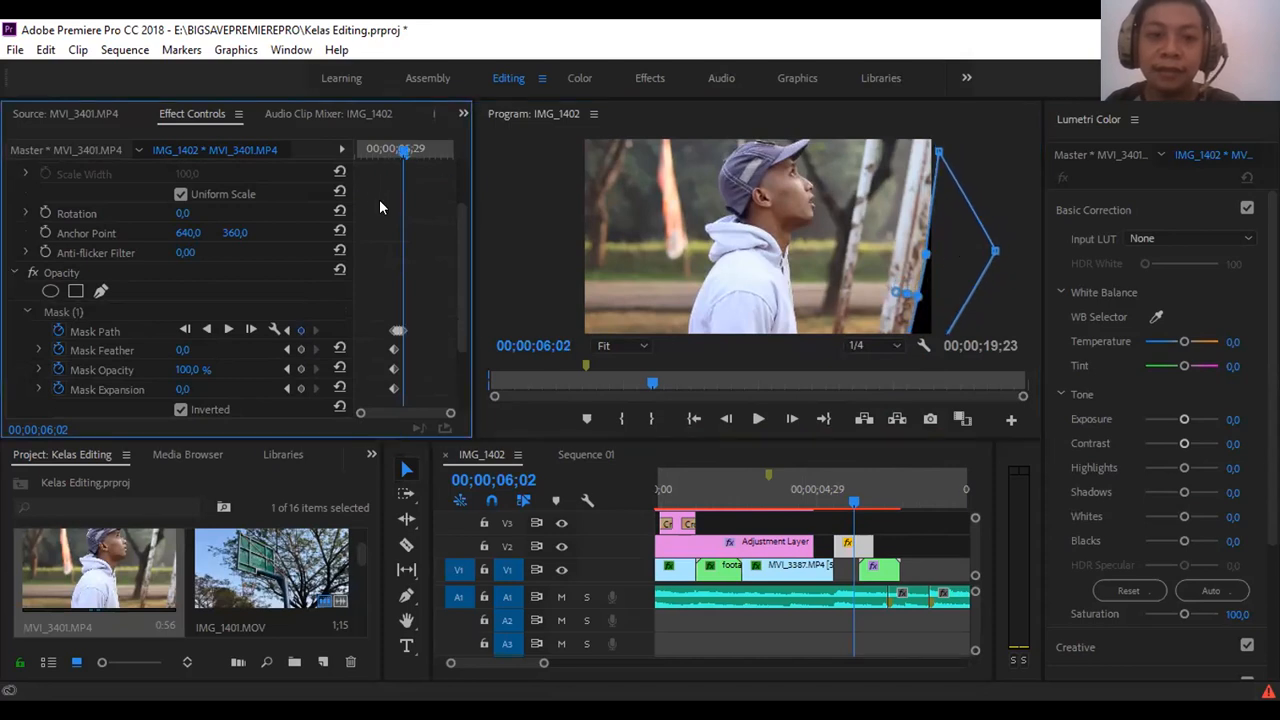
key(Right)
drag(954, 255, 942, 255)
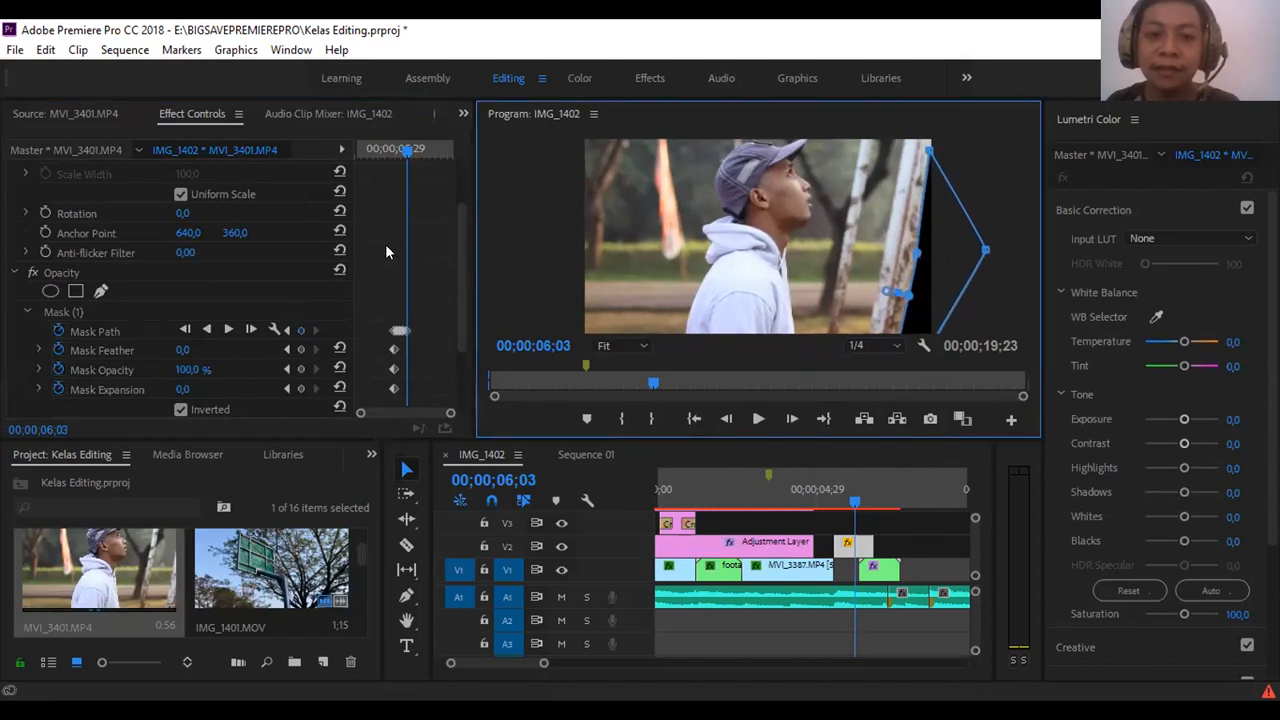
Shift the mask left with the pole at 00;00;06;04 and 00;00;06;05, raising its top point above the frame at 00;00;06;04.
key(Right)
drag(943, 239, 935, 238)
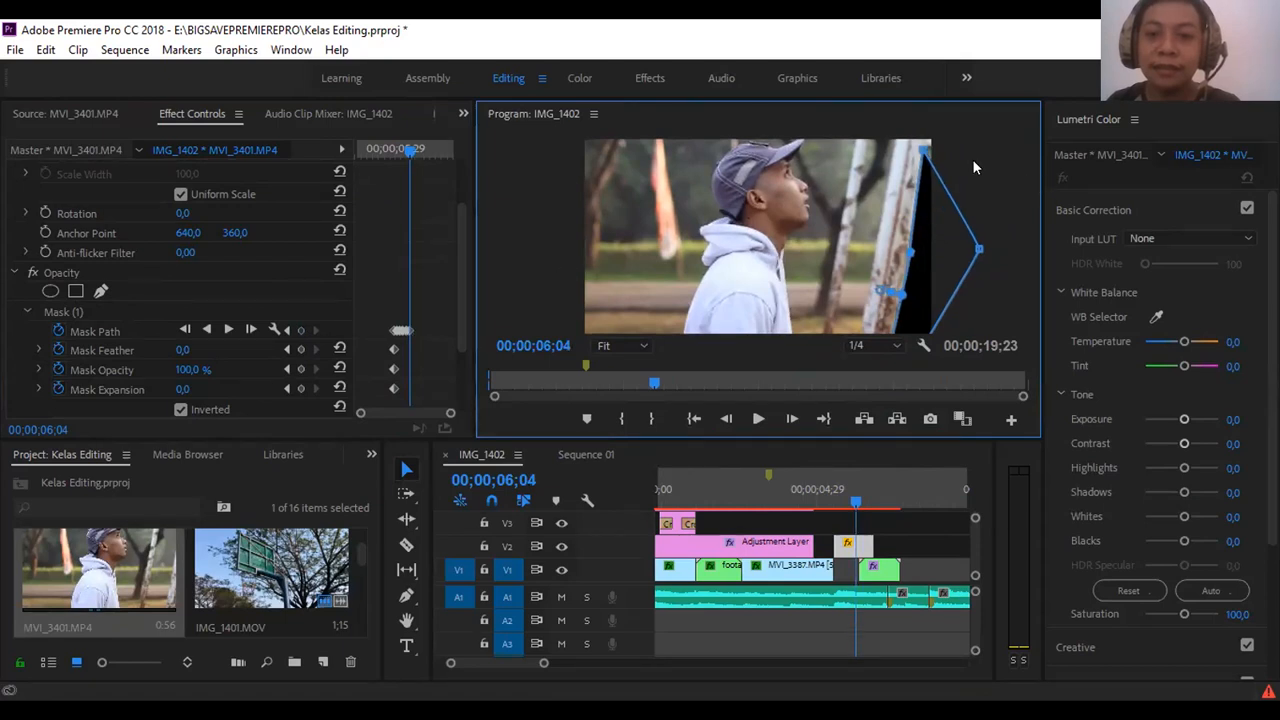
drag(918, 142, 925, 130)
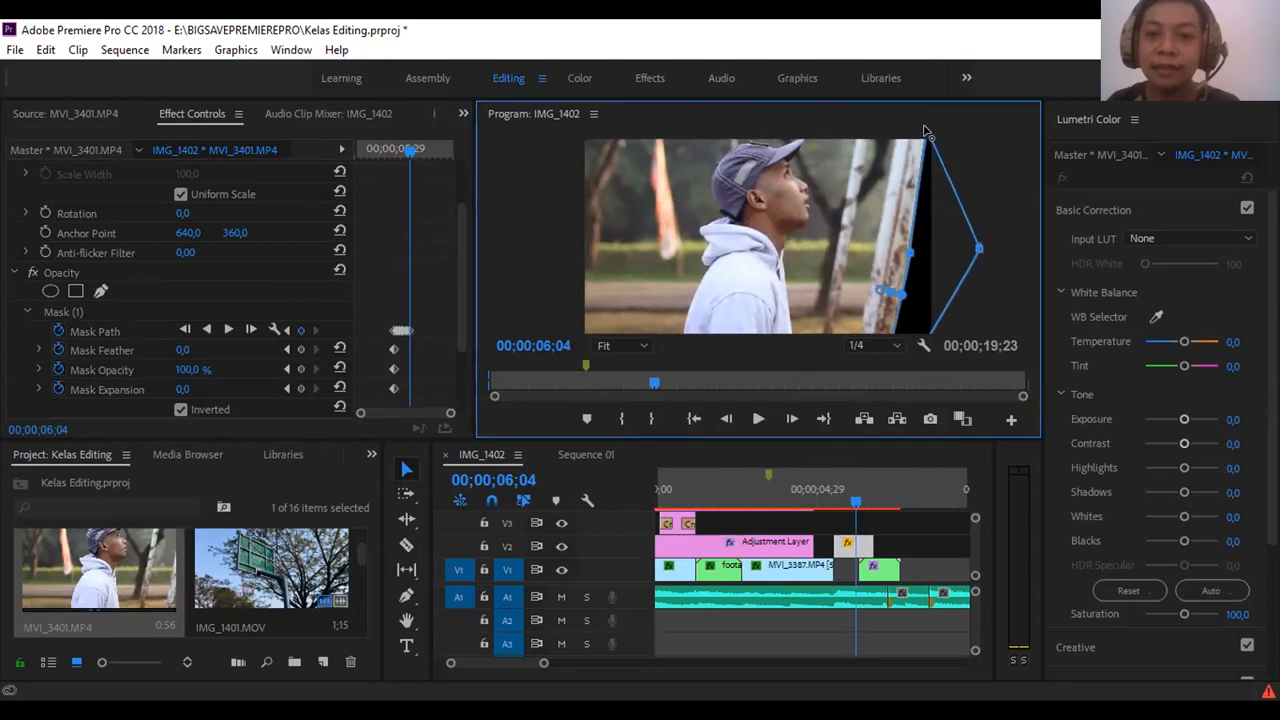
click(441, 248)
key(Right)
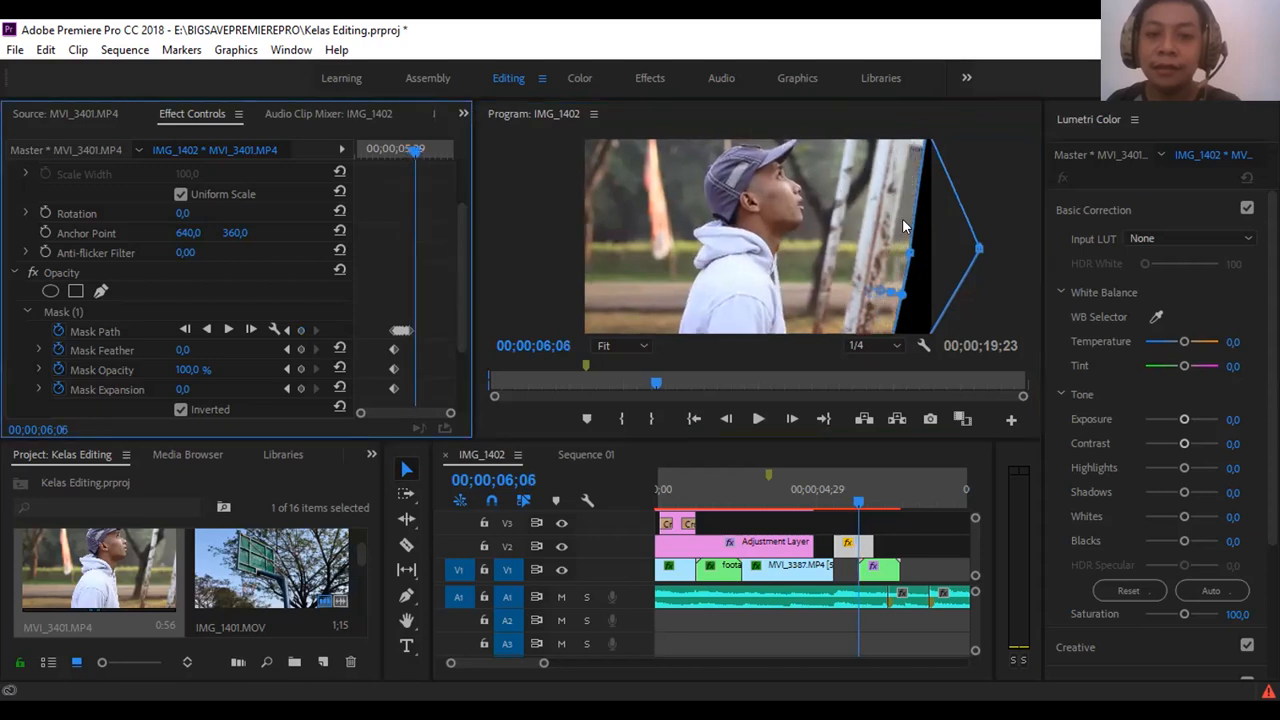
drag(931, 229, 925, 229)
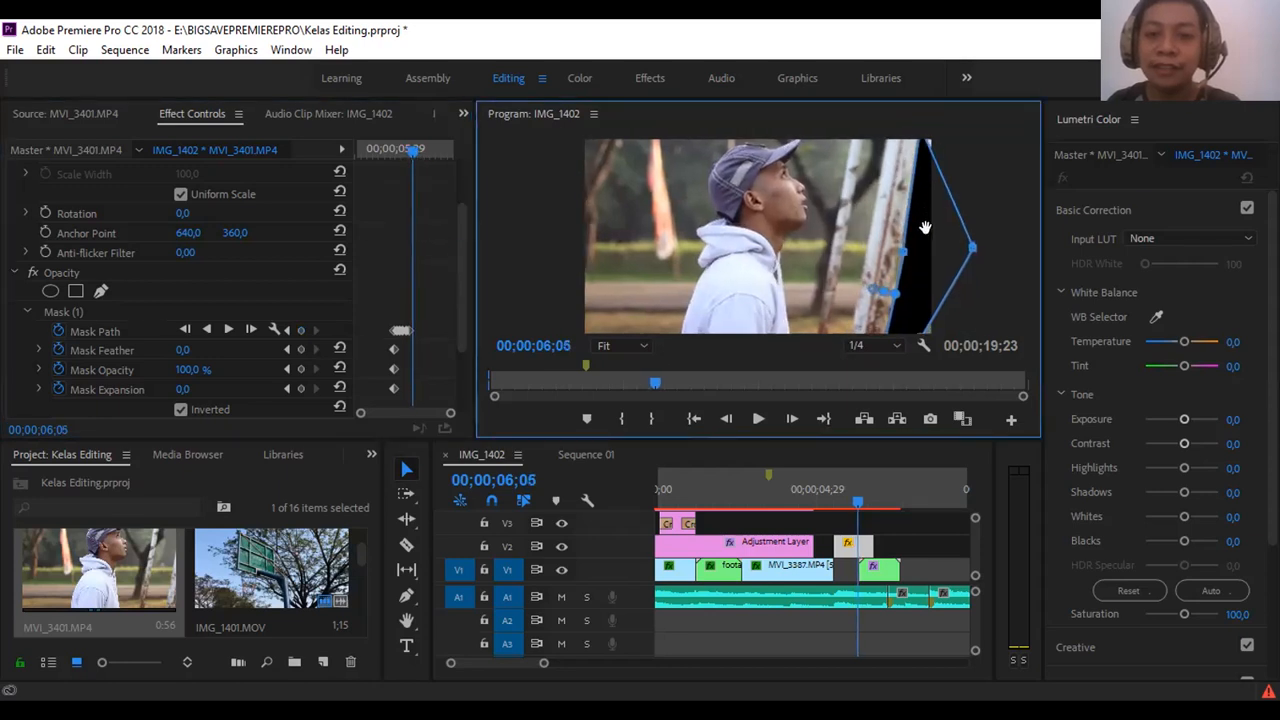
At 00;00;06;06, move the mask left along the pole and pull its upper and lower outer points outward.
click(428, 251)
key(Right)
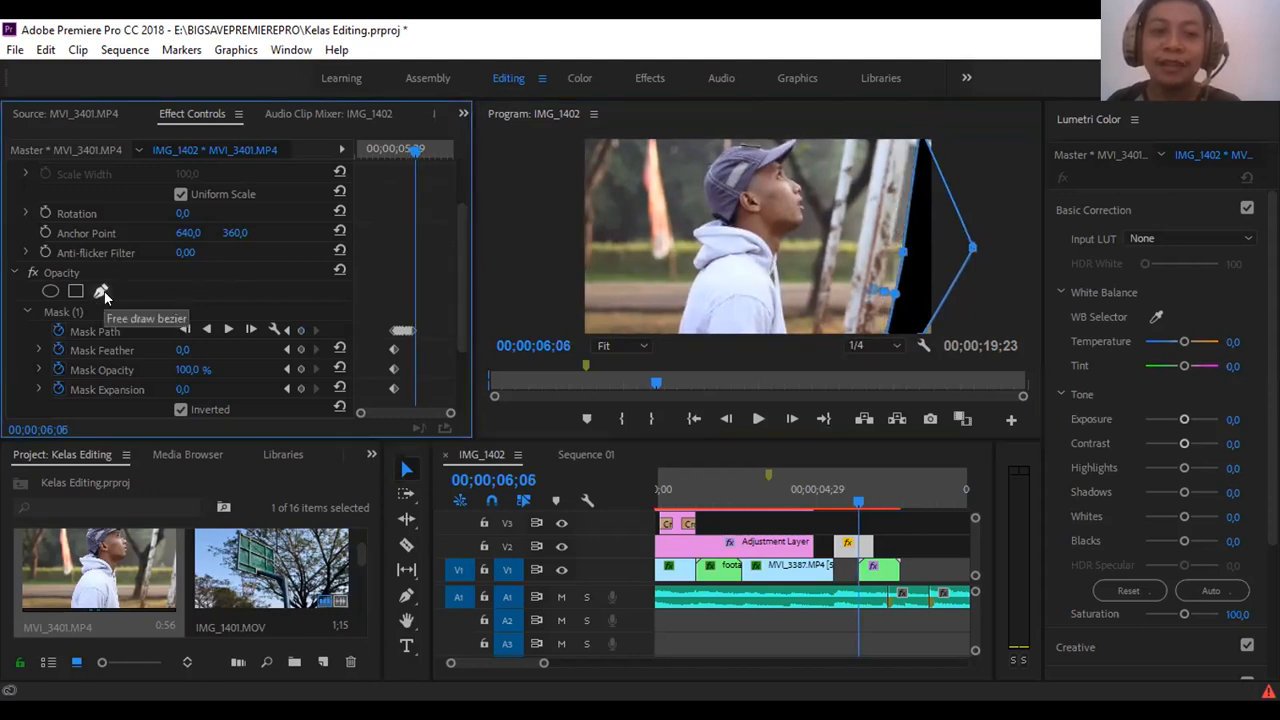
click(918, 258)
drag(918, 258, 976, 146)
drag(937, 338, 961, 338)
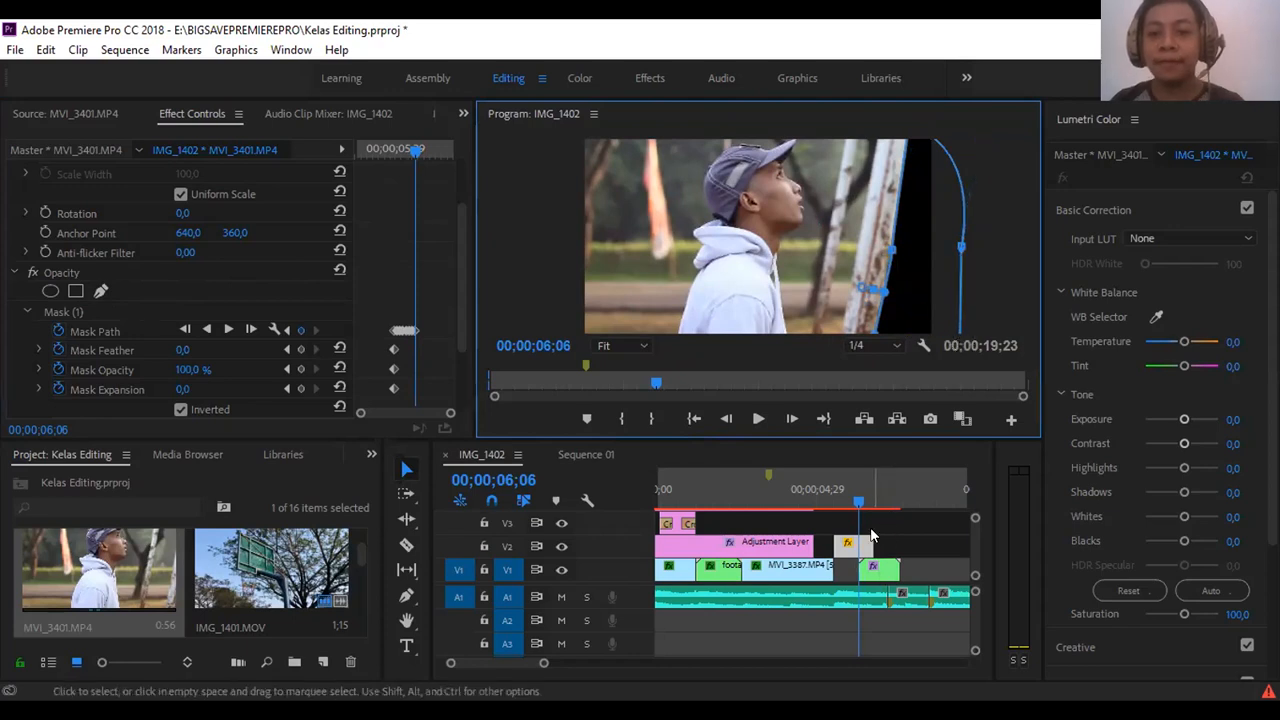
Move the Nested Sequence 02 clip on V1 earlier so it starts at about 00;00;05;27, beneath the MVI_3401.MP4 clip.
drag(858, 500, 847, 500)
click(882, 572)
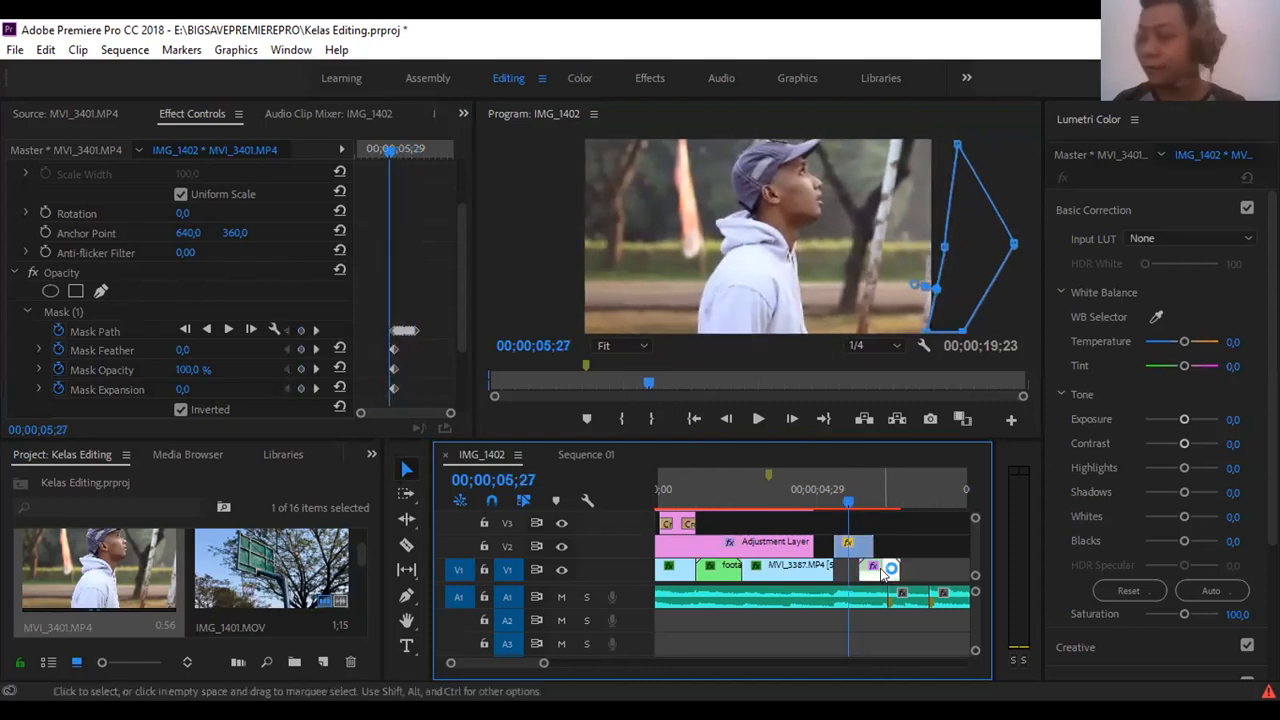
drag(843, 505, 848, 505)
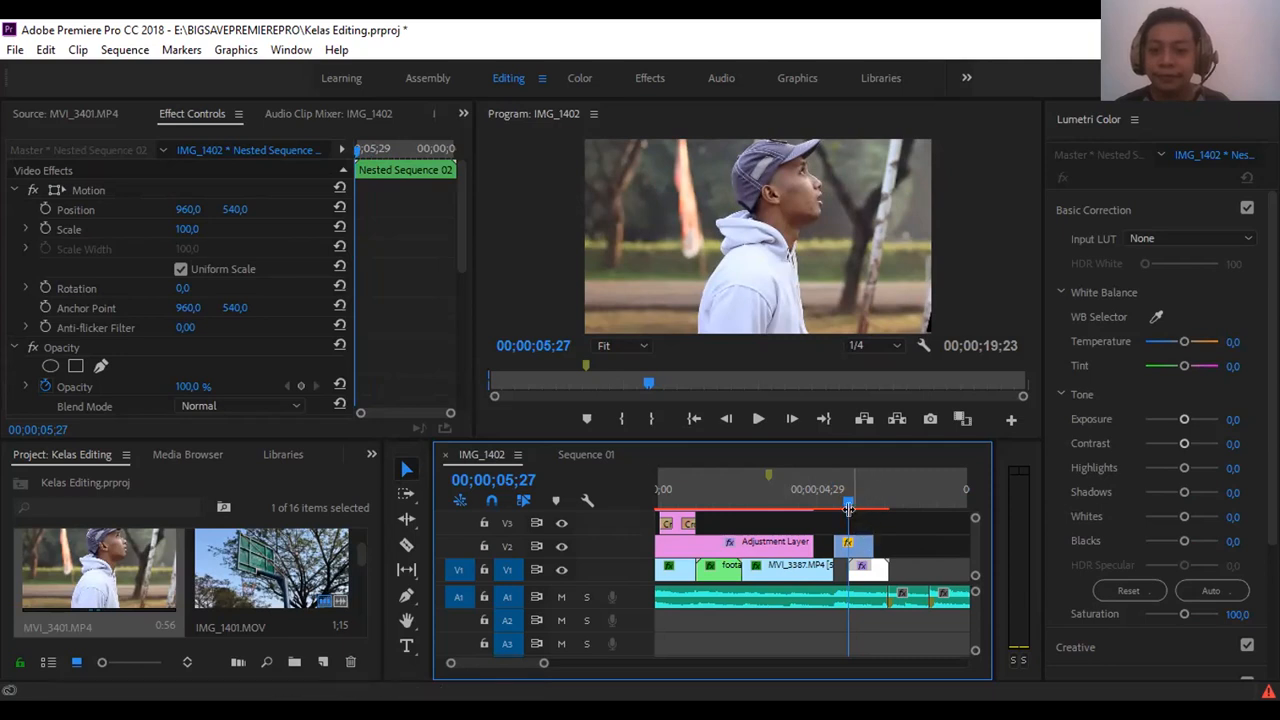
Set the MVI_3401.MP4 clip's Mask Opacity to 0 % at 00;00;06;04.
drag(848, 508, 857, 505)
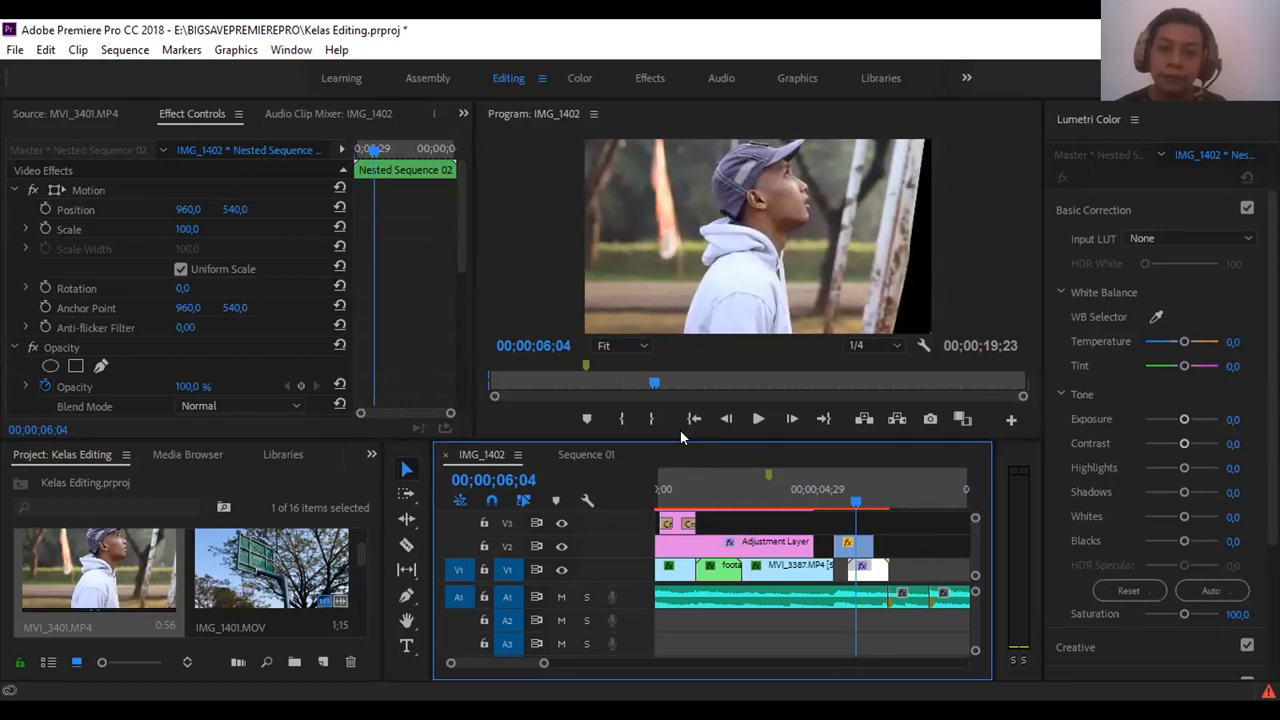
click(862, 548)
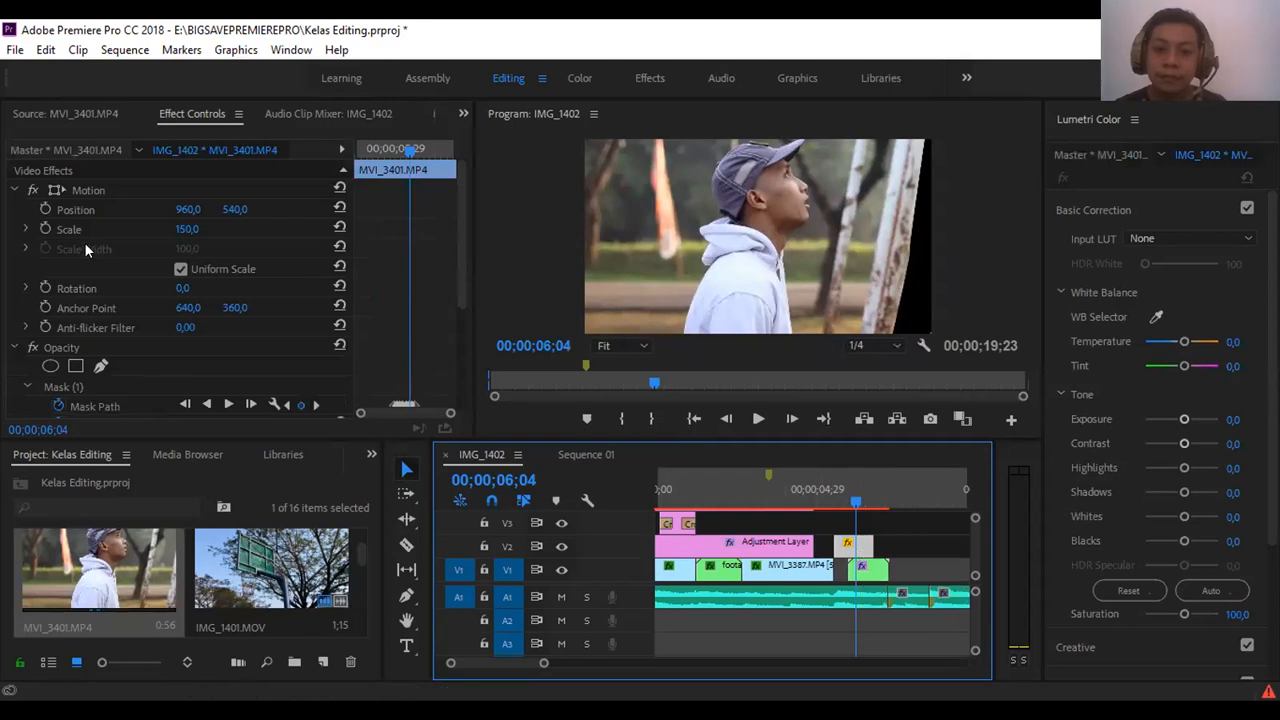
click(64, 386)
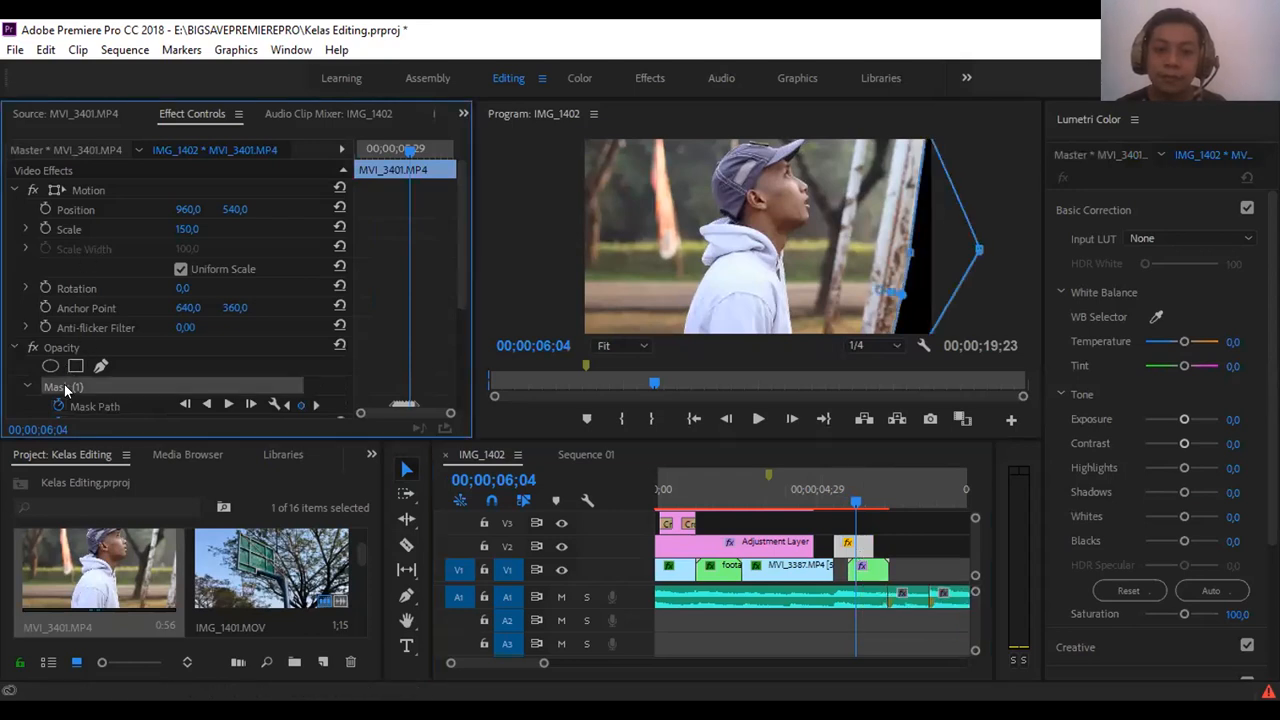
scroll(440, 324, down, 2)
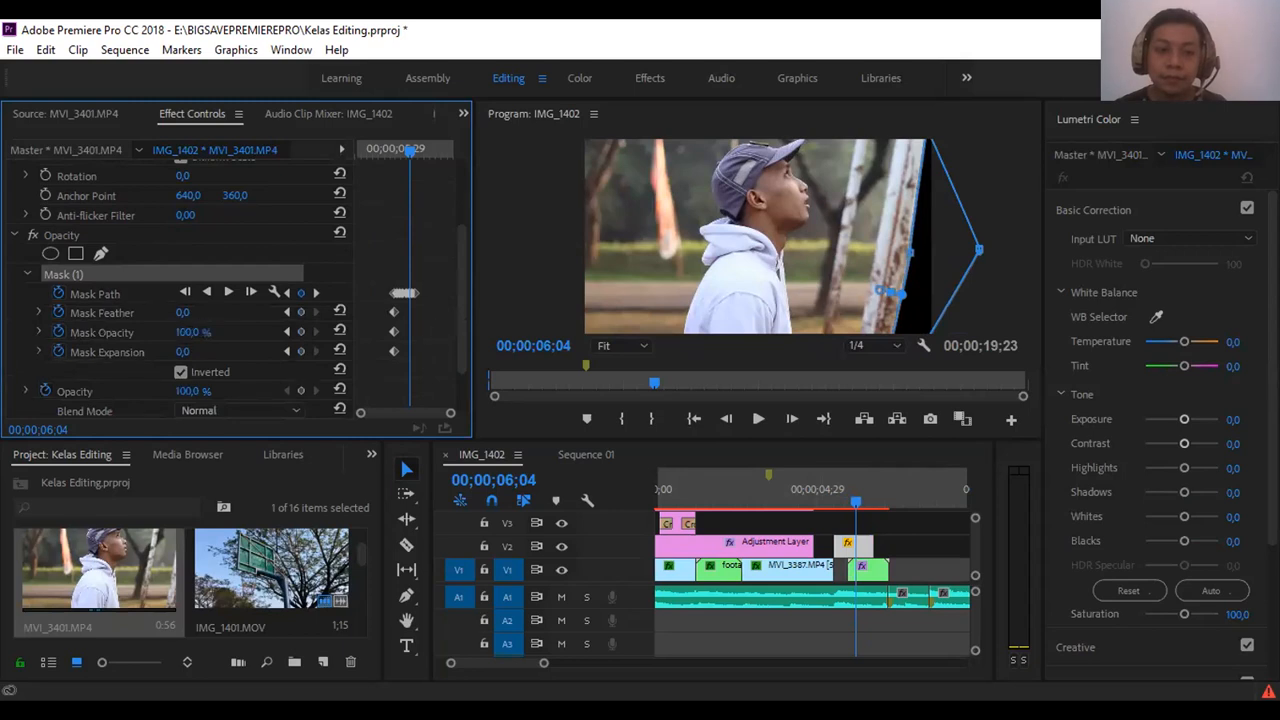
drag(192, 332, 92, 332)
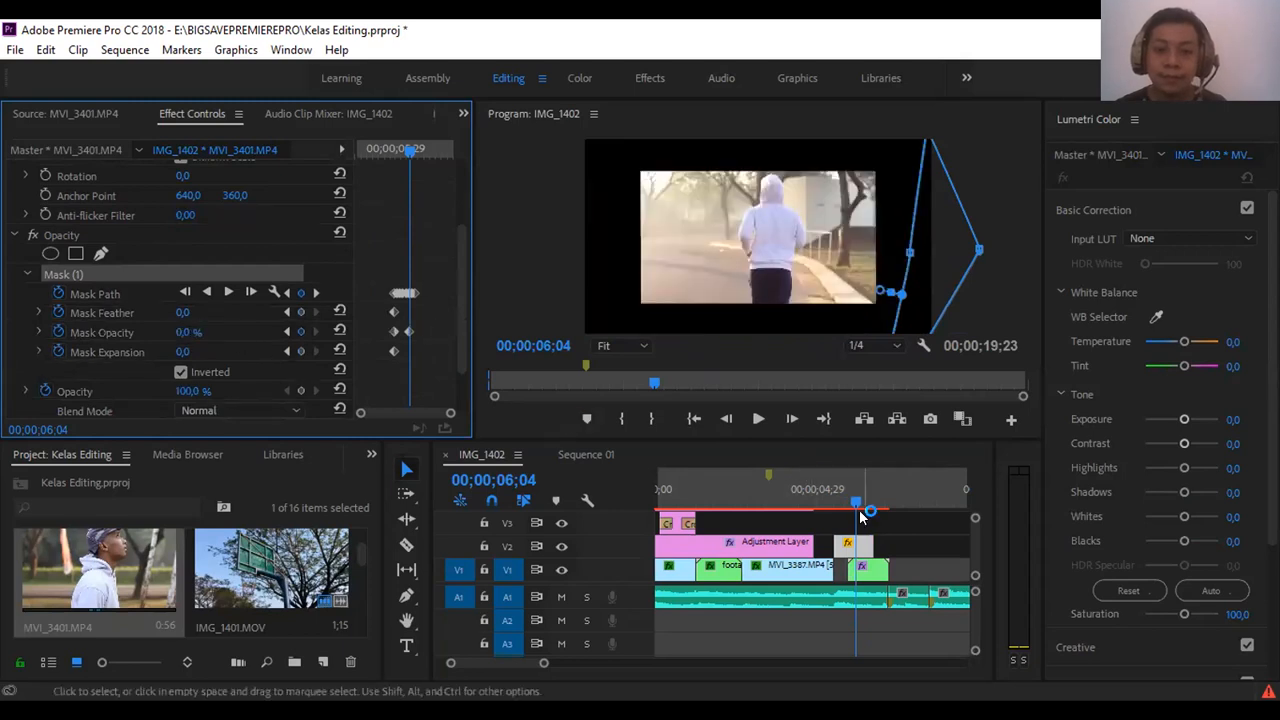
Review the start of the mask transition around 00;00;05;26 to 00;00;05;28, and return to the MVI_3387.MP4 clip at 00;00;04;18.
drag(855, 505, 849, 507)
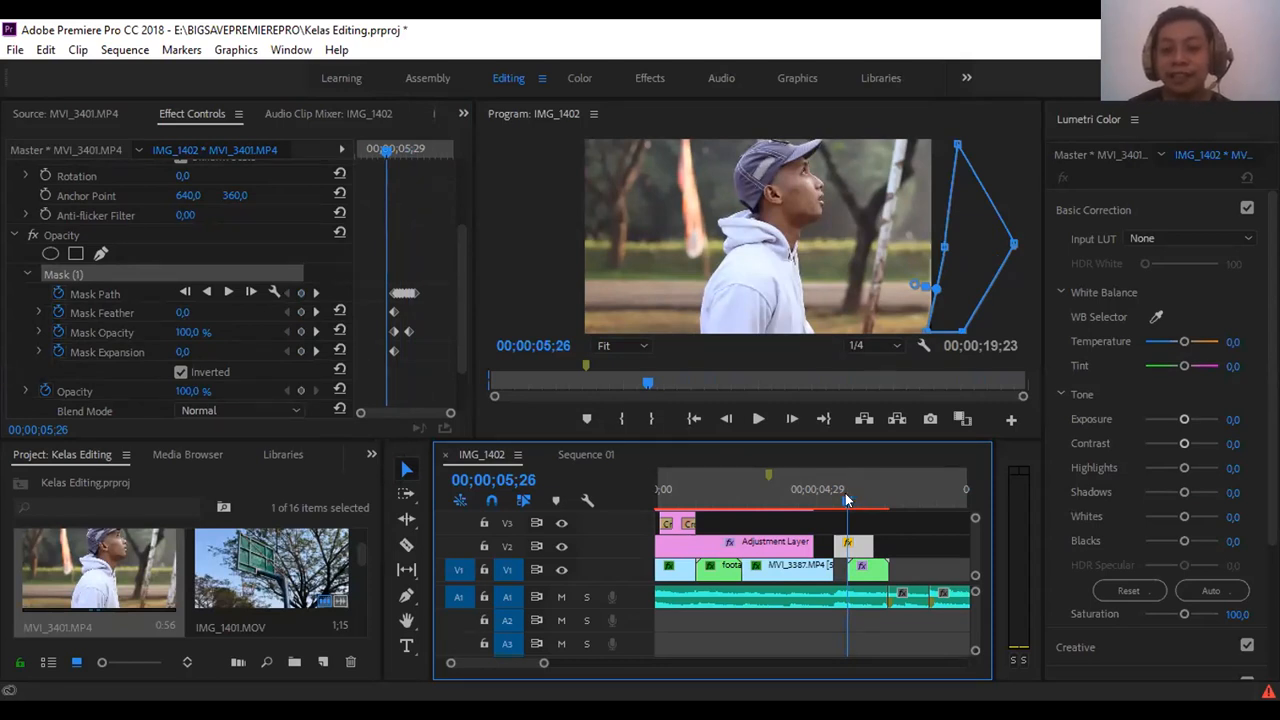
drag(846, 499, 849, 500)
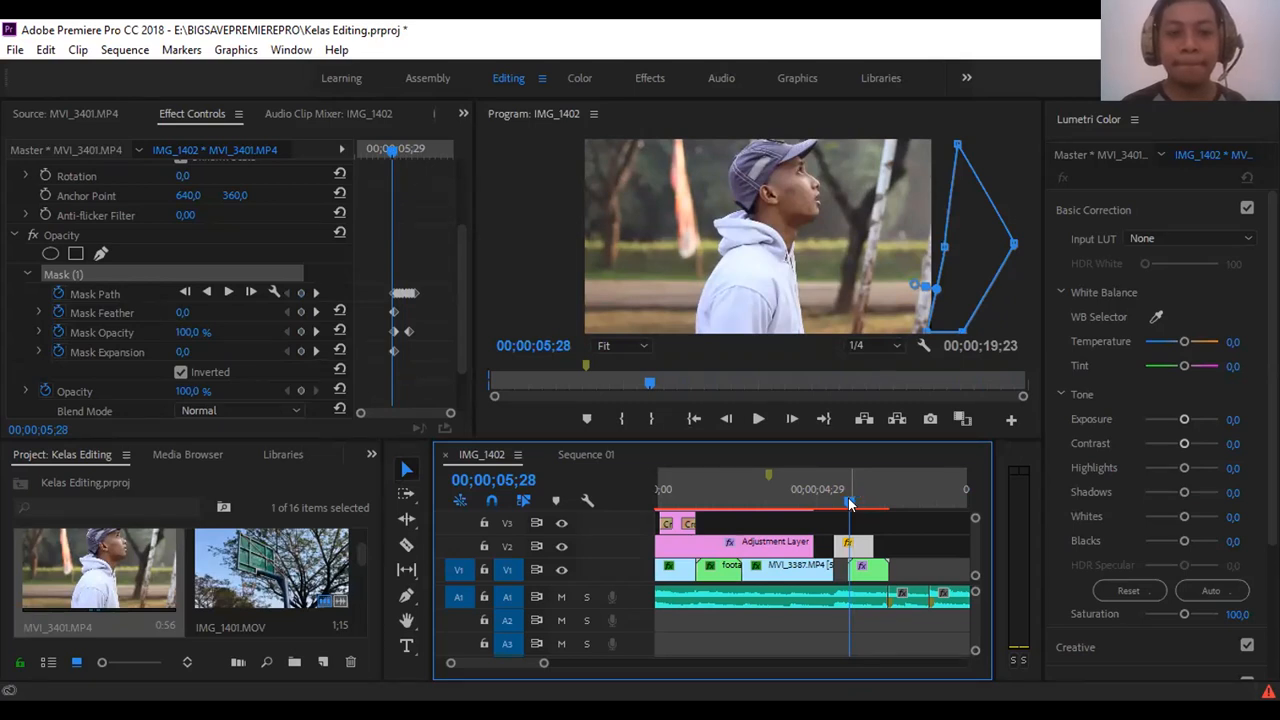
click(392, 148)
drag(391, 149, 391, 157)
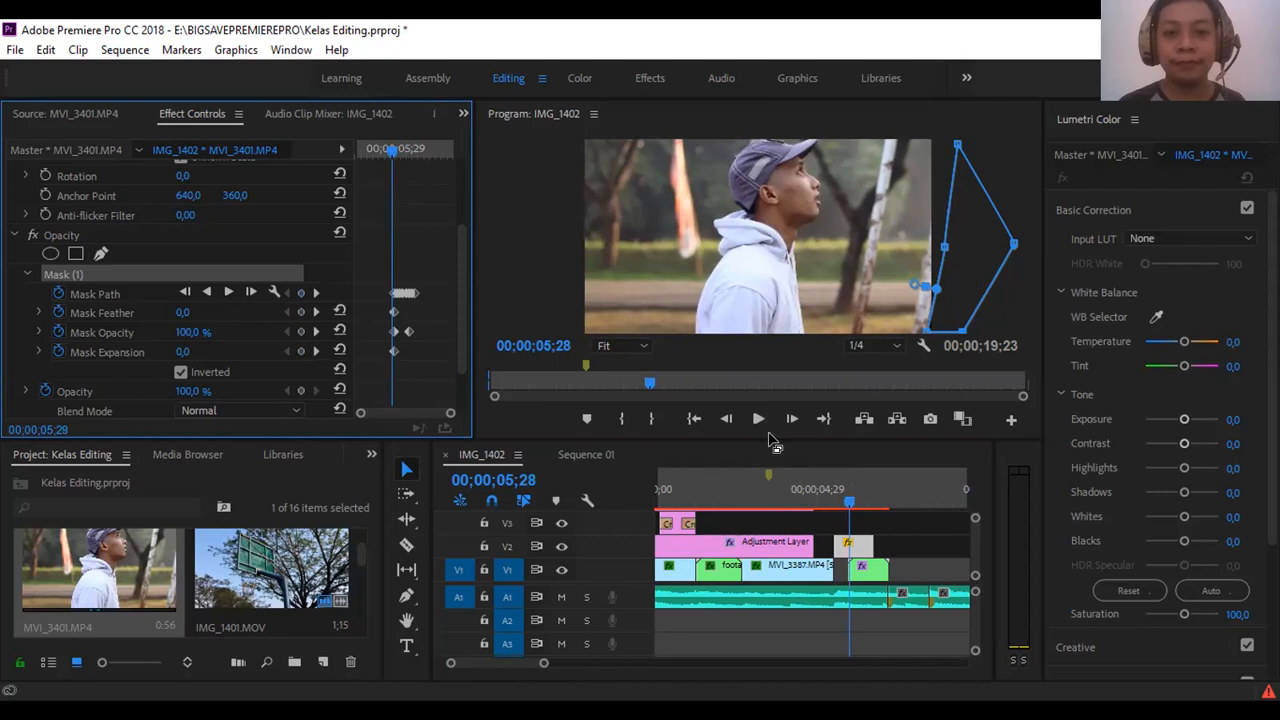
click(806, 486)
click(804, 488)
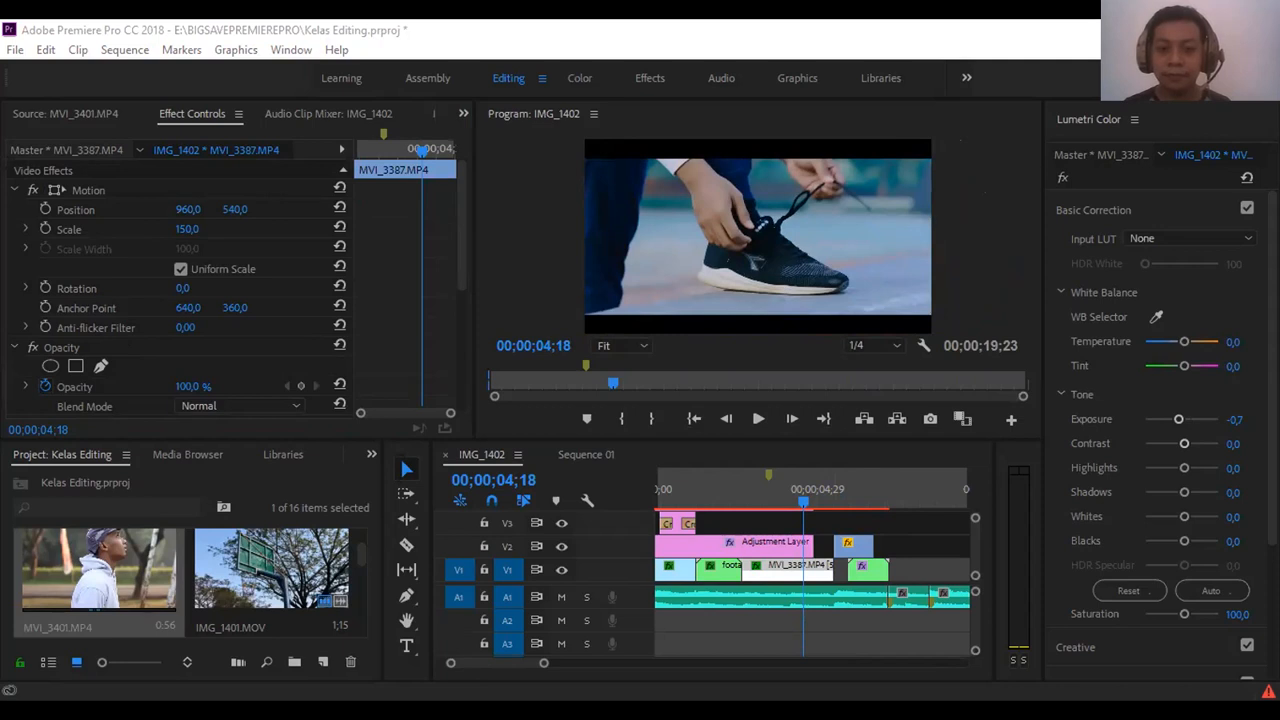
click(466, 348)
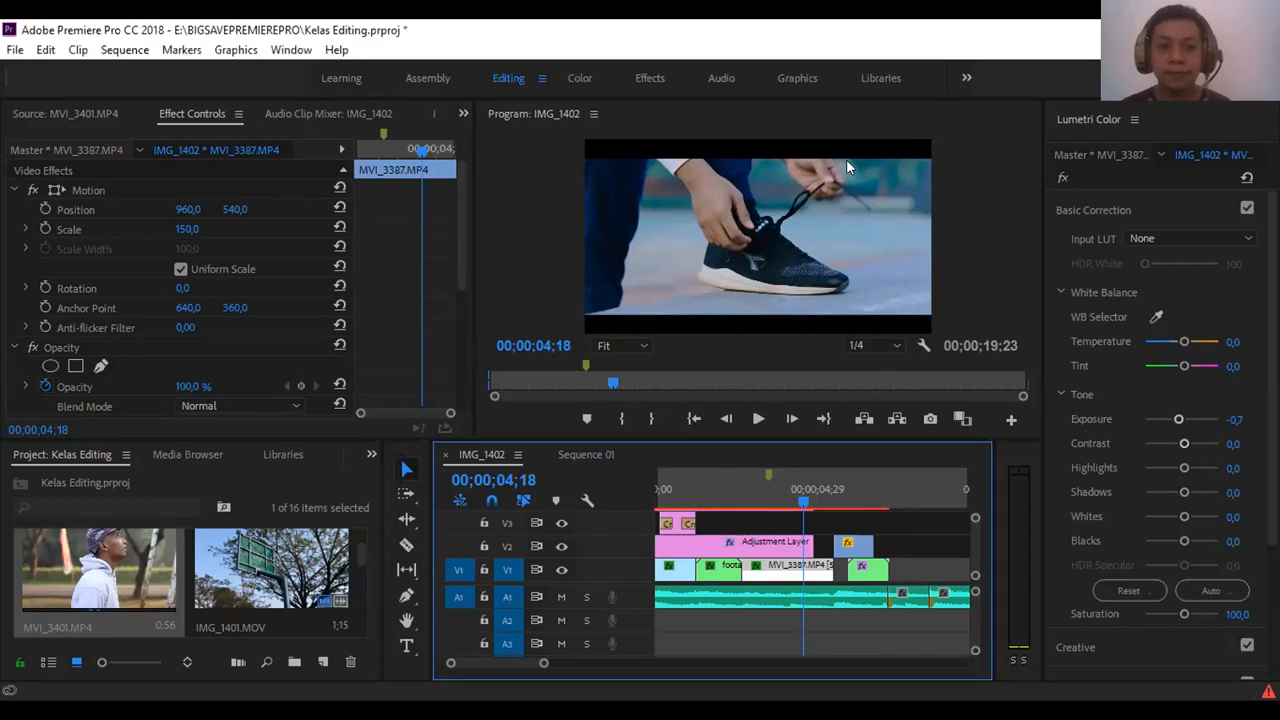